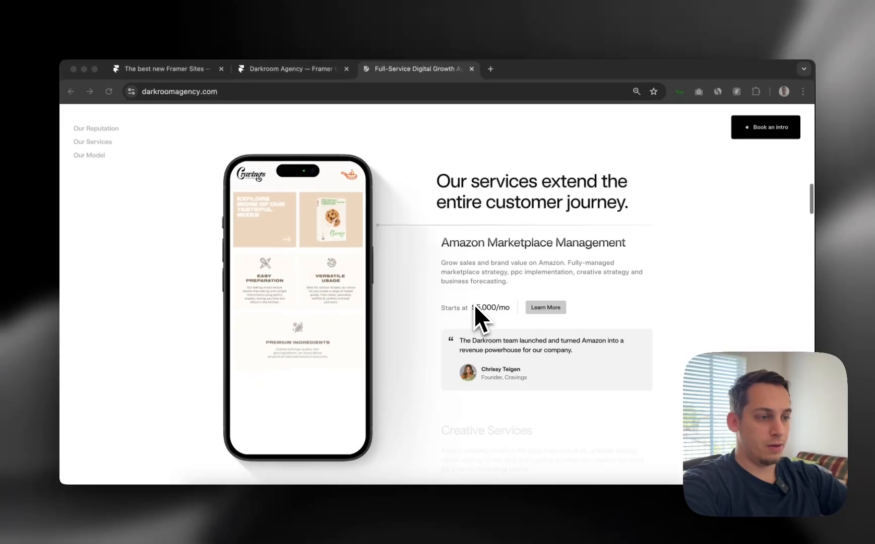
Scroll through the Darkroom site in the browser to study the services section
scroll(474, 305, down, 3)
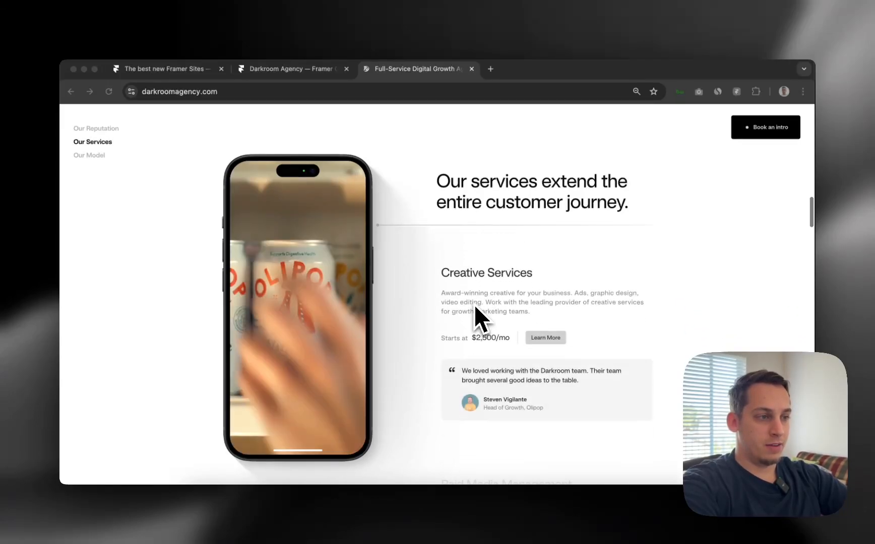
scroll(474, 305, down, 5)
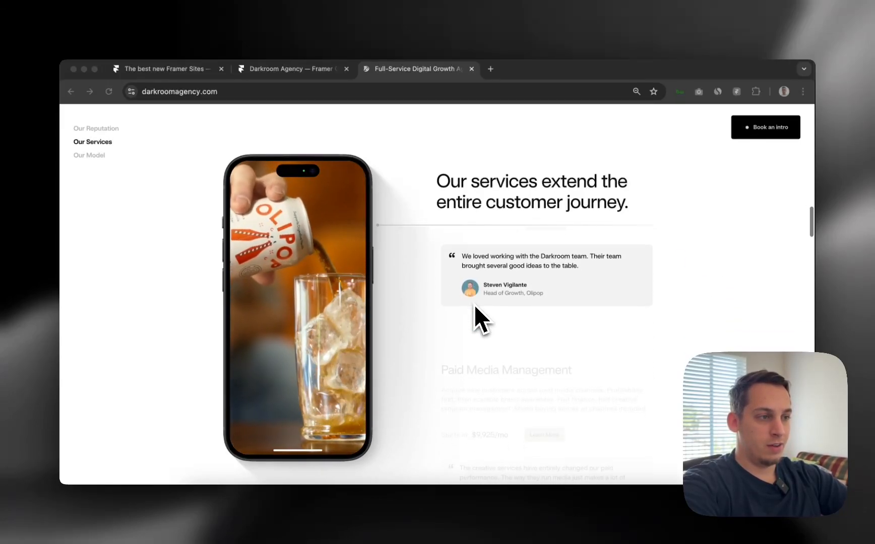
scroll(464, 326, down, 3)
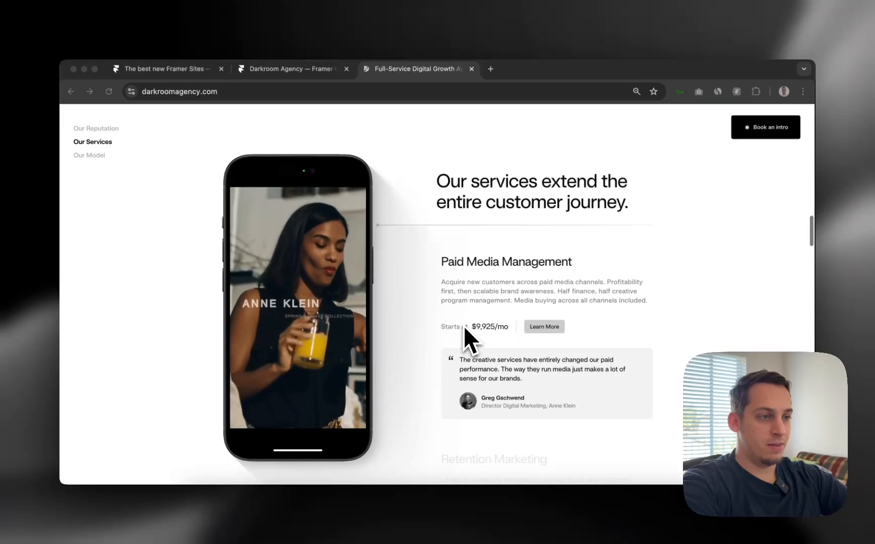
scroll(464, 325, down, 3)
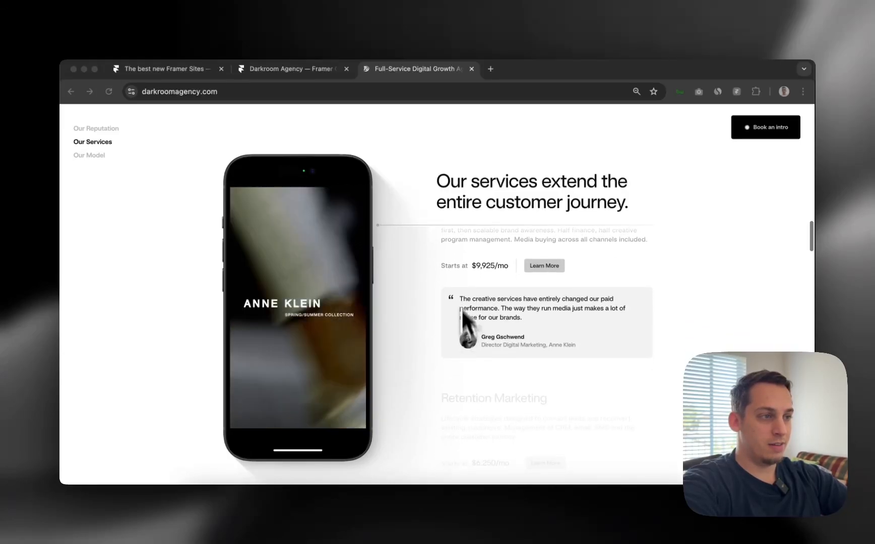
scroll(452, 242, down, 3)
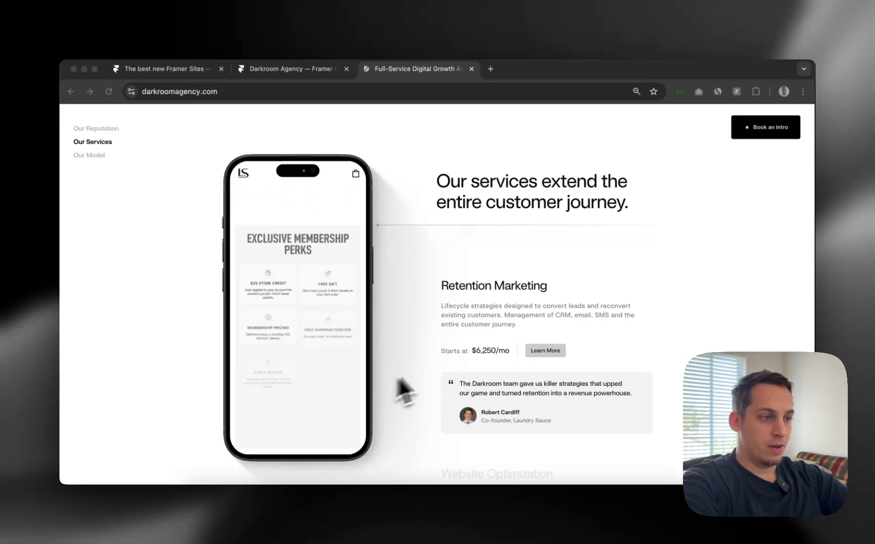
scroll(509, 368, down, 1)
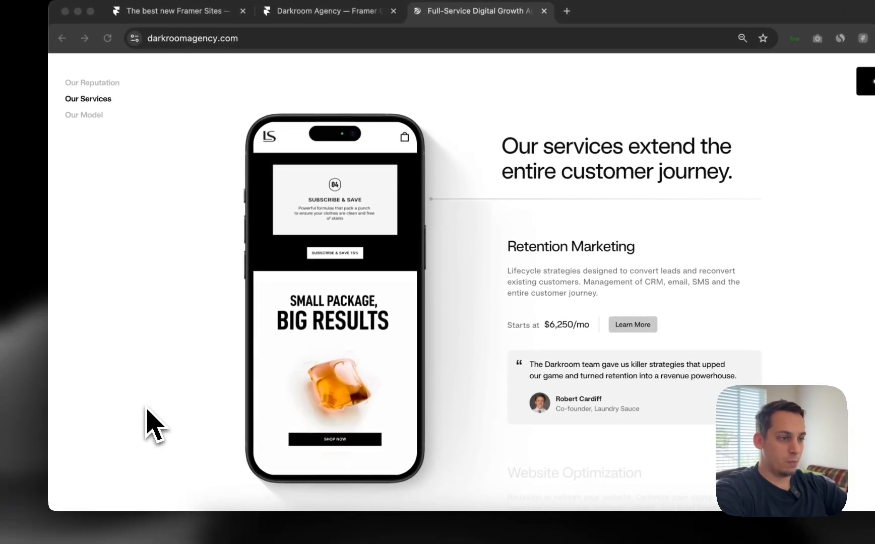
scroll(461, 371, down, 5)
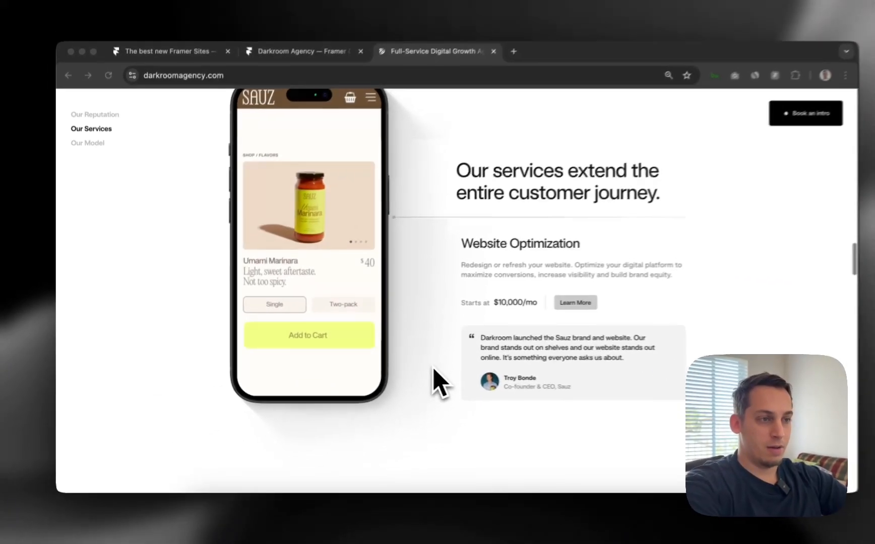
scroll(415, 368, down, 5)
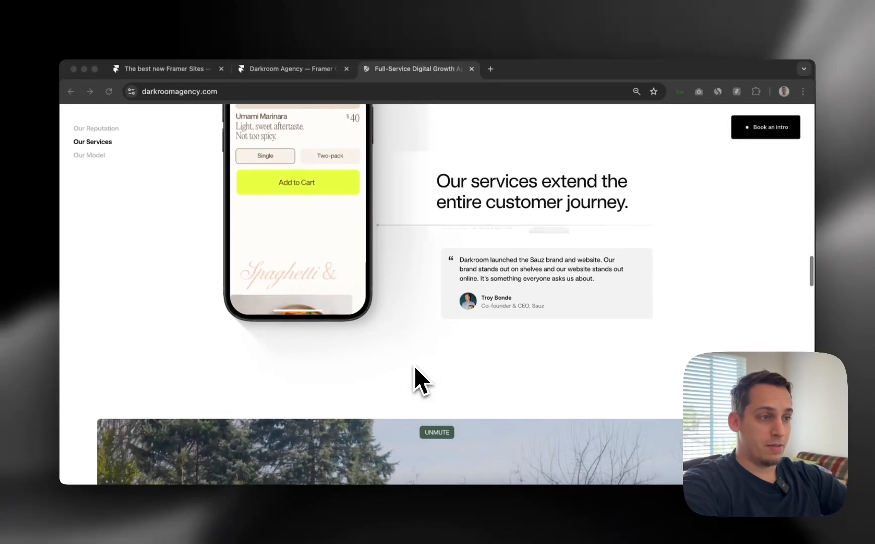
scroll(413, 366, down, 1)
scroll(414, 366, up, 1)
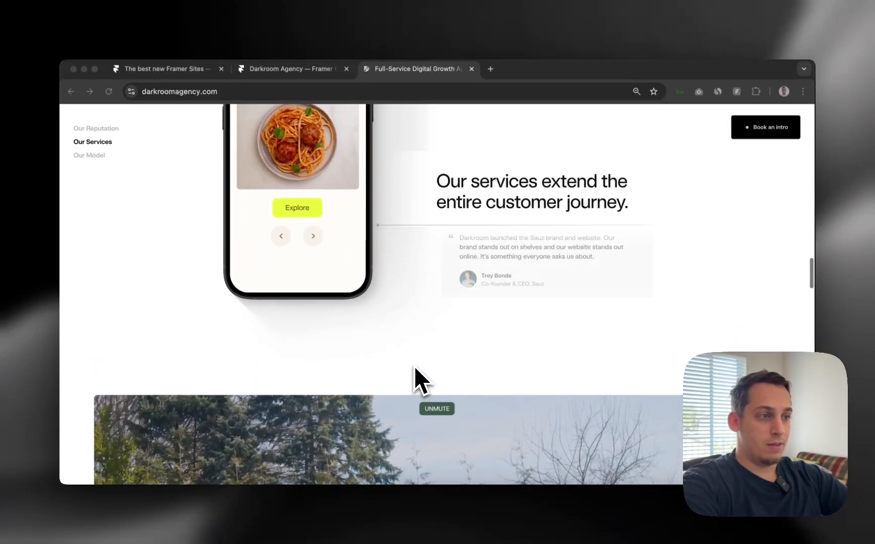
scroll(414, 366, down, 1)
scroll(413, 366, down, 1)
scroll(414, 366, up, 2)
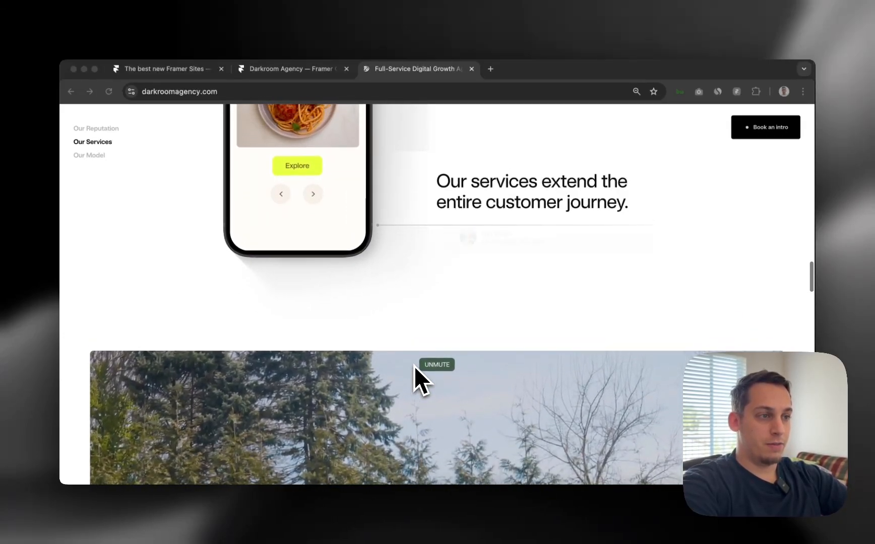
scroll(414, 366, up, 3)
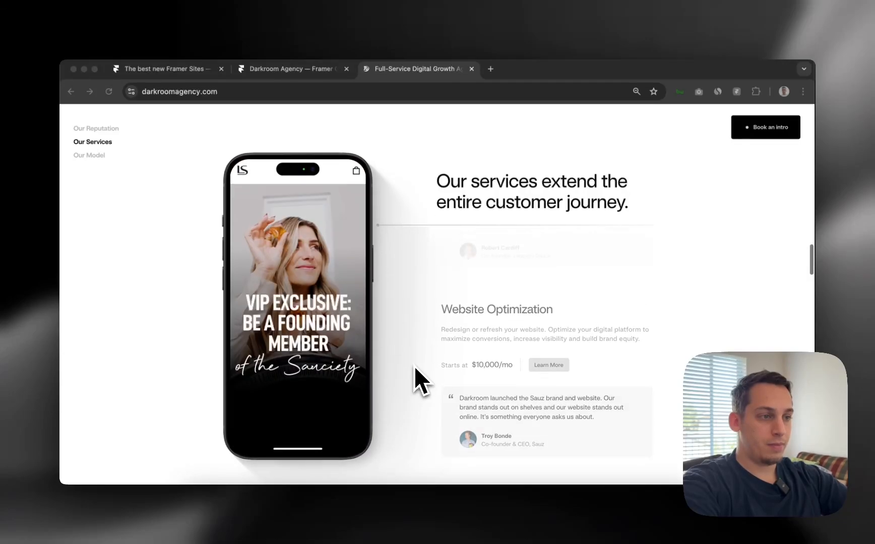
scroll(414, 366, up, 2)
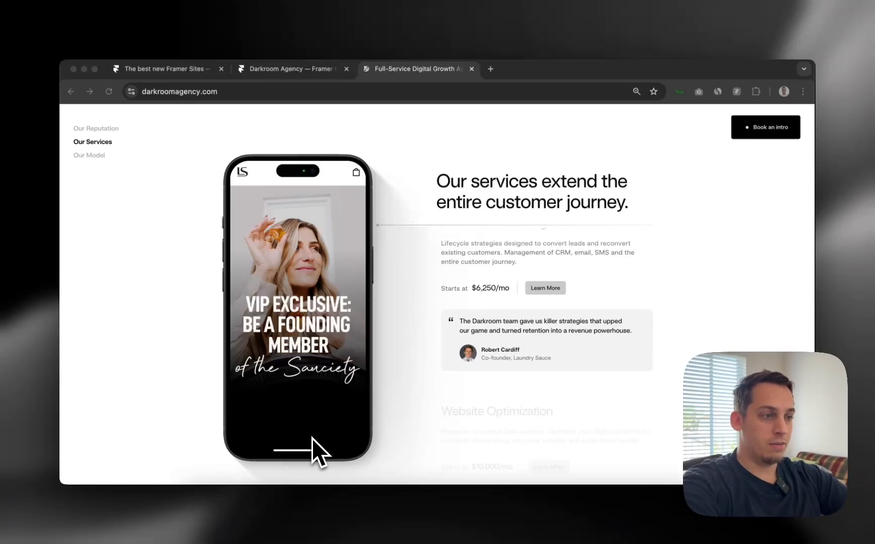
scroll(469, 301, up, 3)
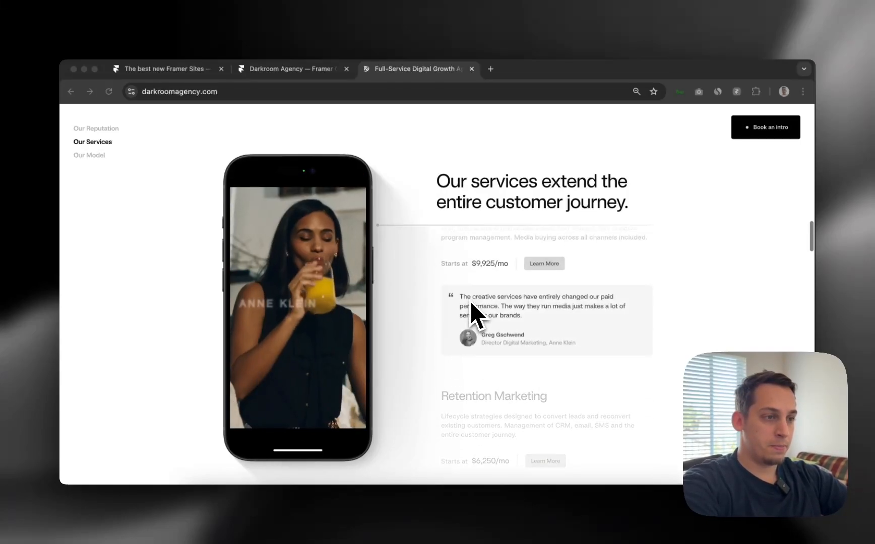
scroll(470, 301, up, 4)
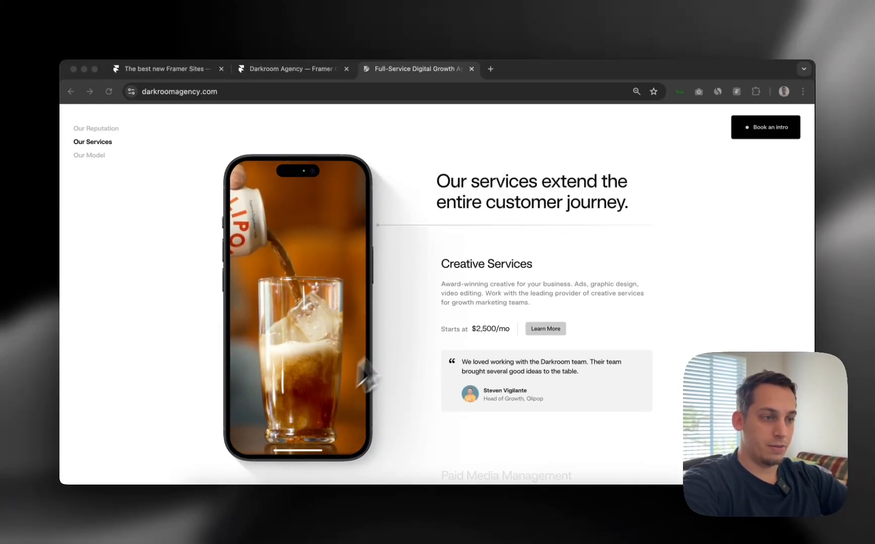
scroll(401, 174, up, 5)
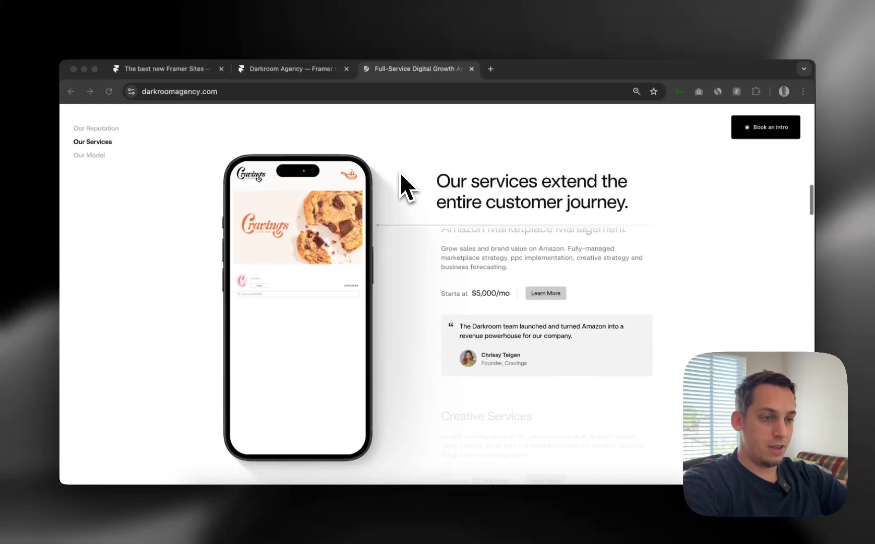
scroll(400, 175, down, 2)
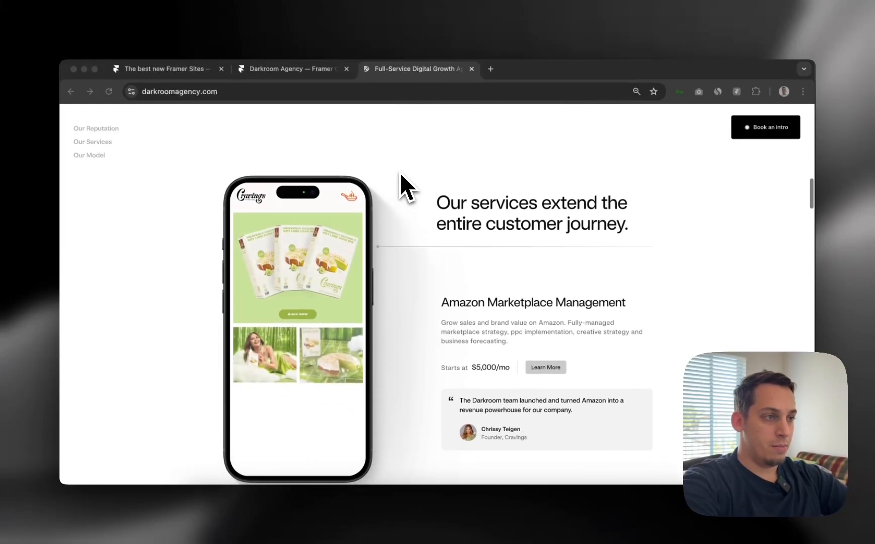
scroll(400, 173, down, 3)
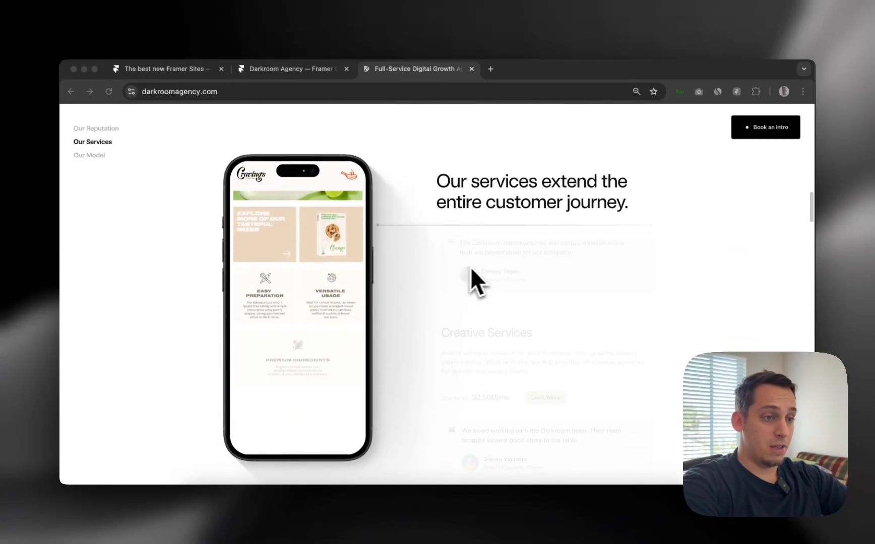
scroll(478, 266, down, 1)
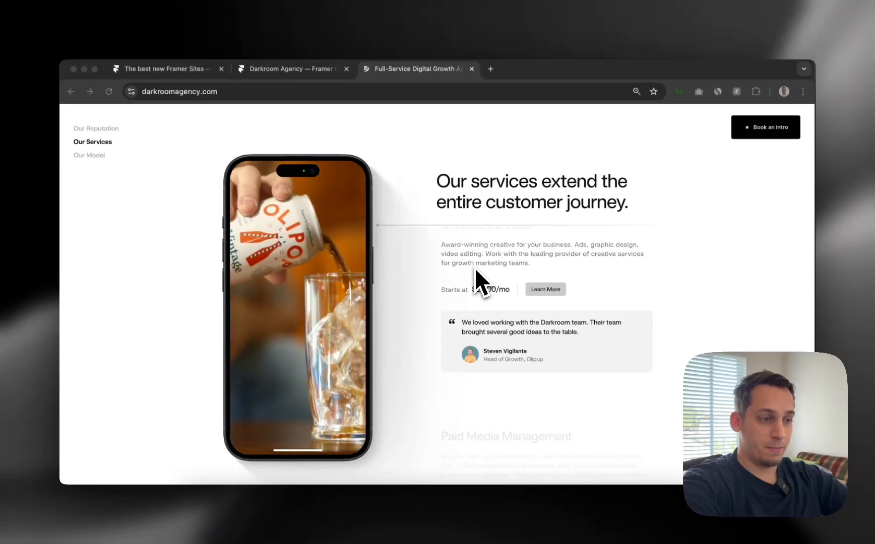
scroll(475, 268, up, 1)
In Framer, move the Tablet and Phone breakpoint frames left, closer to Desktop
click(443, 519)
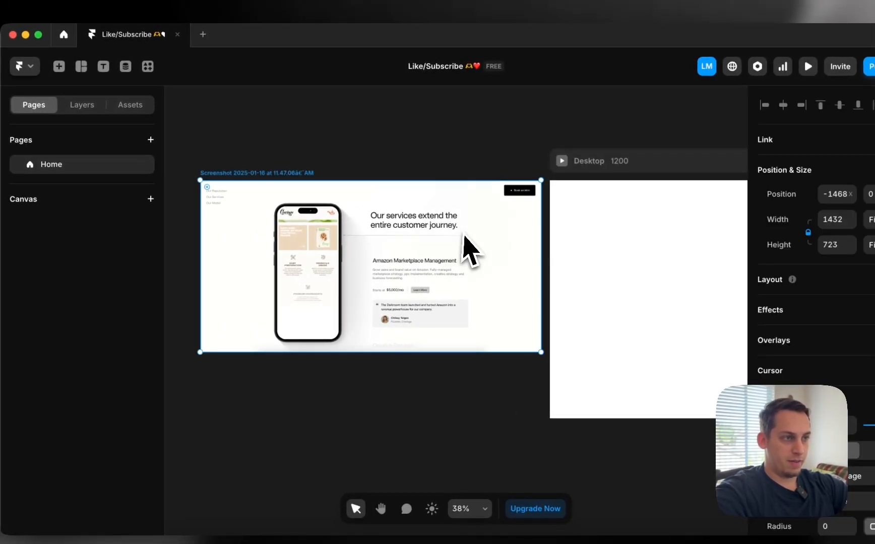
scroll(470, 250, right, 5)
scroll(469, 248, down, 3)
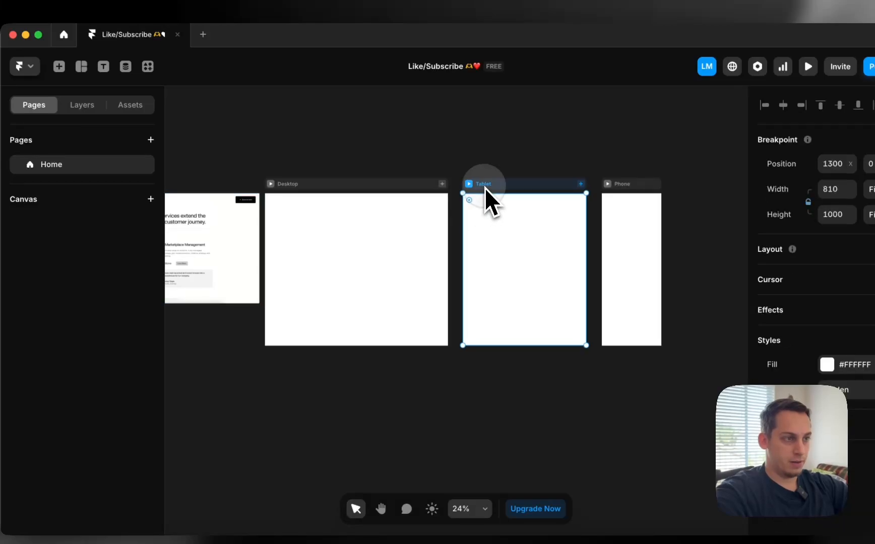
drag(485, 187, 477, 186)
drag(621, 185, 609, 183)
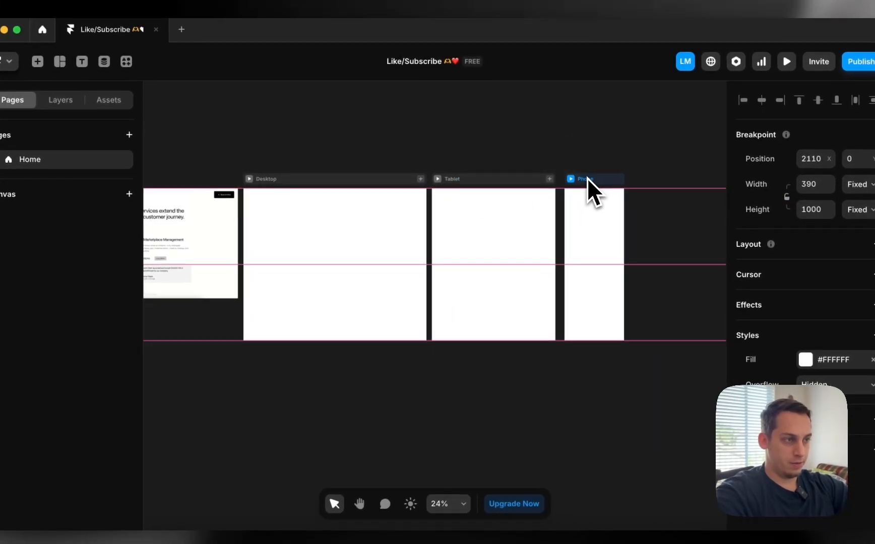
click(439, 146)
Select the Darkroom reference screenshot on the canvas, then return to the Darkroom site
scroll(433, 154, left, 5)
click(319, 225)
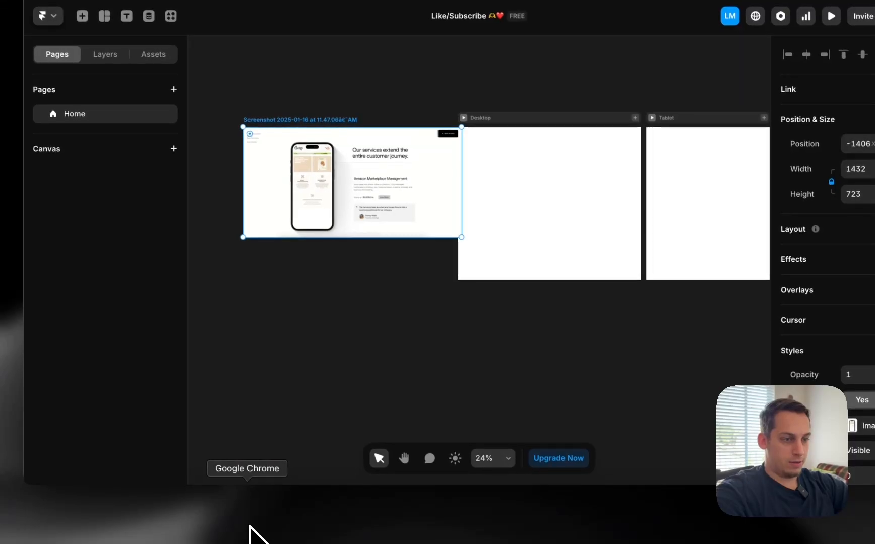
click(250, 538)
Open Chrome's developer tools and widen the responsive page preview to 1584 px
right_click(457, 231)
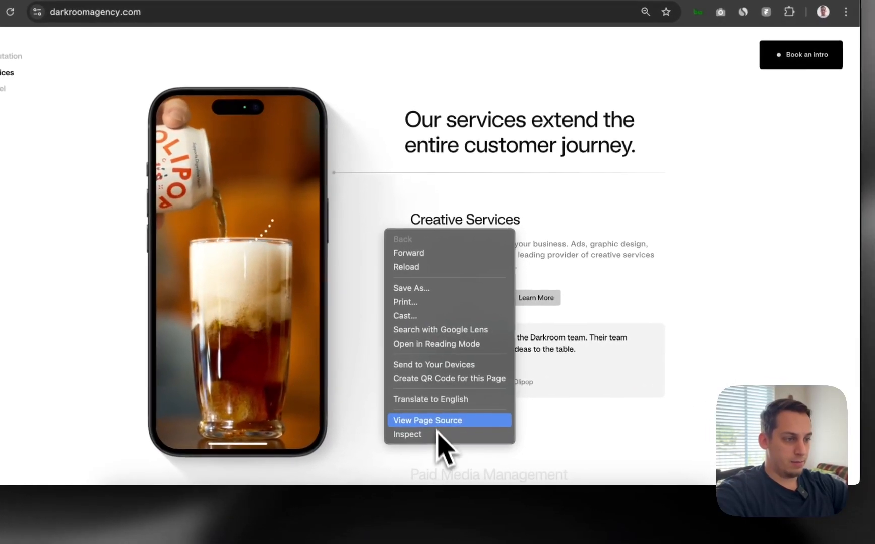
click(407, 434)
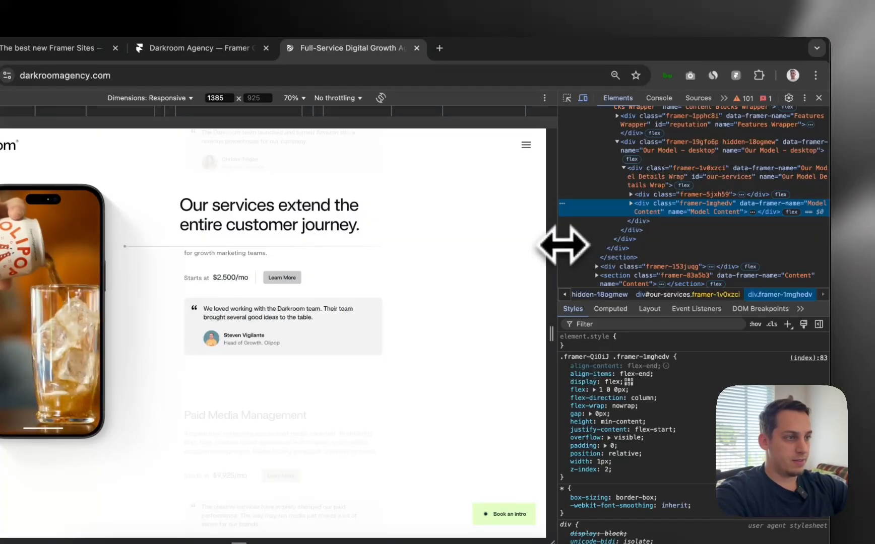
drag(562, 244, 650, 239)
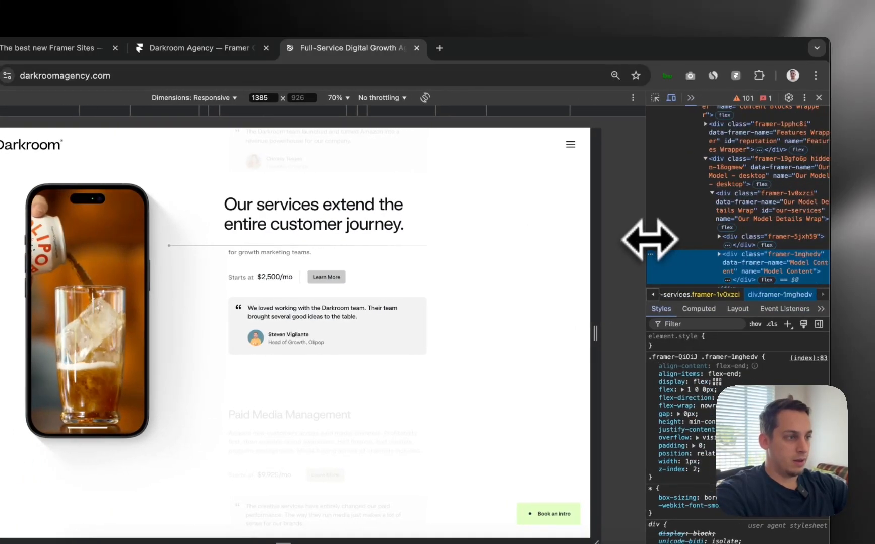
drag(612, 300, 648, 306)
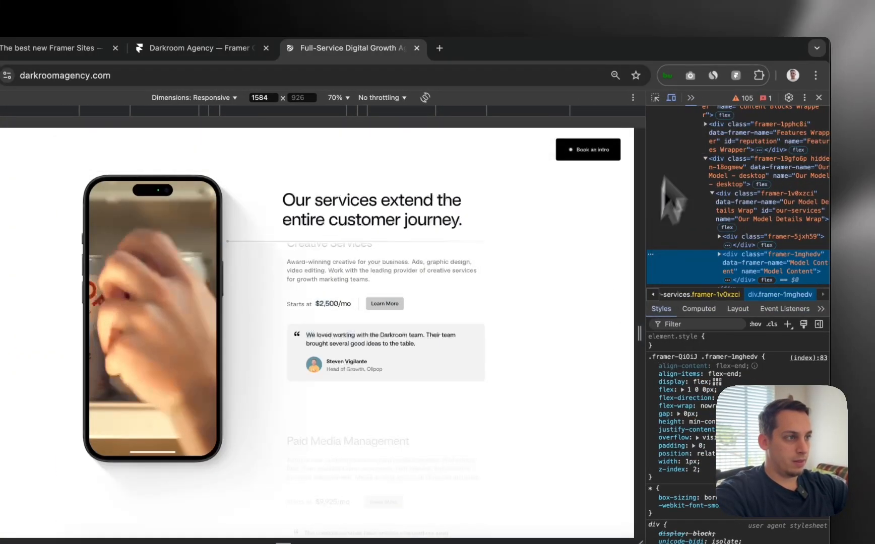
Inspect the Book an intro button and its surrounding nav CTA container div
click(655, 99)
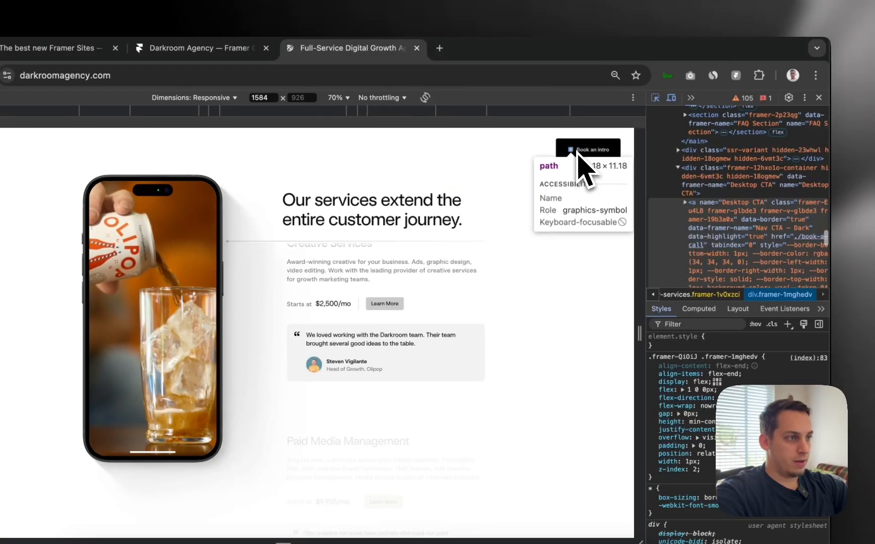
click(565, 160)
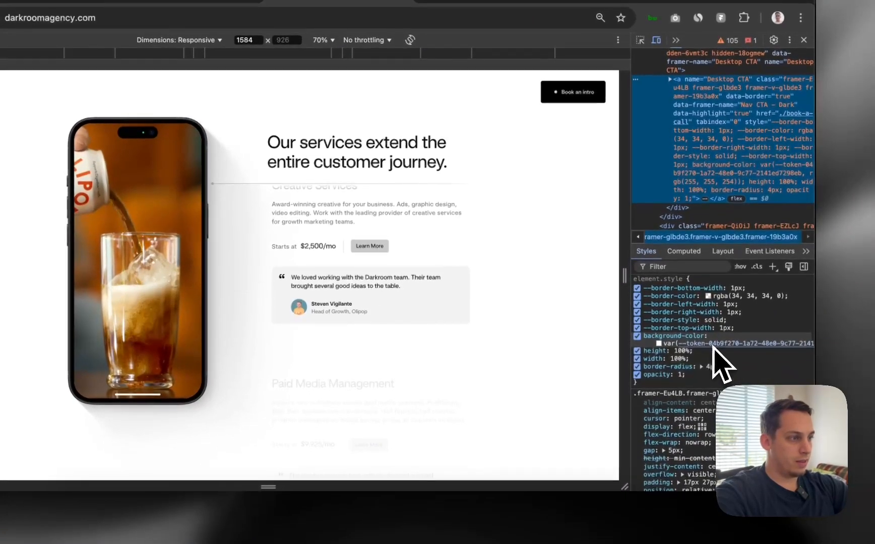
scroll(716, 376, down, 1)
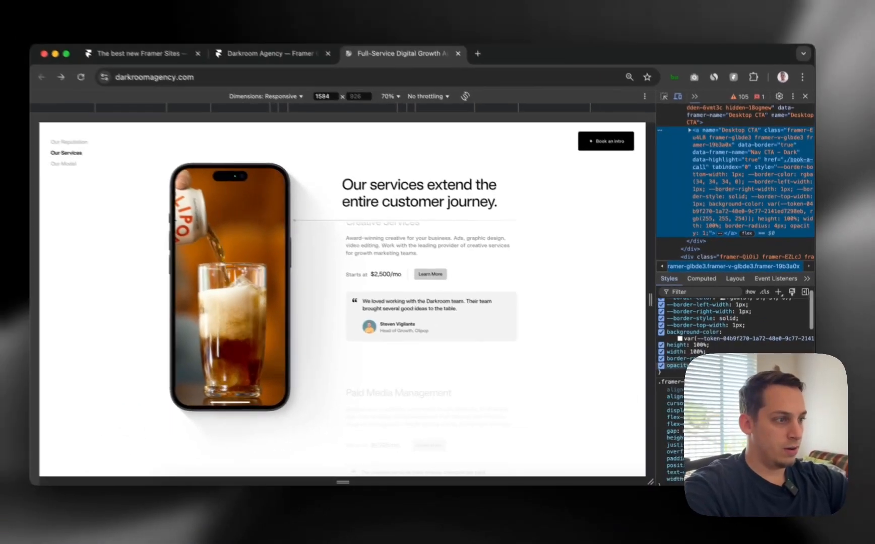
scroll(716, 376, down, 1)
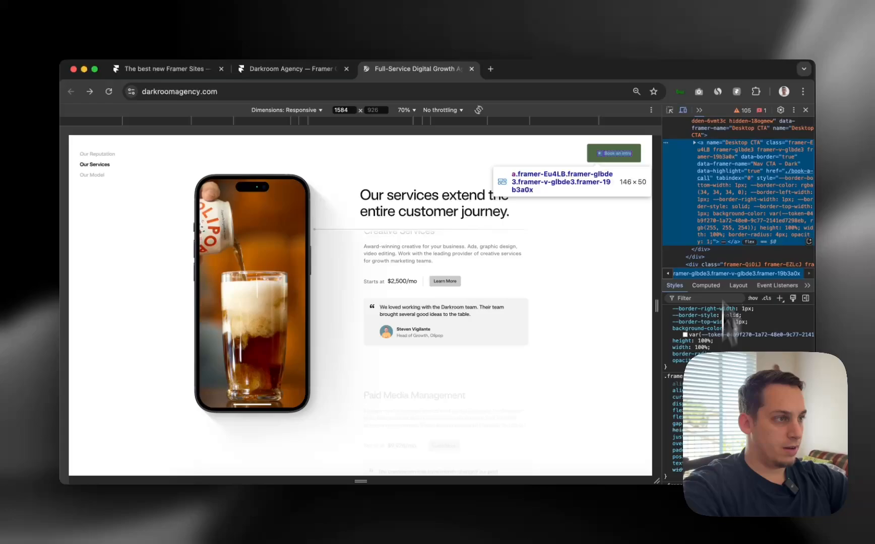
scroll(725, 186, up, 3)
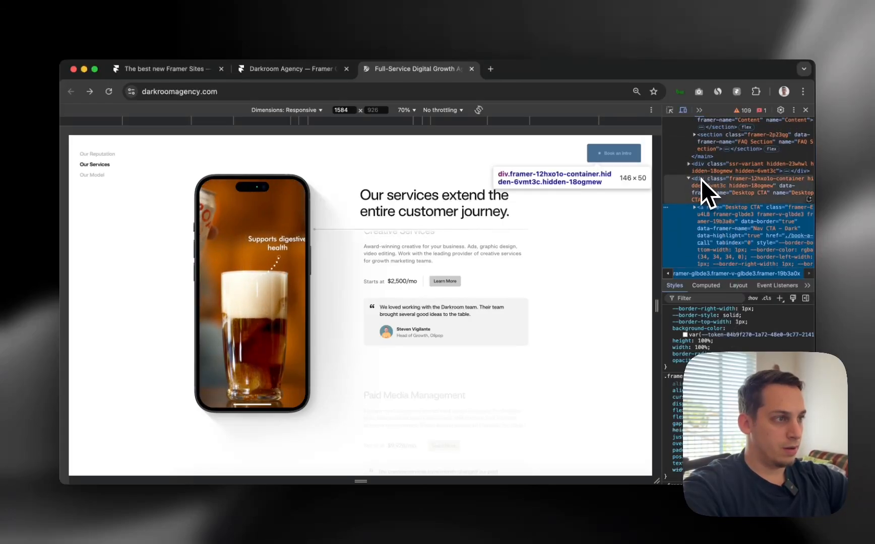
click(702, 179)
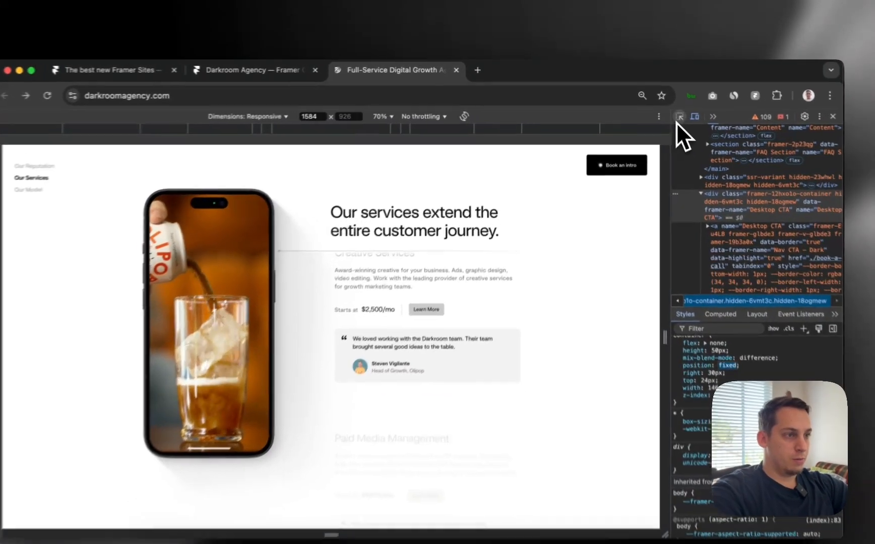
Pick the Content Blocks Wrapper div to view its padding and flex styles
click(669, 110)
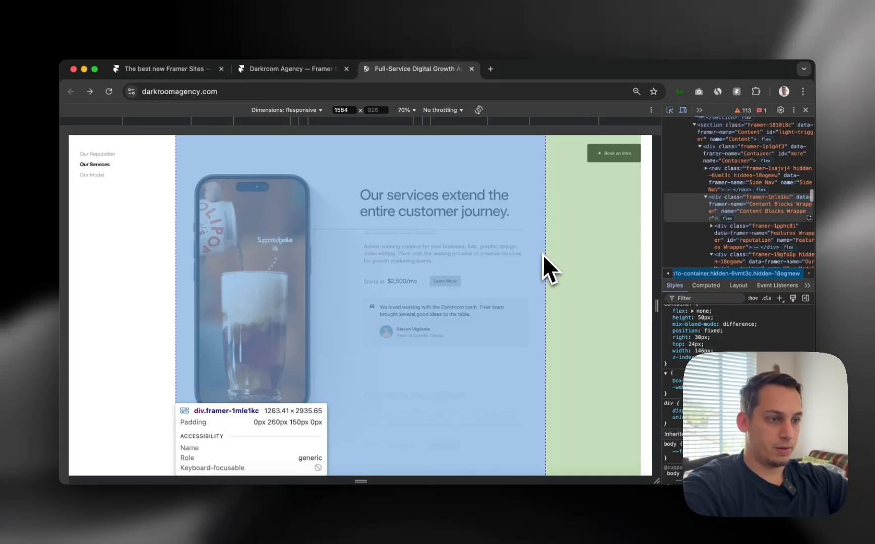
click(545, 263)
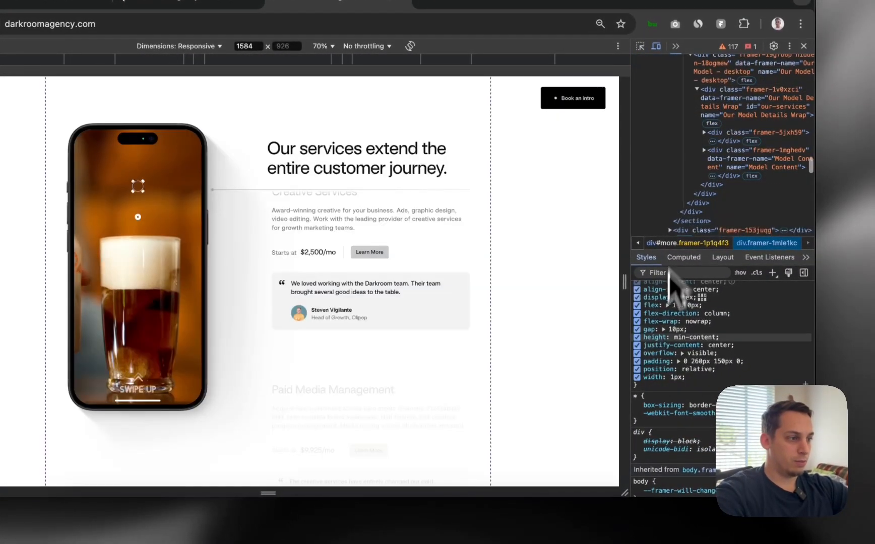
scroll(664, 313, down, 8)
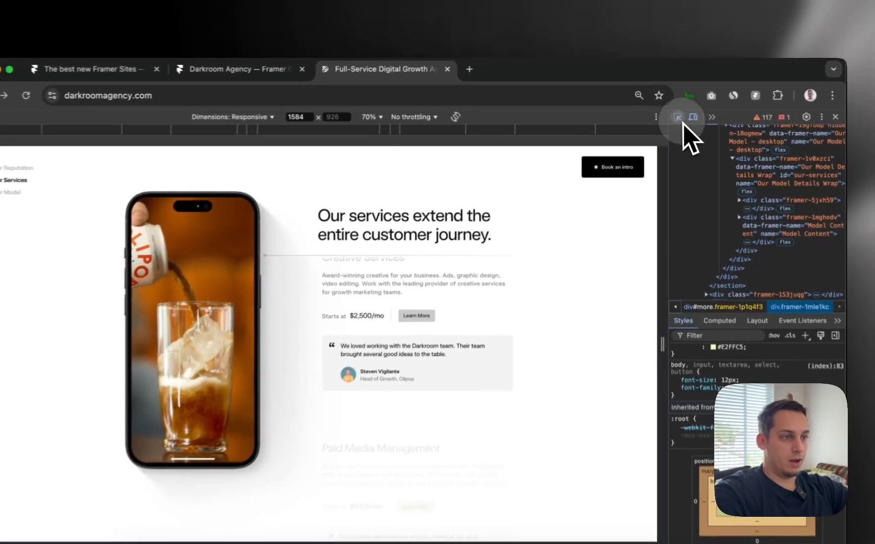
click(669, 110)
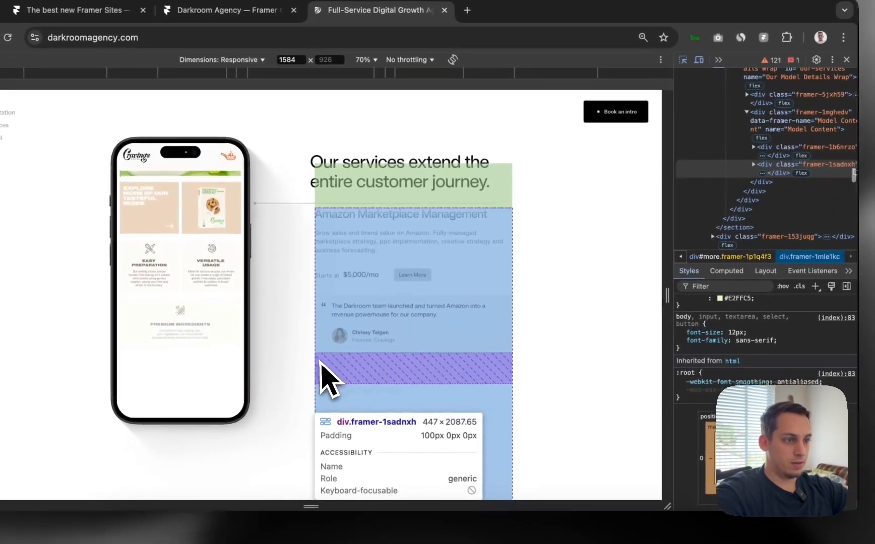
Pick the services list container and select its Amazon Marketplace Management card (ser-1)
click(346, 382)
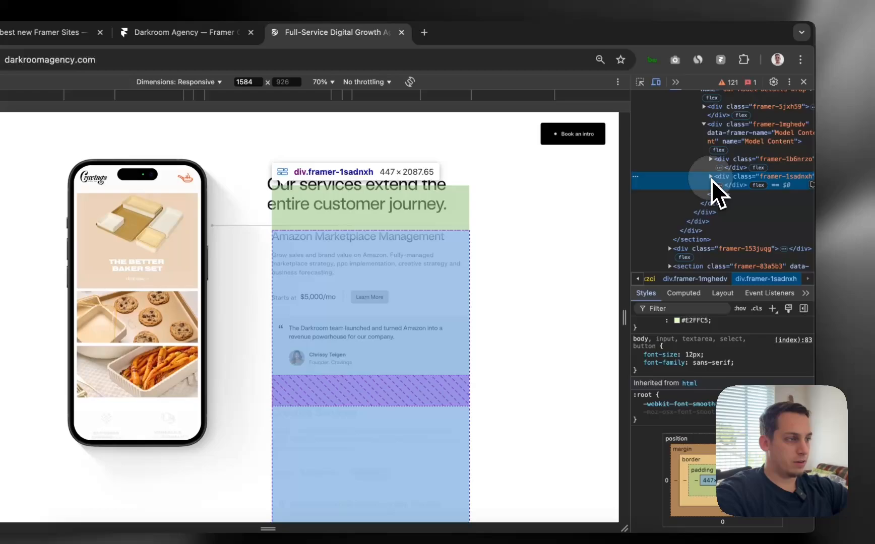
click(710, 177)
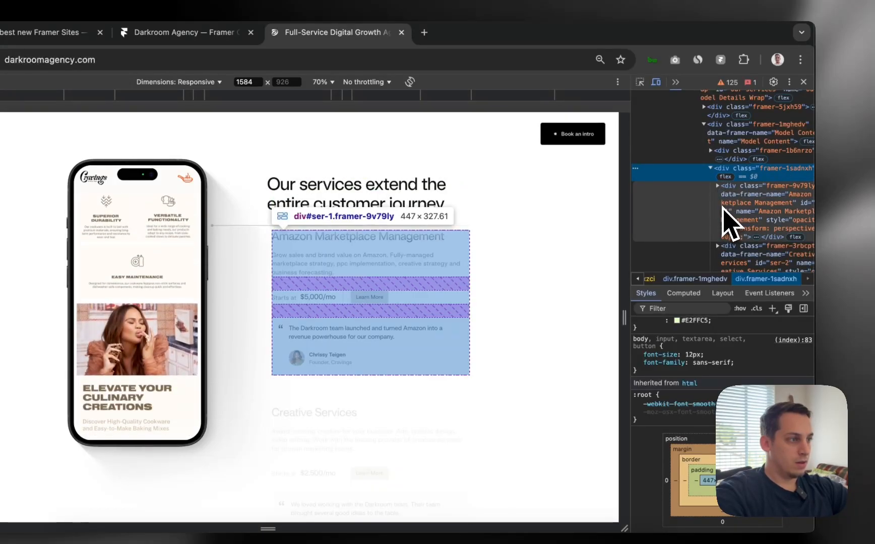
click(726, 222)
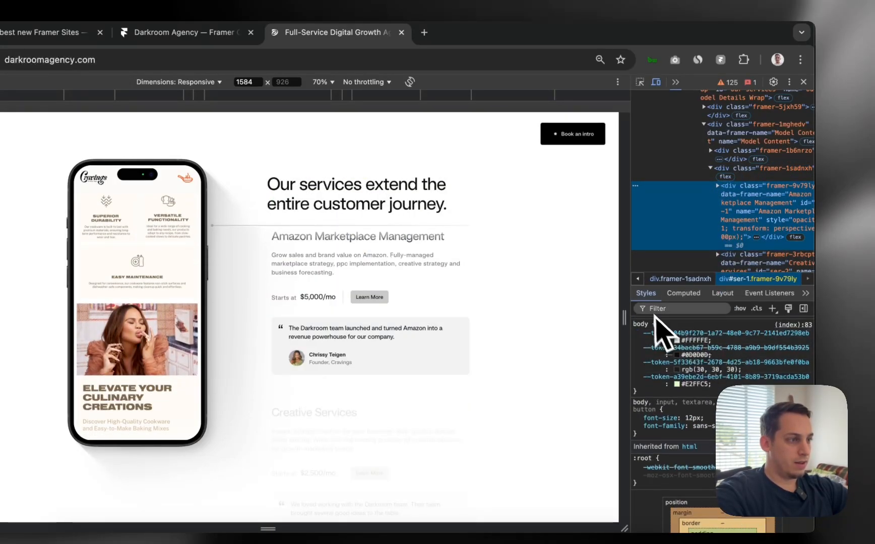
Narrow the preview to 1326 px and expand then collapse the Amazon card's children
drag(638, 294, 510, 302)
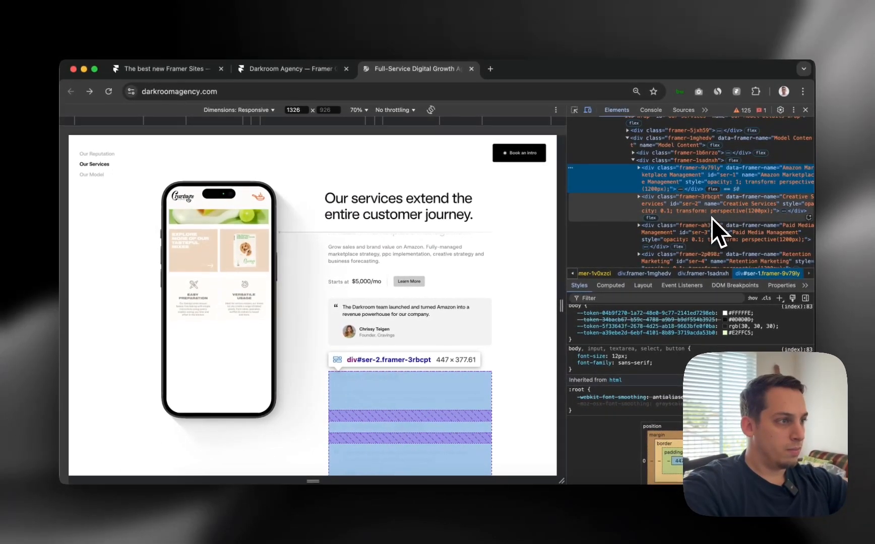
scroll(666, 345, up, 10)
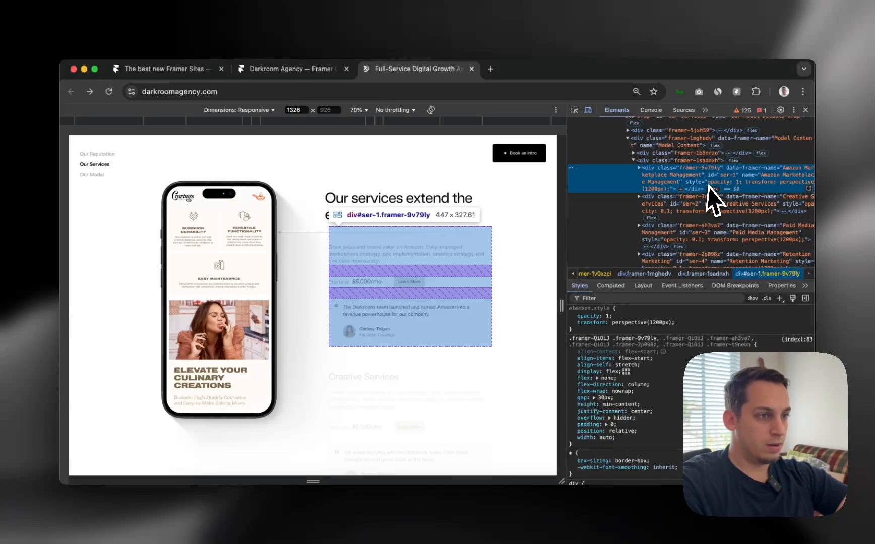
key(Right)
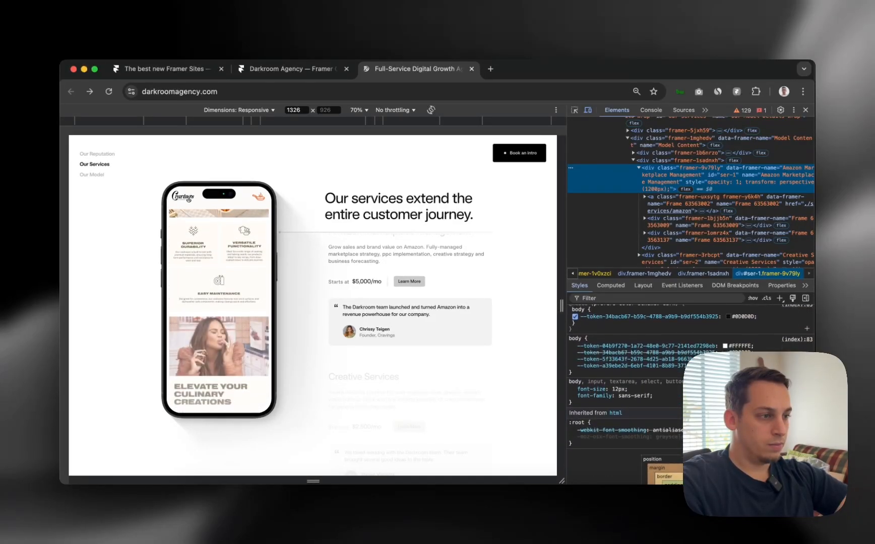
scroll(625, 393, up, 5)
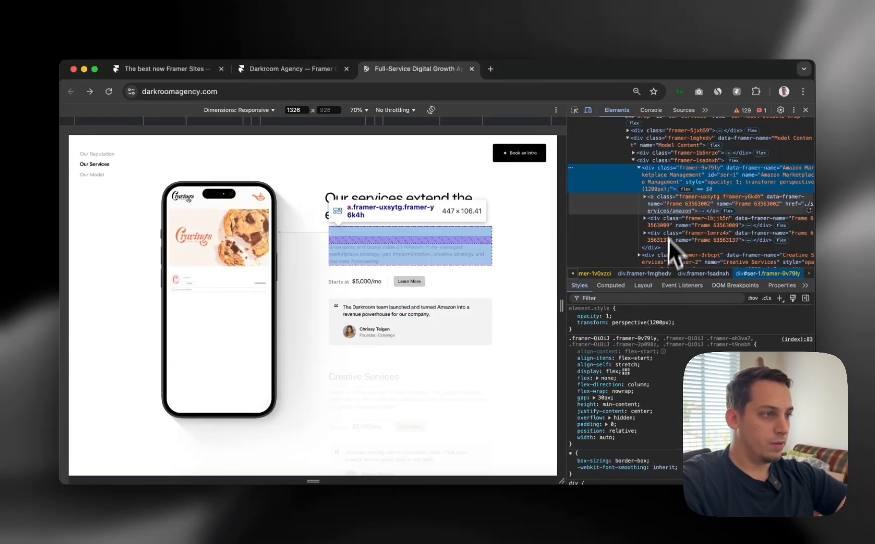
click(639, 168)
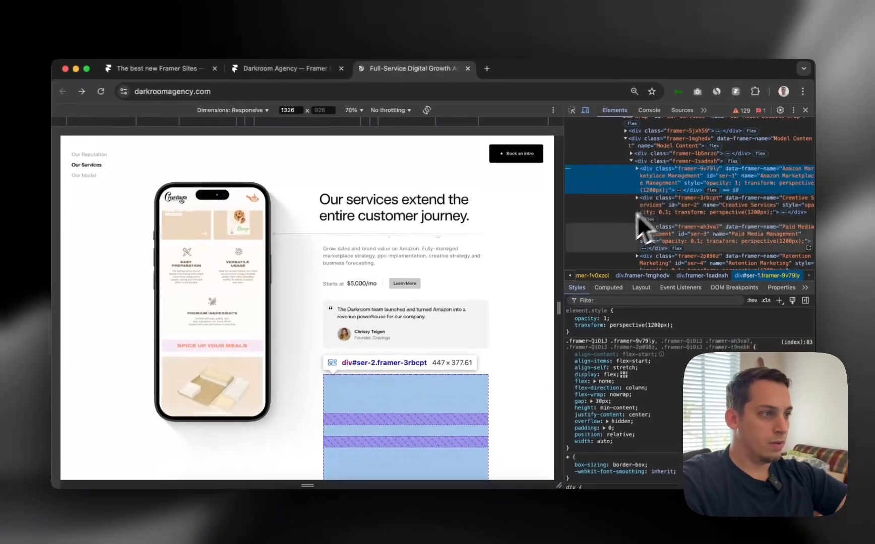
scroll(479, 336, down, 5)
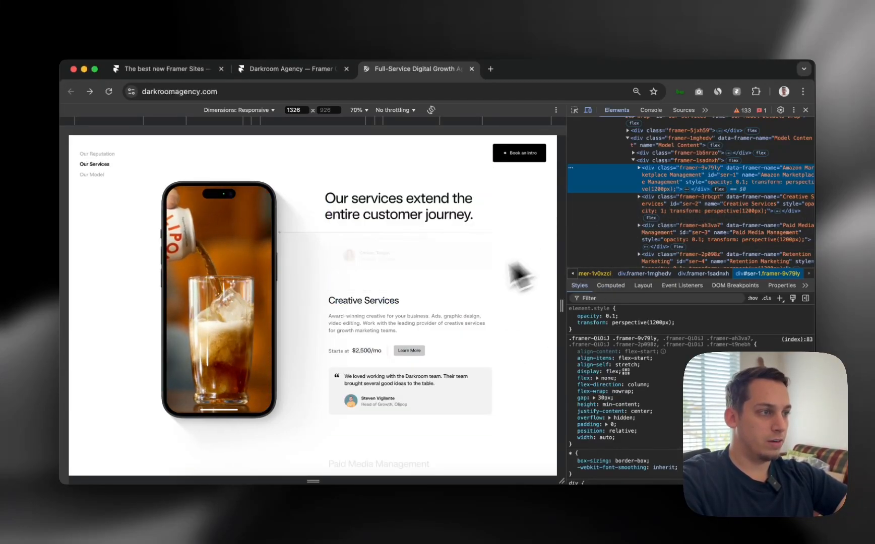
scroll(457, 298, up, 1)
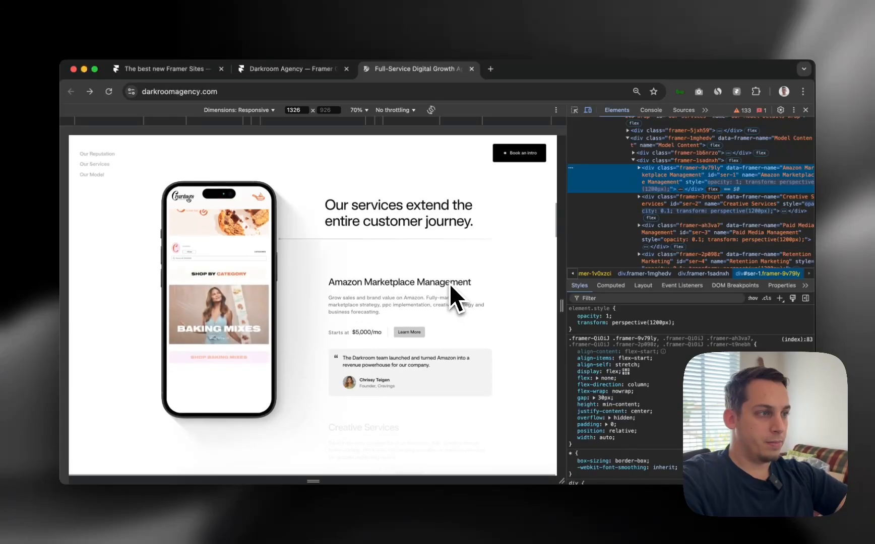
scroll(457, 300, down, 5)
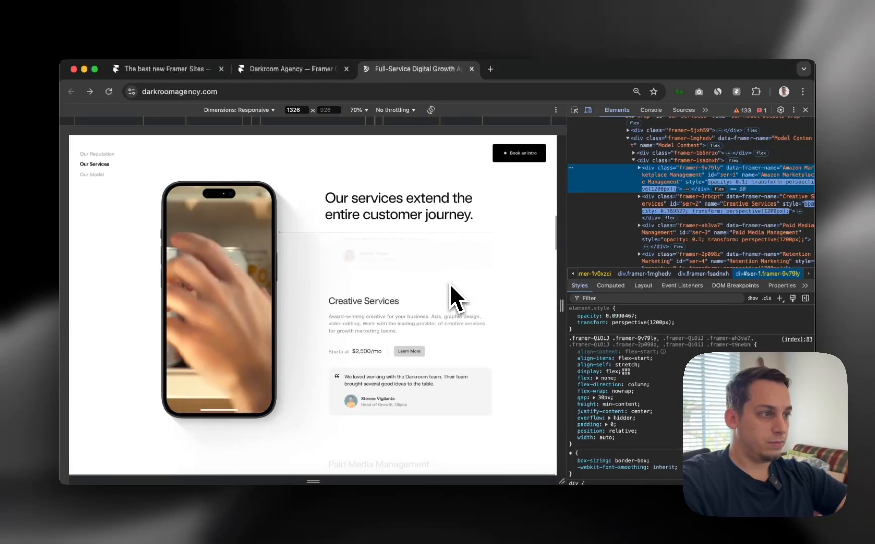
scroll(450, 287, up, 5)
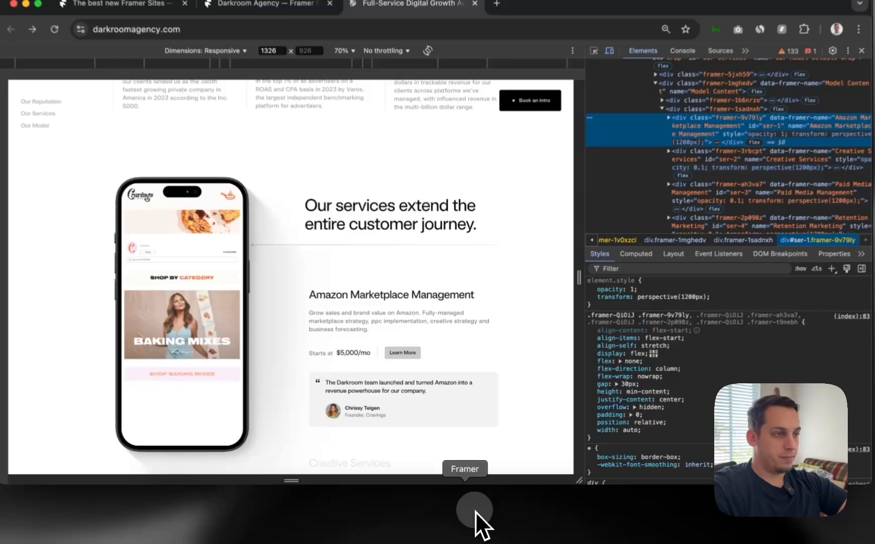
Back in Framer, add a 'Book a call' text layer inside the Desktop 1200 frame
click(475, 511)
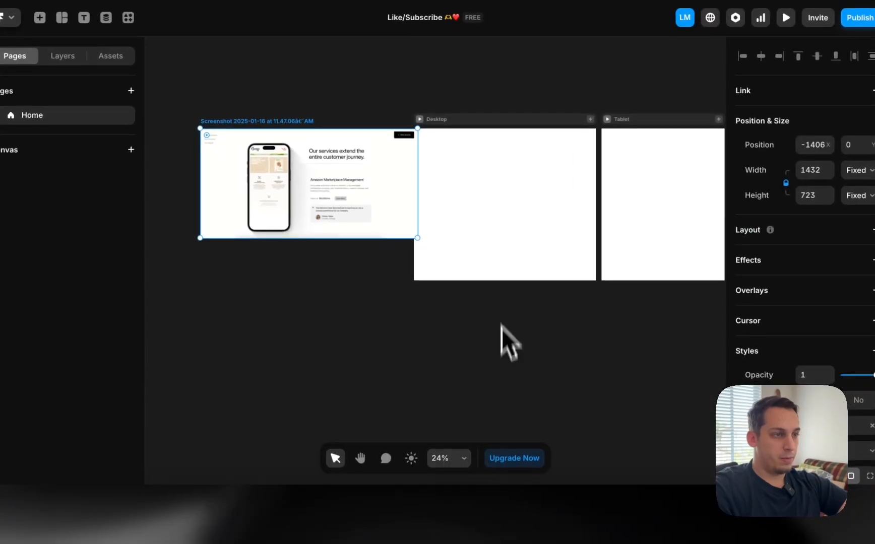
click(418, 219)
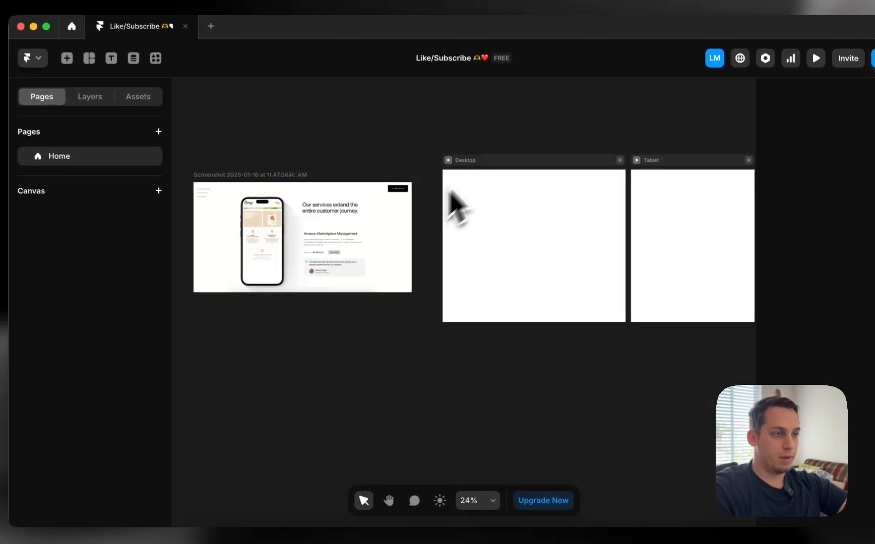
scroll(453, 194, up, 5)
scroll(443, 187, right, 2)
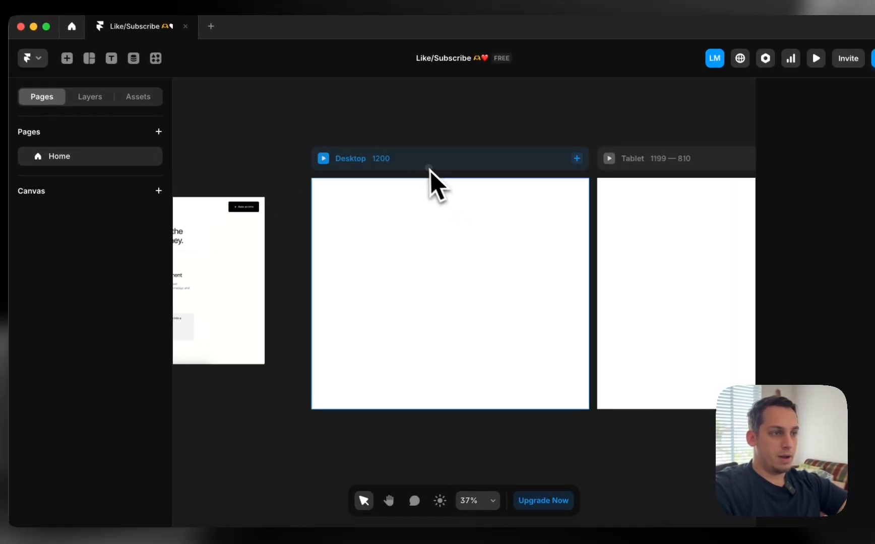
click(442, 166)
scroll(325, 292, left, 3)
scroll(325, 292, down, 1)
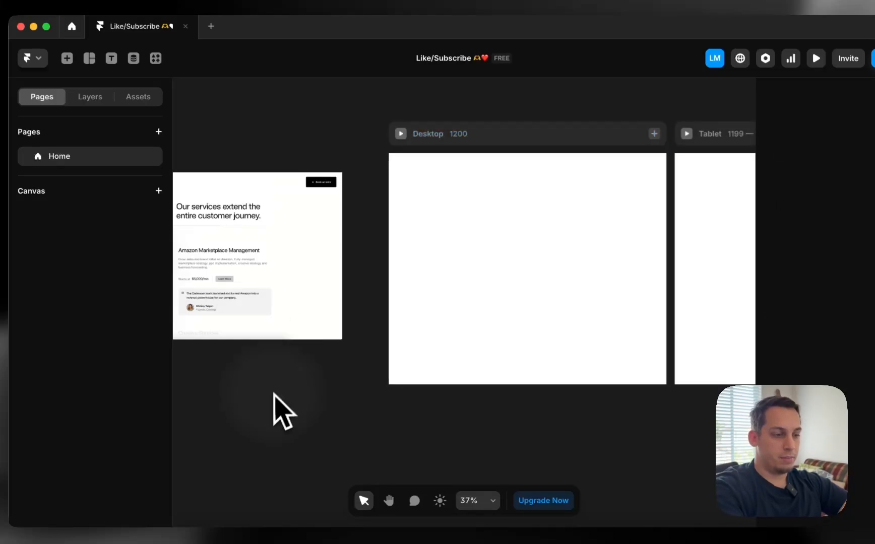
key(t)
click(451, 255)
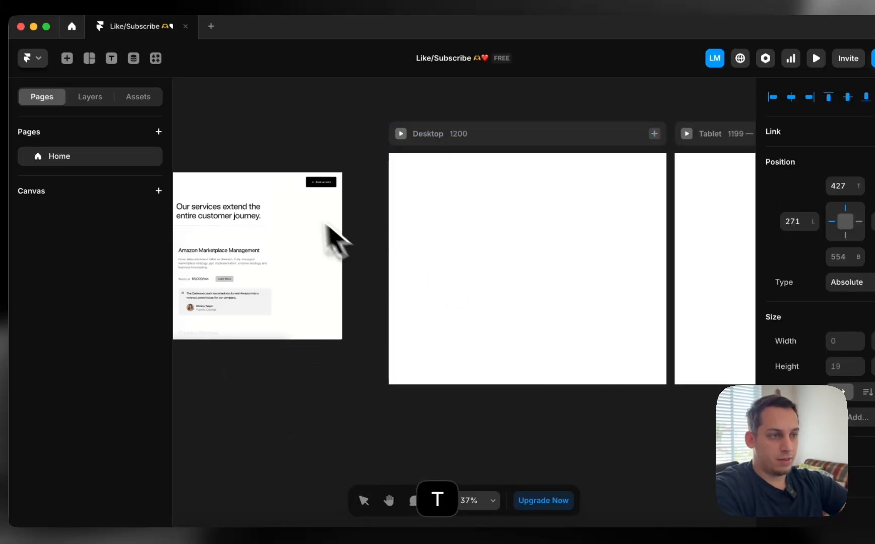
scroll(334, 238, up, 5)
text(Bo)
text(ok a ca)
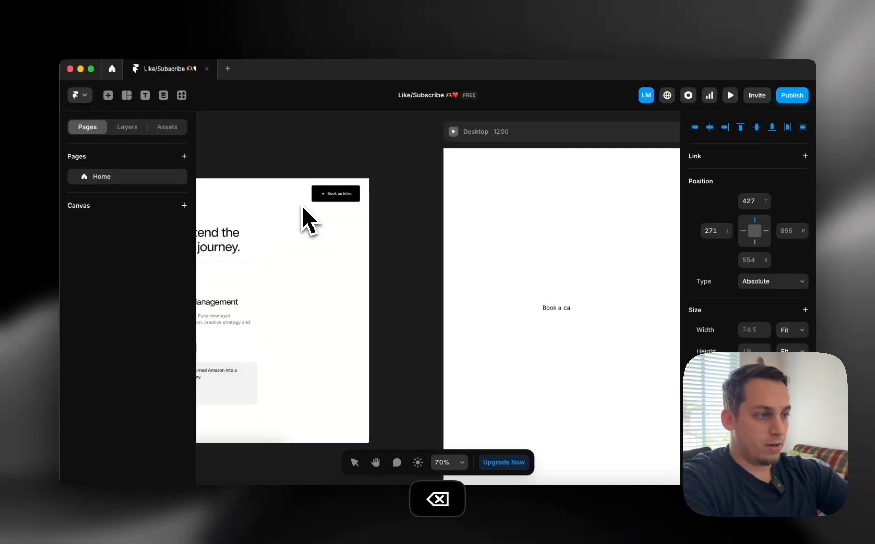
text(ll)
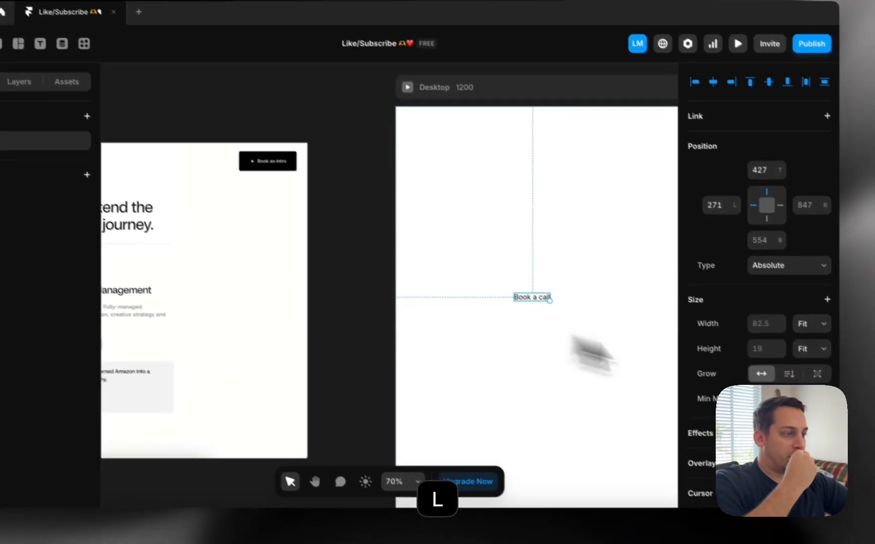
scroll(746, 443, down, 6)
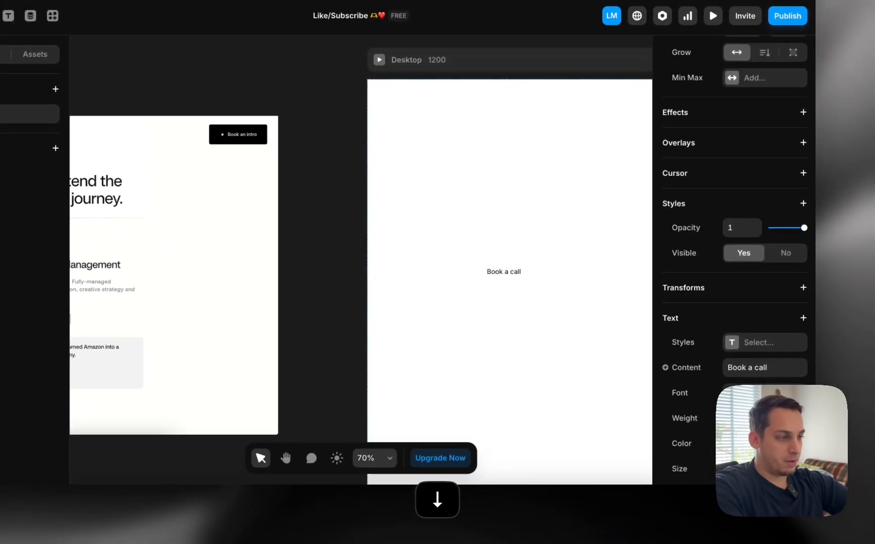
Wrap the 'Book a call' text in a stack with width and height fitting content
right_click(497, 271)
click(507, 365)
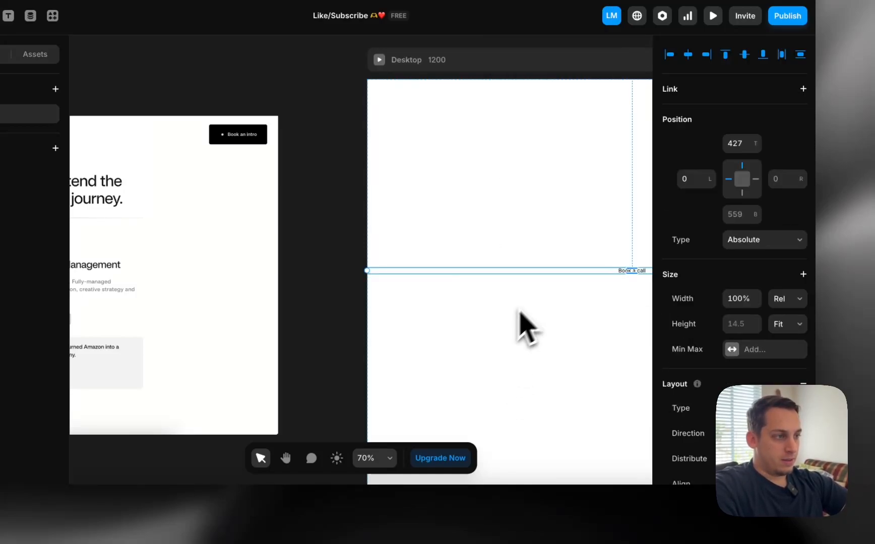
click(786, 300)
click(784, 327)
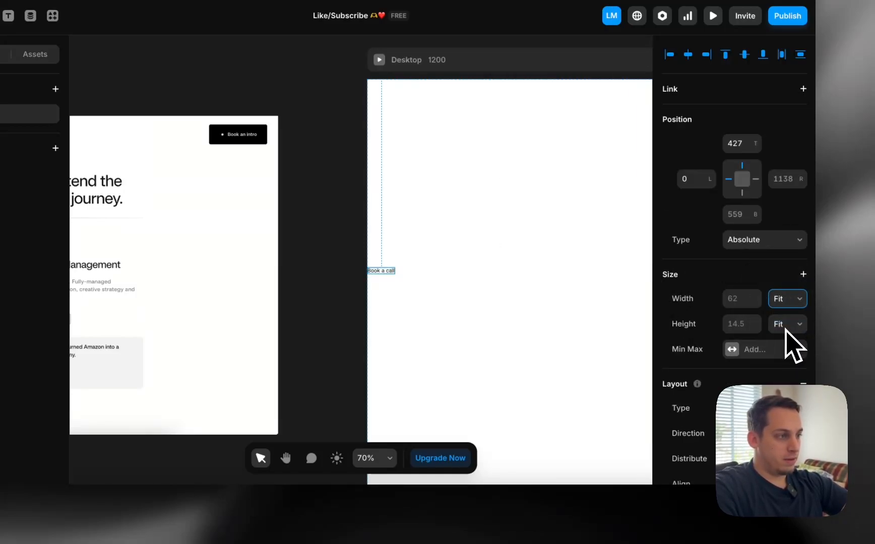
click(786, 328)
click(537, 286)
Raise the stack's padding to 14 and switch to separate per-side padding values
scroll(726, 399, down, 3)
scroll(726, 377, down, 2)
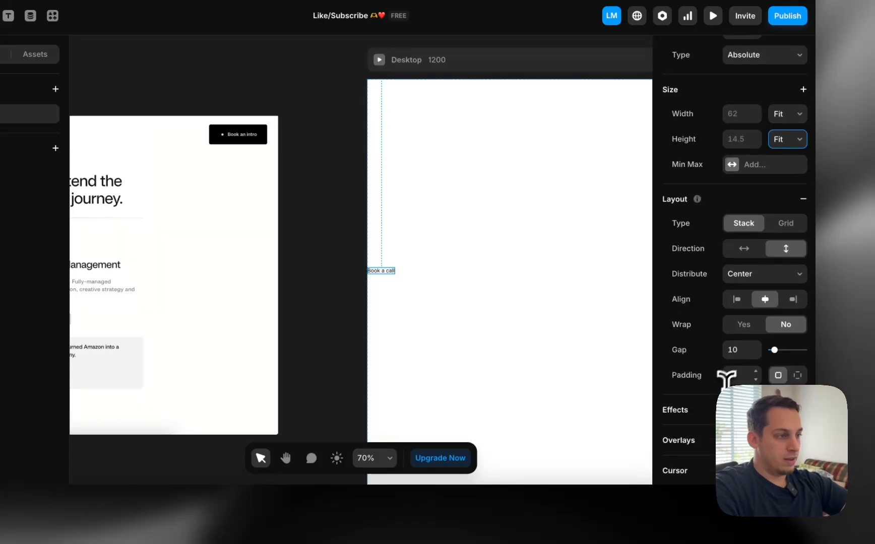
key(shift+Up)
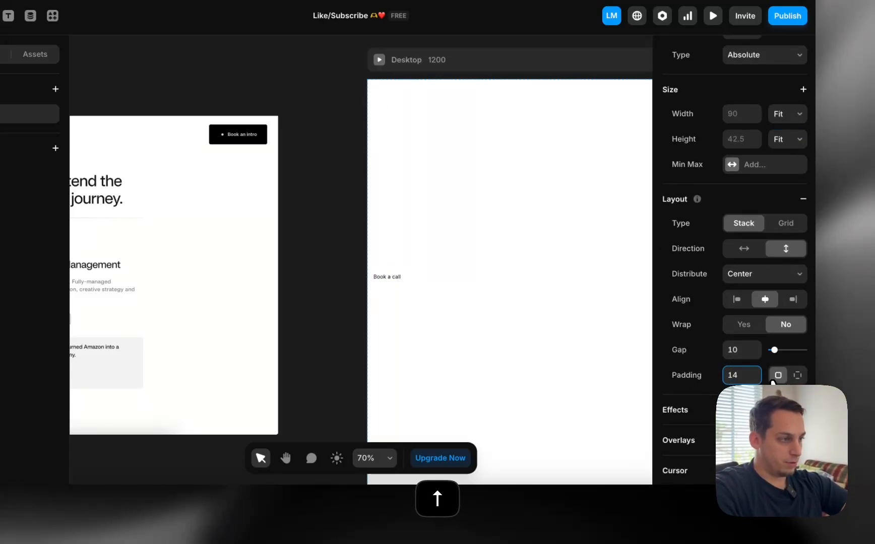
click(793, 379)
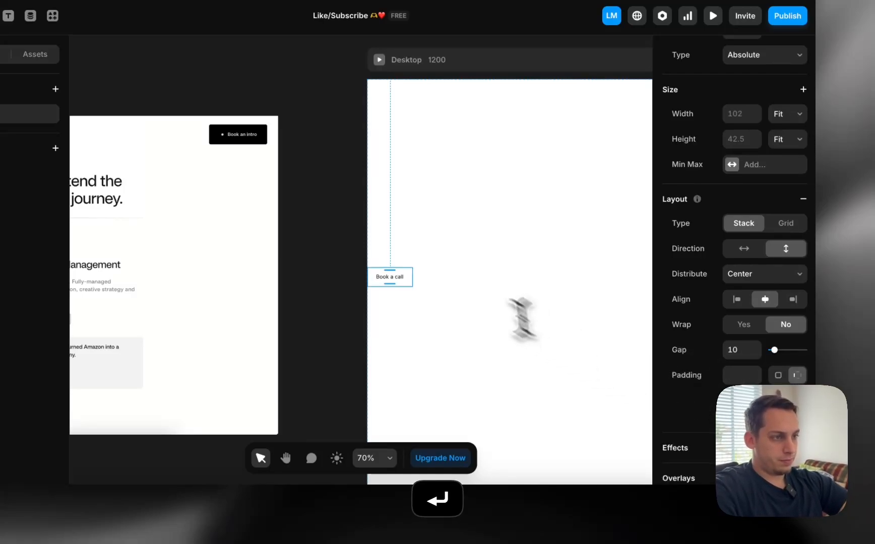
Set the 'Book a call' text font to SF Pro Display
double_click(390, 279)
click(734, 322)
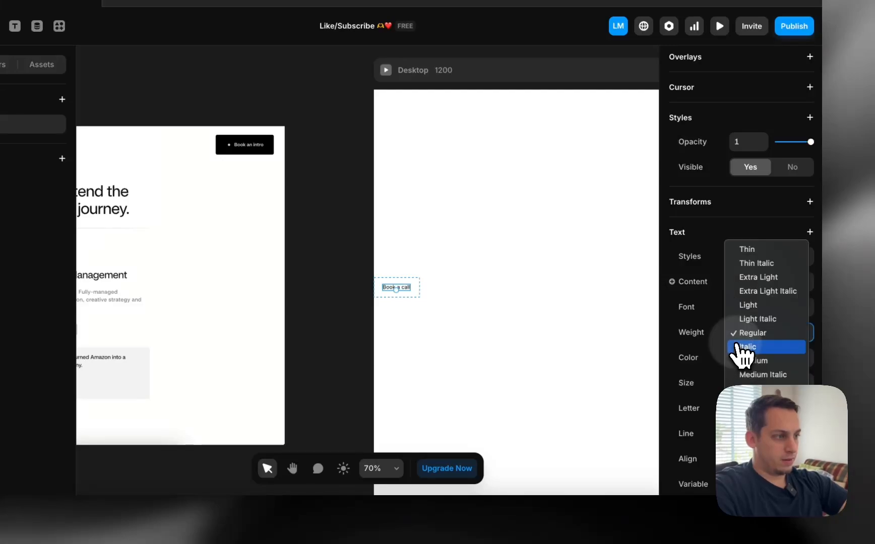
click(751, 331)
click(769, 304)
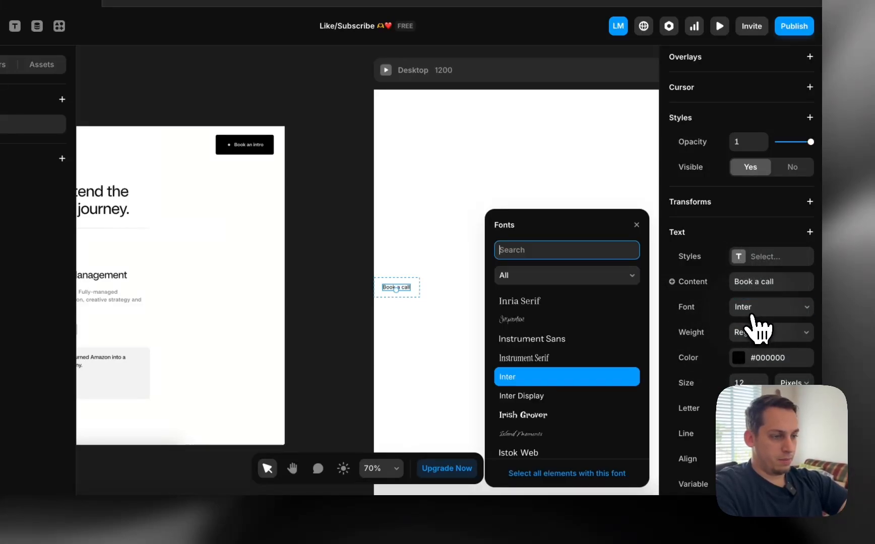
text(sf)
click(580, 333)
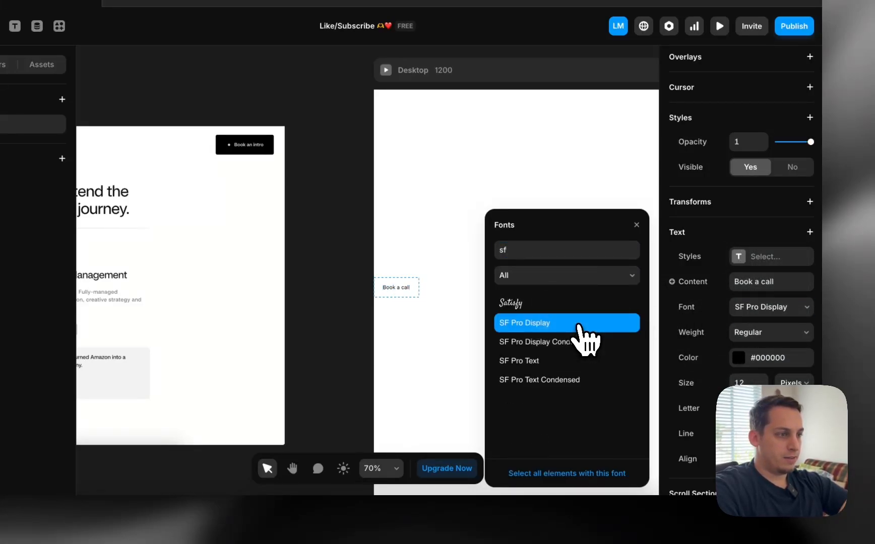
Colour the text light grey #F2F2F2 and set its weight to Medium
click(738, 355)
drag(623, 359, 422, 277)
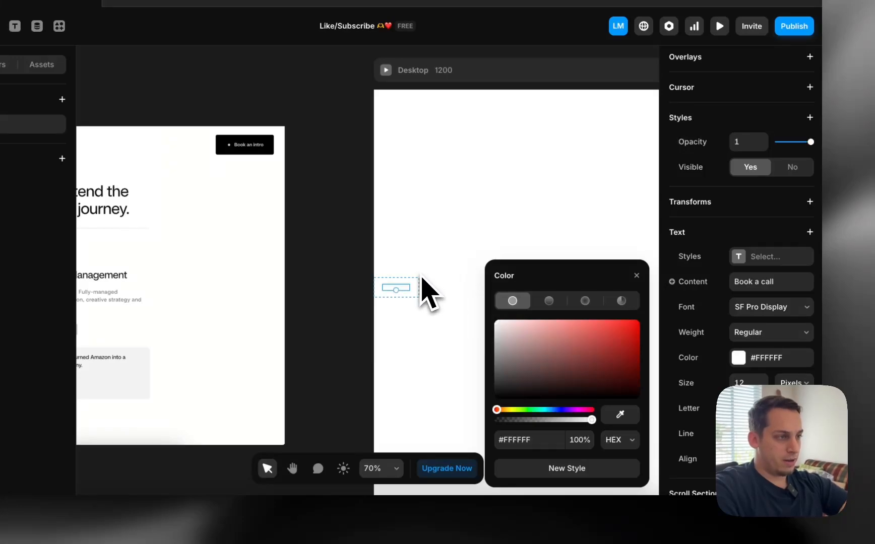
click(497, 327)
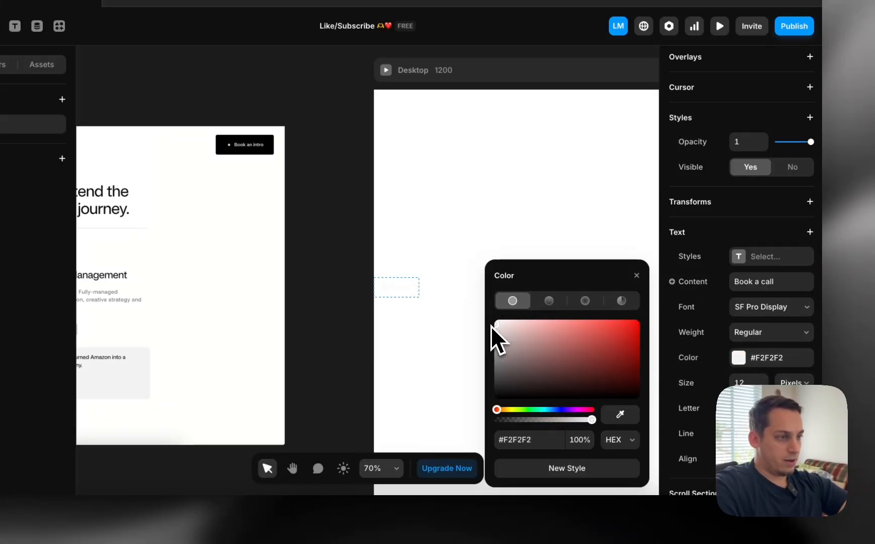
click(752, 337)
click(754, 362)
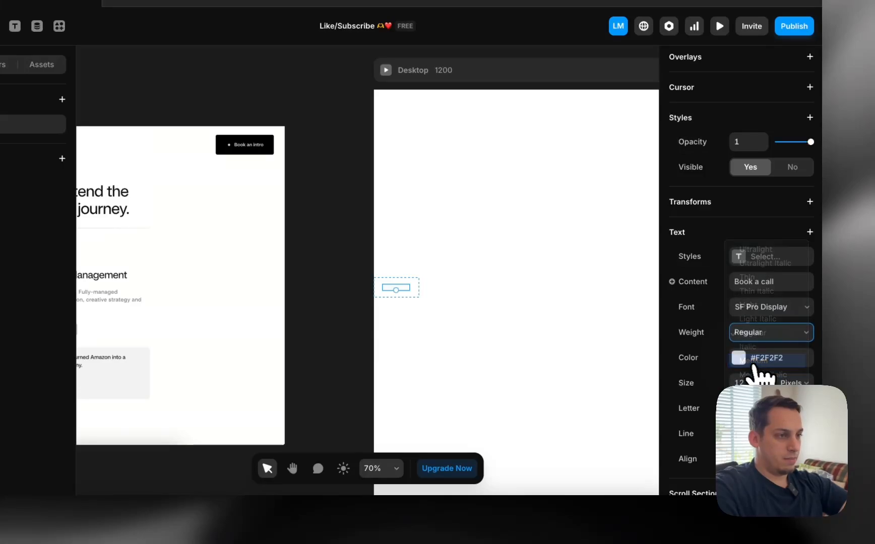
click(415, 290)
Give the button stack a solid #000000 fill sampled from the Book an intro button, overflow Hidden
scroll(736, 252, down, 5)
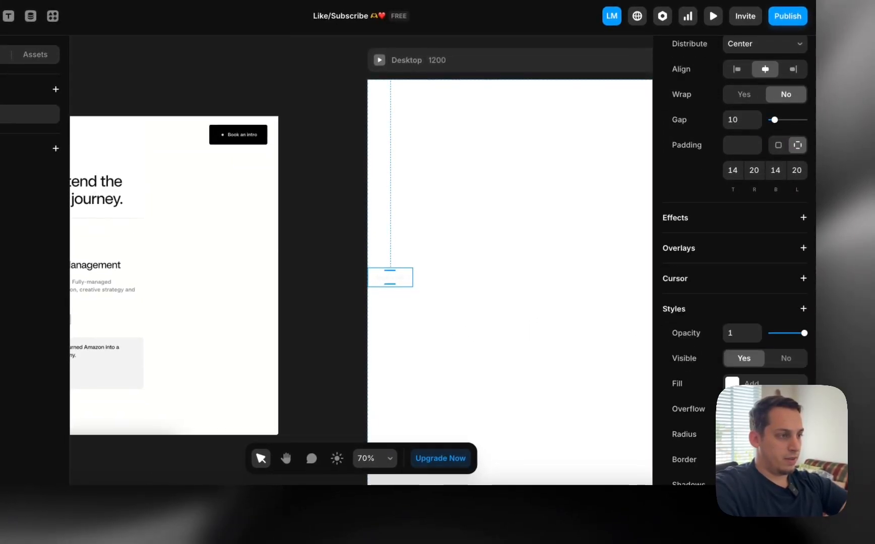
click(746, 383)
drag(550, 353, 485, 379)
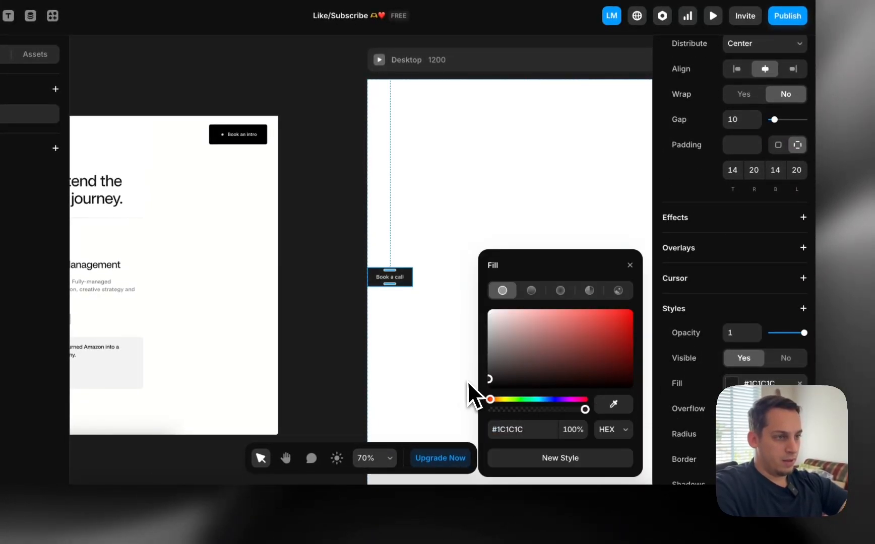
click(613, 404)
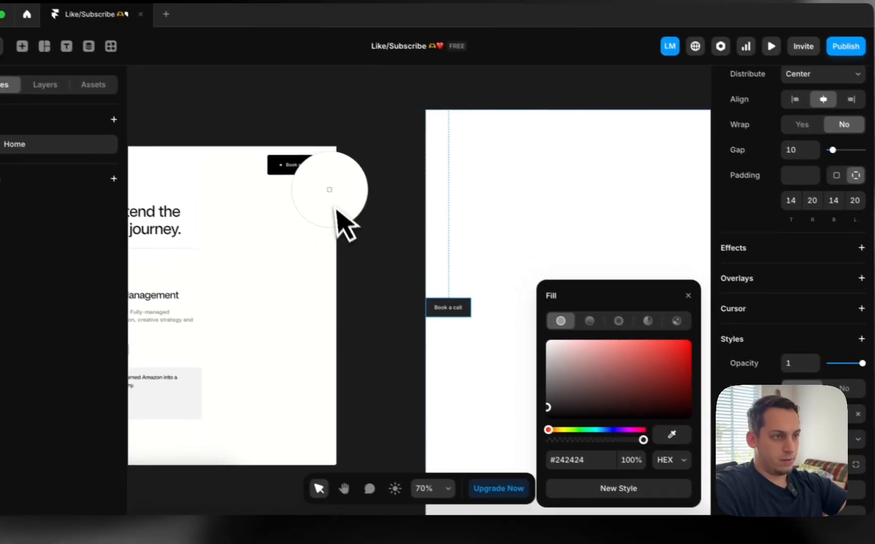
click(257, 138)
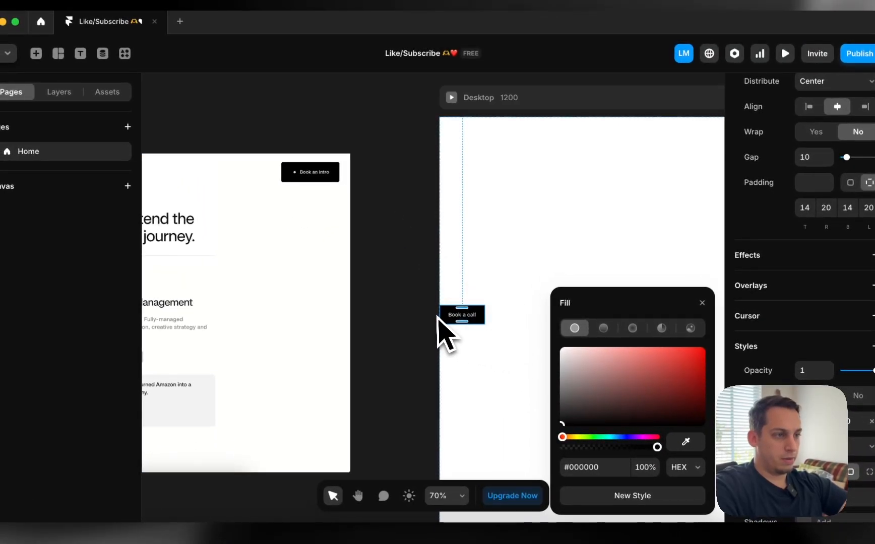
click(403, 326)
scroll(326, 178, up, 10)
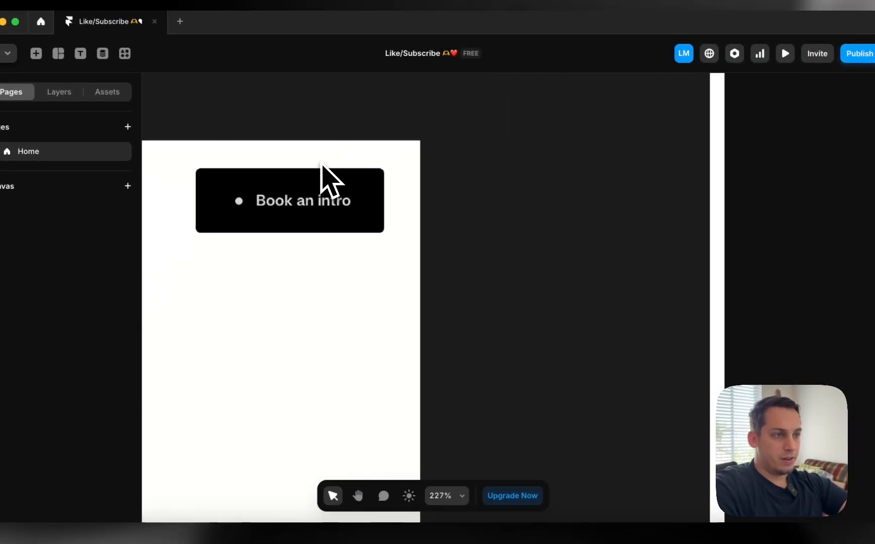
scroll(411, 189, down, 15)
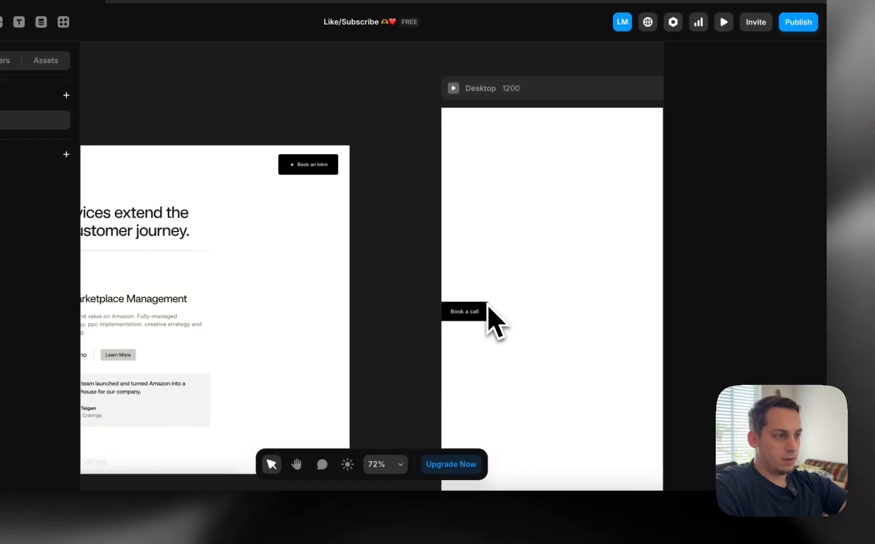
click(544, 339)
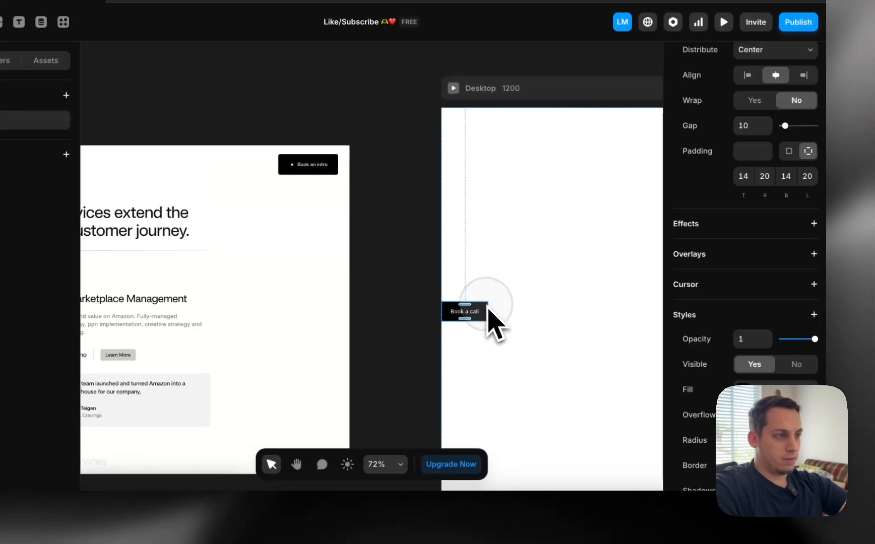
scroll(706, 374, down, 2)
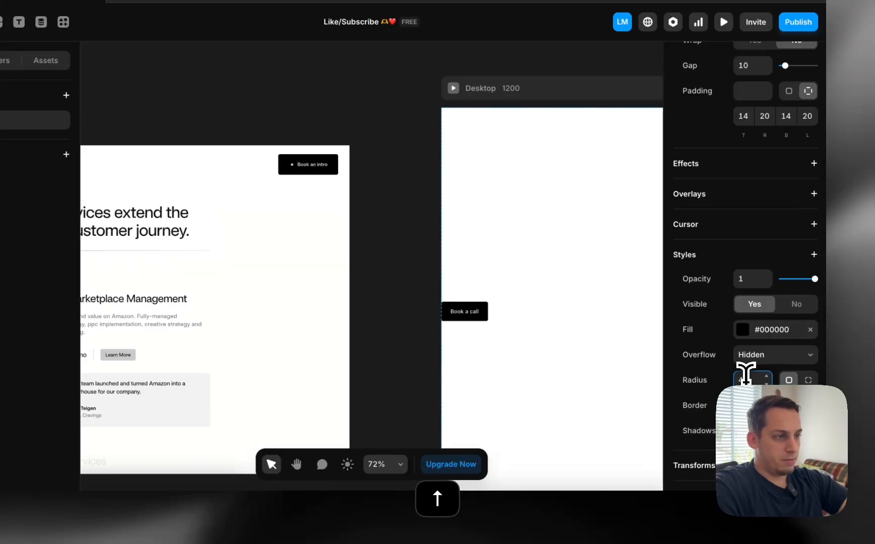
scroll(441, 355, down, 3)
Set the Desktop breakpoint's height to Fit Content, then show the layer tree
click(578, 174)
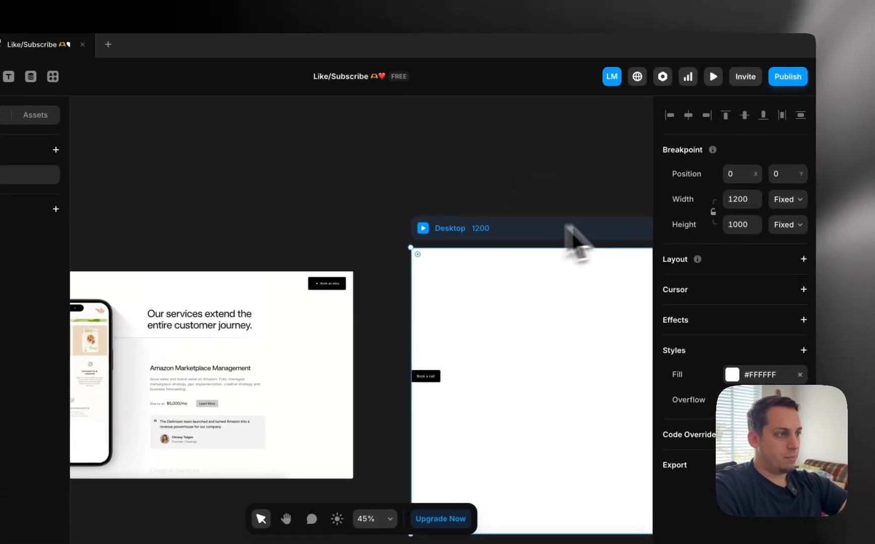
click(787, 225)
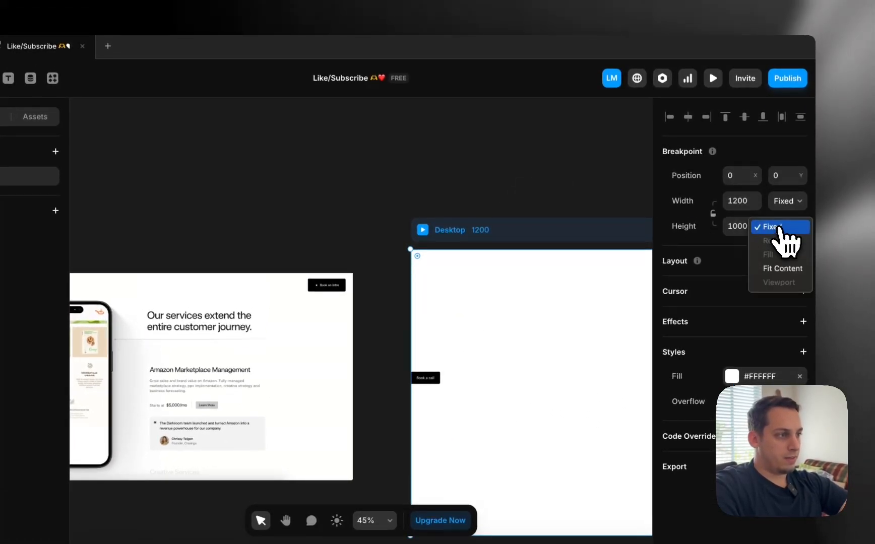
click(779, 270)
scroll(549, 290, right, 5)
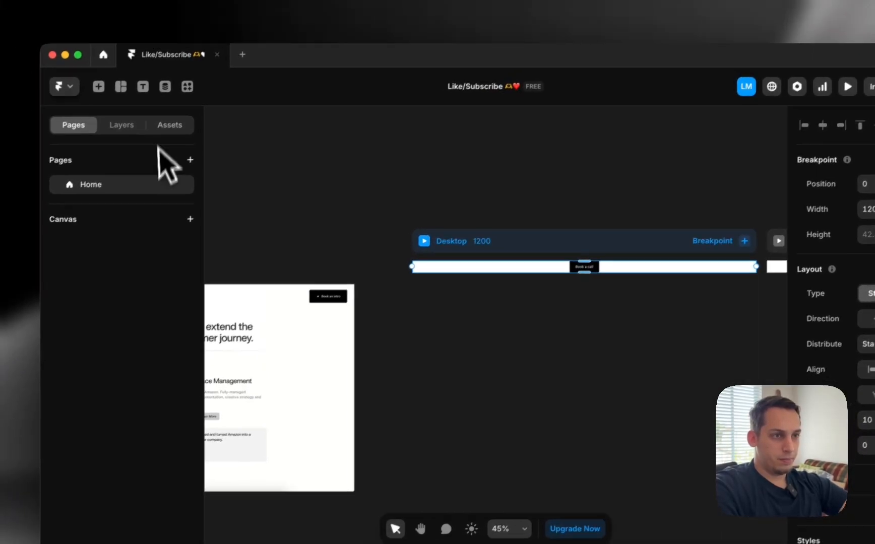
click(127, 126)
Wrap the button's Stack in a new parent stack named 'Navbar'
click(96, 223)
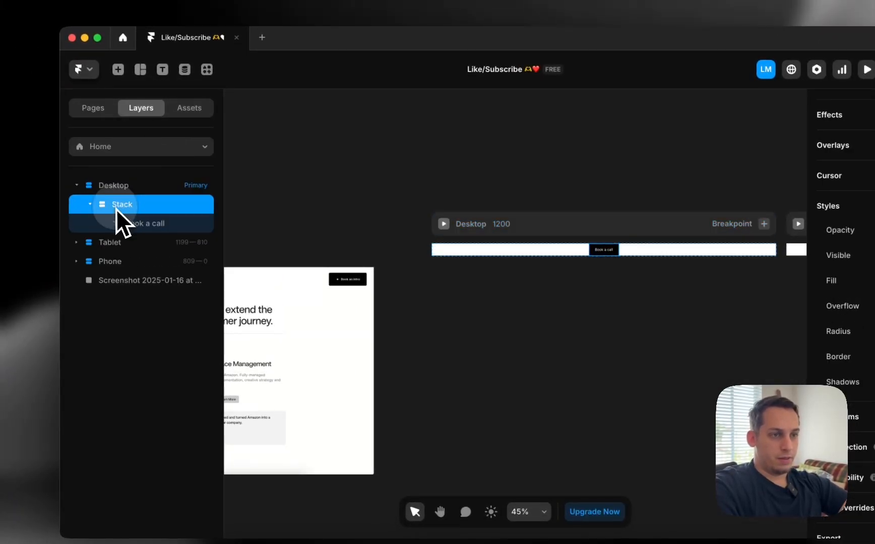
click(90, 204)
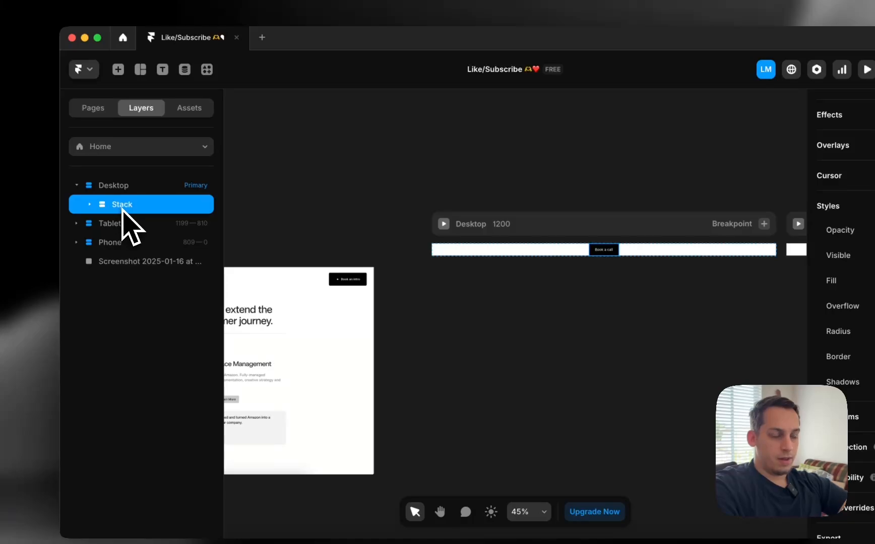
right_click(123, 210)
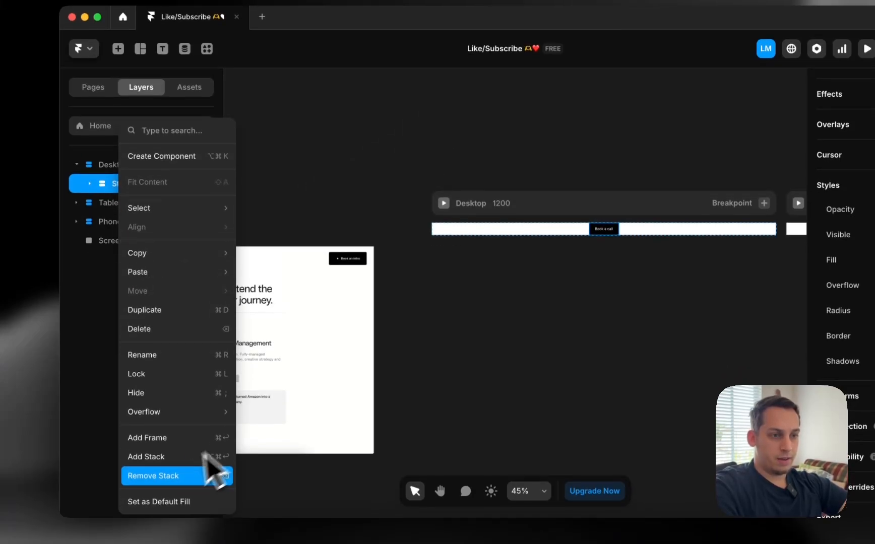
click(202, 477)
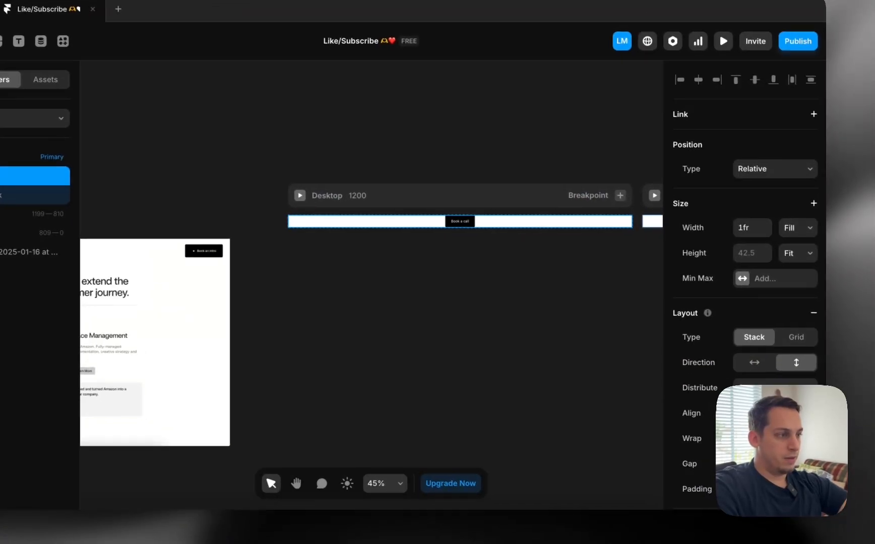
click(797, 423)
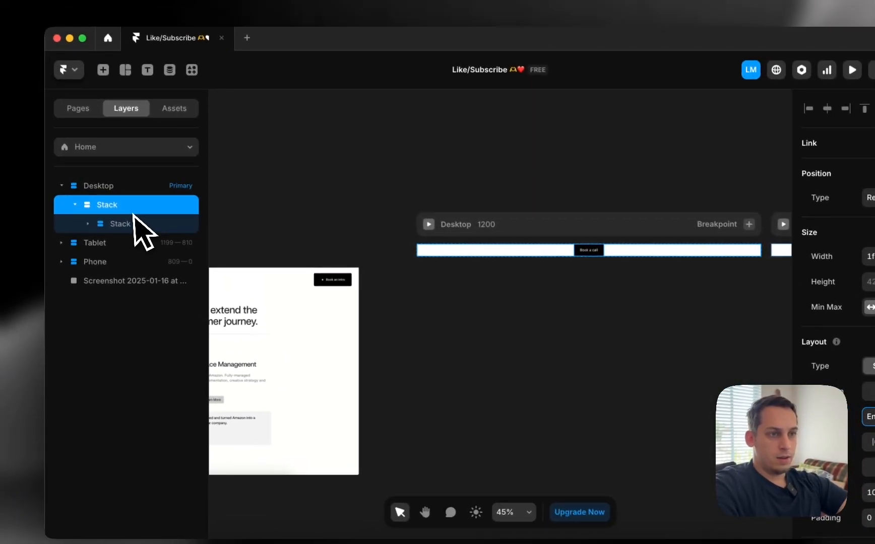
double_click(121, 207)
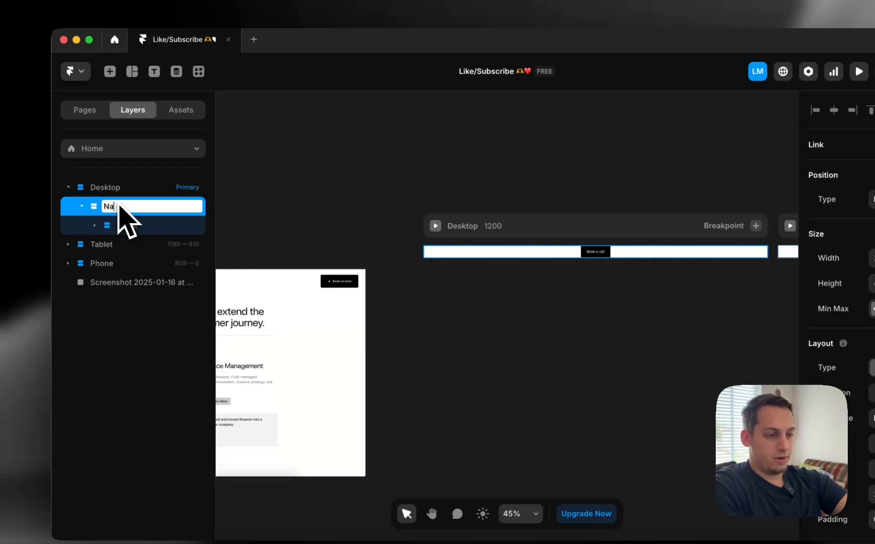
text(Navbar)
key(Return)
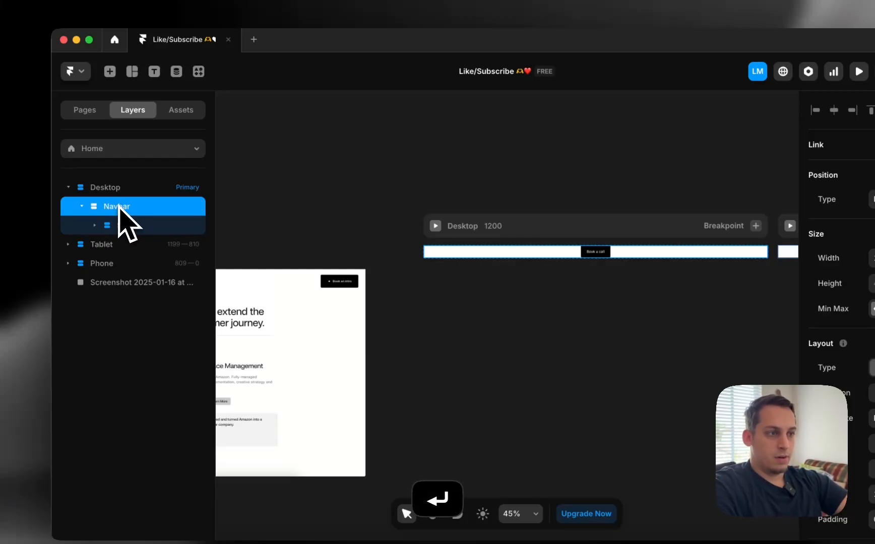
click(121, 226)
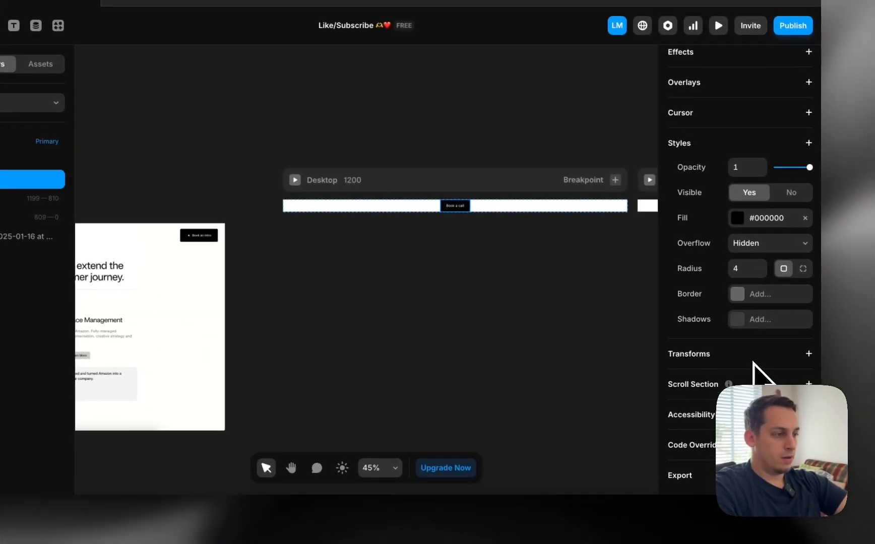
scroll(754, 361, down, 2)
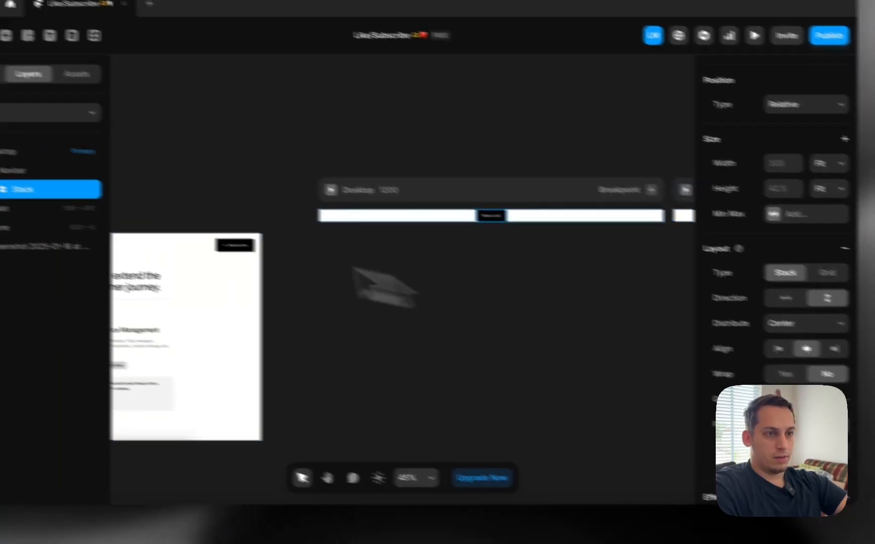
click(3, 158)
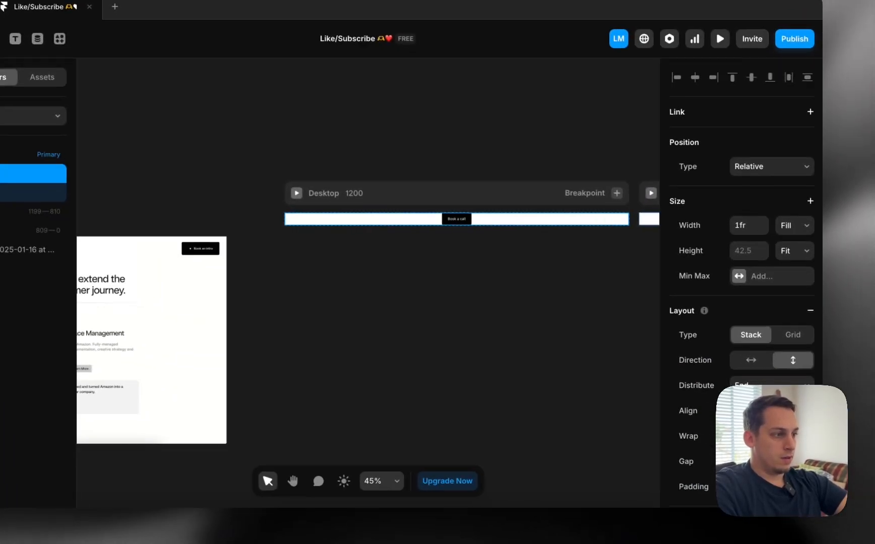
scroll(725, 334, down, 4)
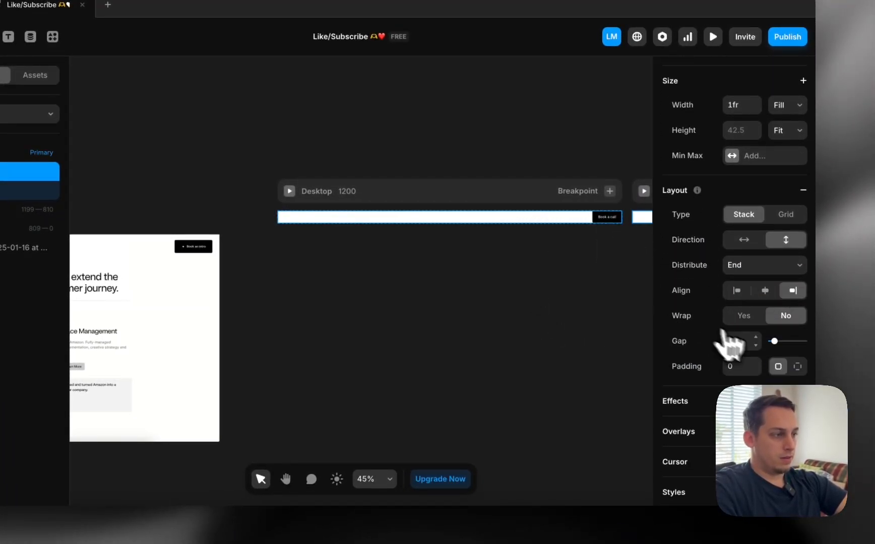
Set the Navbar's padding to 30, growing its height to 102.5
click(797, 367)
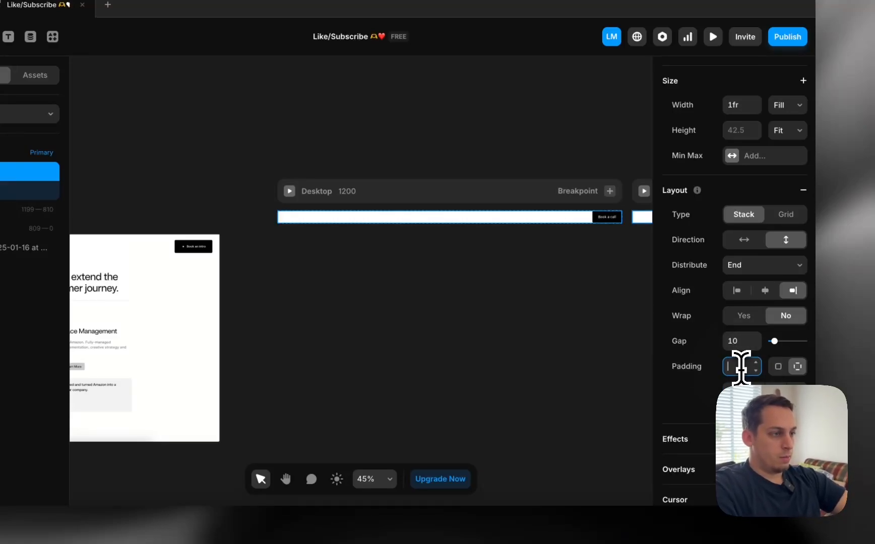
key(shift+Down)
key(shift+Up)
key(shift+Up)
key(shift+Up)
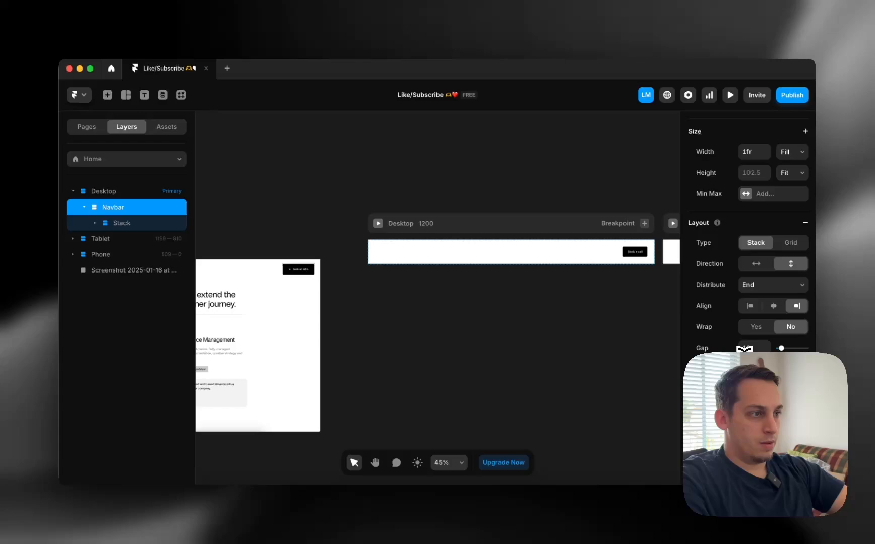
key(shift+Down)
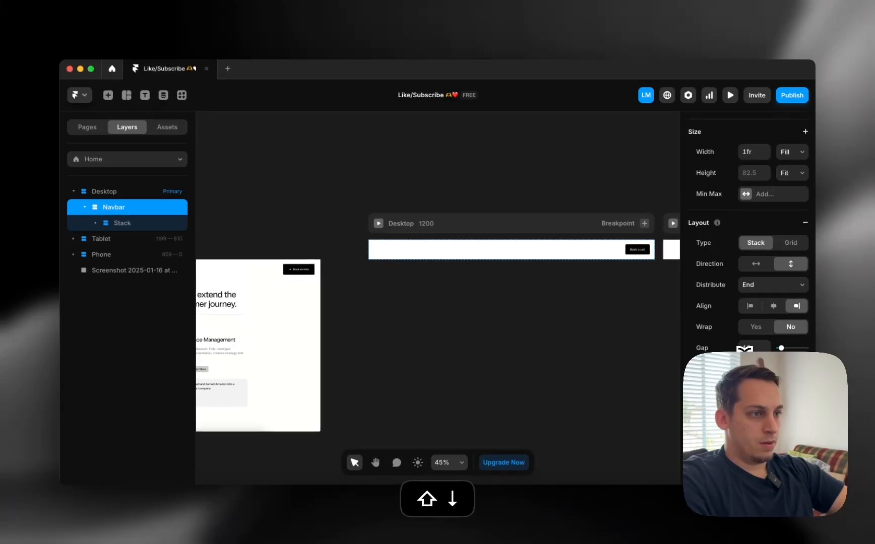
key(shift+Up)
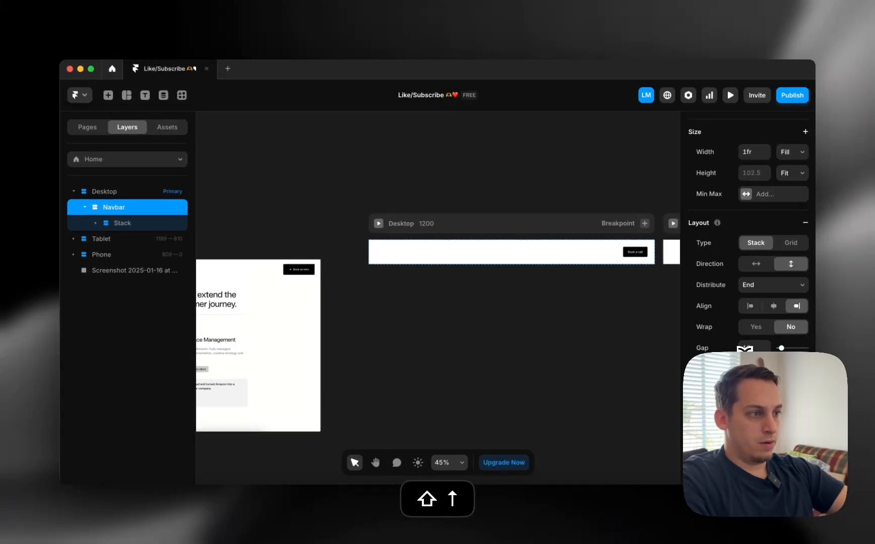
click(634, 357)
scroll(623, 361, down, 3)
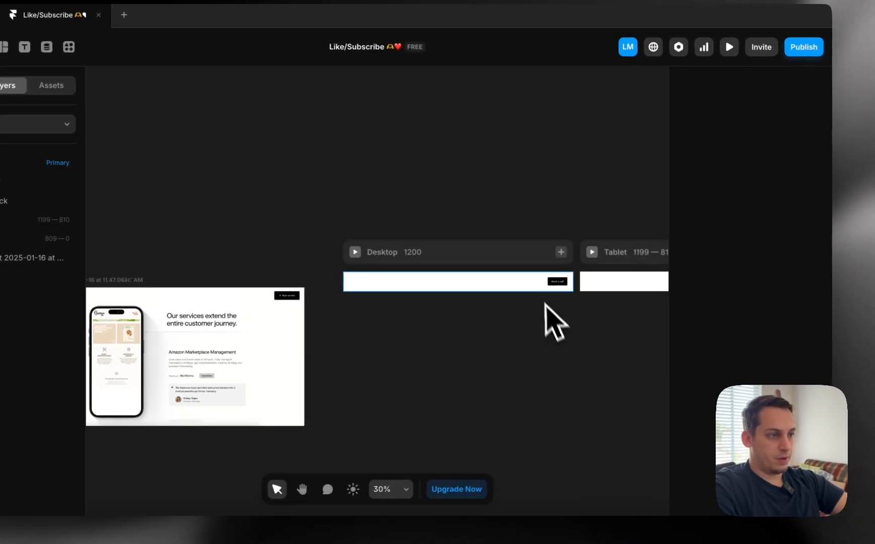
Set the Navbar's position type to Fixed
click(530, 290)
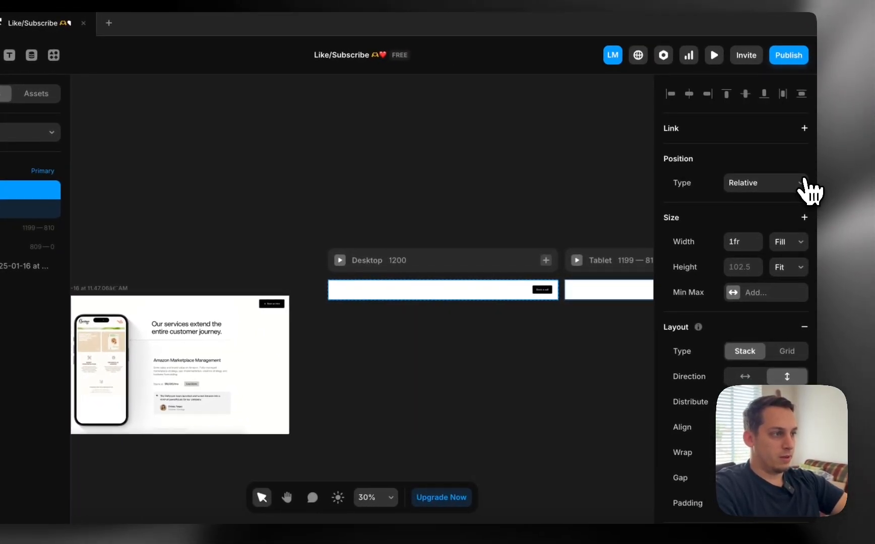
click(801, 185)
click(797, 196)
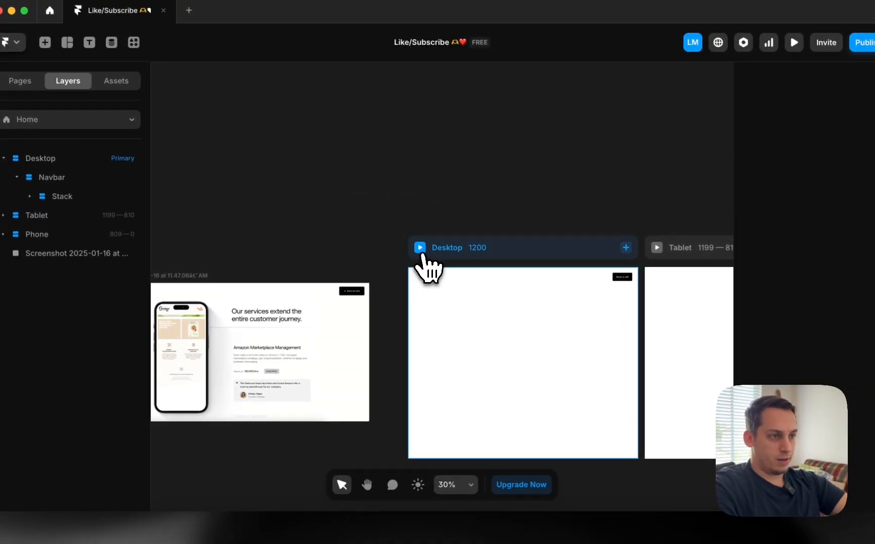
Preview the Desktop page, then undo the navbar's Fixed position so it returns to relative
click(421, 252)
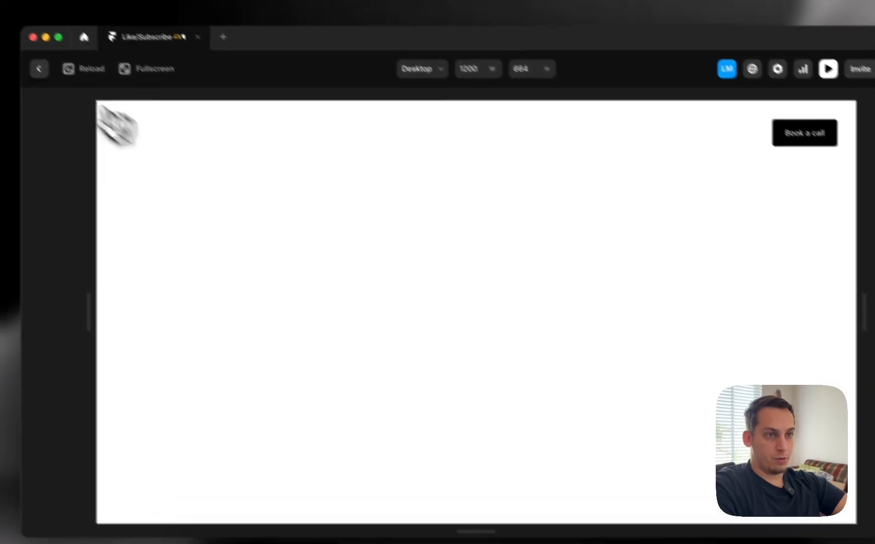
click(6, 42)
key(super+z)
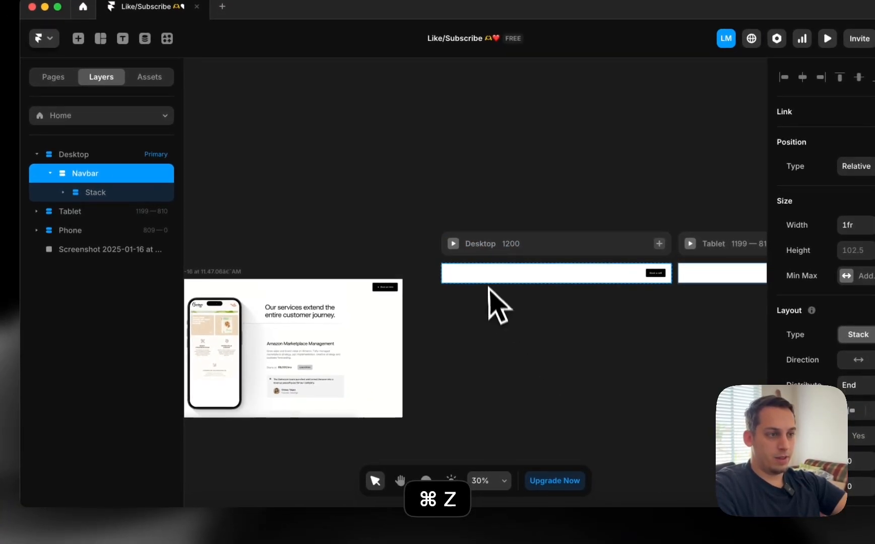
click(416, 273)
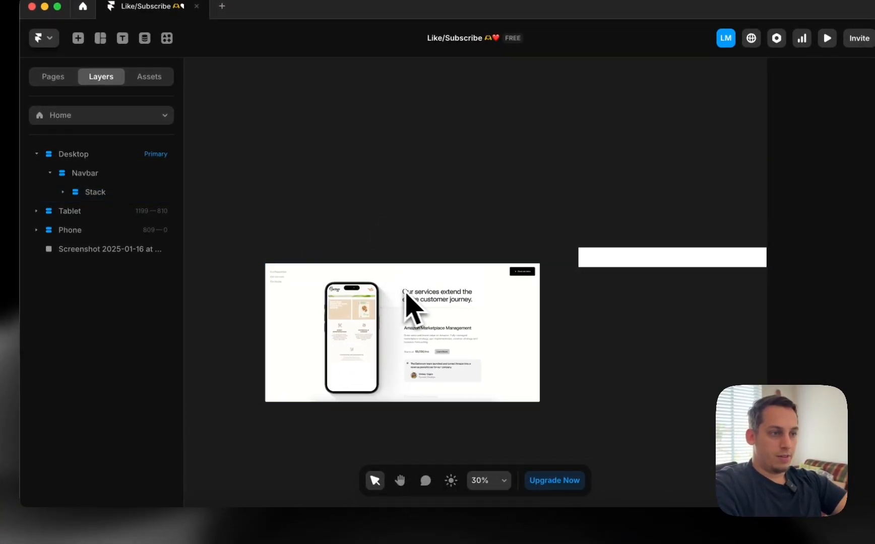
scroll(409, 299, right, 2)
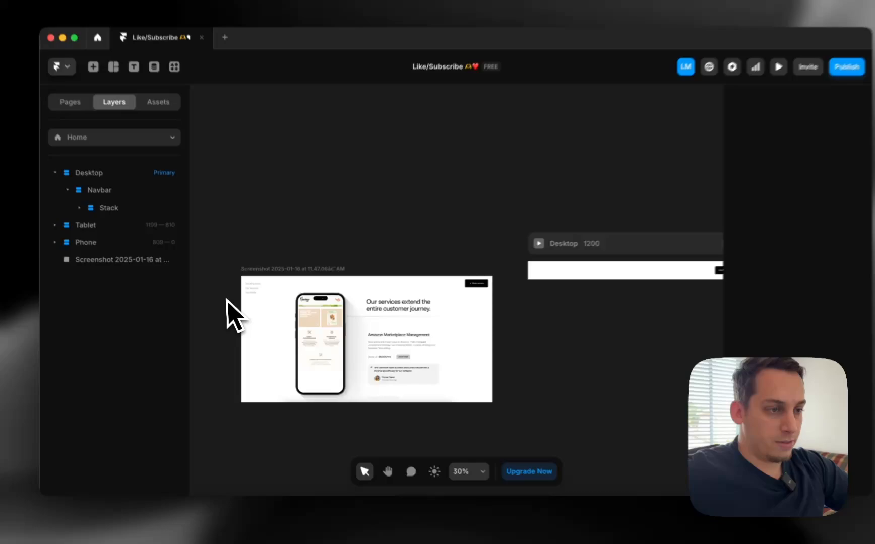
scroll(232, 283, up, 5)
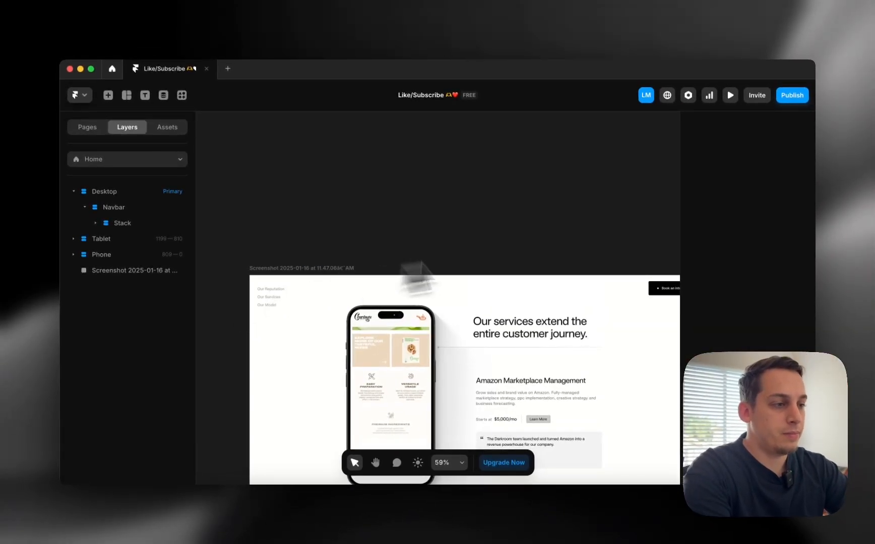
scroll(569, 243, down, 2)
scroll(568, 245, down, 3)
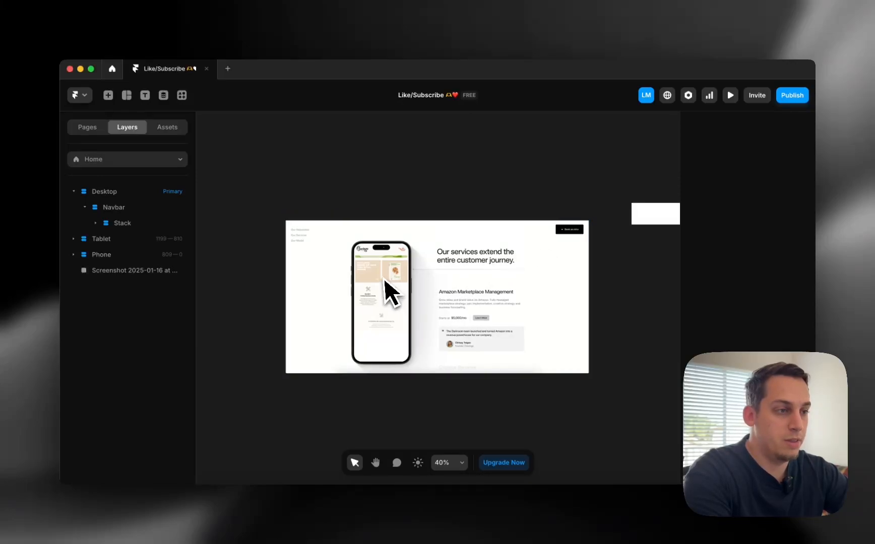
scroll(384, 288, up, 3)
scroll(398, 287, right, 2)
scroll(447, 266, down, 2)
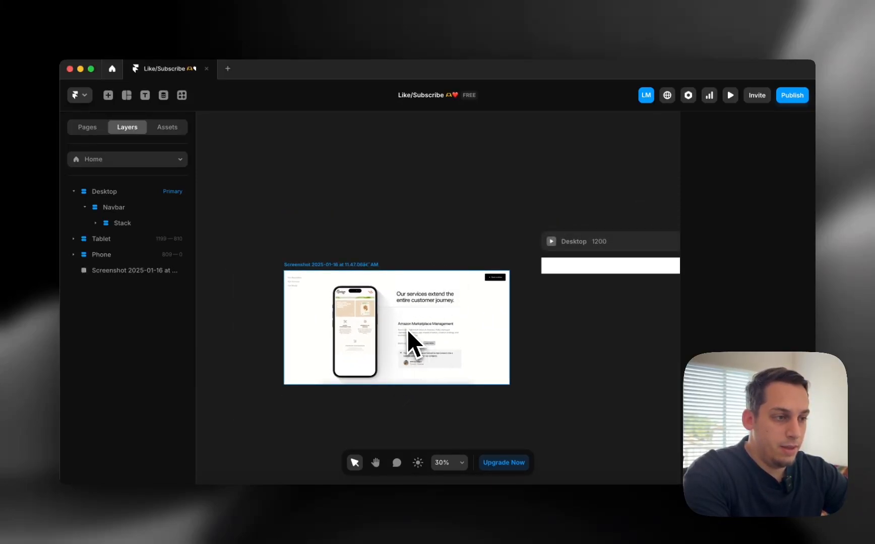
scroll(446, 355, right, 3)
scroll(420, 351, down, 1)
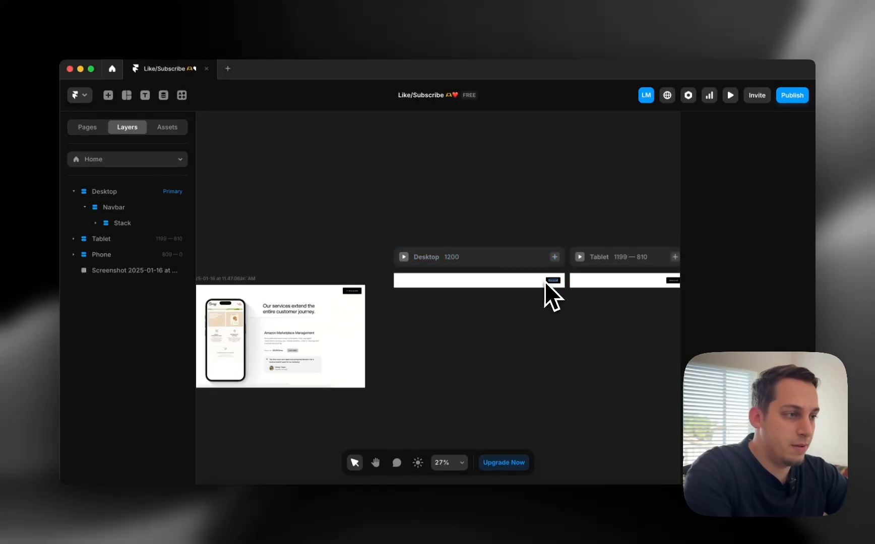
Place a copy of the Book a call text on the canvas and retype it as 'Our Products'
drag(545, 282, 415, 329)
scroll(412, 323, up, 3)
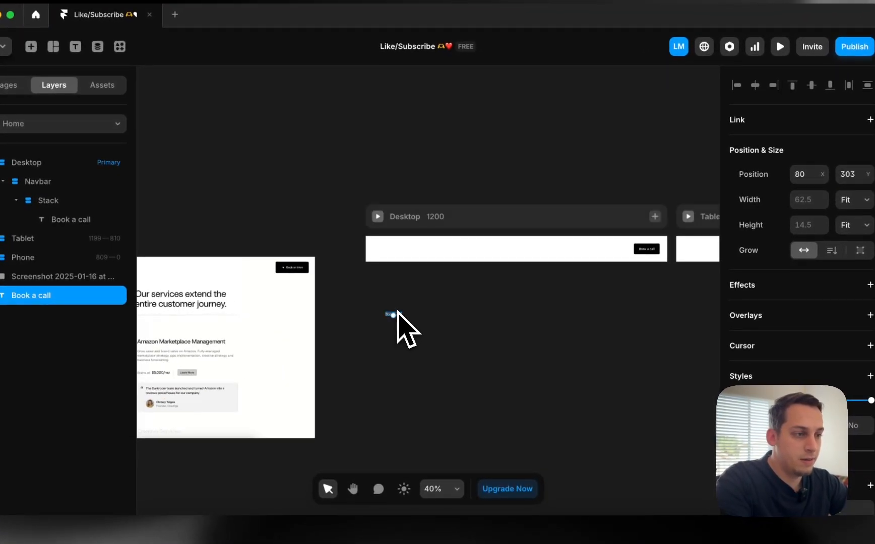
scroll(397, 313, up, 3)
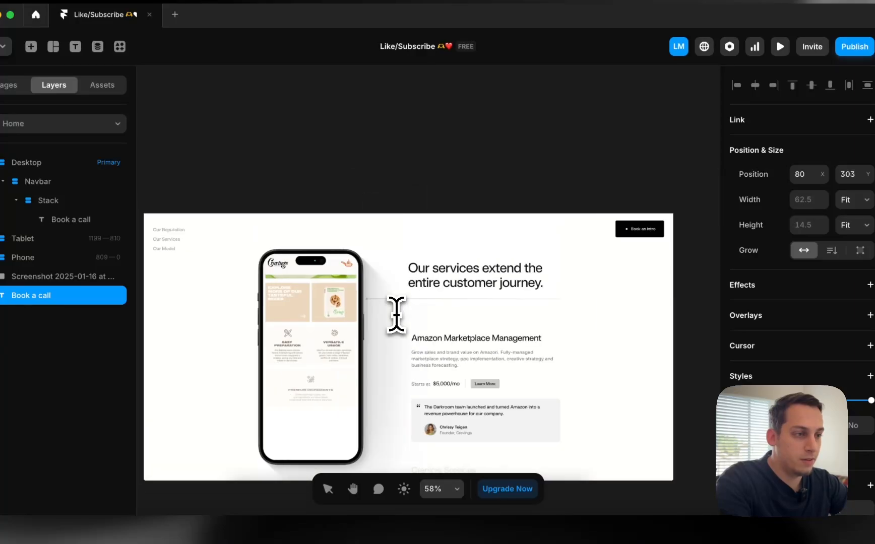
scroll(397, 313, left, 3)
scroll(396, 313, up, 2)
text(Our)
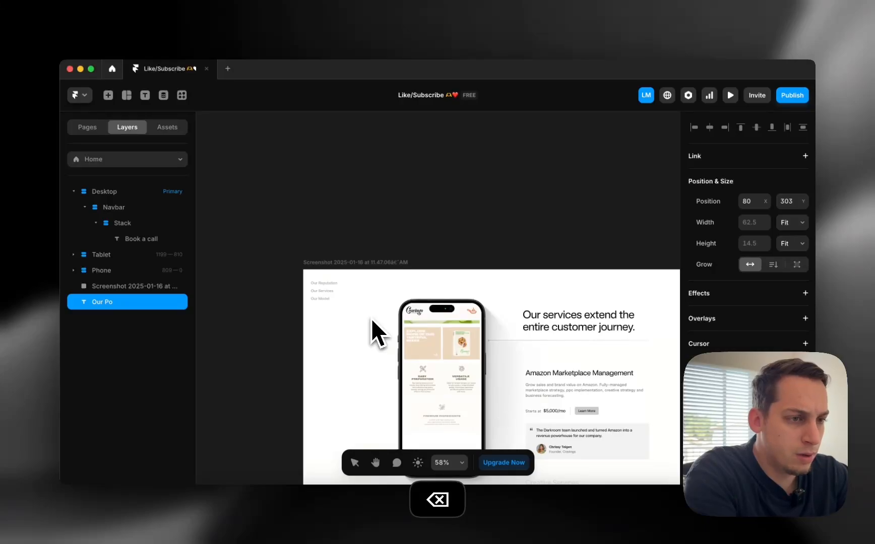
text(Products)
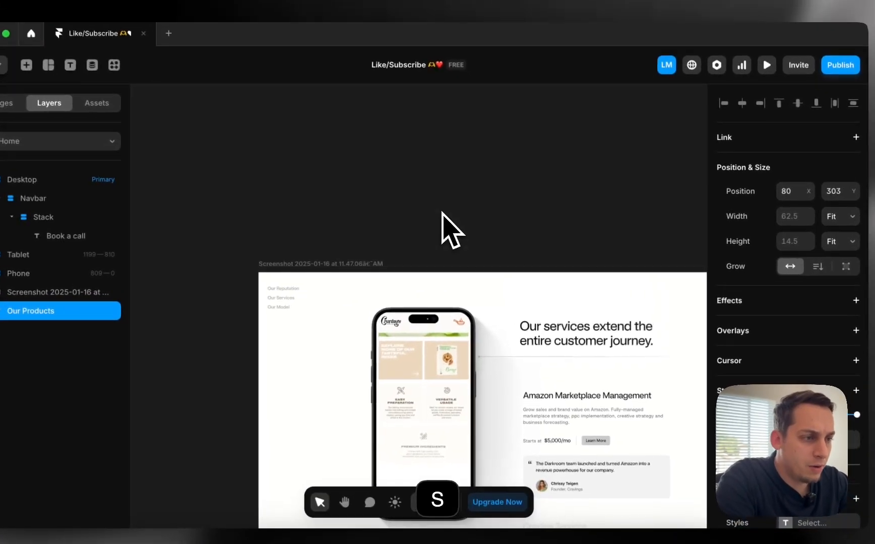
scroll(465, 233, right, 5)
scroll(447, 219, right, 4)
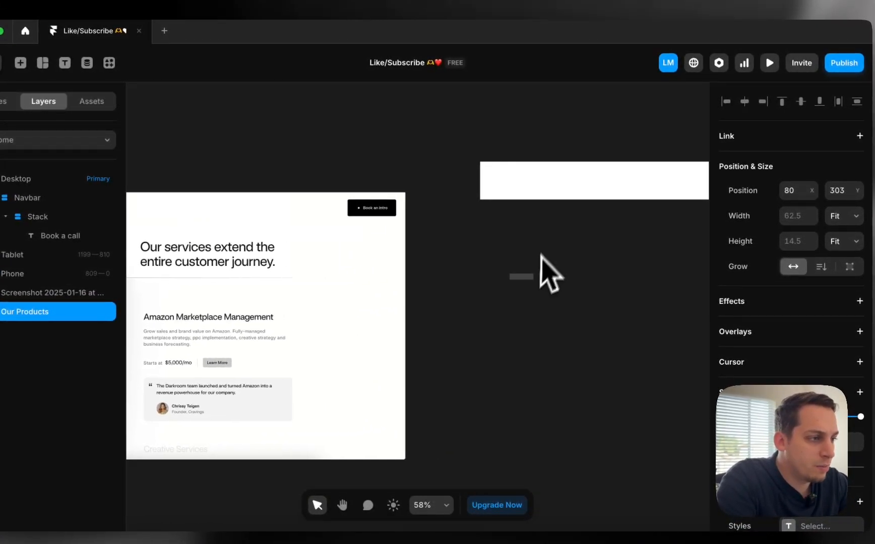
scroll(527, 282, up, 3)
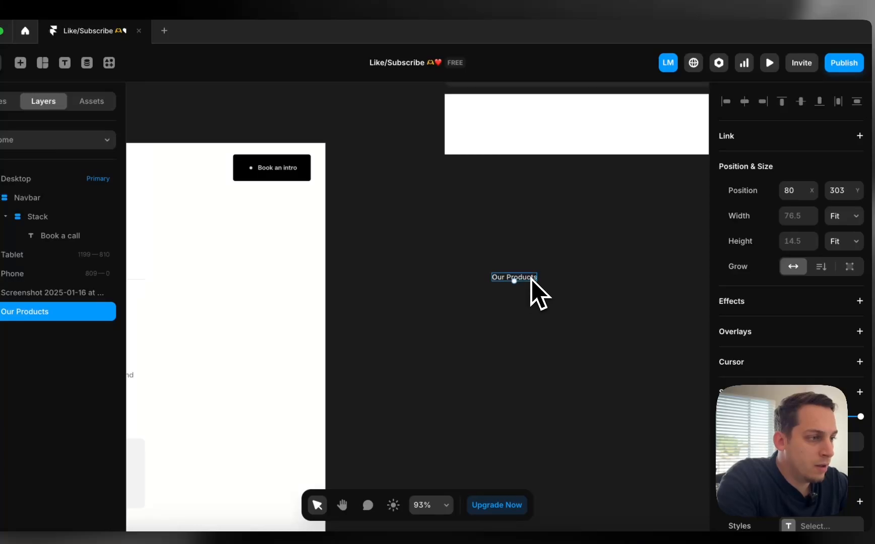
Duplicate the label into stacked texts reading 'Our Services', 'Our Projects' and 'About us'
drag(531, 278, 530, 311)
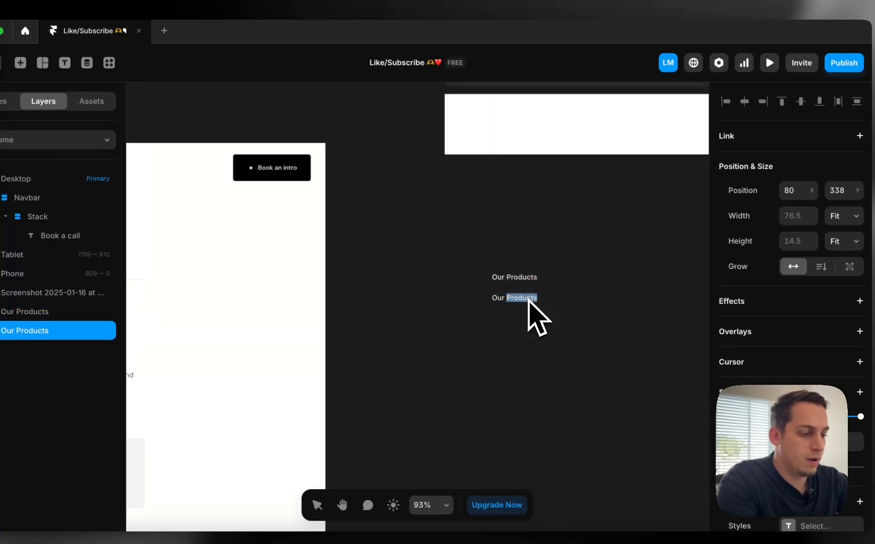
double_click(514, 278)
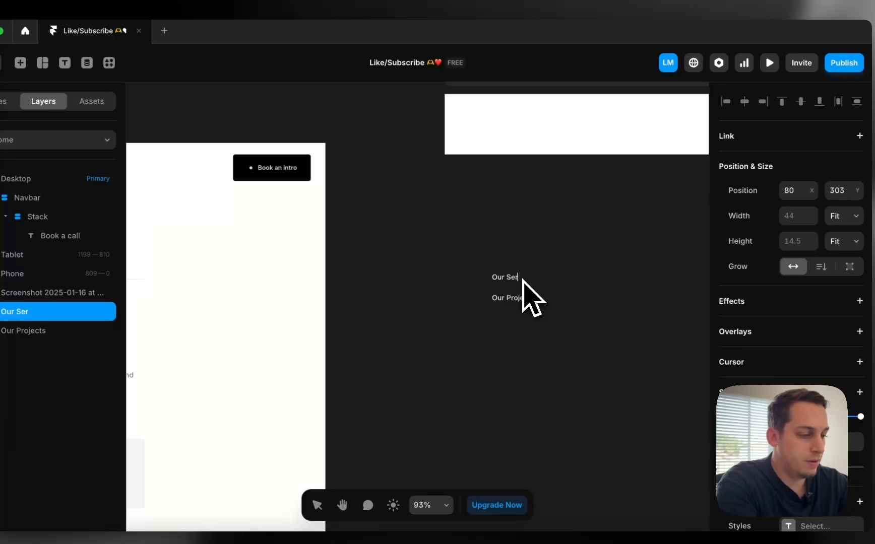
text(Services)
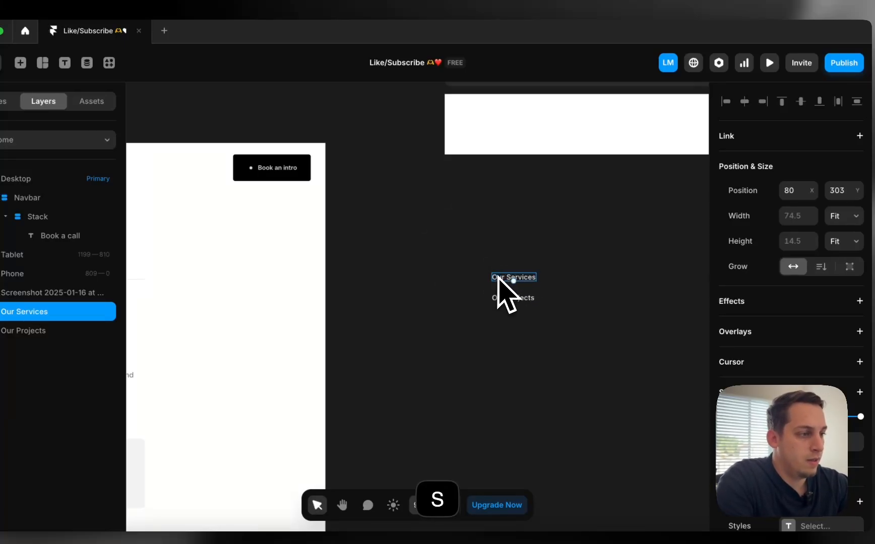
click(502, 301)
drag(501, 302, 499, 322)
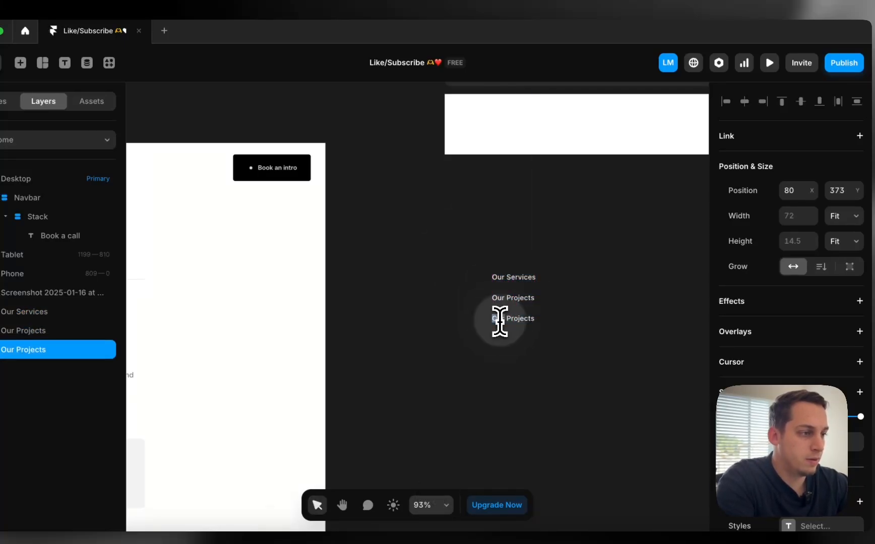
text(About us)
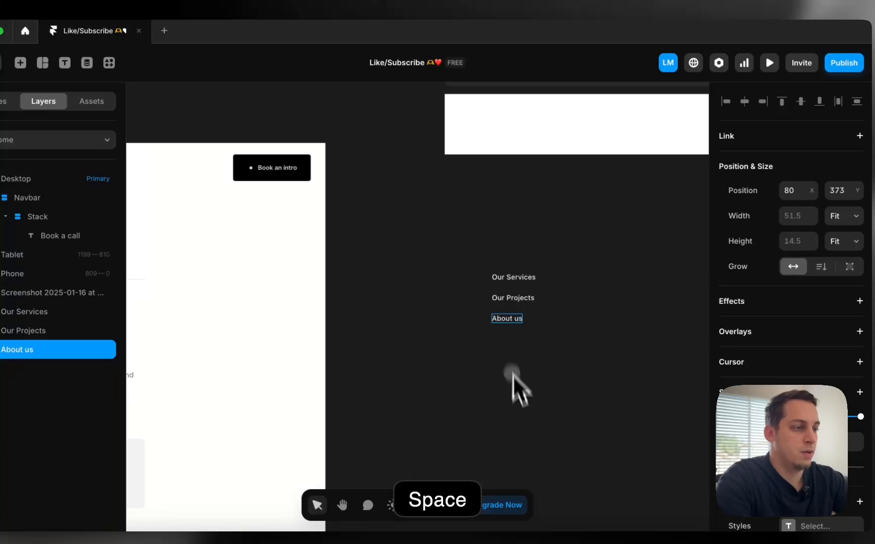
click(513, 376)
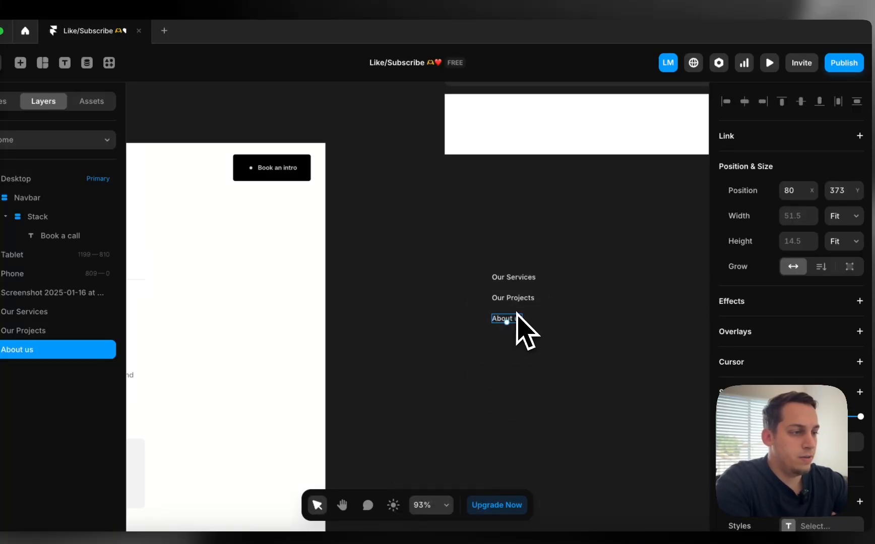
Turn the About us text into a component named 'Selector'
right_click(517, 322)
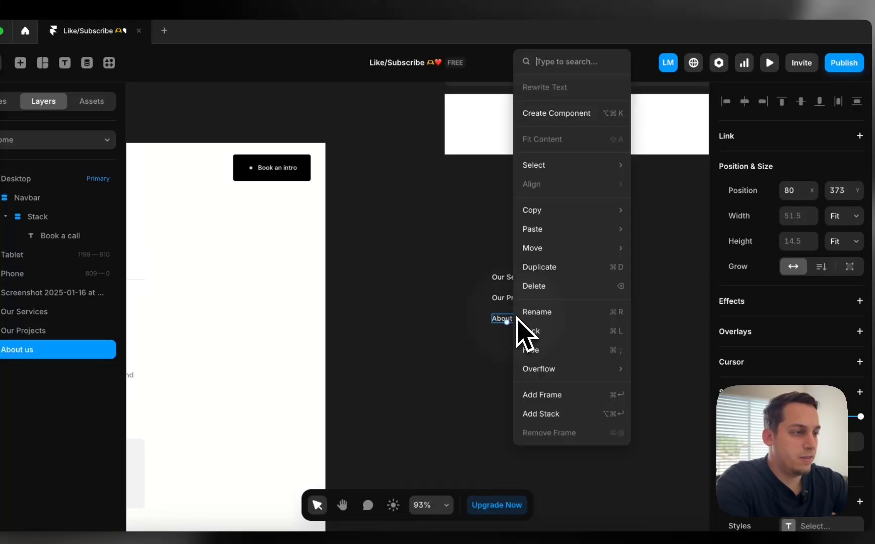
click(559, 116)
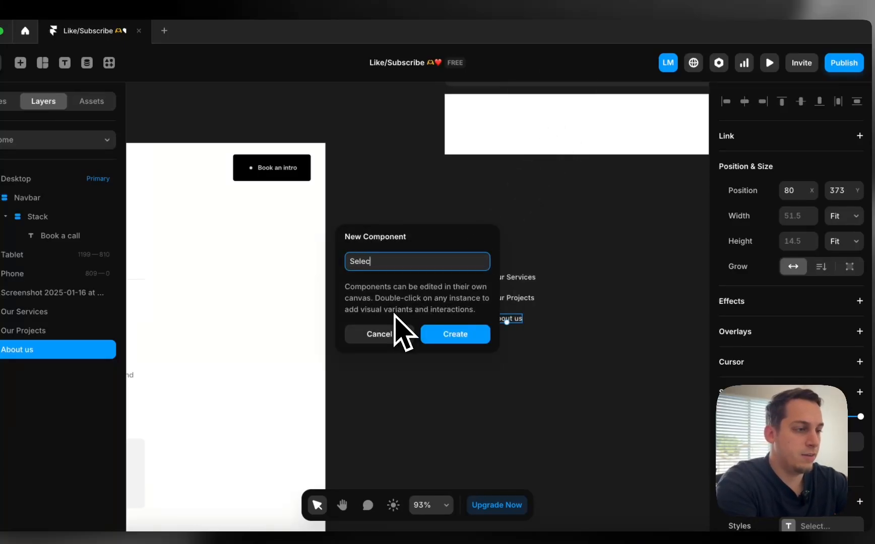
text(Selector)
key(Return)
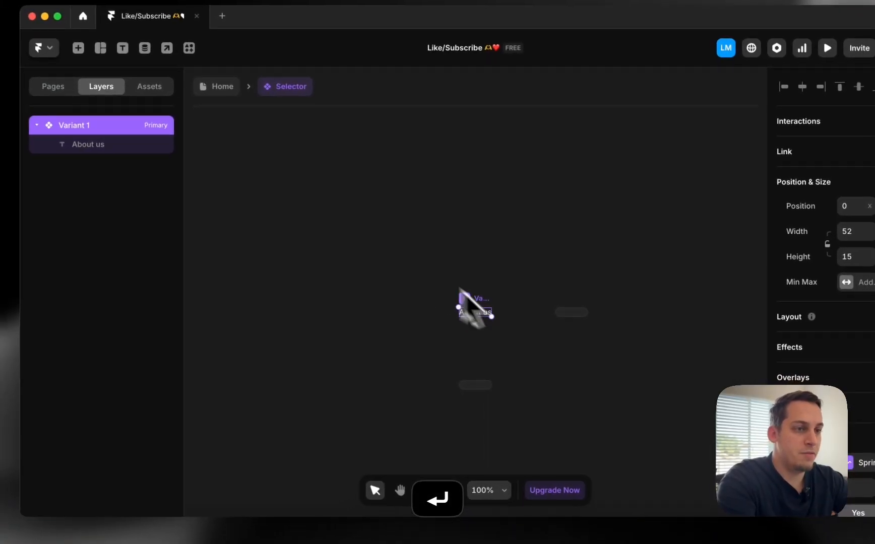
Rename the first variant 'Not Selected' and add a second variant named 'Selected'
double_click(113, 151)
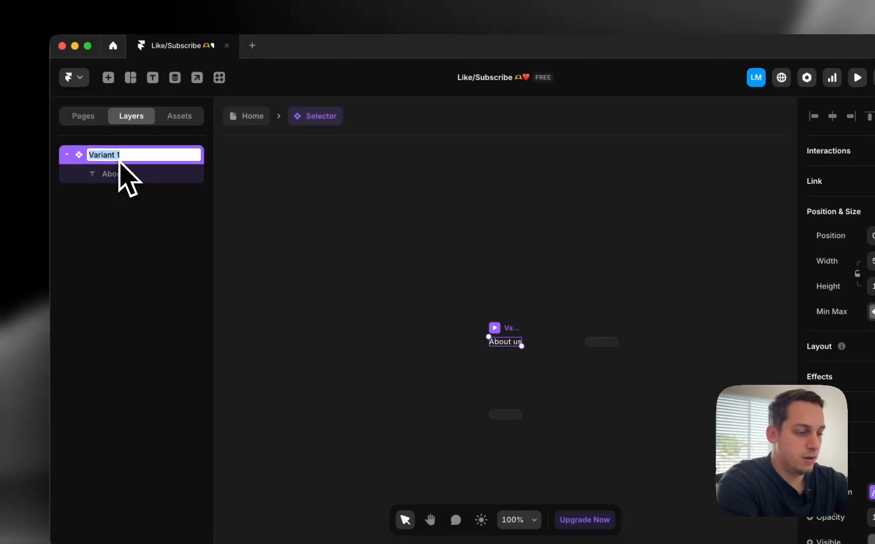
text(Not Selected)
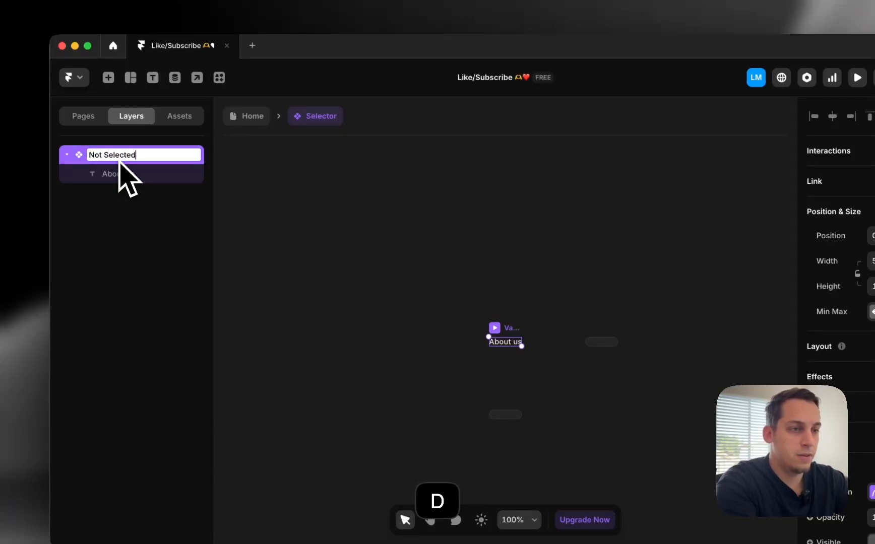
key(Return)
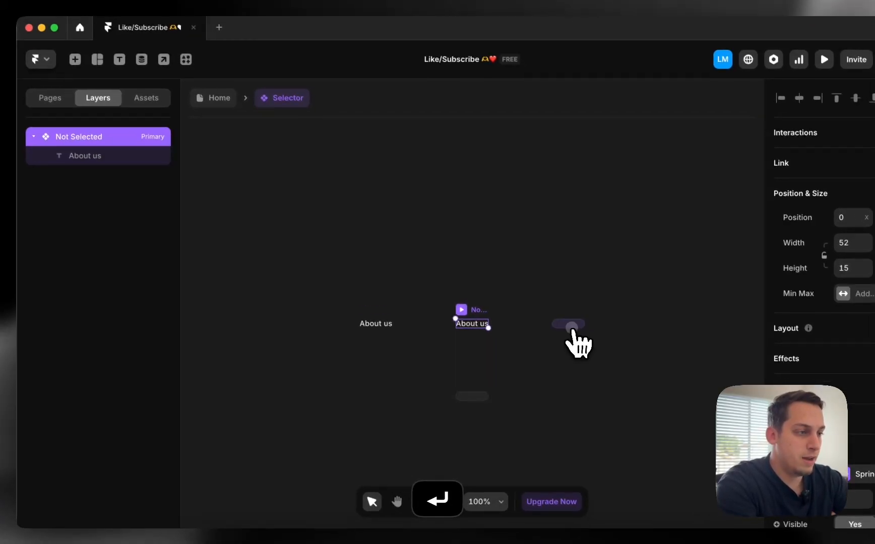
click(573, 327)
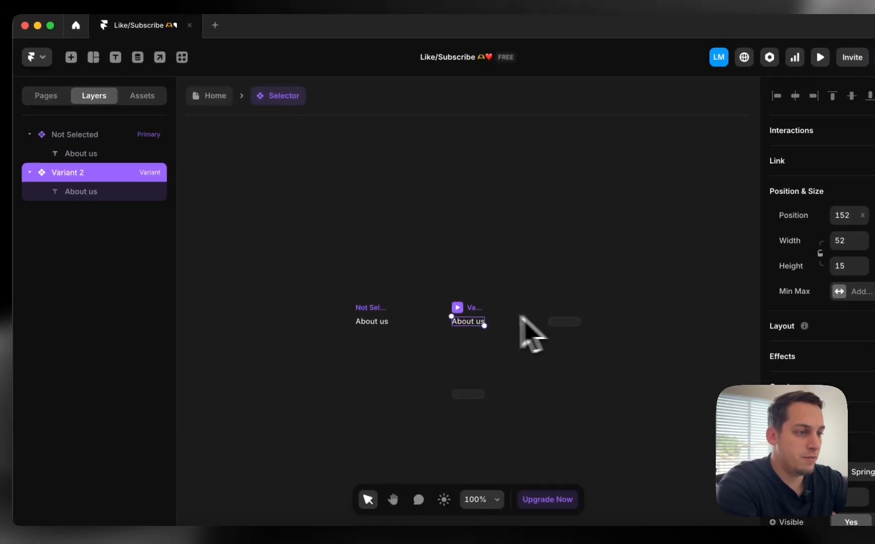
double_click(79, 177)
text(Sele)
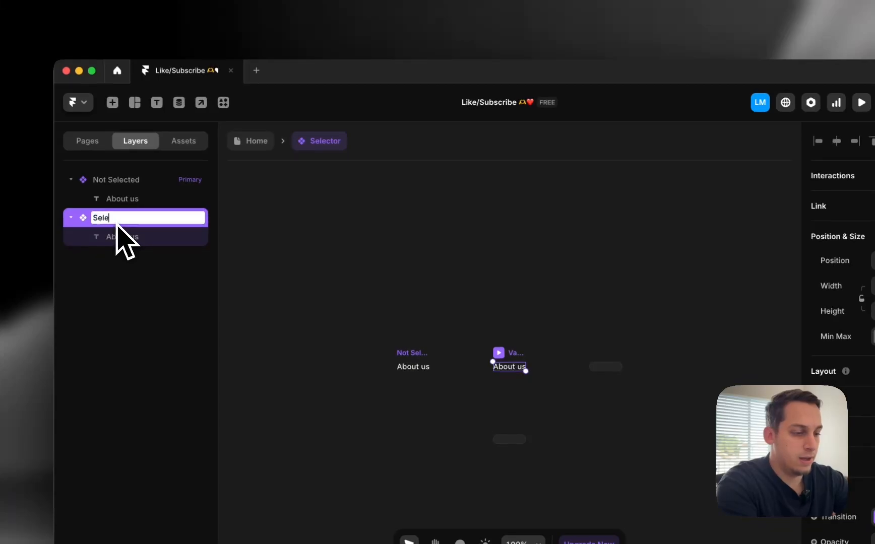
text(cted)
key(Return)
click(499, 355)
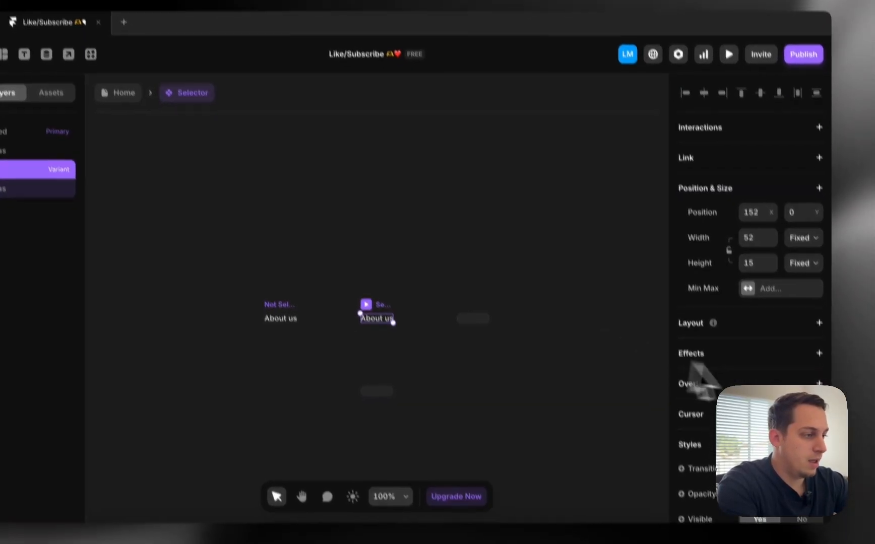
scroll(726, 373, down, 5)
Try a fill colour on the variant, then set it back to black
click(739, 249)
drag(599, 303, 380, 490)
drag(582, 302, 395, 423)
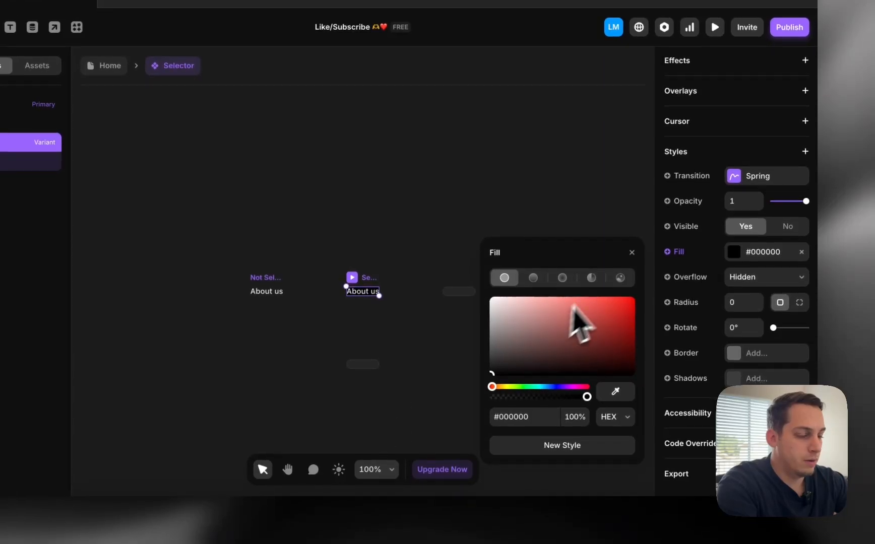
click(569, 226)
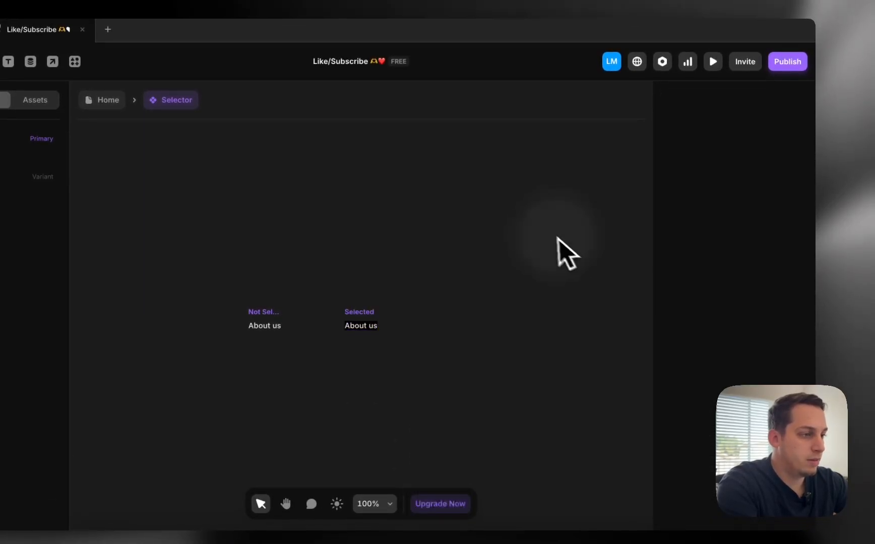
Make the Selected variant's About us text colour black
click(401, 326)
scroll(819, 311, down, 5)
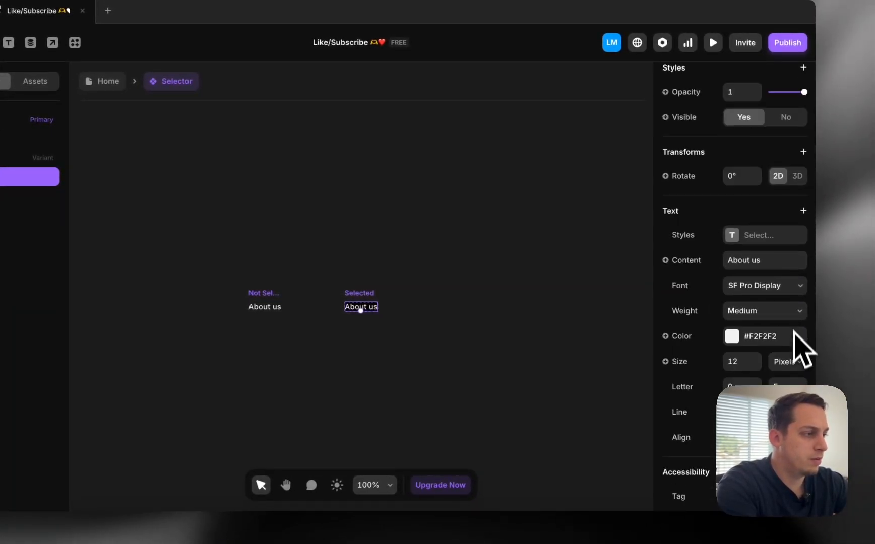
click(15, 158)
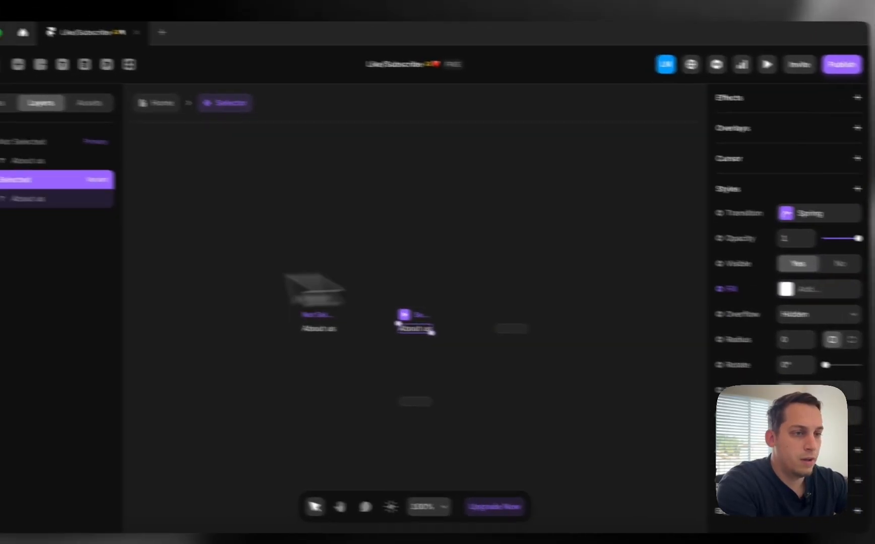
click(38, 207)
click(872, 368)
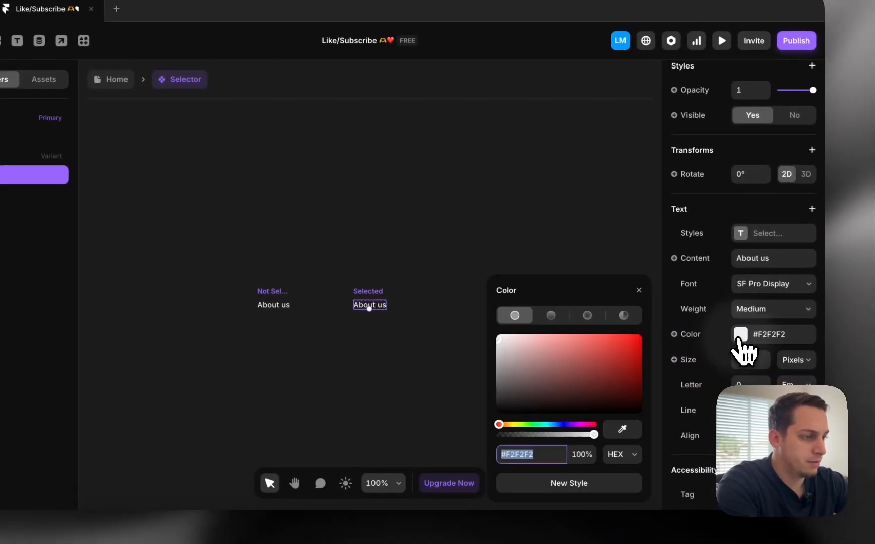
drag(687, 411, 525, 534)
click(458, 317)
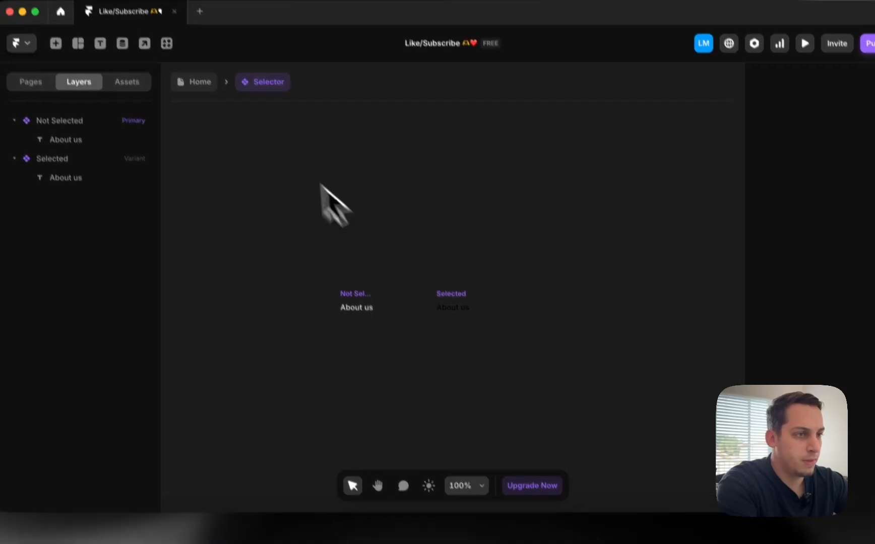
Return to Home and reopen the Selector component at its Not Selected About us text
click(156, 71)
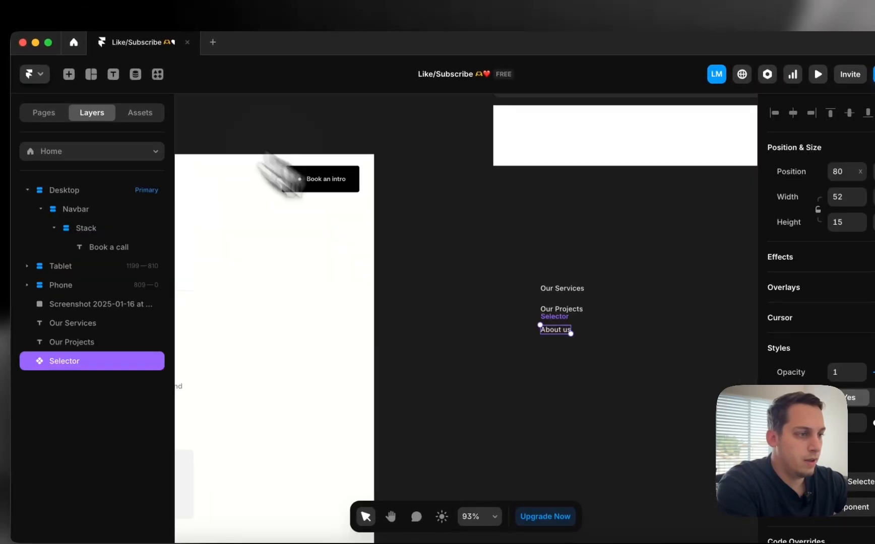
double_click(555, 329)
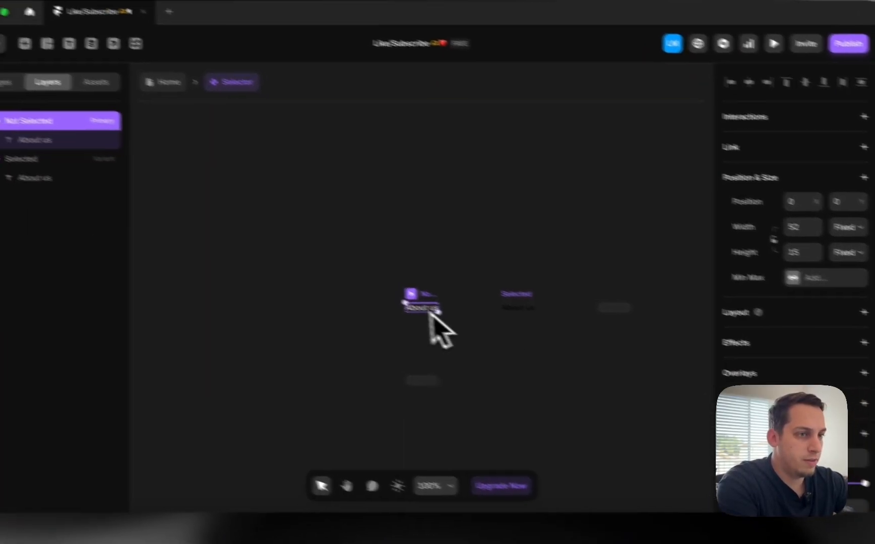
click(36, 140)
scroll(859, 382, down, 5)
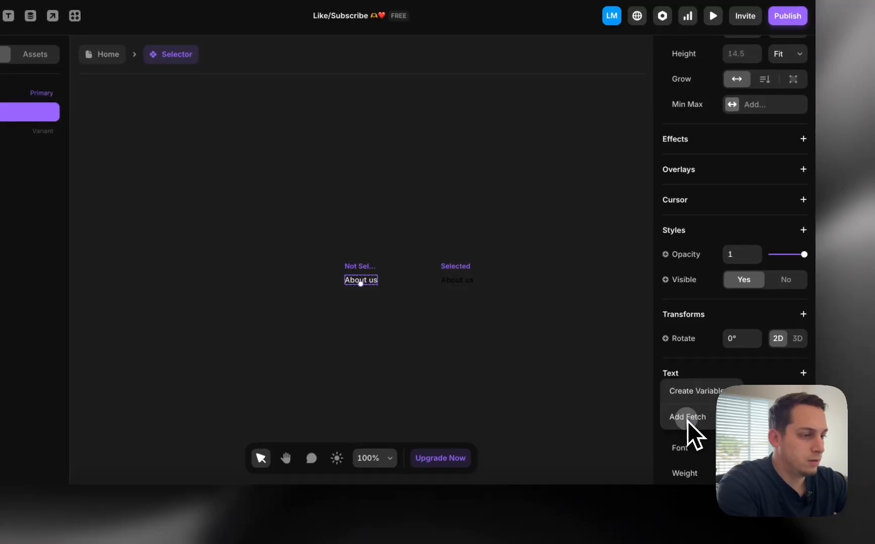
Make the Selector text a Title variable and delete the old Our Services and Our Projects texts
click(686, 398)
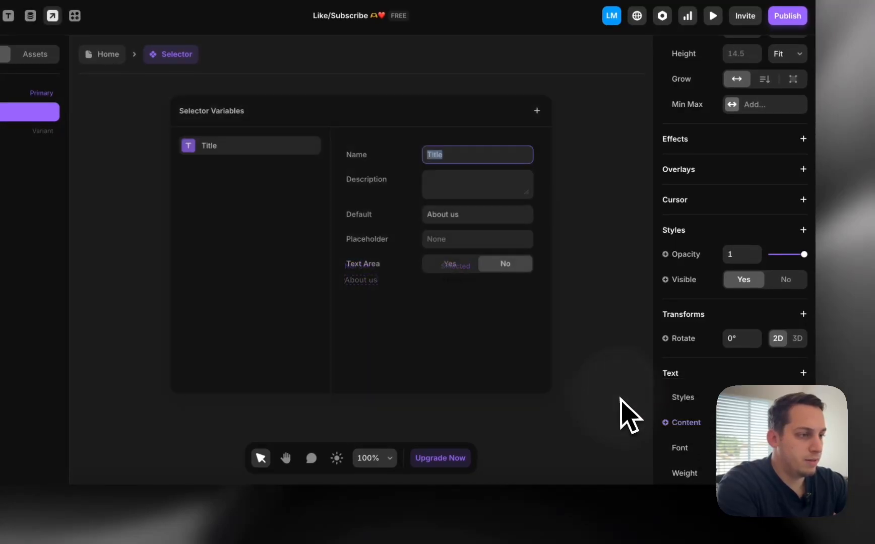
key(Return)
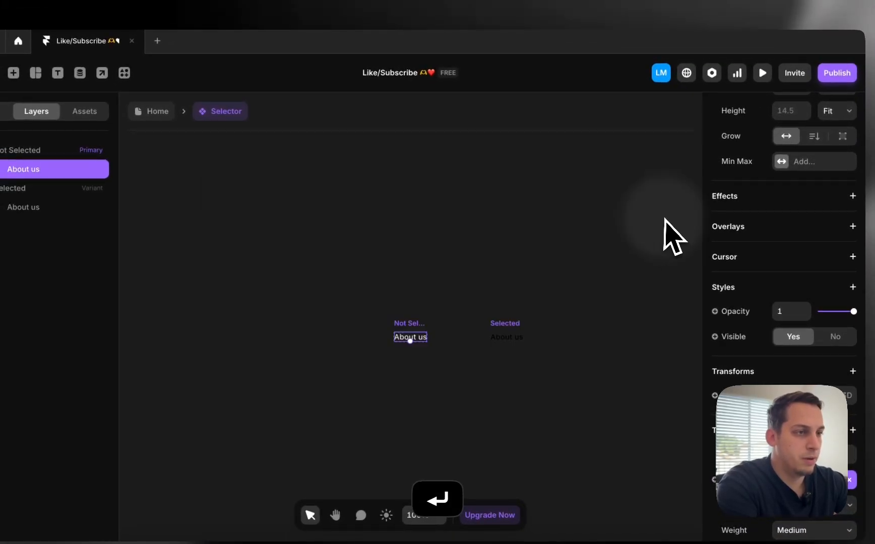
click(151, 111)
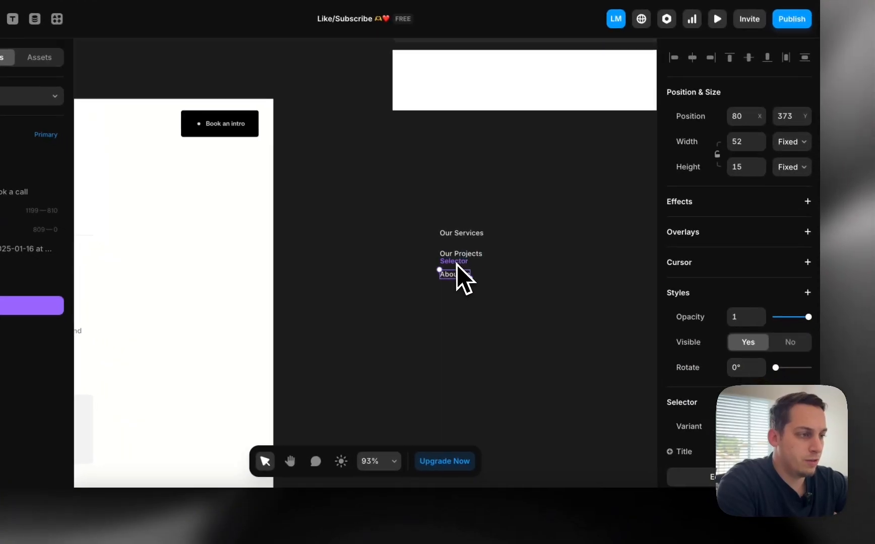
click(497, 274)
key(BackSpace)
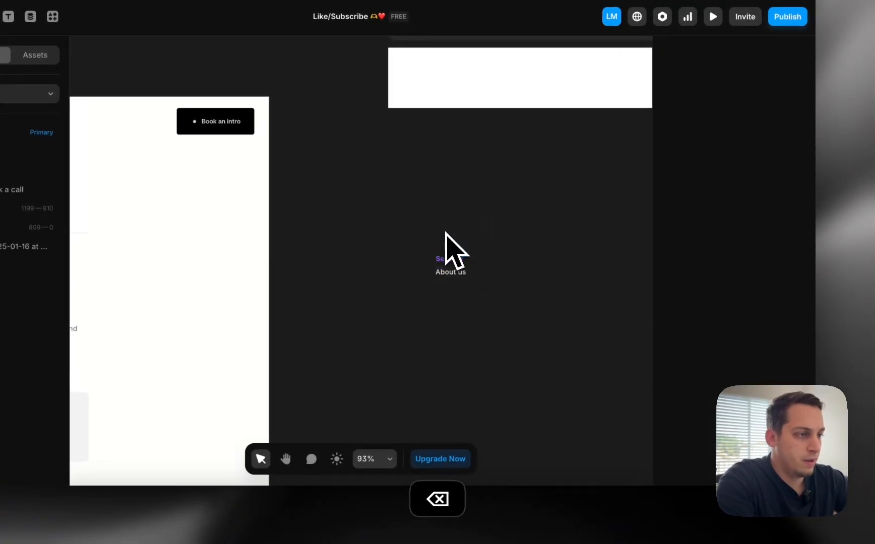
Alt-drag a Selector copy above the original and set its width to Fit
mouse_move(449, 276)
mouse_down()
mouse_move(449, 244)
mouse_move(448, 257)
mouse_up()
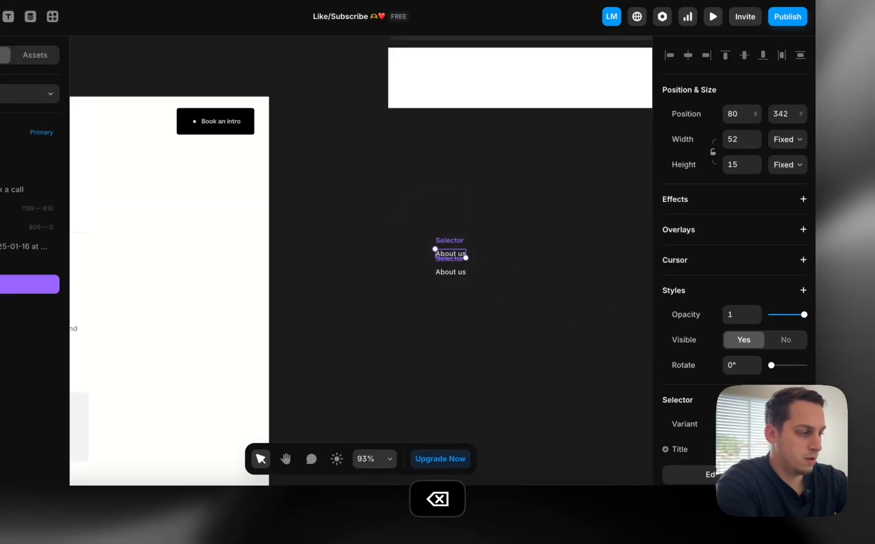
click(550, 370)
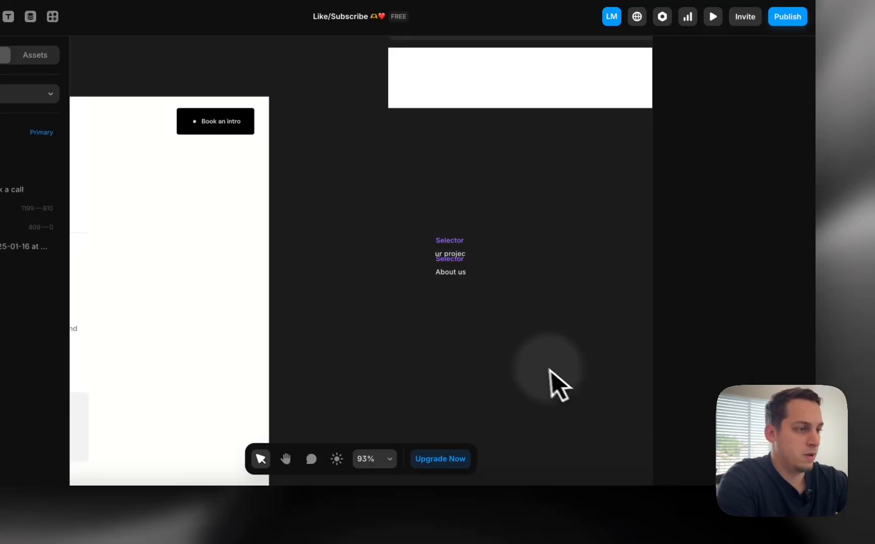
click(445, 244)
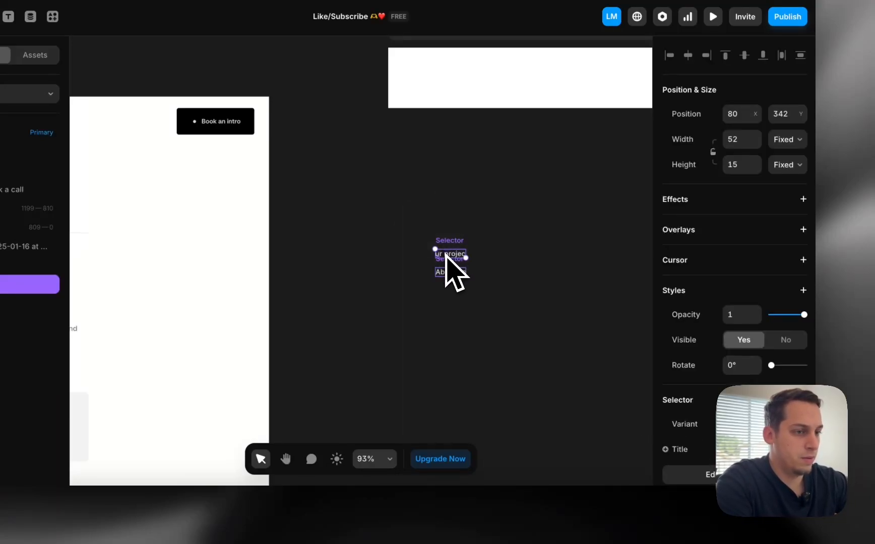
click(788, 139)
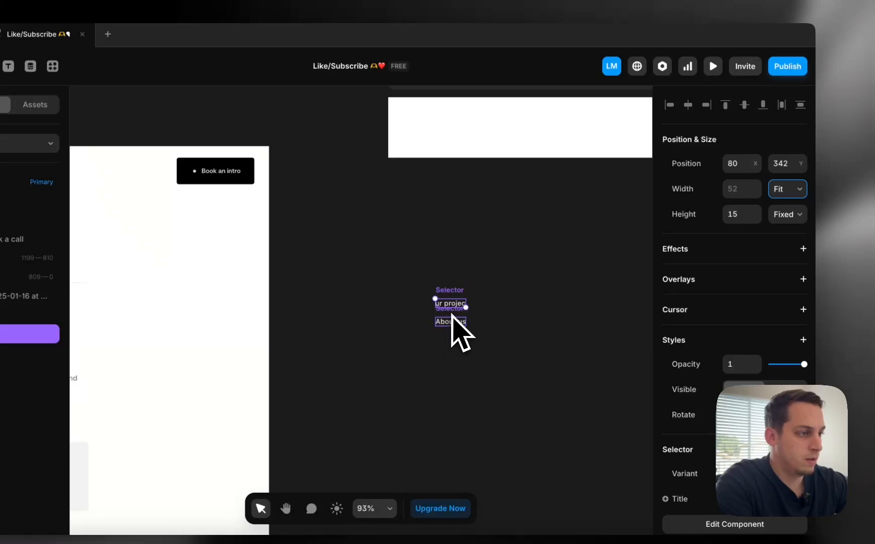
click(451, 309)
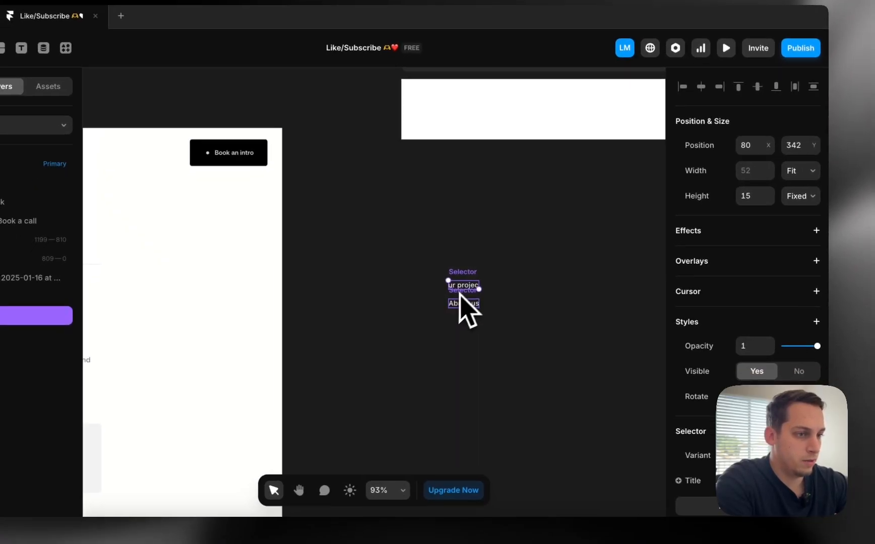
click(462, 288)
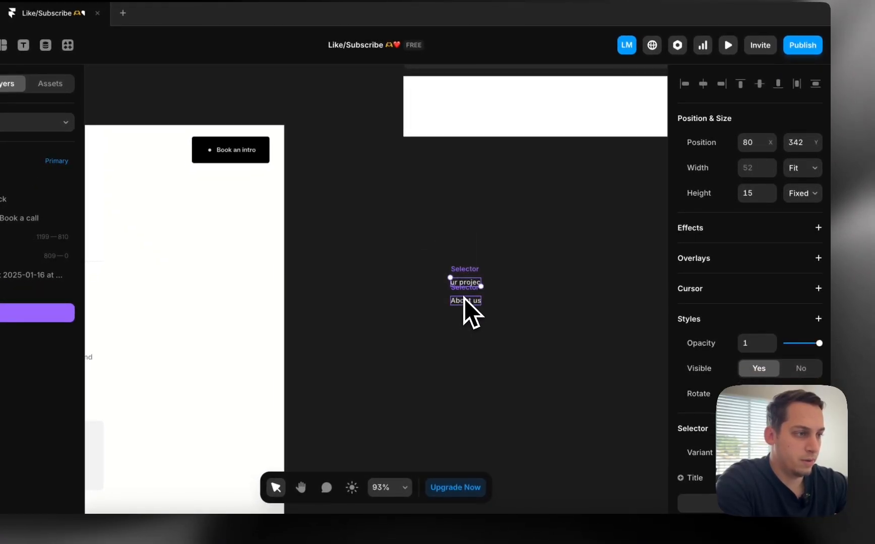
Inside the Selector component, set the variants' About us text width and height to Fit
double_click(464, 299)
click(376, 308)
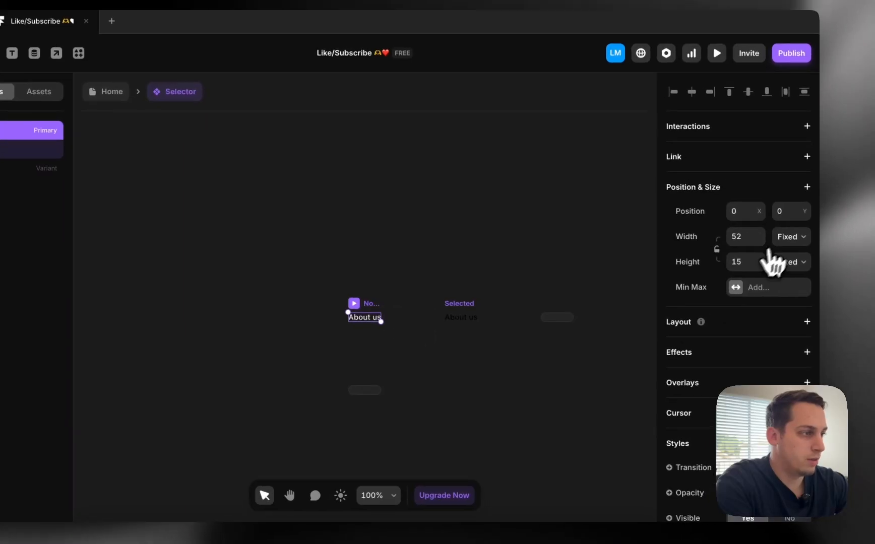
click(779, 237)
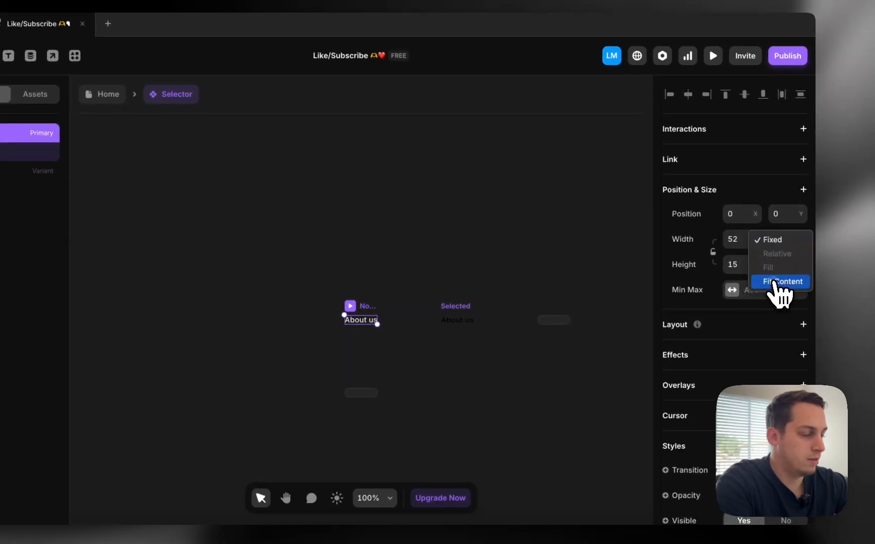
click(781, 283)
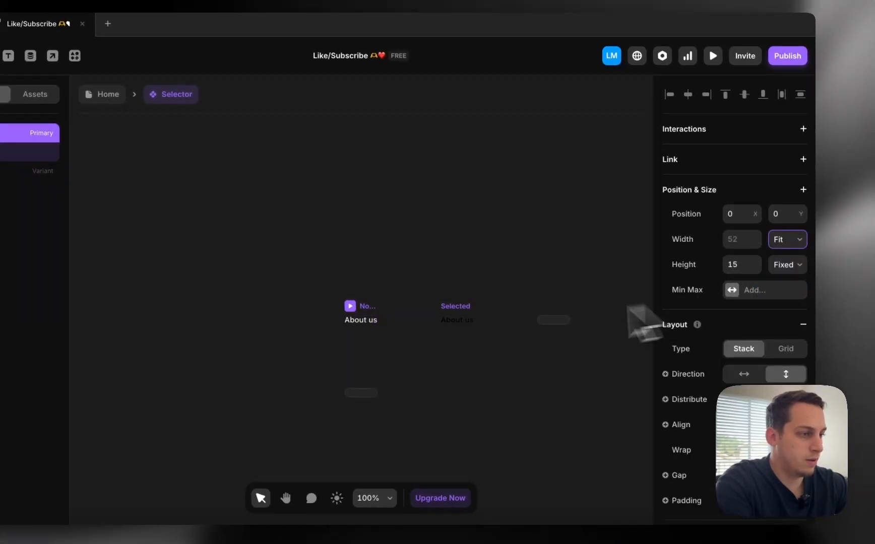
click(450, 315)
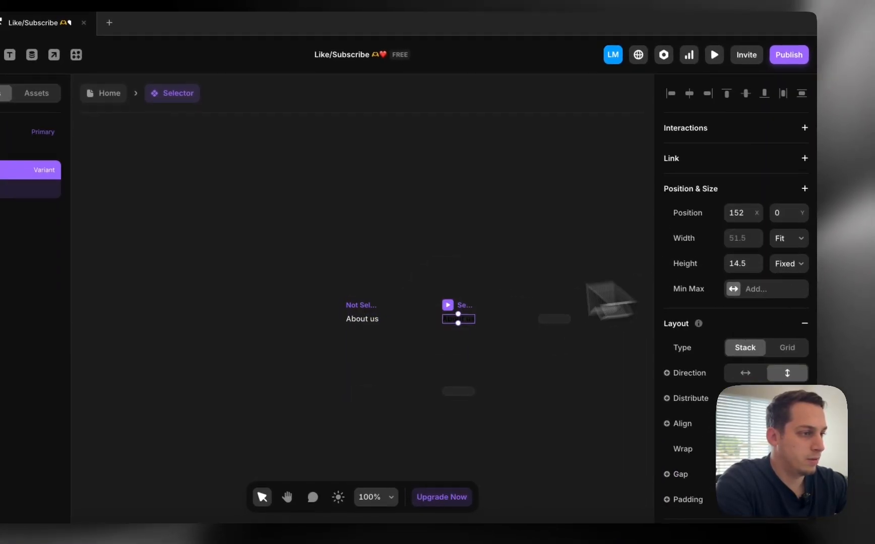
click(367, 319)
click(787, 264)
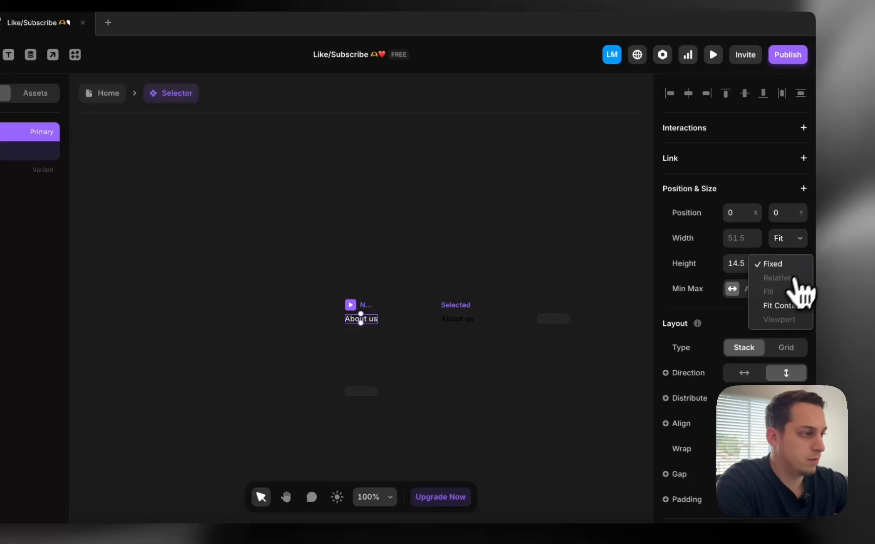
click(783, 306)
click(106, 93)
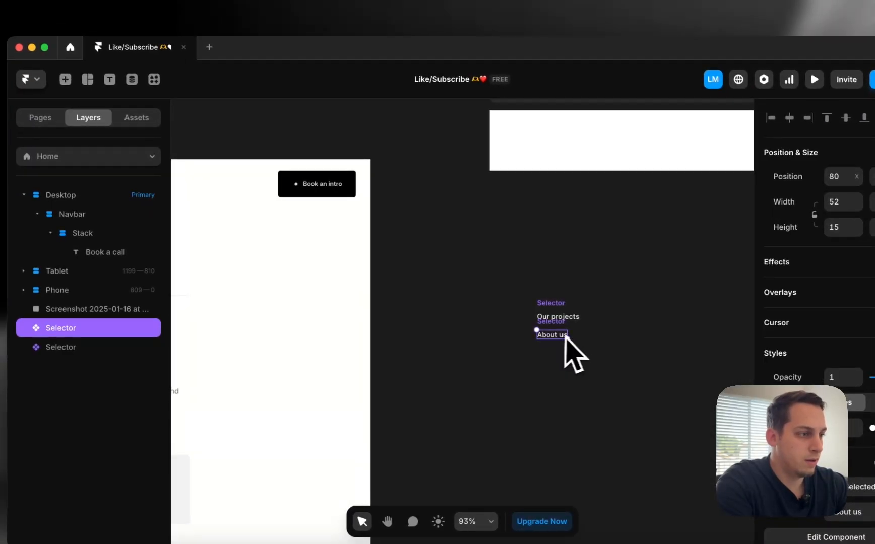
Move the About us instance down below the other Selectors in the column
click(558, 314)
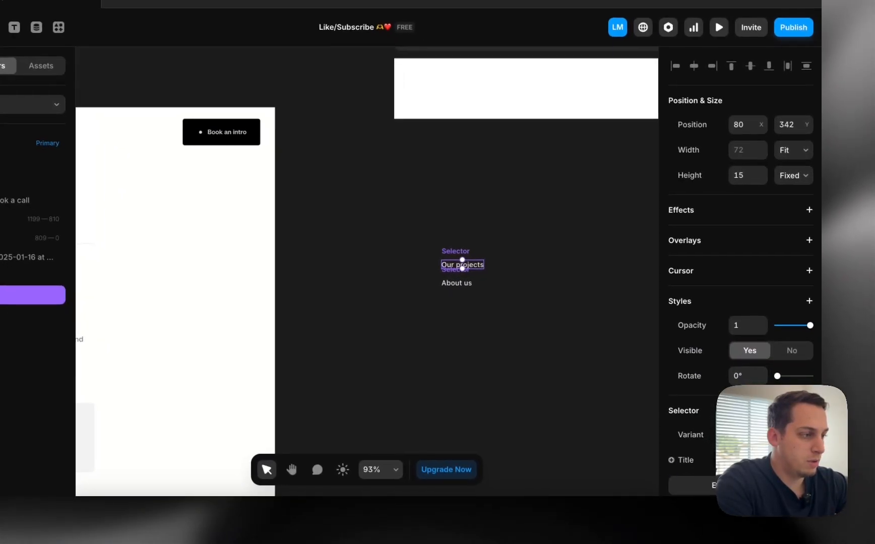
click(455, 279)
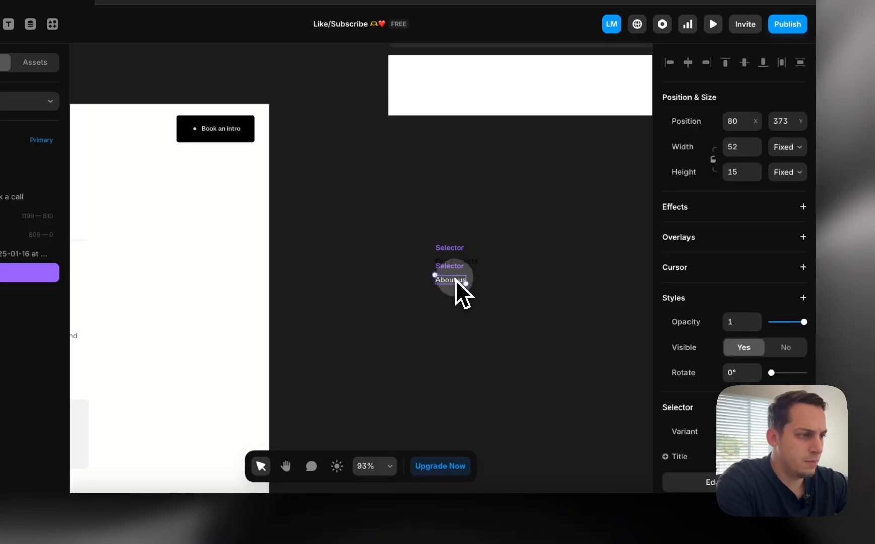
drag(454, 226, 455, 242)
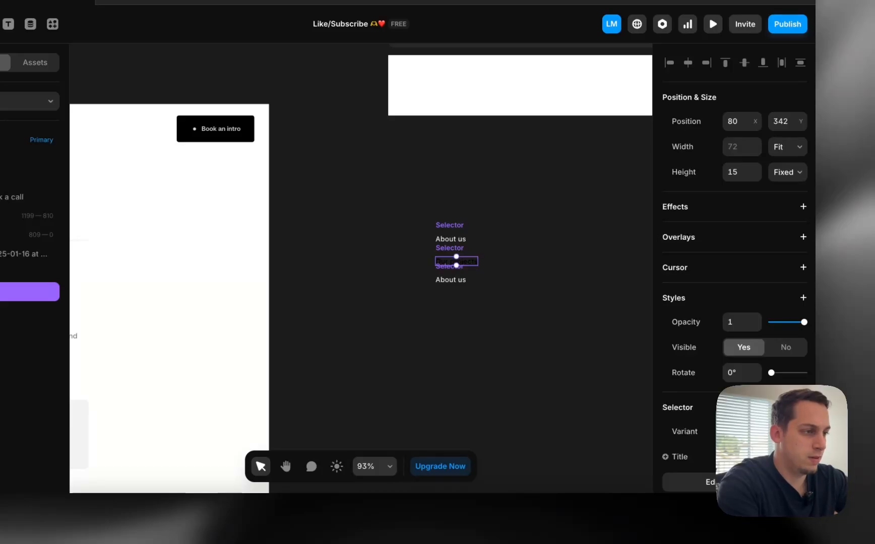
click(584, 329)
scroll(487, 273, up, 5)
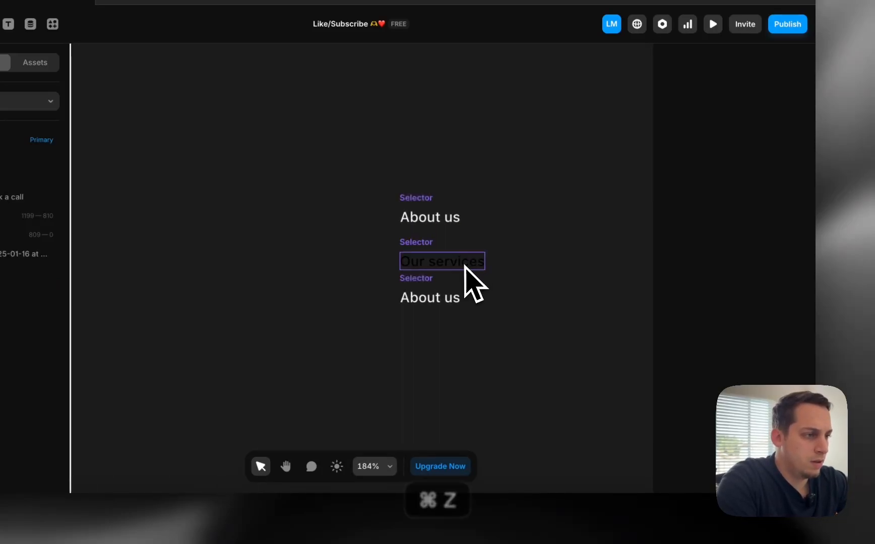
Revert the middle Selector's label back to 'Our projects'
key(super+z)
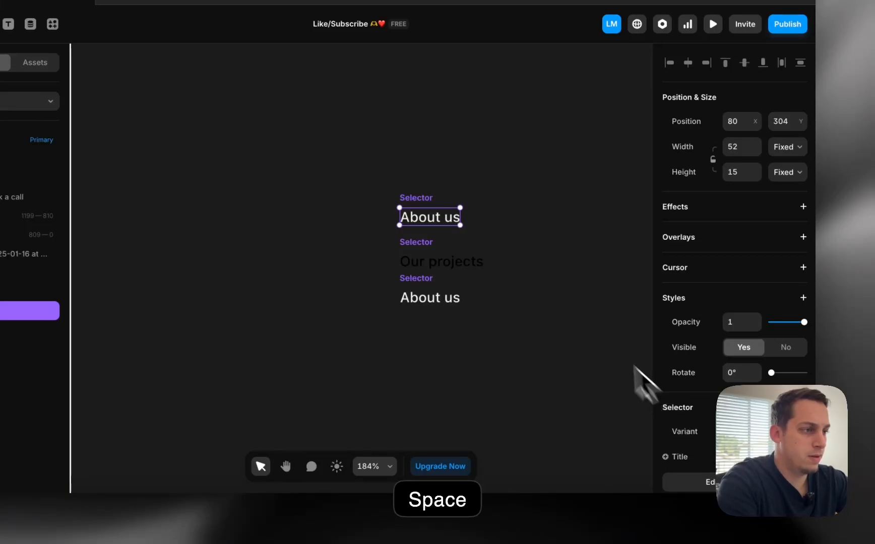
double_click(423, 215)
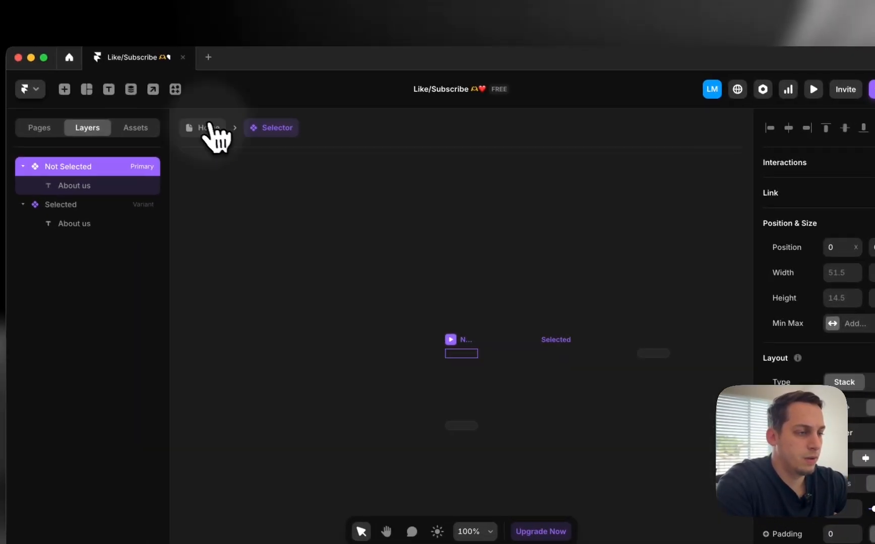
click(121, 101)
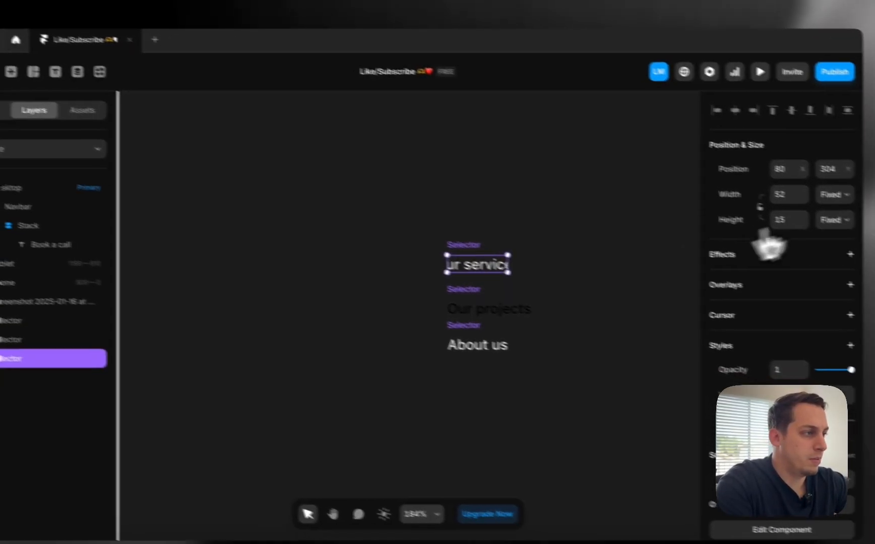
Set width and height to Fit Content on the Our services and About us instances
click(833, 195)
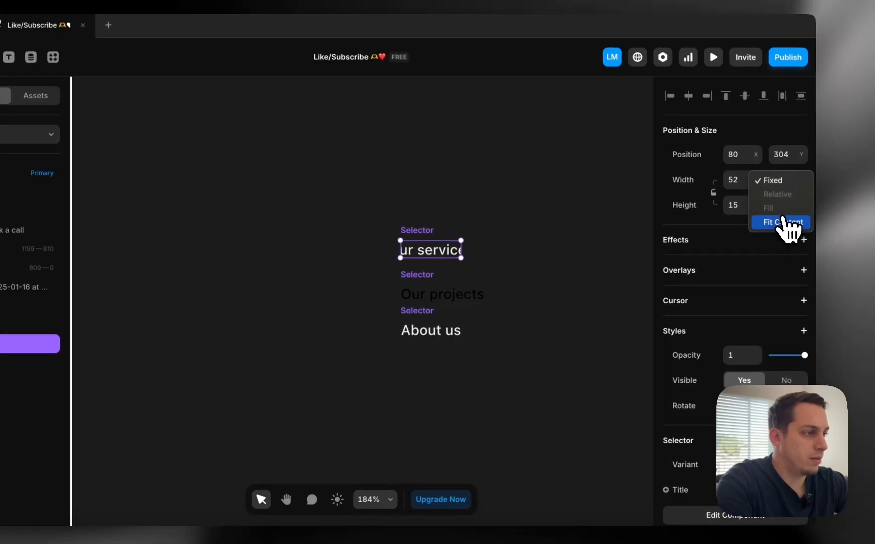
key(Escape)
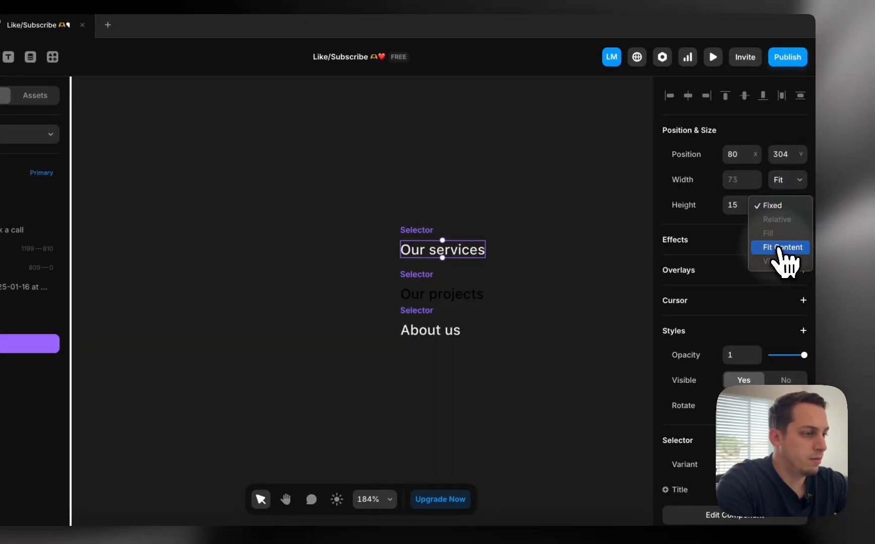
click(781, 248)
click(429, 333)
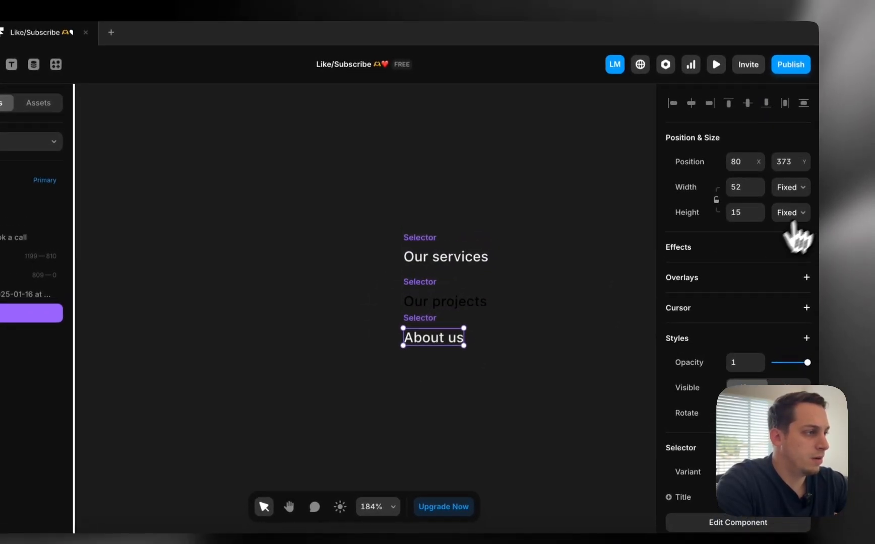
click(790, 214)
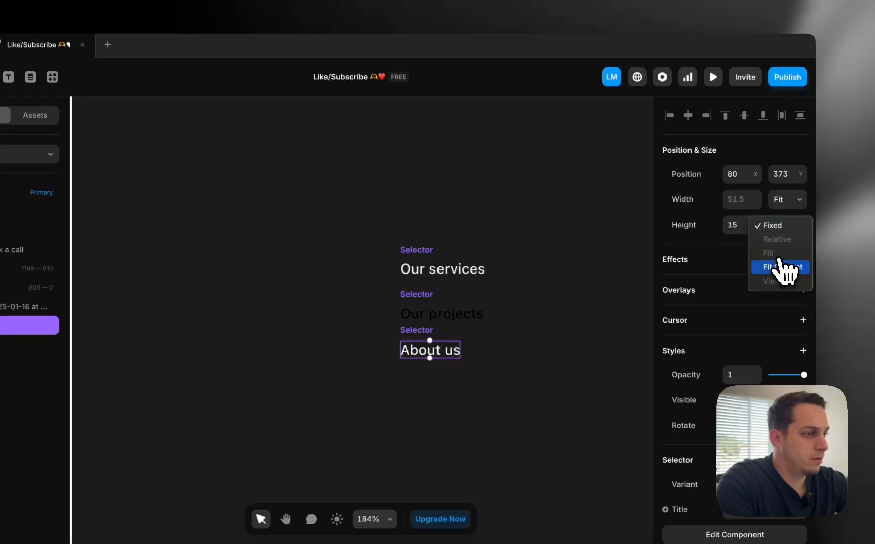
click(604, 278)
scroll(603, 279, down, 5)
Wrap the three selected Selectors in a vertical Stack with height set to Fit Content
drag(418, 226, 569, 356)
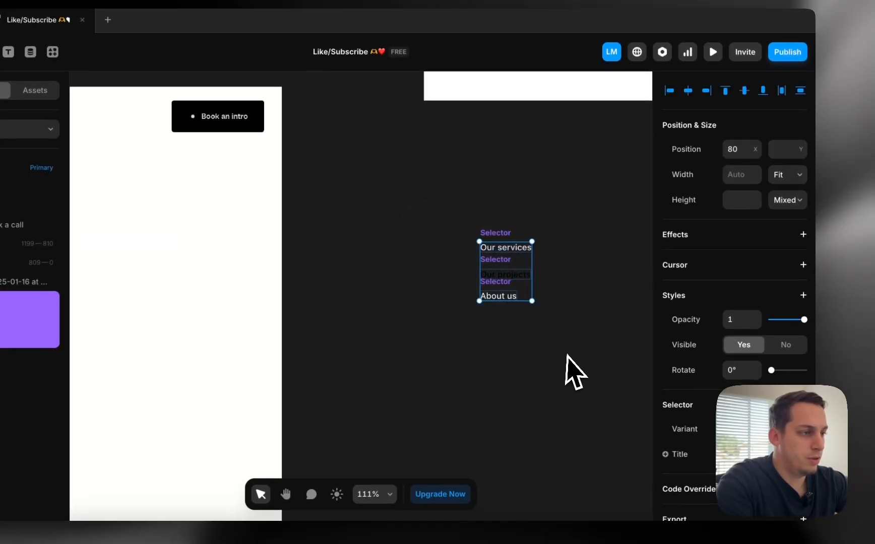
scroll(511, 271, left, 2)
scroll(511, 283, left, 3)
scroll(511, 283, right, 3)
scroll(512, 284, down, 4)
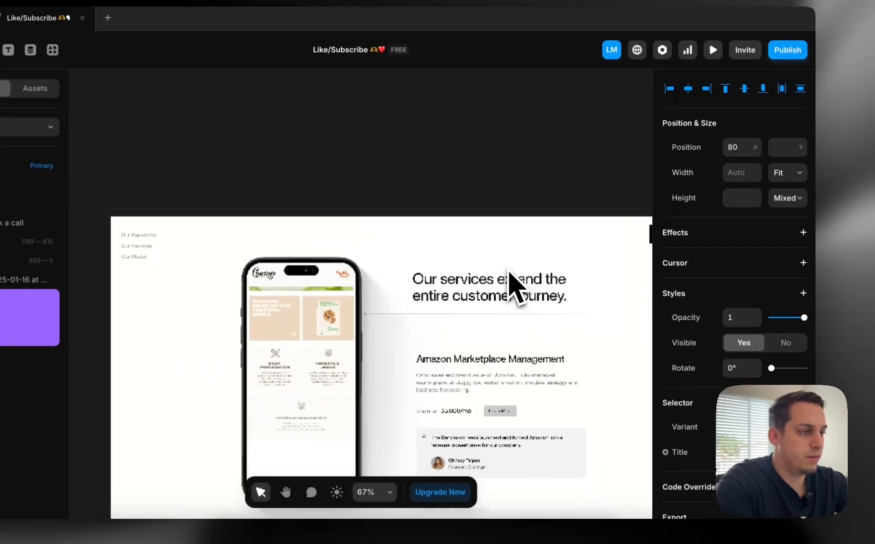
scroll(515, 284, right, 4)
right_click(550, 321)
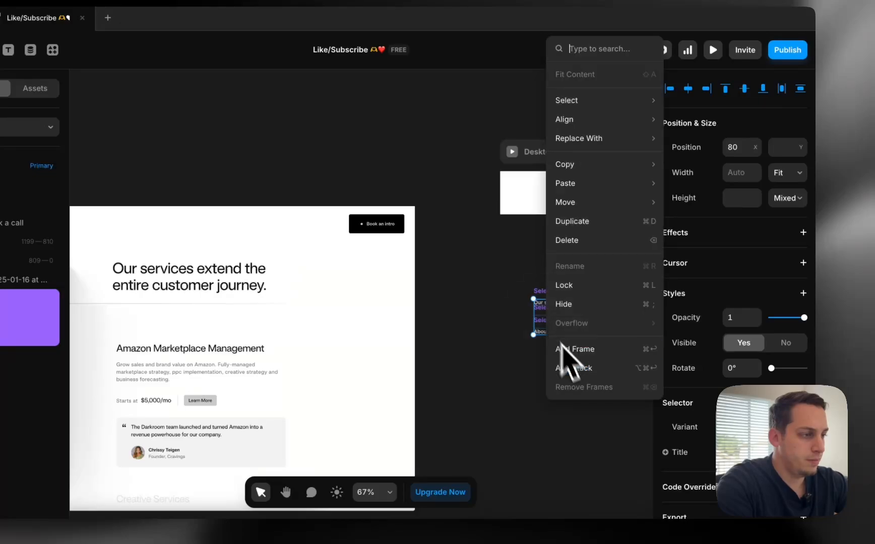
click(575, 368)
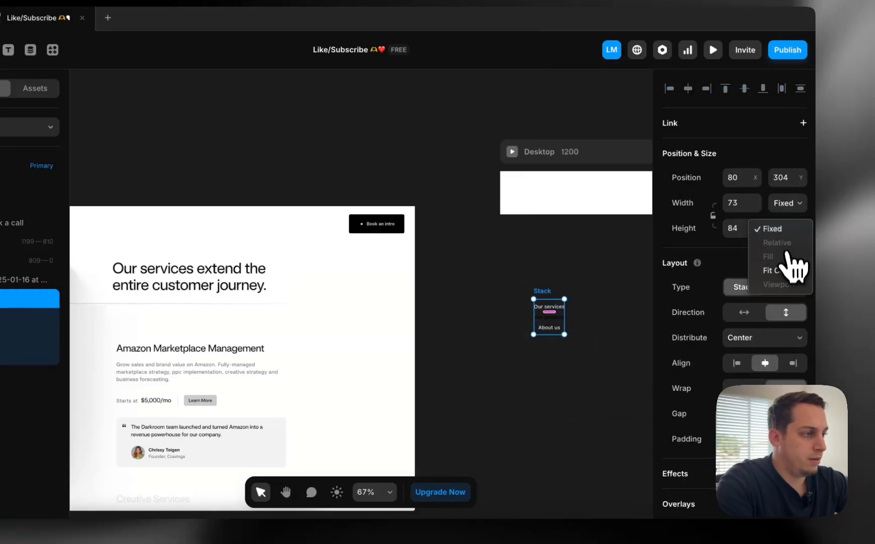
click(787, 270)
scroll(595, 313, up, 5)
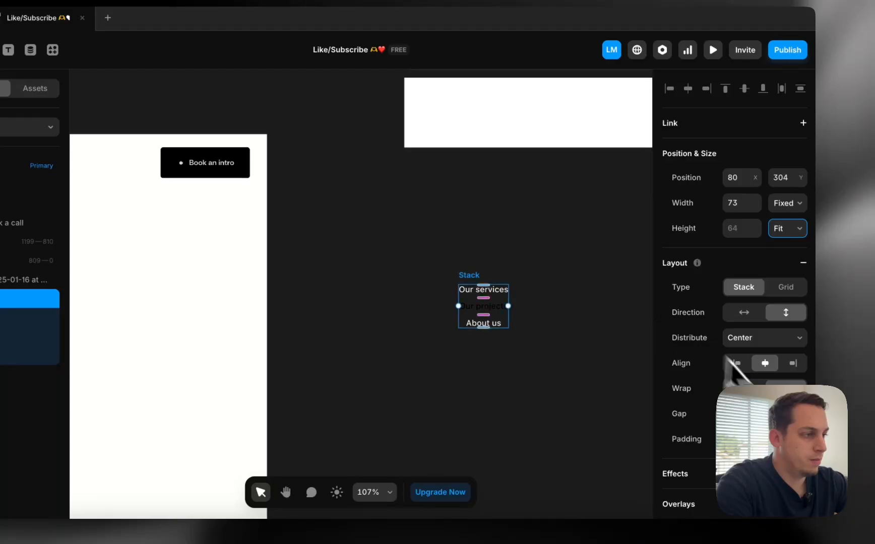
scroll(535, 347, down, 5)
scroll(518, 346, right, 2)
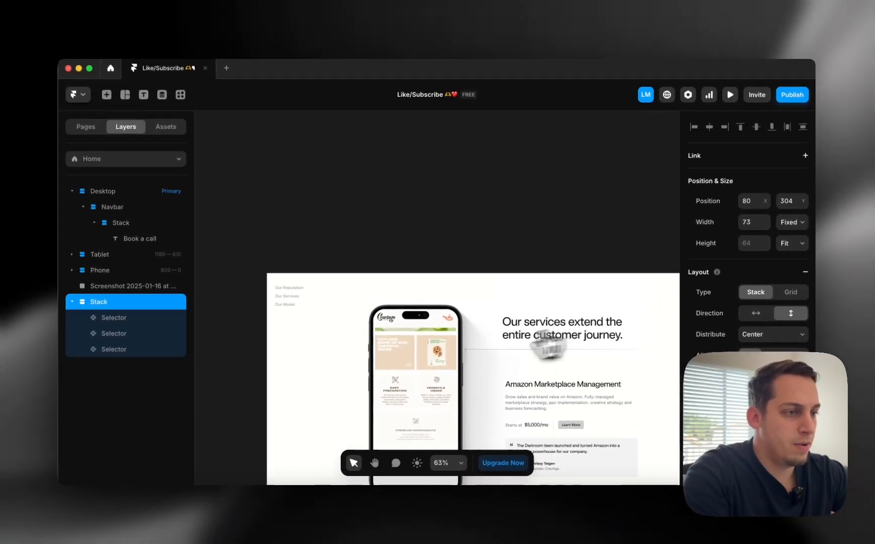
Wrap the Selectors stack in a new Stack and drop it into the Desktop frame after the Navbar
scroll(396, 385, right, 5)
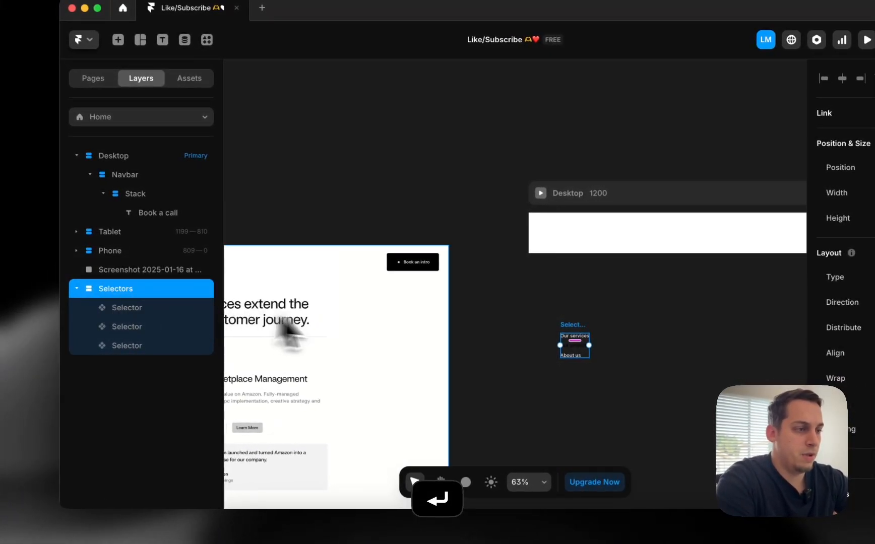
right_click(577, 326)
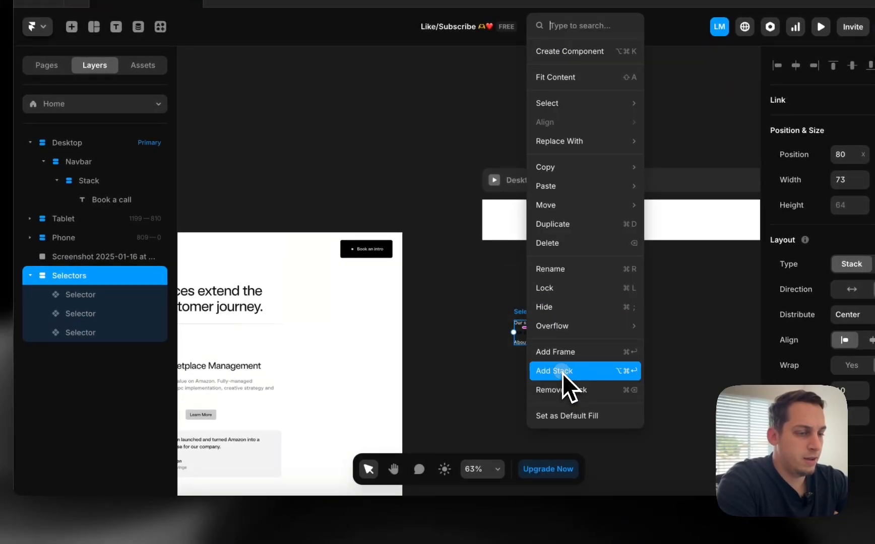
click(563, 372)
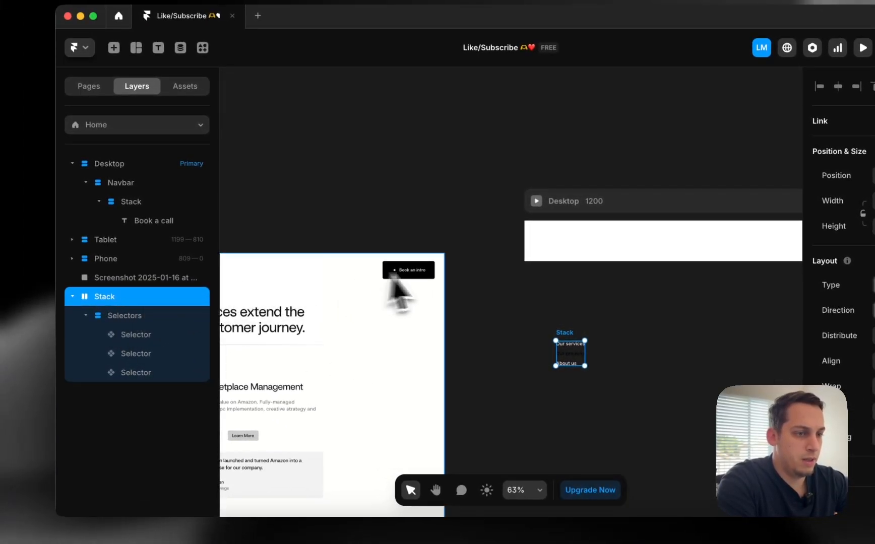
drag(575, 354, 567, 319)
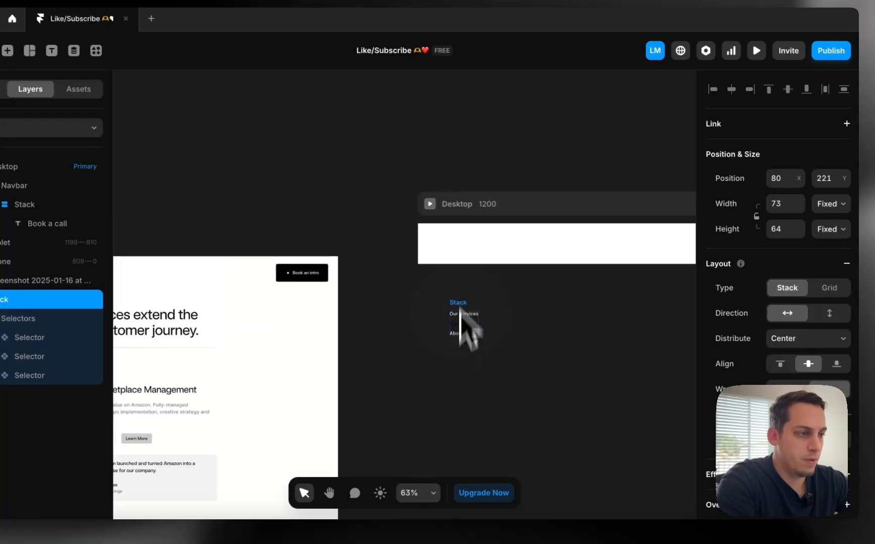
drag(463, 266, 461, 266)
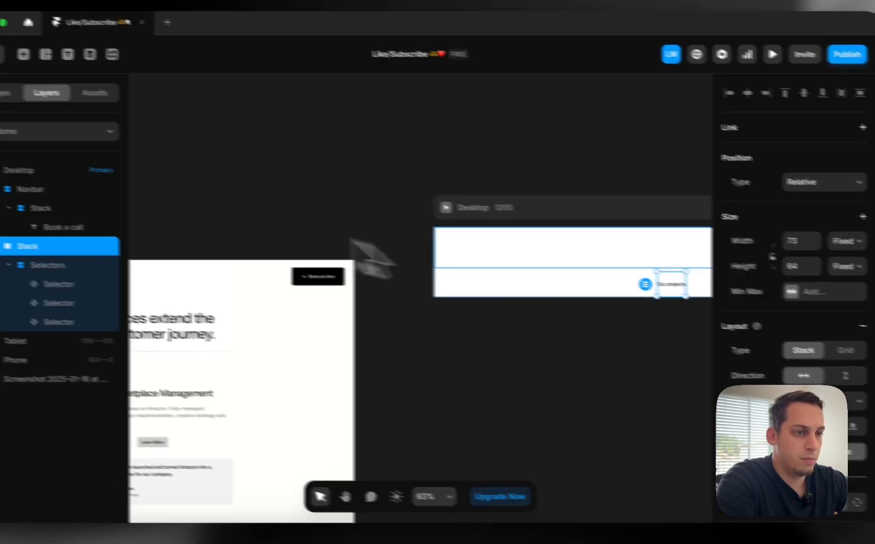
click(89, 230)
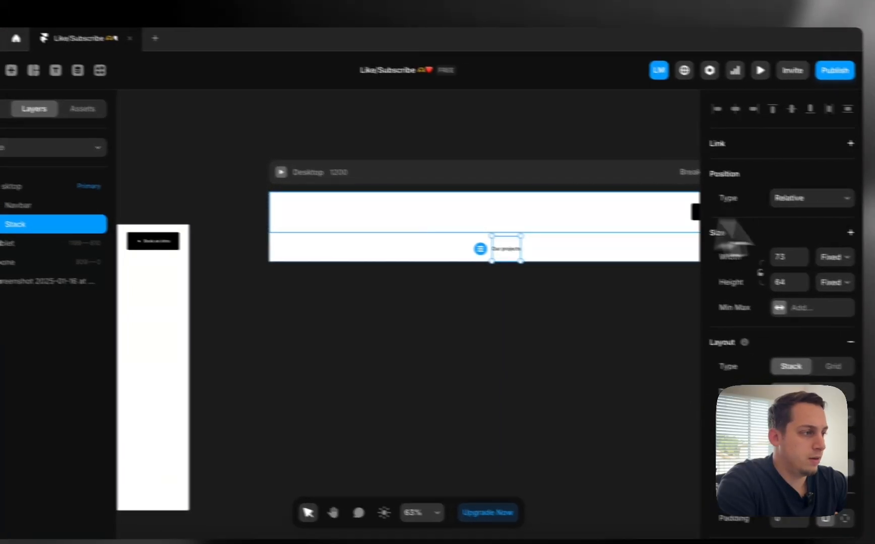
Rename the horizontal stack layer to 'Left'
click(839, 282)
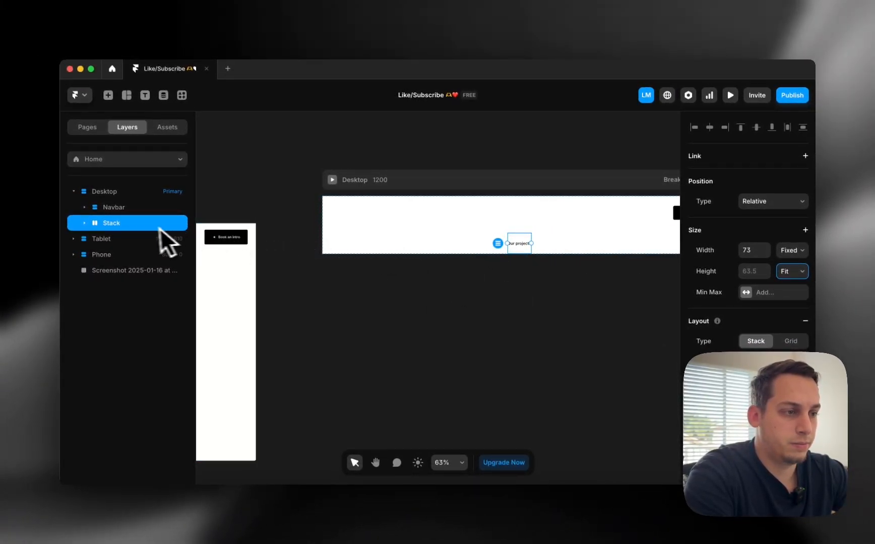
scroll(332, 338, left, 3)
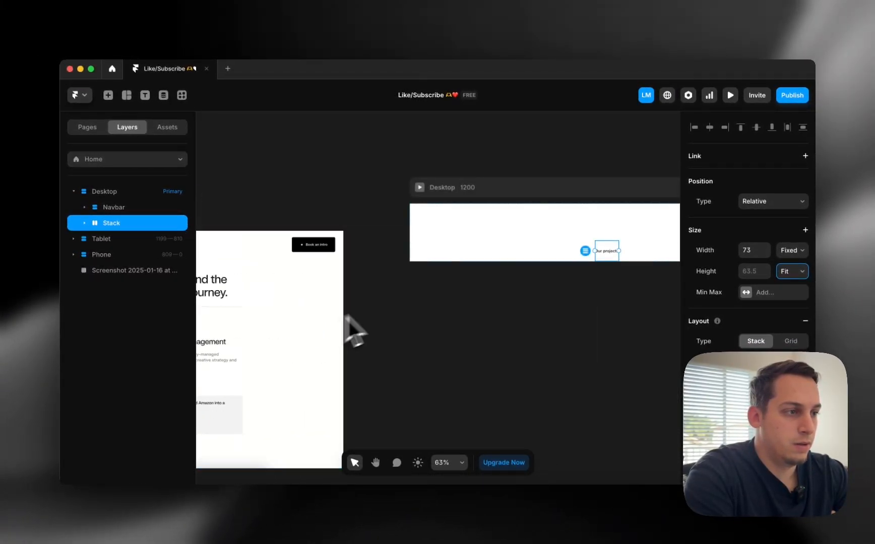
right_click(134, 220)
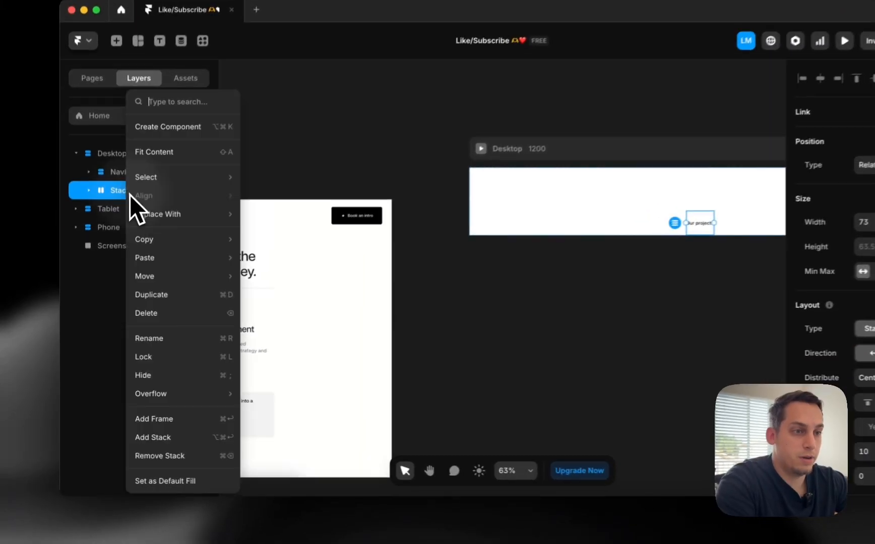
click(111, 224)
double_click(109, 223)
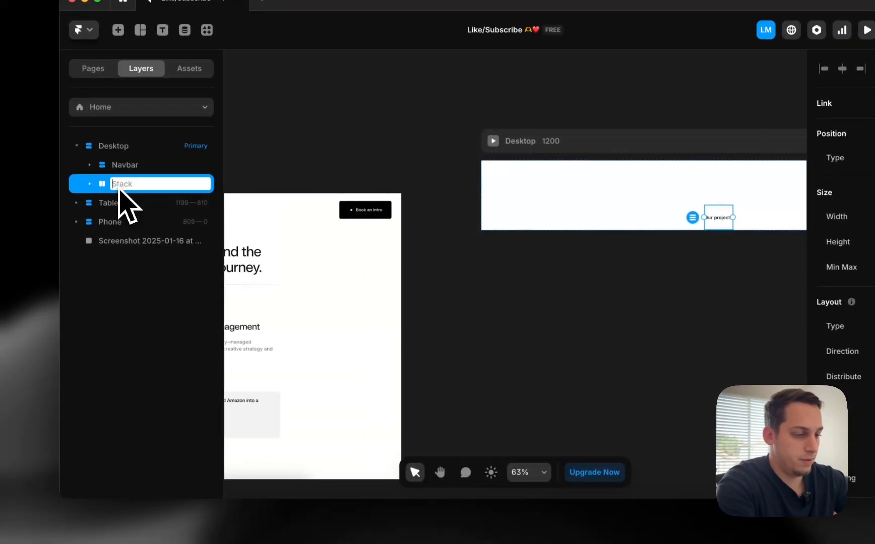
text(Left)
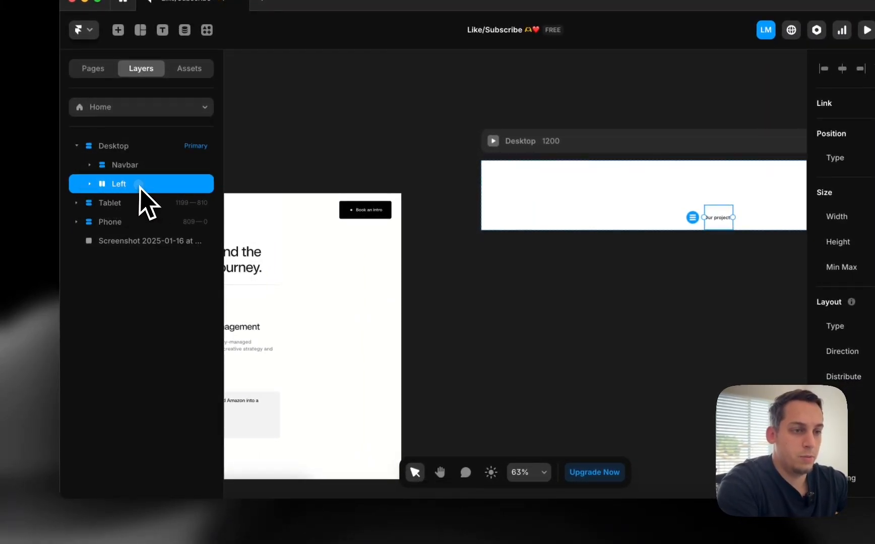
Wrap Left in a new Projects stack and select the stack holding the three Selectors
right_click(140, 186)
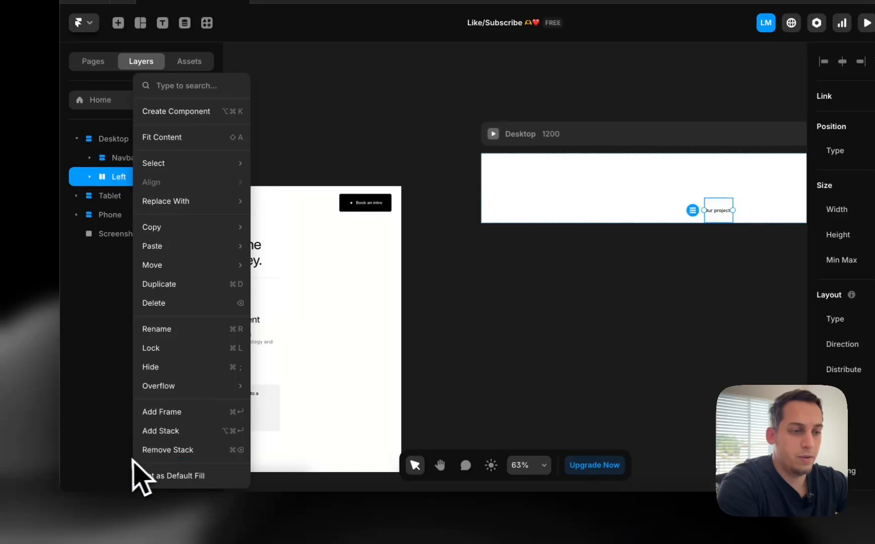
click(223, 433)
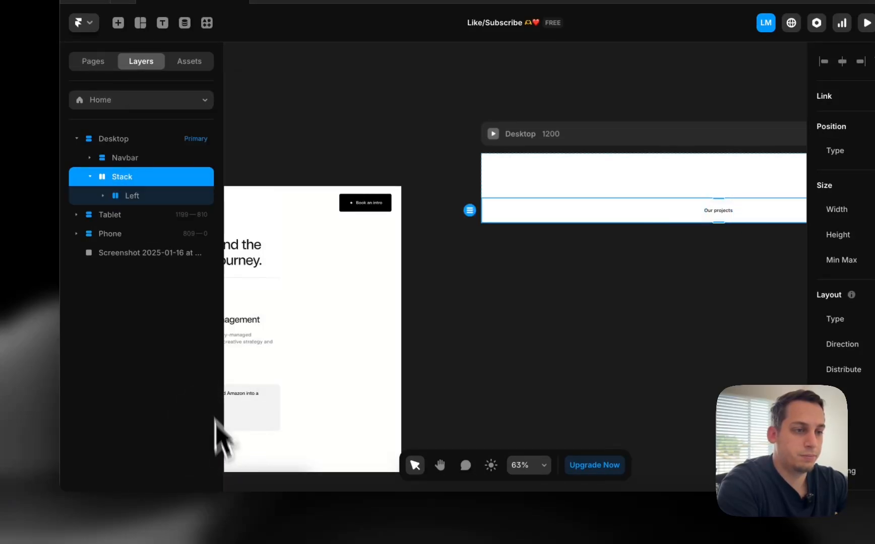
double_click(120, 182)
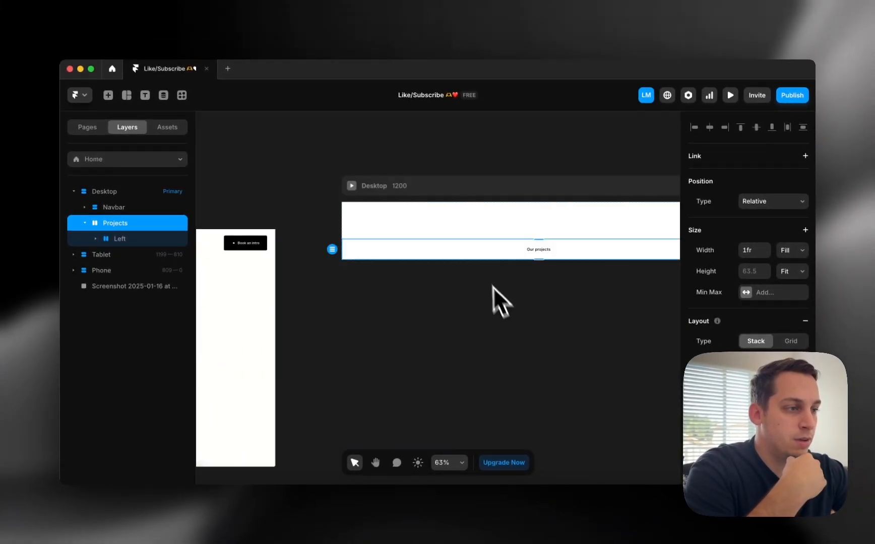
scroll(492, 232, down, 3)
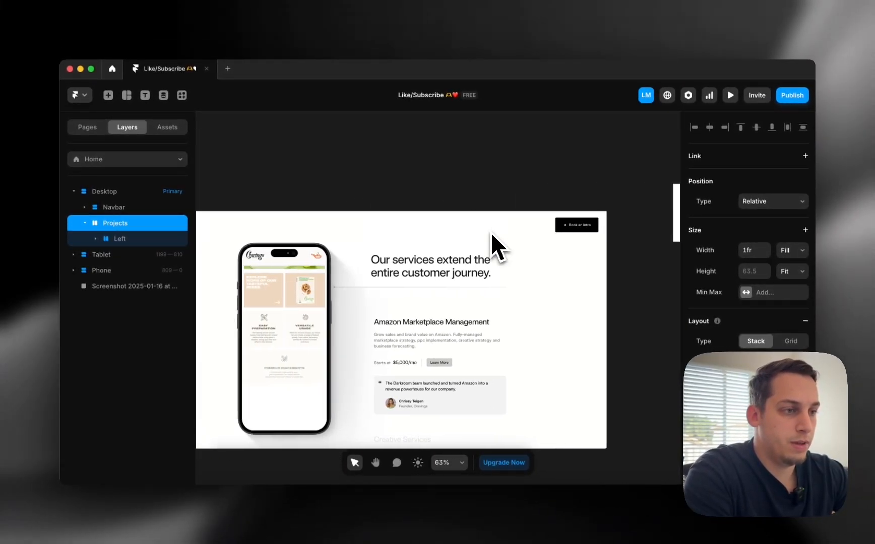
click(566, 246)
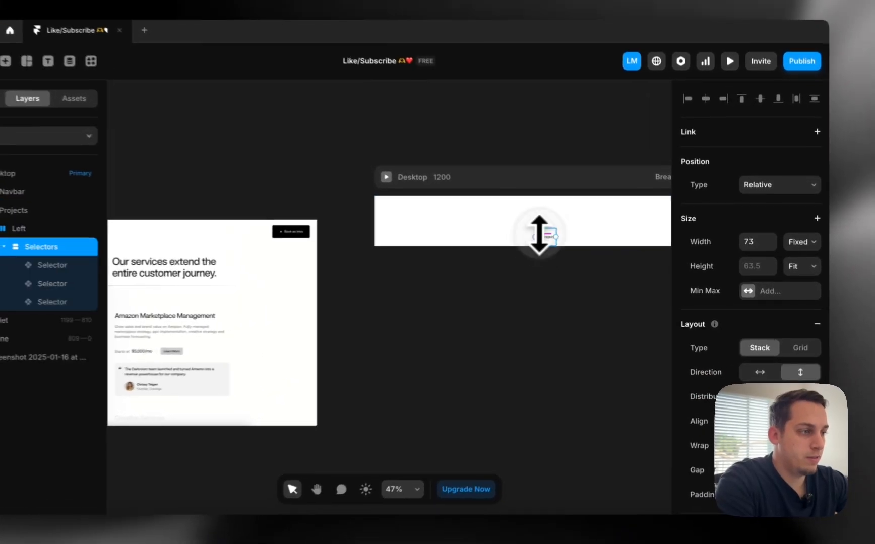
scroll(567, 244, up, 5)
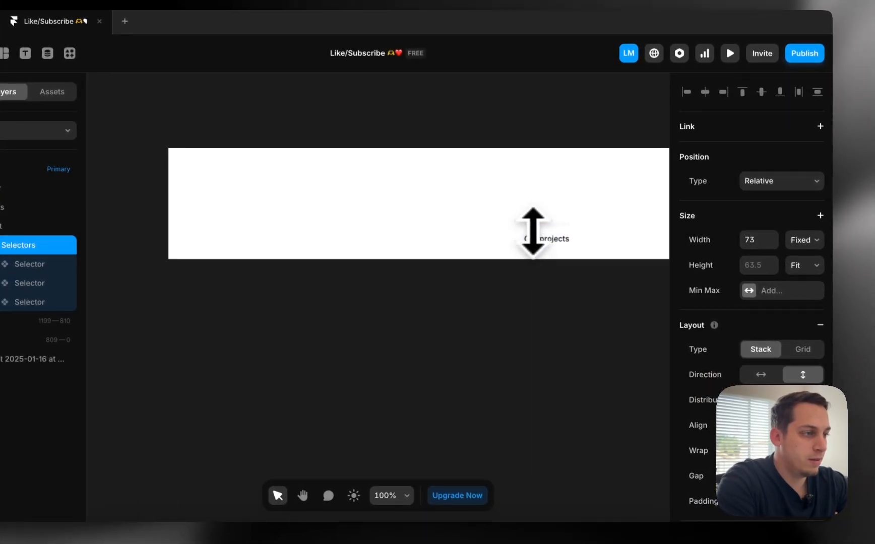
Inside the Selector component, make the Not Selected label text grey (#757272)
click(544, 236)
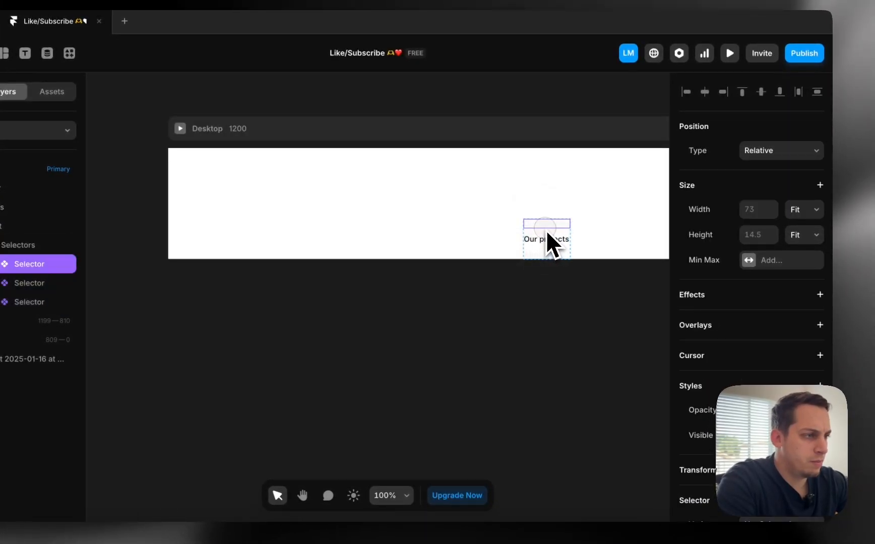
double_click(542, 238)
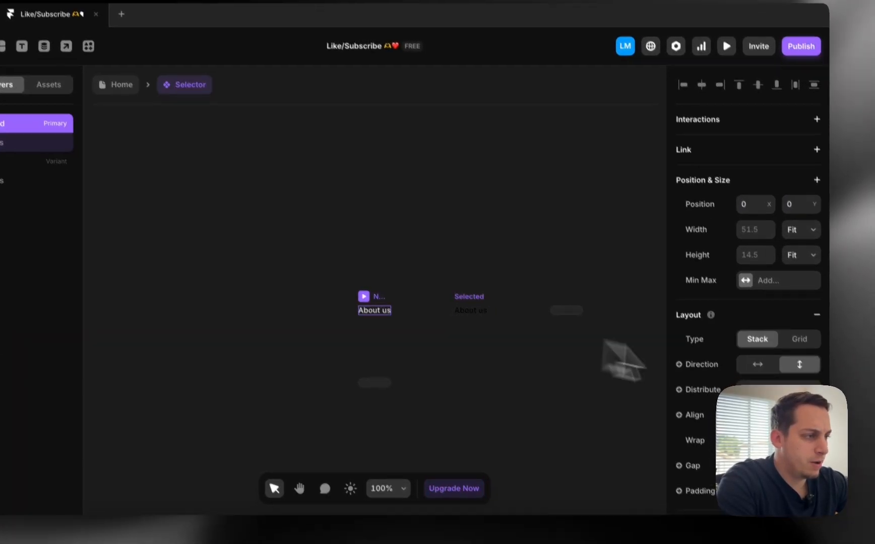
scroll(749, 412, down, 8)
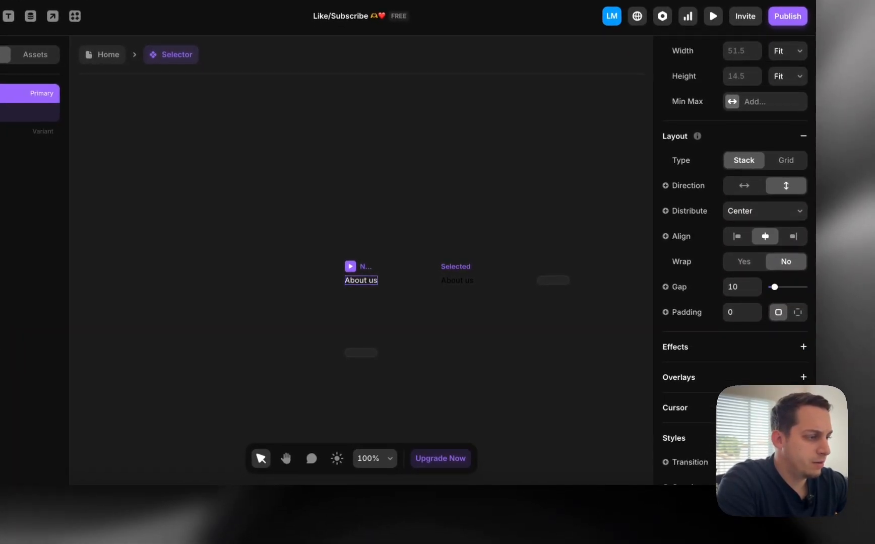
click(738, 267)
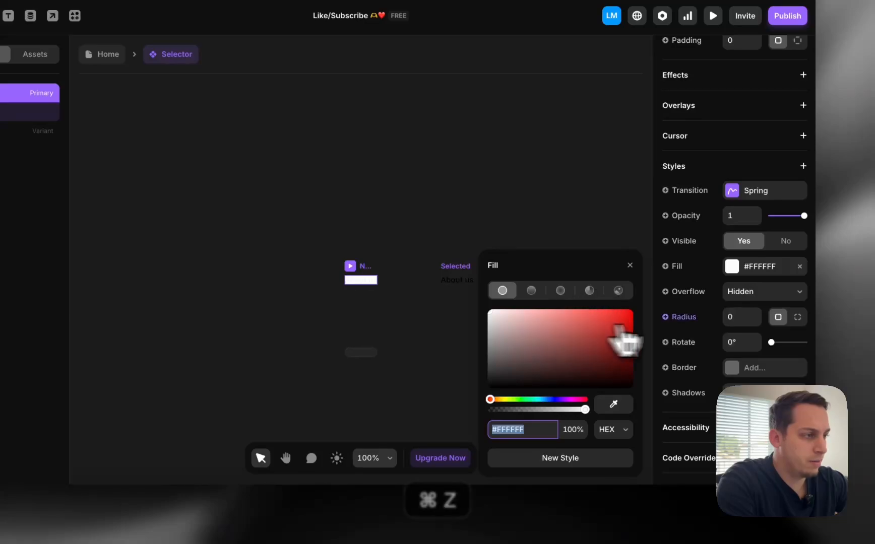
key(super+z)
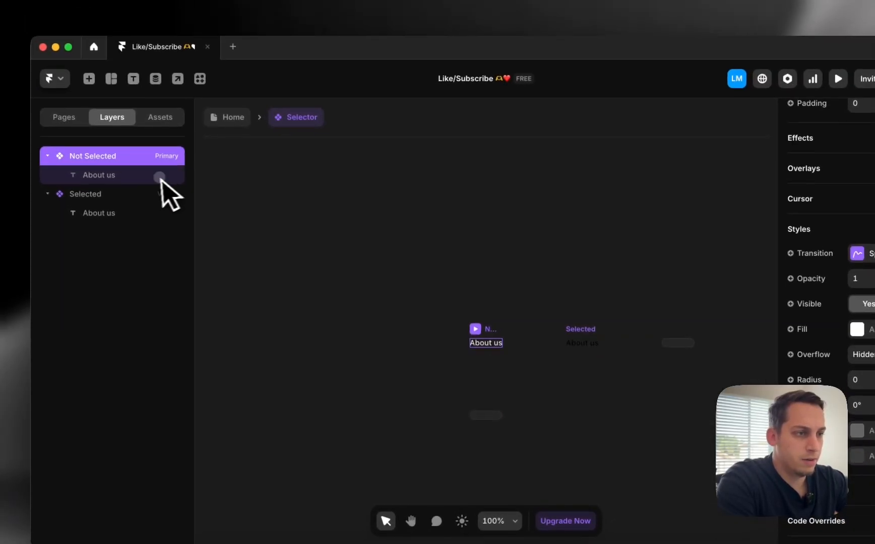
click(160, 178)
click(857, 466)
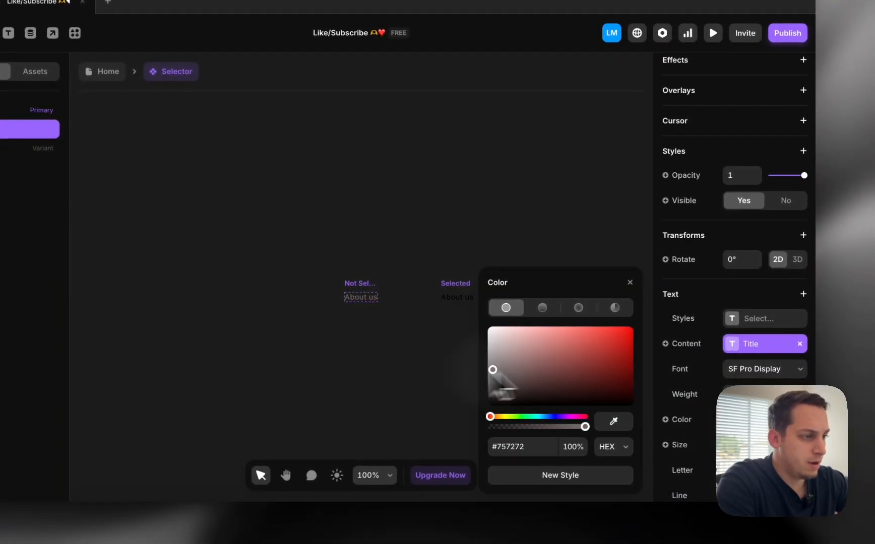
drag(495, 378, 457, 371)
click(413, 299)
Back on the Home page, set the Projects stack's Distribute to Start
click(107, 71)
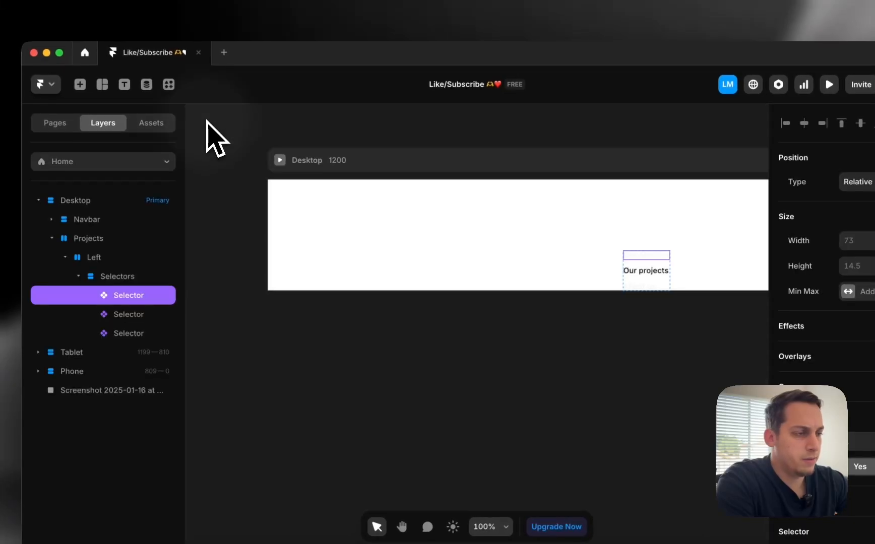
click(647, 280)
scroll(615, 276, down, 5)
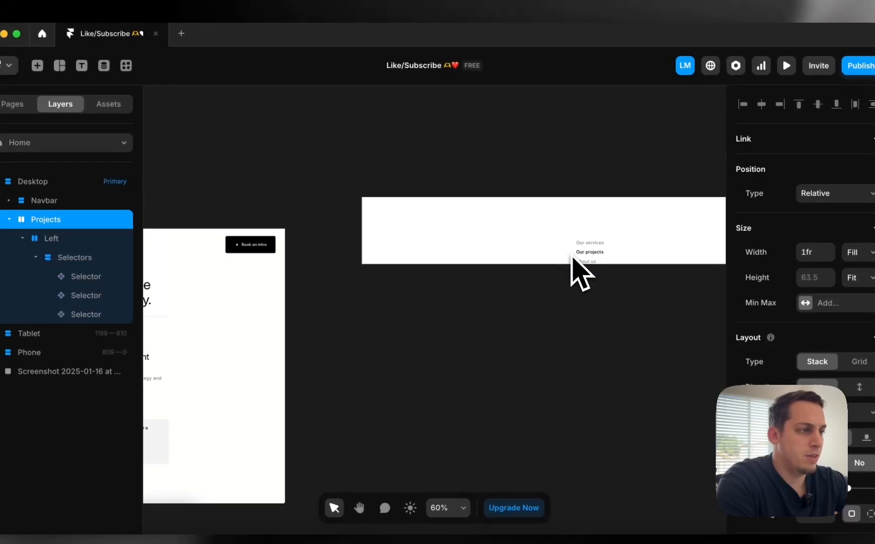
scroll(574, 262, down, 4)
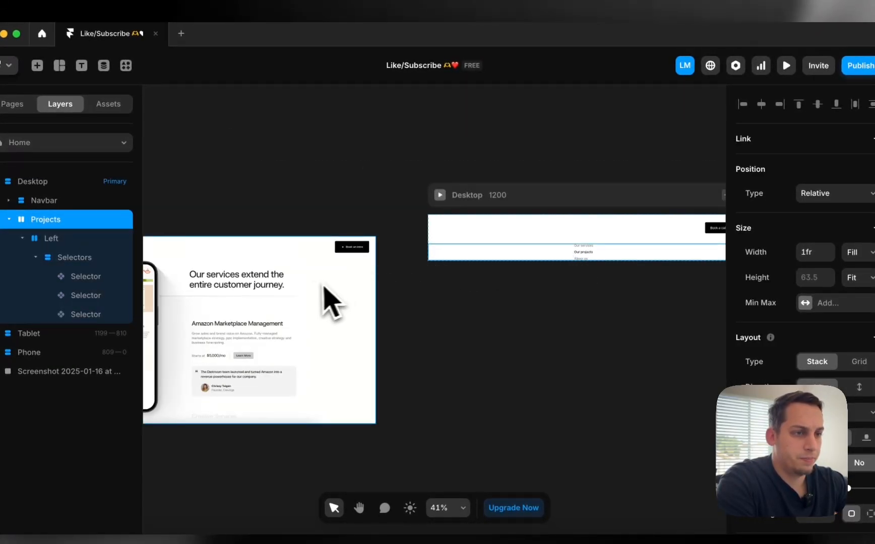
click(9, 220)
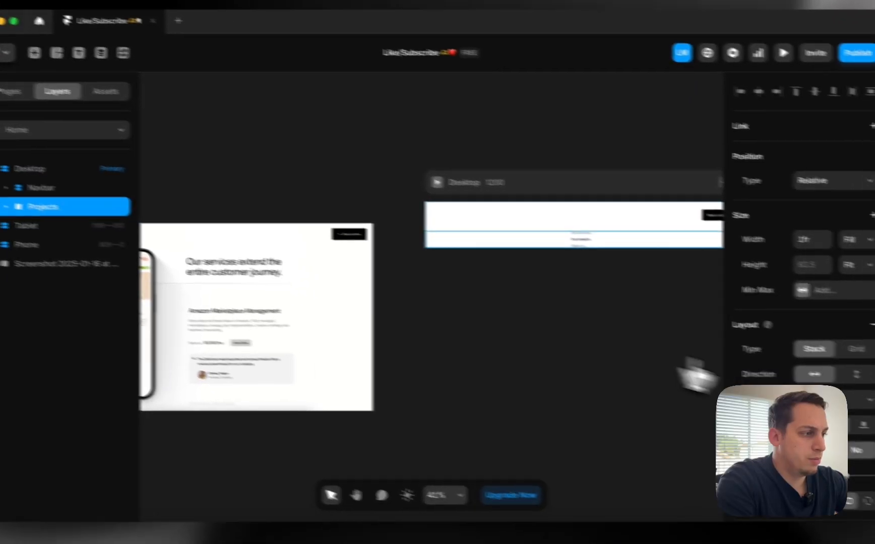
click(830, 400)
click(824, 396)
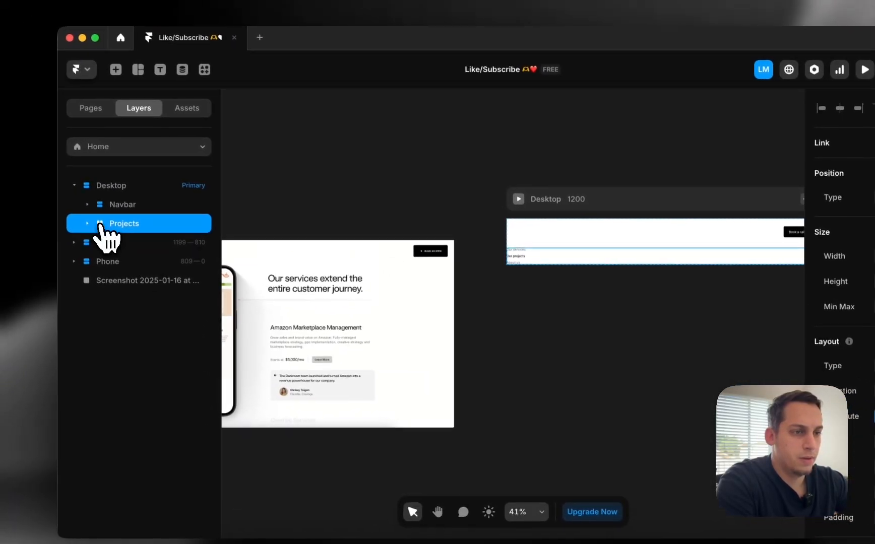
Set the Left column's width to Fit Content and check the Desktop and Tablet layouts
click(0, 191)
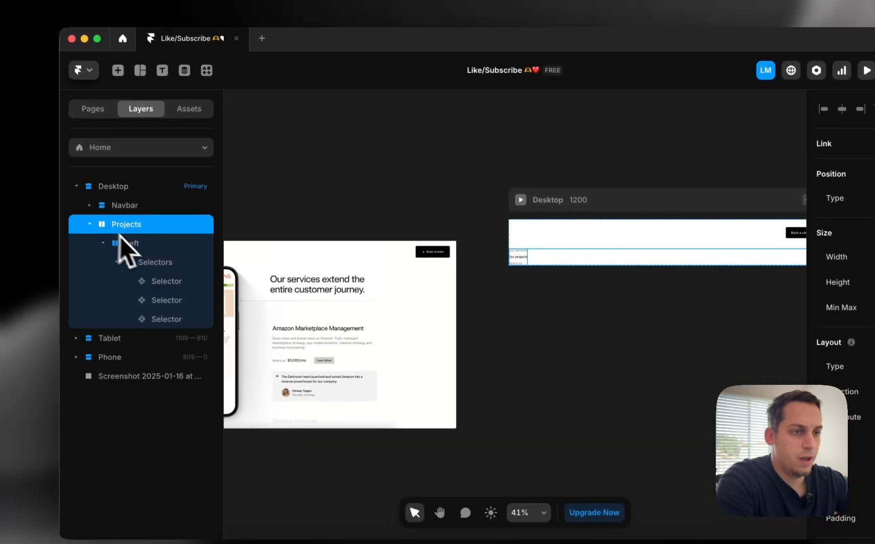
click(120, 237)
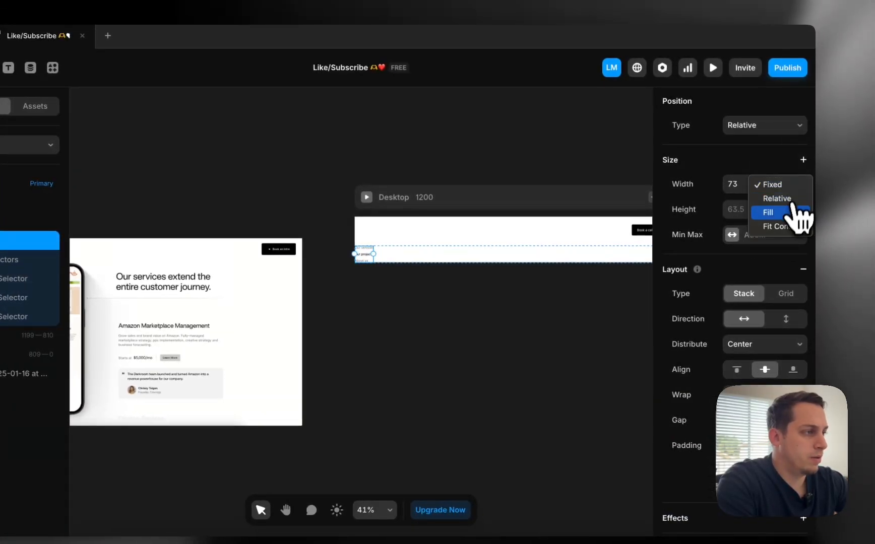
click(785, 225)
click(395, 313)
scroll(403, 315, up, 5)
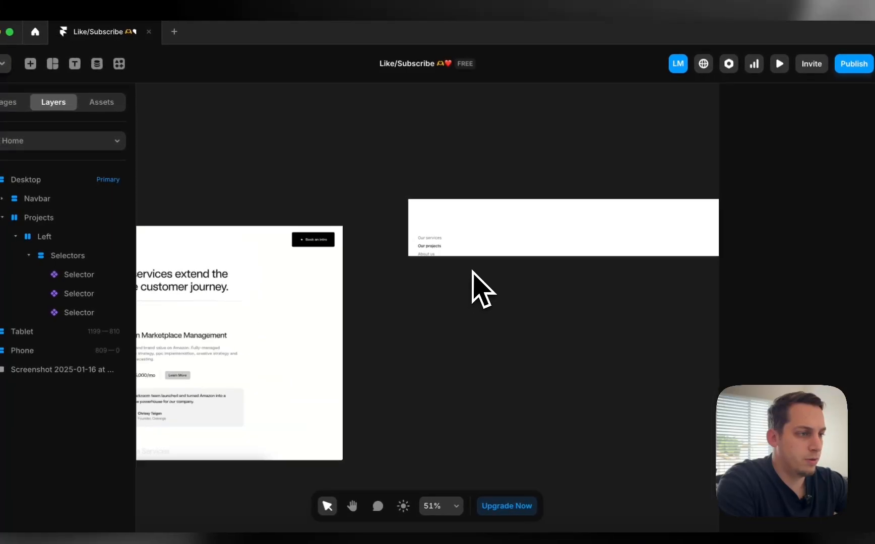
scroll(437, 222, down, 6)
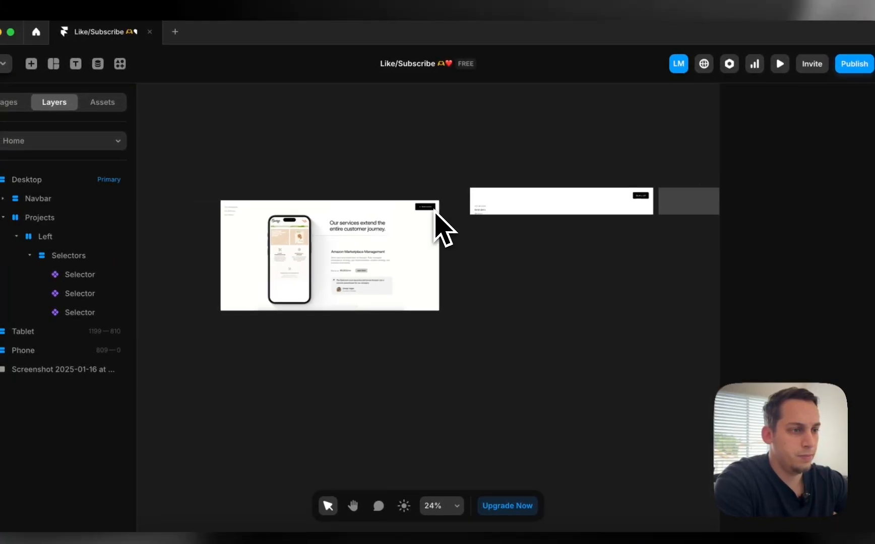
scroll(322, 307, up, 4)
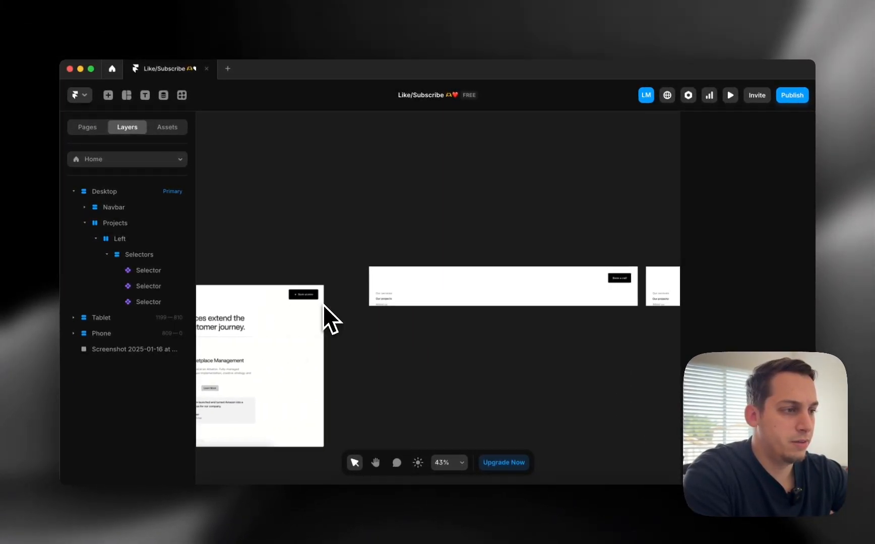
scroll(323, 305, right, 5)
scroll(324, 305, left, 4)
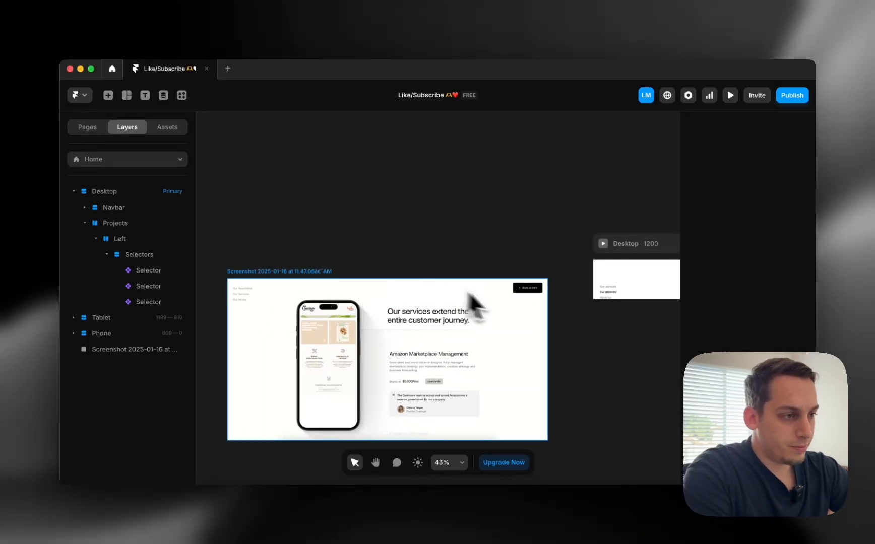
scroll(554, 305, right, 10)
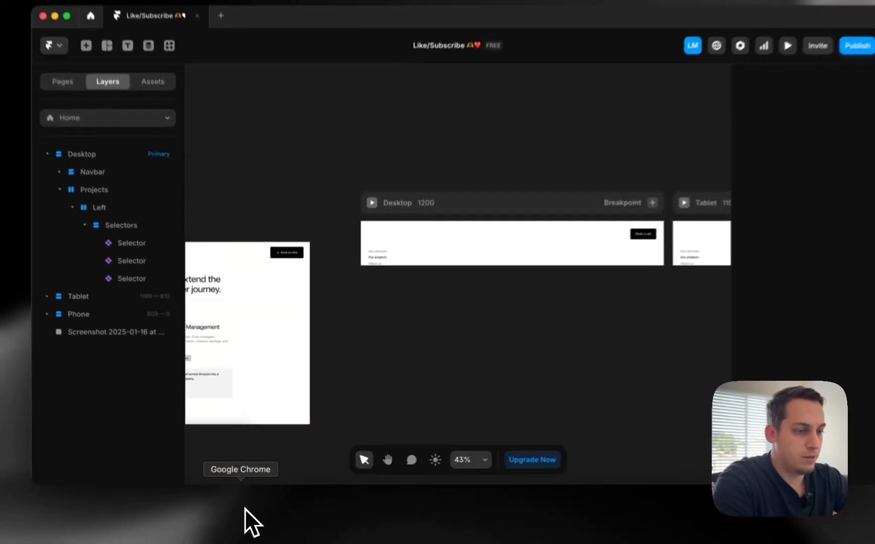
click(246, 508)
scroll(509, 217, down, 5)
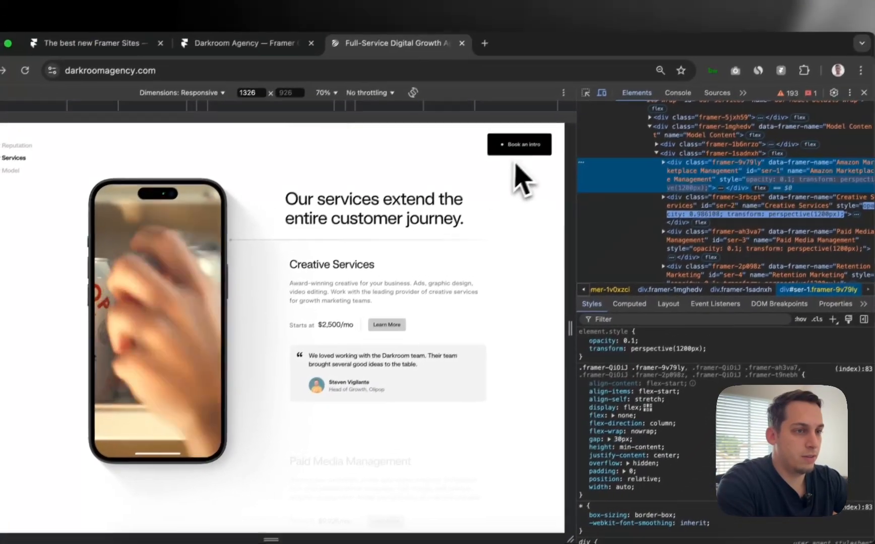
scroll(504, 143, up, 10)
scroll(494, 138, down, 5)
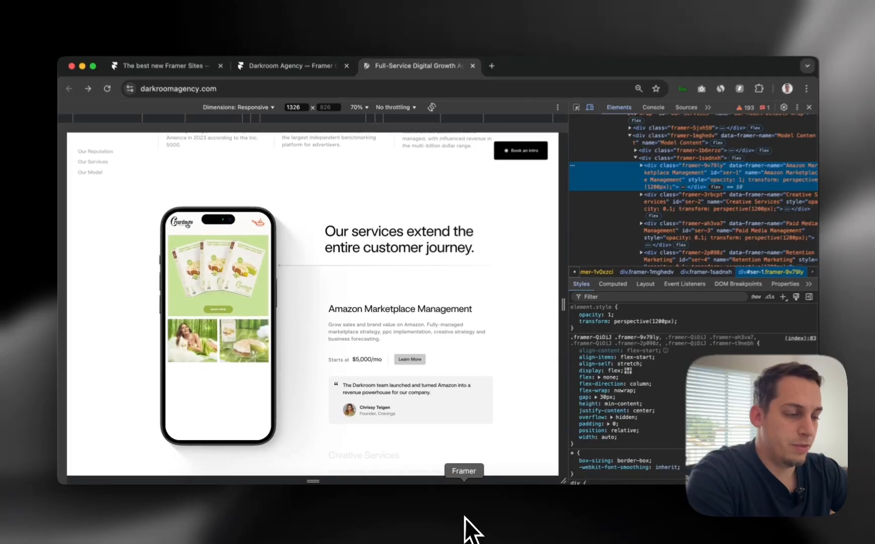
click(469, 528)
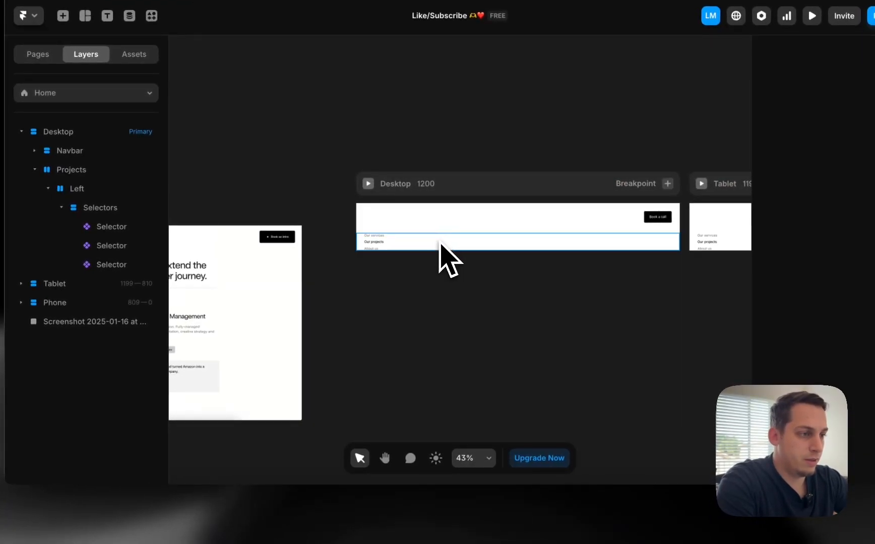
Duplicate the Left column inside Projects and name the copy Right
click(439, 243)
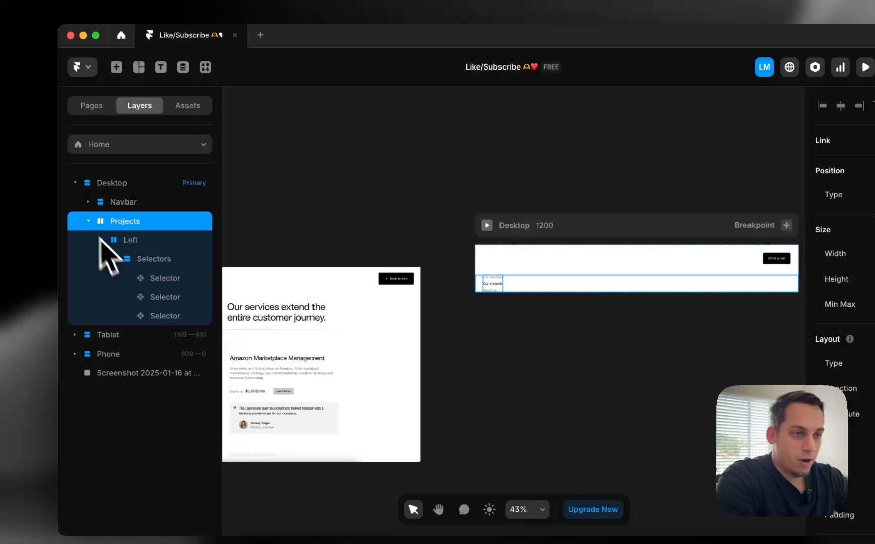
click(77, 190)
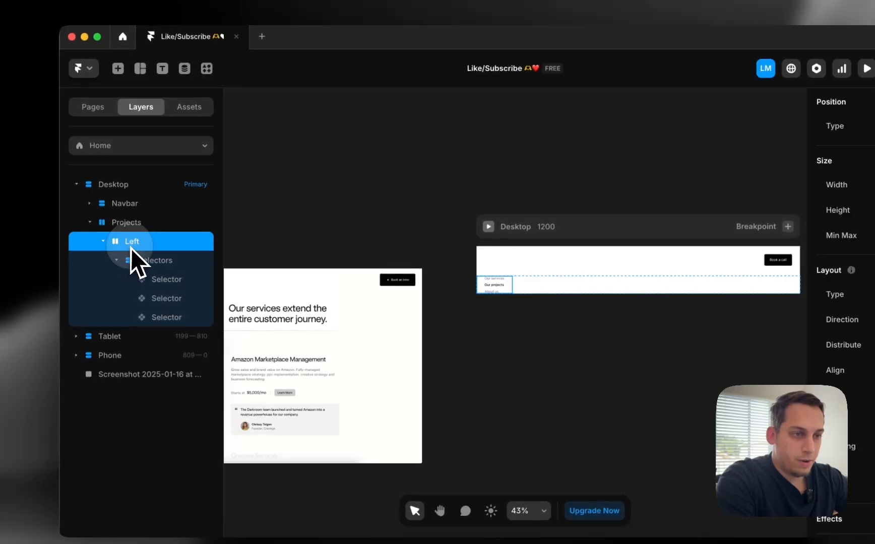
click(103, 242)
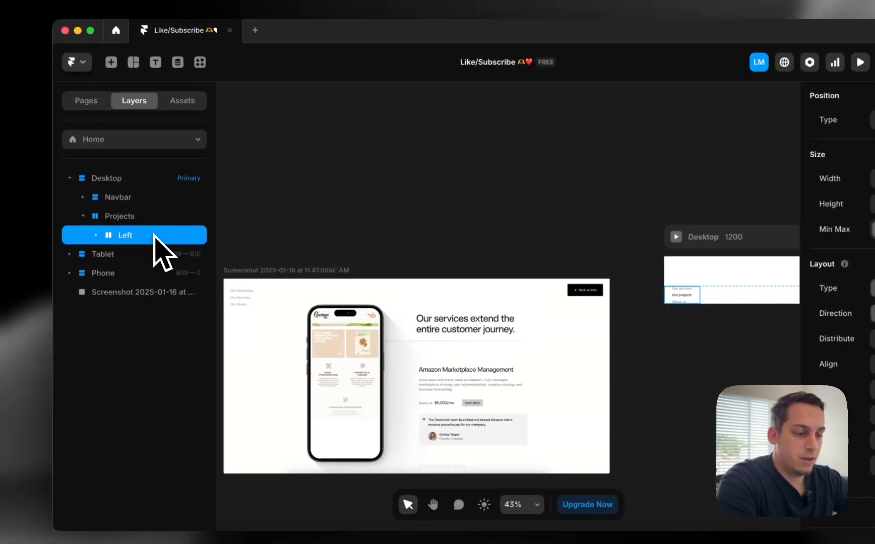
key(super+d)
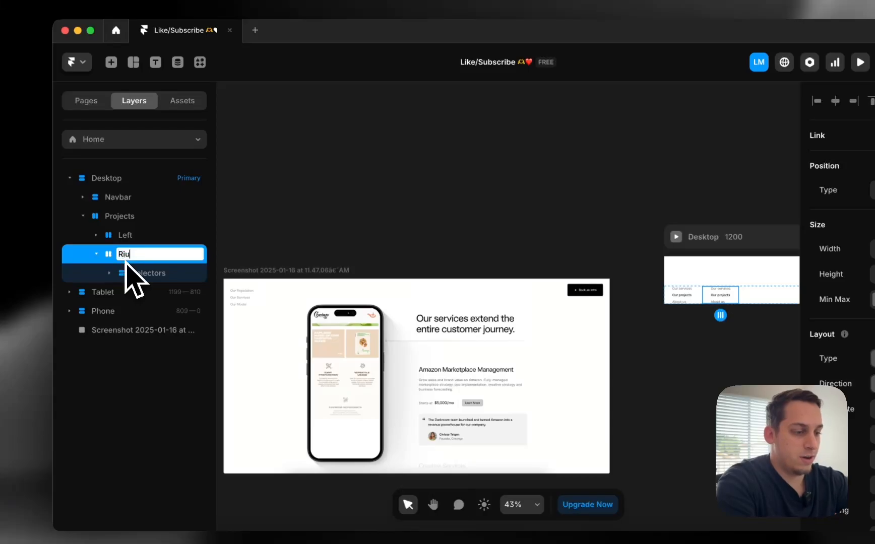
key(XF86AudioRaiseVolume)
key(BackSpace)
key(BackSpace)
key(BackSpace)
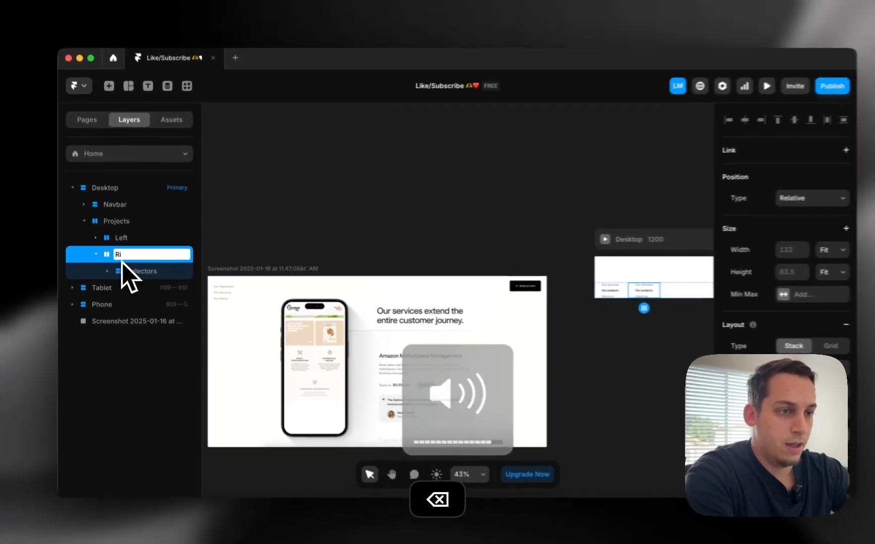
text(ght)
key(Return)
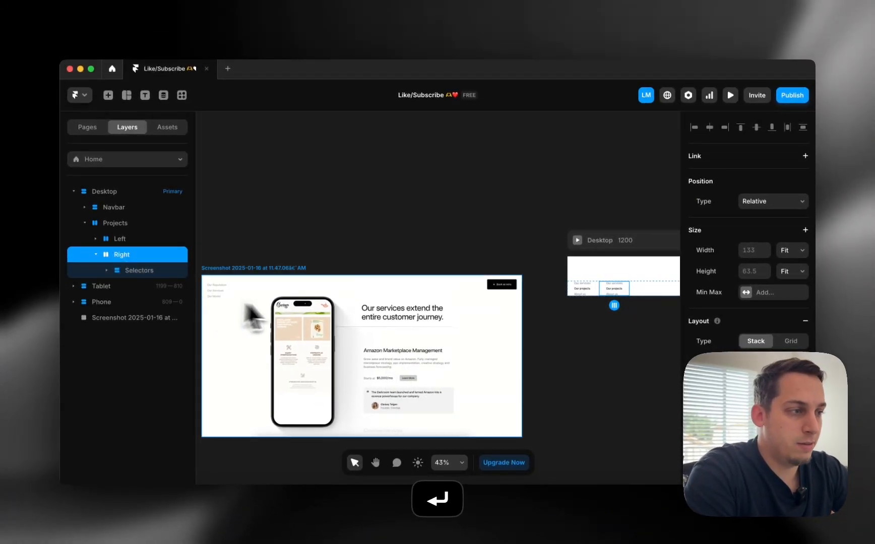
Make the Right column's width fill the space beside the Left column
scroll(282, 310, right, 5)
click(477, 287)
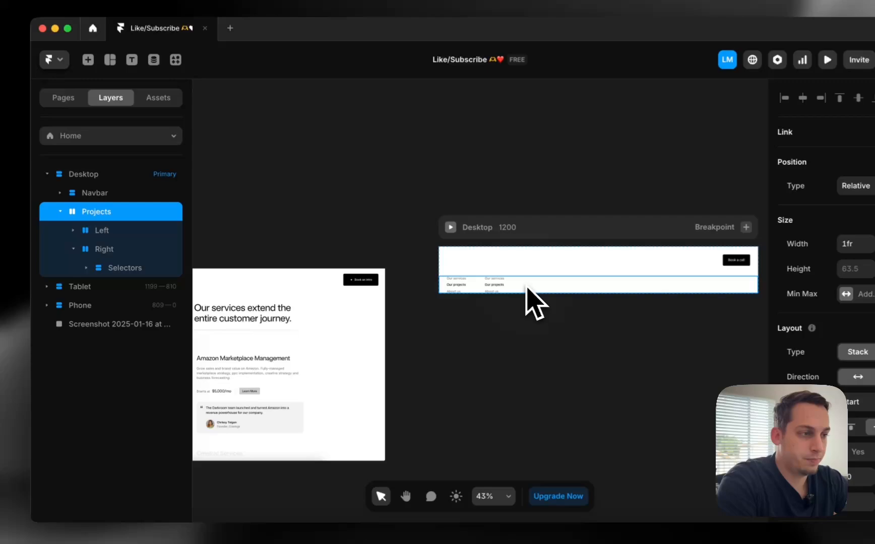
click(511, 291)
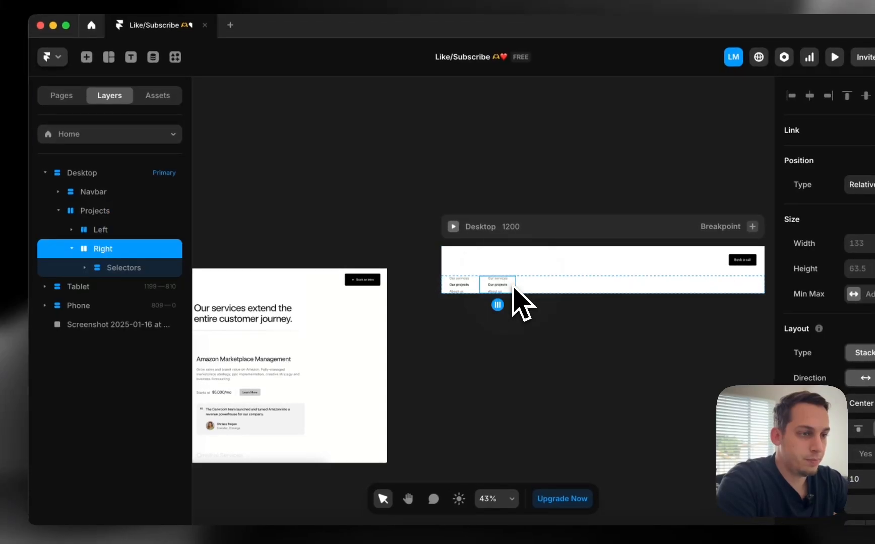
click(796, 253)
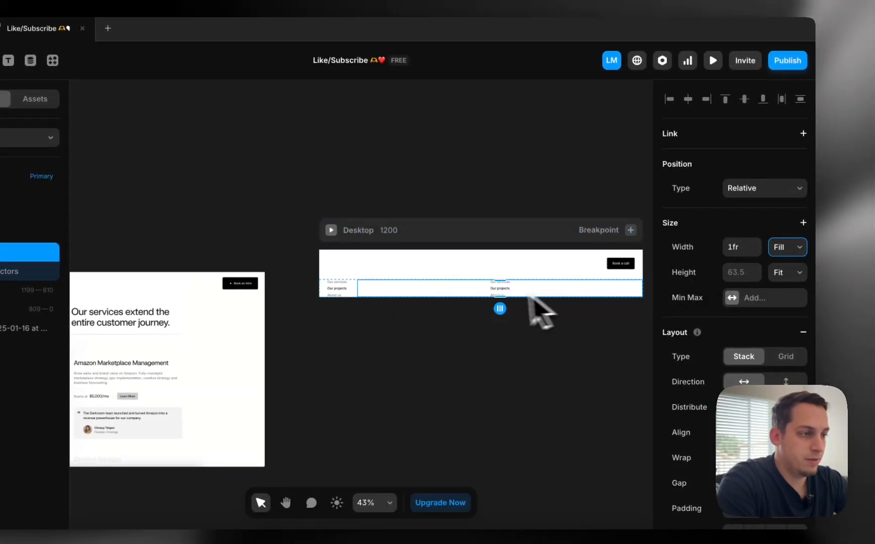
scroll(381, 301, left, 5)
scroll(378, 302, right, 5)
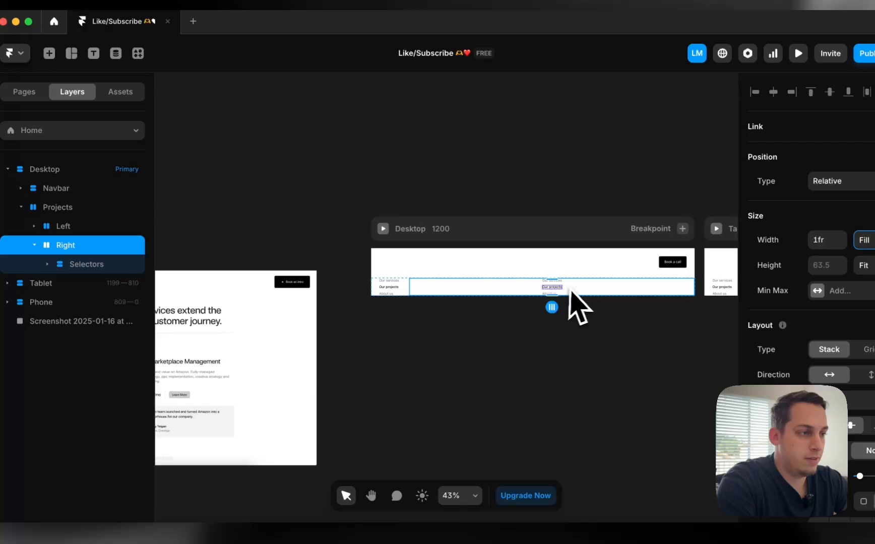
Delete the Selectors stack with its three nav items
click(561, 288)
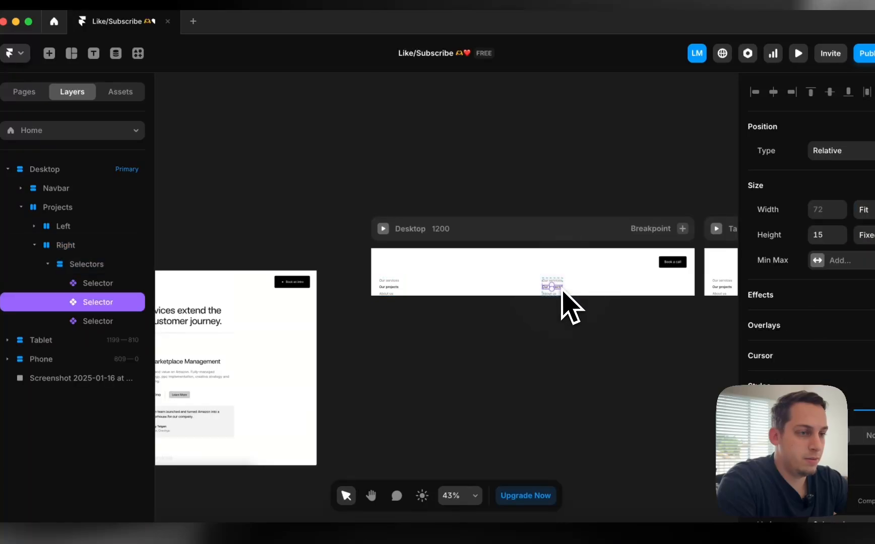
scroll(561, 292, up, 3)
scroll(555, 290, left, 5)
scroll(550, 290, right, 5)
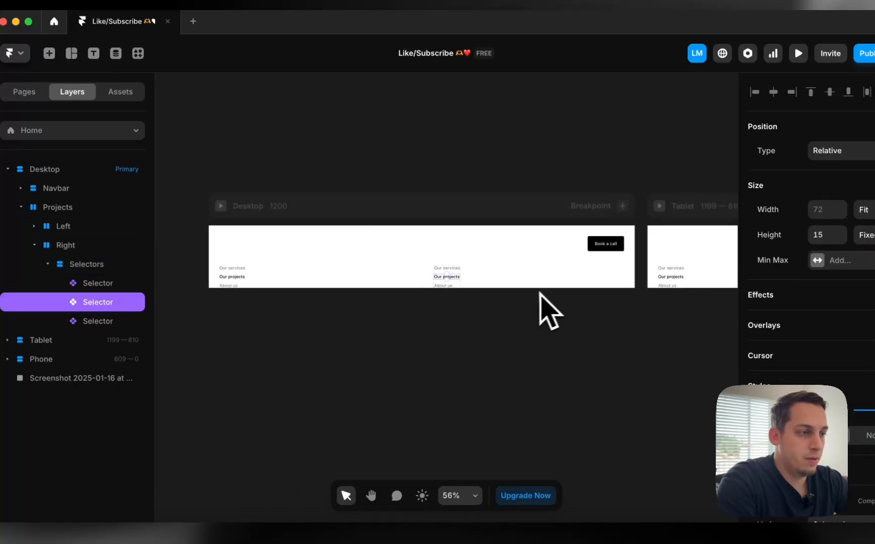
click(457, 290)
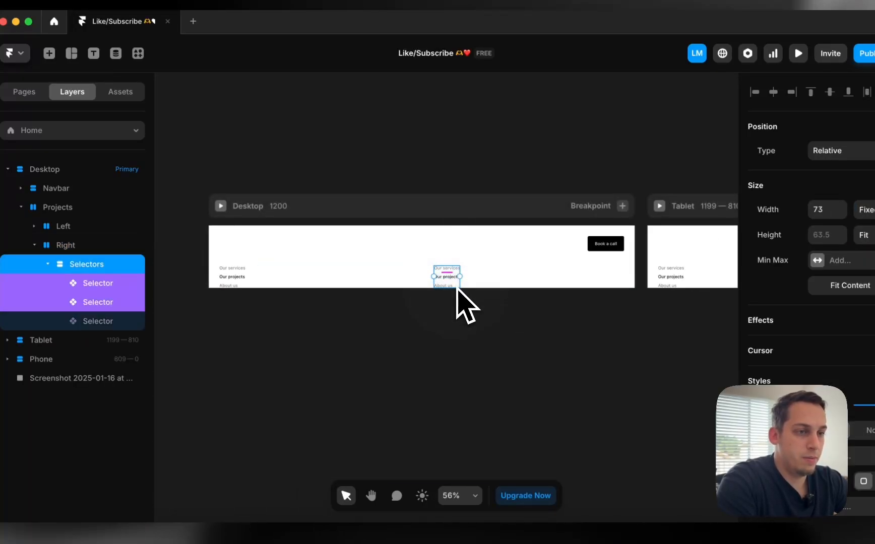
key(BackSpace)
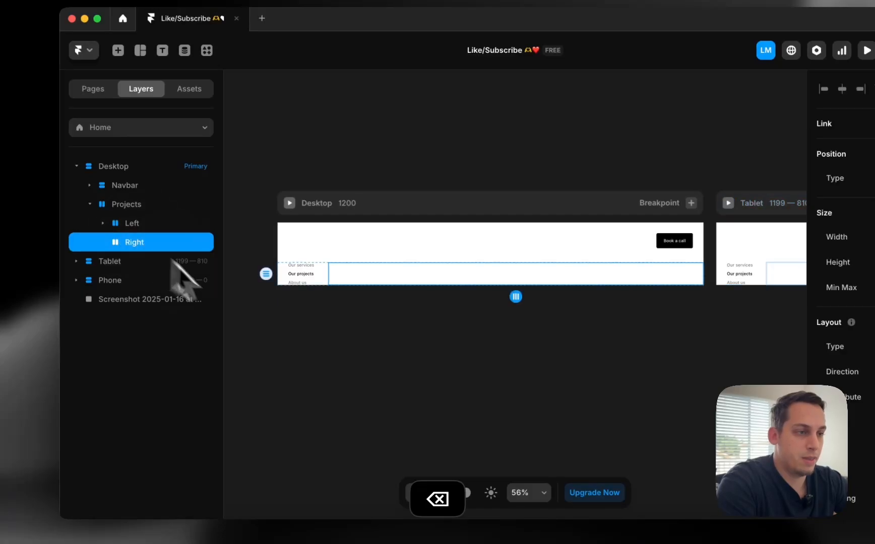
Add a canvas text layer reading 'Our projects extend the entire customer story.'
scroll(273, 367, left, 10)
scroll(273, 367, down, 5)
click(583, 336)
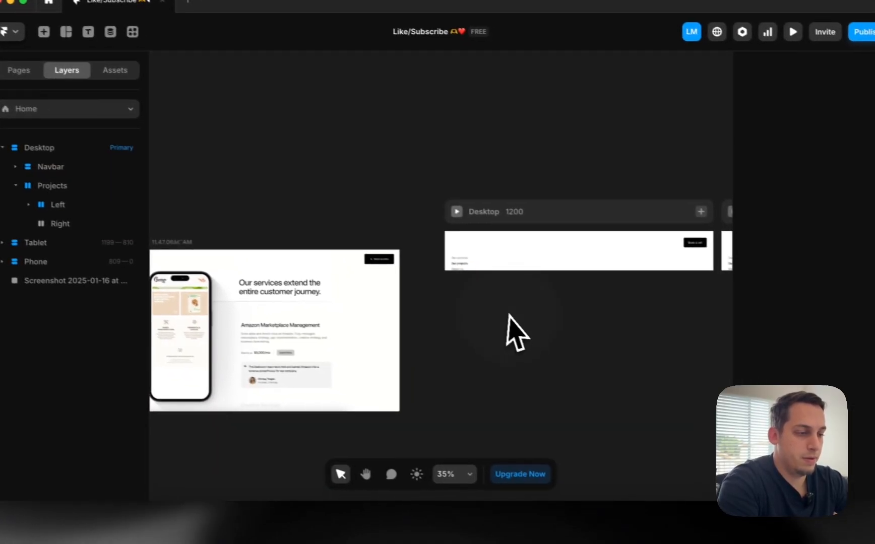
key(t)
click(484, 347)
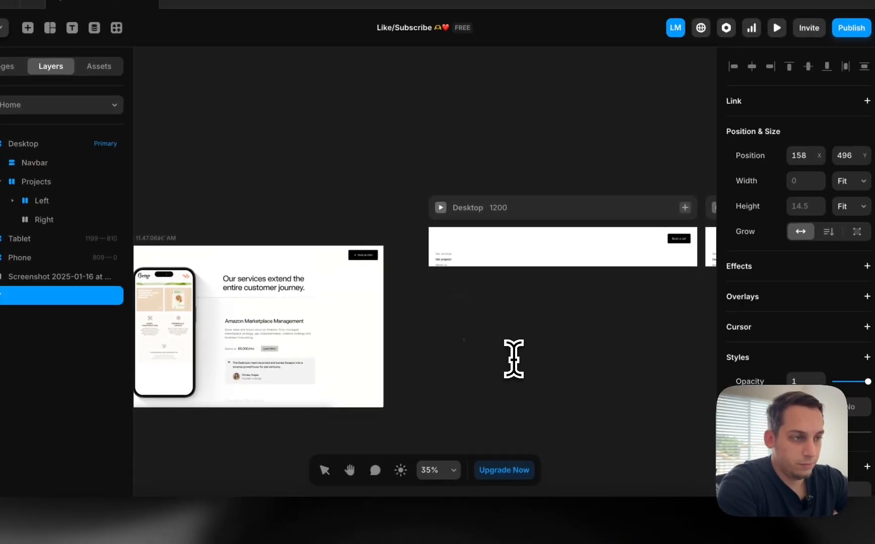
text(Our projects extend the en...)
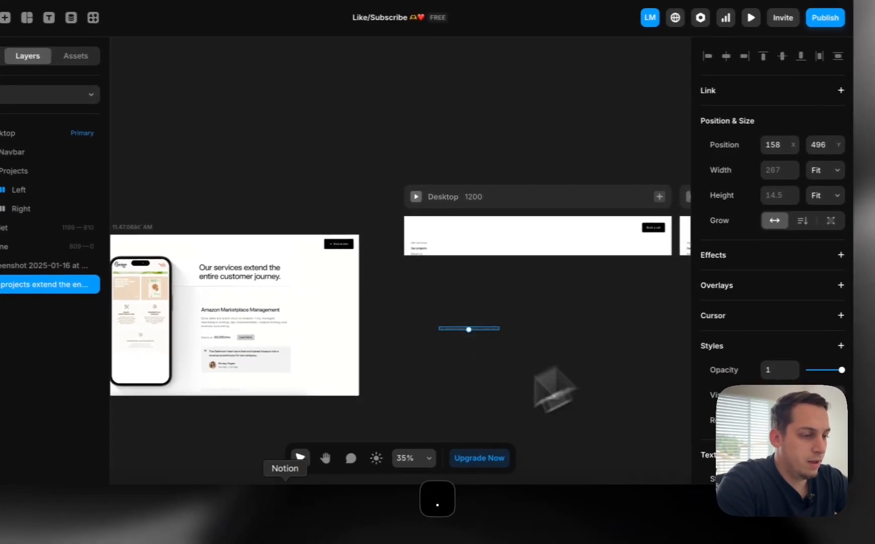
Inspect Darkroom's services heading in Chrome DevTools for reference, then return to Framer
click(266, 520)
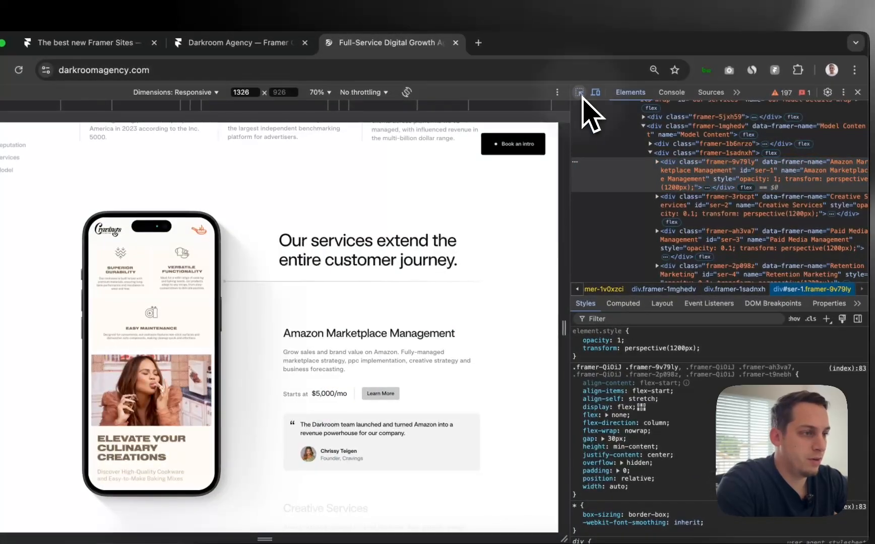
click(626, 33)
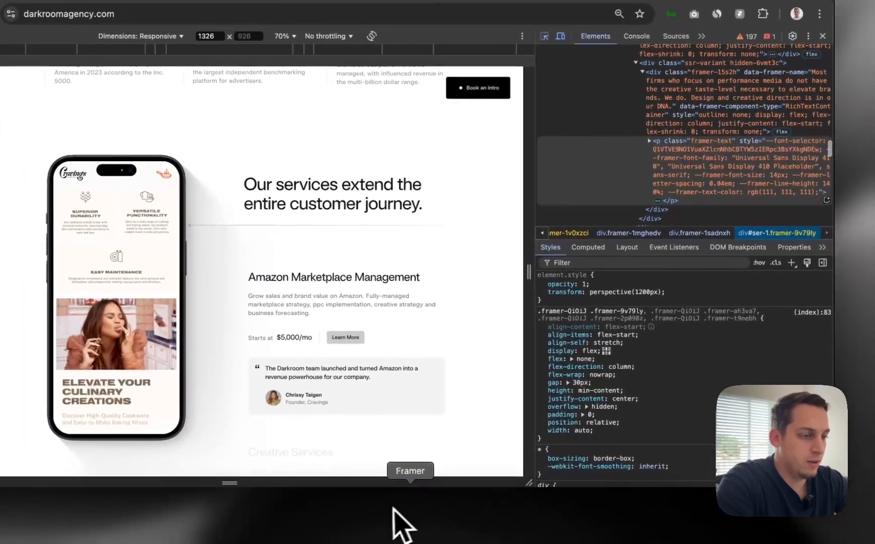
click(413, 510)
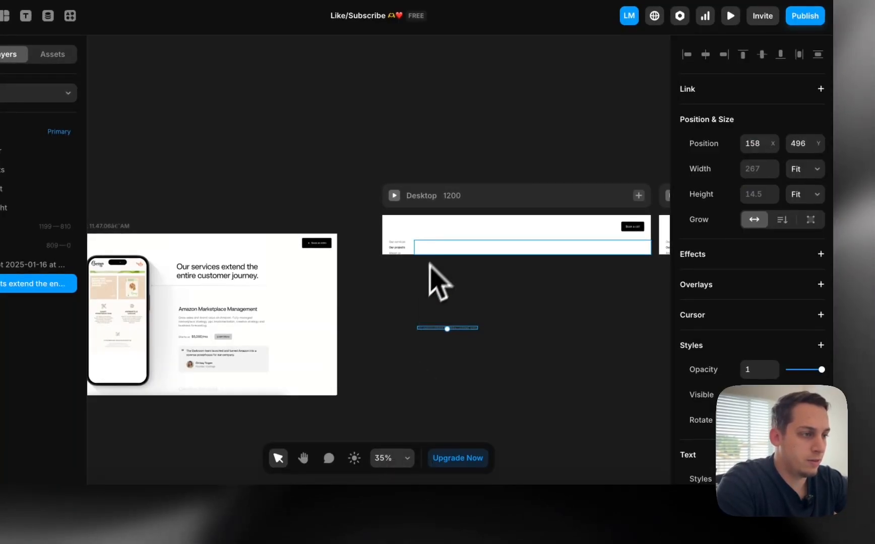
Make the heading black #000000, Regular, 40 px, and move it into the Right column
scroll(760, 263, down, 10)
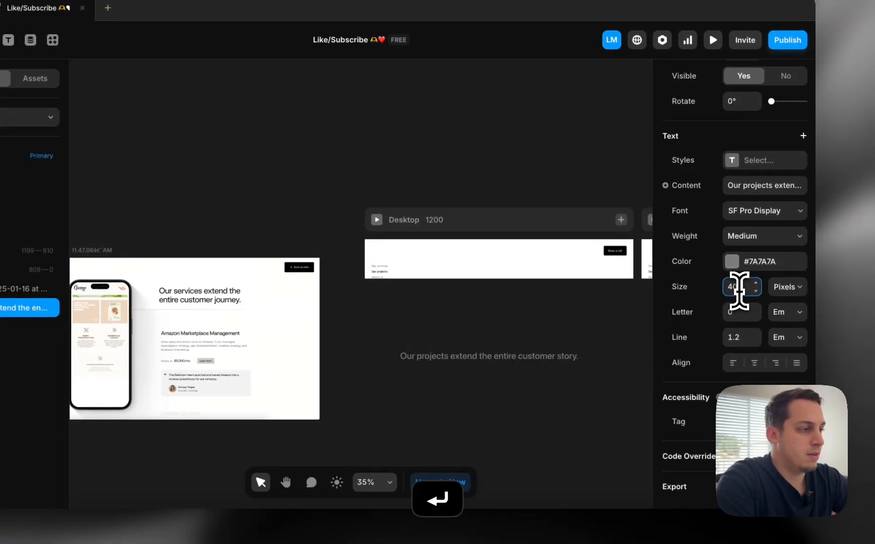
click(737, 261)
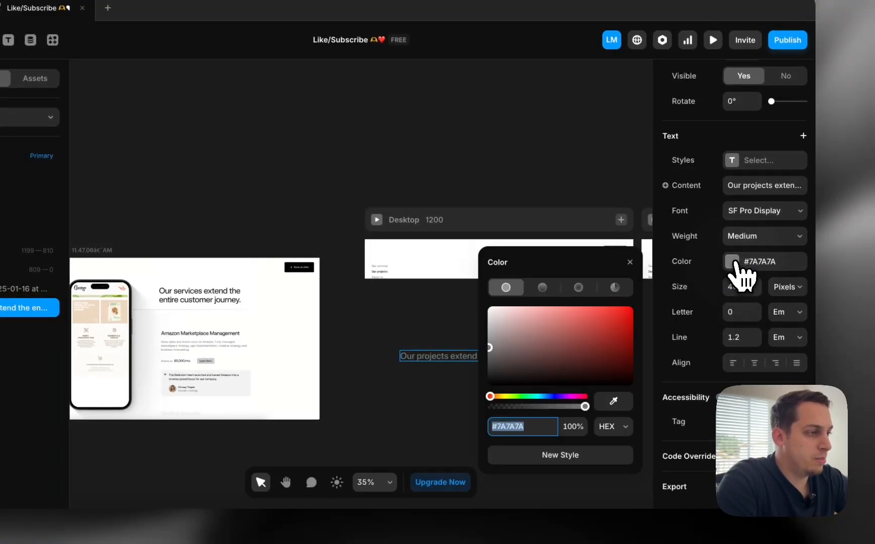
click(395, 418)
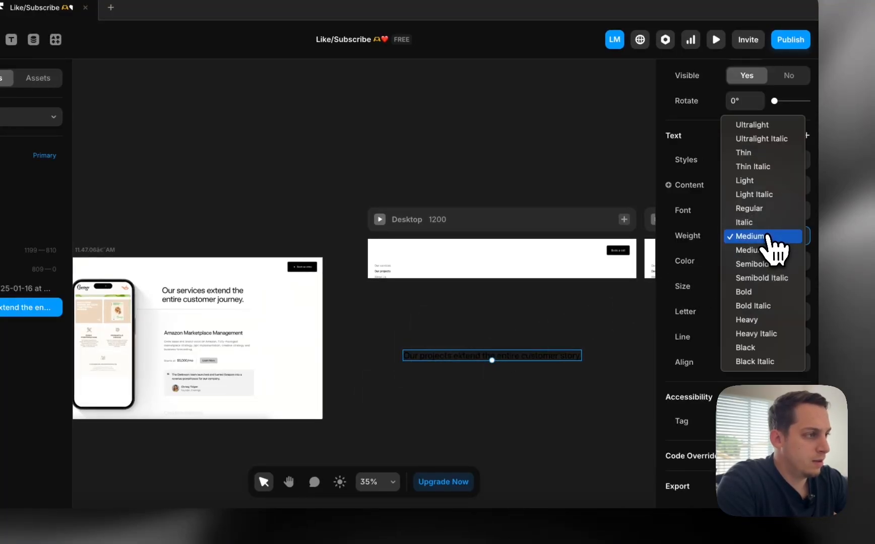
drag(442, 356, 445, 276)
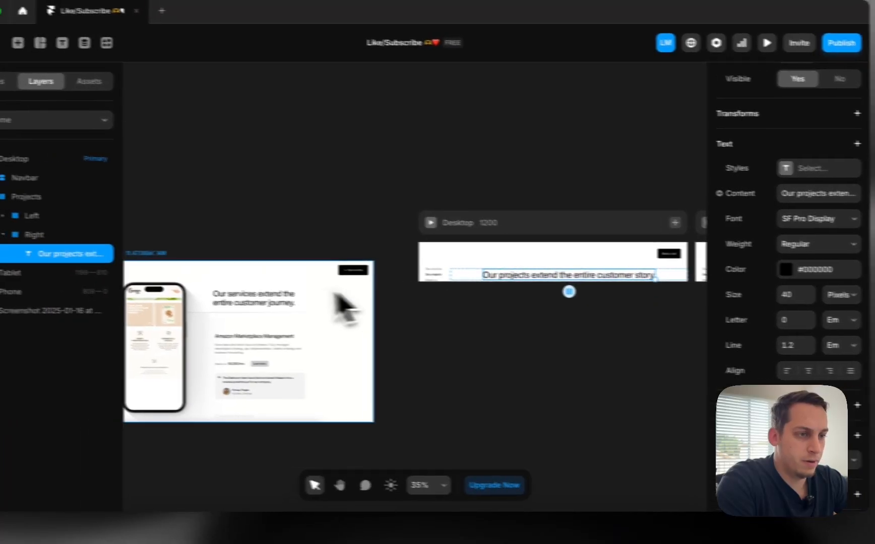
scroll(356, 310, up, 3)
scroll(468, 313, right, 3)
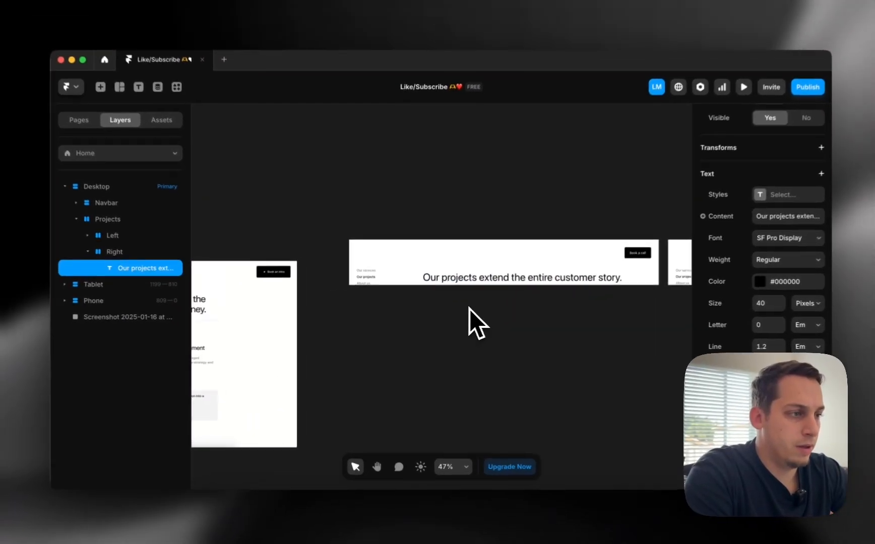
scroll(469, 309, down, 3)
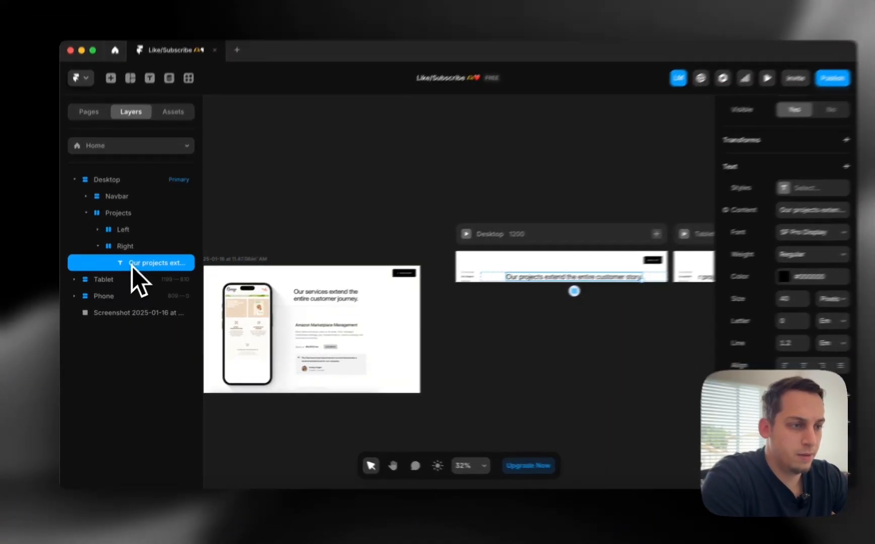
Wrap the heading in a Header stack with 500 max width and text width Fill
right_click(129, 272)
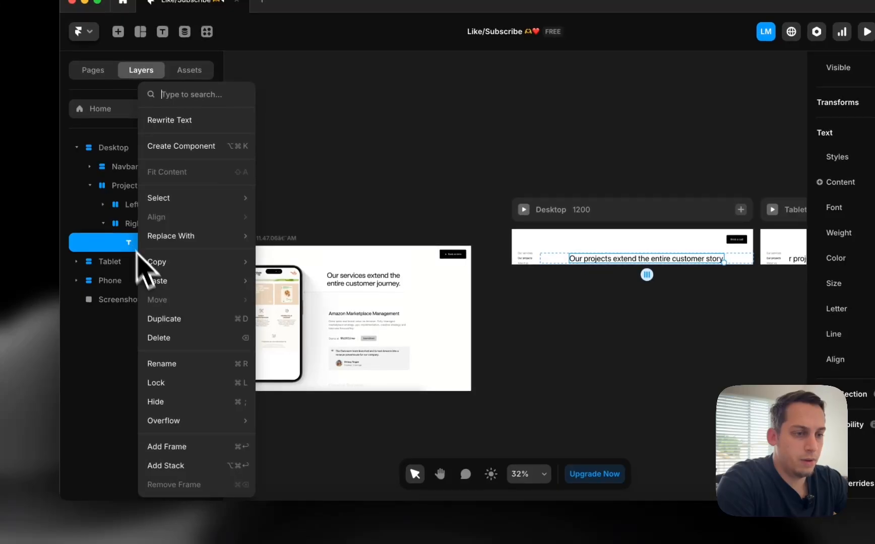
click(166, 465)
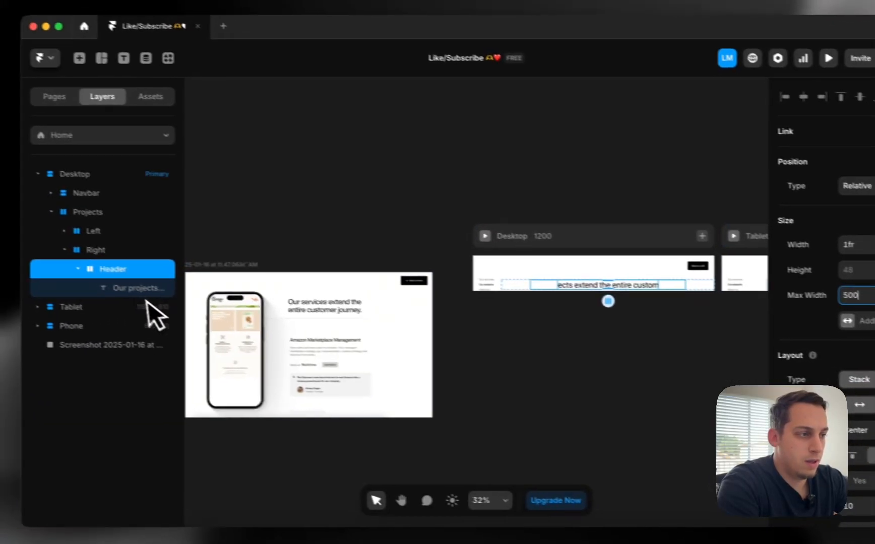
click(30, 291)
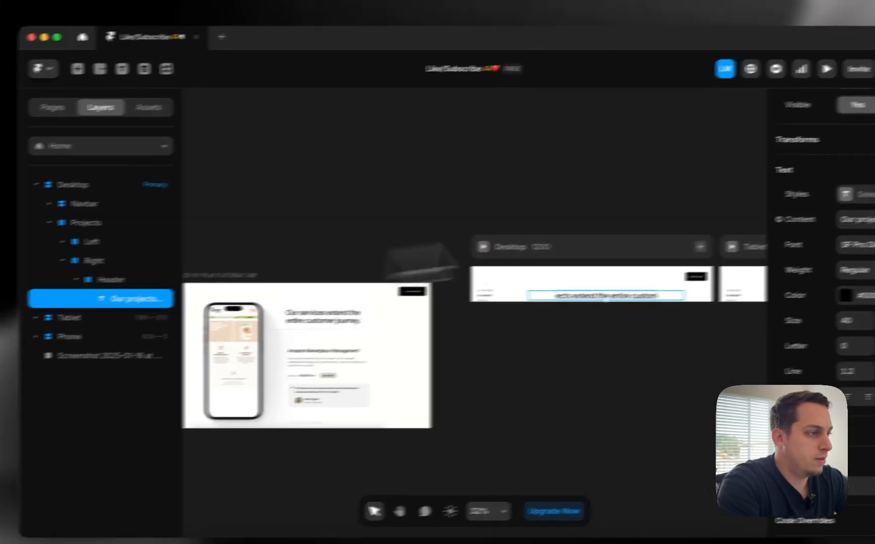
scroll(807, 217, up, 5)
click(796, 257)
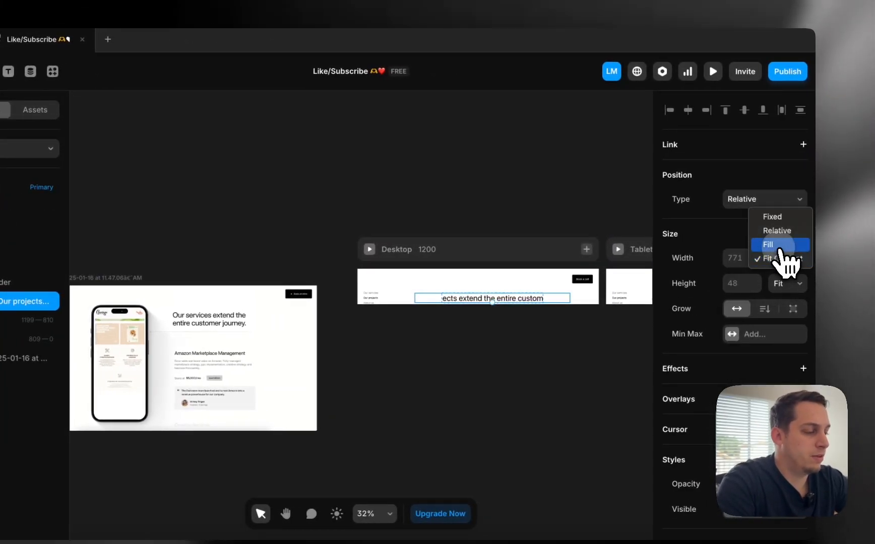
scroll(522, 320, up, 4)
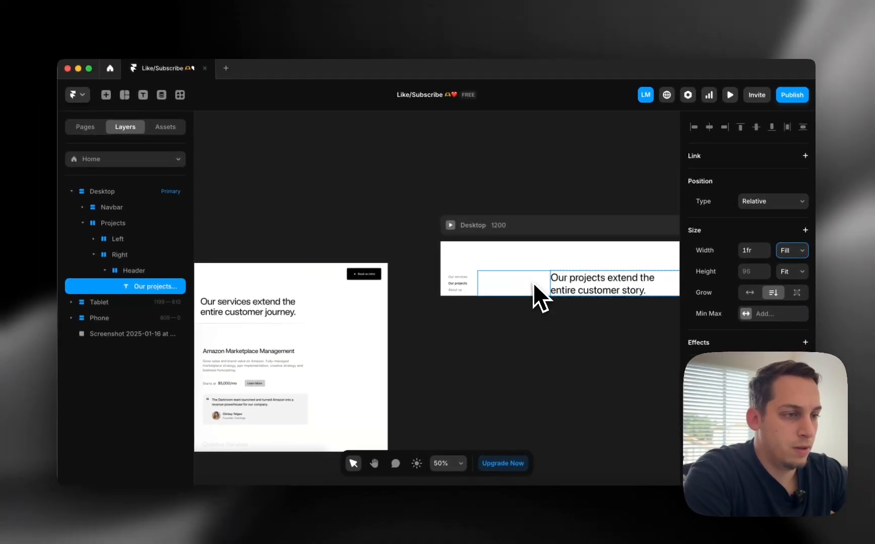
scroll(477, 296, left, 3)
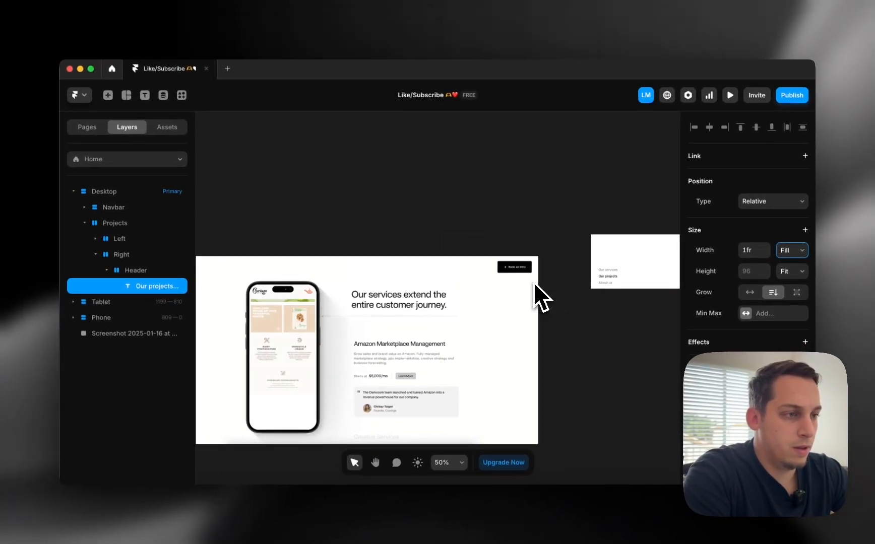
scroll(534, 282, left, 3)
scroll(537, 297, down, 5)
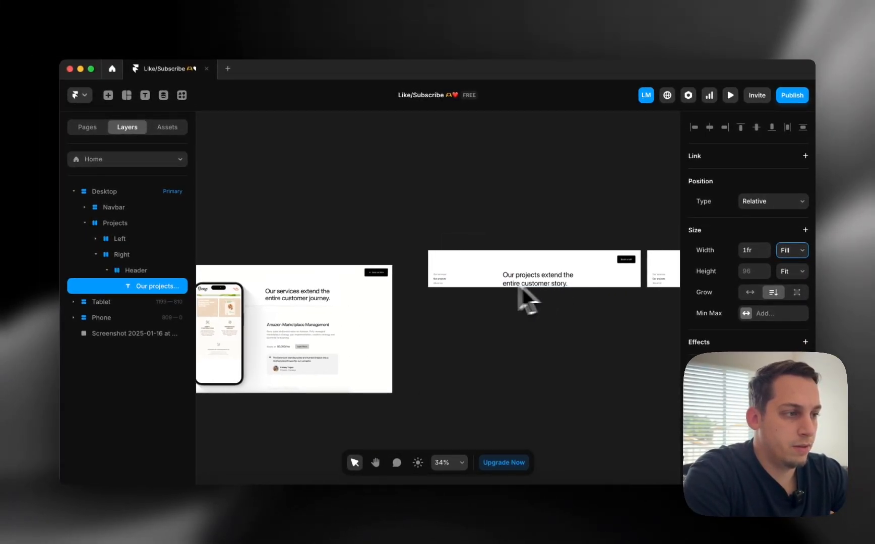
click(483, 282)
click(166, 270)
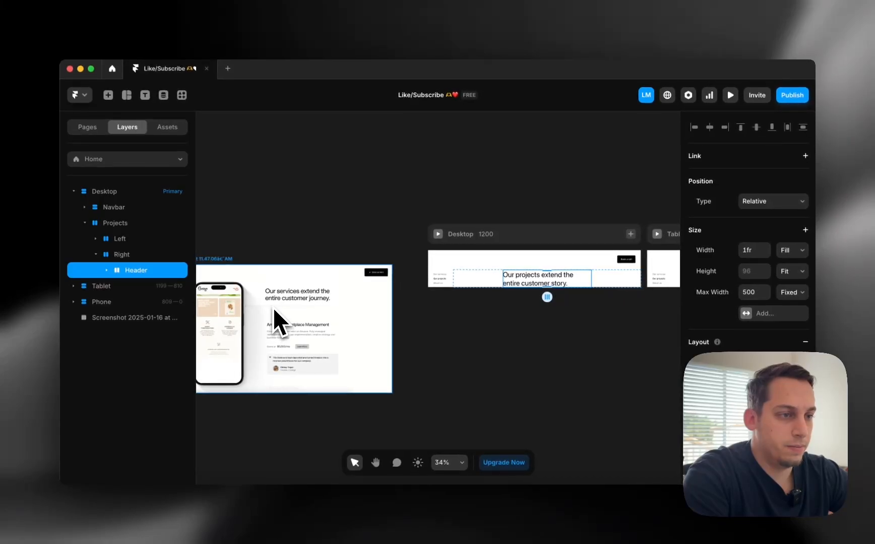
scroll(249, 303, left, 3)
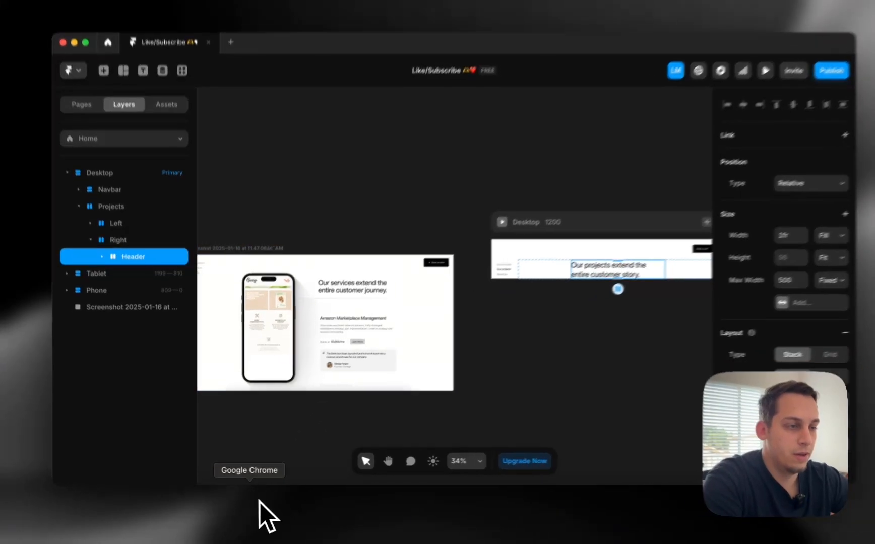
click(262, 504)
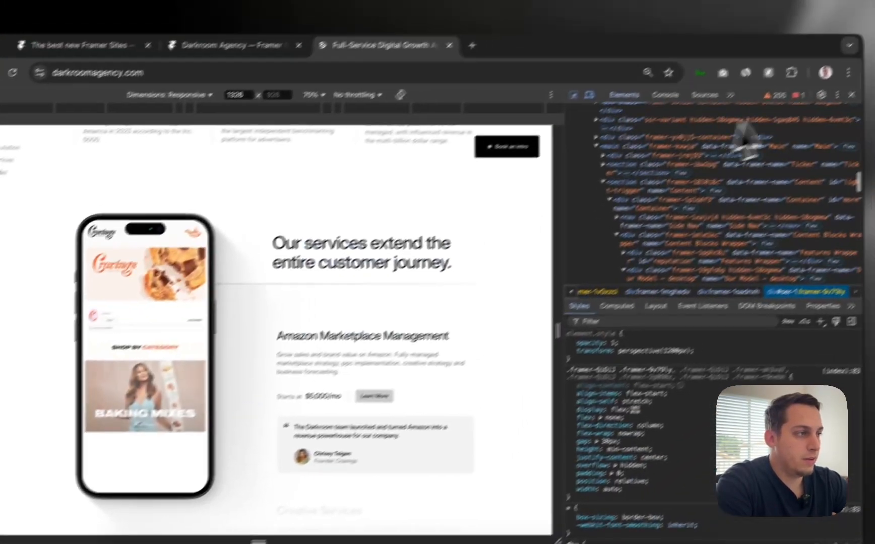
click(852, 95)
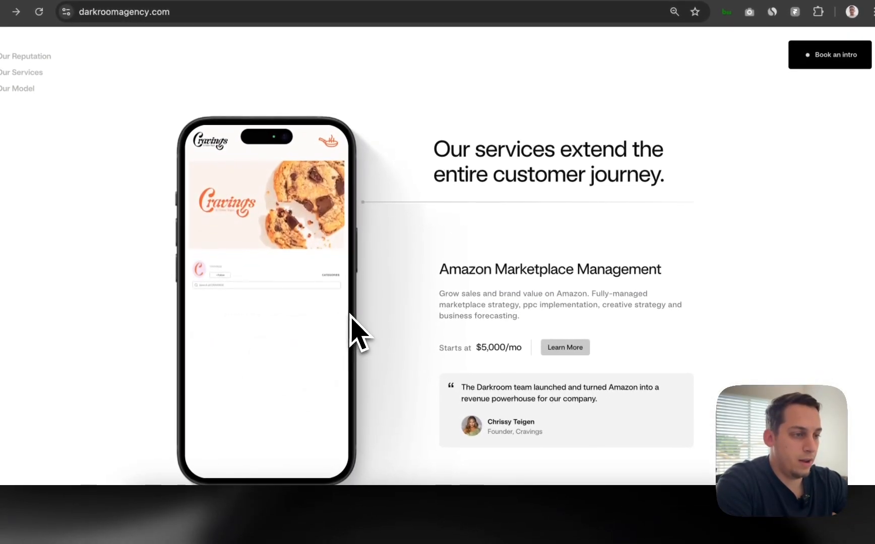
right_click(352, 317)
click(363, 348)
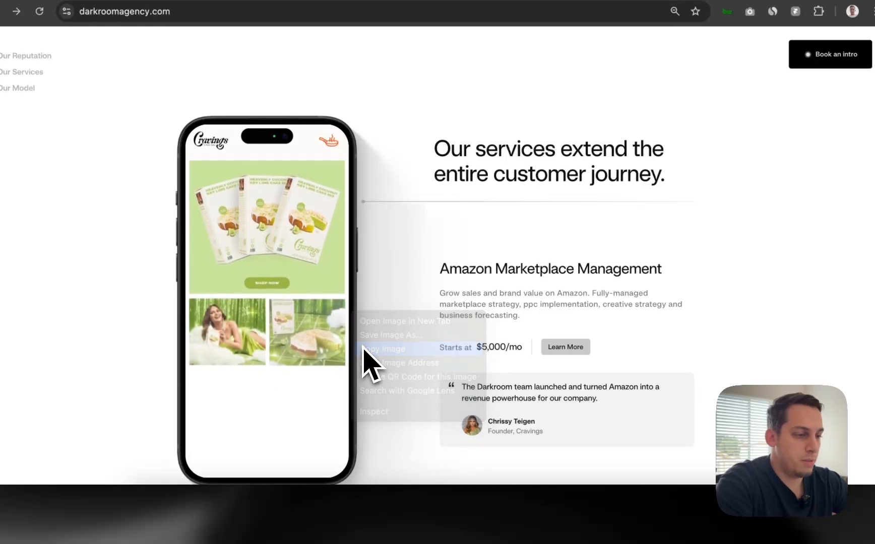
click(467, 530)
Paste the phone image into the Right stack and wrap it in its own Phone frame
scroll(403, 320, up, 3)
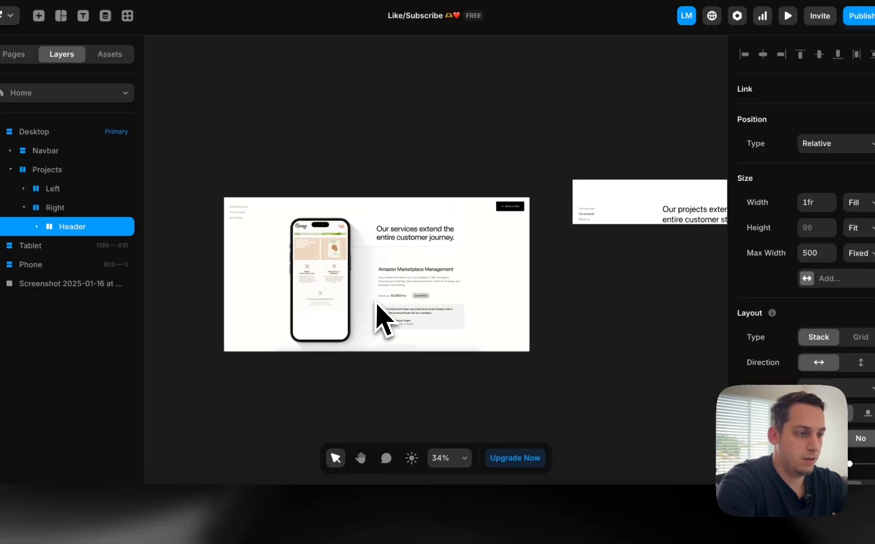
scroll(377, 304, down, 3)
key(super+v)
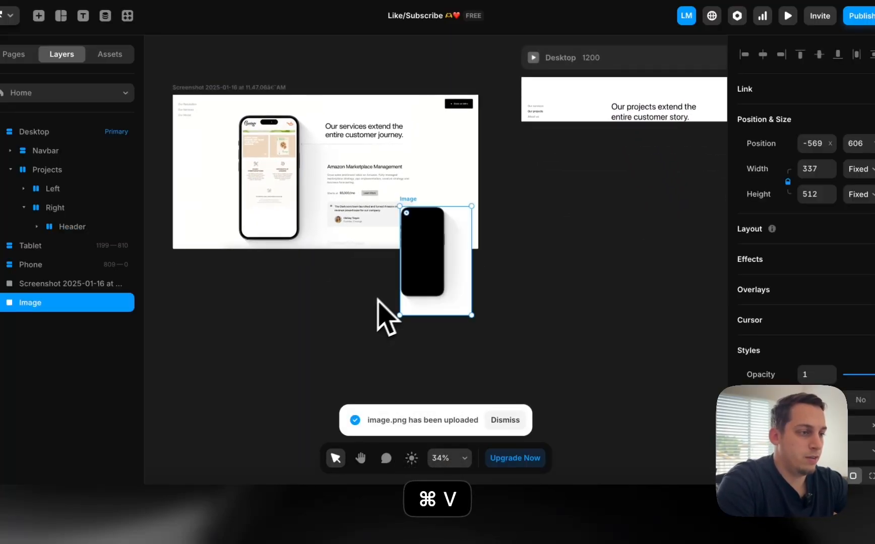
drag(425, 283, 583, 197)
scroll(542, 291, down, 3)
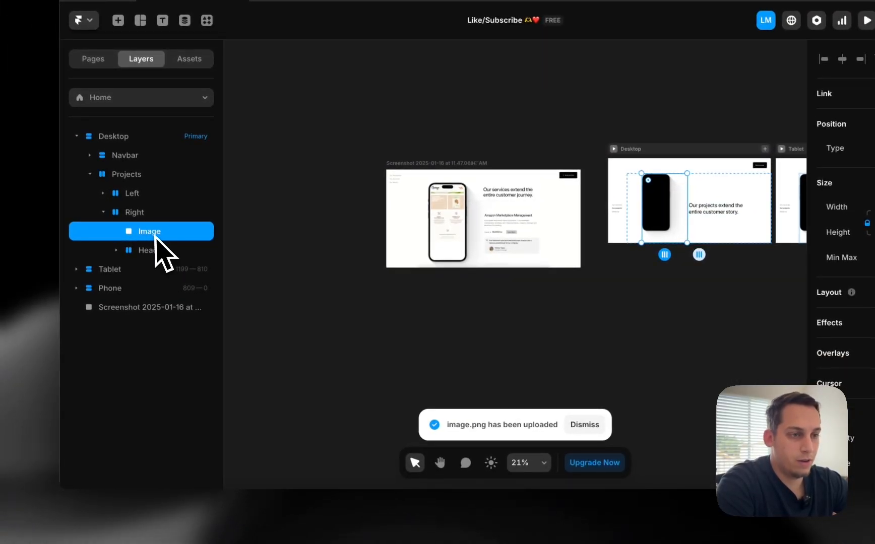
right_click(156, 239)
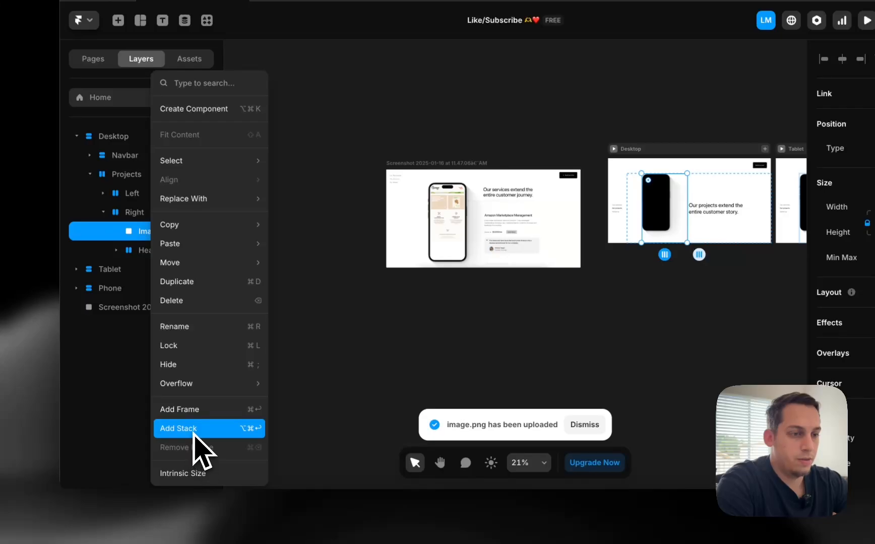
click(180, 410)
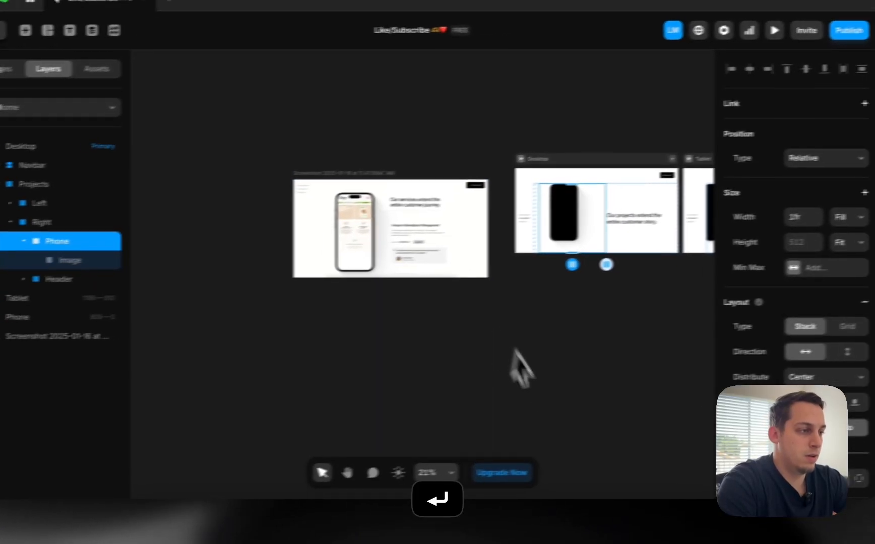
Set the Right stack's alignment to top so the heading sits at the top
scroll(709, 273, up, 5)
click(705, 194)
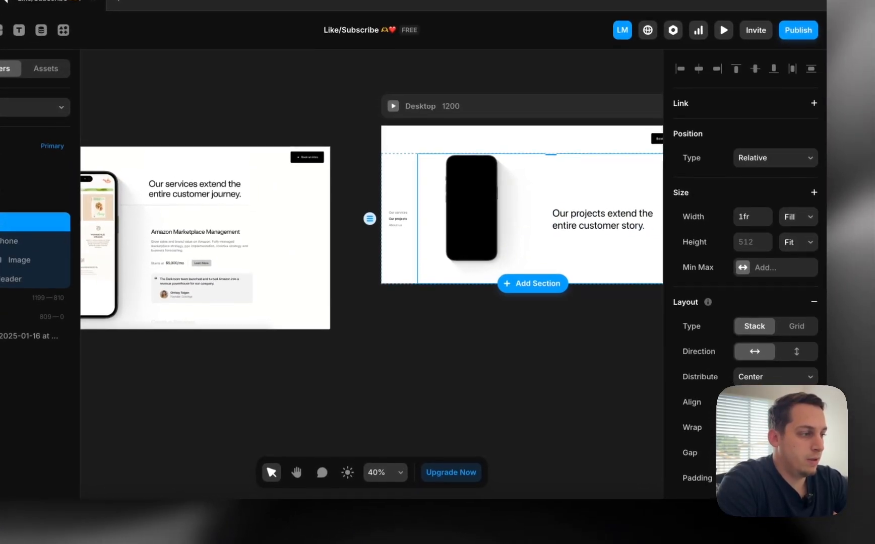
click(749, 408)
scroll(552, 373, right, 2)
scroll(548, 373, up, 3)
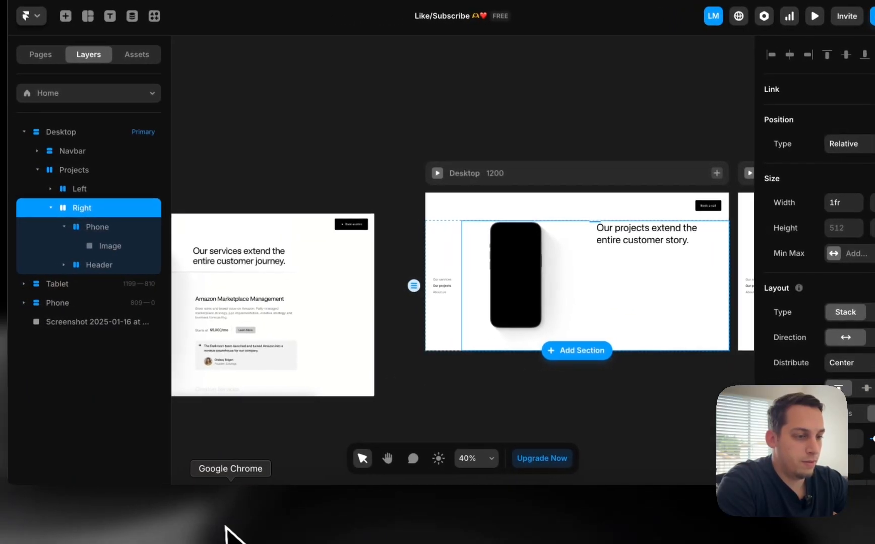
Open DevTools on the Darkroom page and widen the responsive preview
click(234, 530)
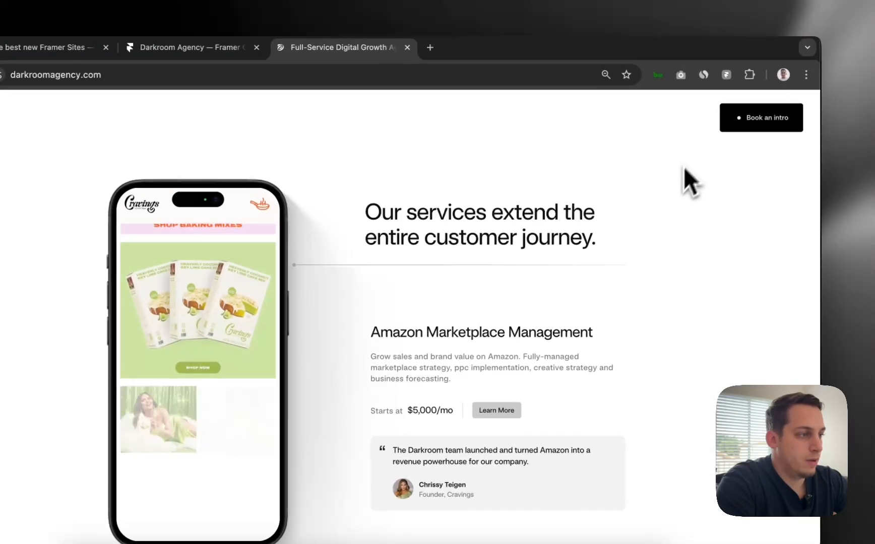
right_click(719, 152)
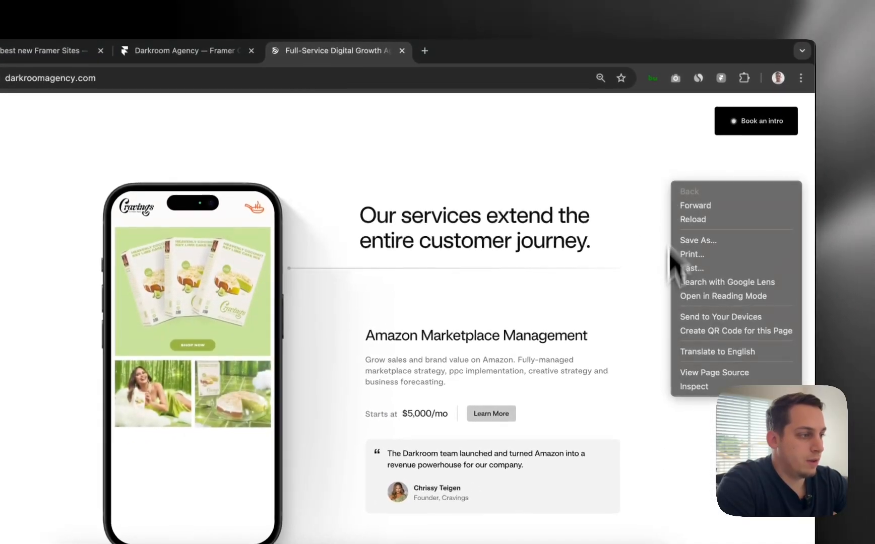
click(734, 354)
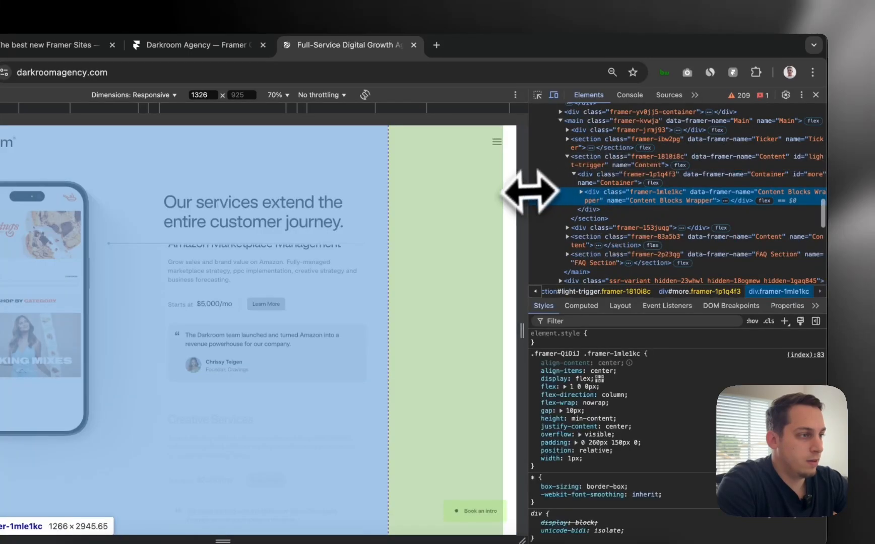
drag(527, 196, 745, 190)
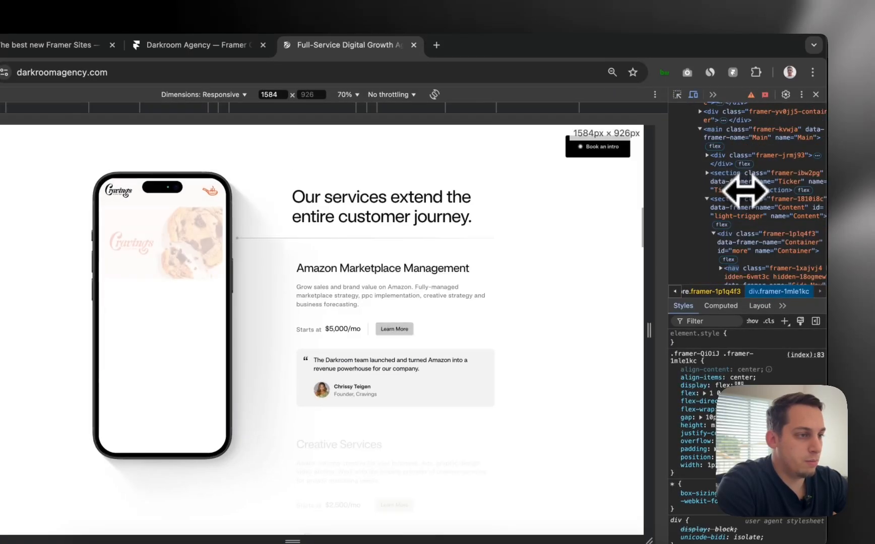
Pick the phone mockup's image element, narrowing the preview to 1186 px wide
click(677, 95)
click(232, 326)
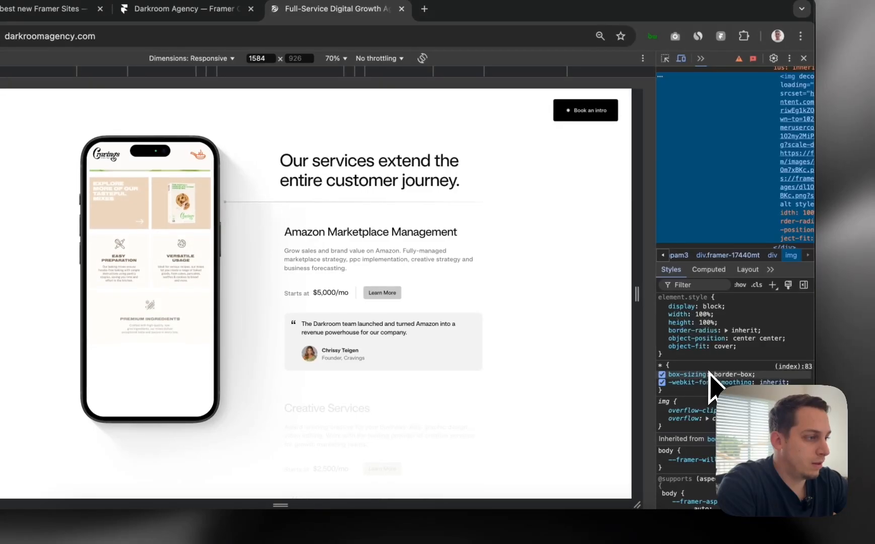
scroll(708, 372, down, 3)
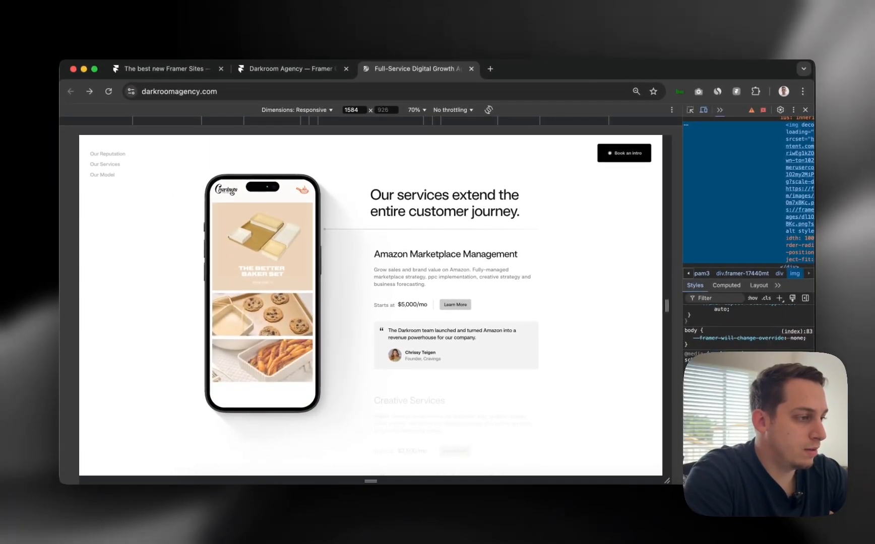
scroll(747, 332, down, 2)
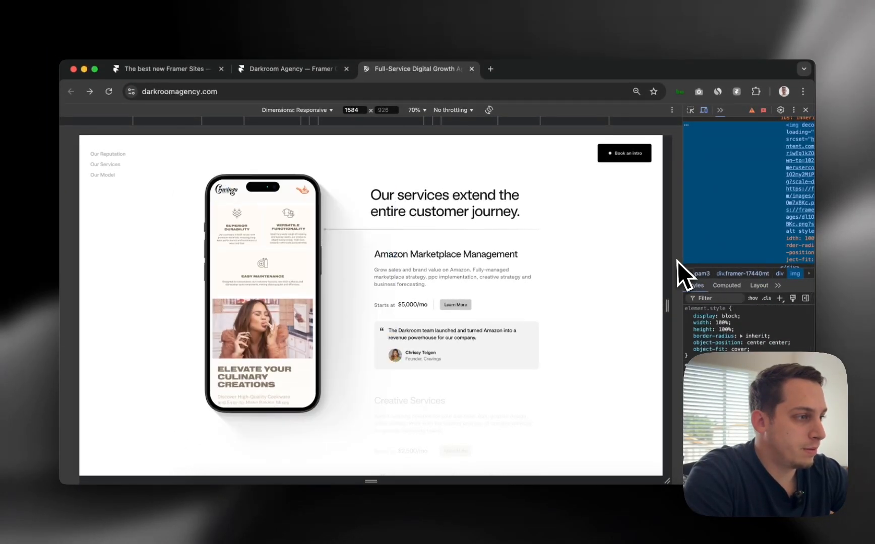
scroll(771, 259, left, 5)
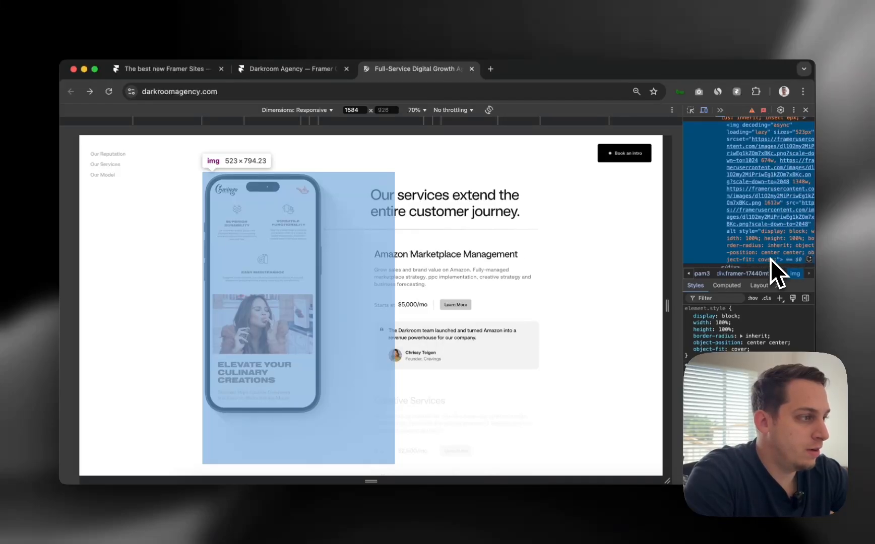
drag(676, 262, 496, 257)
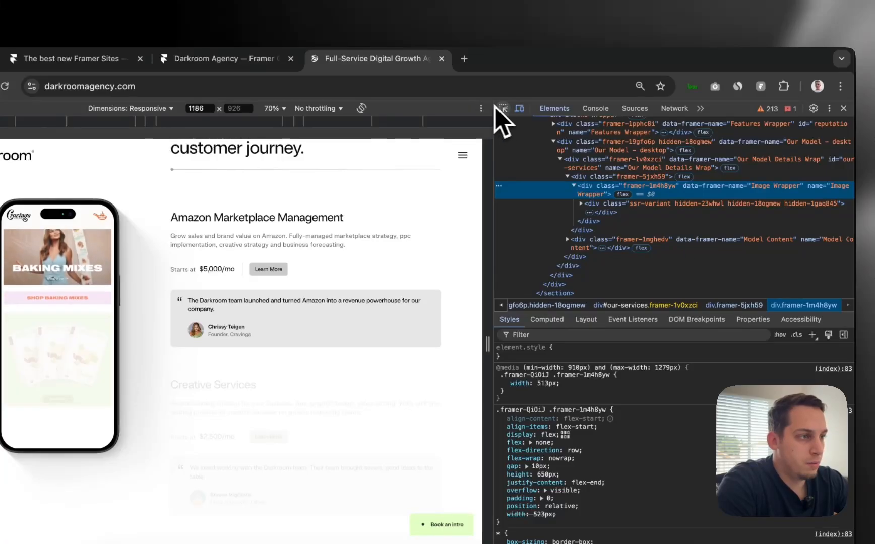
click(503, 108)
click(108, 302)
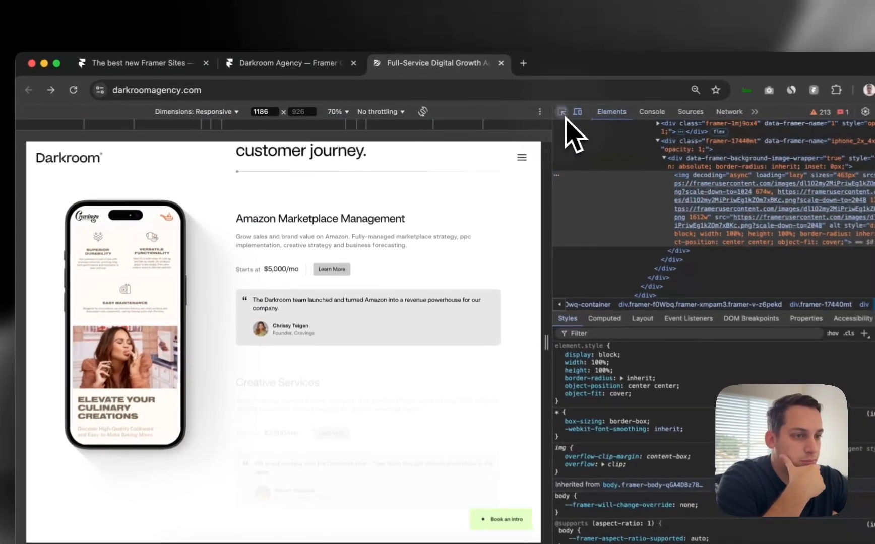
Pick the phone mockup's 255 × 551.76 looping video element
click(562, 114)
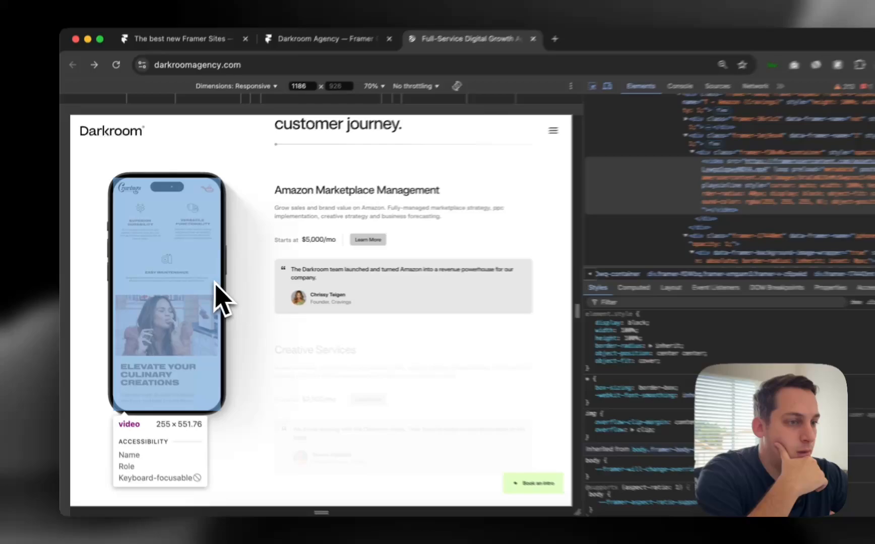
click(200, 284)
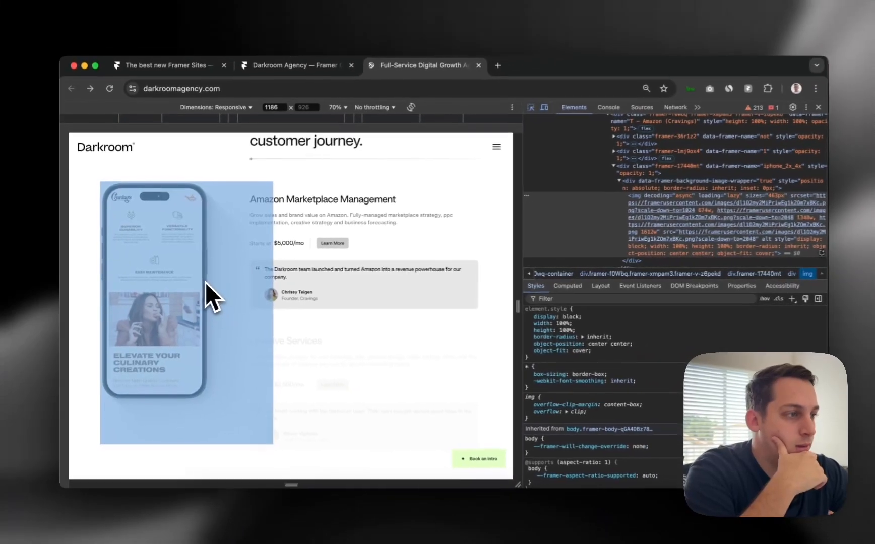
key(super+shift+c)
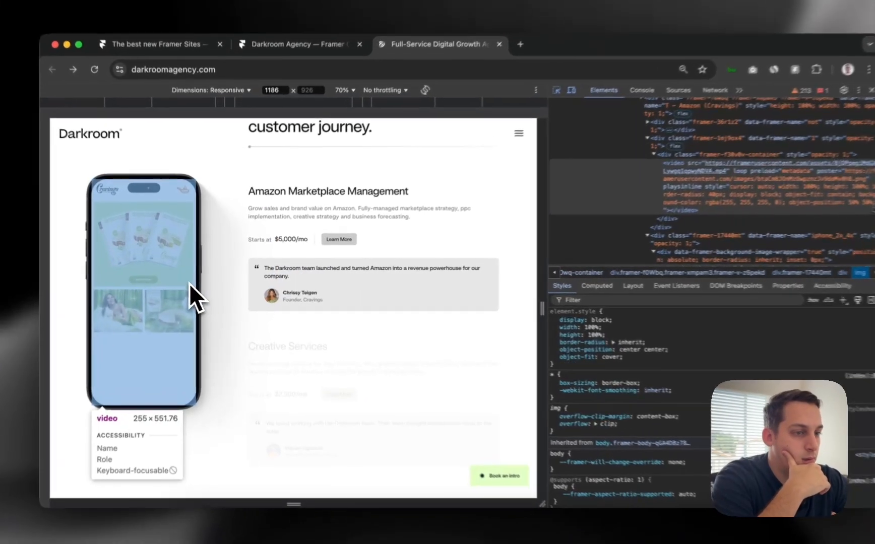
click(190, 284)
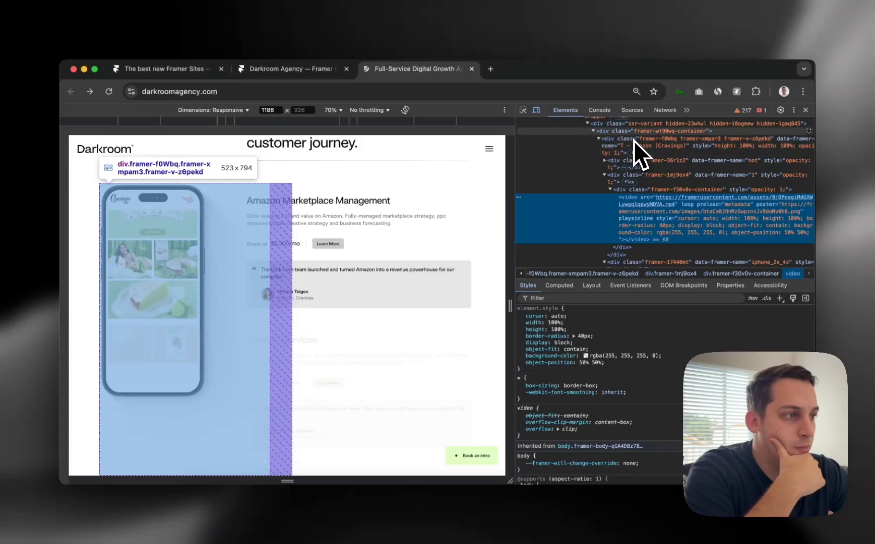
scroll(633, 136, up, 3)
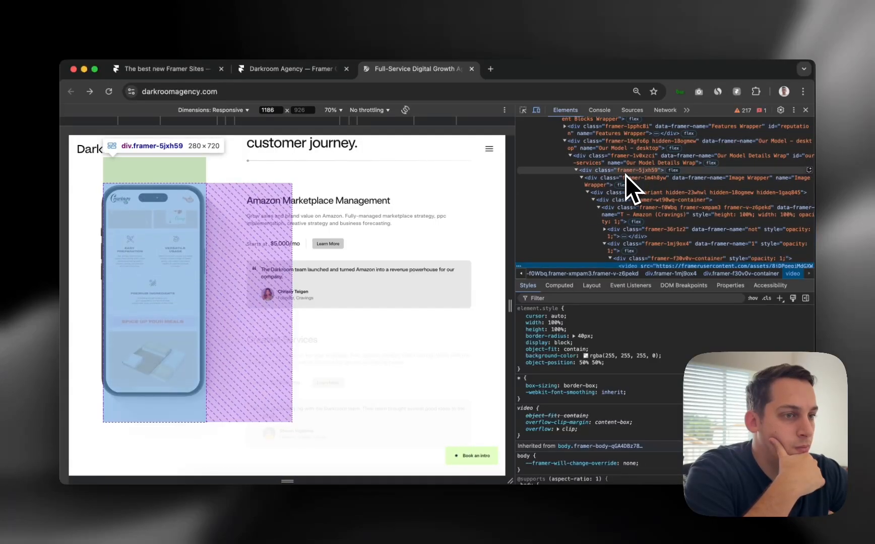
scroll(625, 176, down, 4)
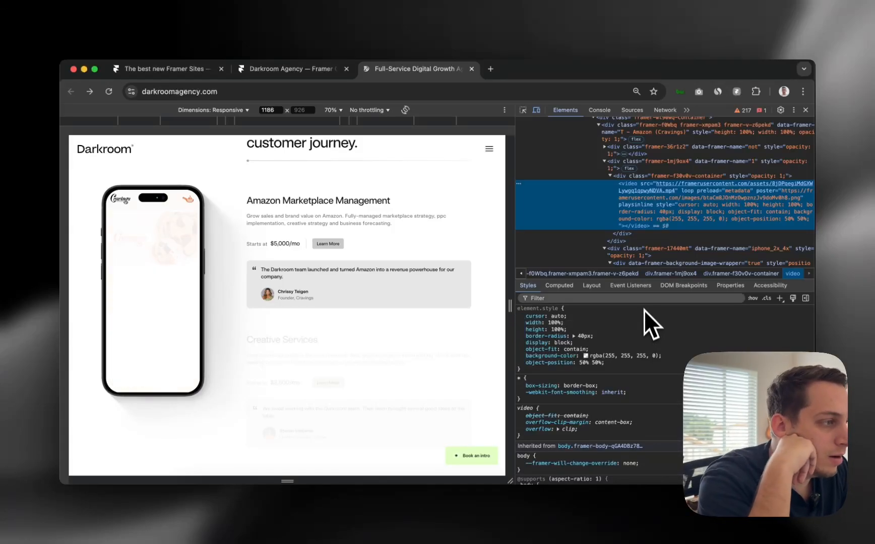
Expand the parent divs to reveal the video container and the background-image wrapper
click(610, 176)
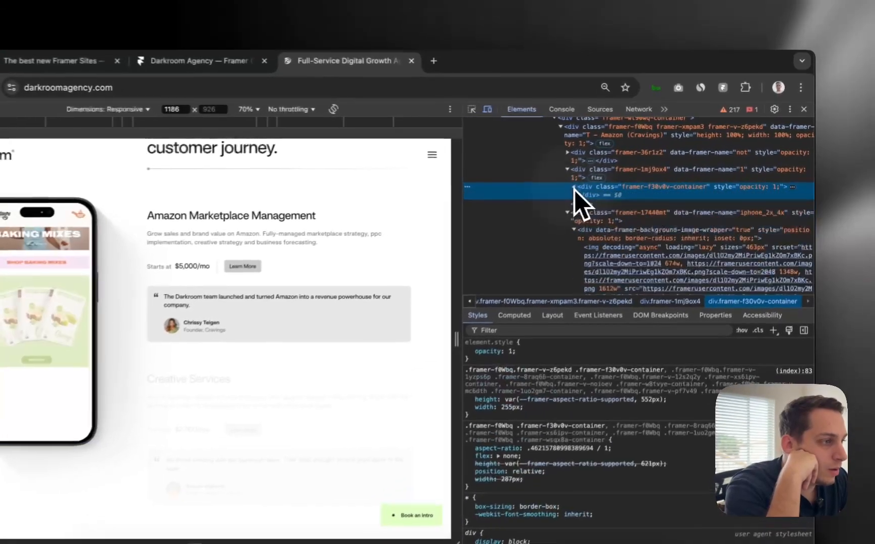
click(573, 187)
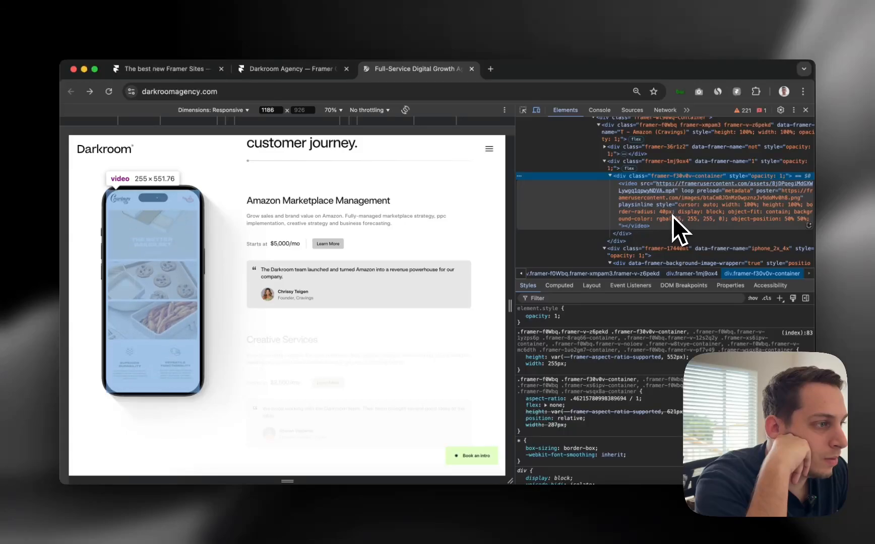
scroll(671, 216, up, 1)
scroll(670, 217, up, 1)
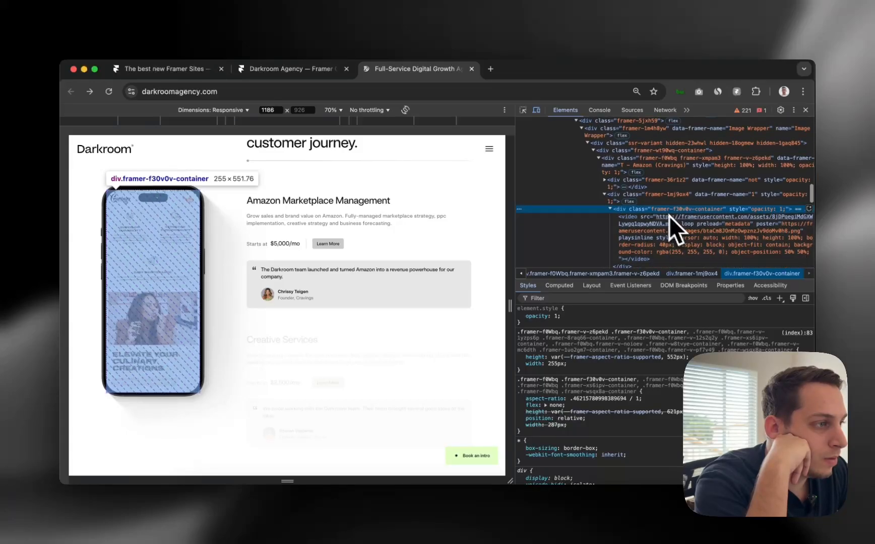
click(605, 180)
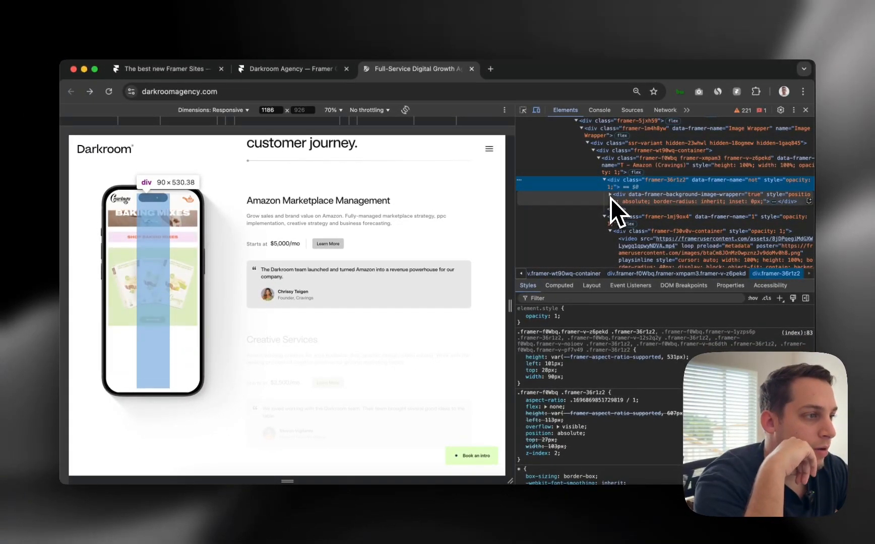
click(610, 199)
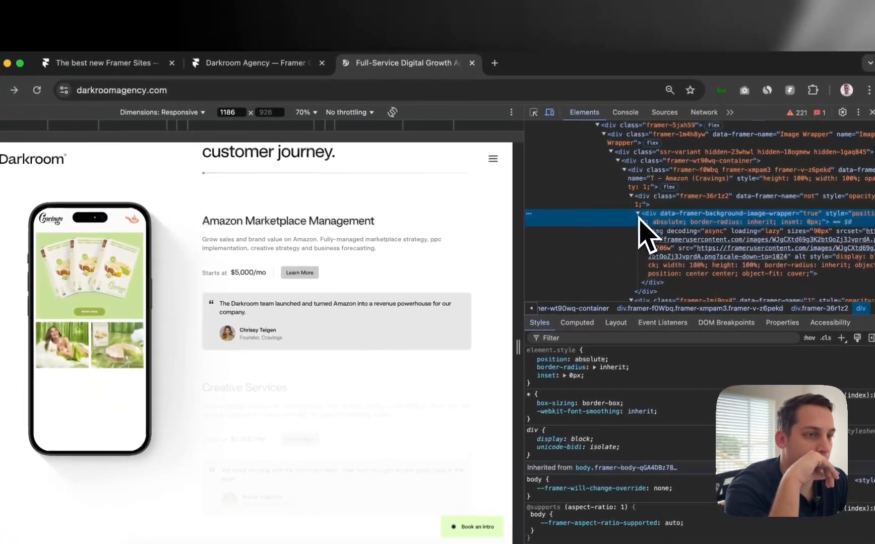
click(638, 216)
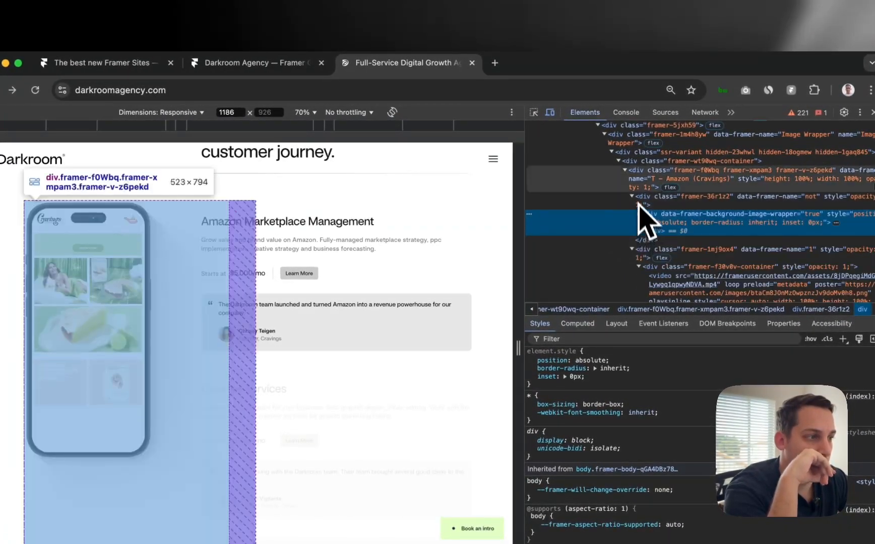
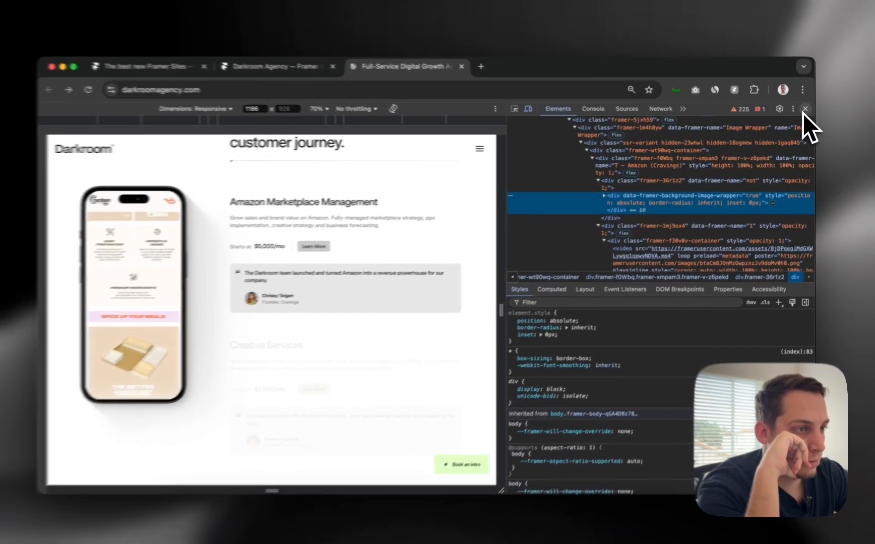
Close DevTools and try generating a QR code for the phone image, then dismiss it
click(805, 111)
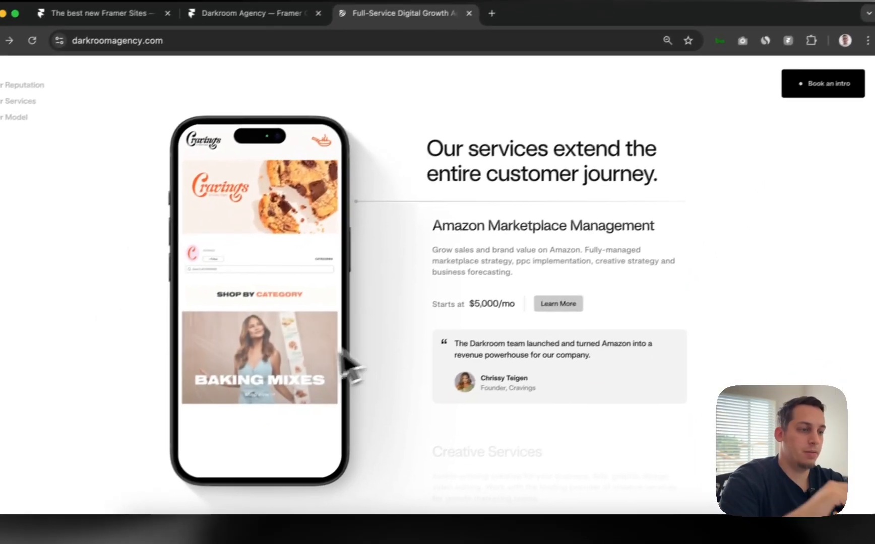
scroll(283, 383, down, 3)
right_click(277, 366)
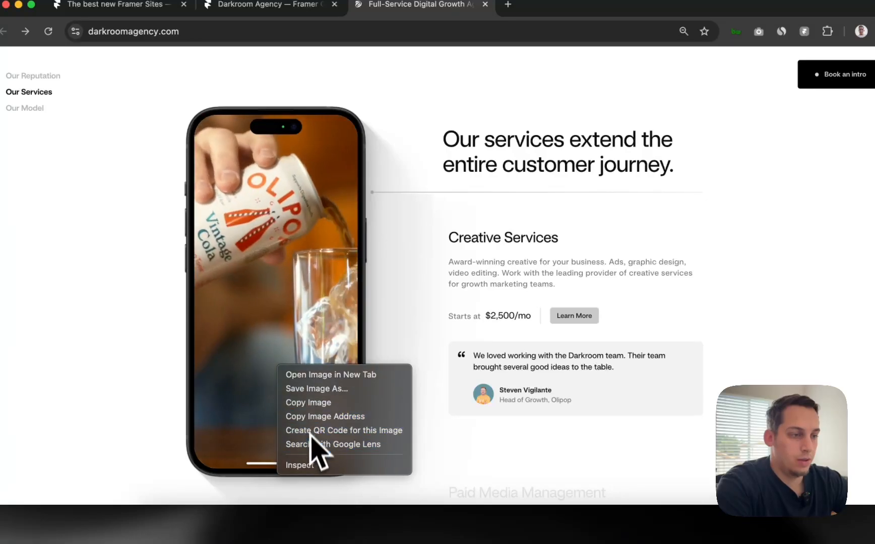
click(308, 430)
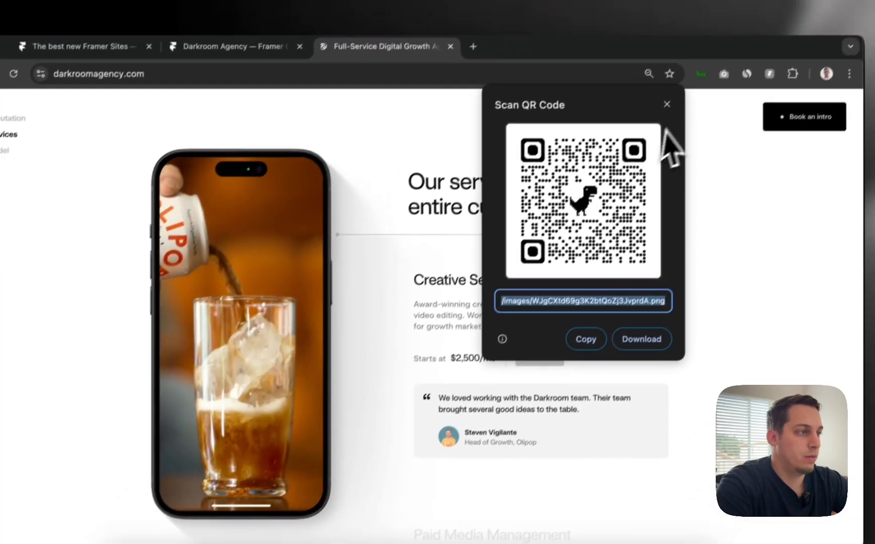
click(701, 62)
Inspect the phone mockup and select its parent wrapper, a centred flex row with 10px gap
right_click(249, 324)
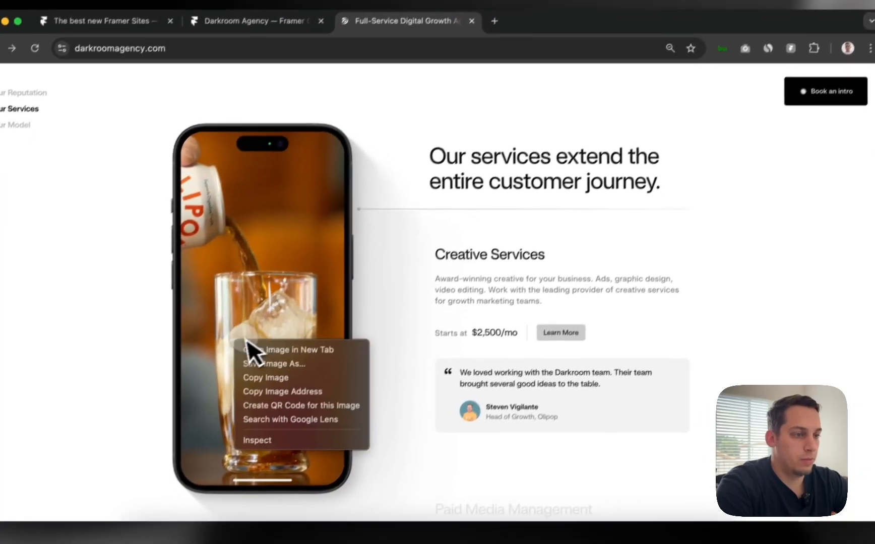
click(282, 428)
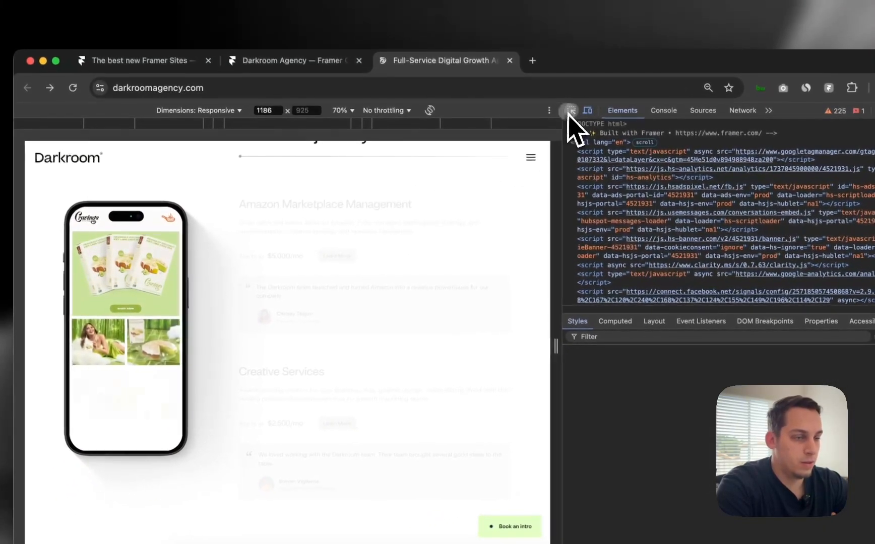
click(473, 120)
click(166, 327)
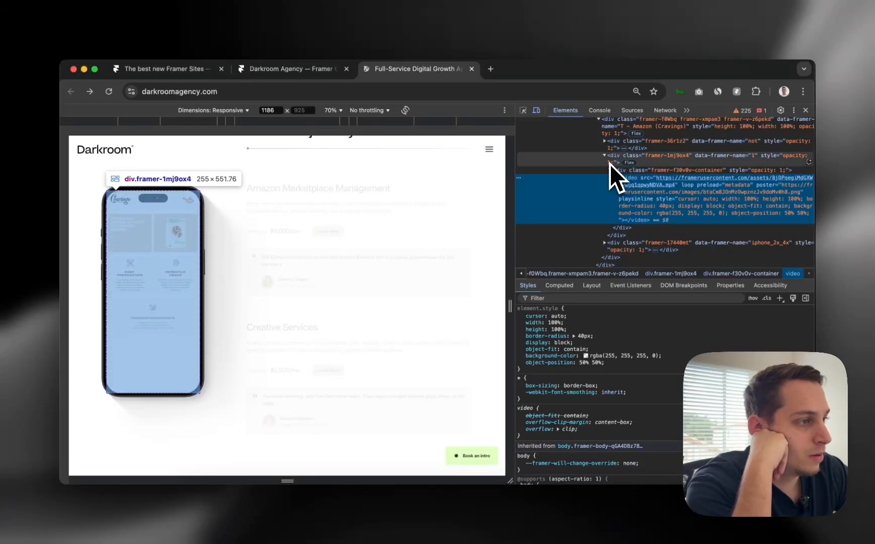
click(615, 170)
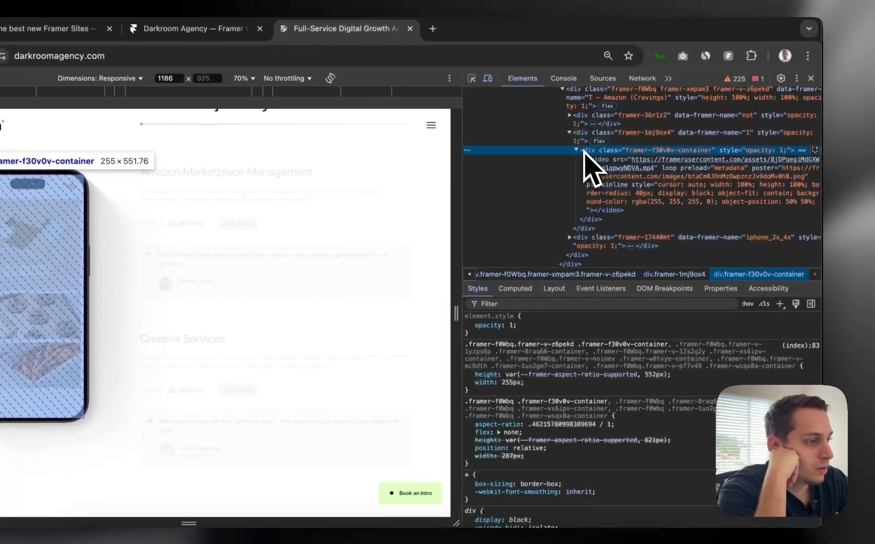
click(580, 141)
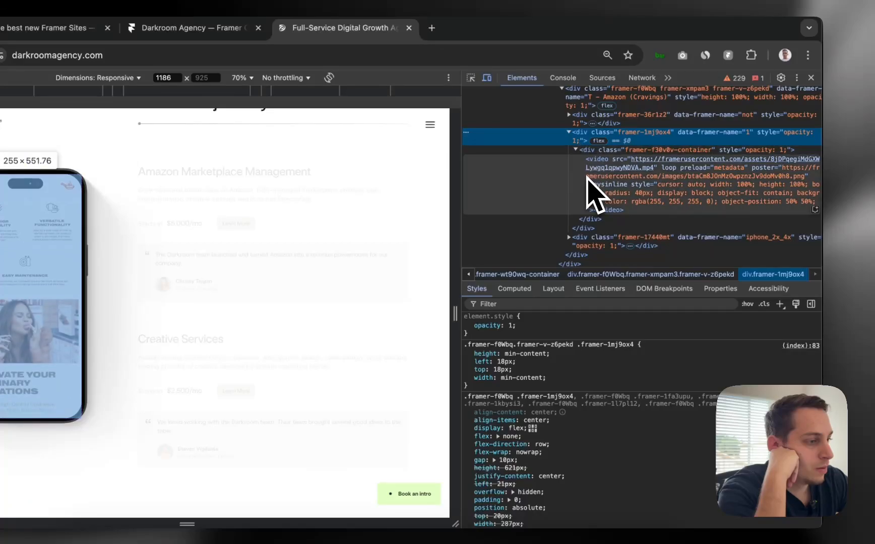
scroll(564, 398, down, 1)
scroll(627, 192, up, 1)
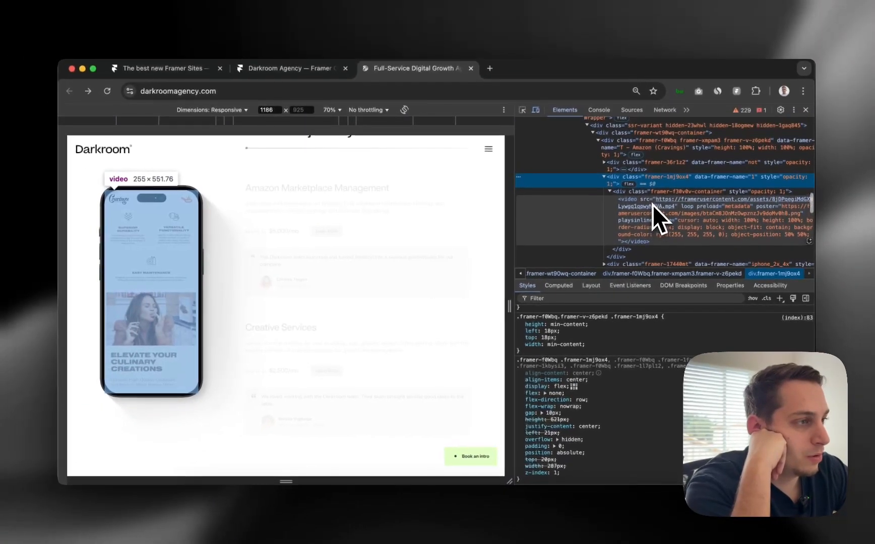
scroll(652, 205, up, 2)
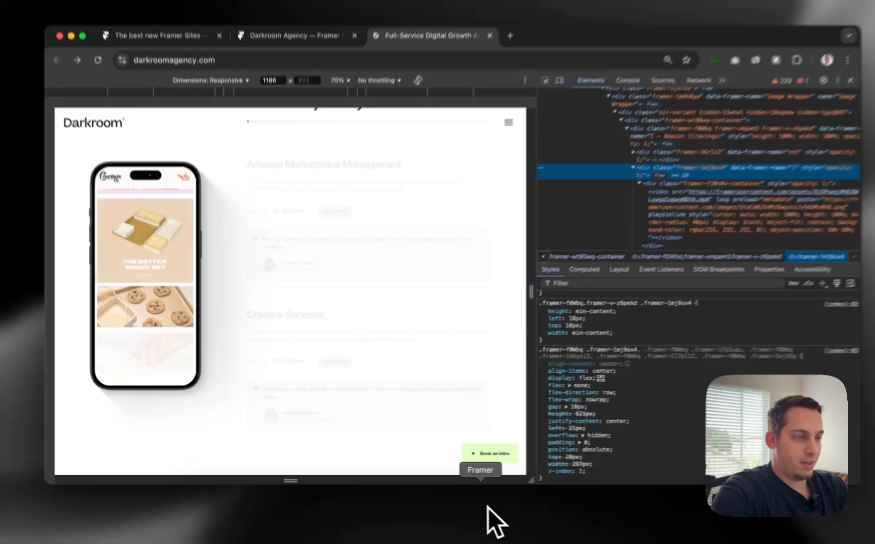
Change the Right stack's Distribute from Center to Start, keeping 10 gap and 30 padding
click(496, 507)
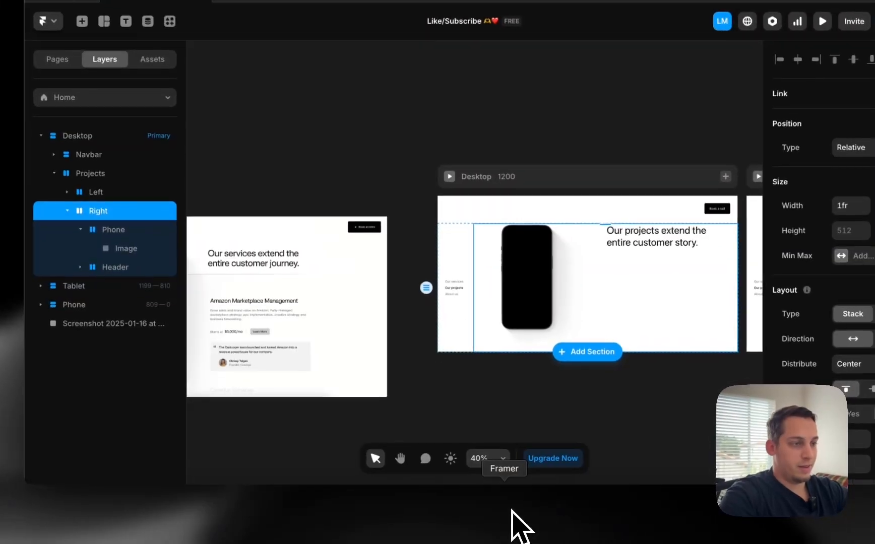
click(499, 293)
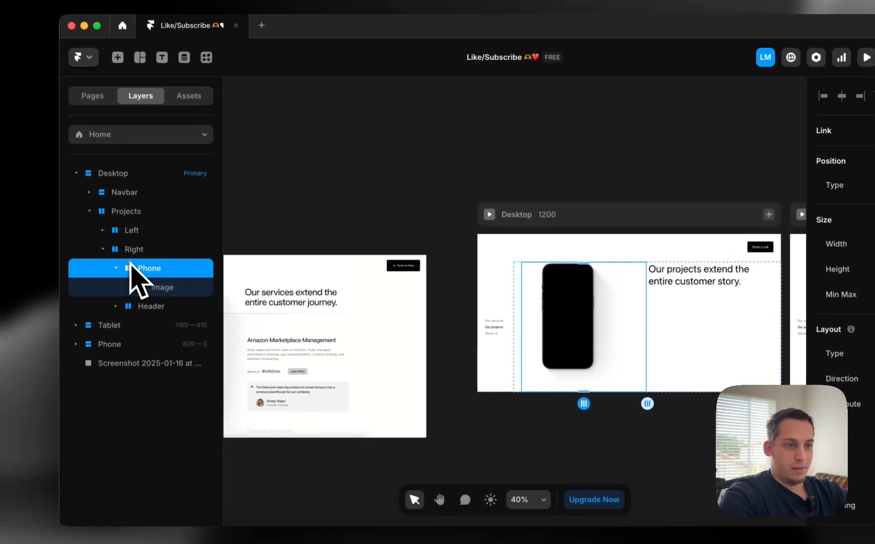
click(92, 213)
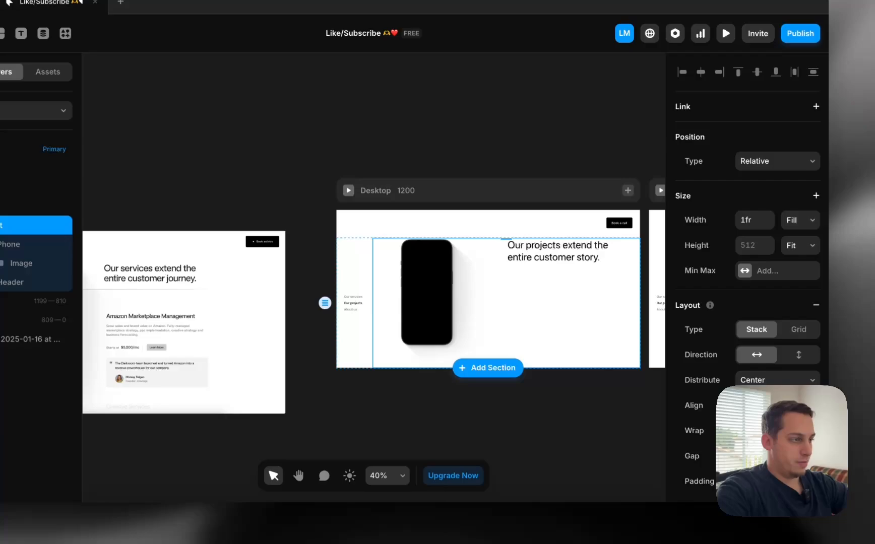
click(766, 379)
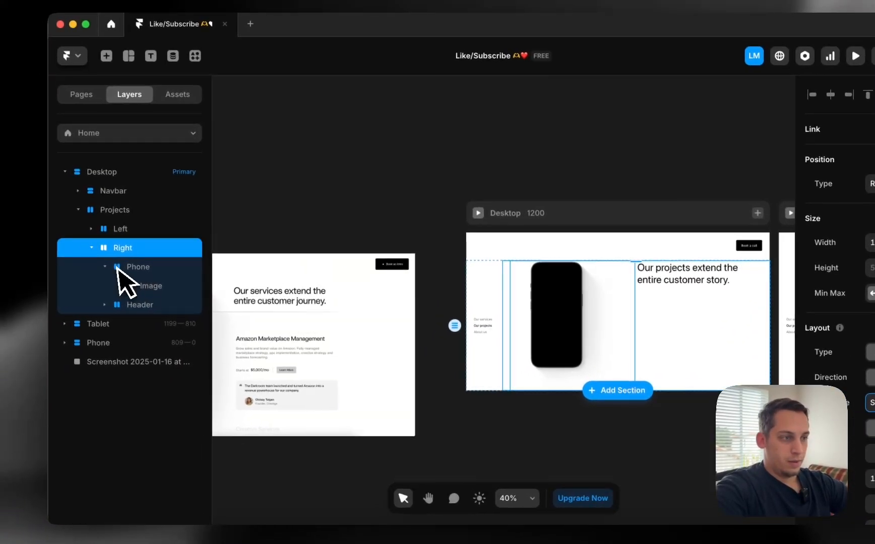
click(8, 243)
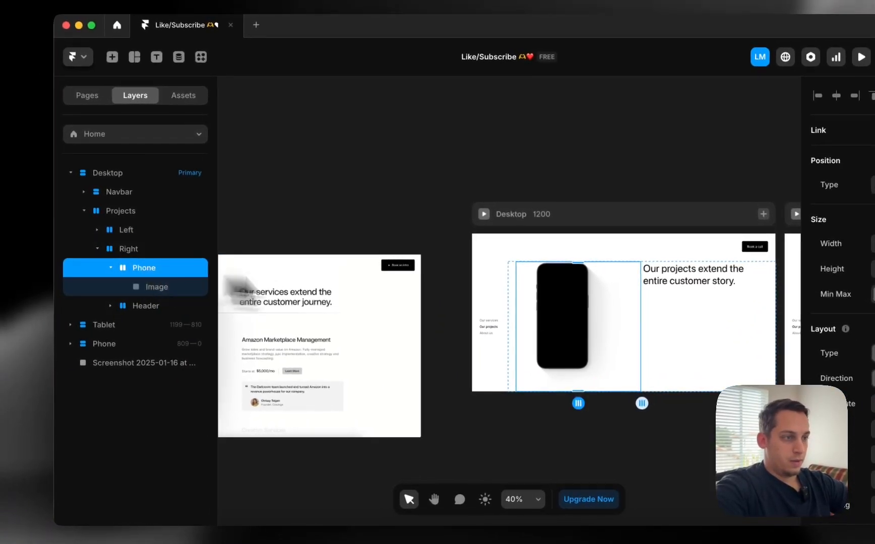
click(529, 348)
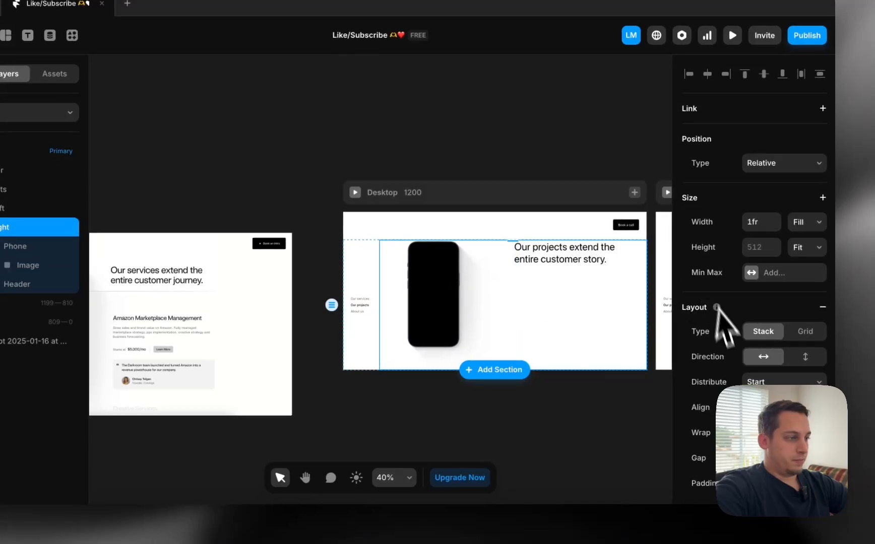
scroll(726, 327, down, 3)
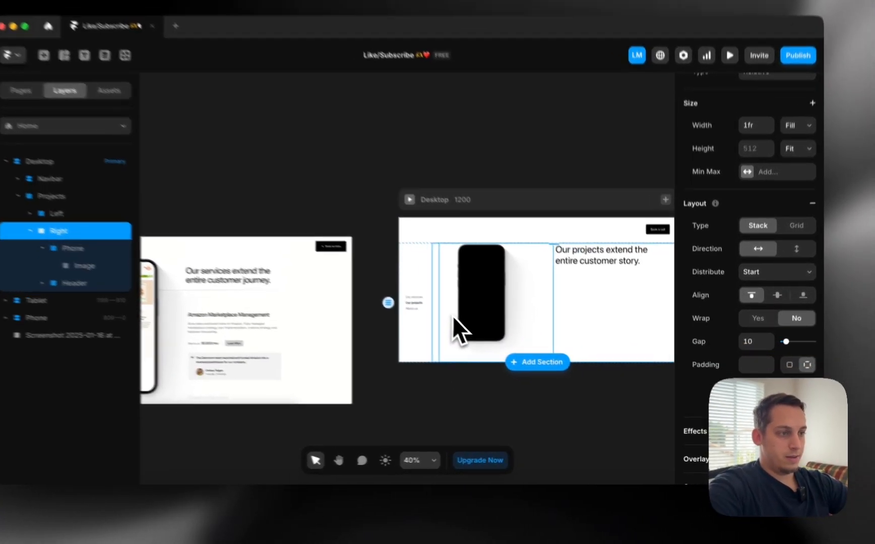
click(449, 331)
click(411, 312)
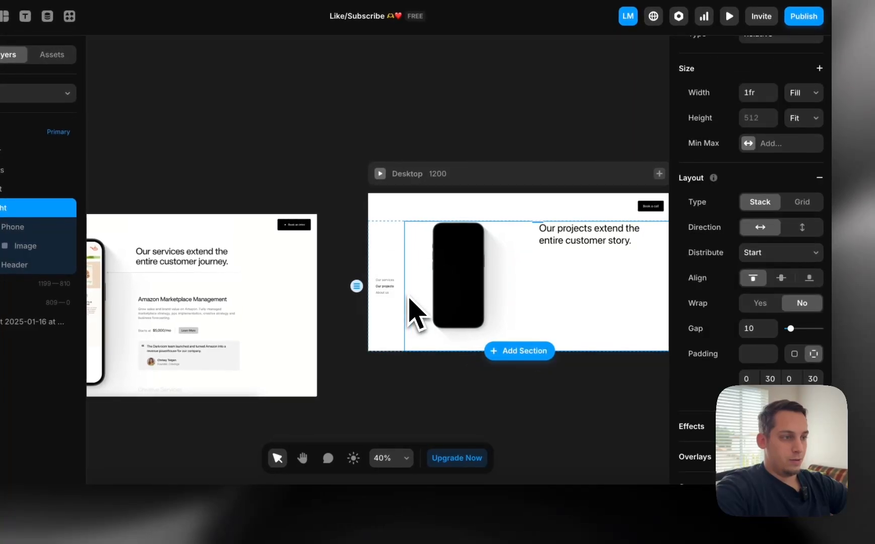
click(486, 303)
click(385, 398)
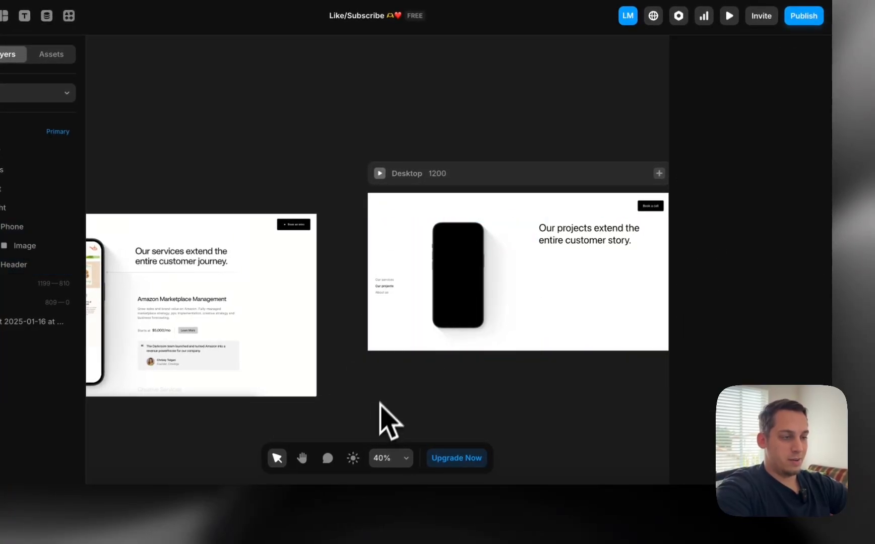
scroll(382, 404, down, 2)
Draw a new frame below the Desktop page and fill it bright cyan #47D4FF
key(f)
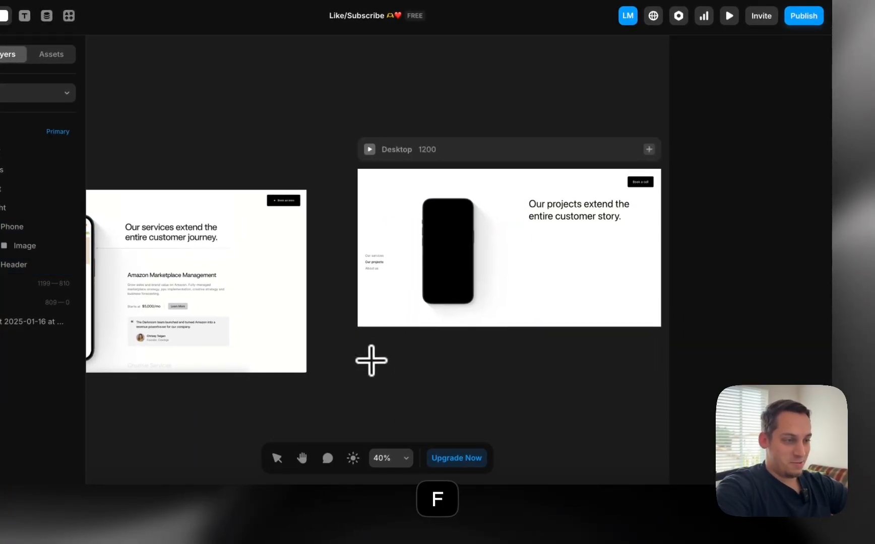
drag(368, 355, 425, 453)
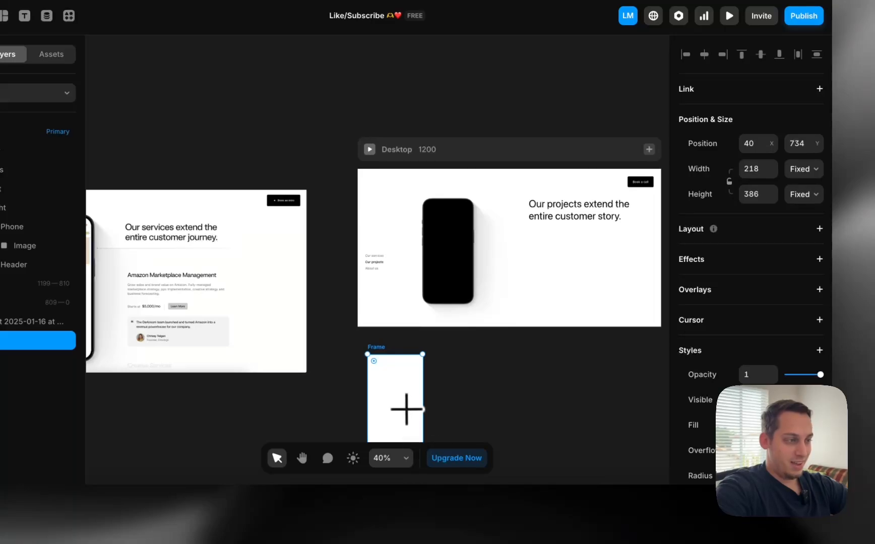
click(819, 425)
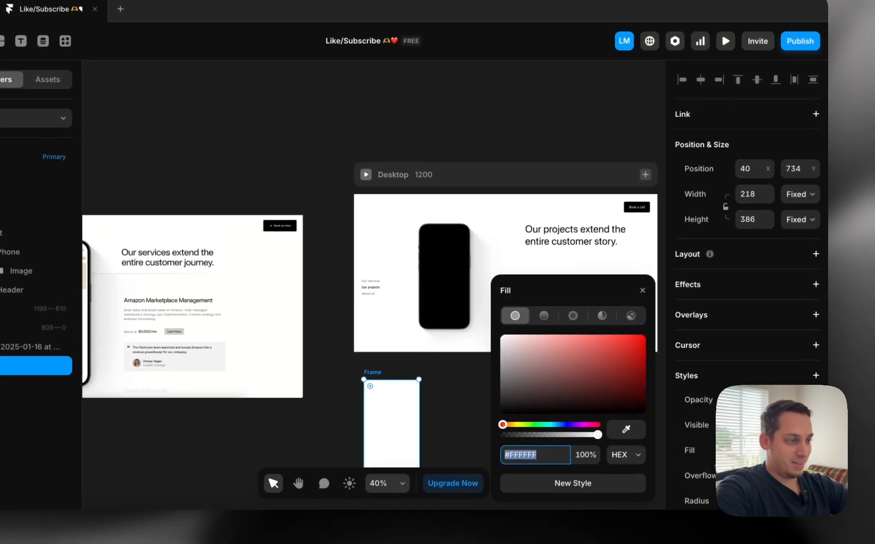
click(554, 426)
drag(562, 386, 603, 337)
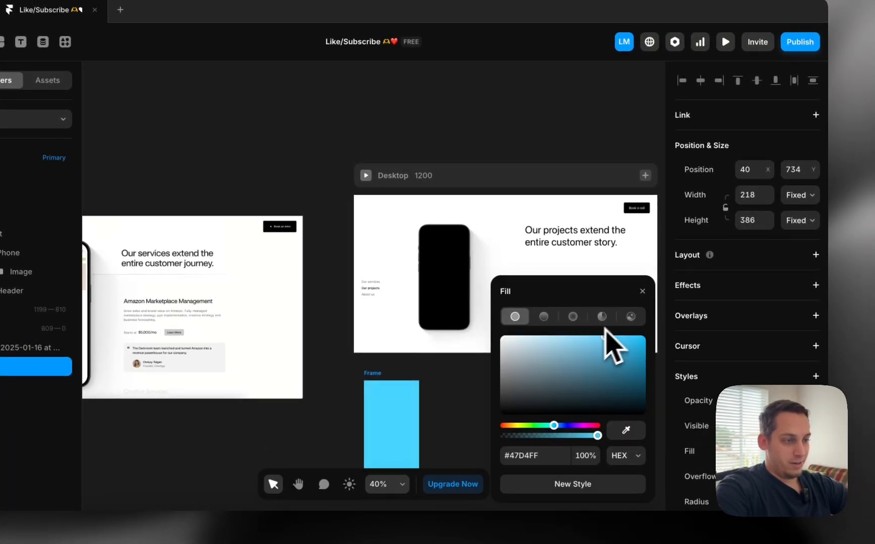
click(491, 385)
Move the cyan frame onto the phone screen and set its corner radius to 30
drag(426, 416, 440, 268)
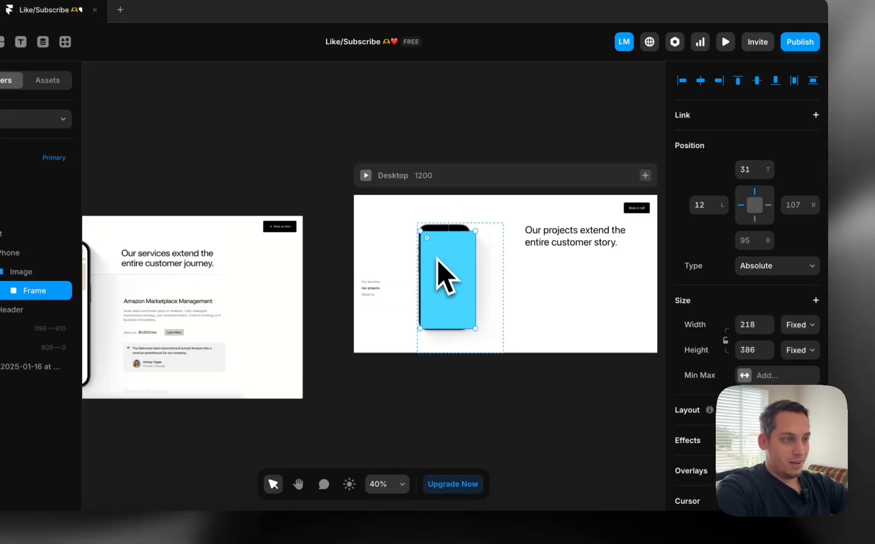
scroll(433, 249, up, 5)
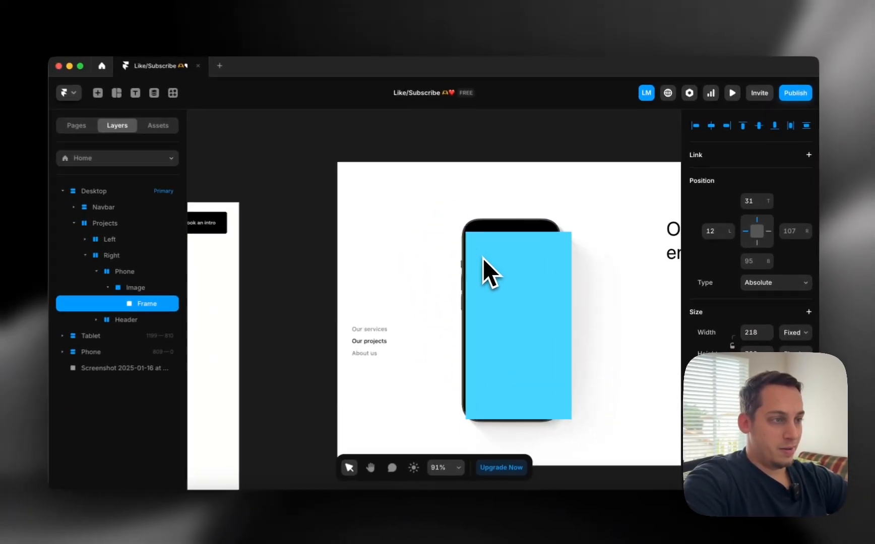
scroll(483, 258, up, 2)
scroll(746, 323, down, 5)
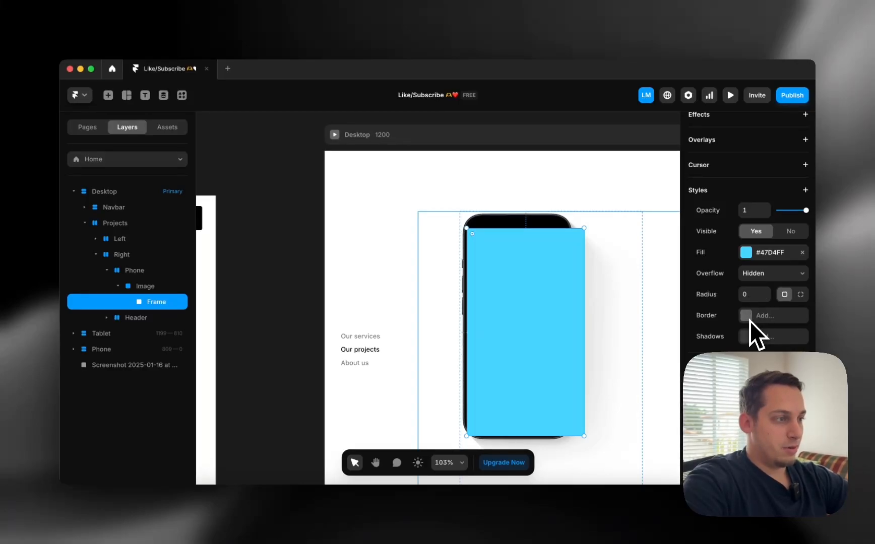
click(745, 295)
key(shift+Down)
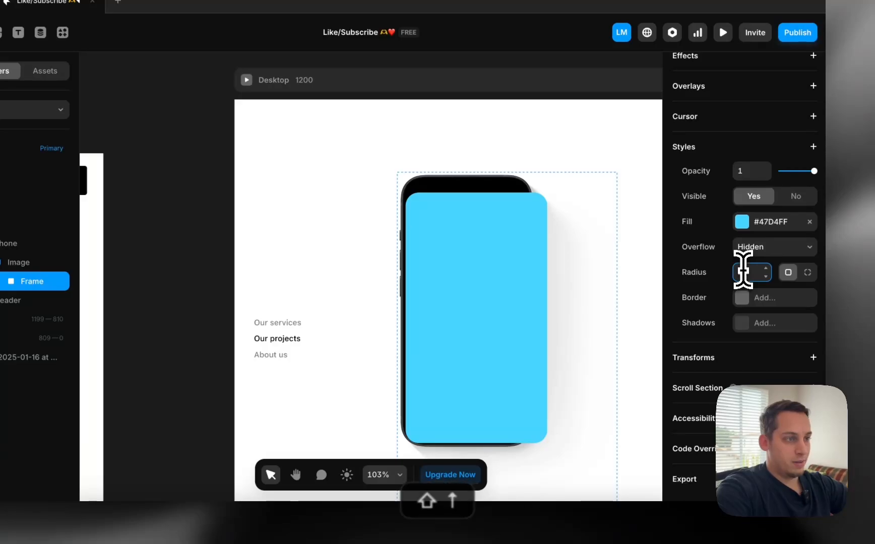
Align and resize the cyan frame to fill the phone screen down to its bottom edge
drag(482, 263, 477, 251)
key(Down)
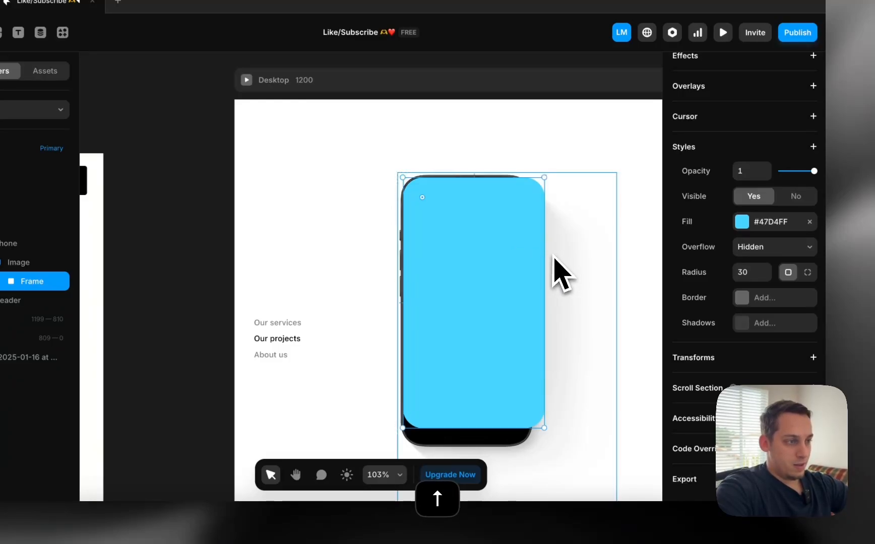
drag(546, 254, 519, 252)
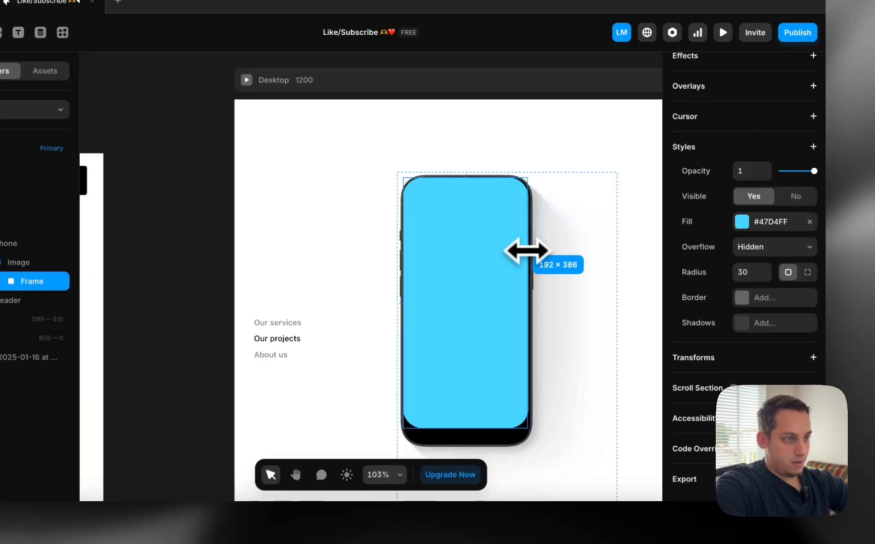
scroll(520, 358, up, 5)
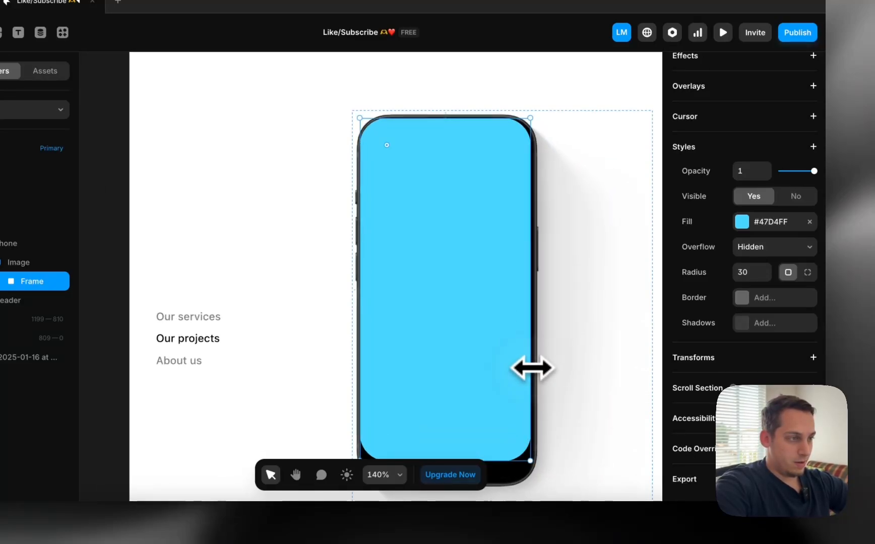
drag(532, 369, 535, 368)
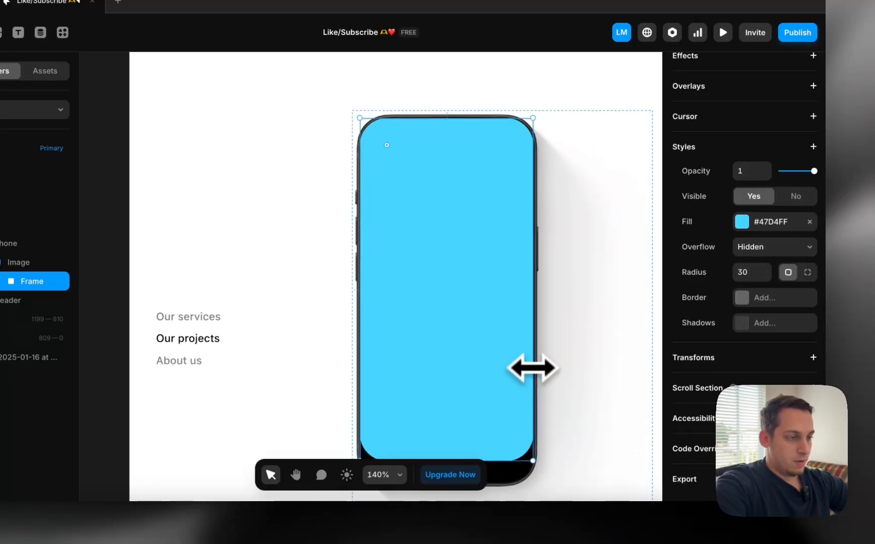
scroll(532, 368, down, 5)
drag(470, 354, 469, 376)
scroll(469, 375, down, 5)
click(454, 451)
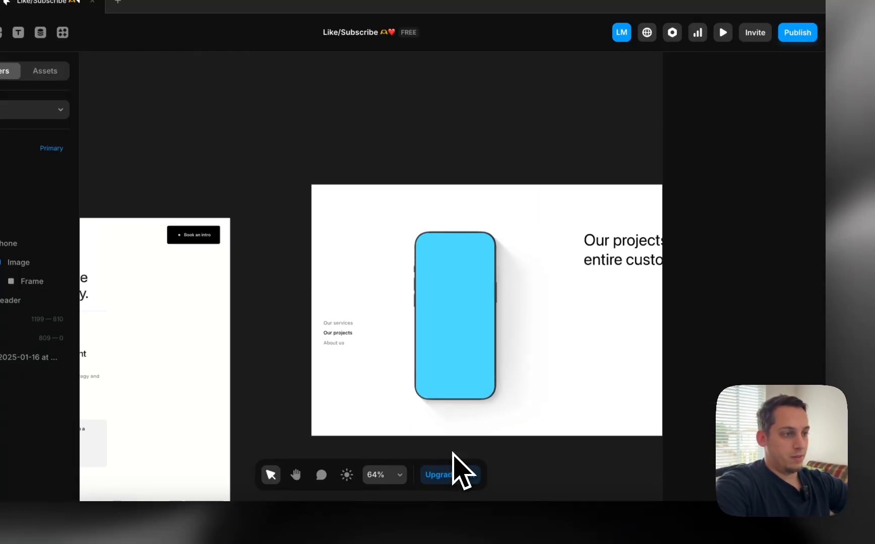
scroll(462, 345, left, 2)
Copy the phone notch image from the Darkroom site and paste it into Framer as image.png
click(247, 530)
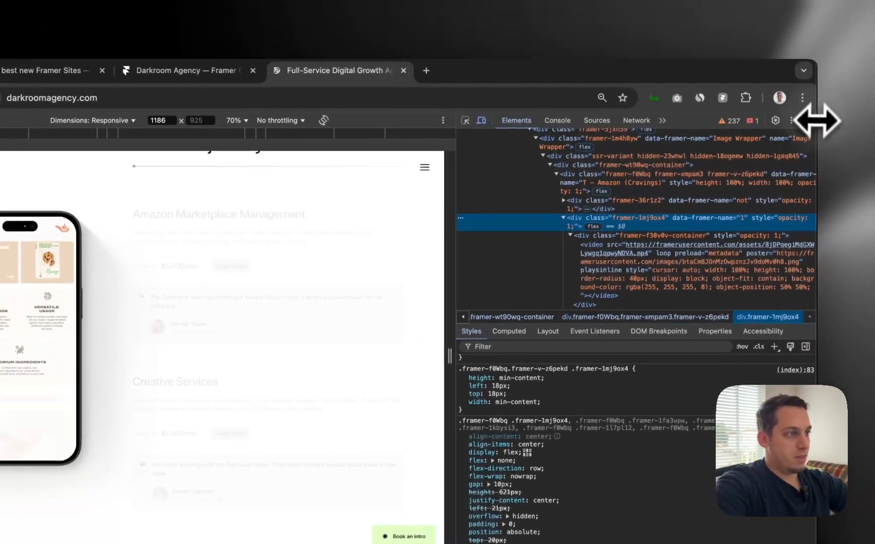
click(808, 120)
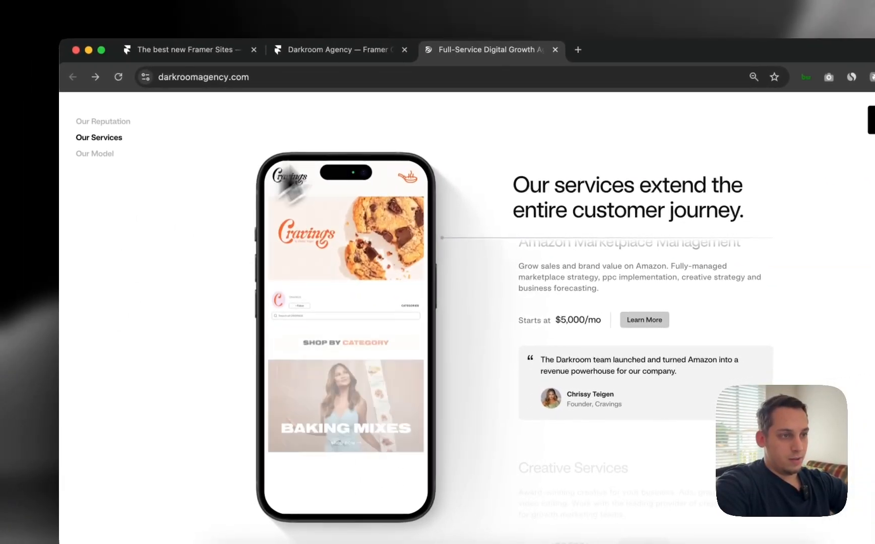
right_click(341, 176)
click(362, 210)
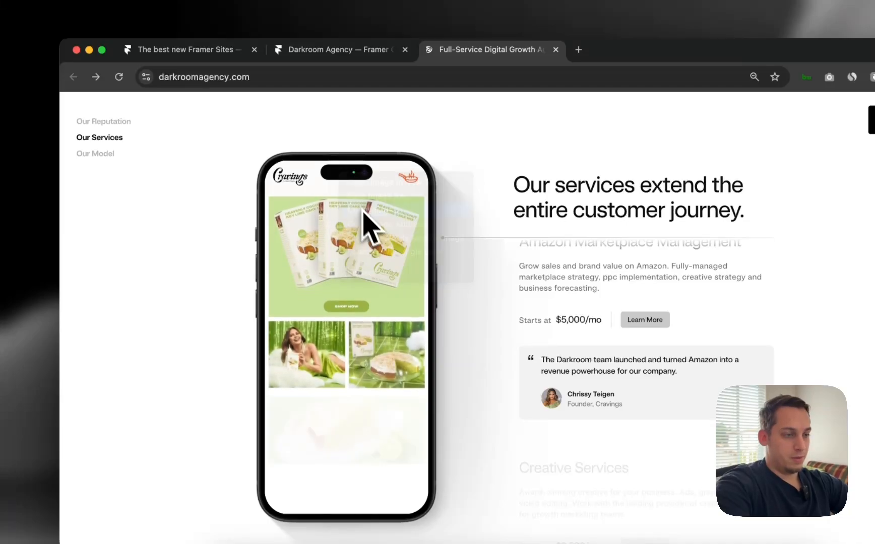
click(439, 523)
key(super+v)
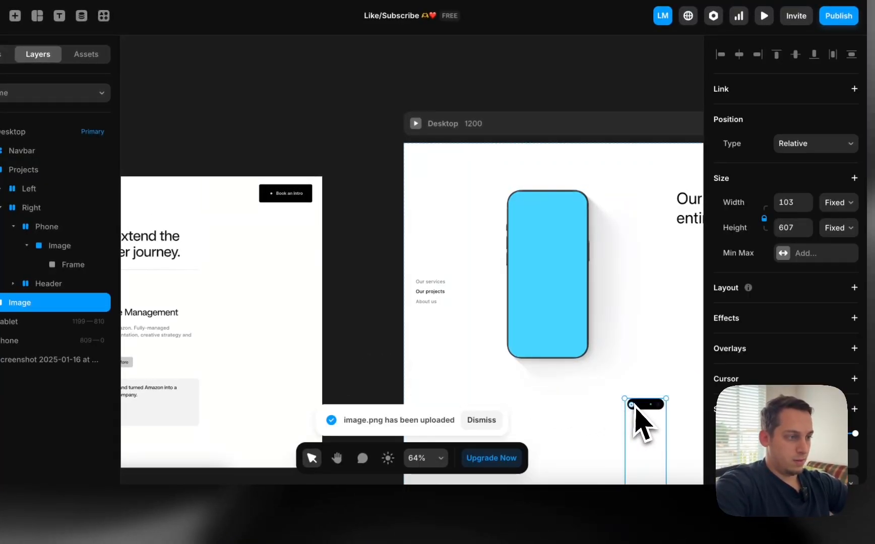
Drag the pasted image onto the blue phone, nest it in the phone's layers and set Top to 0
drag(643, 404, 371, 358)
drag(359, 323, 522, 215)
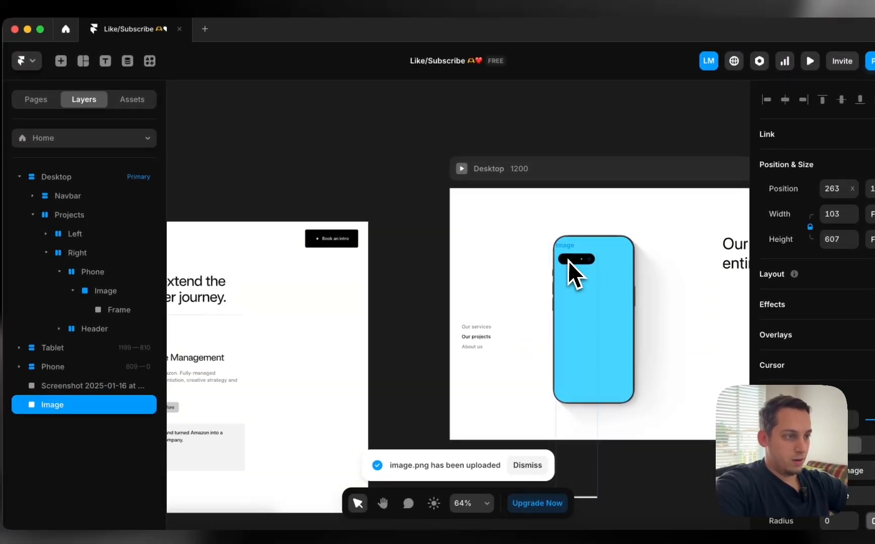
drag(568, 260, 628, 243)
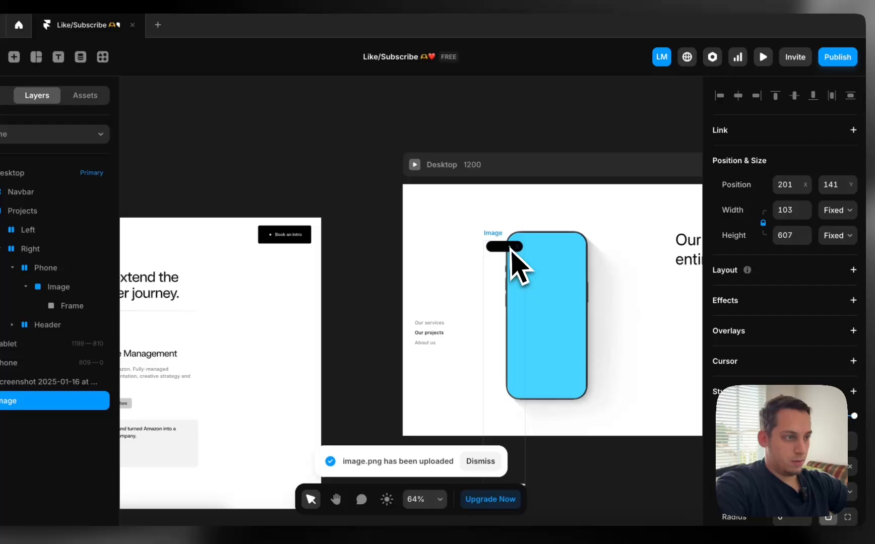
drag(512, 252, 501, 283)
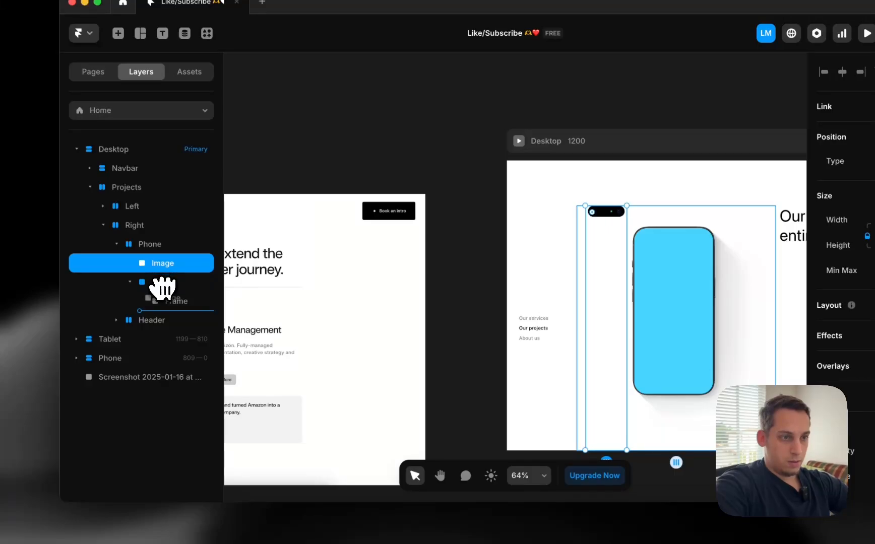
drag(162, 294, 157, 282)
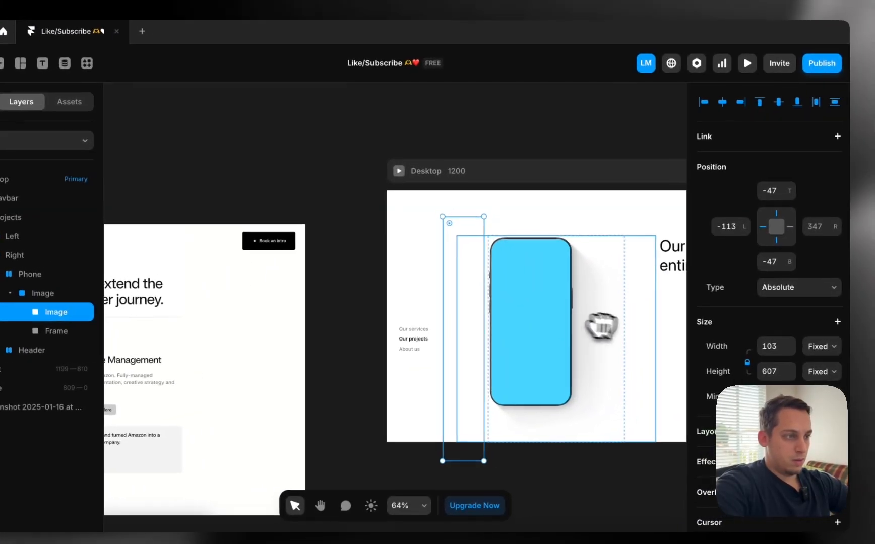
key(shift+Right)
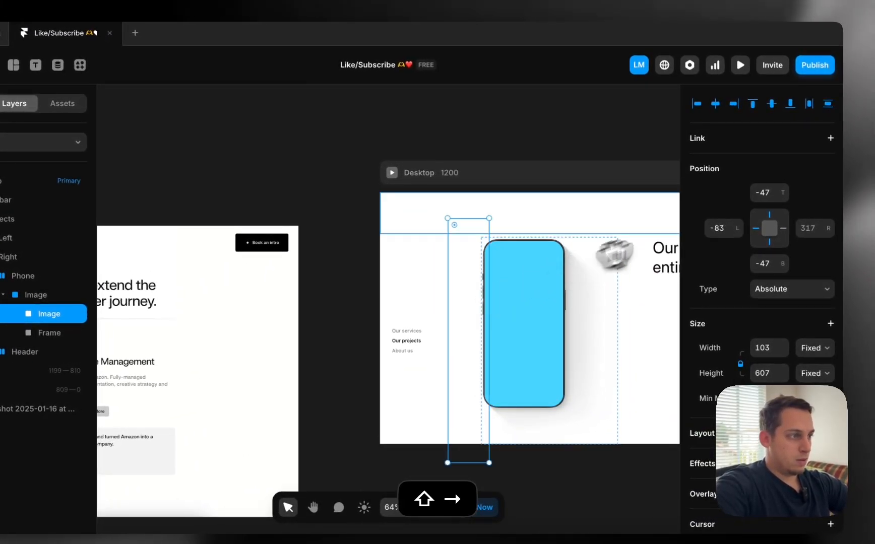
click(767, 193)
text(0)
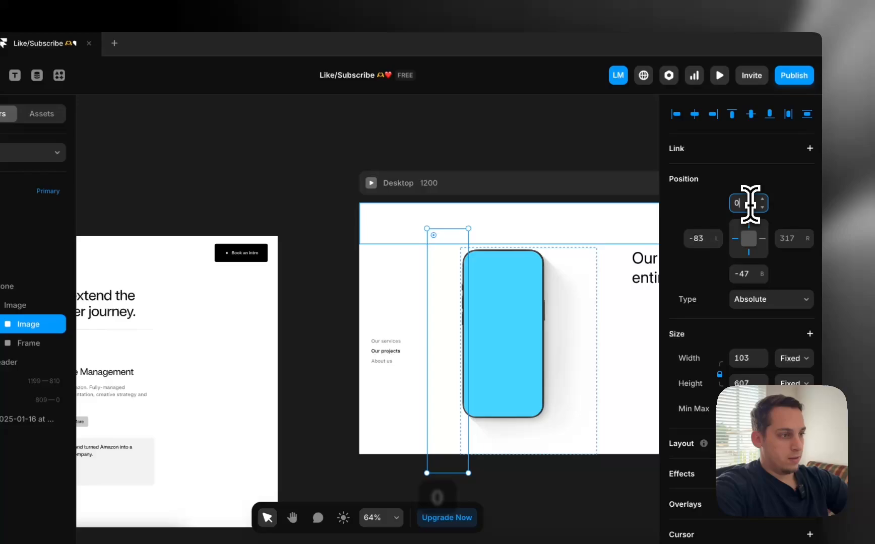
key(Return)
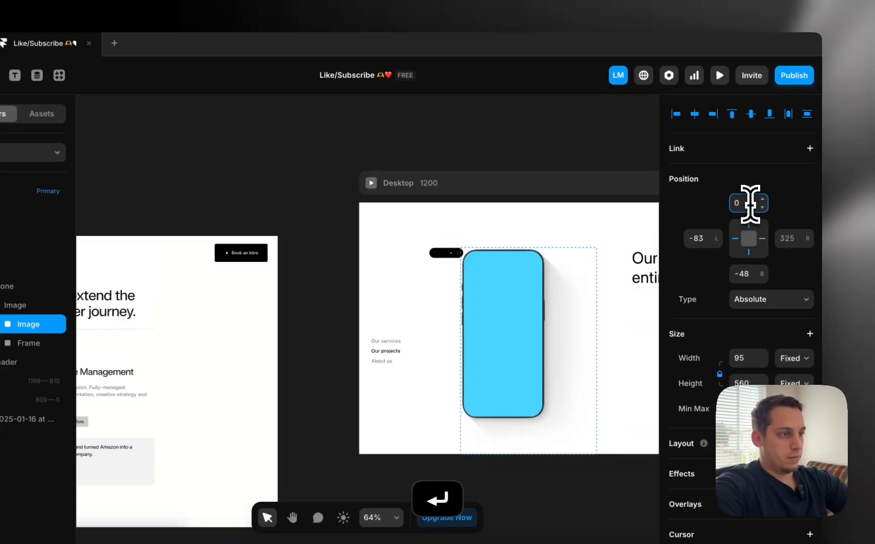
Nest the notch in the phone's Image group, nudge it up and narrow it to 69 wide
drag(444, 259, 485, 272)
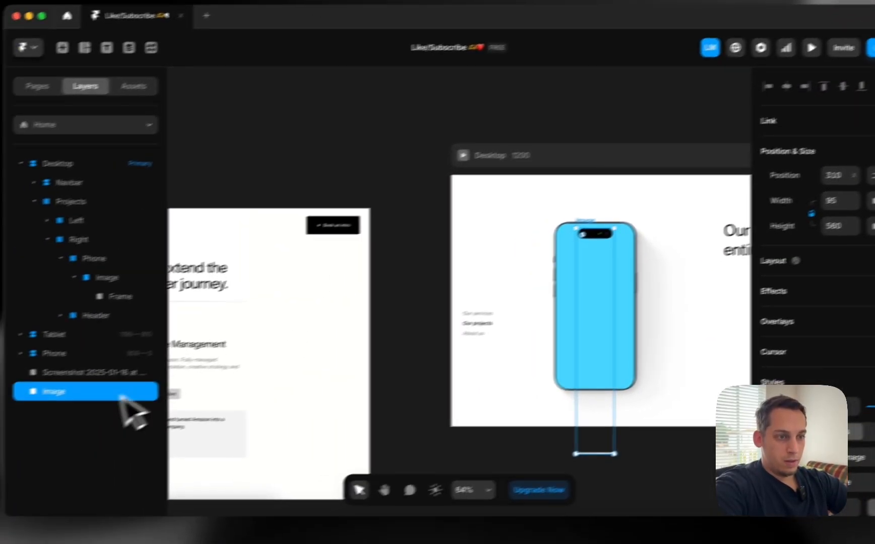
drag(29, 424, 12, 318)
scroll(662, 234, up, 5)
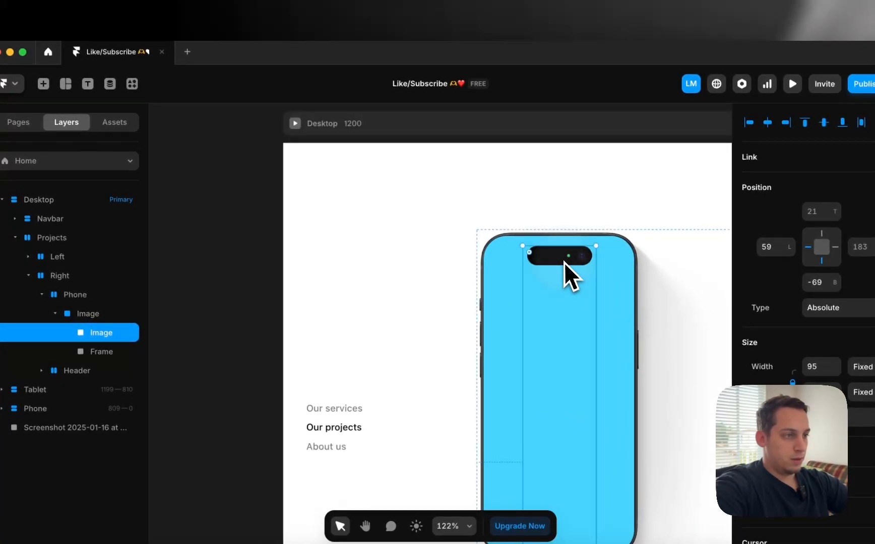
drag(564, 261, 589, 298)
key(super+z)
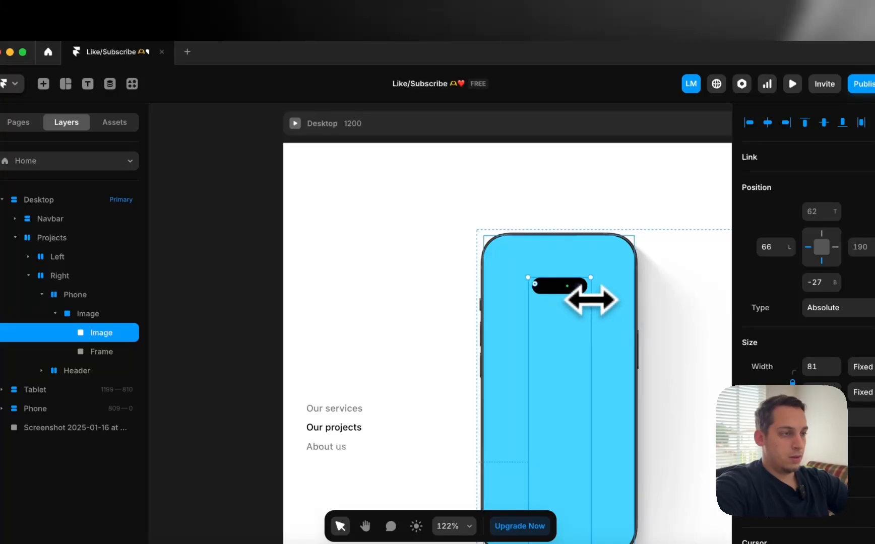
key(shift+Up)
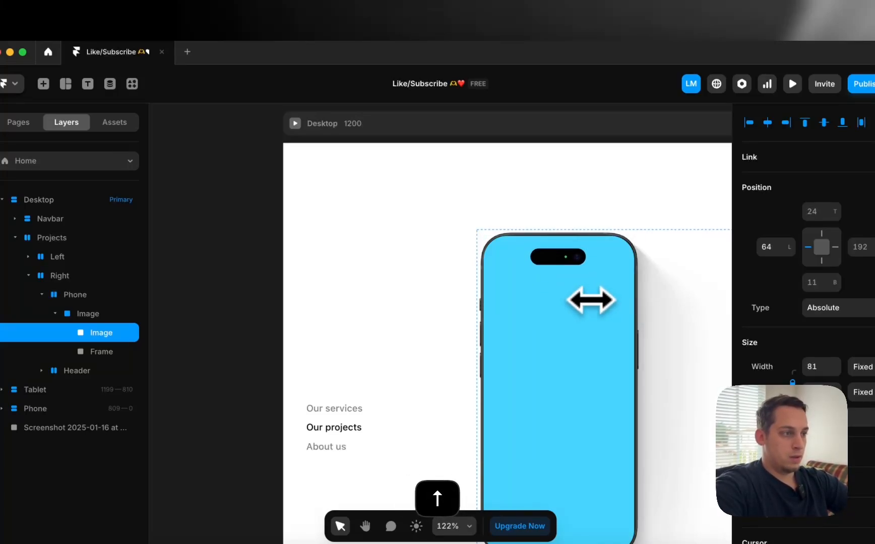
drag(591, 300, 585, 300)
key(shift+Up)
key(shift+Up)
key(shift+Up)
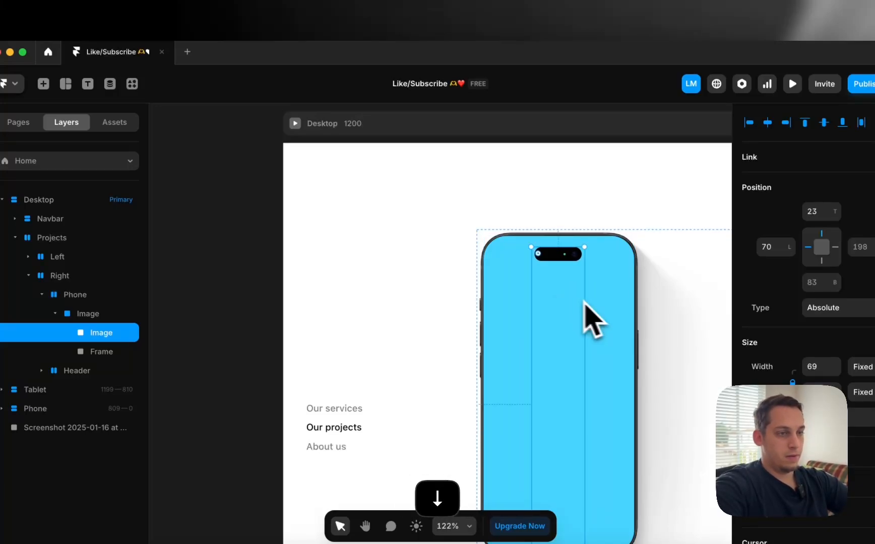
click(264, 231)
click(295, 123)
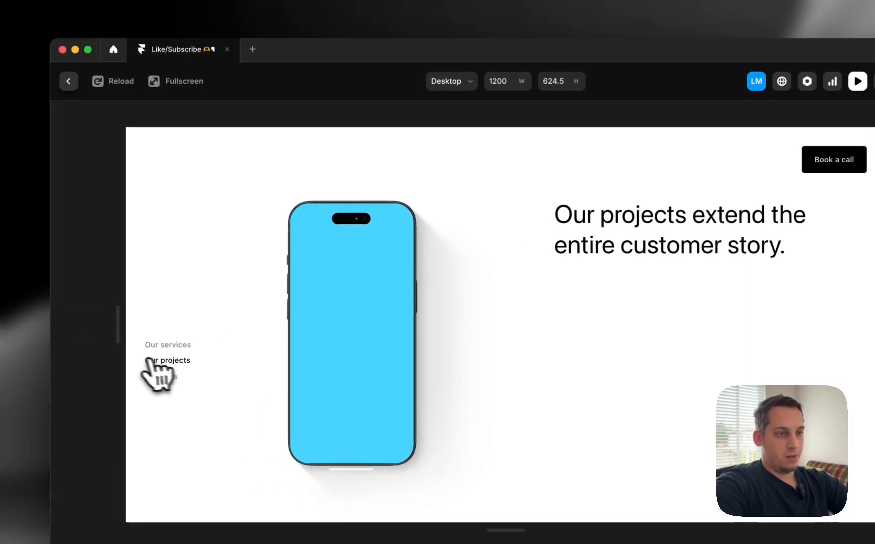
drag(121, 344, 134, 313)
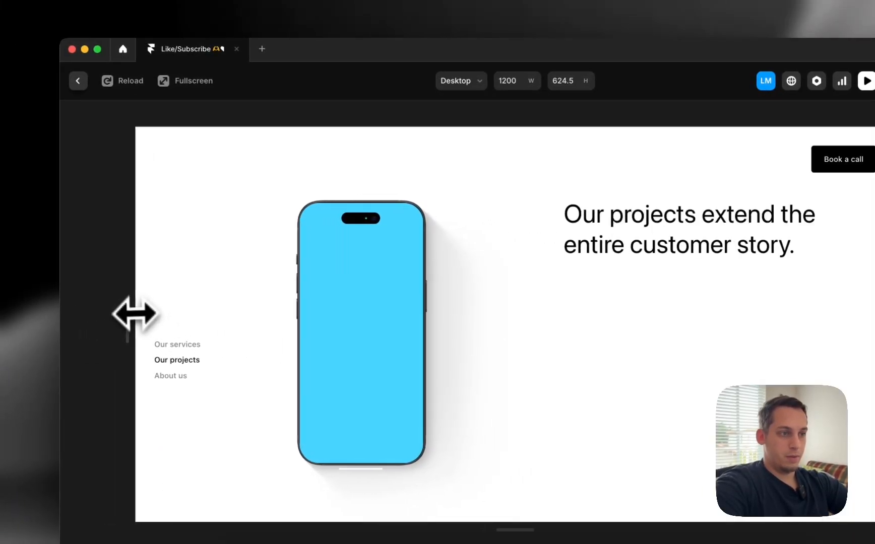
click(79, 81)
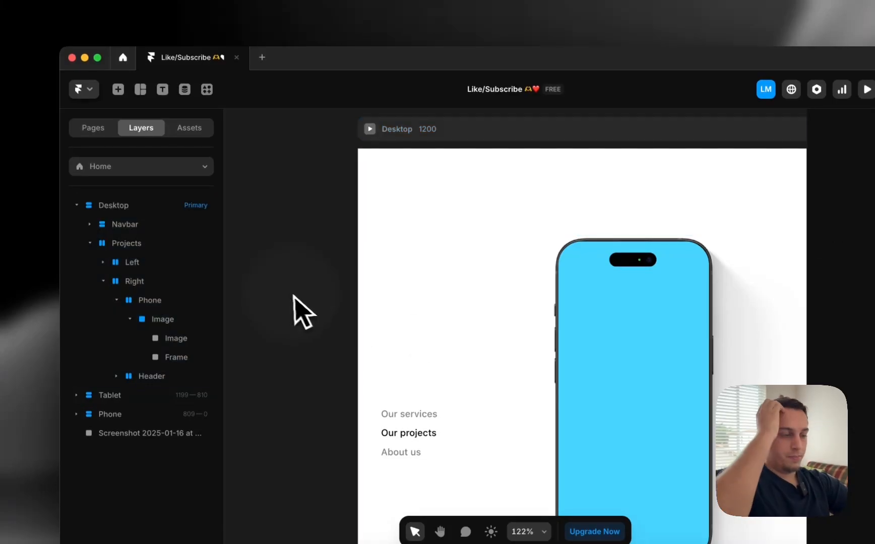
scroll(295, 313, down, 10)
Try a fixed, narrower width on the Phone frame, then undo the width change
click(357, 319)
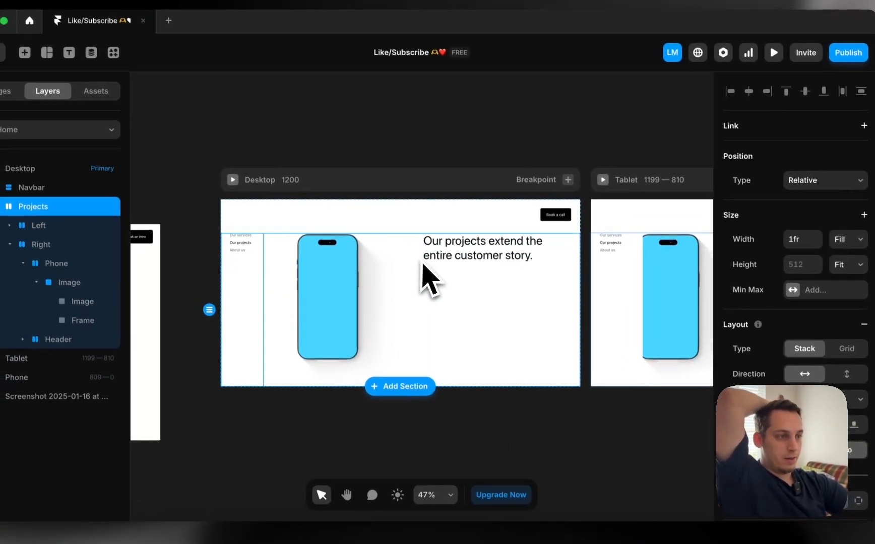
click(373, 249)
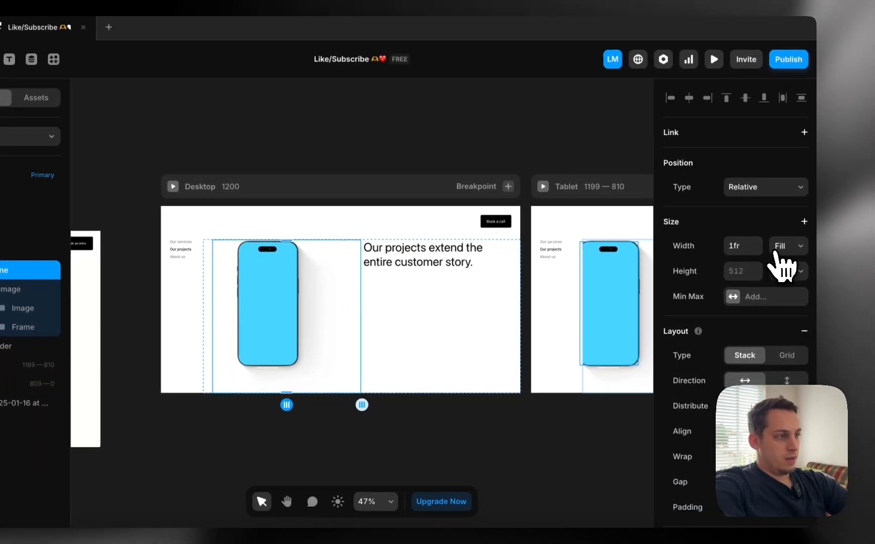
click(843, 242)
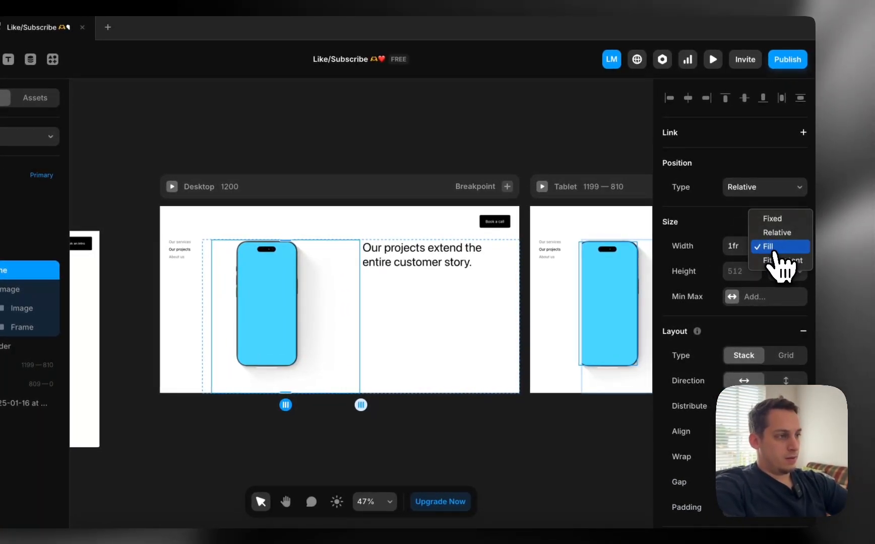
click(779, 220)
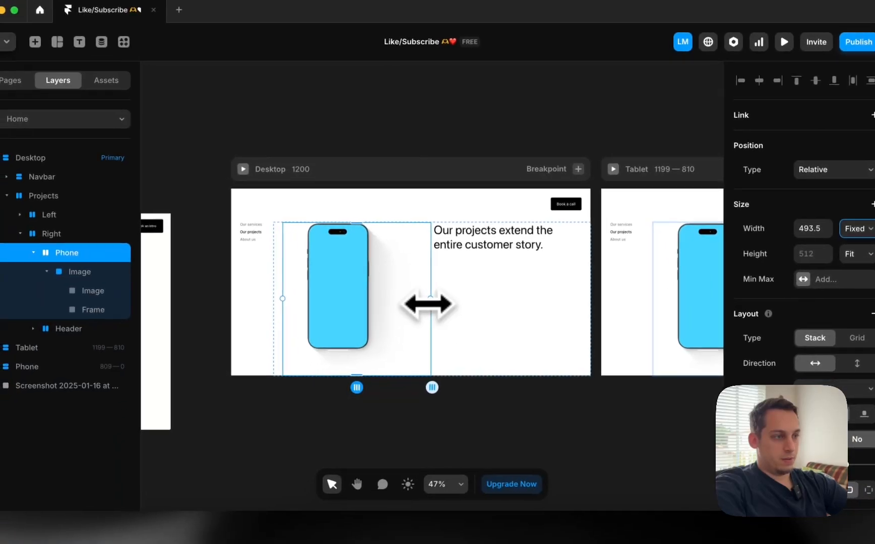
drag(334, 318, 332, 318)
drag(405, 300, 396, 302)
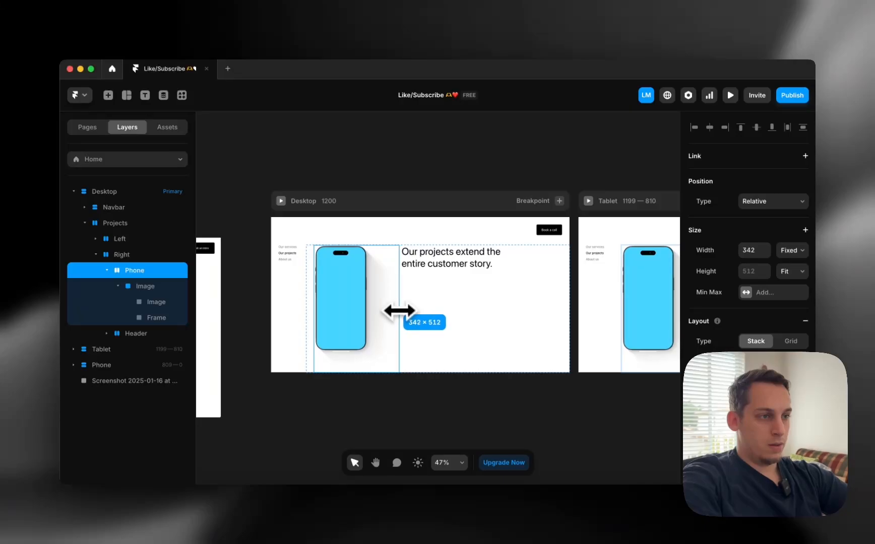
drag(404, 311, 402, 311)
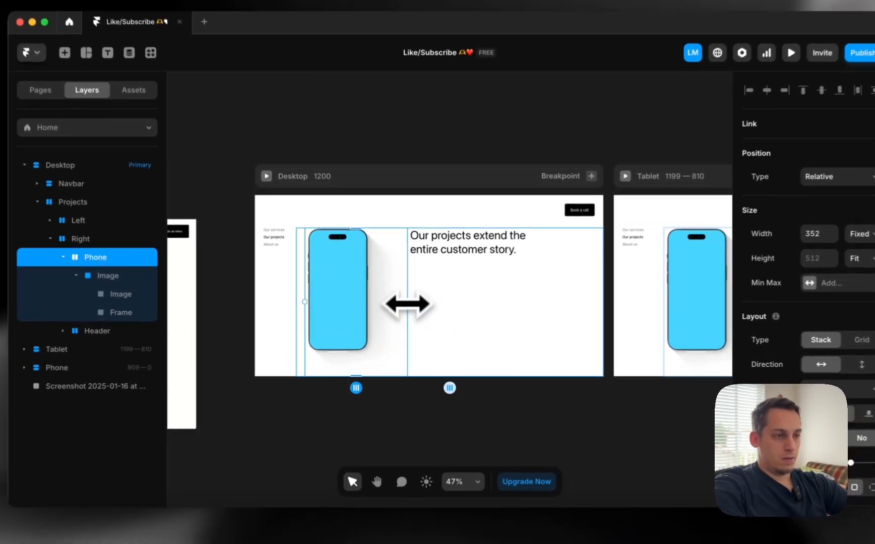
scroll(402, 311, left, 8)
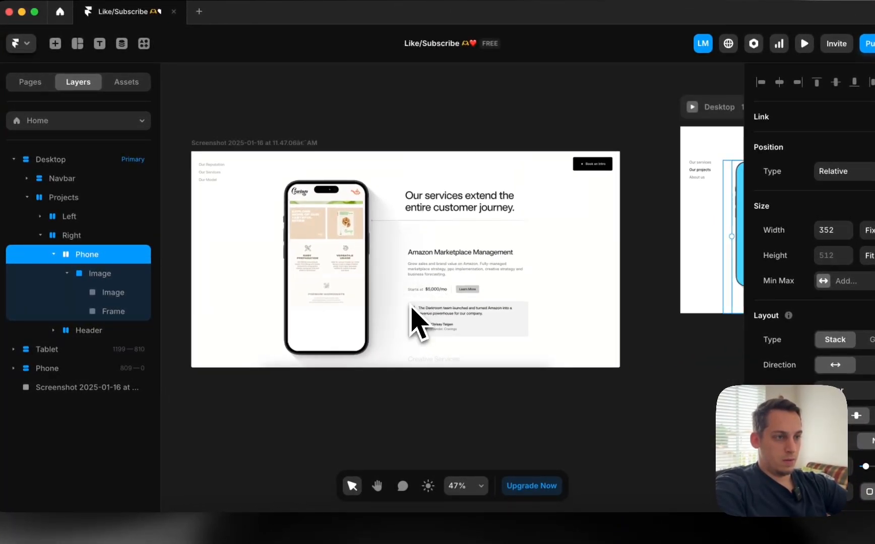
scroll(412, 313, right, 8)
key(super+z)
scroll(403, 358, left, 2)
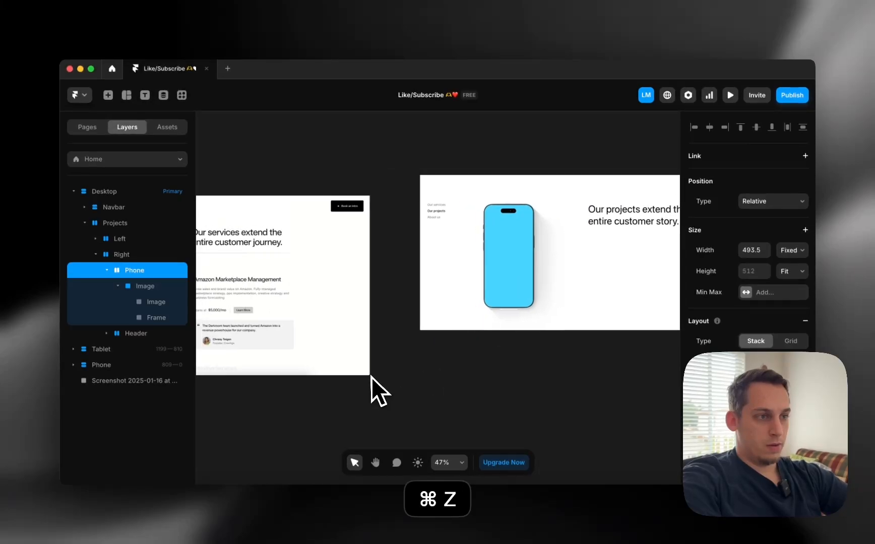
scroll(371, 378, left, 5)
scroll(288, 326, right, 8)
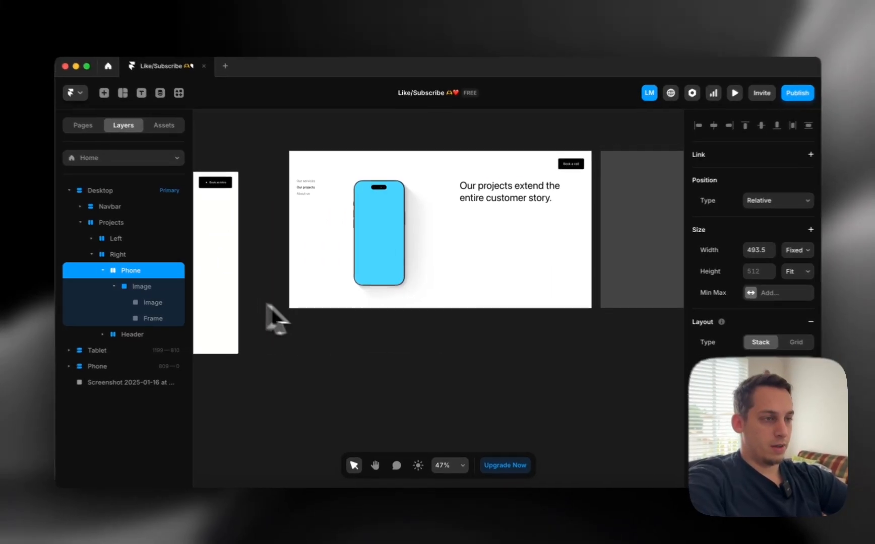
click(270, 308)
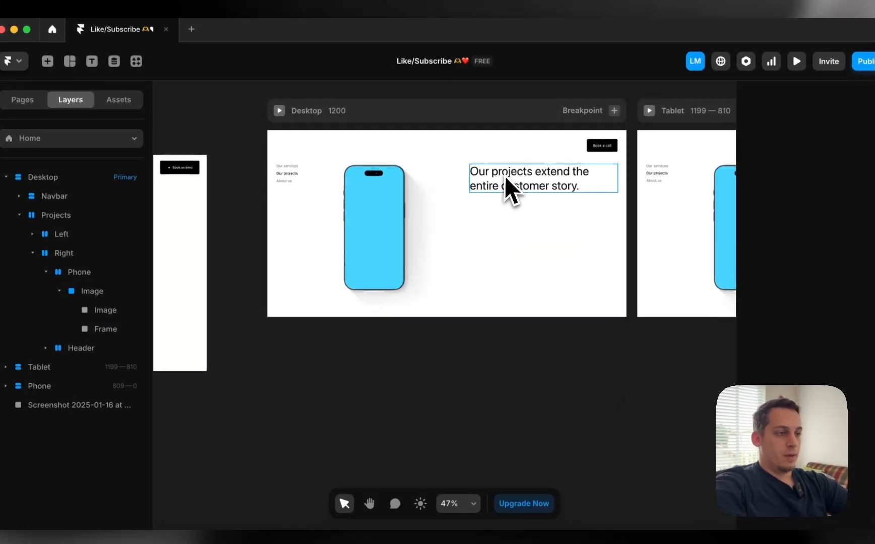
Reduce the gap in the Right stack holding the phone and heading
click(504, 176)
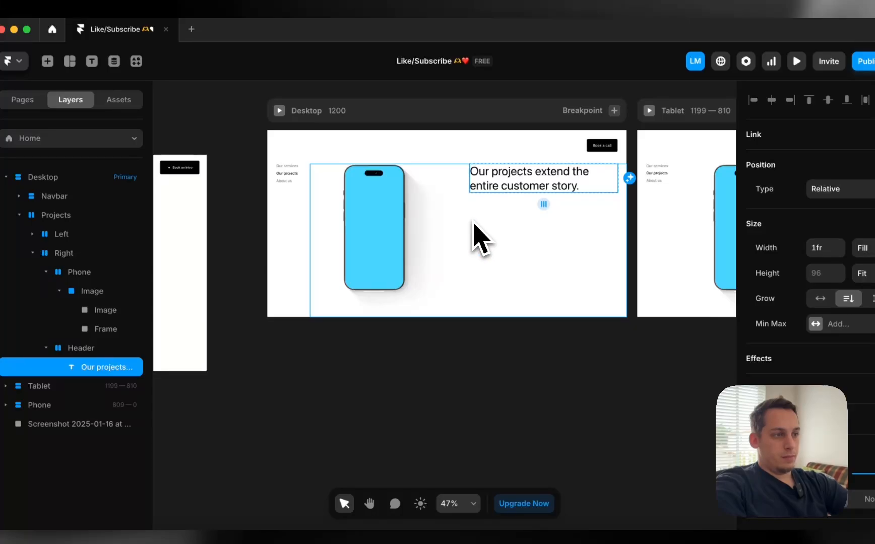
click(477, 237)
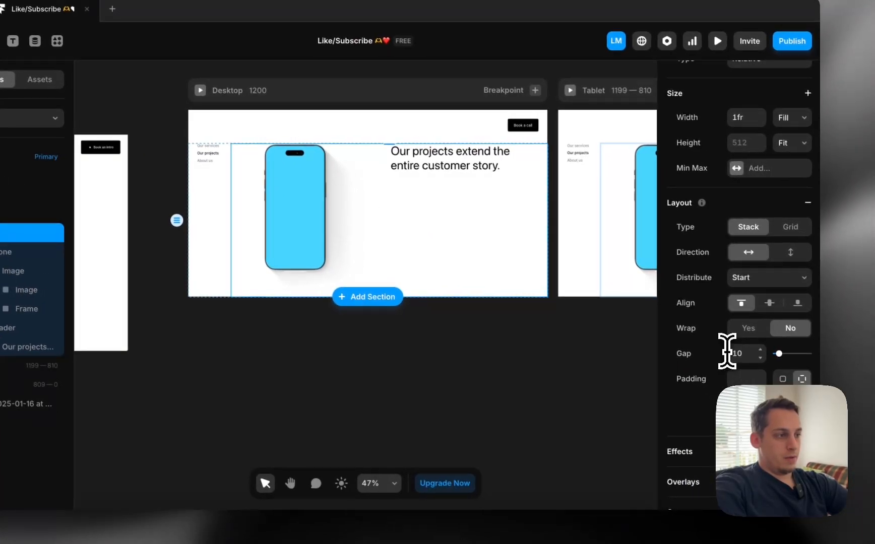
click(811, 374)
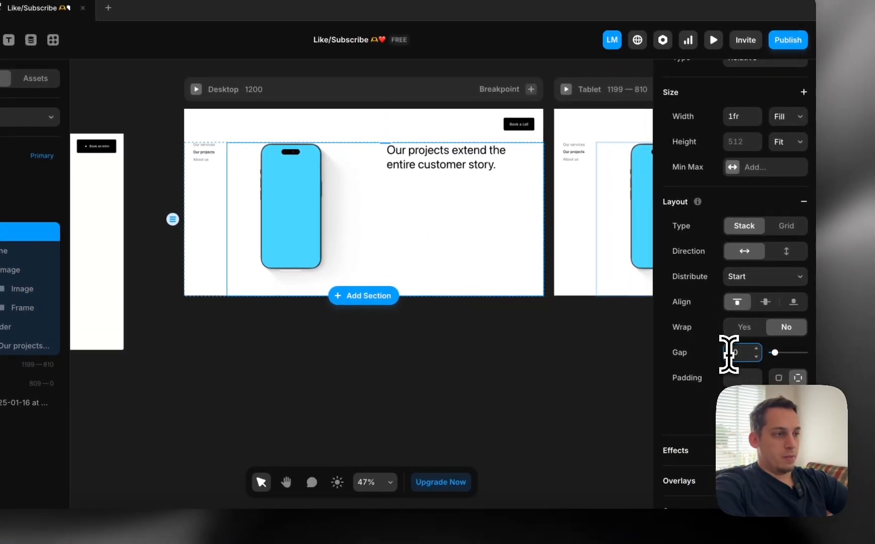
key(shift+Down)
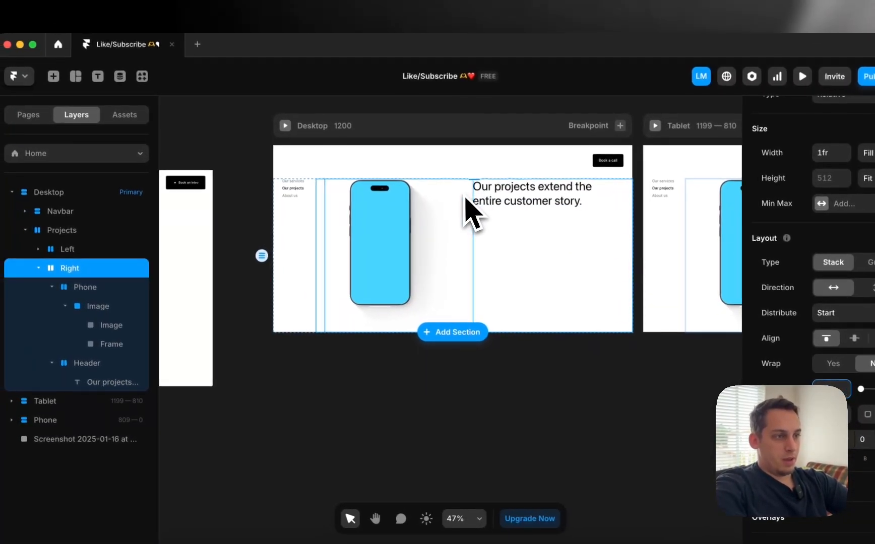
Set the Phone stack's width to Fit (337), leaving the phone image at its original size
click(460, 200)
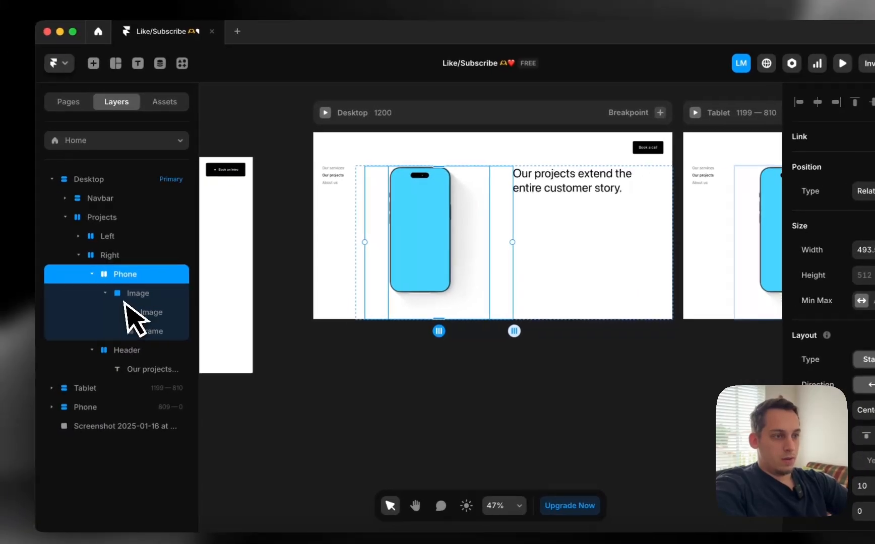
click(99, 307)
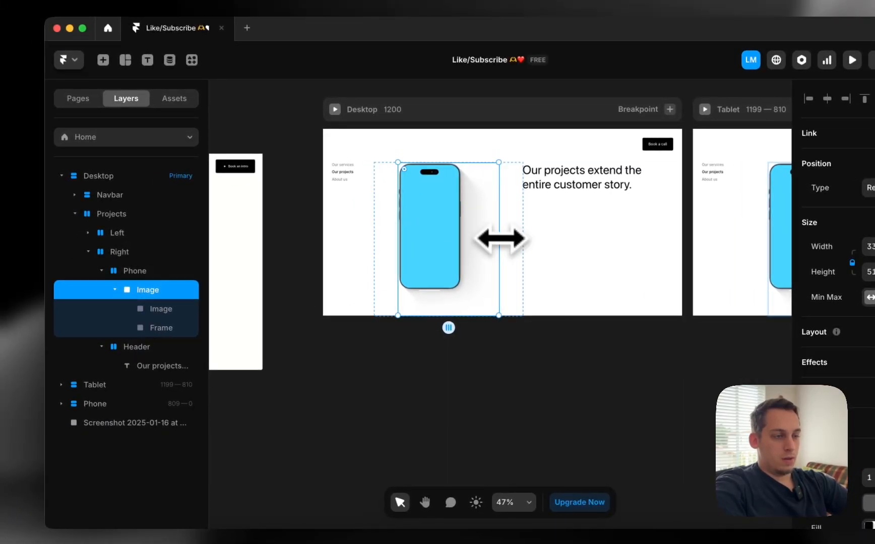
drag(498, 239, 478, 239)
key(super+z)
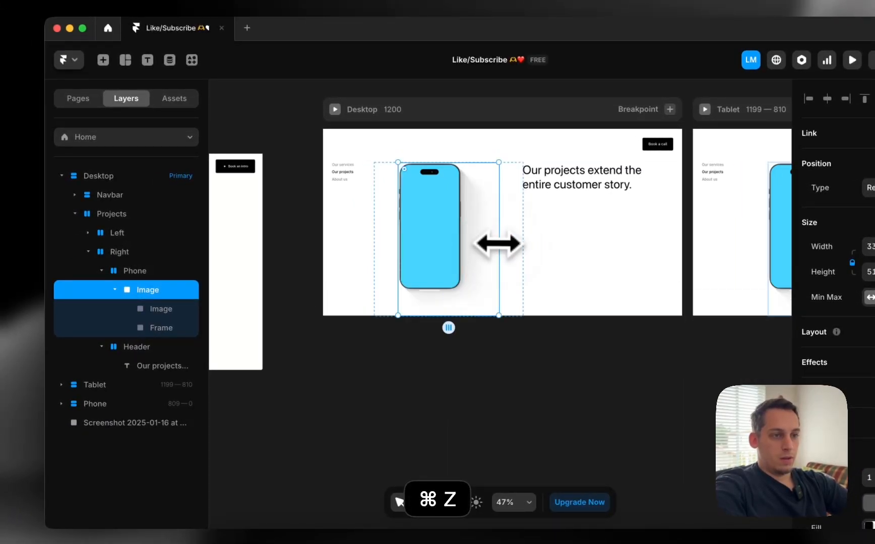
click(509, 262)
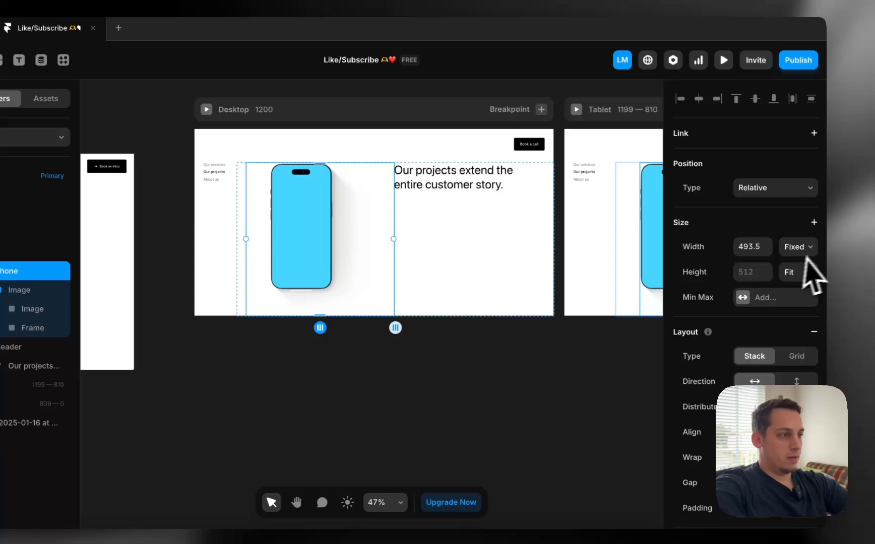
click(796, 272)
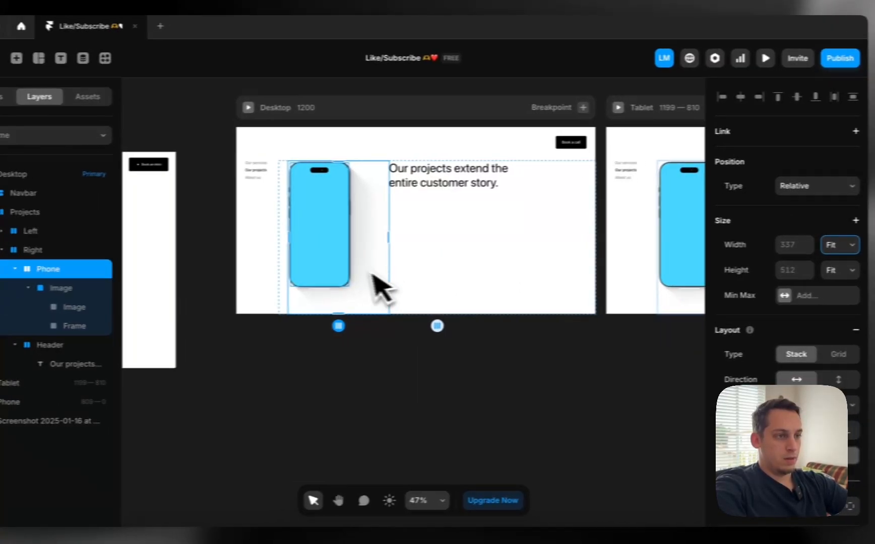
click(238, 387)
Collapse the Phone layer and select the Header stack holding the 'Our projects…' heading
scroll(381, 250, up, 3)
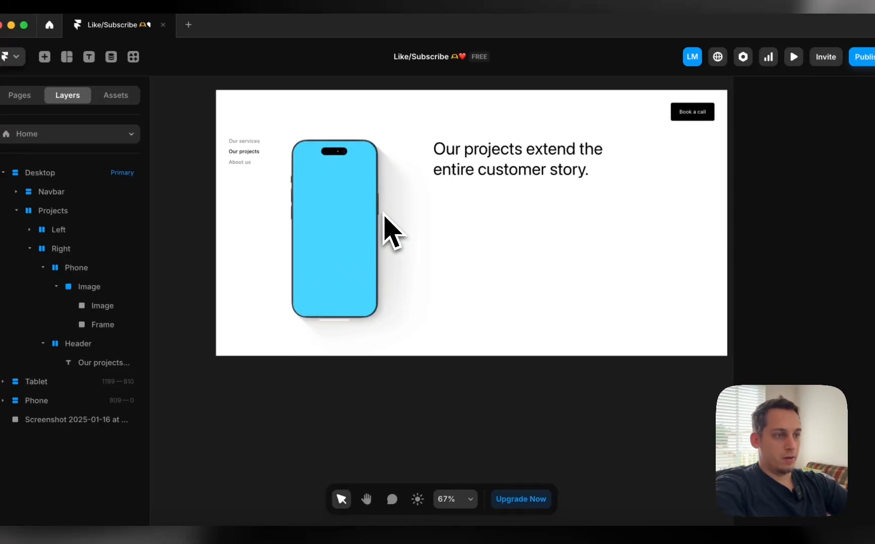
scroll(494, 232, left, 10)
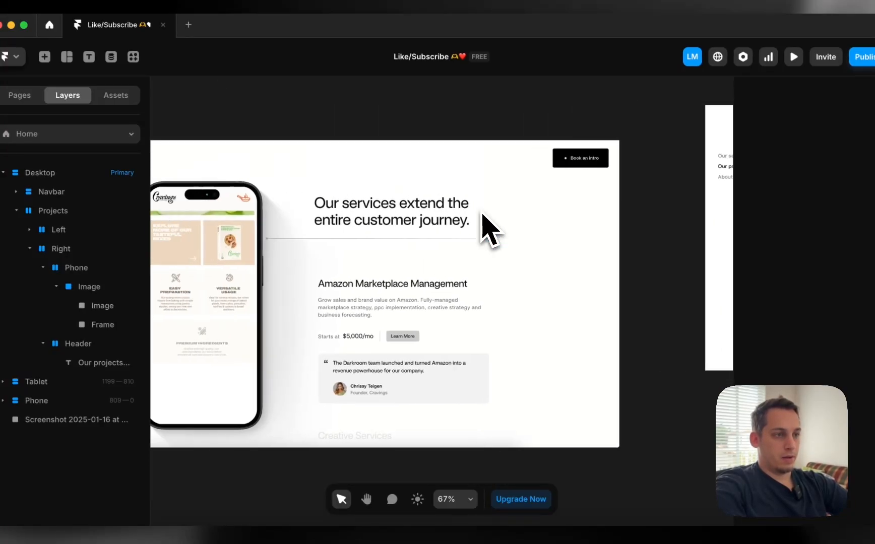
scroll(483, 225, right, 8)
click(615, 183)
scroll(616, 184, left, 8)
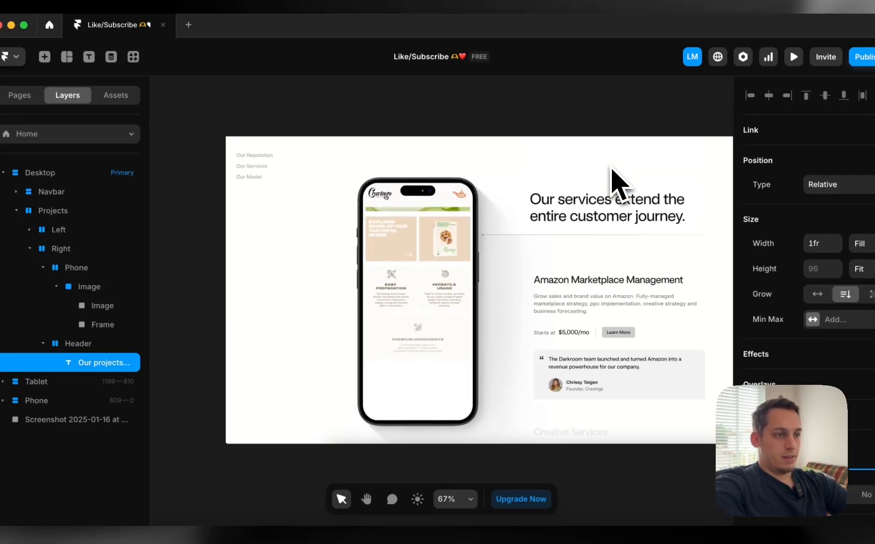
scroll(355, 258, down, 3)
click(89, 268)
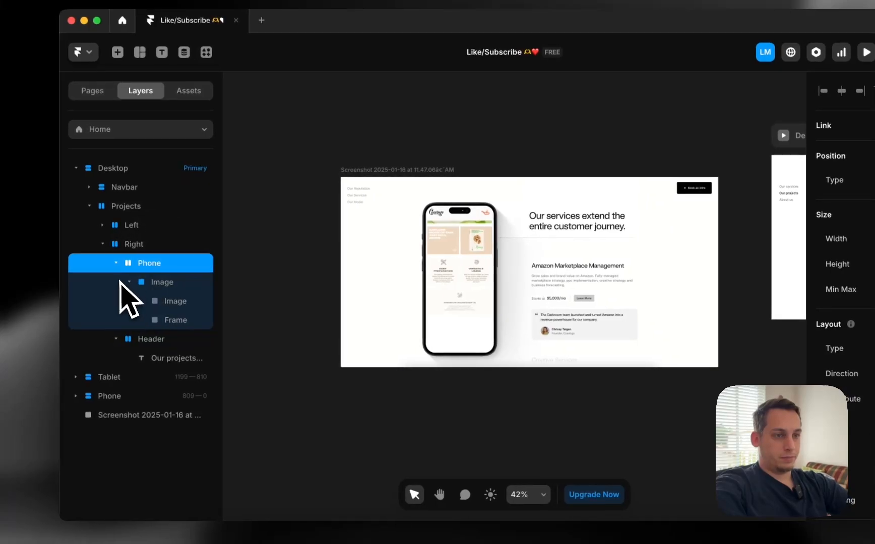
click(42, 267)
click(140, 283)
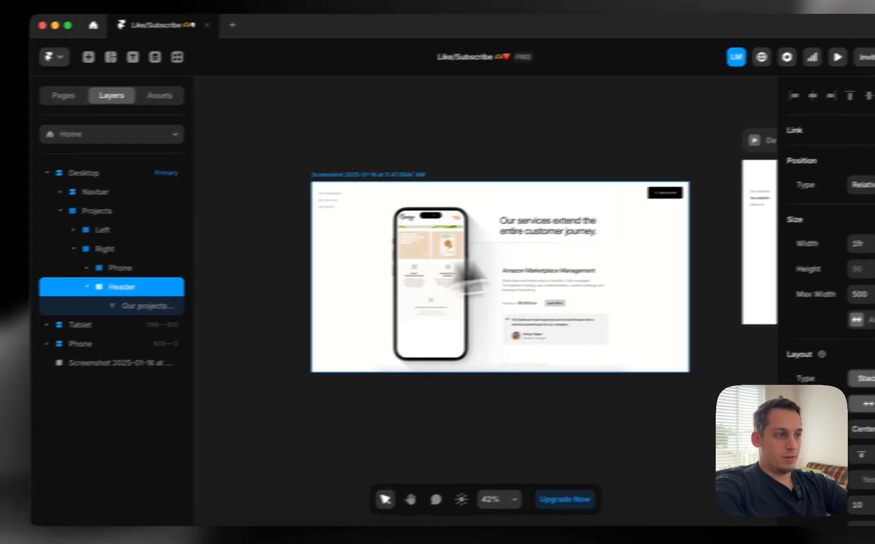
Move the Header stack out of the Desktop frame onto the empty canvas
scroll(646, 257, right, 10)
scroll(600, 261, left, 5)
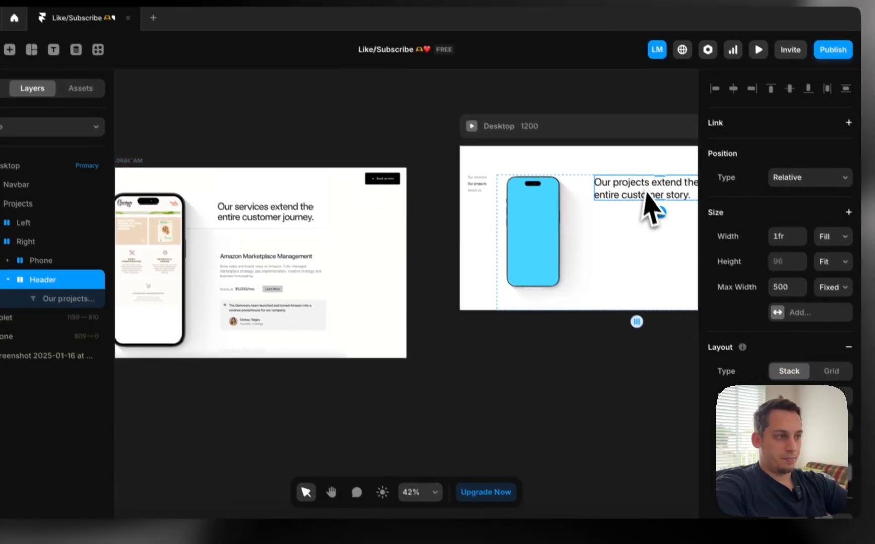
drag(670, 217, 500, 418)
drag(467, 390, 507, 371)
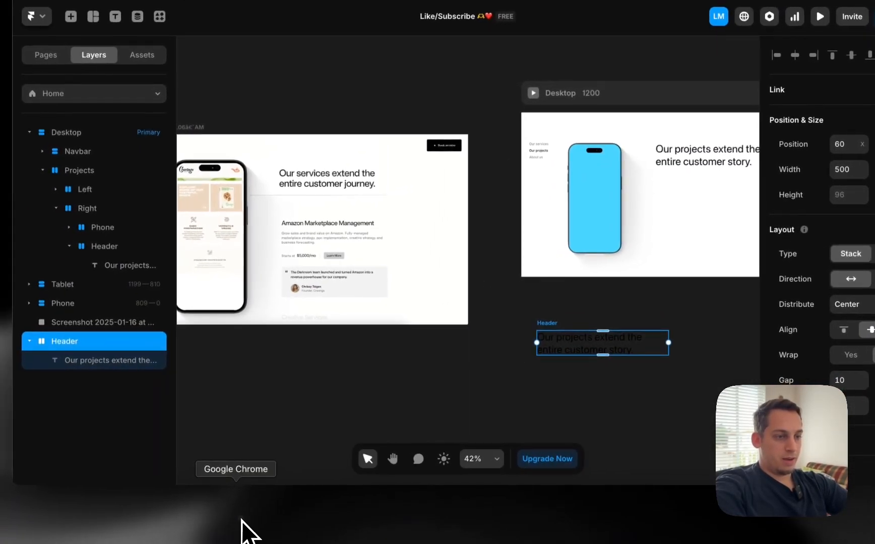
click(248, 531)
Inspect Darkroom's services section in DevTools at a 1584 px viewport, then close DevTools
scroll(625, 260, down, 5)
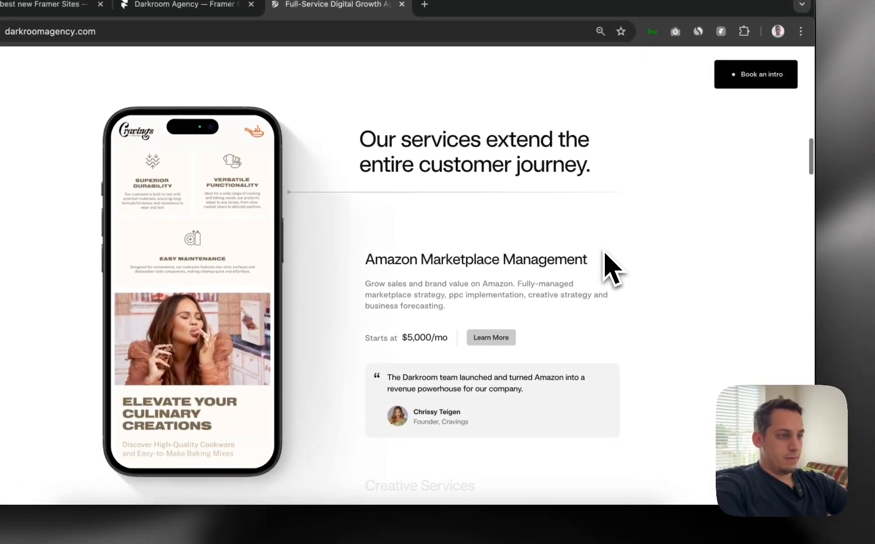
right_click(794, 267)
click(686, 465)
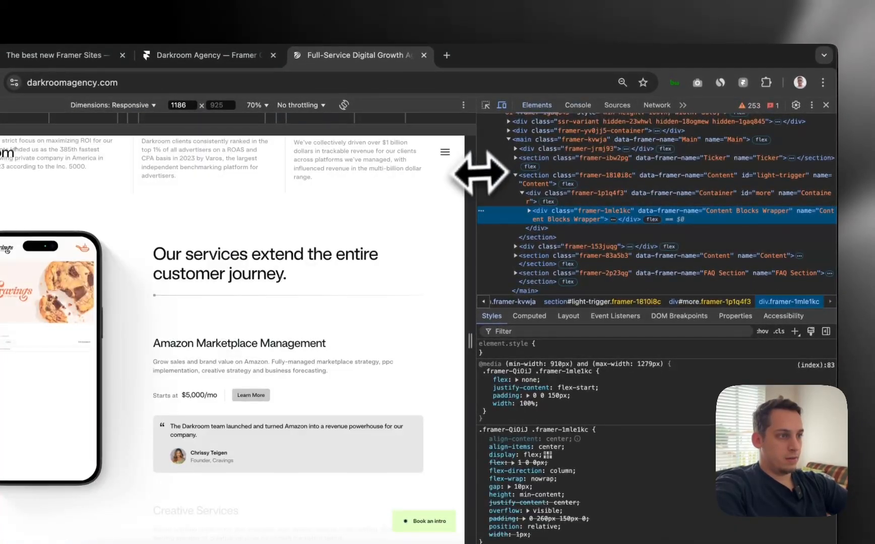
drag(482, 174, 712, 172)
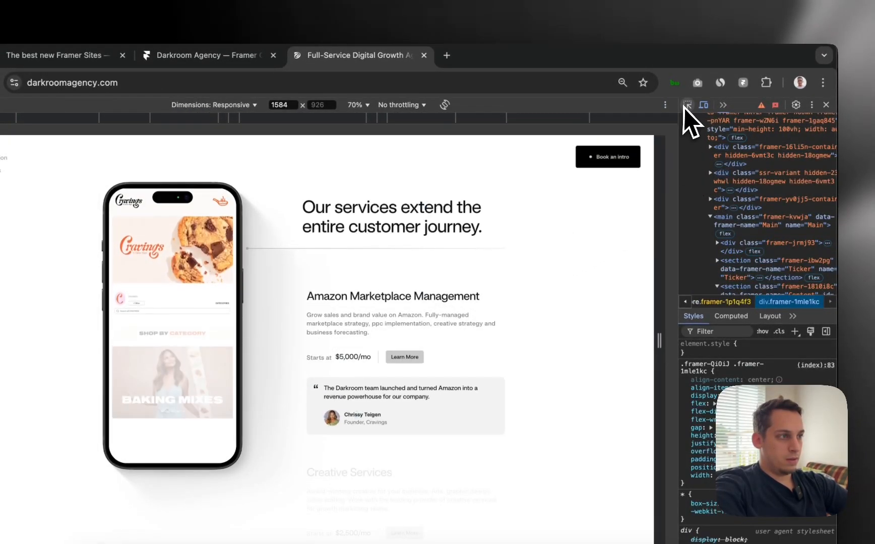
click(688, 105)
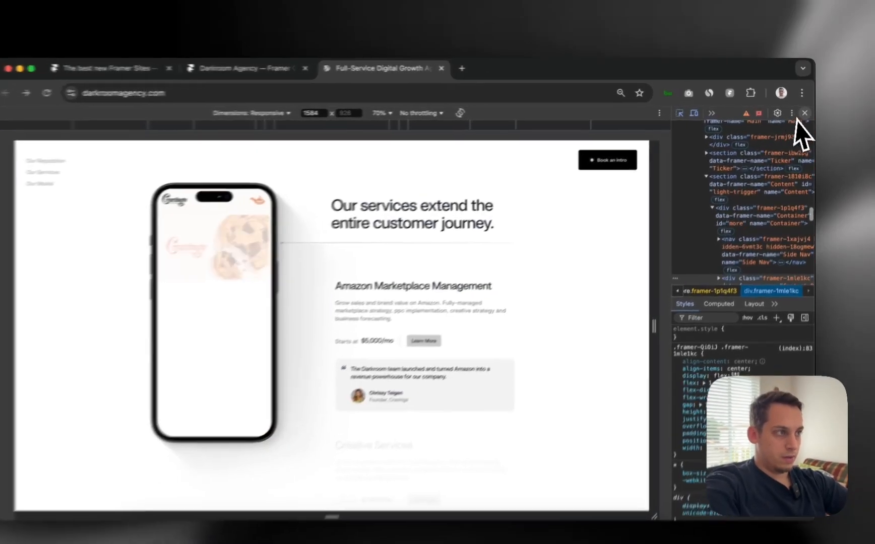
click(806, 109)
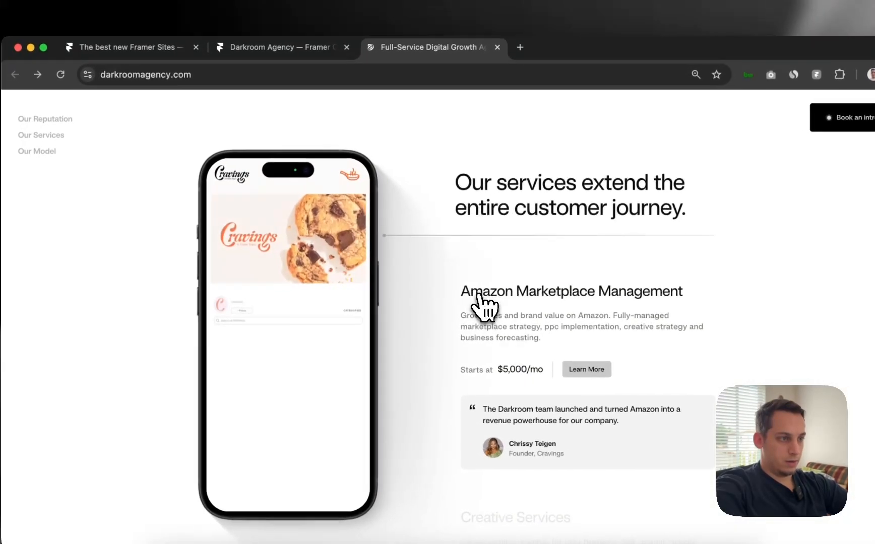
click(443, 301)
scroll(199, 212, left, 5)
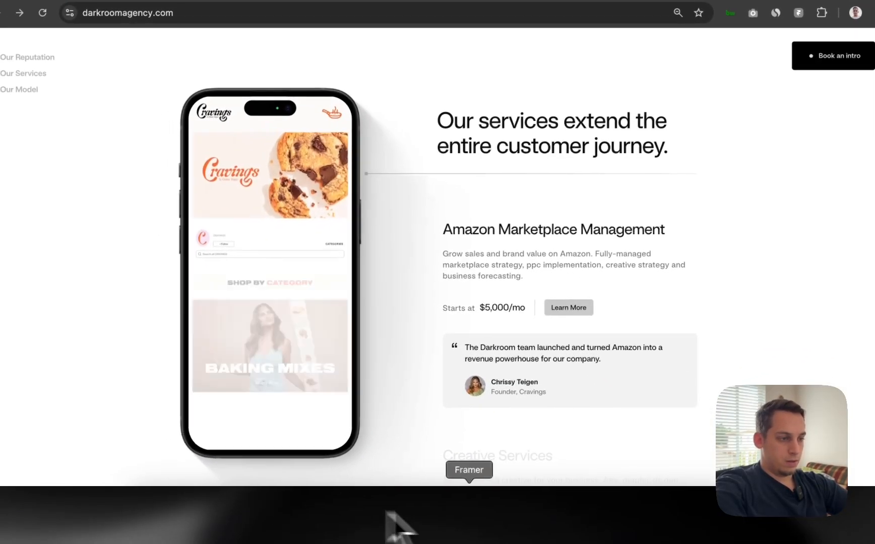
click(482, 527)
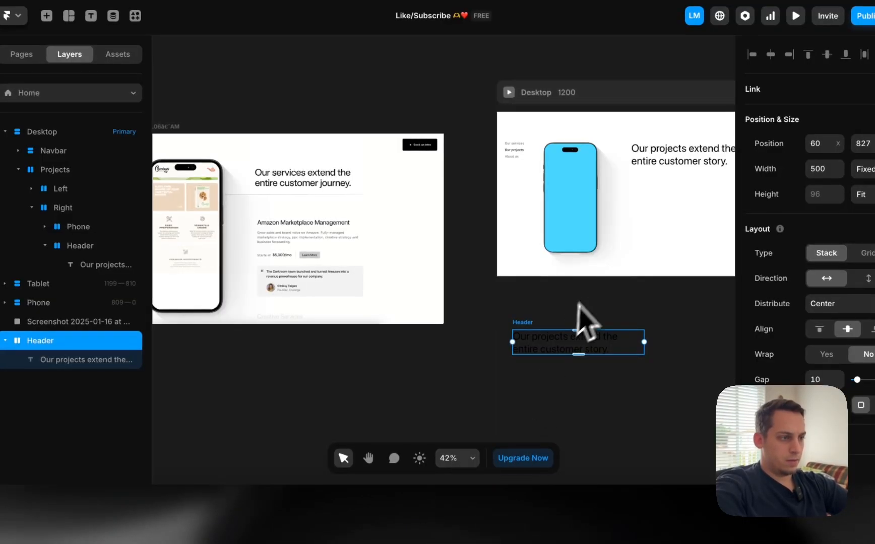
Move the Header stack back into the Desktop frame beside the phone
click(562, 340)
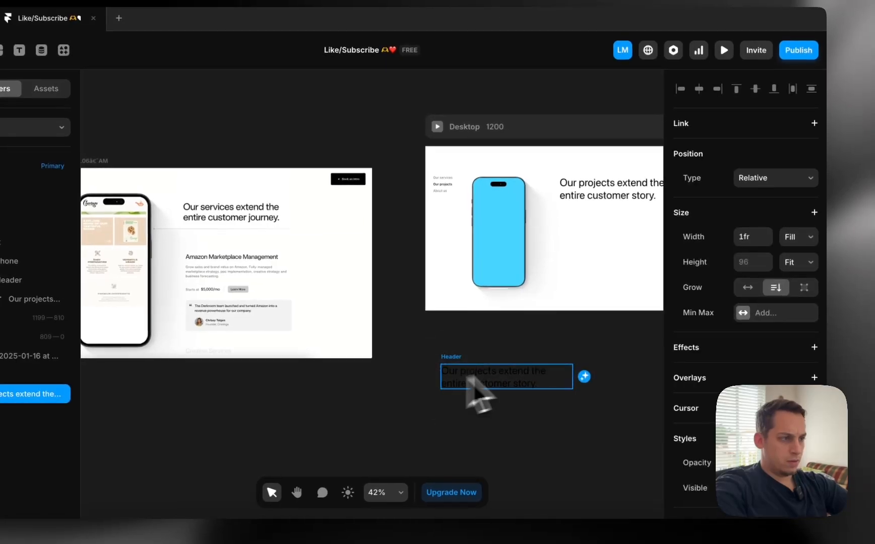
scroll(750, 369, down, 10)
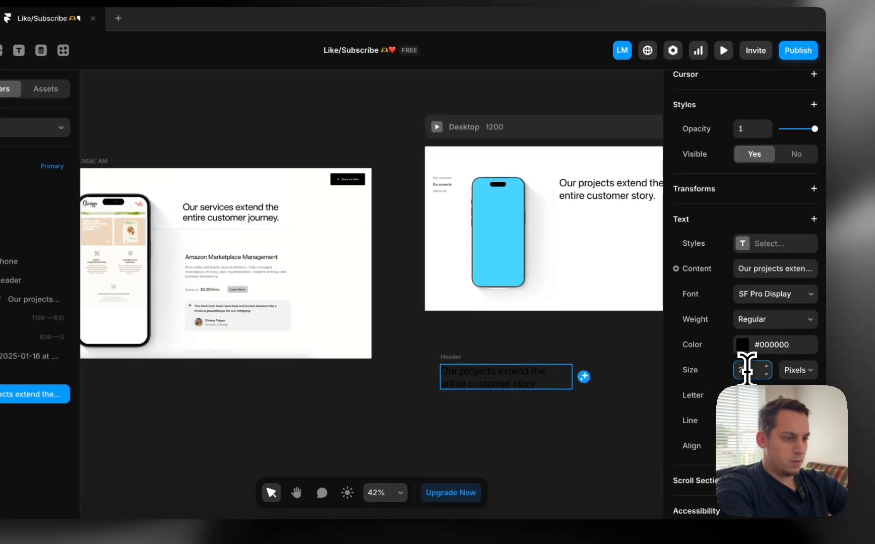
click(458, 357)
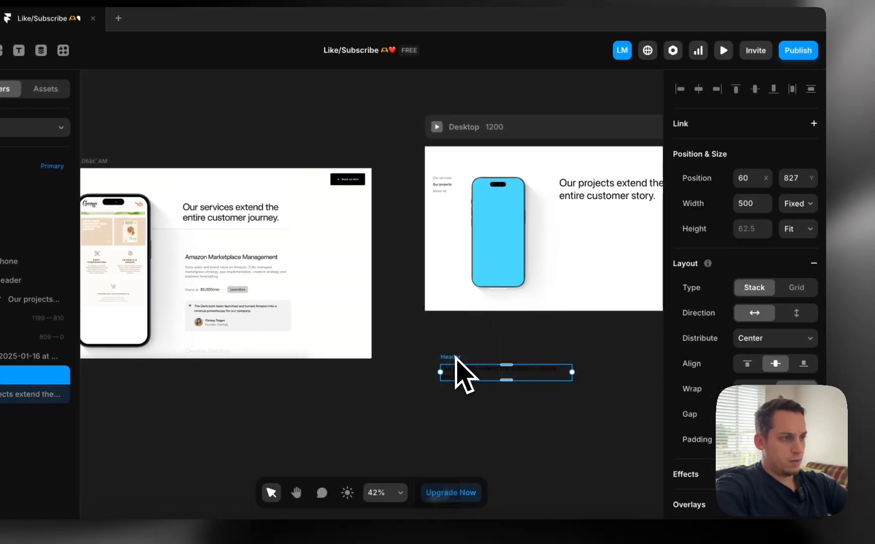
drag(499, 317, 578, 207)
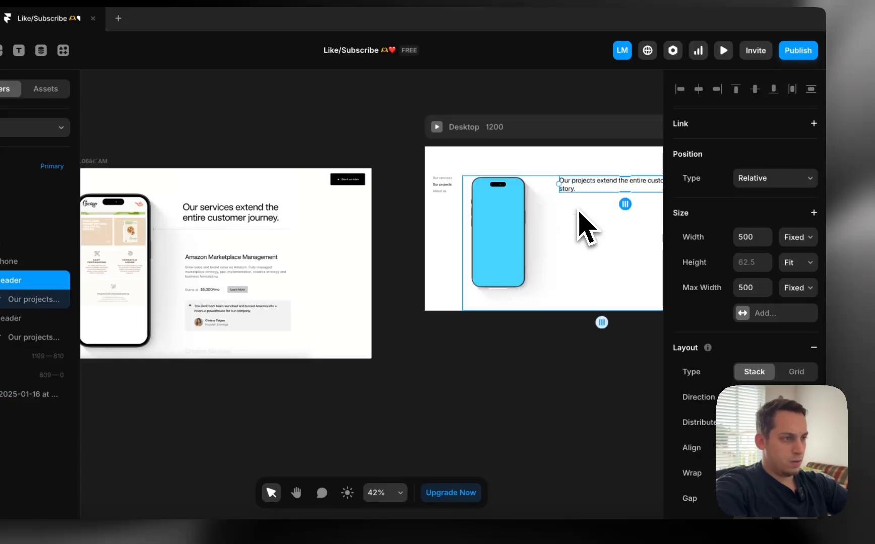
Place the second Header below the original in Layers and rename it 'Project Title'
click(112, 277)
click(113, 297)
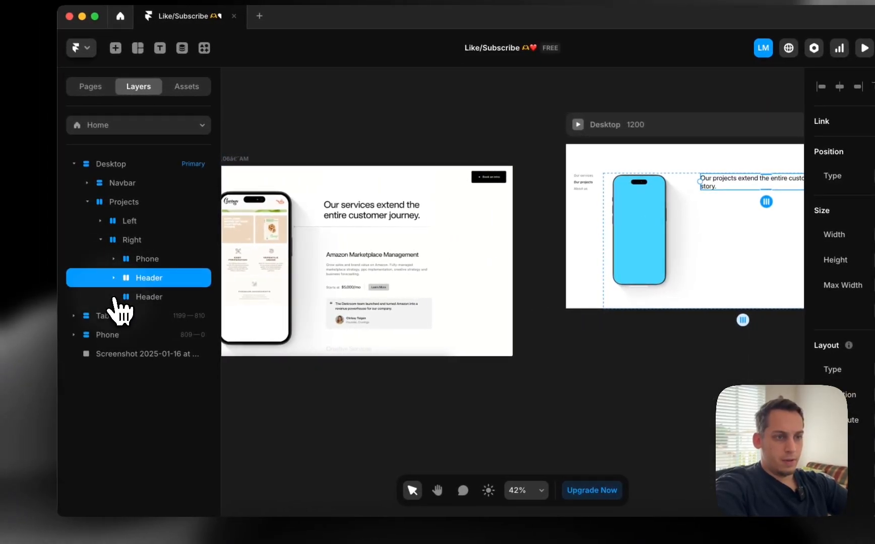
drag(143, 303, 143, 306)
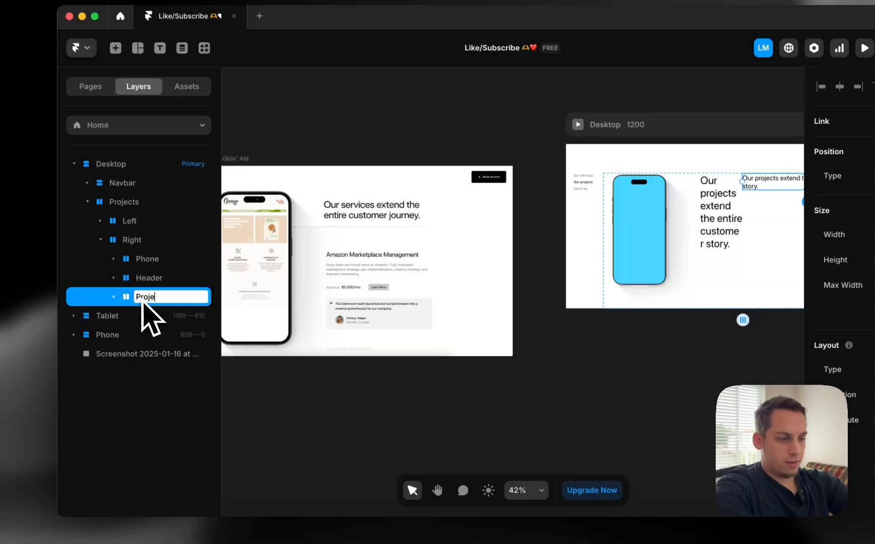
key(Return)
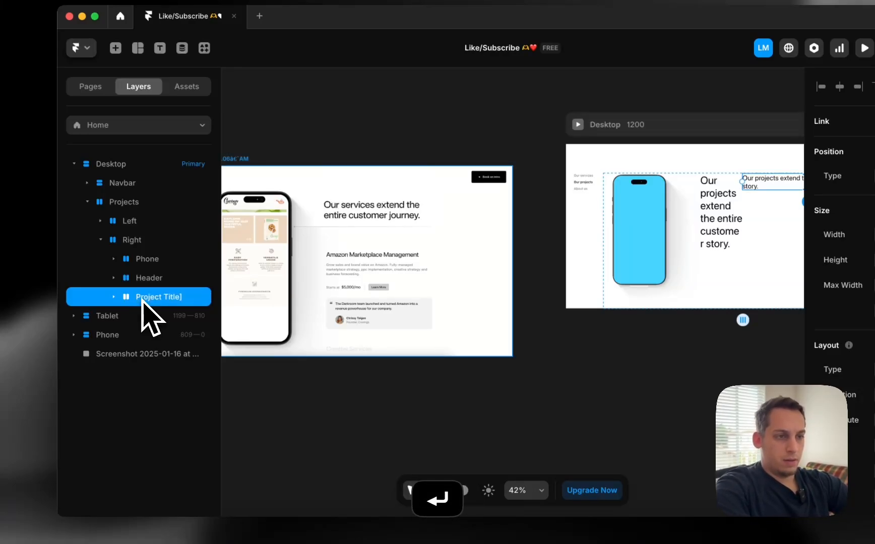
double_click(142, 297)
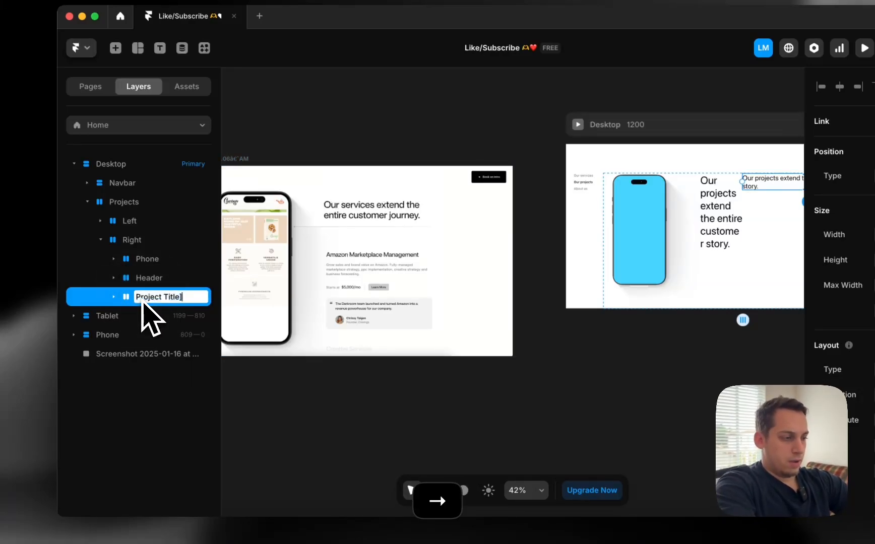
click(140, 281)
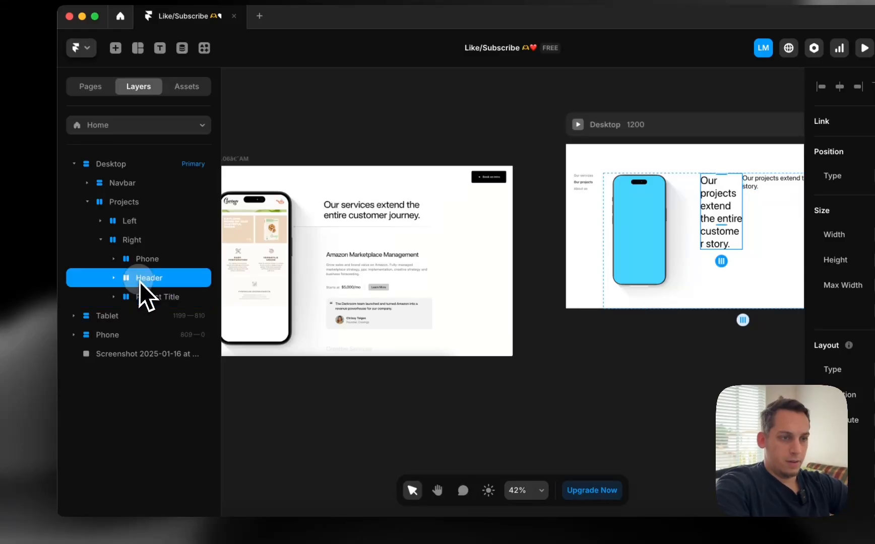
right_click(138, 297)
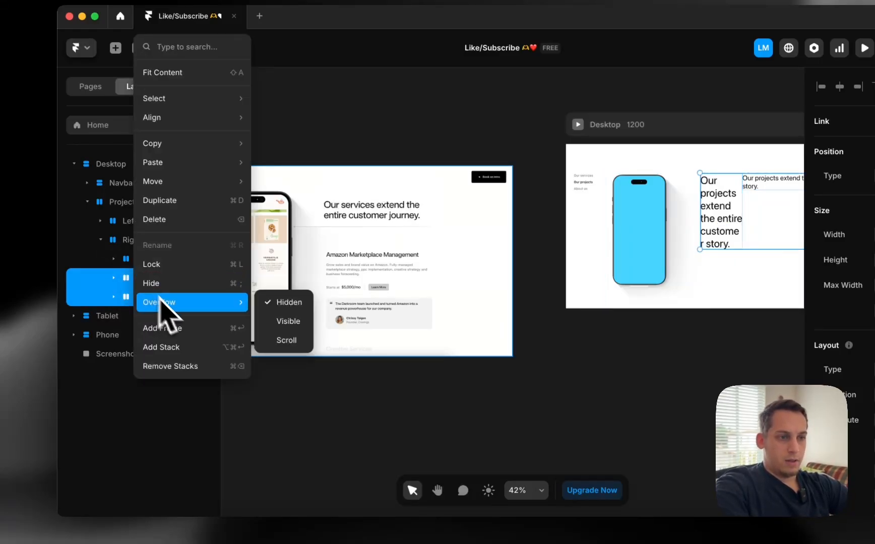
Stack the Right column's Header and Project Title vertically
click(179, 359)
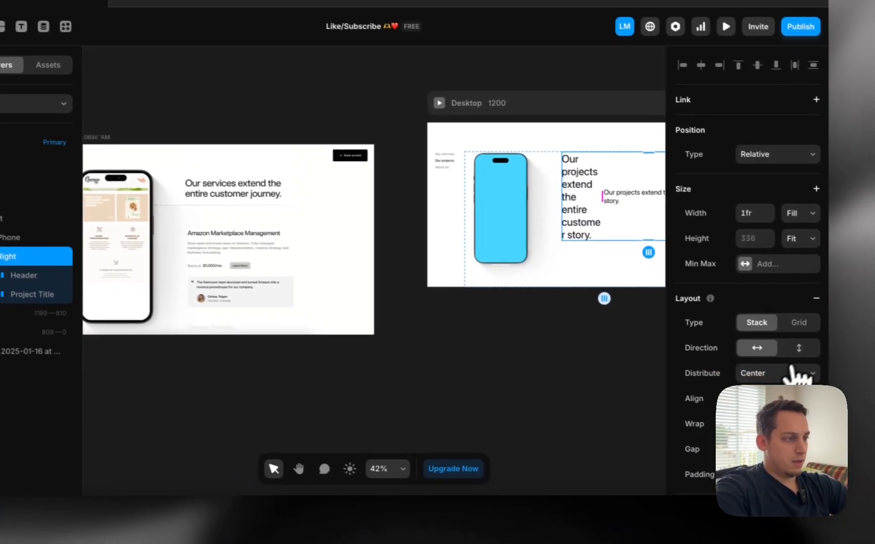
click(874, 372)
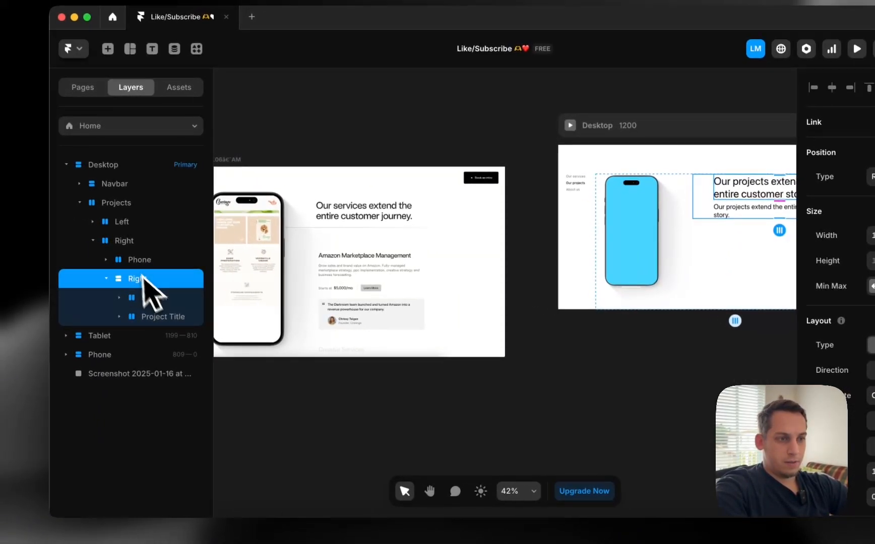
click(108, 287)
shift+click(109, 306)
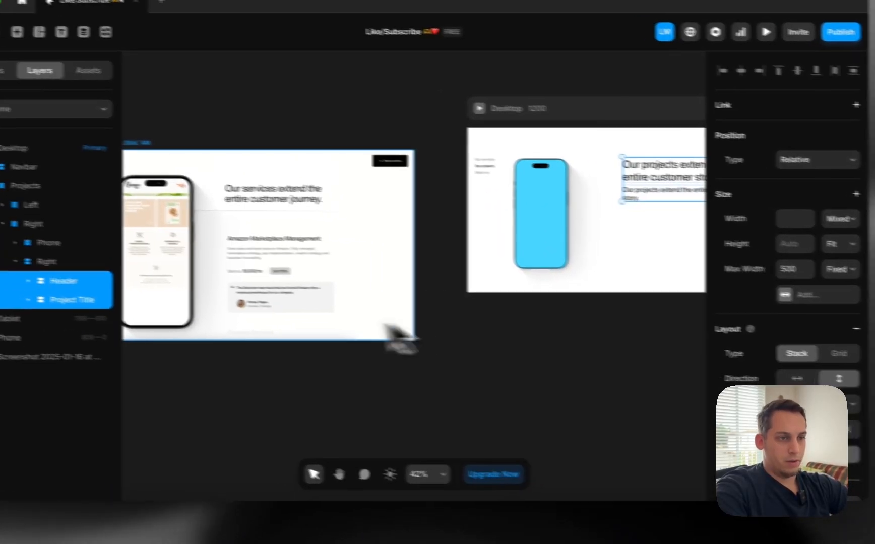
click(55, 261)
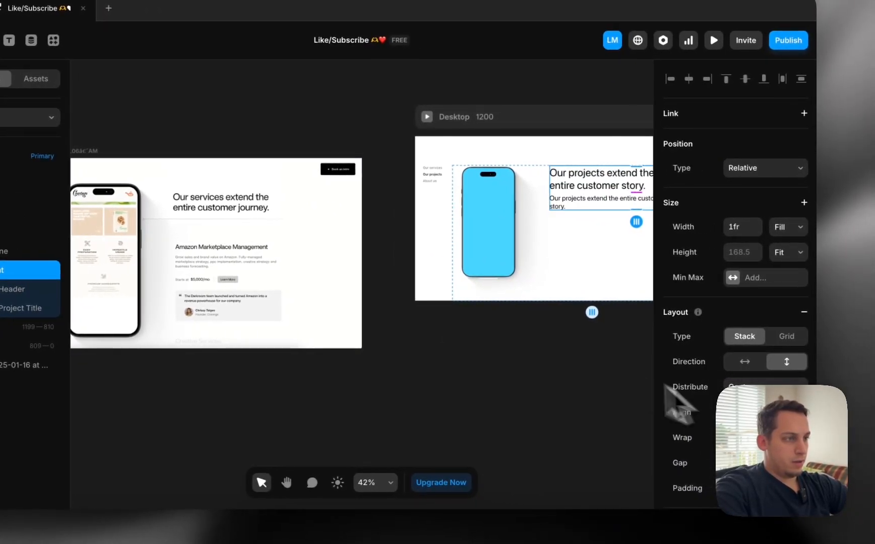
scroll(549, 338, right, 5)
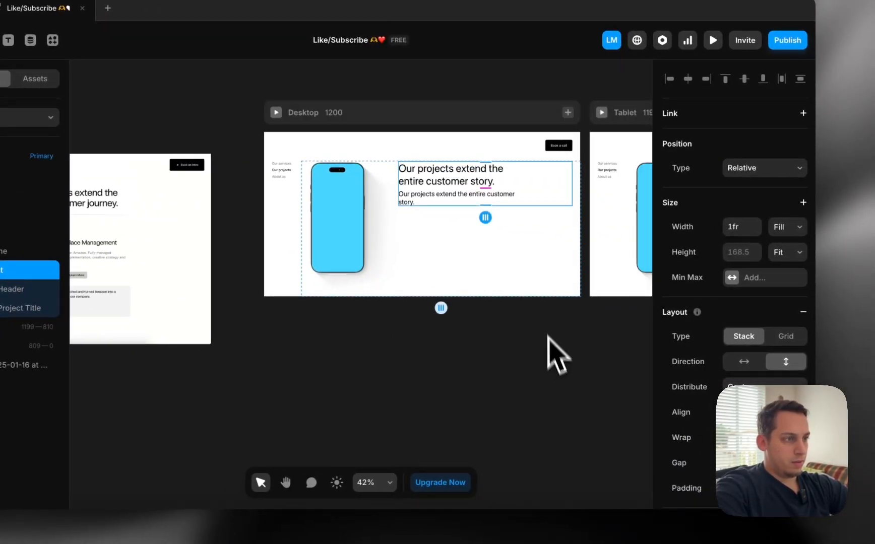
click(318, 428)
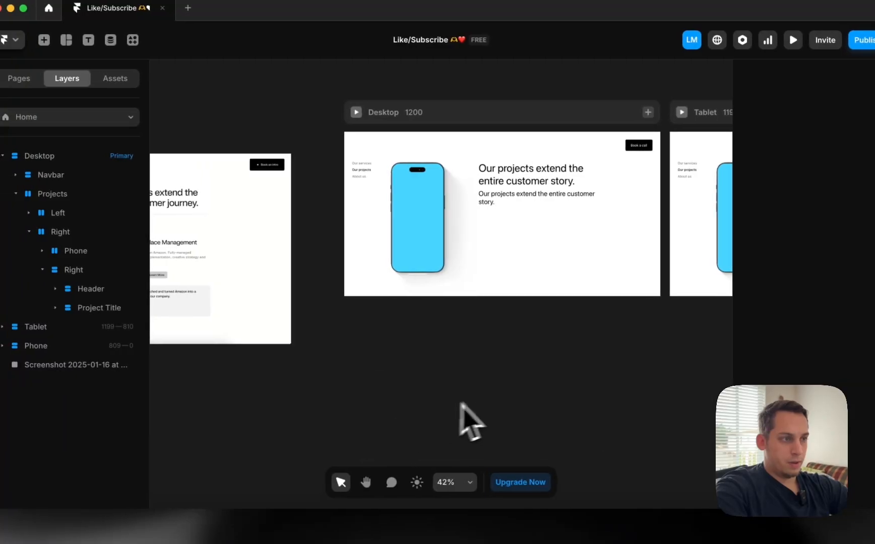
scroll(453, 328, left, 4)
Duplicate the 'Our projects extend the entire customer story.' subtitle as a second Project Title
click(603, 214)
scroll(604, 214, left, 1)
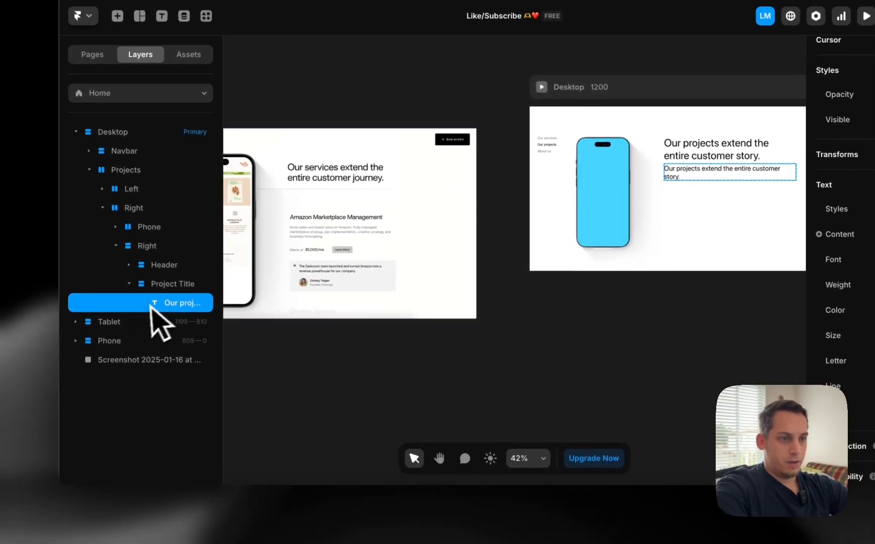
mouse_move(97, 319)
mouse_down()
mouse_move(77, 323)
mouse_move(89, 306)
mouse_up()
drag(149, 285, 161, 287)
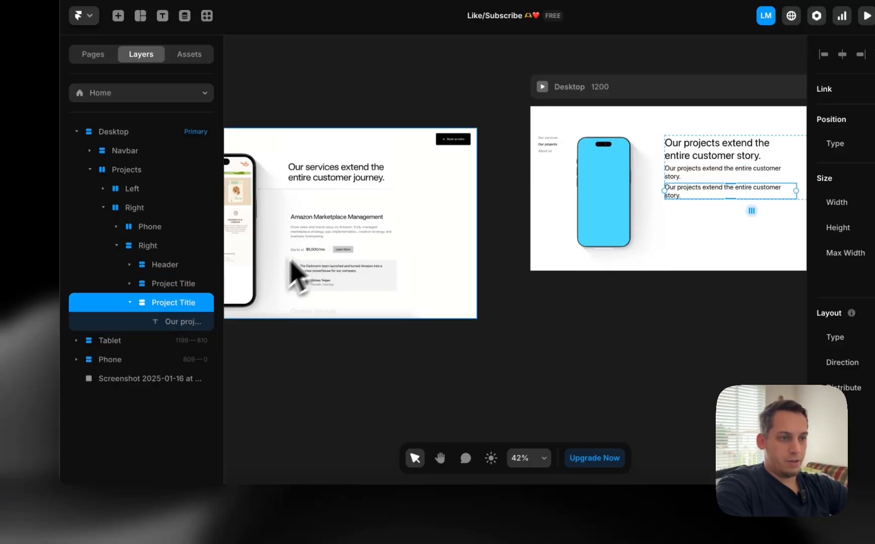
Copy the Amazon service description paragraph from the Darkroom site in Chrome
click(236, 531)
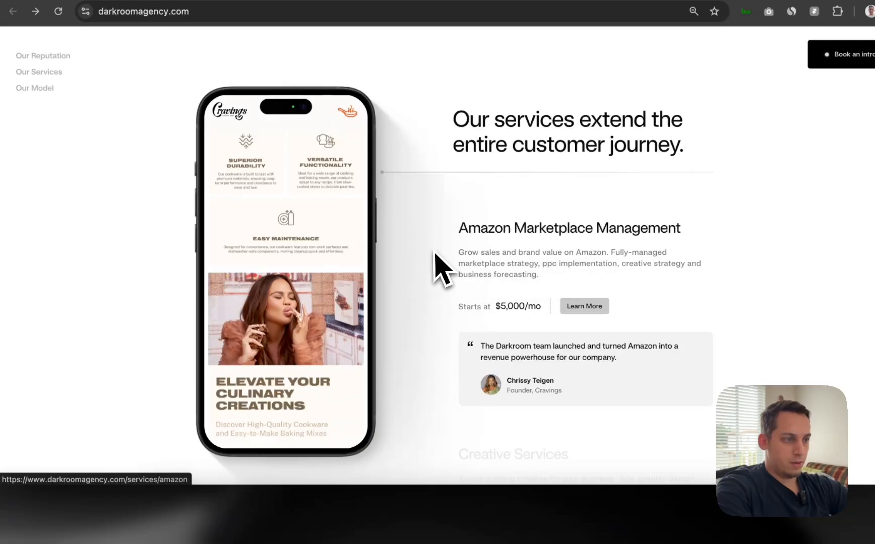
drag(430, 249, 554, 258)
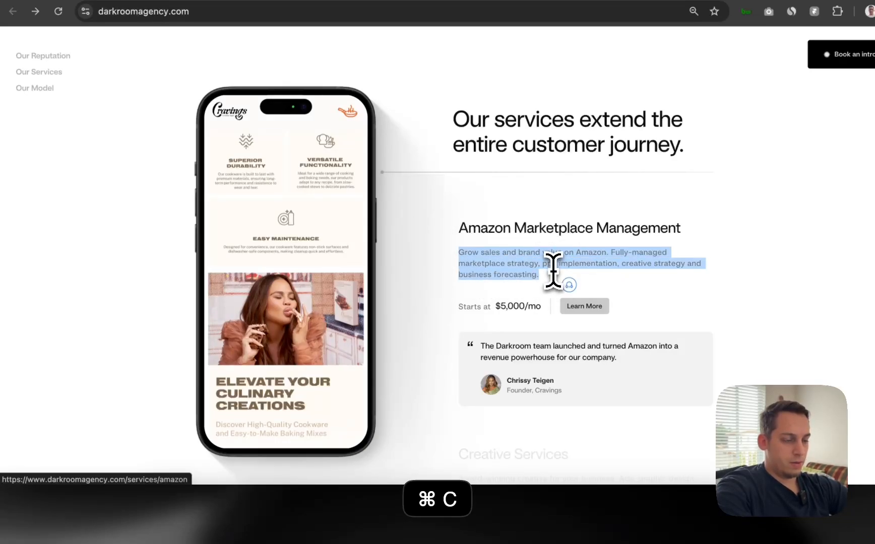
click(497, 519)
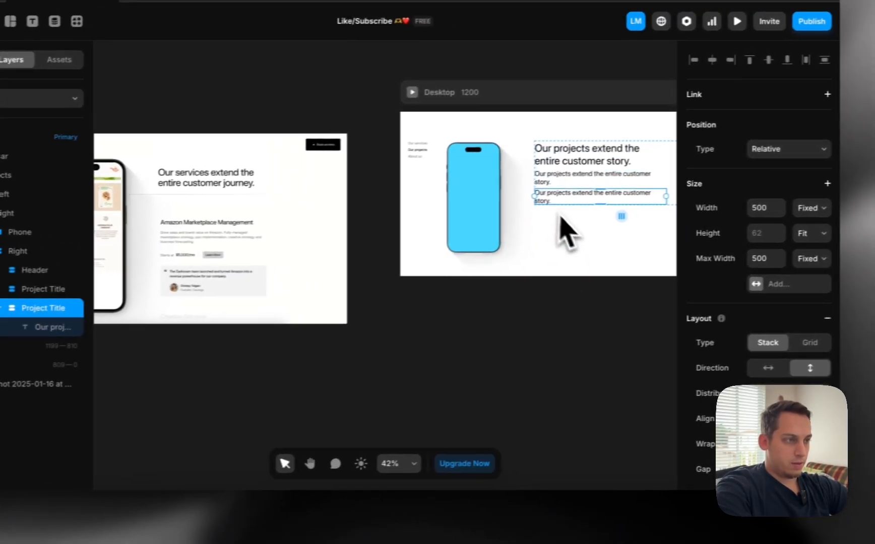
Paste the Amazon paragraph into the duplicated subtitle's Content field
click(546, 196)
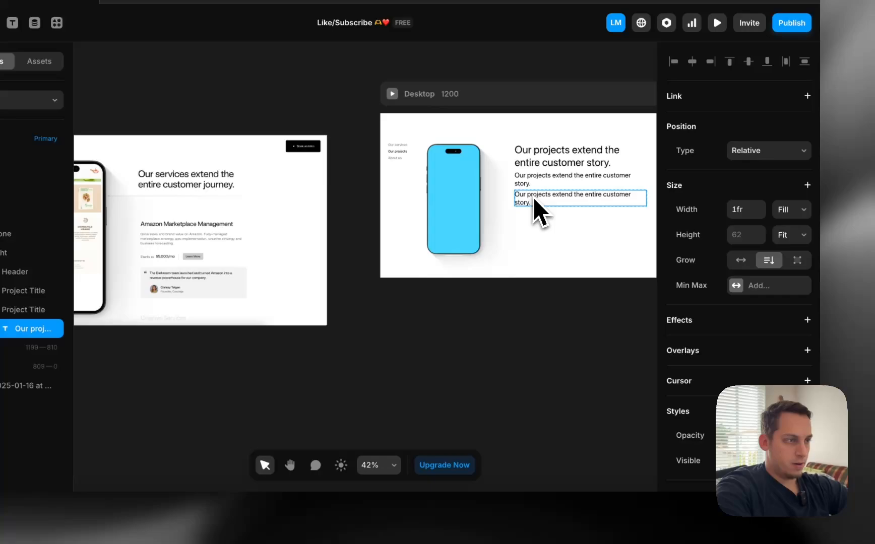
double_click(534, 197)
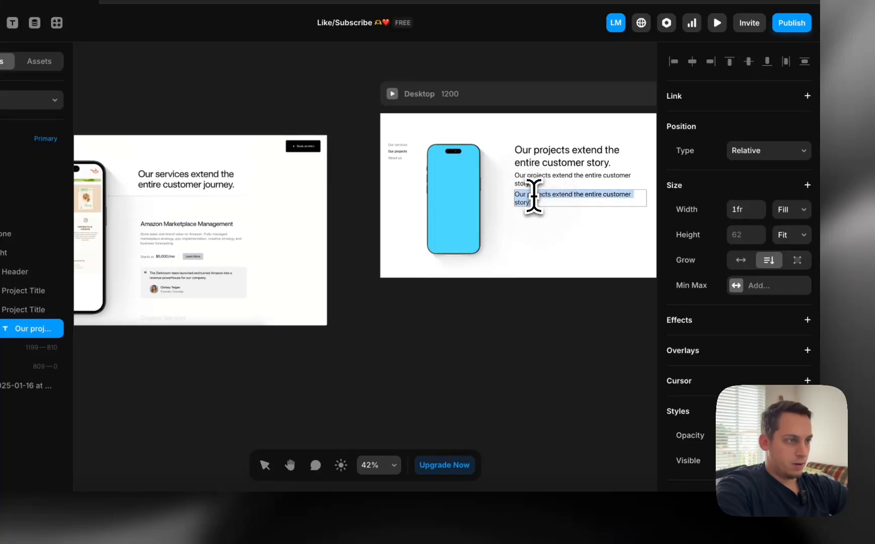
text(Grow sales and brand value on Amazon. Fully-managed marketplace strategy, ppc implementation, creative strategy and business forecasting.)
key(super+z)
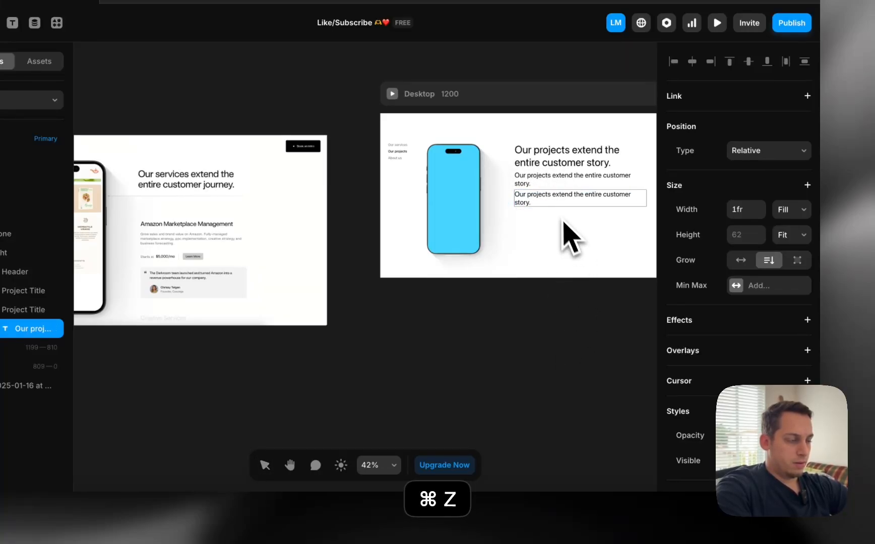
scroll(752, 371, down, 6)
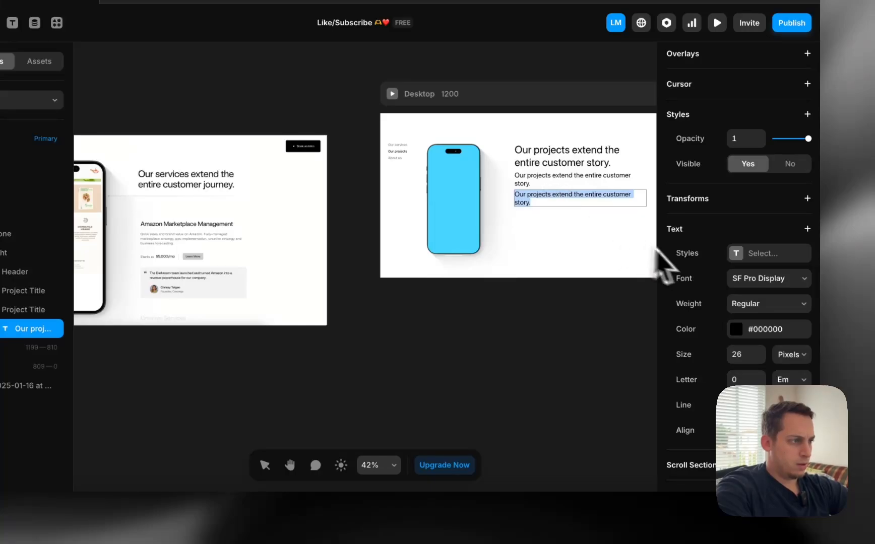
click(593, 390)
click(741, 279)
text(Grow sales and brand value on Amazon. Fully-managed marketplace strategy, ppc implementation, creative strategy and business forecasting.)
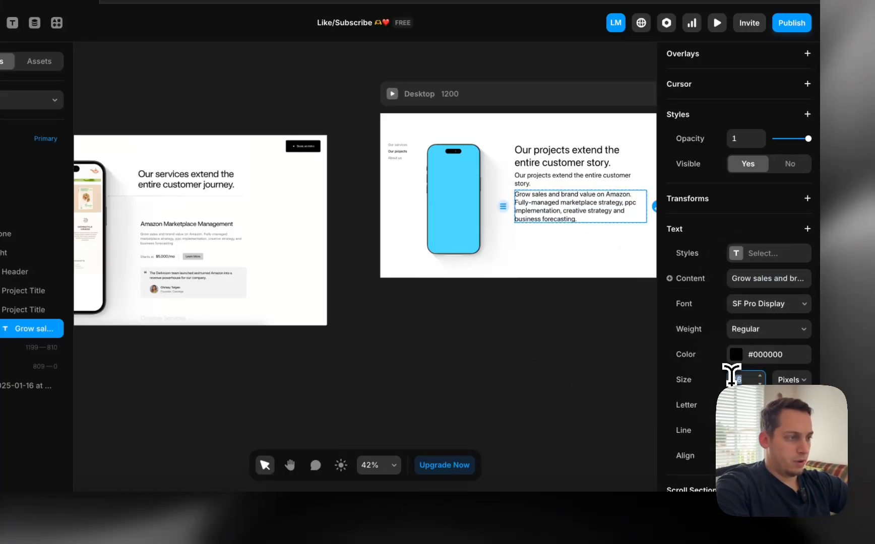
Shrink the Amazon paragraph to 14 px and loosen its line height slightly
key(shift+Down)
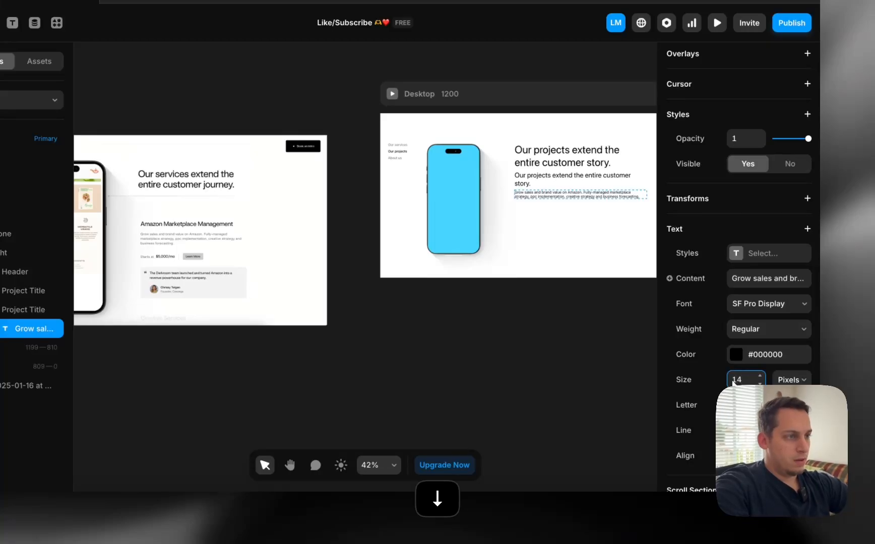
scroll(661, 278, up, 5)
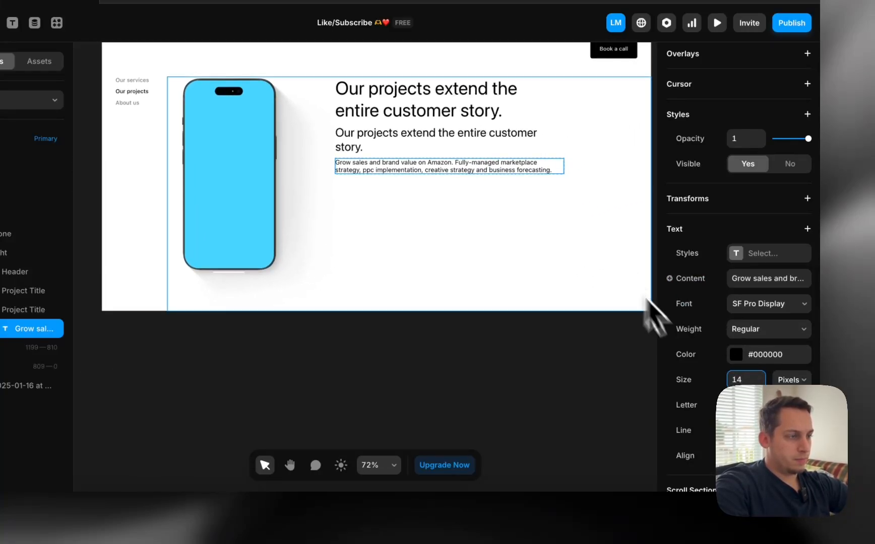
key(Up)
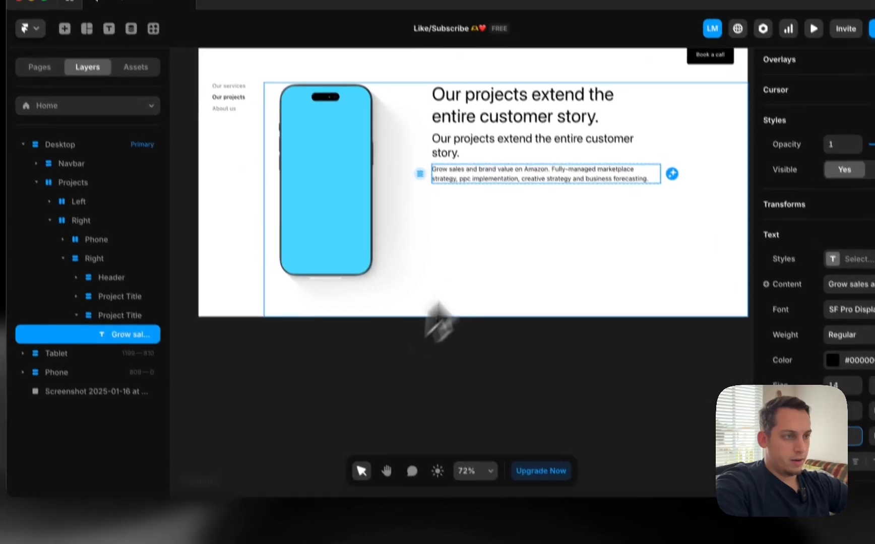
click(329, 370)
click(457, 222)
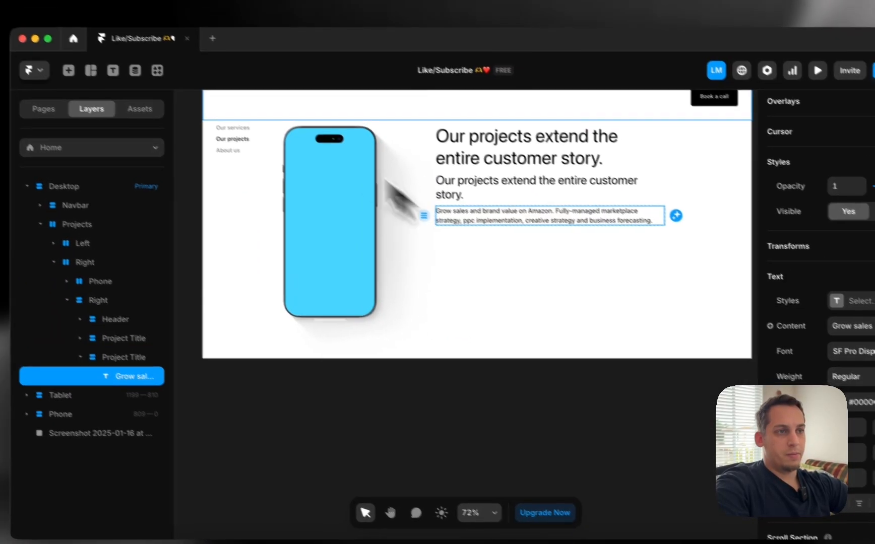
click(150, 10)
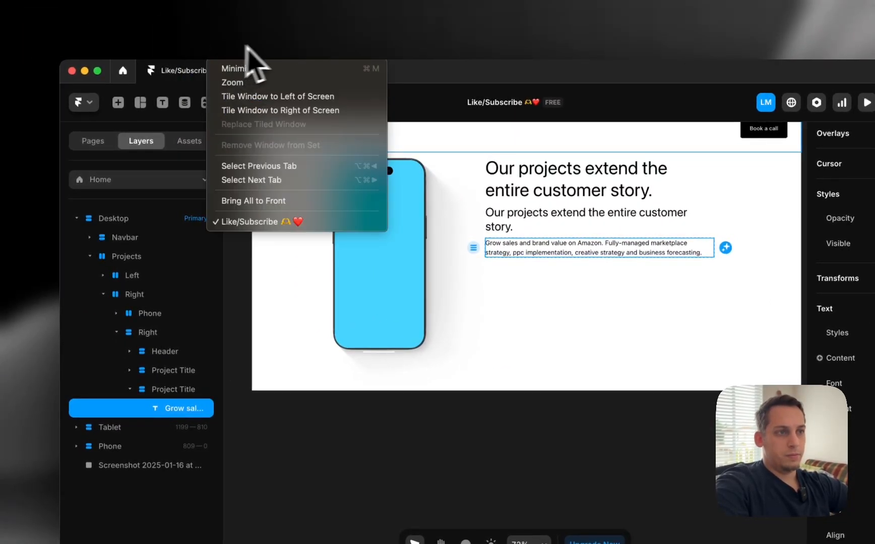
click(318, 415)
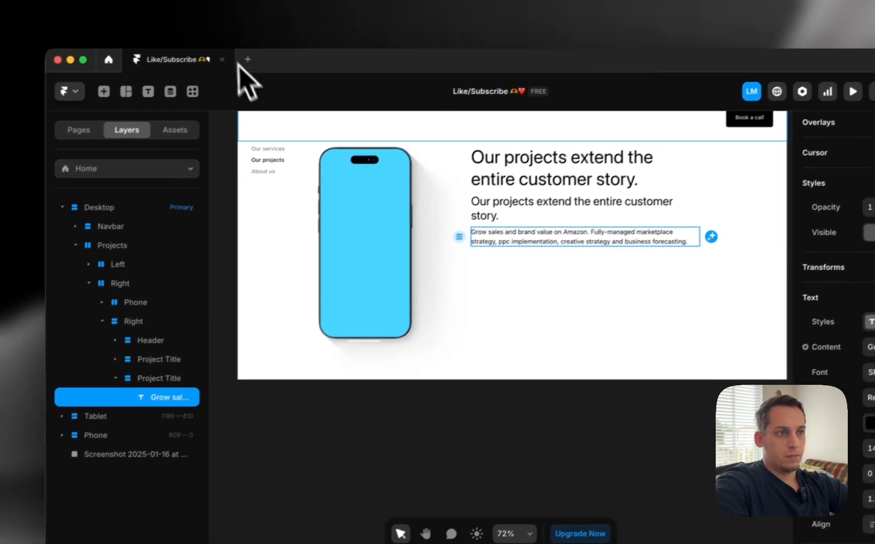
Fill the paragraph with Lorem Ipsum plugin placeholder text generated by sentences
click(208, 103)
text(lorem)
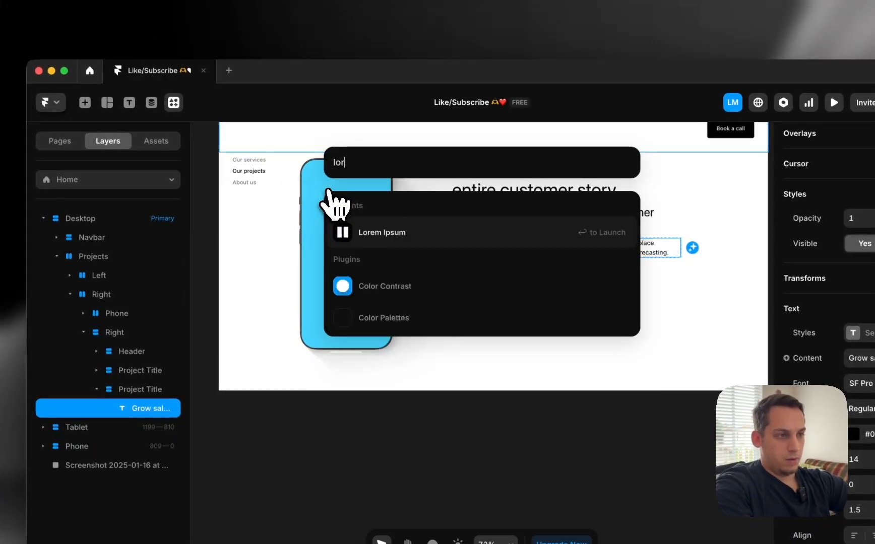
click(380, 232)
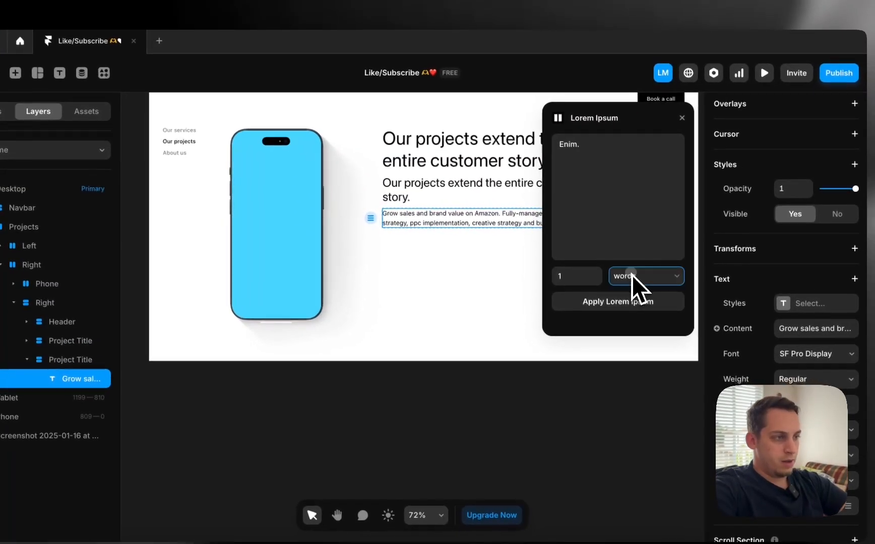
click(706, 307)
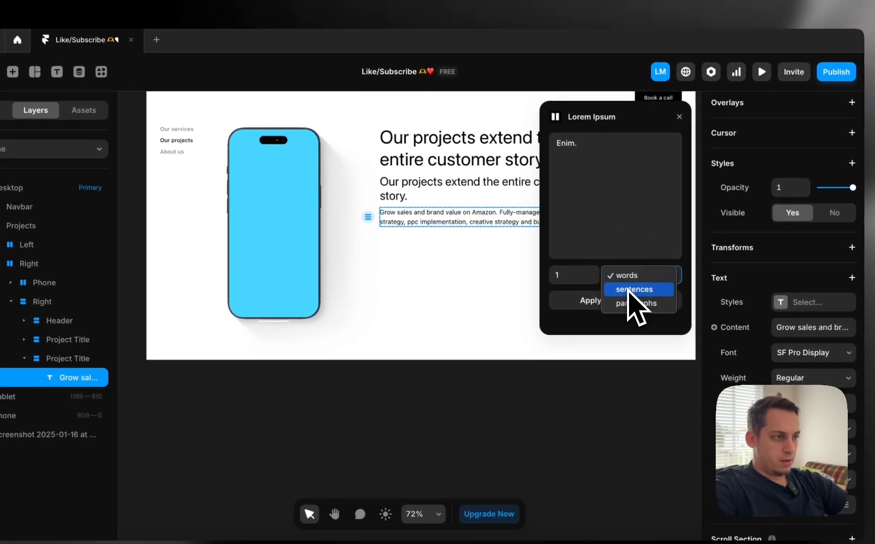
click(629, 289)
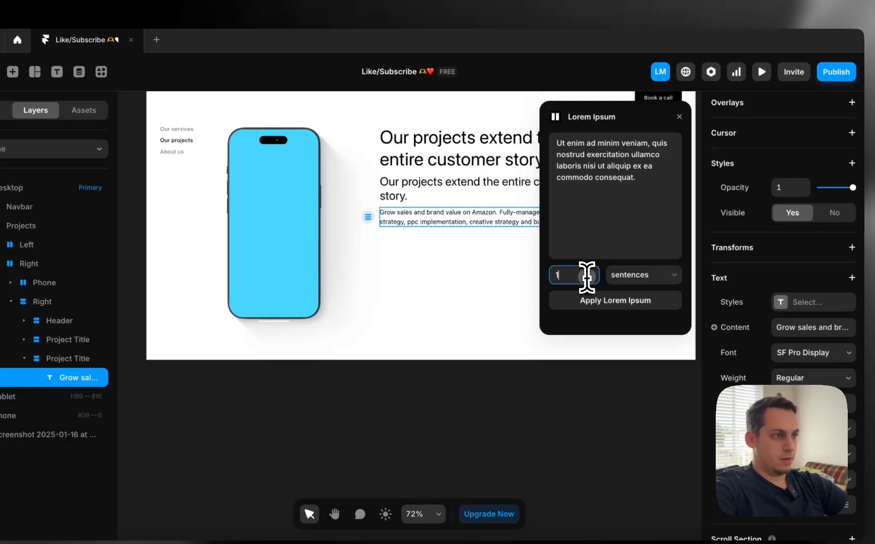
click(601, 305)
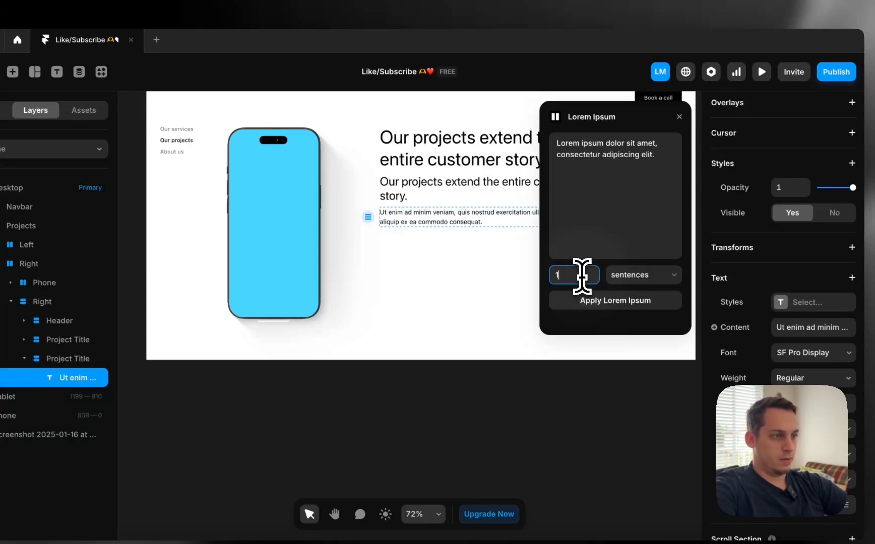
click(607, 305)
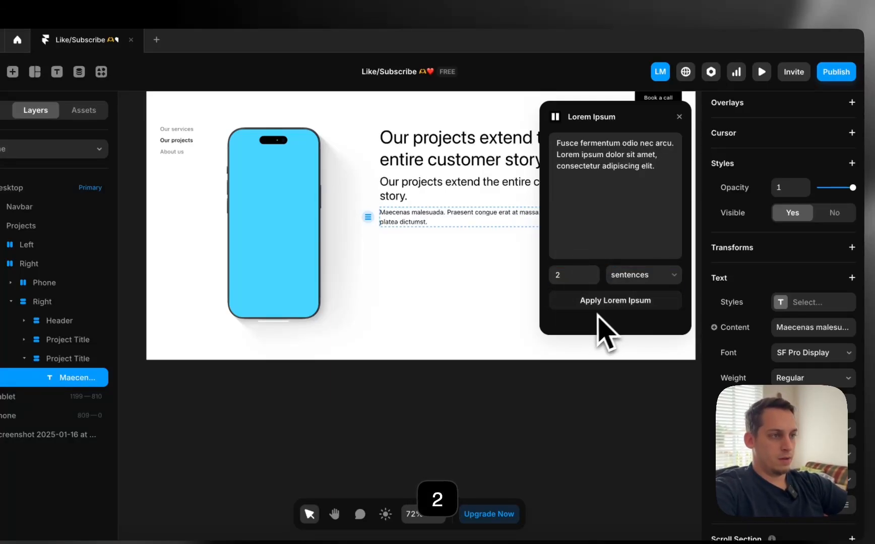
click(591, 301)
click(590, 304)
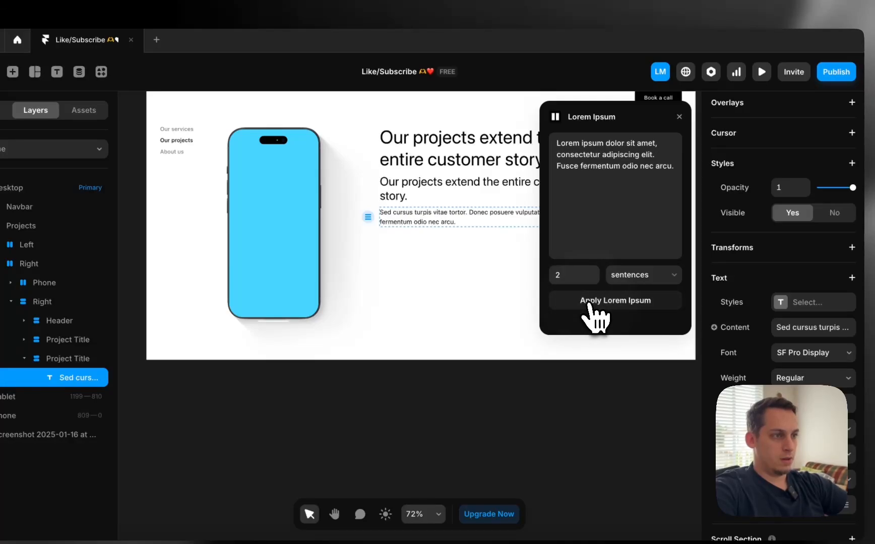
click(589, 304)
Set the placeholder count to 3 sentences and apply it to the paragraph
click(572, 275)
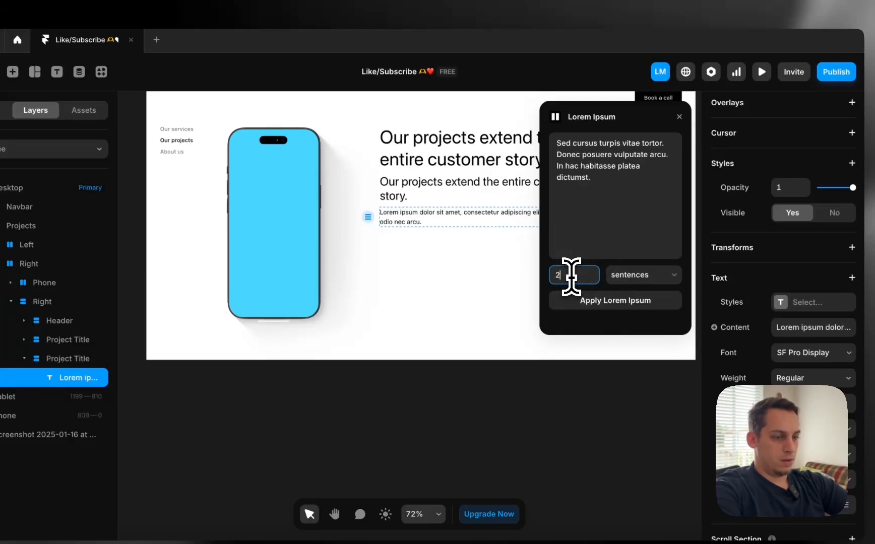
text(3)
click(590, 303)
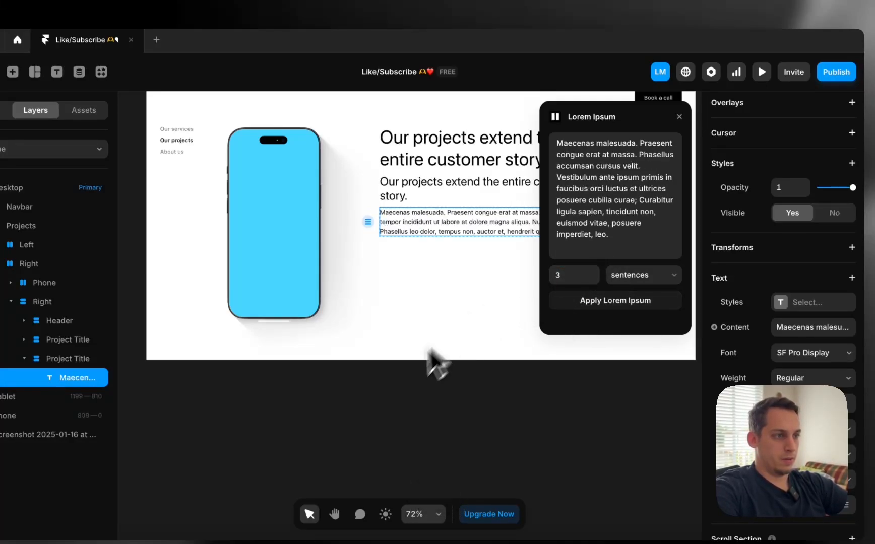
click(403, 403)
scroll(400, 411, right, 4)
scroll(401, 410, up, 2)
Rename the second Project Title layer to Project Description
click(680, 116)
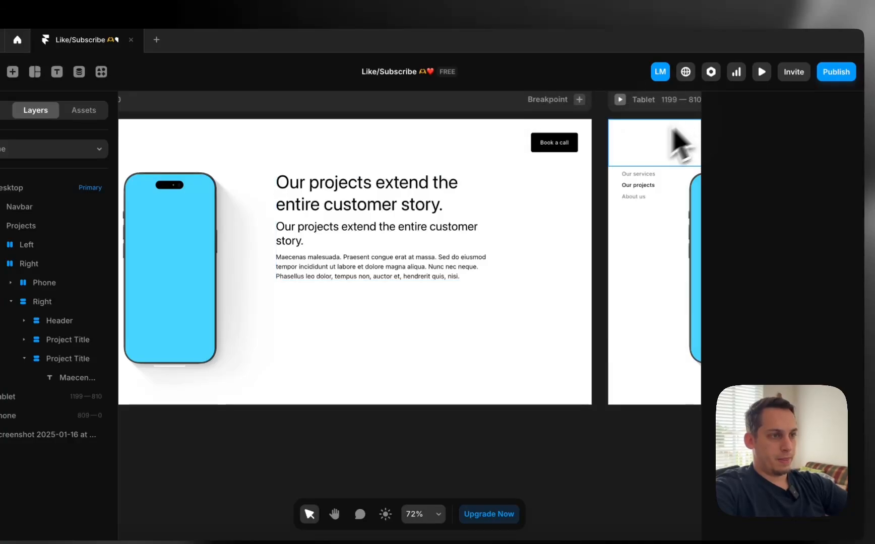
click(295, 241)
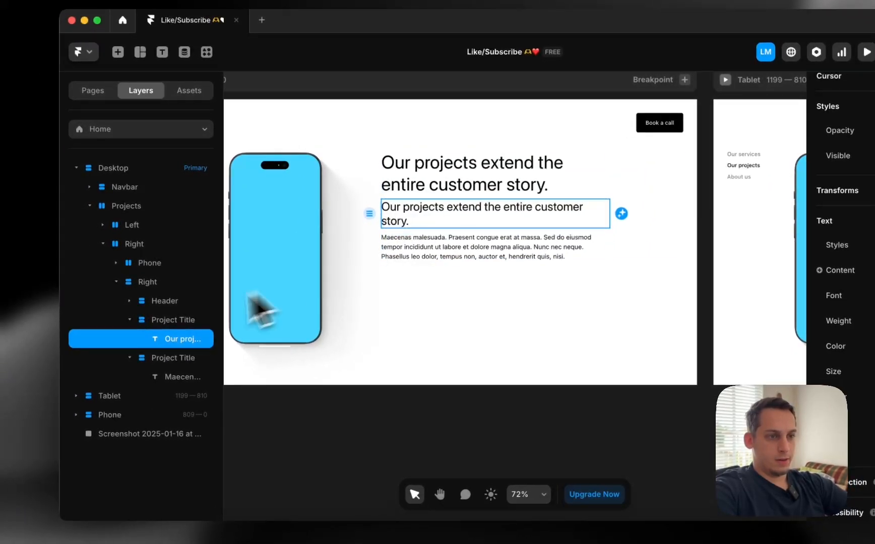
click(130, 319)
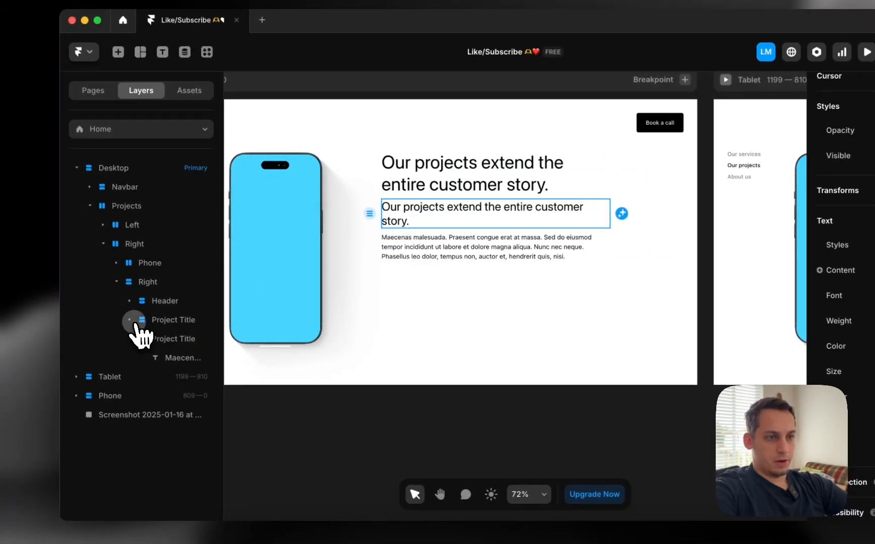
click(130, 338)
drag(150, 320, 163, 337)
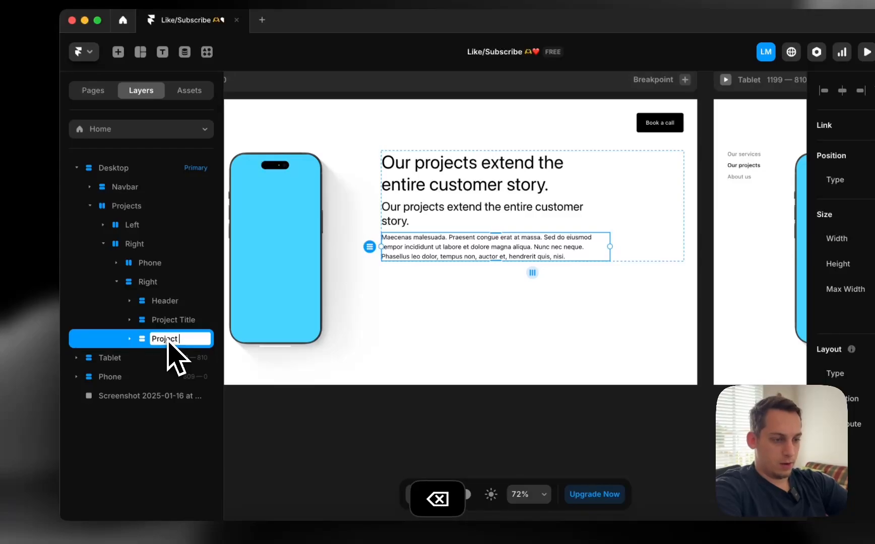
key(Return)
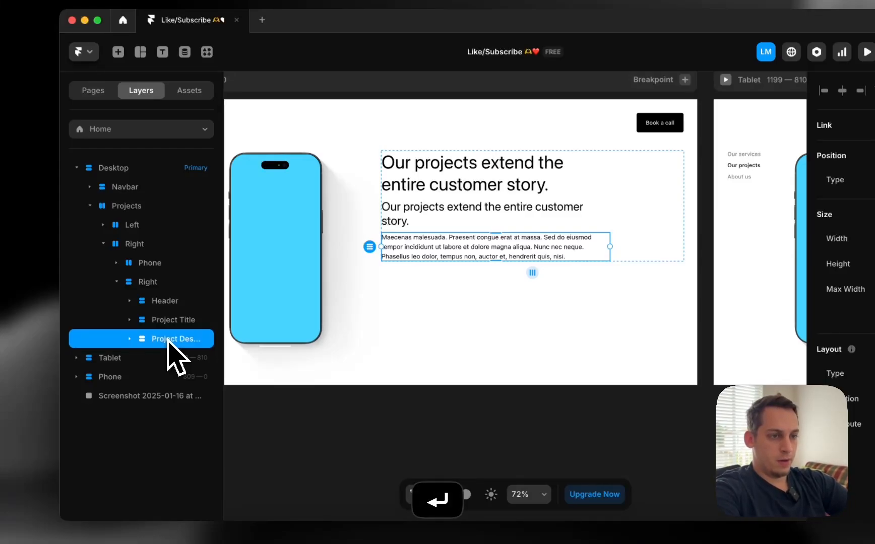
Wrap Project Title and Project Description in a new left-aligned stack
shift+click(176, 321)
right_click(176, 321)
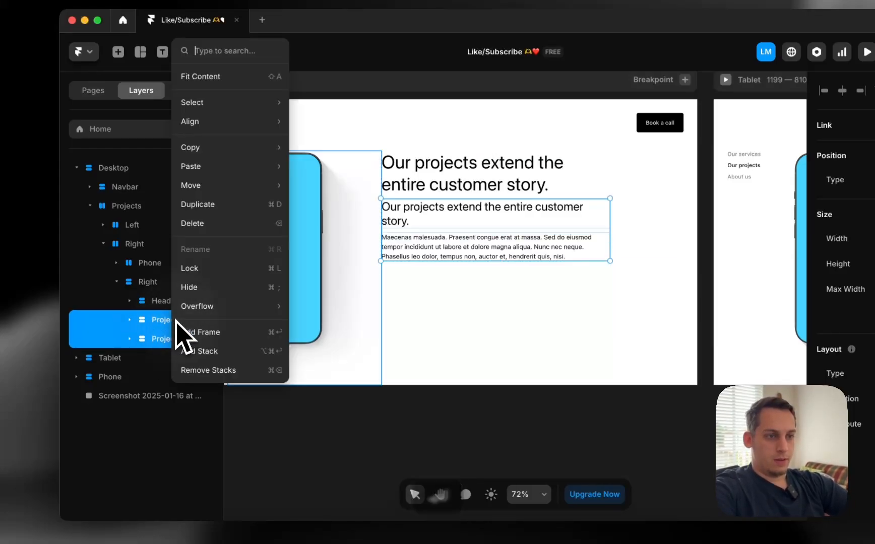
click(208, 350)
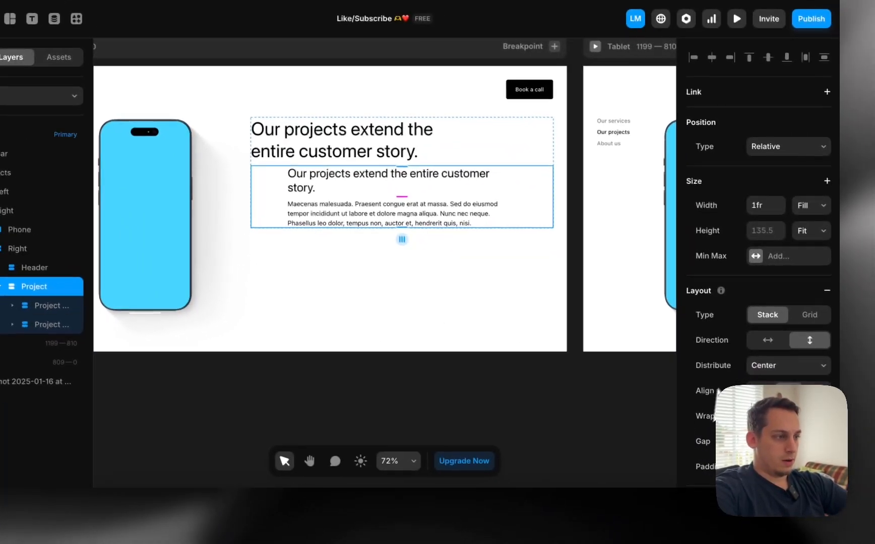
click(754, 389)
click(506, 429)
Tighten the gap inside the Right text stack by 10
scroll(409, 406, down, 3)
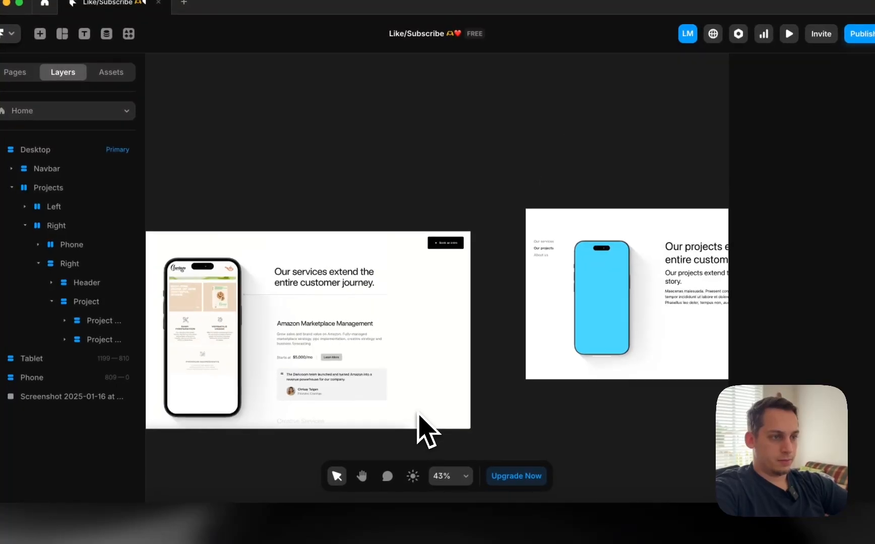
scroll(409, 406, right, 5)
click(593, 263)
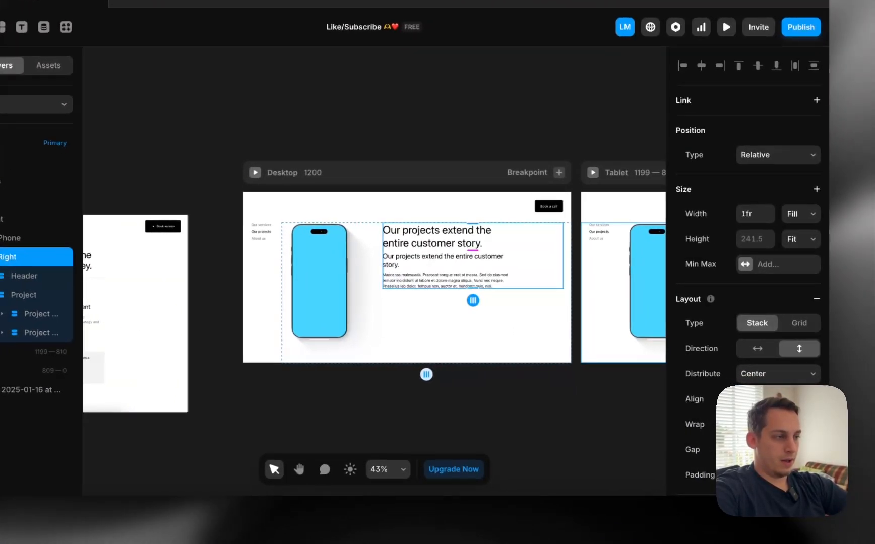
key(shift+Up)
key(shift+Up)
key(shift+Up)
key(shift+Up)
key(shift+Up)
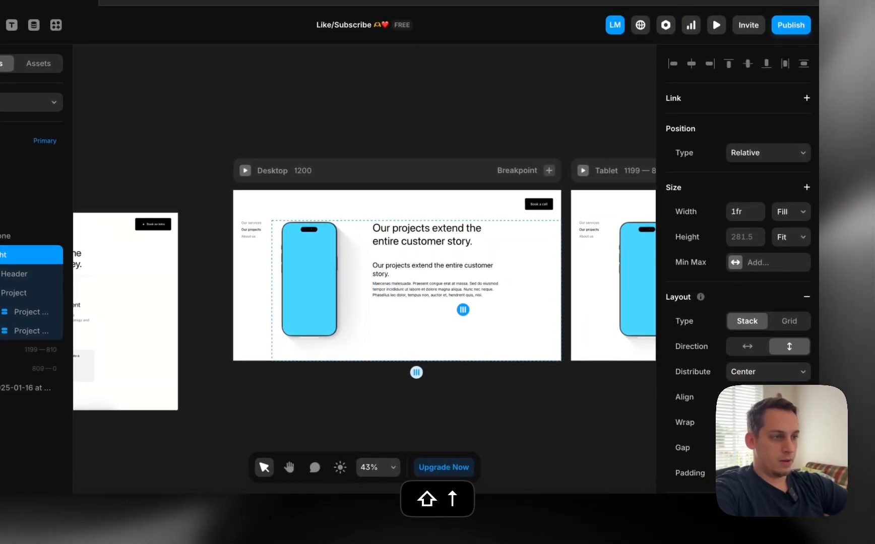
key(shift+Down)
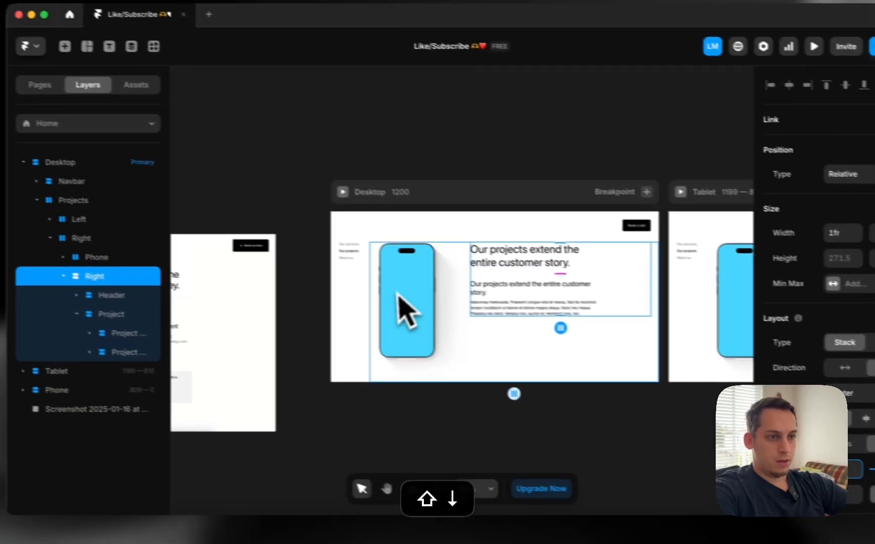
Select the Maecenas description paragraph to work on its colour
click(166, 302)
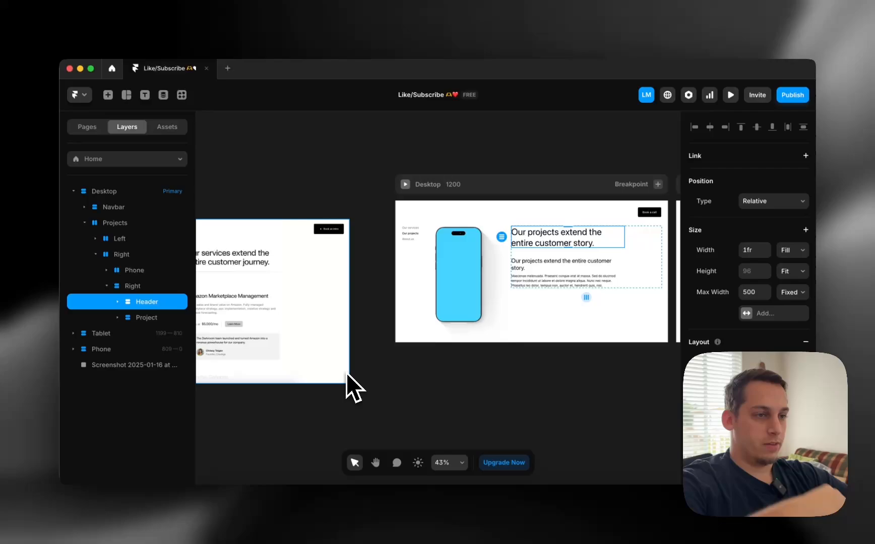
scroll(346, 373, left, 5)
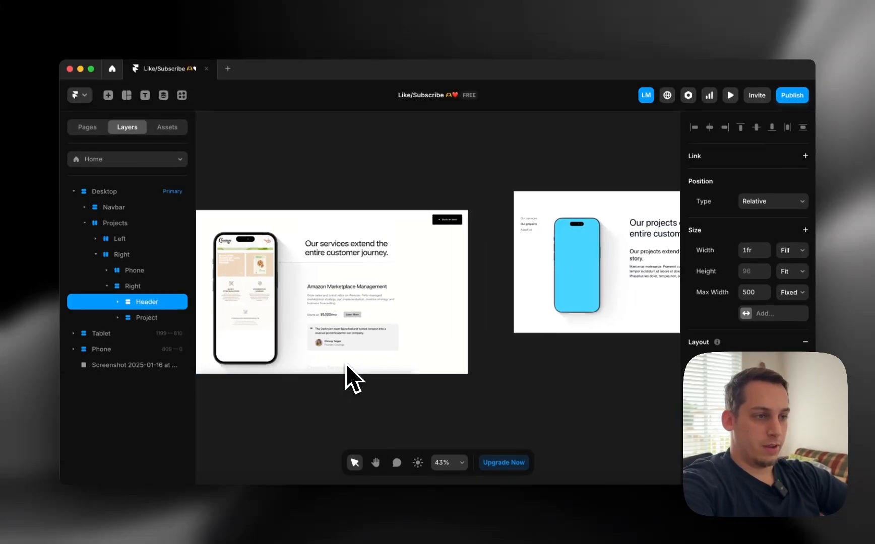
scroll(348, 367, right, 2)
scroll(351, 366, right, 3)
click(494, 285)
scroll(494, 285, left, 4)
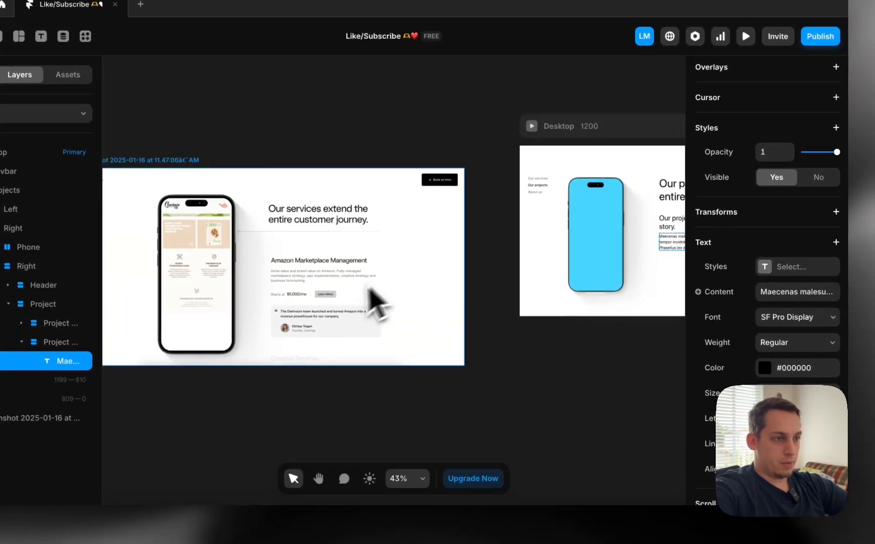
scroll(368, 289, up, 5)
Colour the Maecenas paragraph grey #727270, sampled from the reference text
click(769, 369)
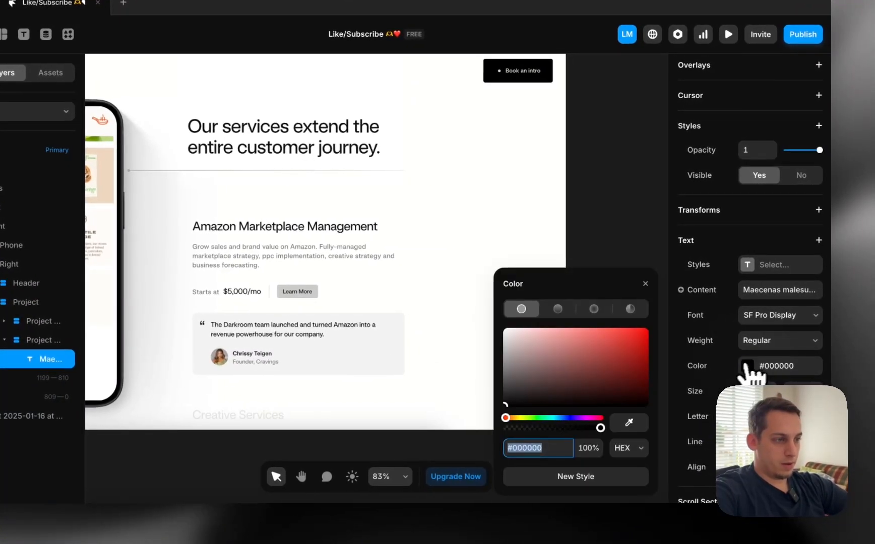
click(628, 423)
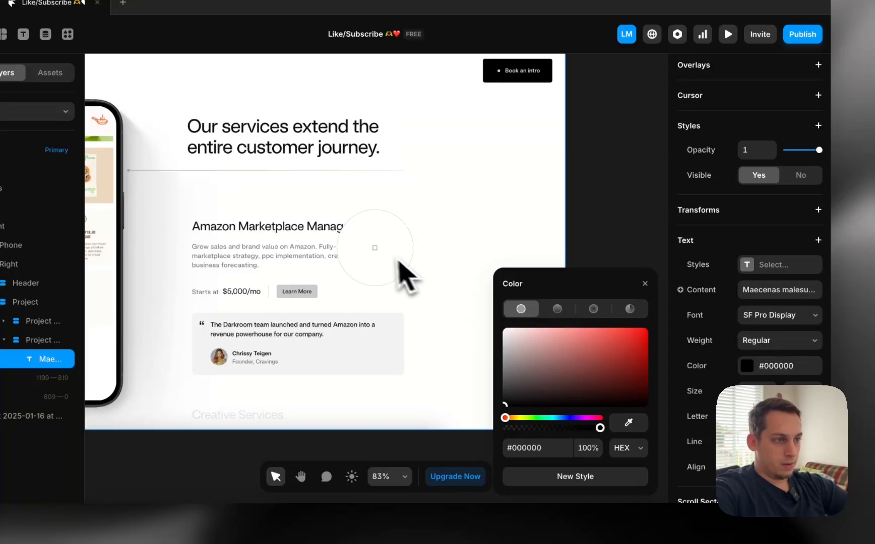
click(378, 260)
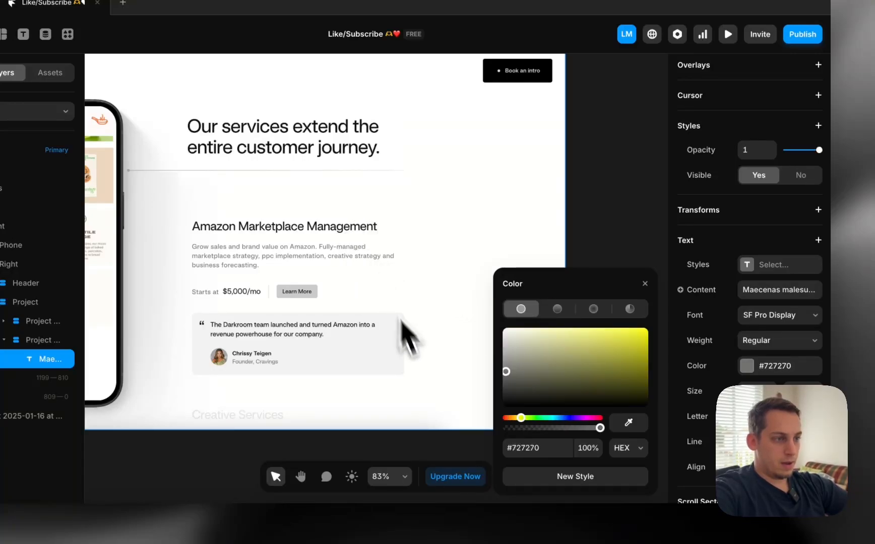
scroll(424, 385, right, 10)
scroll(424, 385, down, 3)
click(375, 408)
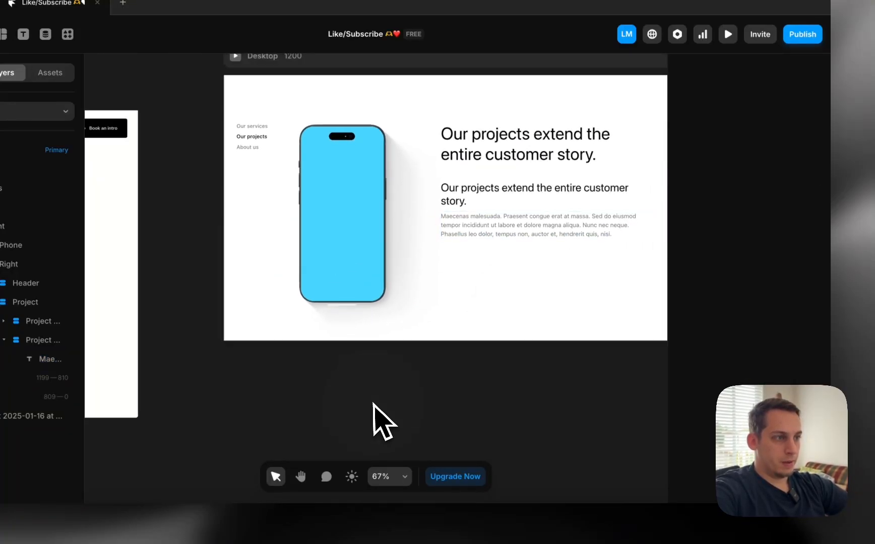
Place a copy of the paragraph on the canvas below the Desktop frame
scroll(373, 407, left, 8)
scroll(383, 424, right, 8)
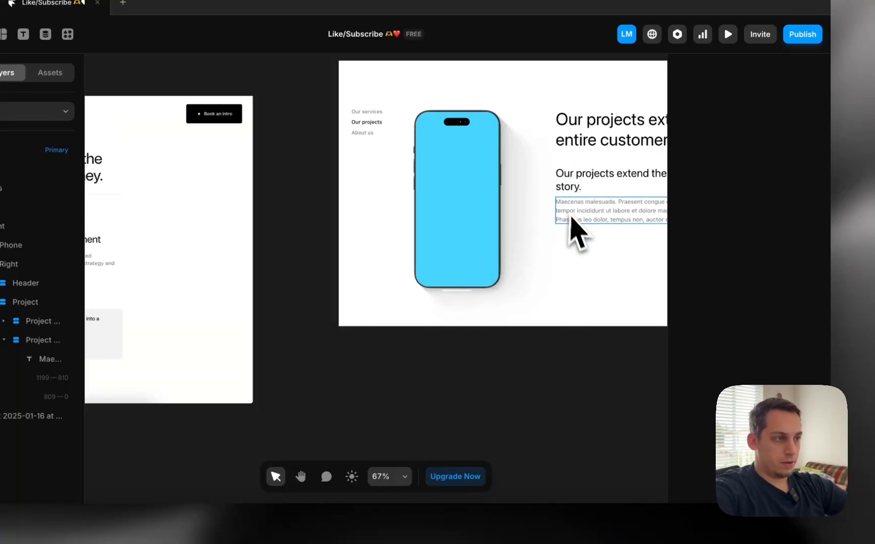
drag(578, 231, 433, 435)
Turn the copied paragraph into a fit-content 'Starts at' label
double_click(433, 433)
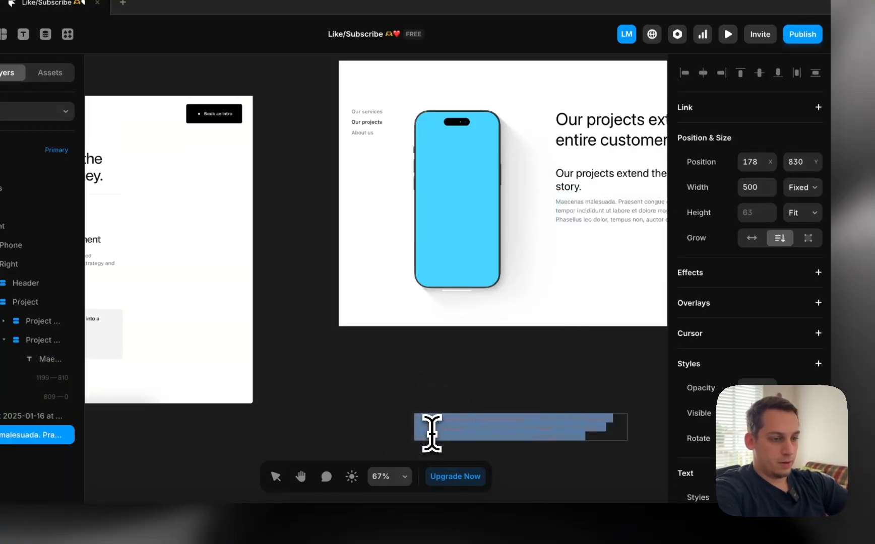
text(Starts at)
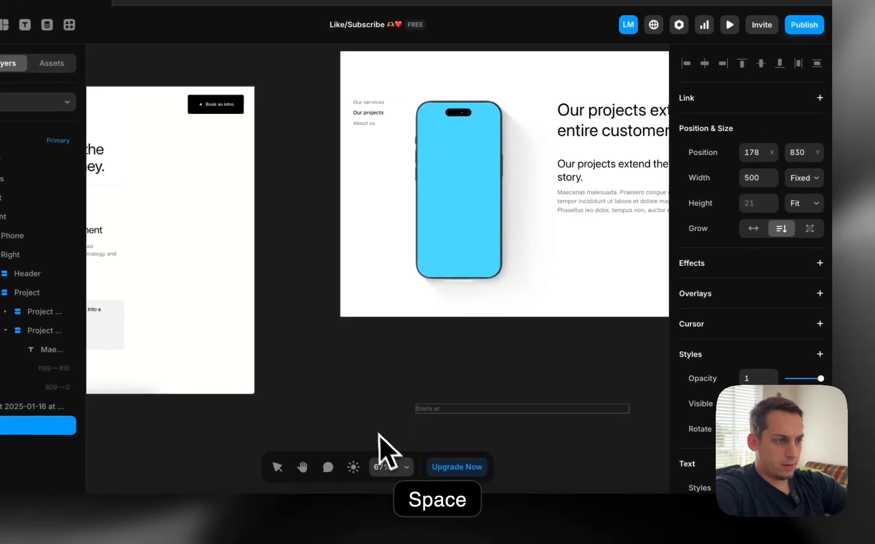
key(Escape)
click(806, 188)
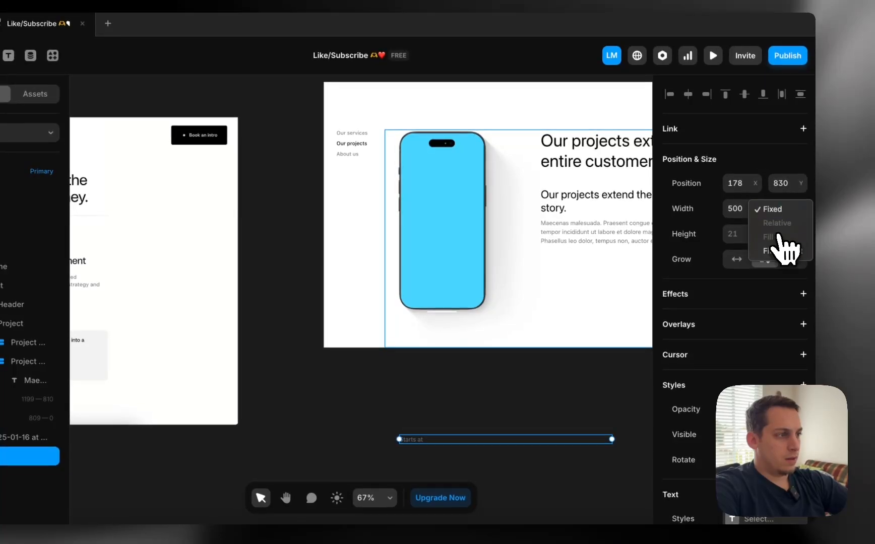
click(786, 250)
scroll(283, 433, down, 5)
scroll(284, 433, left, 5)
scroll(372, 196, up, 6)
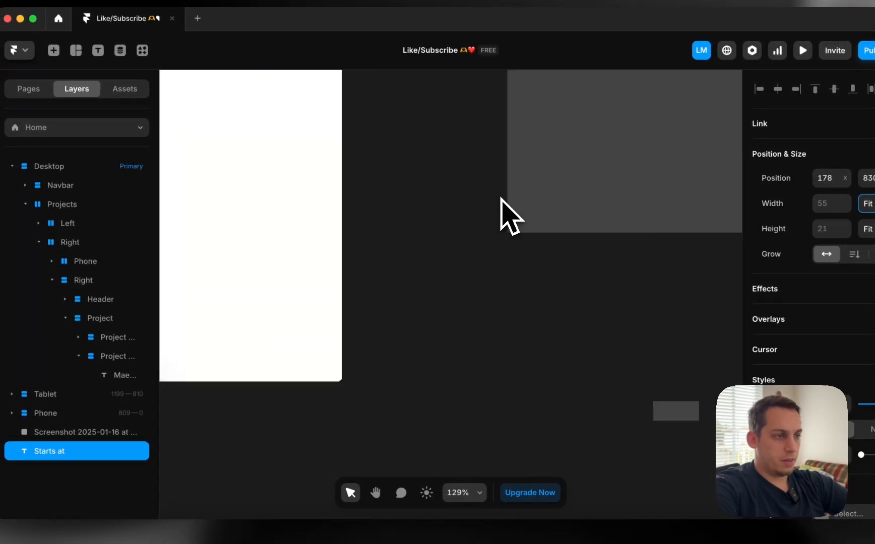
scroll(501, 199, down, 4)
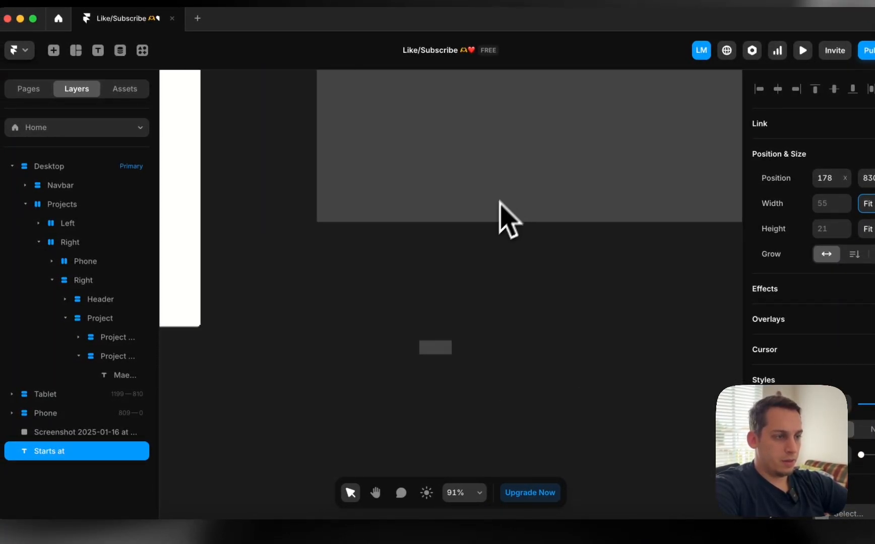
Duplicate the label to its right and edit it to read '$5,000/month'
drag(445, 351, 486, 354)
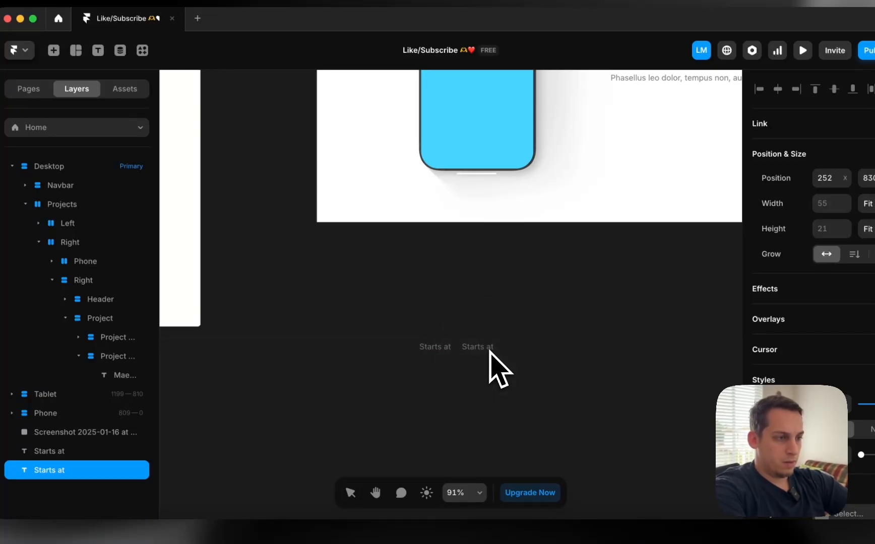
double_click(484, 348)
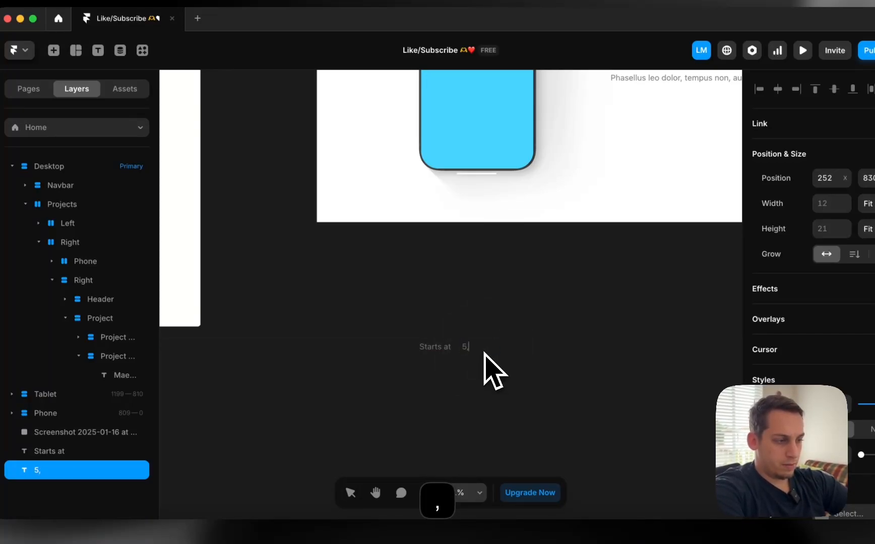
key(Down)
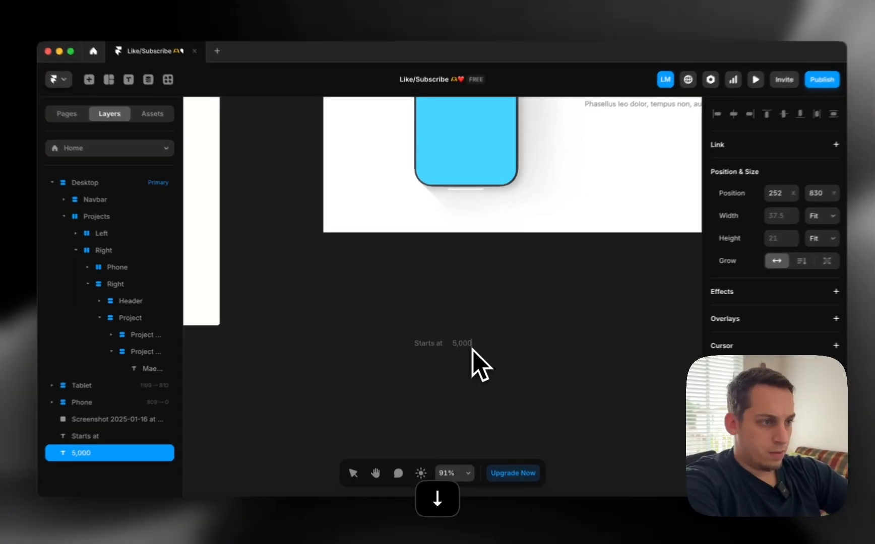
key(Up)
text($)
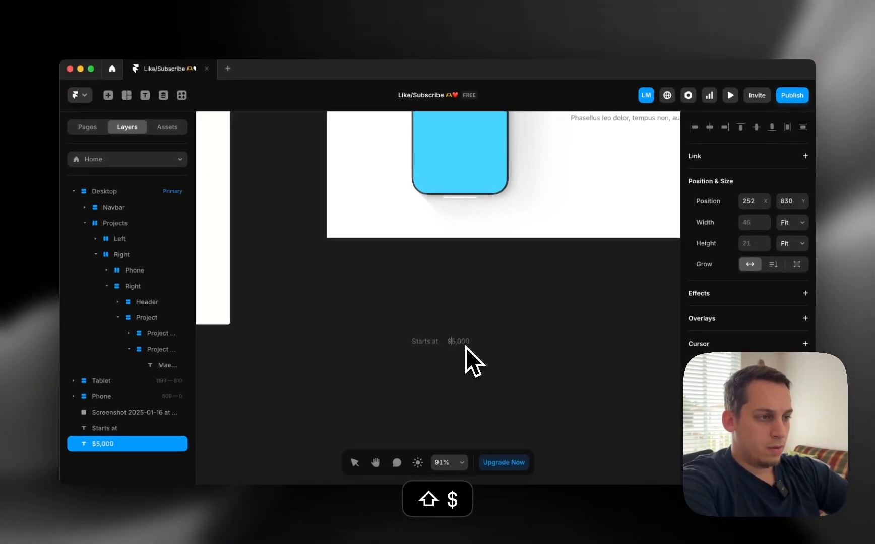
key(Down)
text(/month)
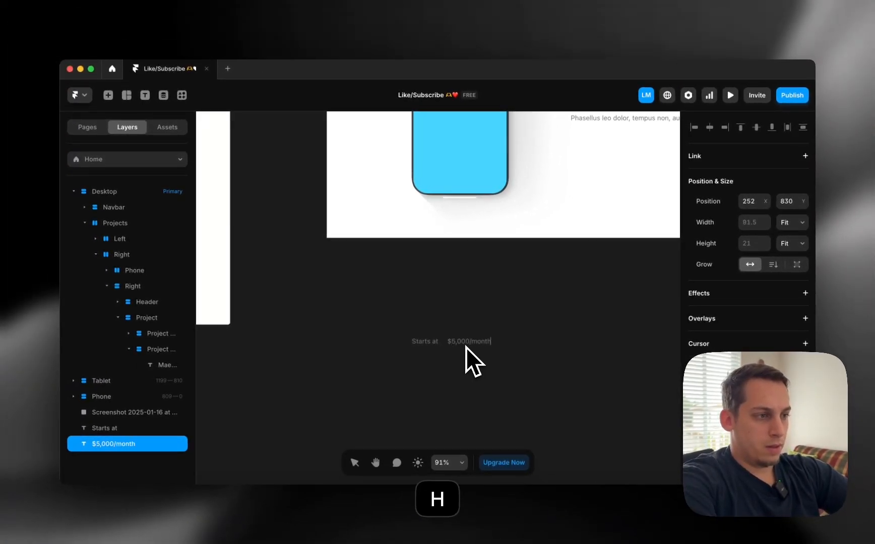
click(413, 318)
scroll(411, 312, left, 10)
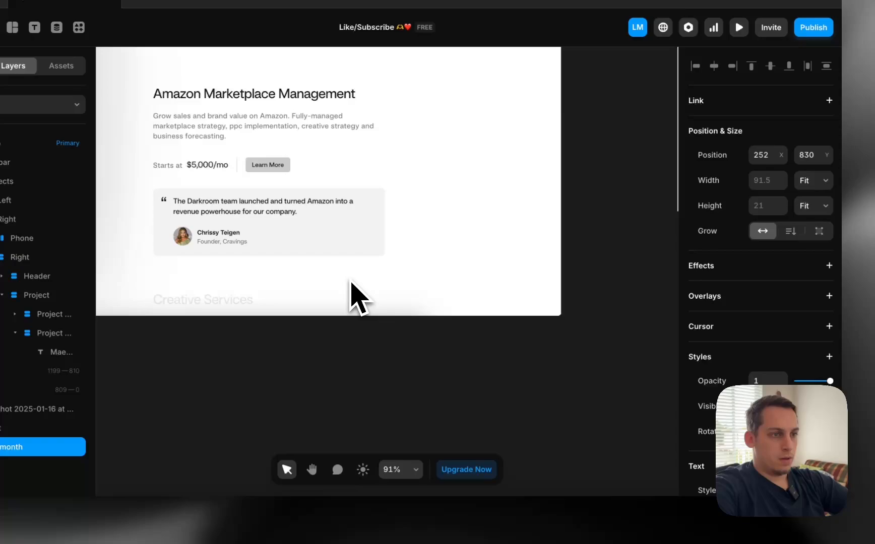
scroll(349, 295, left, 5)
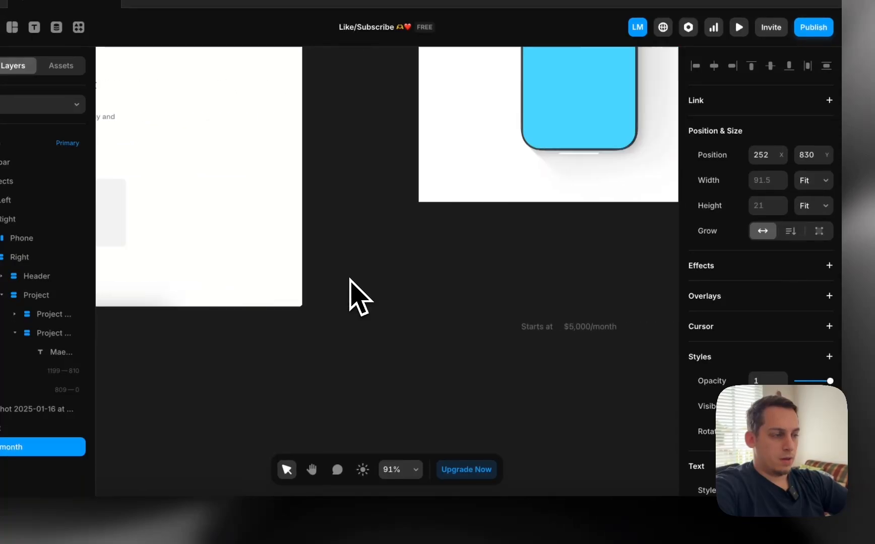
scroll(699, 385, down, 3)
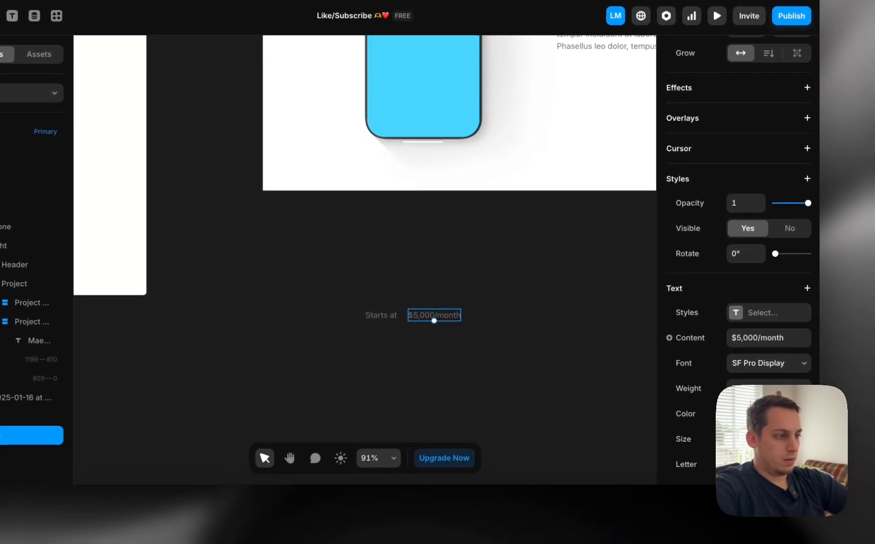
Make the $5,000/month text black #000000 and select both texts
click(756, 413)
text(000000)
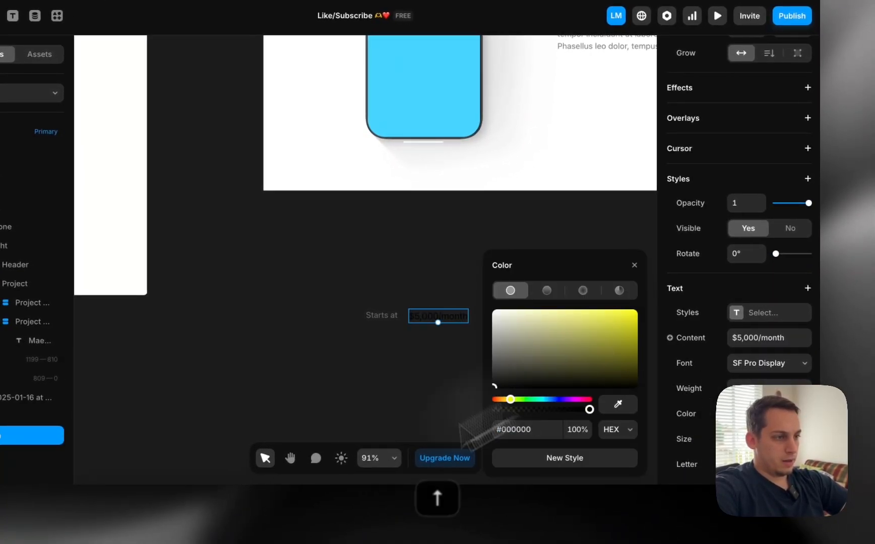
click(305, 351)
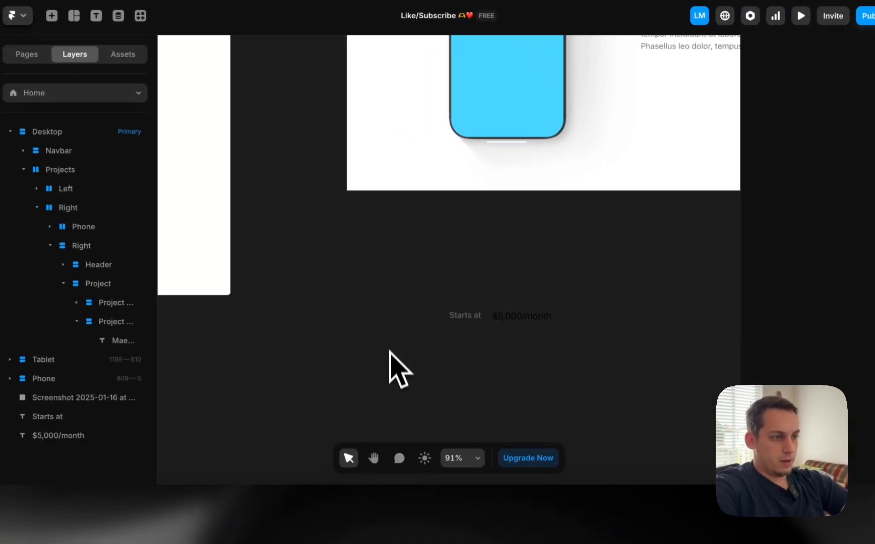
scroll(391, 348, right, 10)
scroll(391, 348, up, 5)
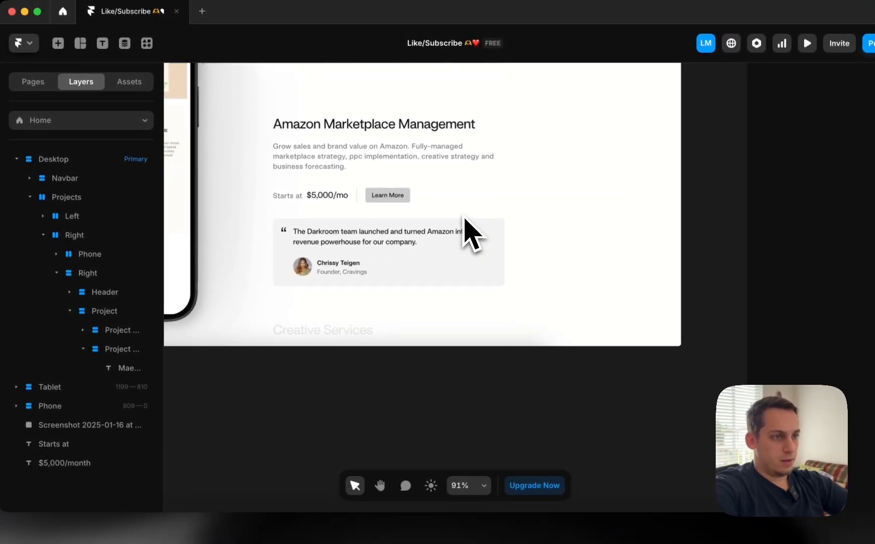
scroll(466, 222, left, 10)
scroll(466, 222, down, 4)
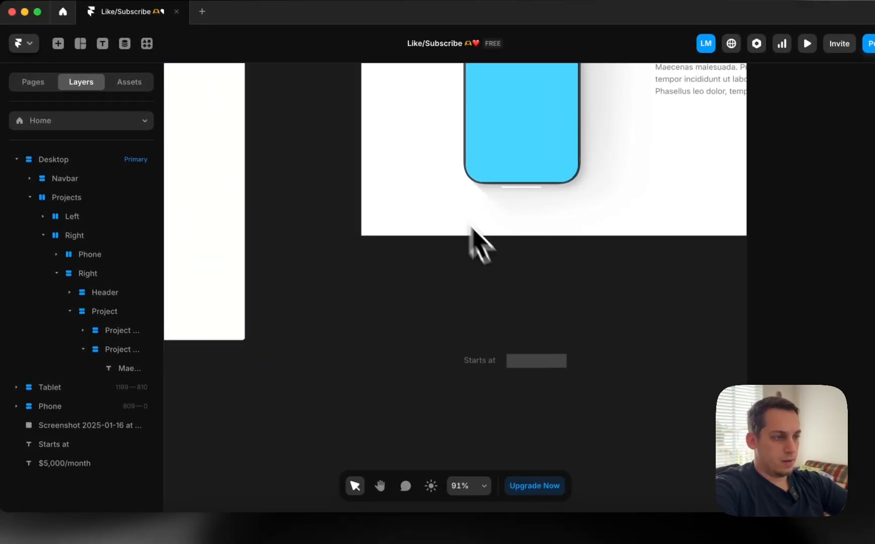
drag(458, 349, 575, 372)
Wrap 'Starts at' and '$5,000/month' together in a new stack
right_click(536, 373)
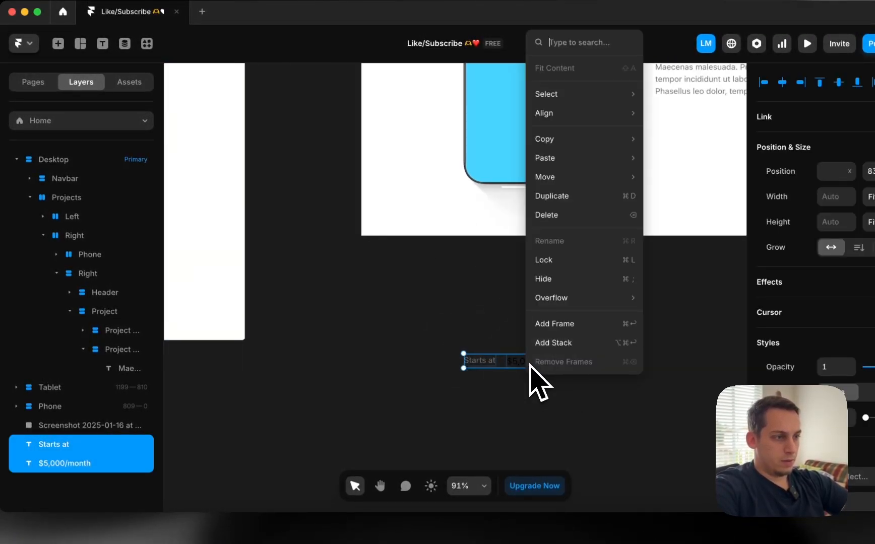
click(547, 345)
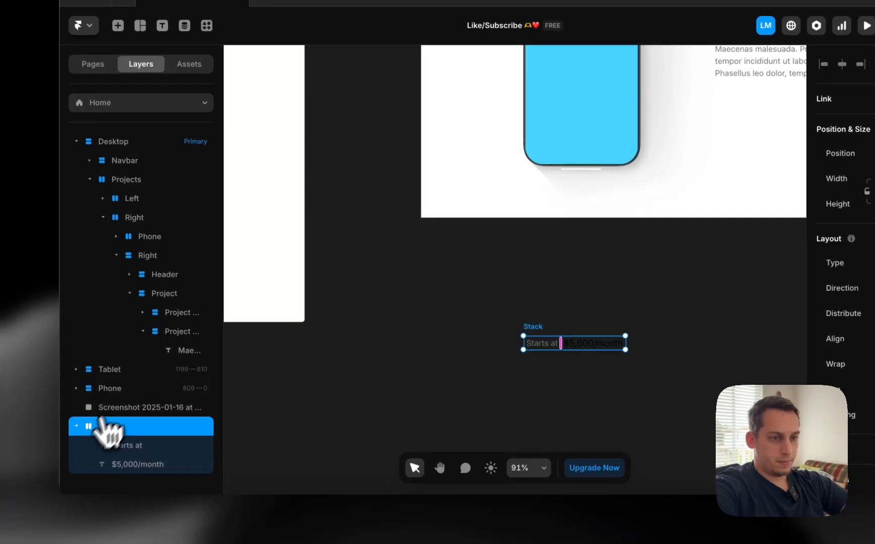
click(75, 427)
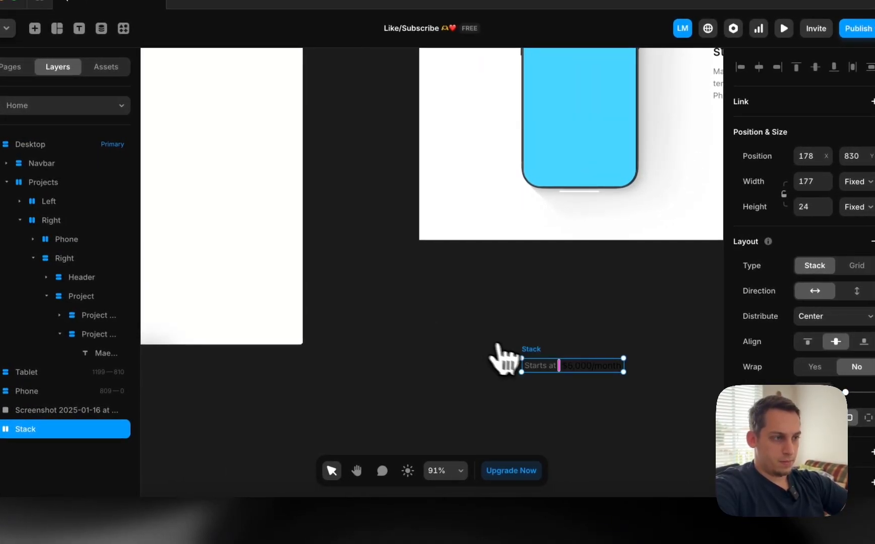
scroll(518, 362, right, 5)
scroll(566, 367, right, 5)
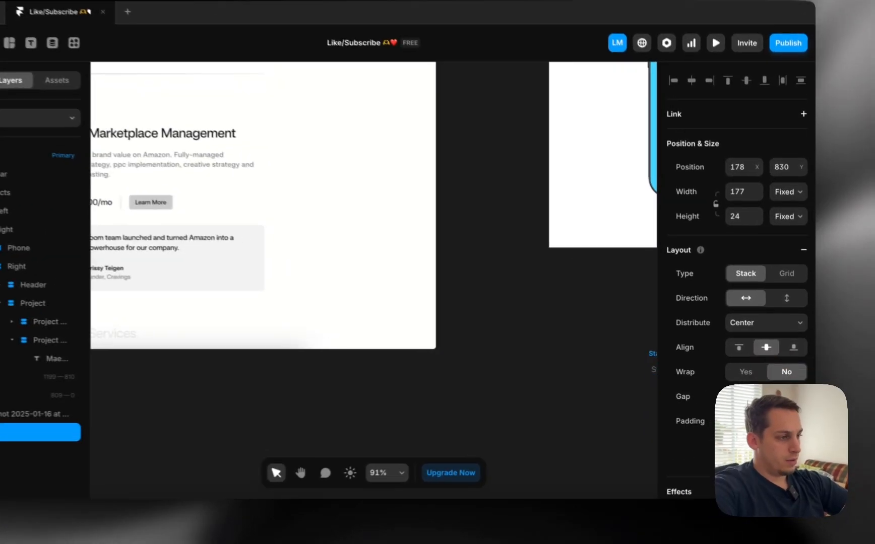
key(shift+Up)
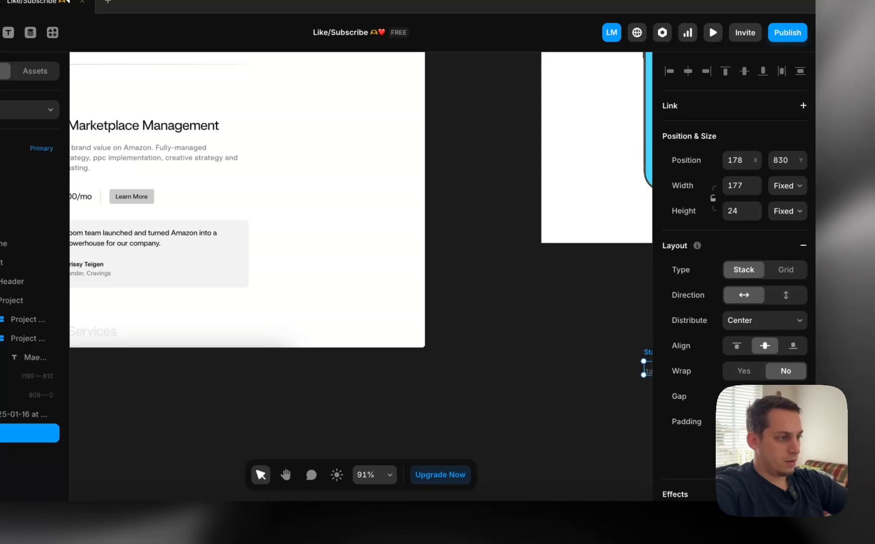
scroll(656, 447, right, 3)
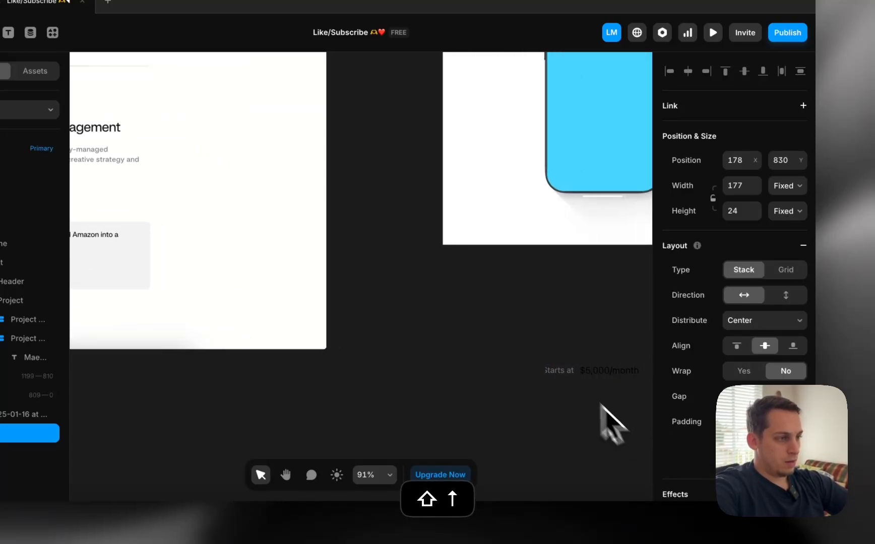
Set the stack's width and height to Fit Content
click(796, 190)
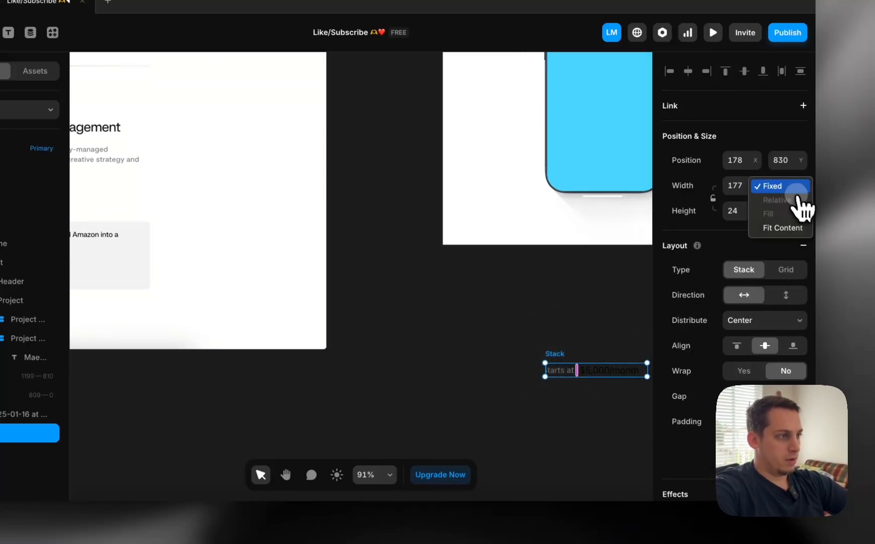
click(791, 228)
click(787, 212)
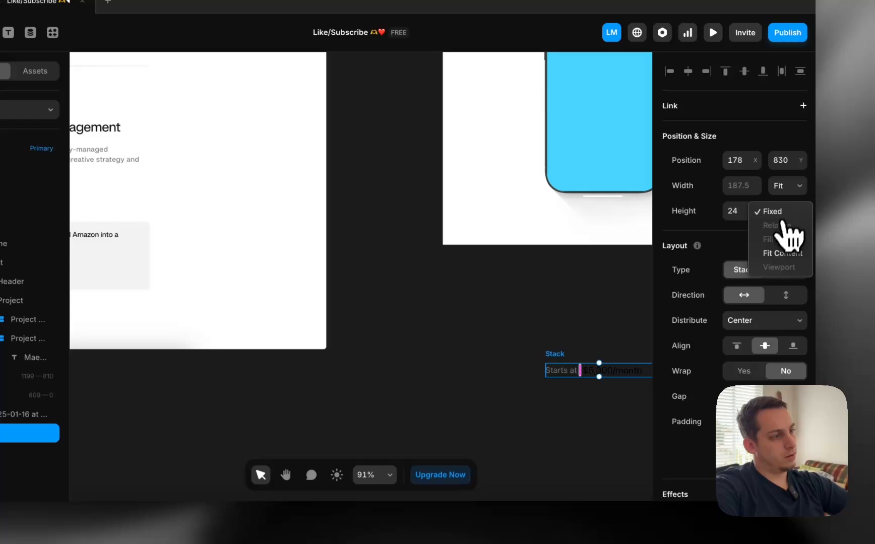
click(779, 255)
click(504, 285)
Move the stack under the Maecenas paragraph in the Project stack and name it Pricing
scroll(504, 288, right, 3)
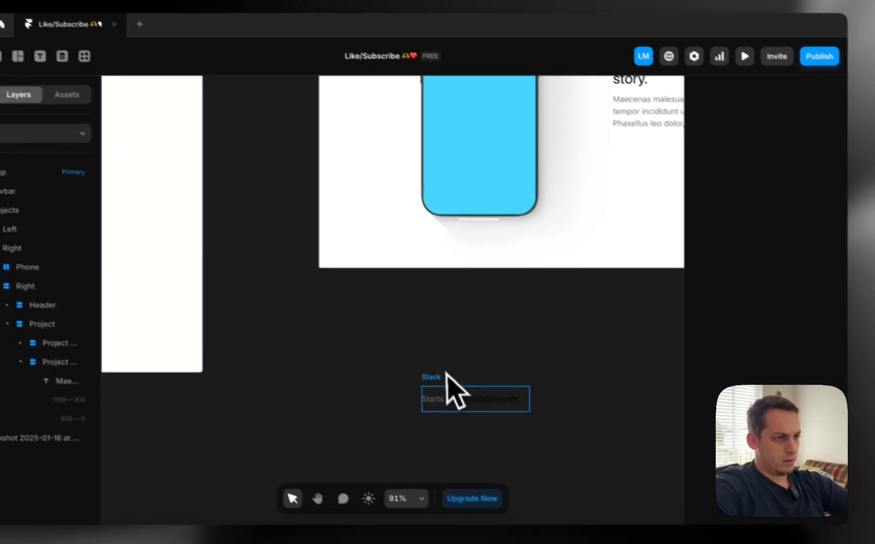
drag(447, 397, 635, 92)
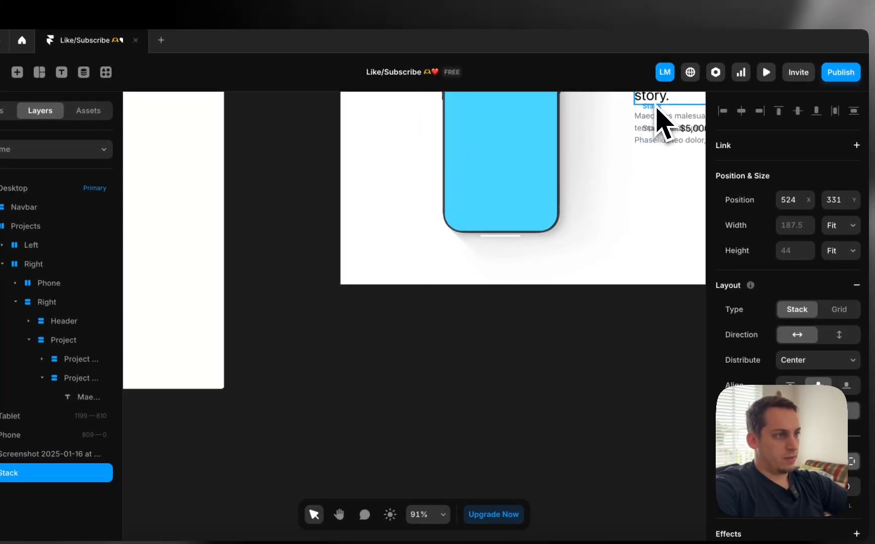
drag(648, 139, 649, 111)
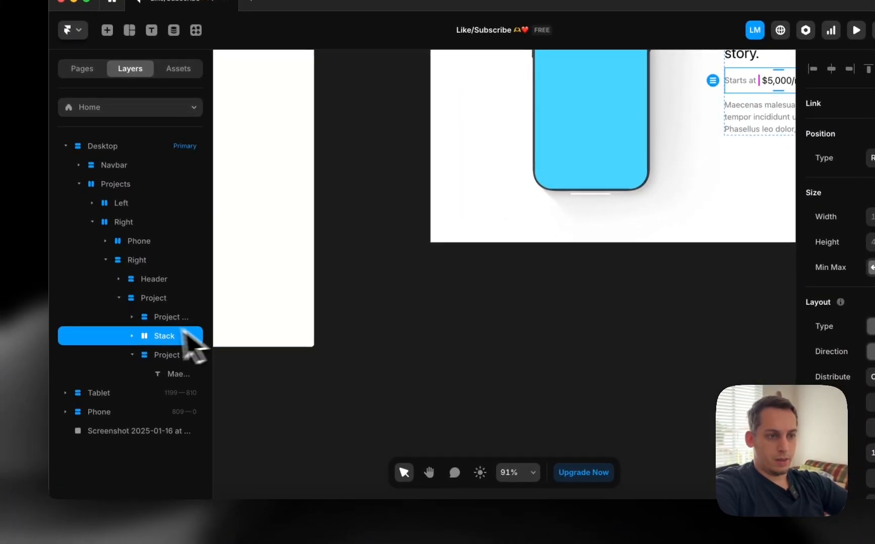
click(131, 355)
drag(154, 355, 158, 359)
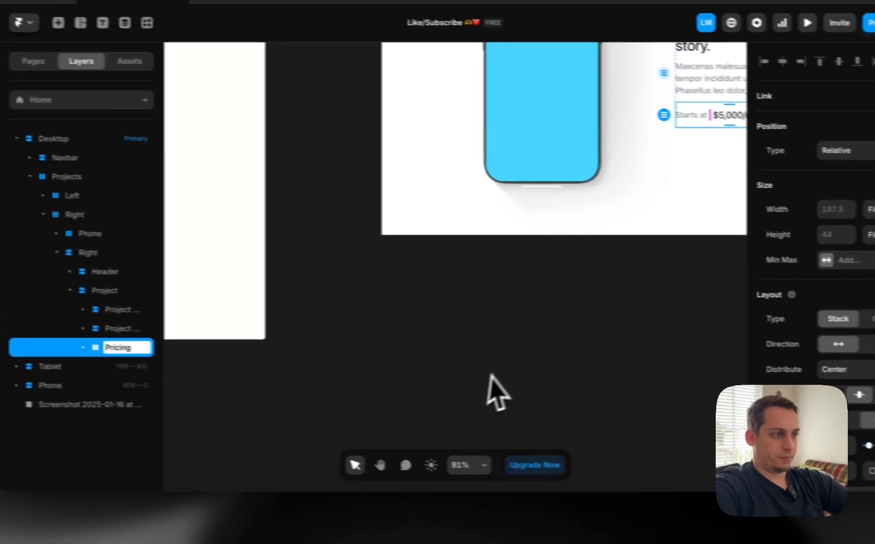
click(617, 337)
scroll(622, 337, right, 6)
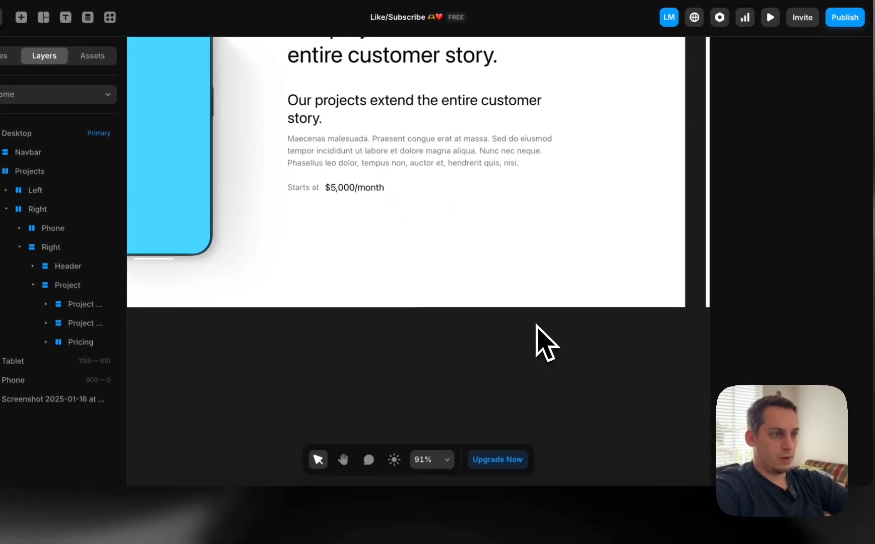
scroll(622, 337, down, 4)
scroll(536, 325, left, 5)
scroll(537, 328, right, 4)
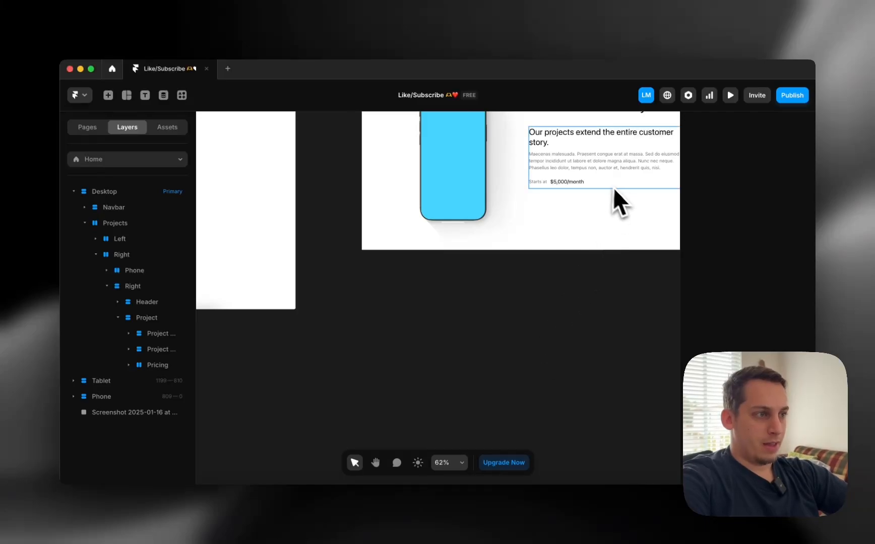
Give the Pricing stack a #222222 border on its right side only
click(590, 181)
scroll(747, 227, down, 6)
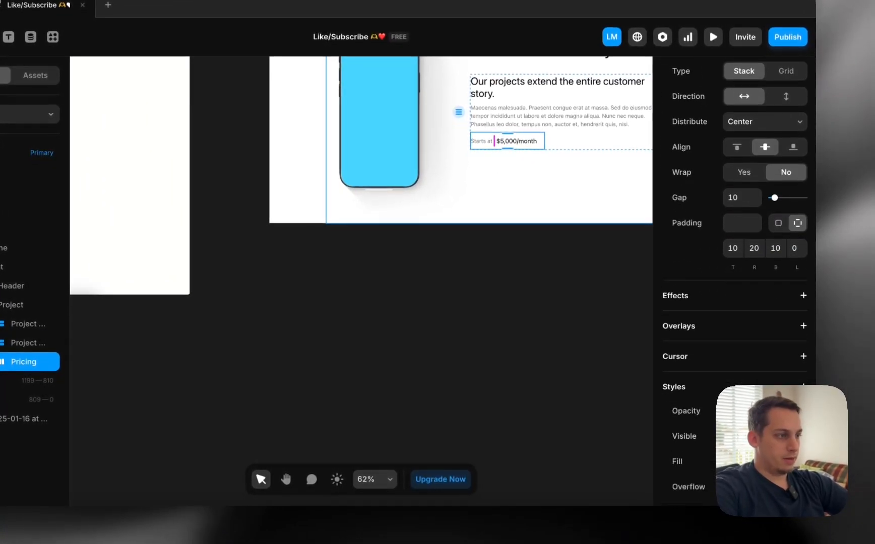
scroll(734, 277, down, 2)
click(732, 386)
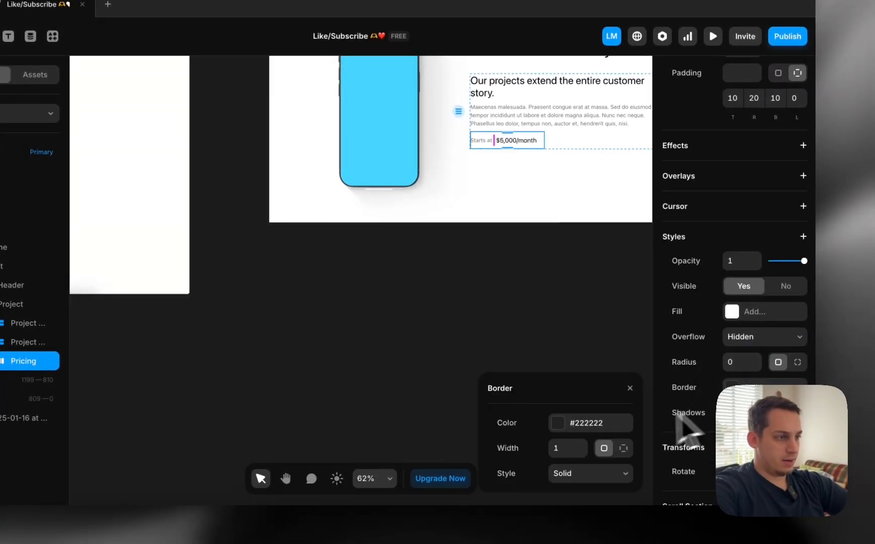
text(0)
click(624, 448)
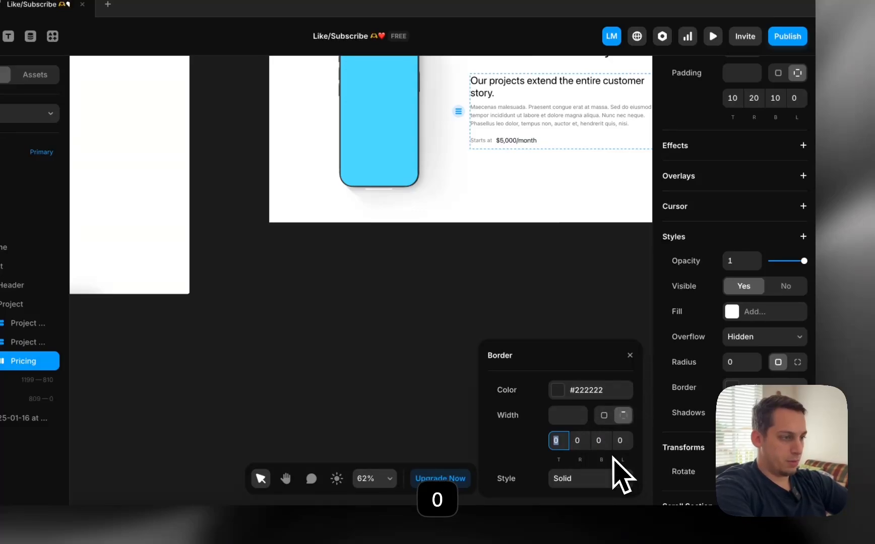
click(561, 394)
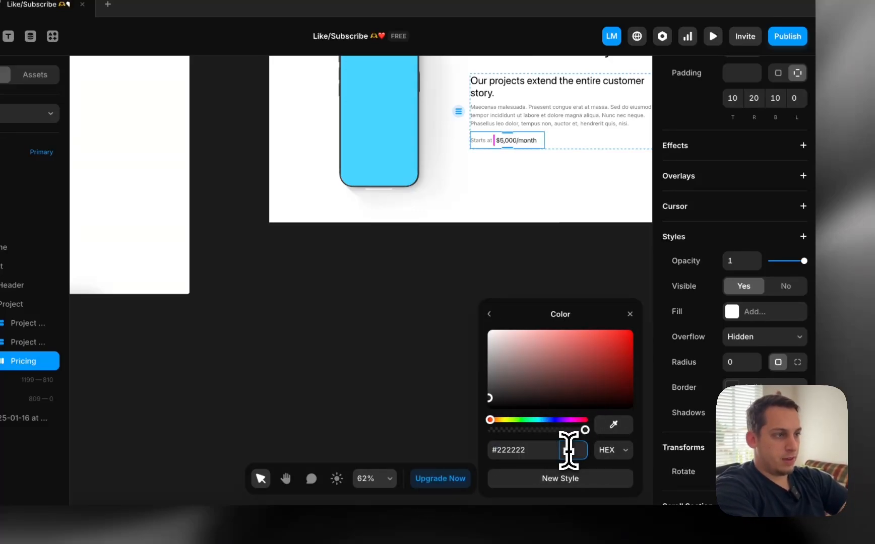
click(474, 348)
scroll(458, 348, up, 4)
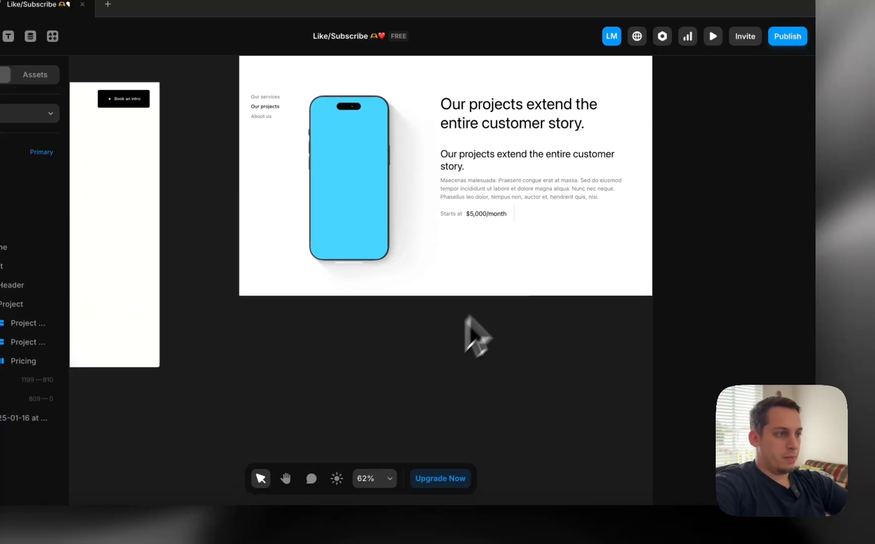
scroll(504, 222, left, 5)
scroll(503, 221, up, 2)
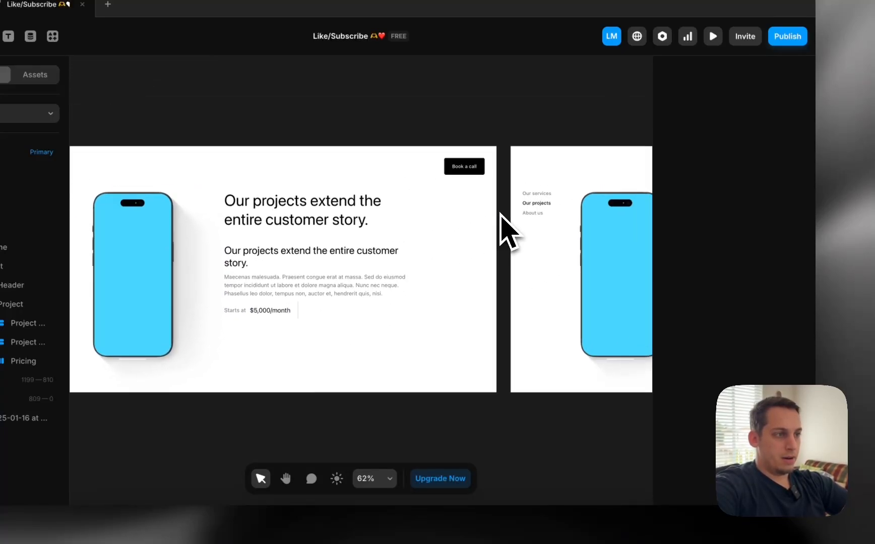
Move the Book a call button copy out onto the canvas below the frames
click(467, 174)
drag(468, 181, 471, 445)
scroll(479, 459, left, 8)
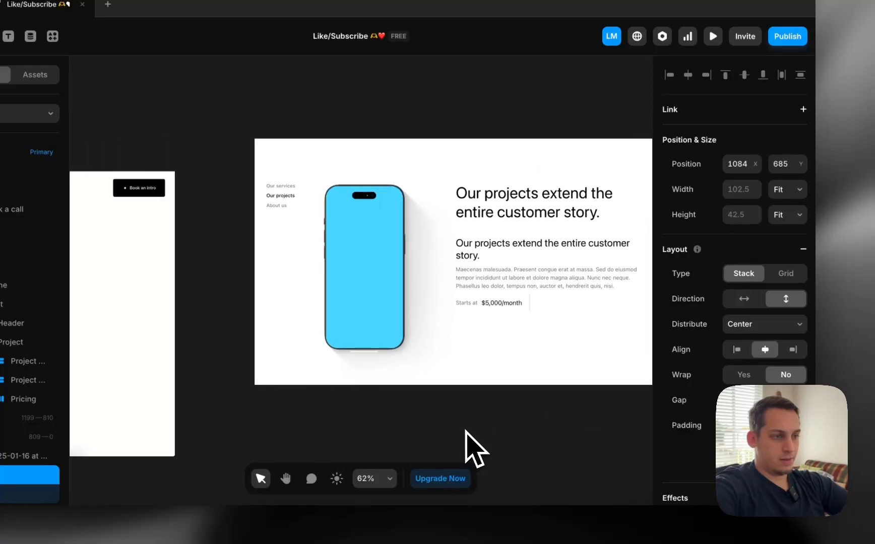
scroll(474, 449, right, 8)
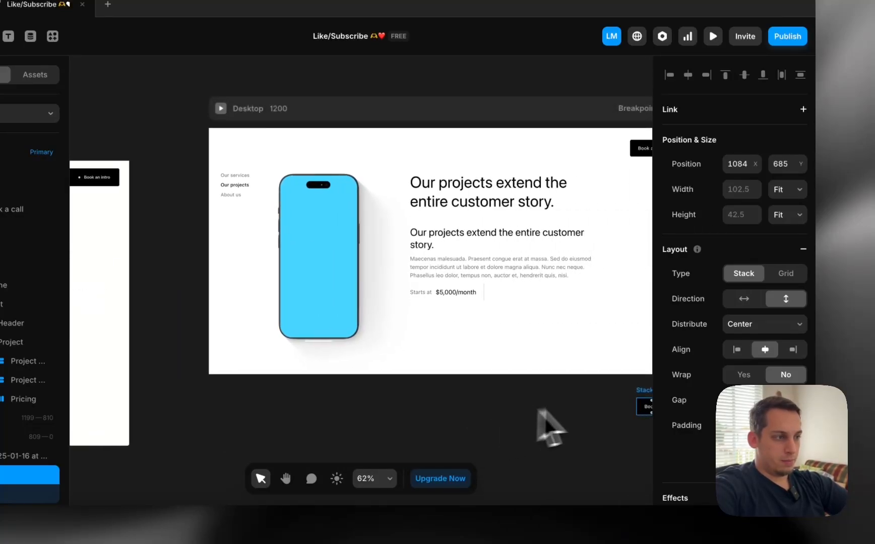
Relabel the button's text as Learn more
double_click(556, 403)
double_click(554, 404)
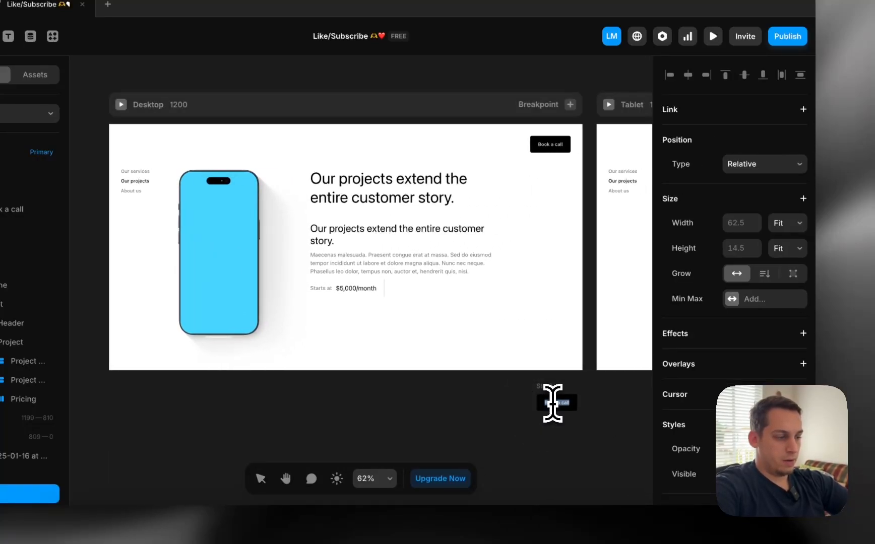
key(BackSpace)
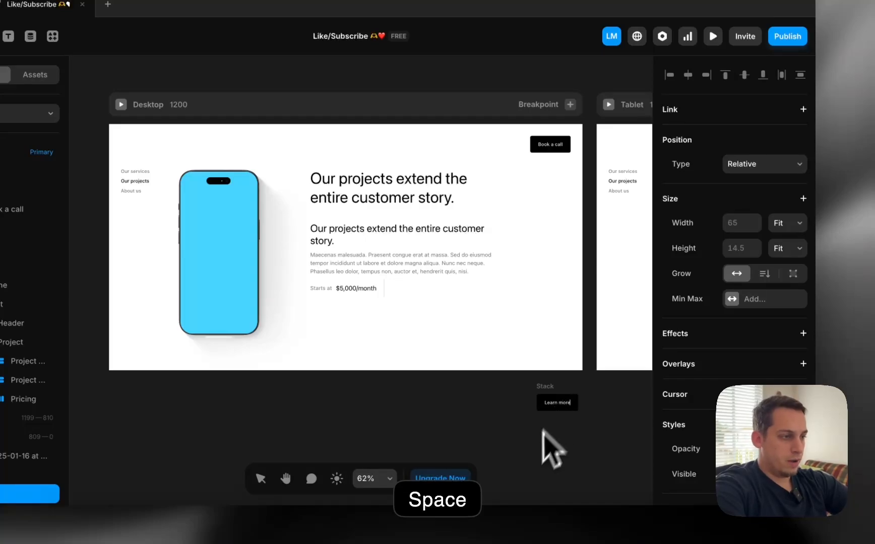
click(543, 388)
scroll(756, 416, down, 1)
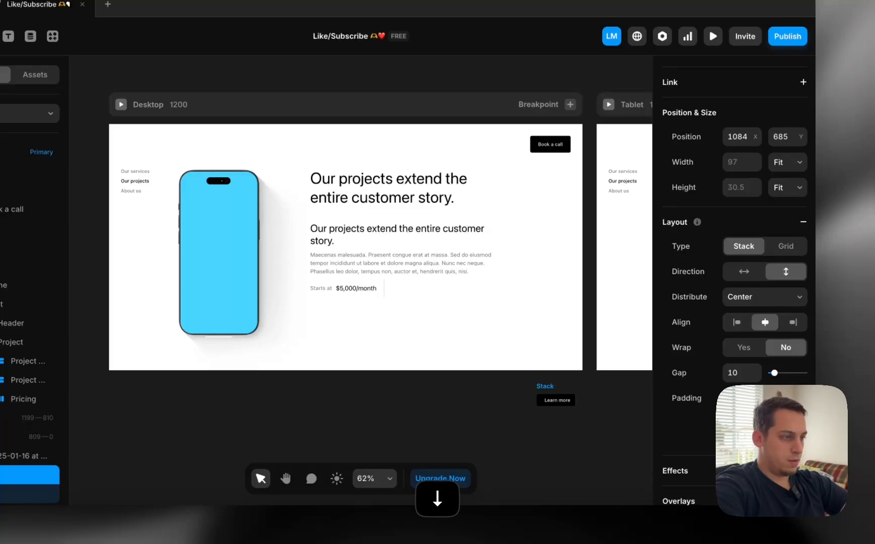
click(629, 461)
key(super+z)
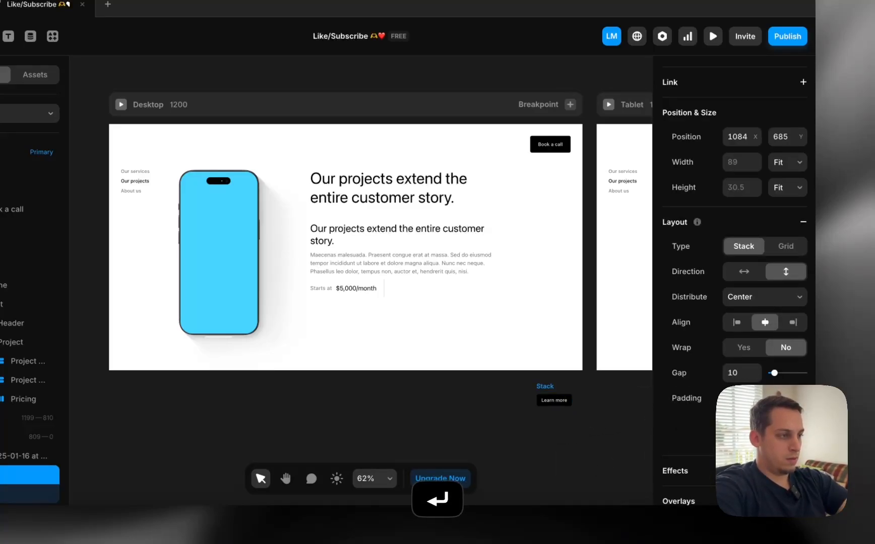
scroll(722, 383, down, 3)
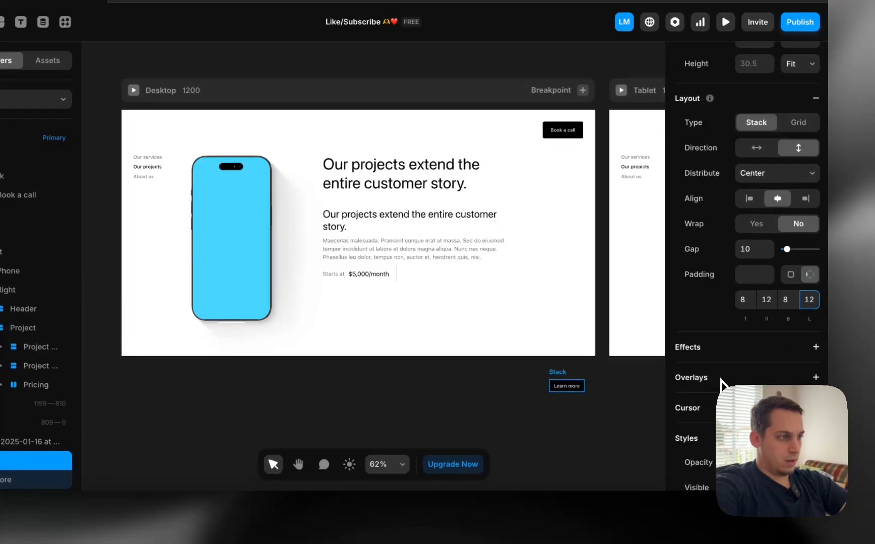
scroll(721, 384, down, 2)
Keep the grey button fill and set the Learn more text colour to black #000000
click(751, 395)
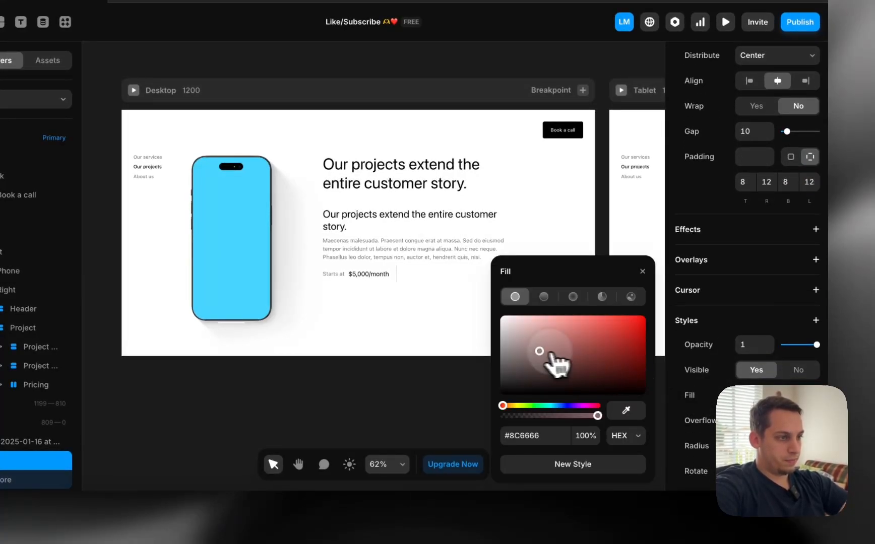
click(473, 407)
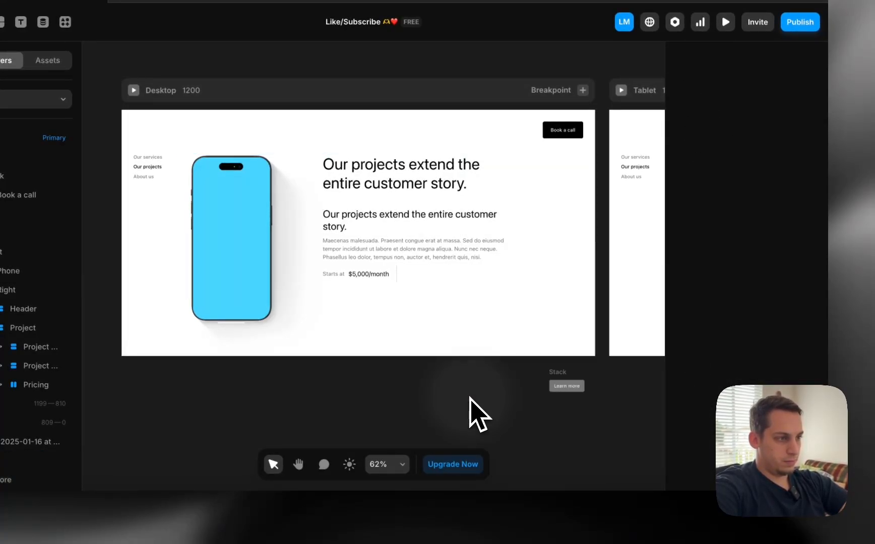
click(567, 386)
scroll(716, 395, down, 4)
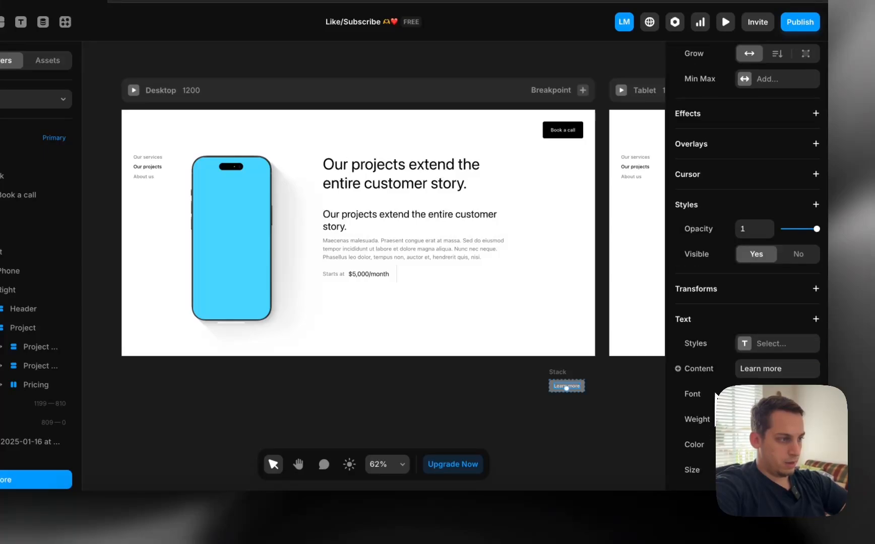
click(751, 444)
drag(527, 386, 497, 403)
click(388, 435)
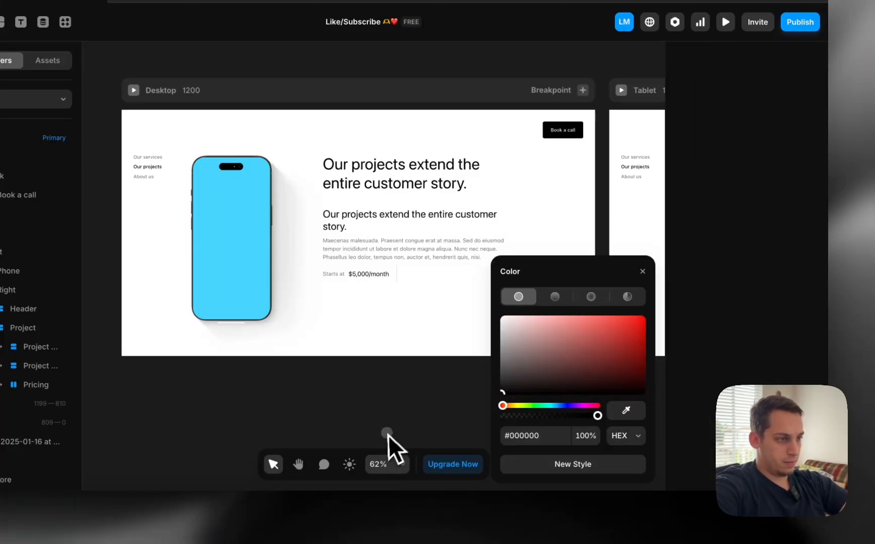
Drag the Learn more button into the project's text stack
scroll(394, 429, left, 5)
scroll(395, 431, left, 5)
scroll(397, 436, right, 10)
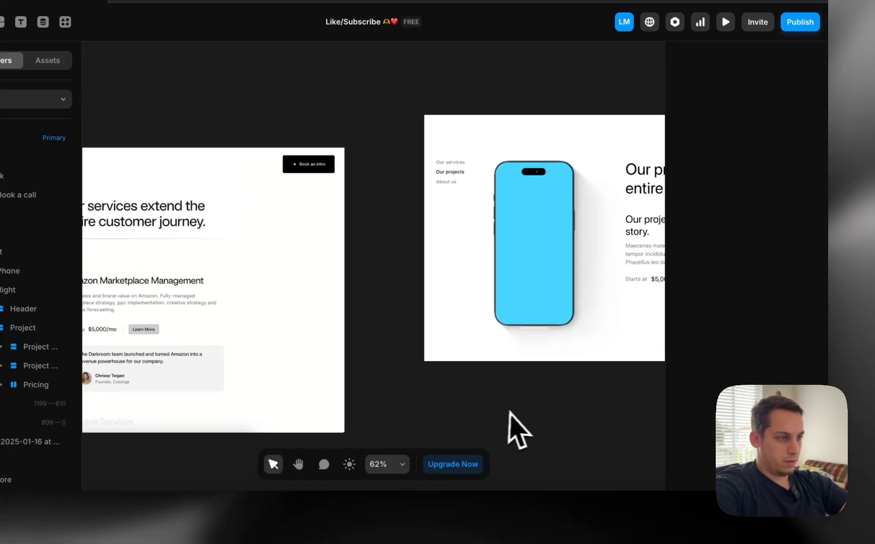
scroll(599, 419, right, 5)
drag(564, 351, 409, 235)
Move Pricing above the button in Layers and rename the button stack 'Learn more'
click(33, 425)
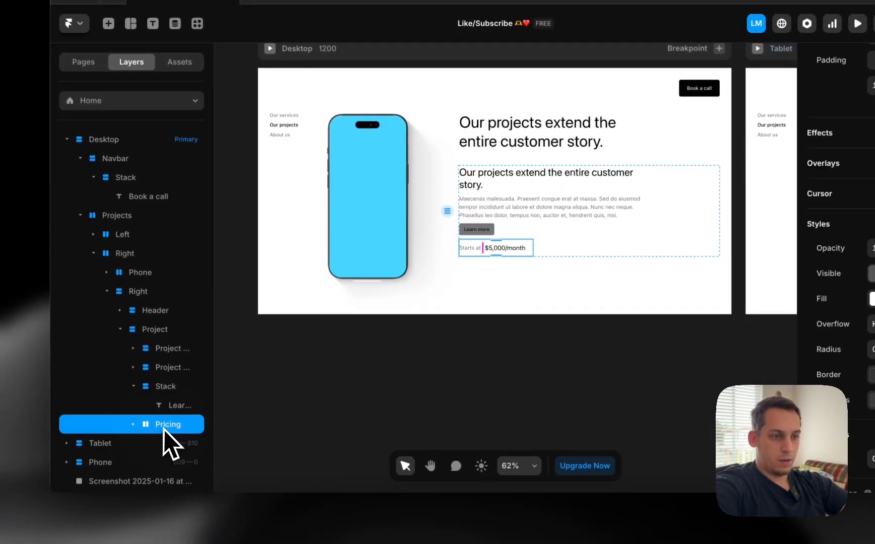
drag(163, 427, 166, 388)
shift+click(162, 410)
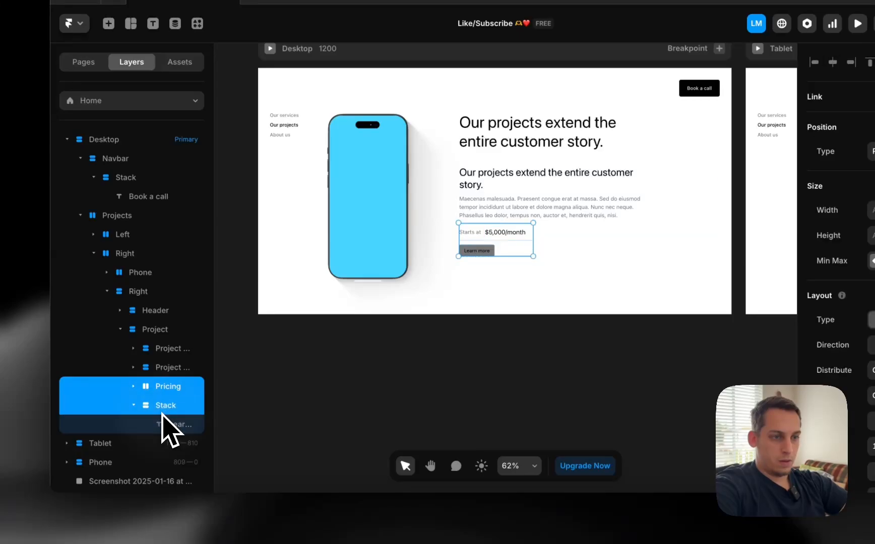
right_click(162, 412)
click(176, 373)
click(166, 406)
text(Learn m)
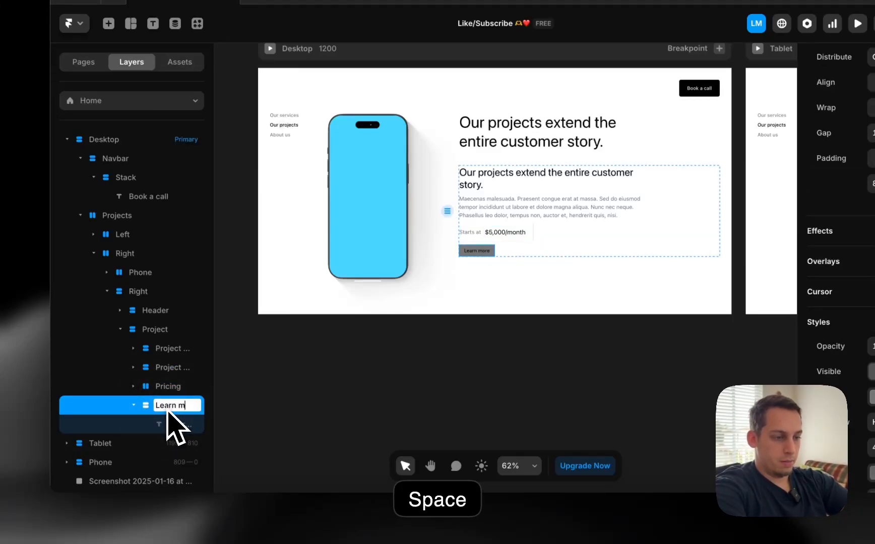
text(ore)
key(Return)
Wrap Pricing and Learn more in a horizontal stack distributed from Start, with a wider gap
shift+click(169, 388)
right_click(168, 390)
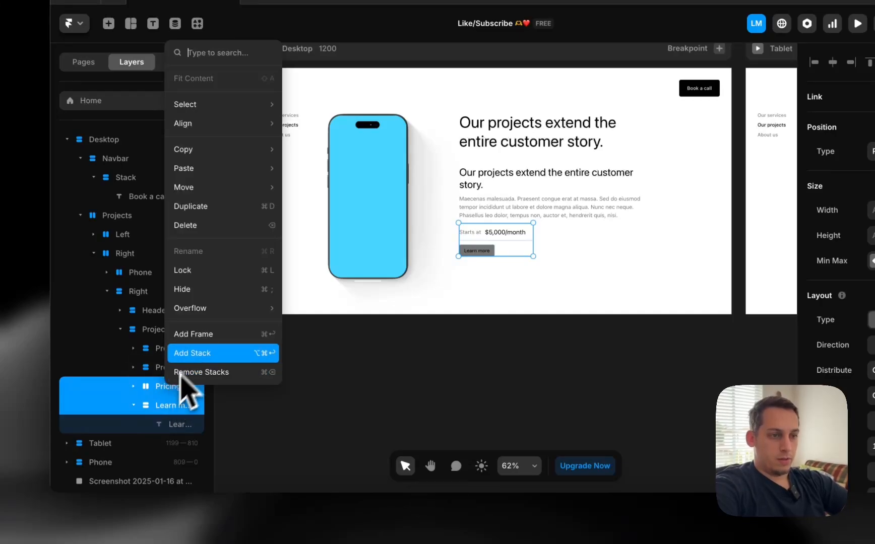
click(195, 353)
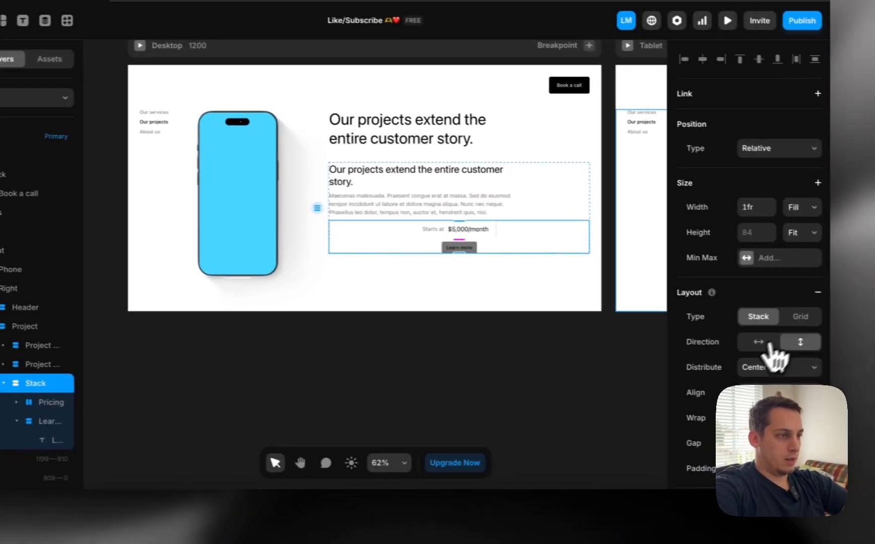
click(767, 343)
scroll(492, 351, left, 5)
scroll(491, 352, right, 4)
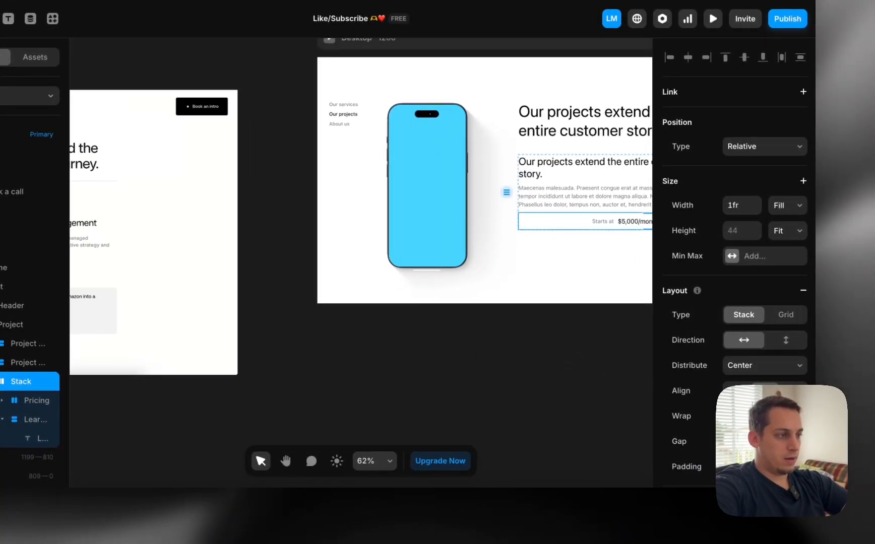
click(743, 366)
click(741, 352)
scroll(616, 367, left, 4)
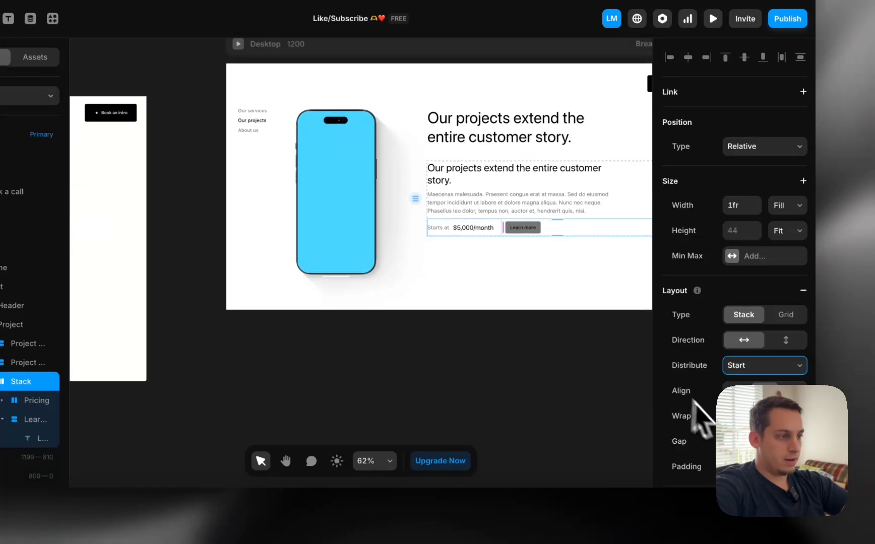
key(shift+Up)
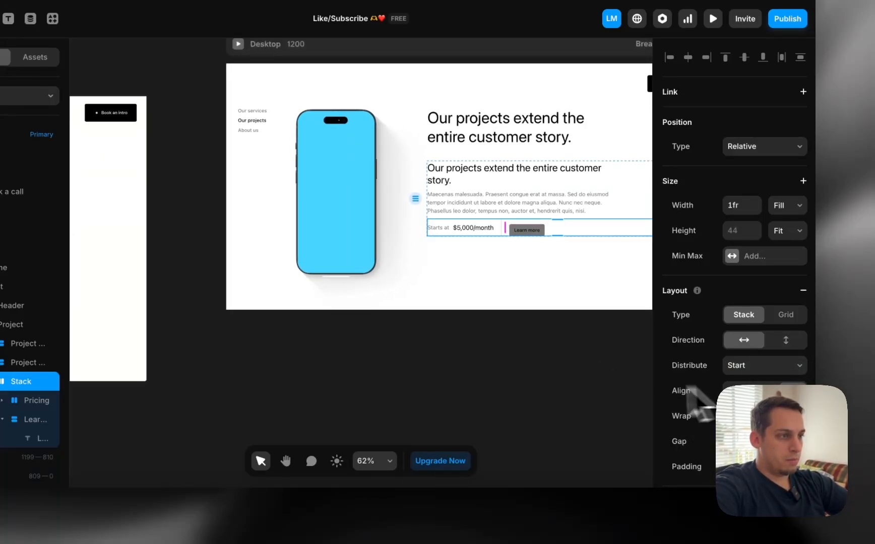
scroll(581, 385, left, 15)
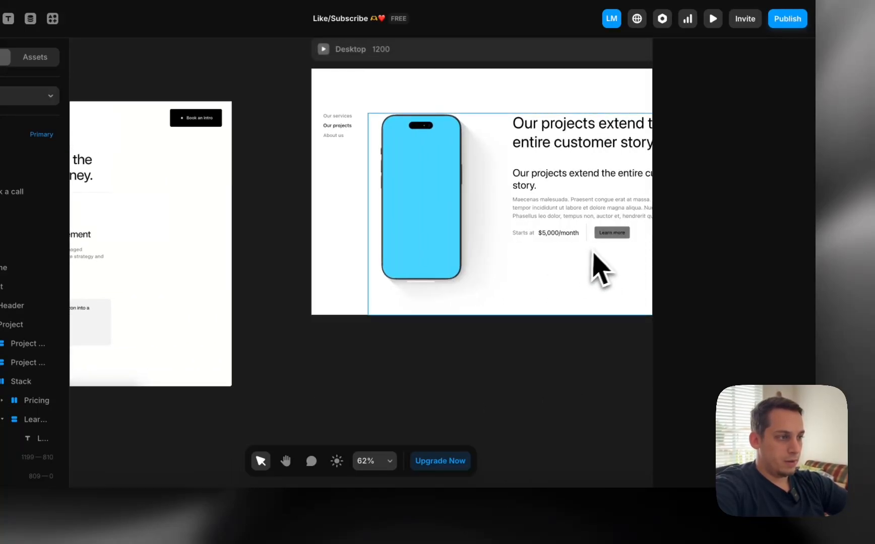
Give the Learn more button a light grey #E0E0E0 fill
click(602, 241)
click(741, 392)
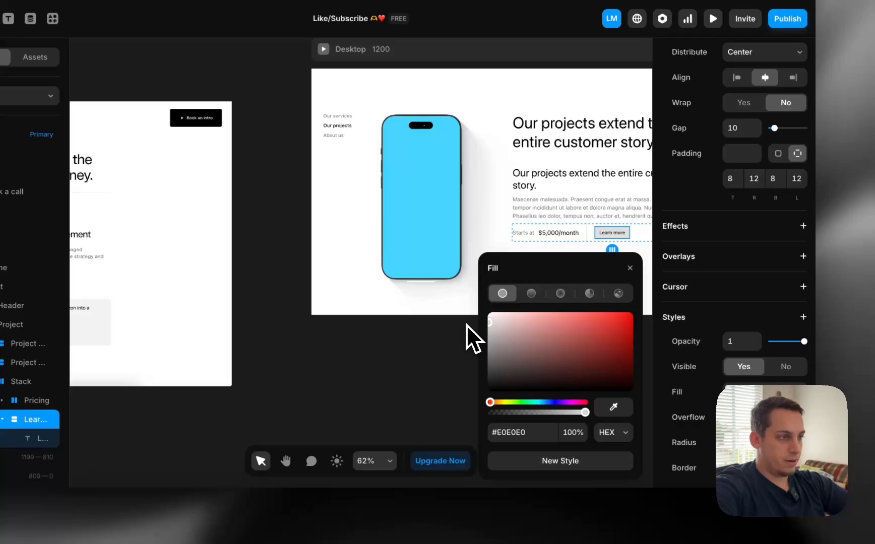
click(467, 327)
scroll(433, 334, down, 3)
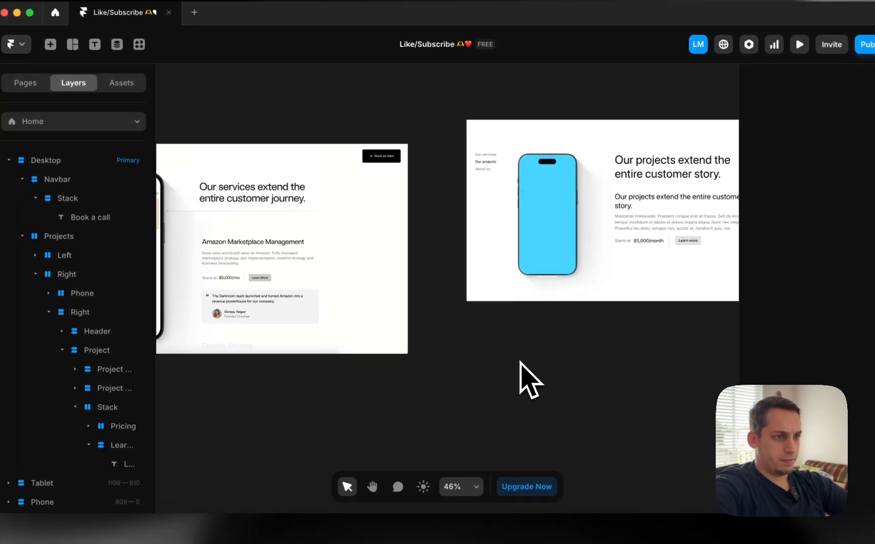
scroll(520, 361, right, 6)
Group the project's title and description text layers into their own stack
click(536, 269)
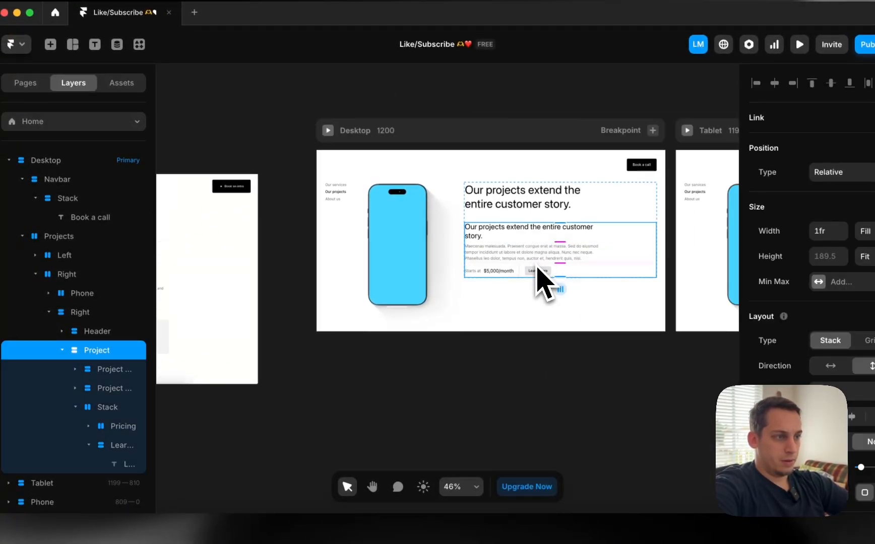
scroll(537, 268, left, 5)
click(76, 407)
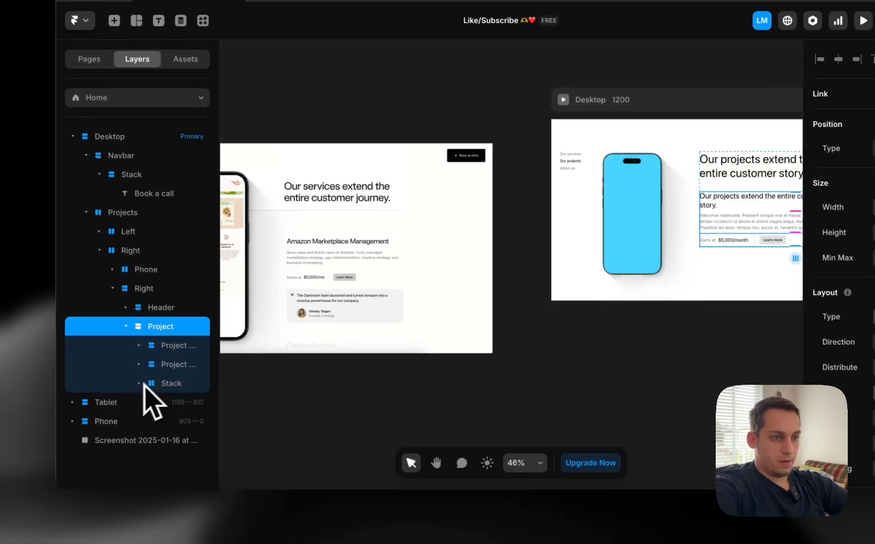
right_click(169, 351)
click(195, 338)
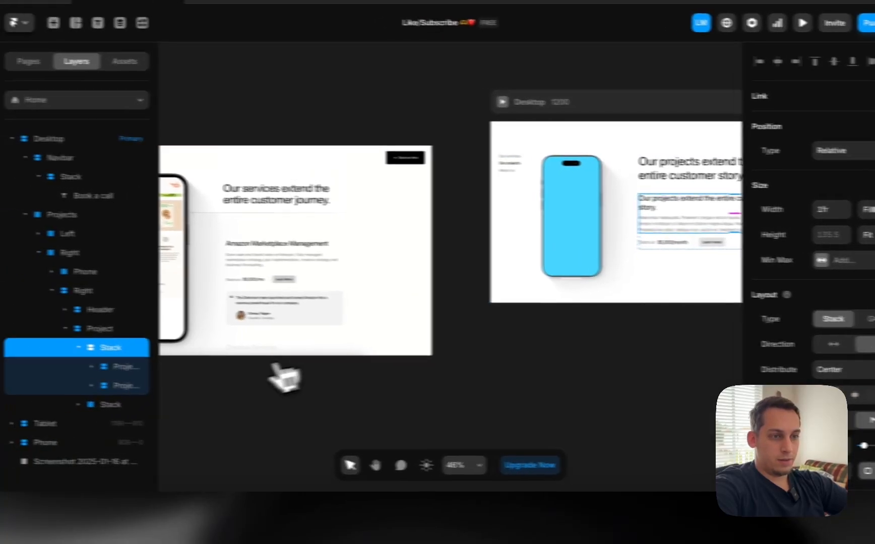
Check the parent Project stack and the 'Our projects extend the entire customer story' heading
click(15, 325)
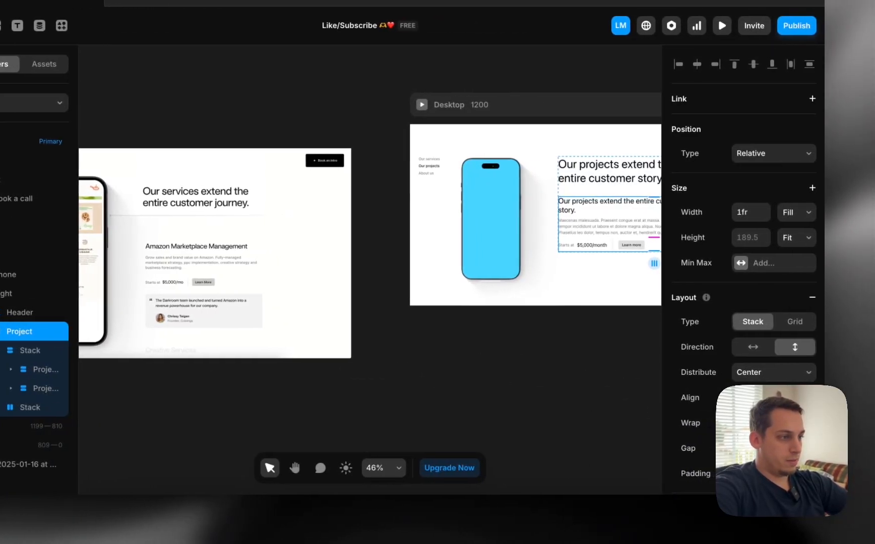
click(578, 403)
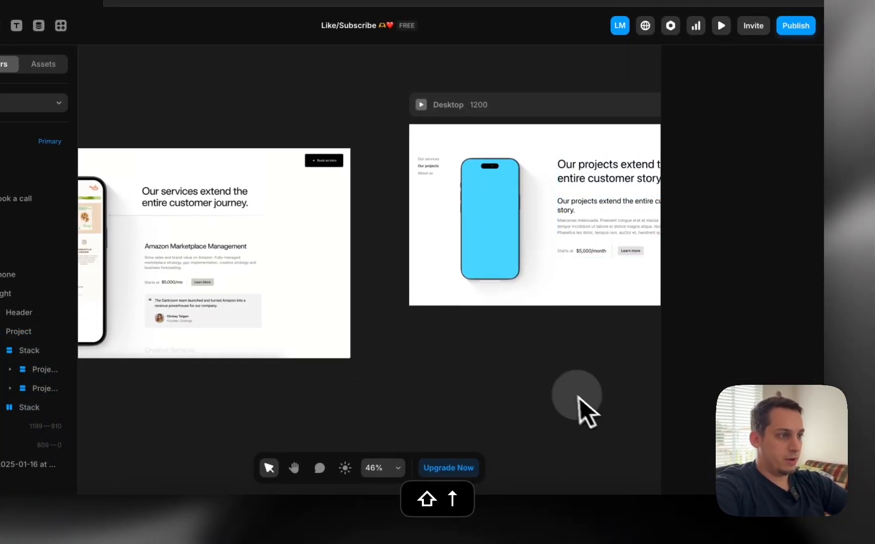
scroll(572, 406, down, 3)
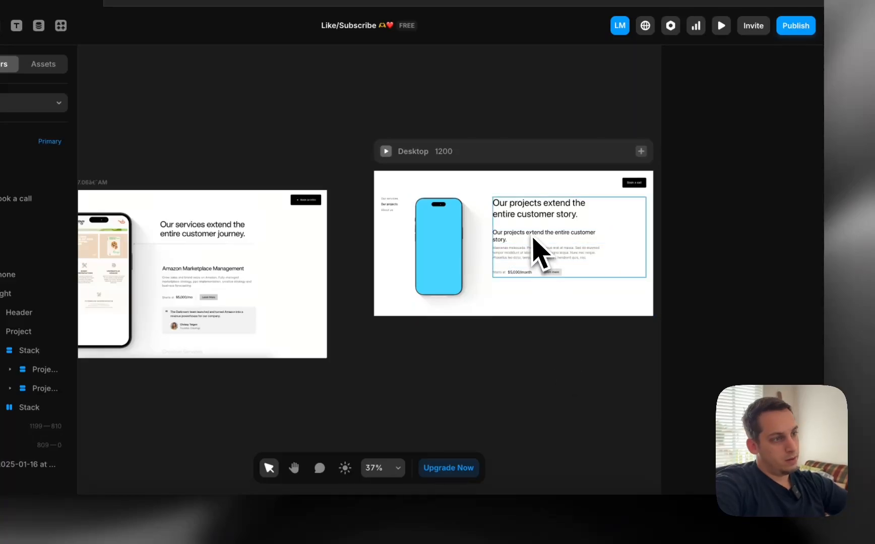
click(534, 247)
click(509, 218)
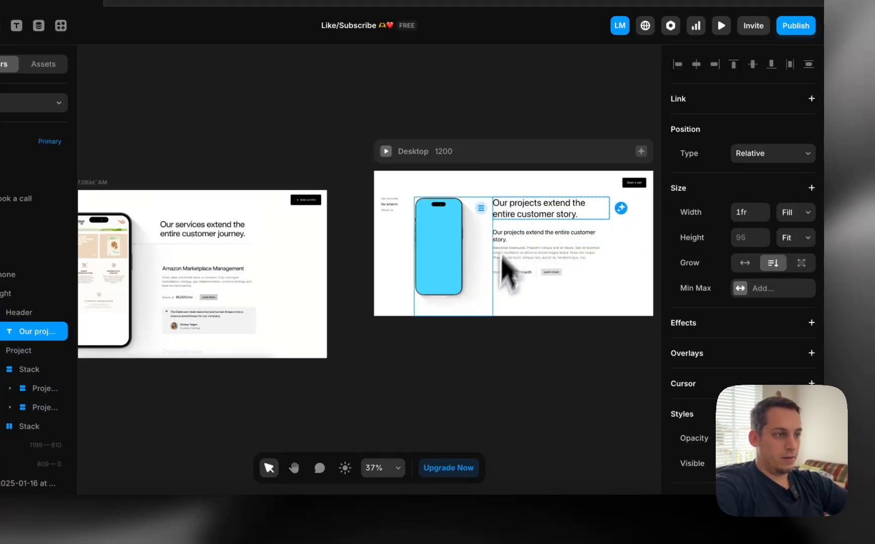
scroll(481, 353, down, 5)
scroll(481, 353, left, 4)
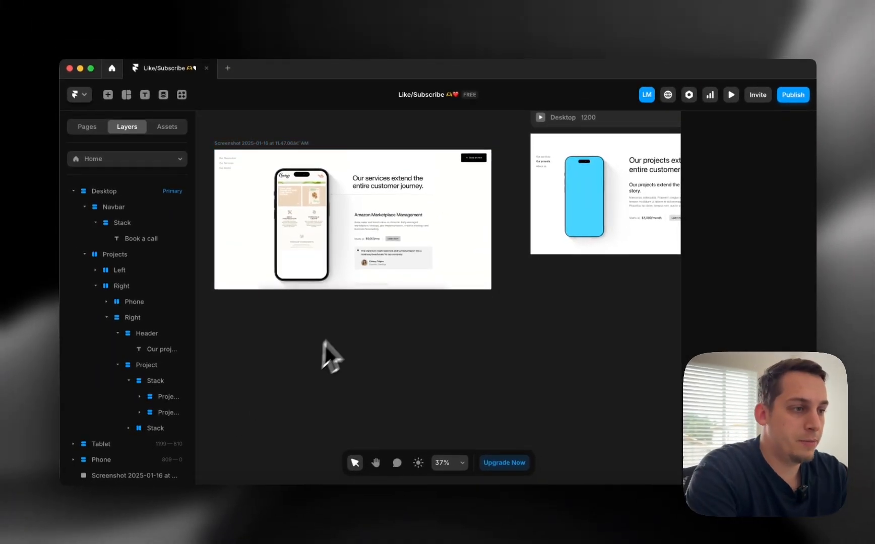
scroll(404, 232, up, 3)
scroll(379, 249, up, 2)
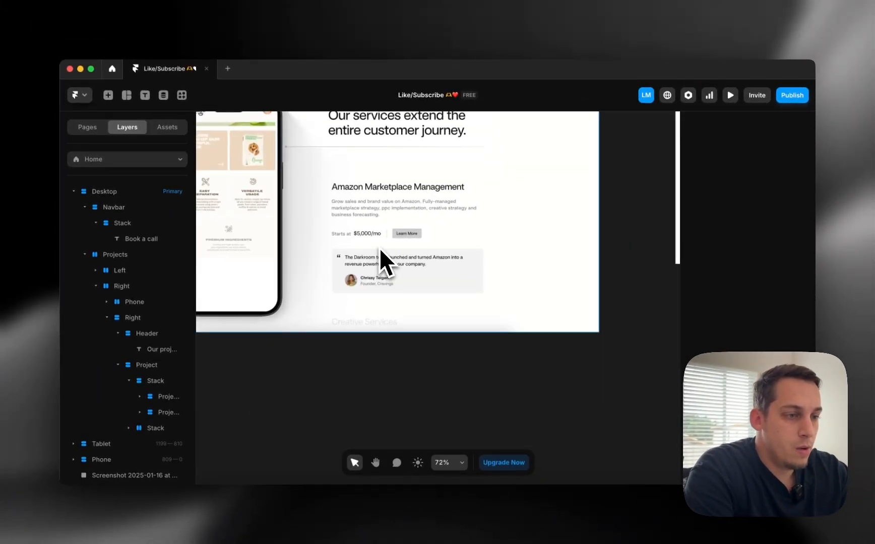
scroll(379, 248, down, 4)
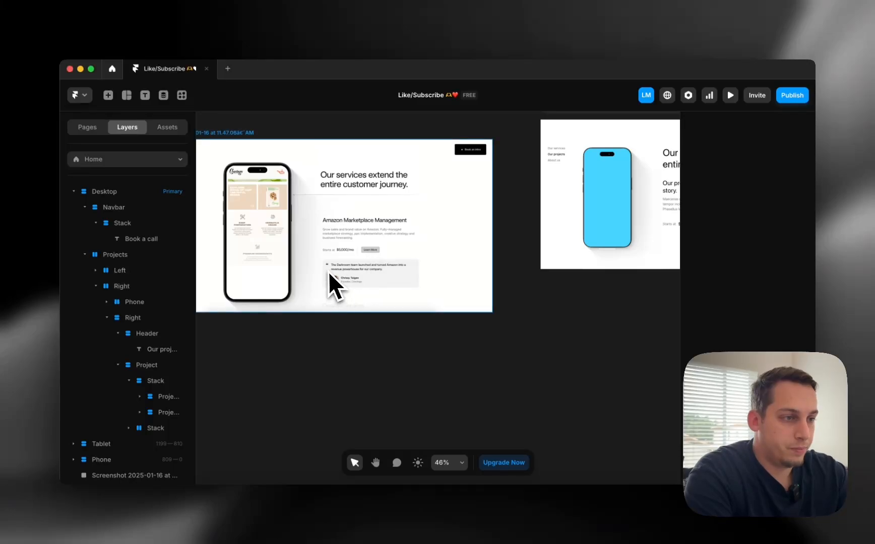
scroll(469, 297, right, 5)
scroll(476, 286, left, 3)
scroll(468, 262, left, 2)
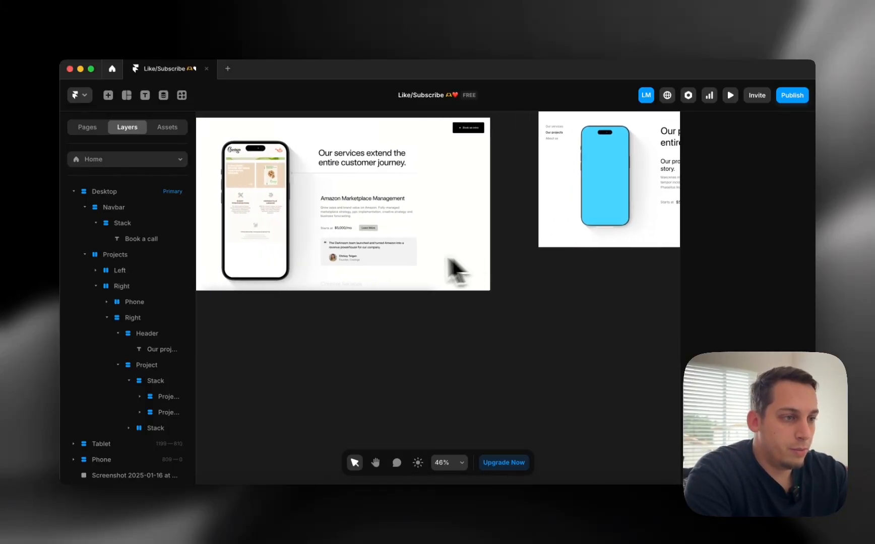
scroll(404, 254, up, 5)
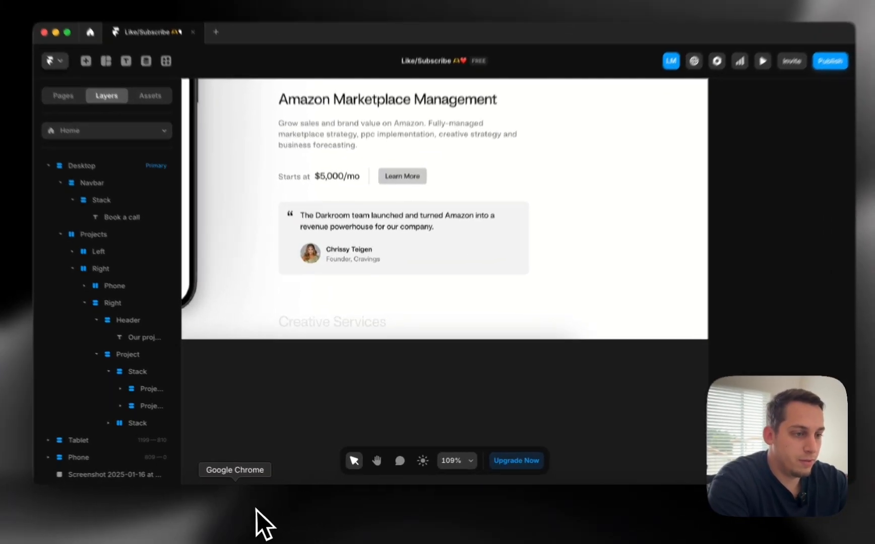
Inspect the Darkroom site's text element with Chrome developer tools and the element picker
click(256, 514)
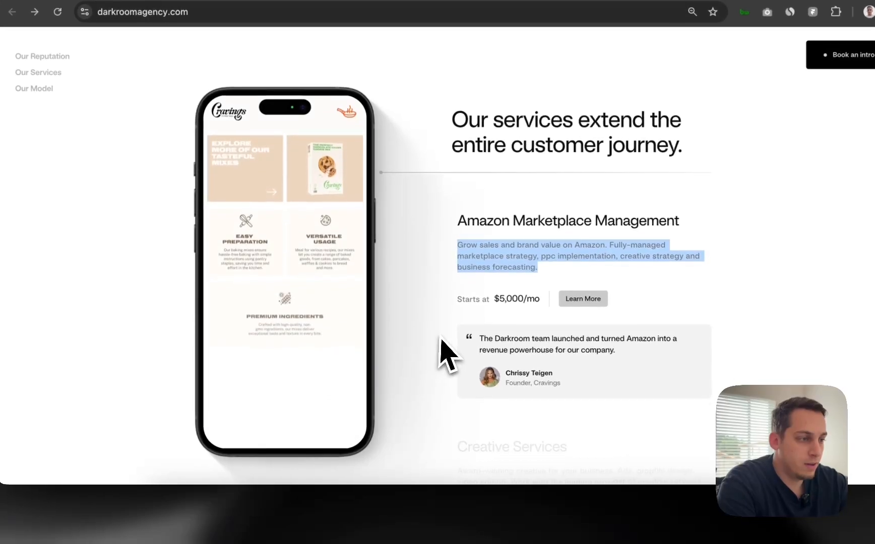
right_click(441, 340)
click(477, 474)
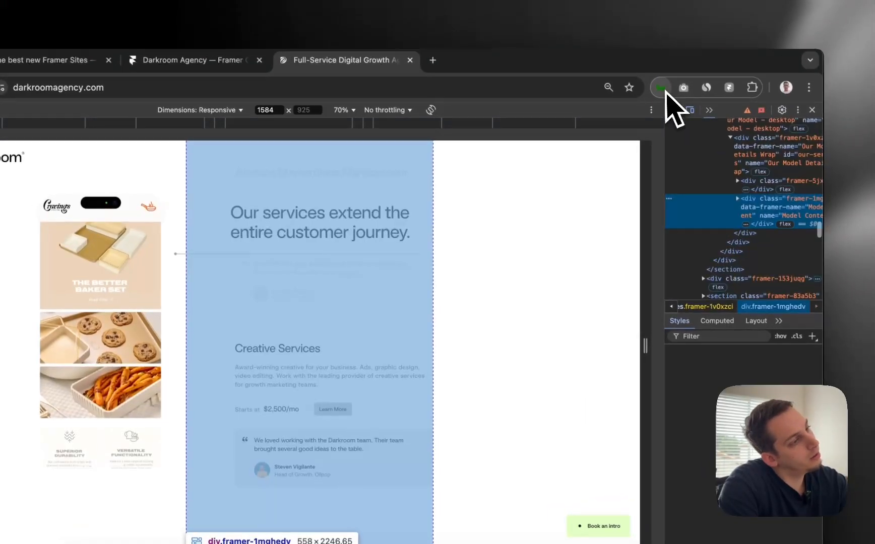
click(677, 110)
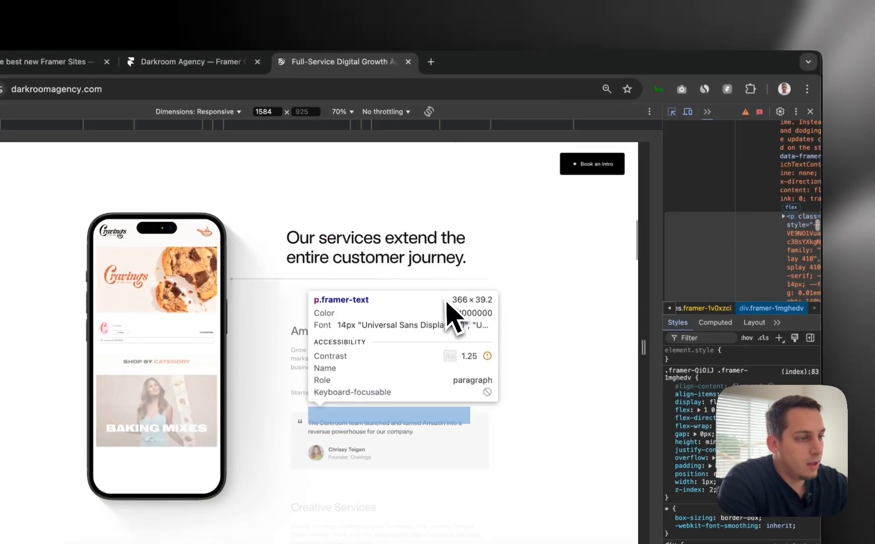
scroll(448, 328, up, 2)
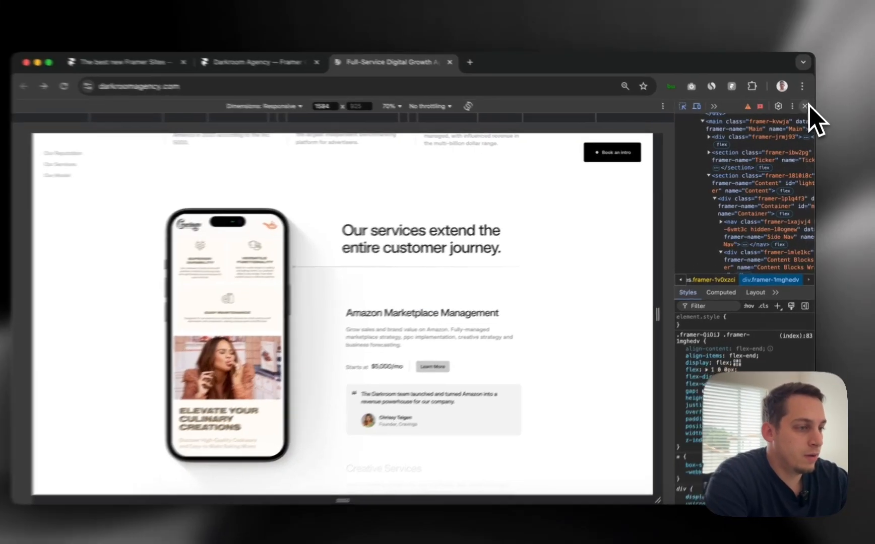
Close developer tools, view the services section, glance at Framer, and return to Chrome
click(806, 109)
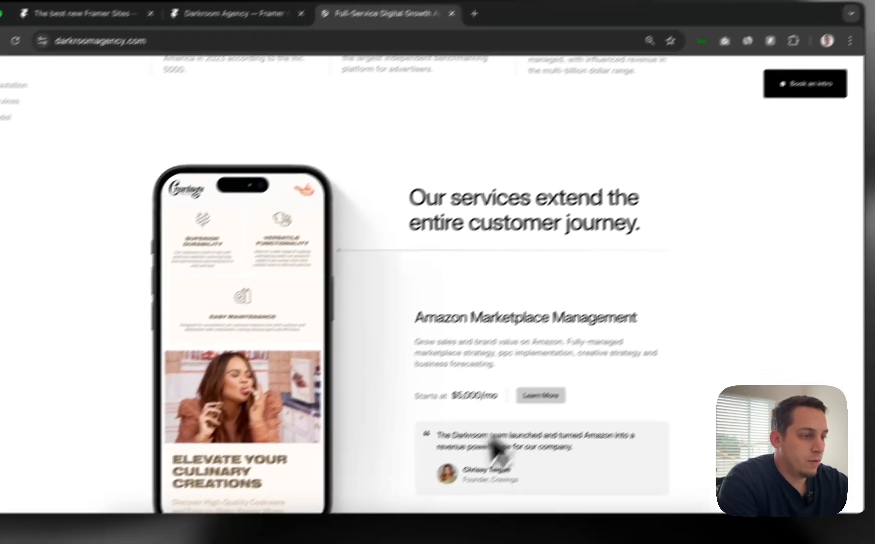
scroll(444, 422, down, 2)
scroll(436, 413, up, 1)
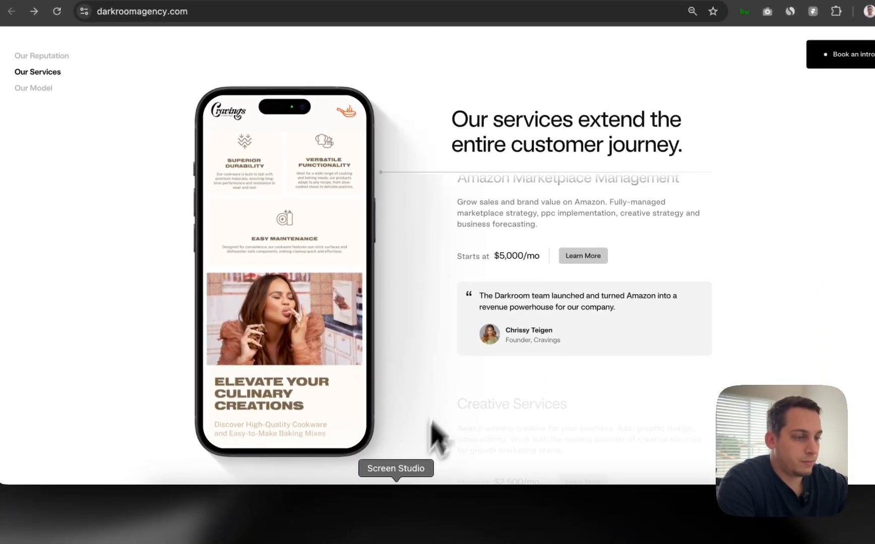
click(480, 521)
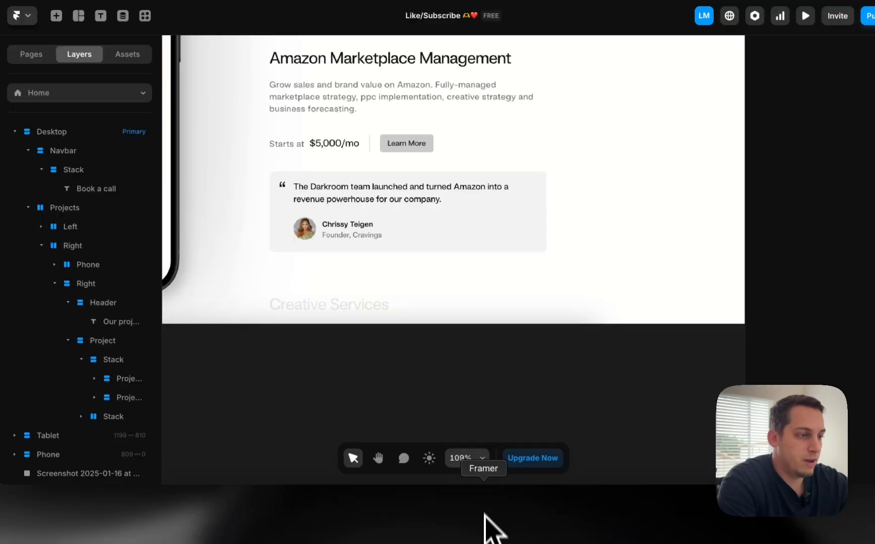
scroll(375, 302, down, 5)
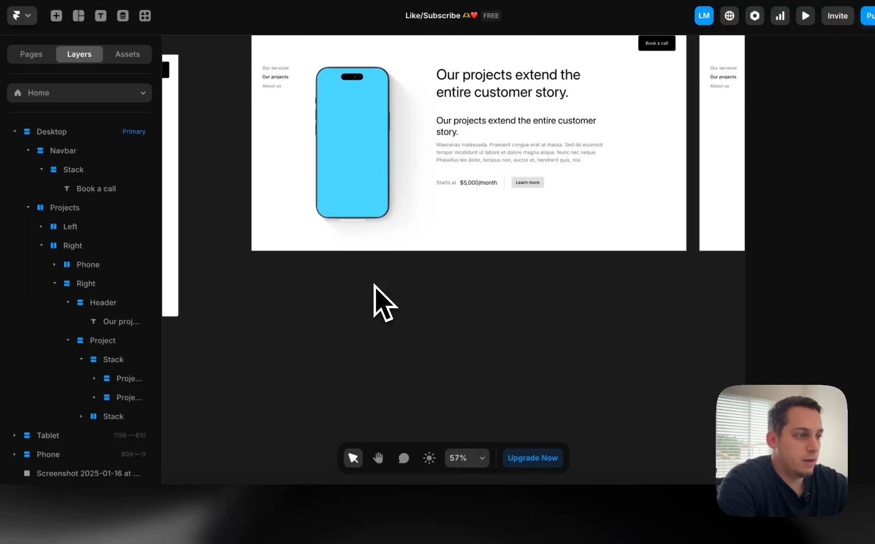
click(231, 518)
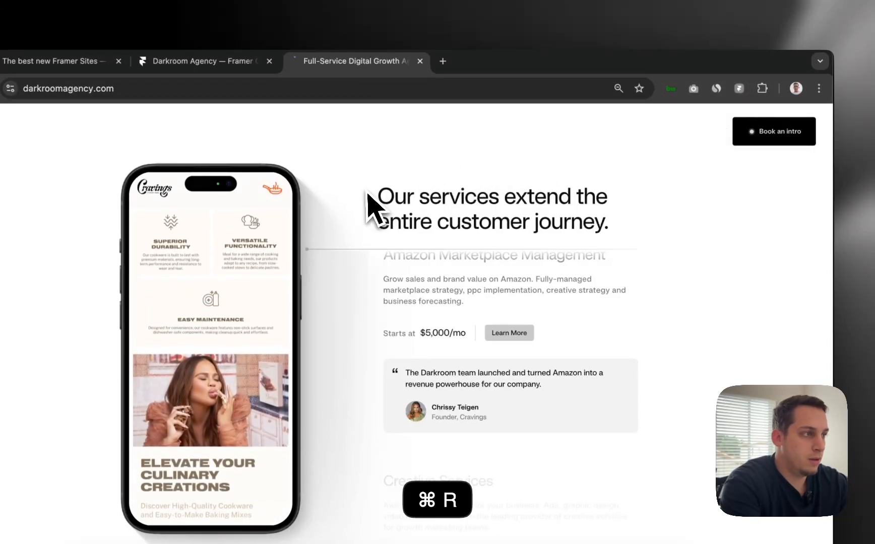
Check the Framer gallery tab, then return to darkroomagency.com and scroll to the services testimonial
scroll(660, 166, up, 10)
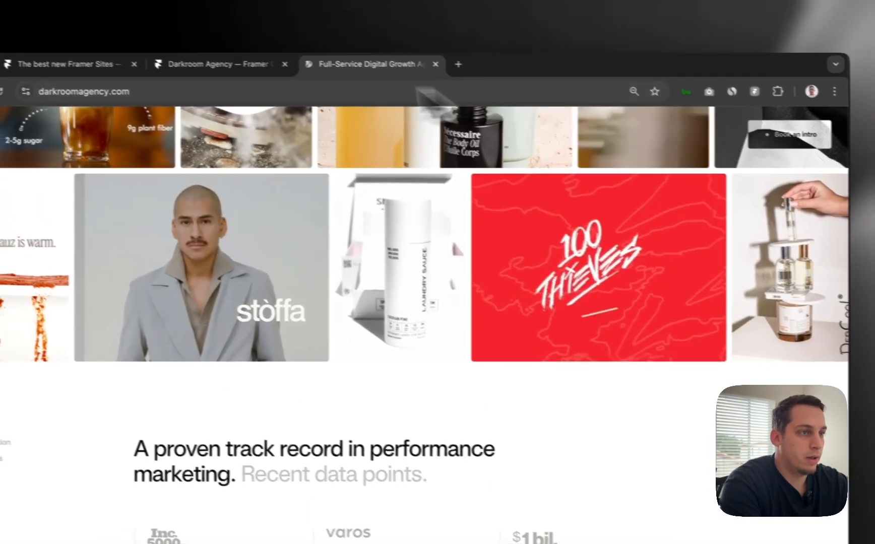
click(227, 61)
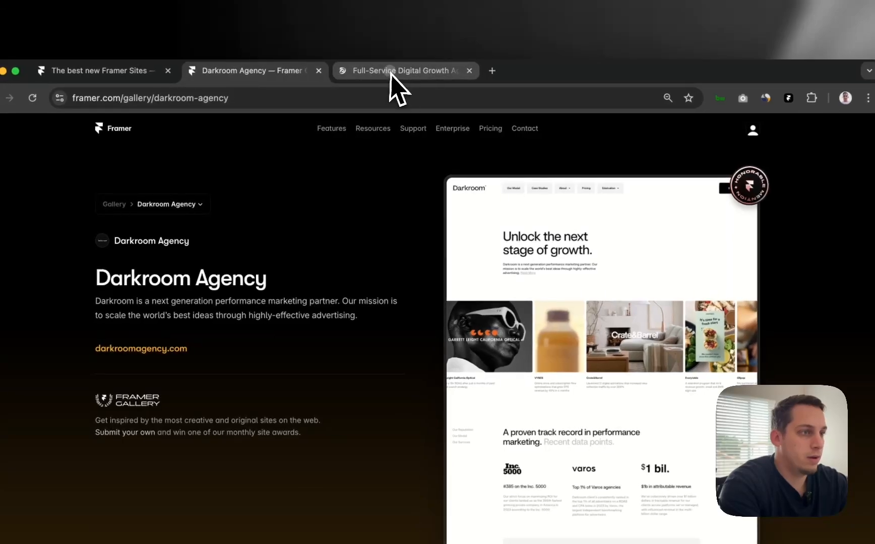
click(391, 73)
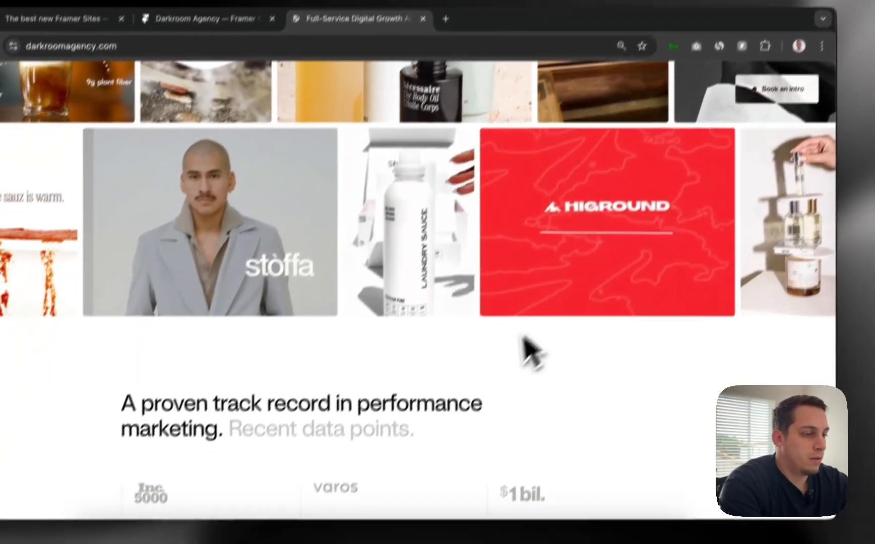
scroll(525, 341, down, 10)
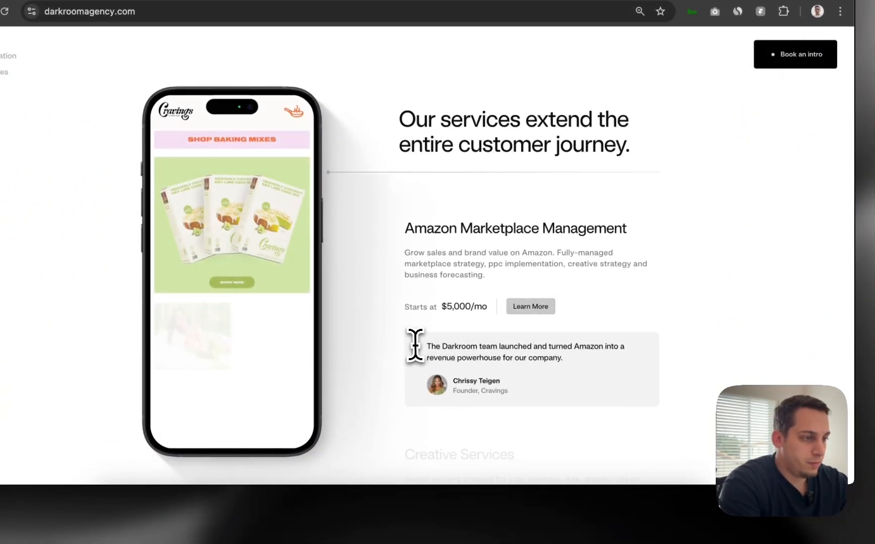
right_click(445, 337)
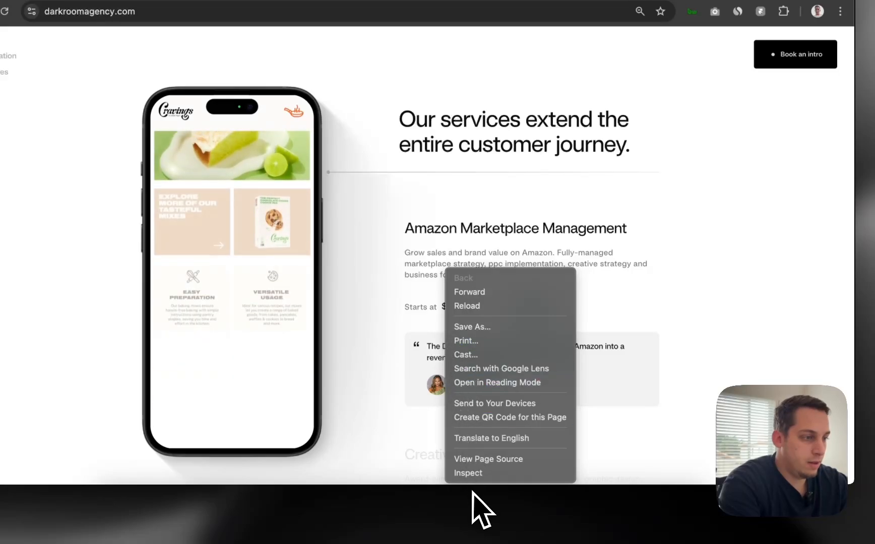
click(413, 353)
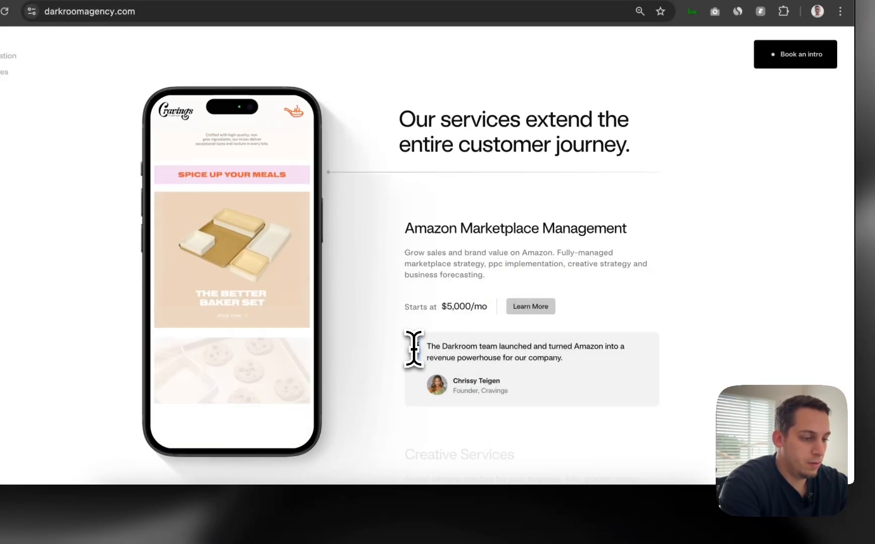
Drop a paragraph text copy on the empty canvas, paste a quote mark into it, and set Width to Fit Content
click(449, 517)
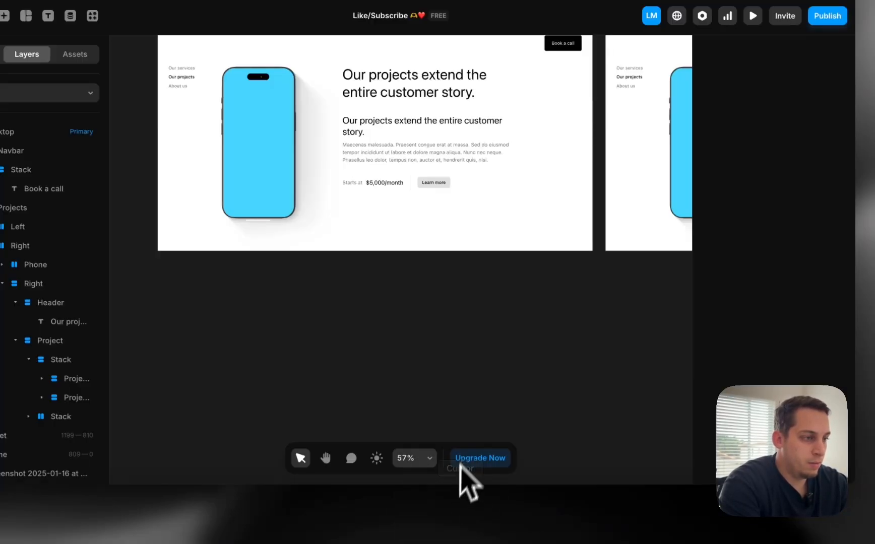
scroll(438, 371, down, 5)
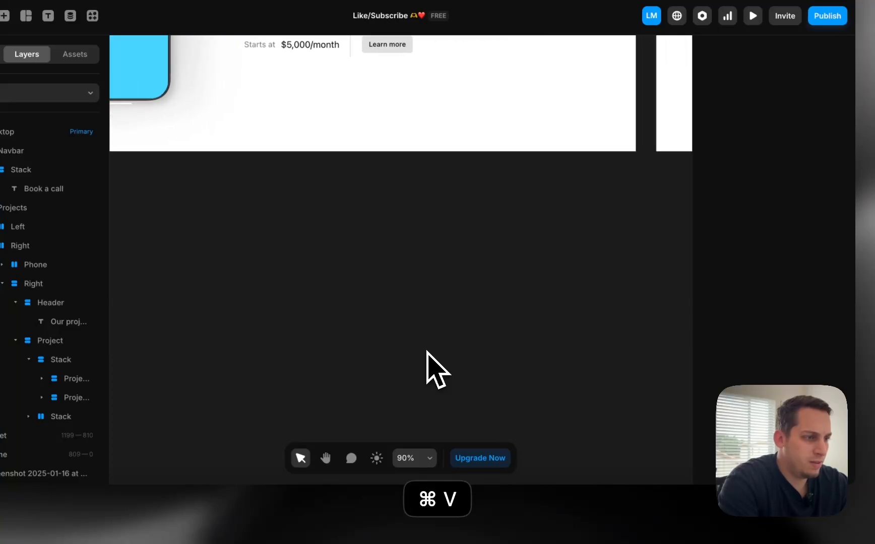
scroll(438, 371, down, 5)
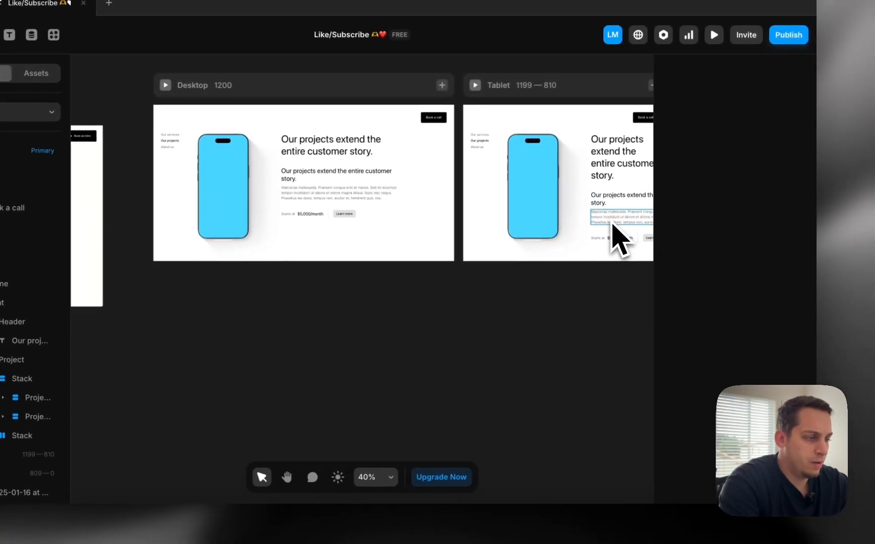
drag(653, 205, 560, 317)
double_click(520, 337)
key(cmd+v)
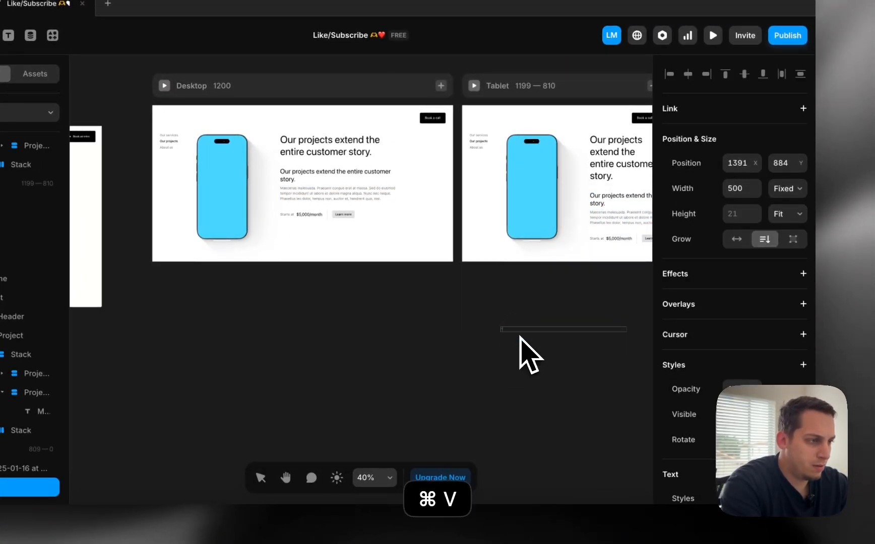
scroll(520, 337, up, 5)
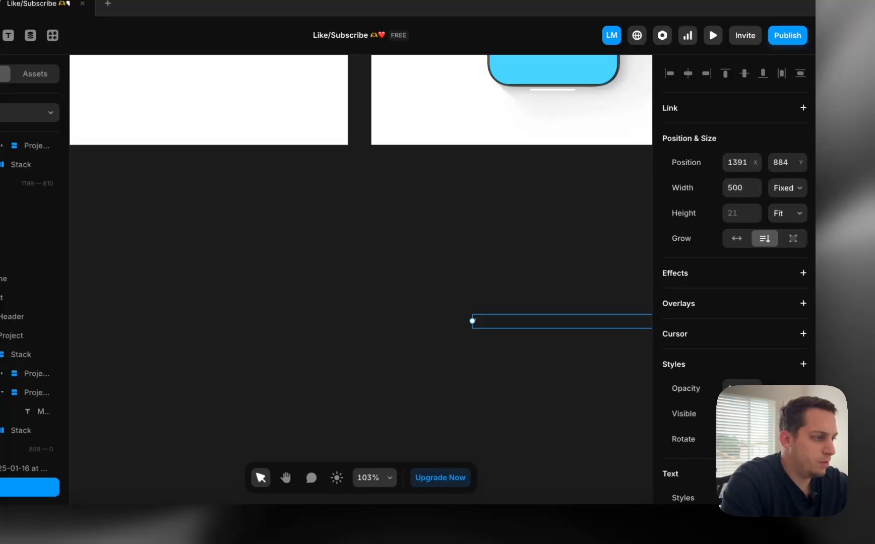
scroll(734, 302, down, 3)
scroll(708, 346, up, 3)
click(796, 187)
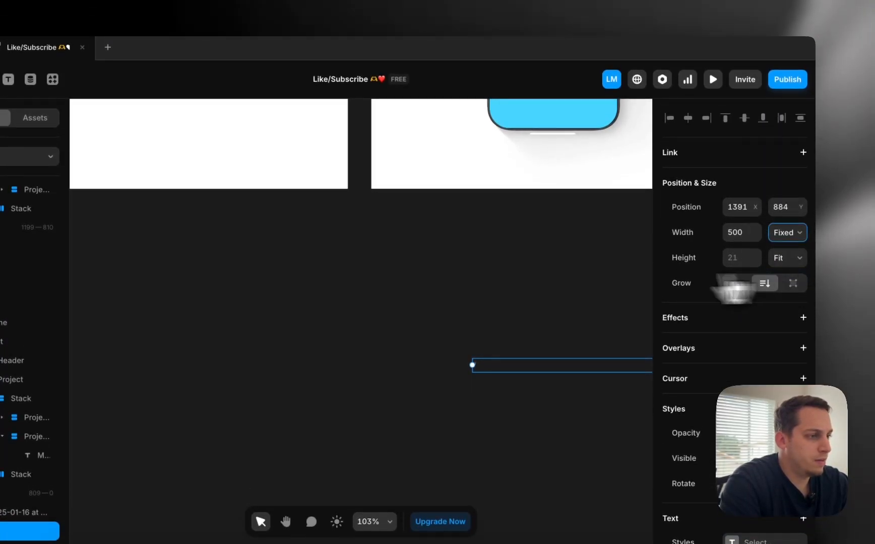
Marquee-select the tiny quote-mark text layer below the Tablet frame
scroll(512, 293, down, 5)
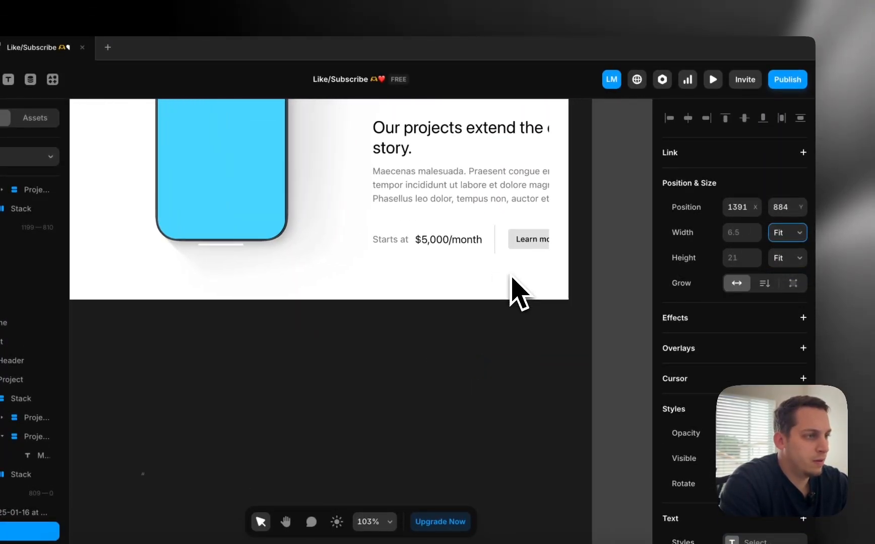
click(452, 199)
scroll(451, 199, down, 3)
scroll(453, 211, left, 1)
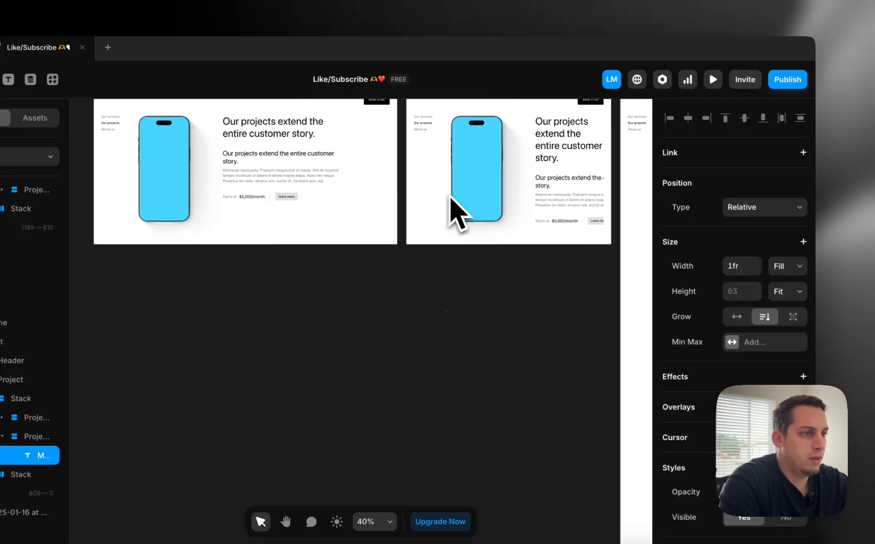
scroll(379, 221, right, 5)
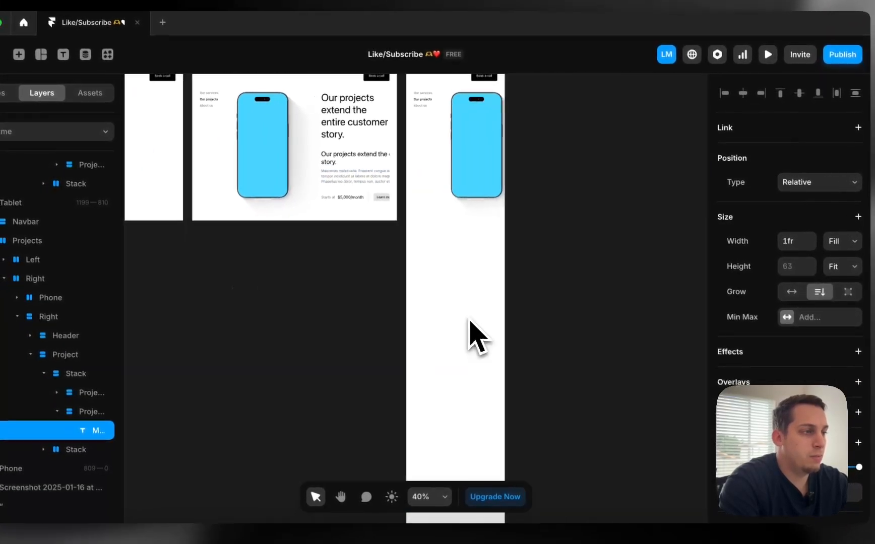
scroll(469, 323, right, 2)
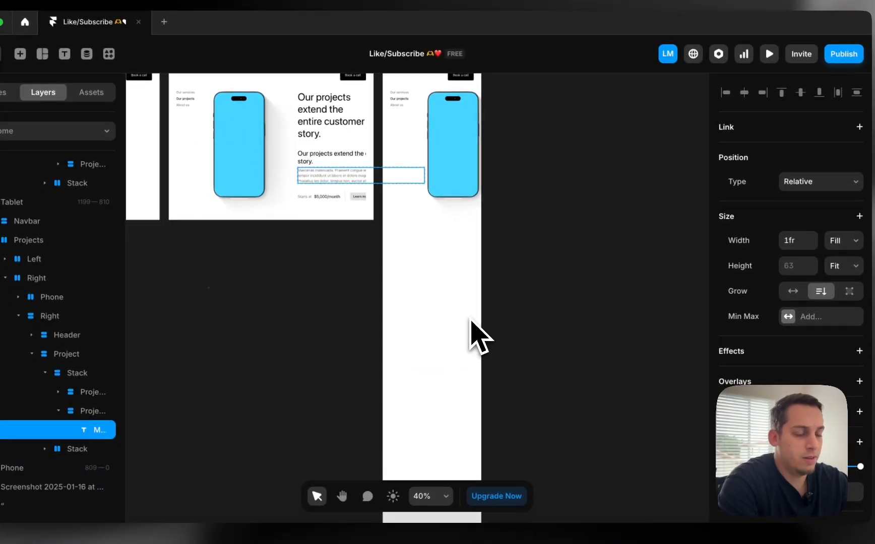
scroll(471, 321, left, 5)
drag(470, 278, 678, 458)
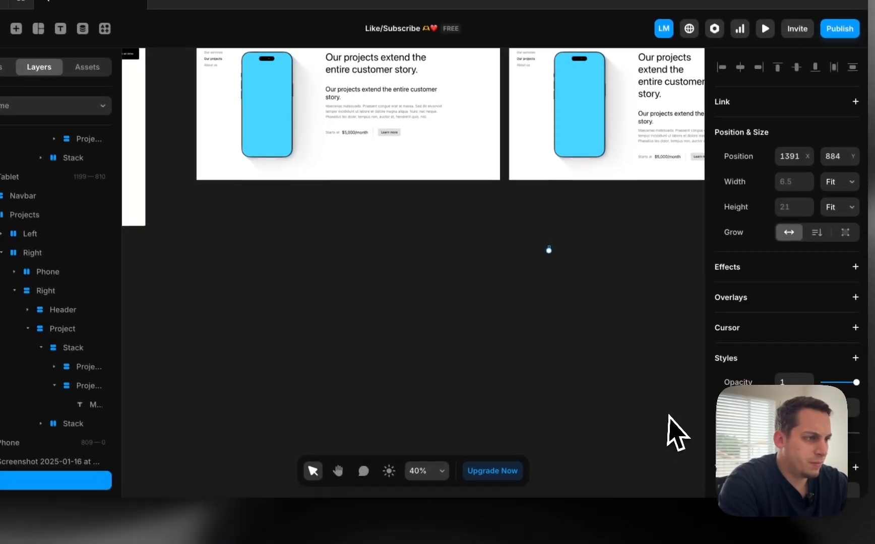
scroll(600, 276, up, 5)
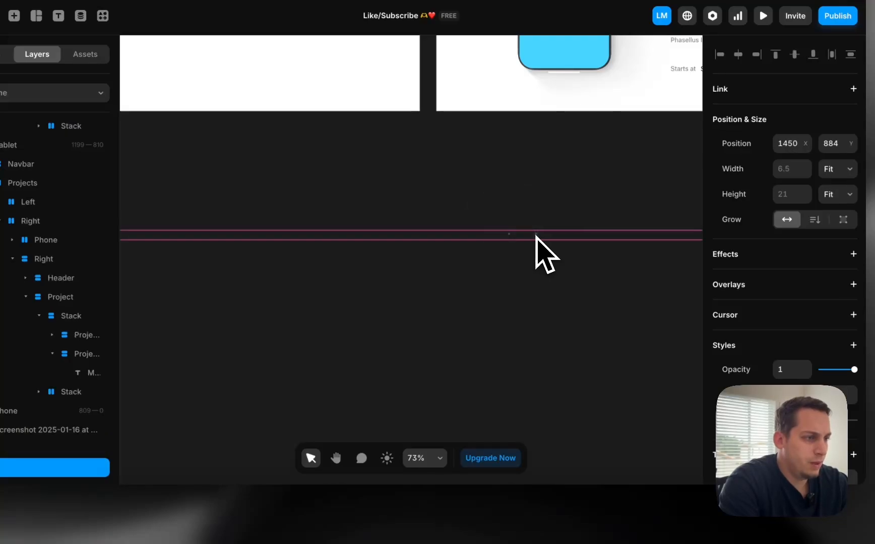
Copy the Darkroom testimonial sentence and paste it as text on the Framer canvas
click(228, 527)
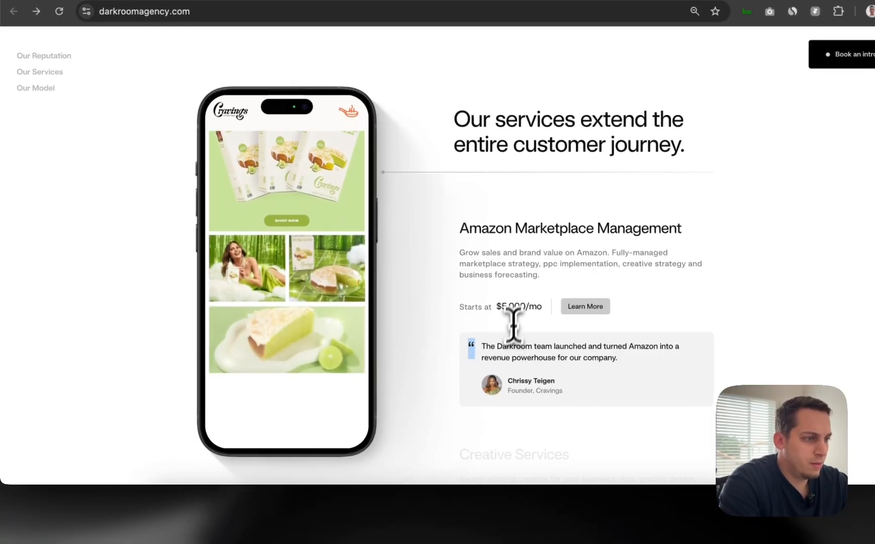
drag(513, 325, 653, 371)
key(super+c)
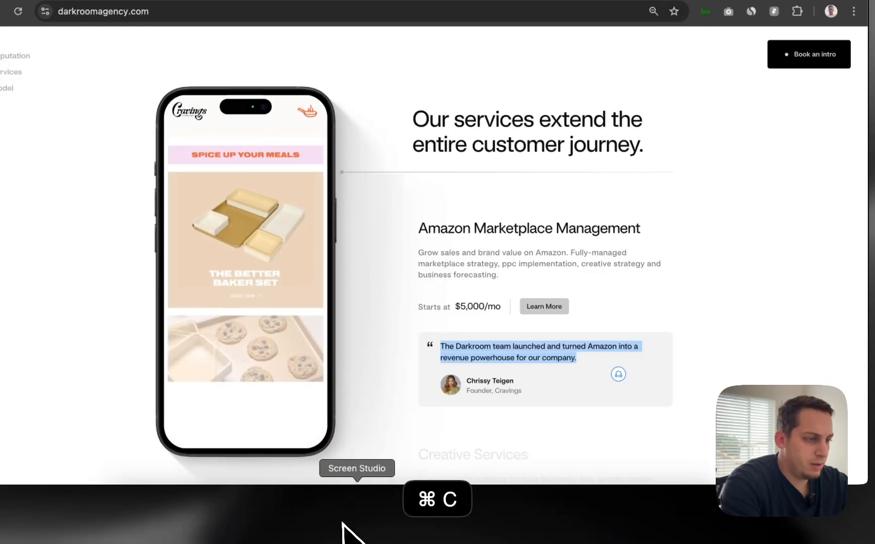
click(442, 526)
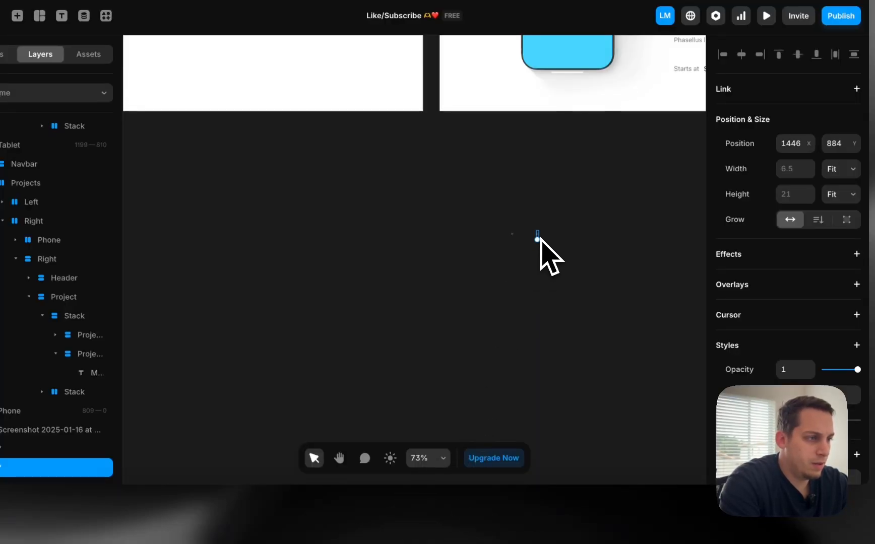
drag(556, 236, 564, 236)
key(t)
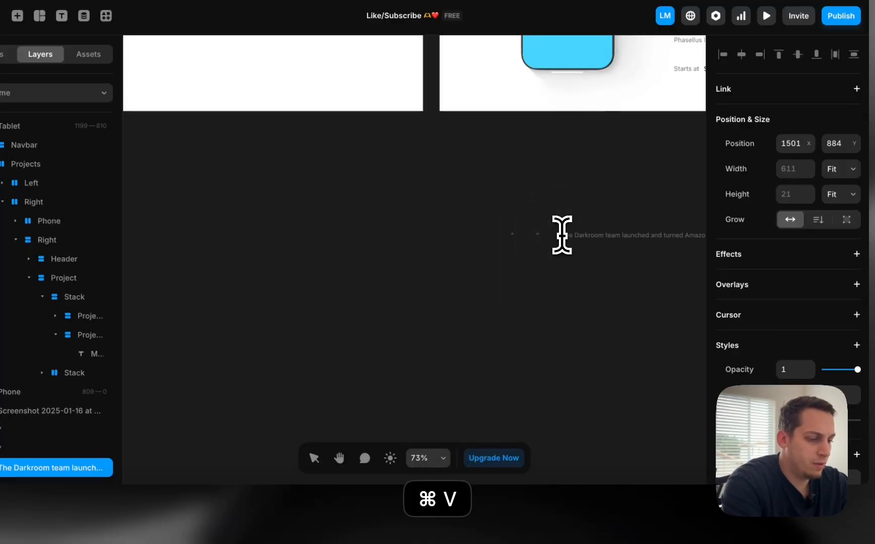
scroll(562, 235, up, 5)
key(BackSpace)
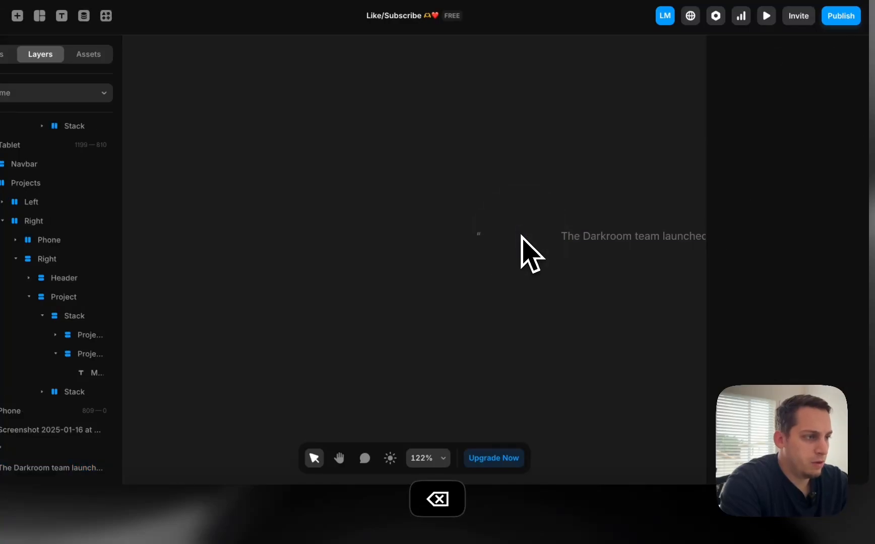
Replace the testimonial text with one Lorem Ipsum placeholder sentence from the plugin
click(622, 235)
scroll(651, 249, down, 5)
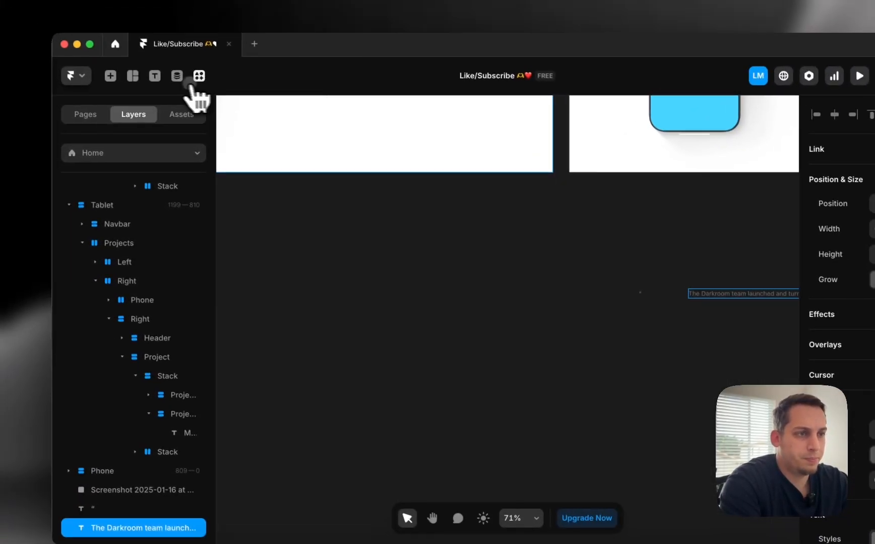
click(106, 15)
click(398, 350)
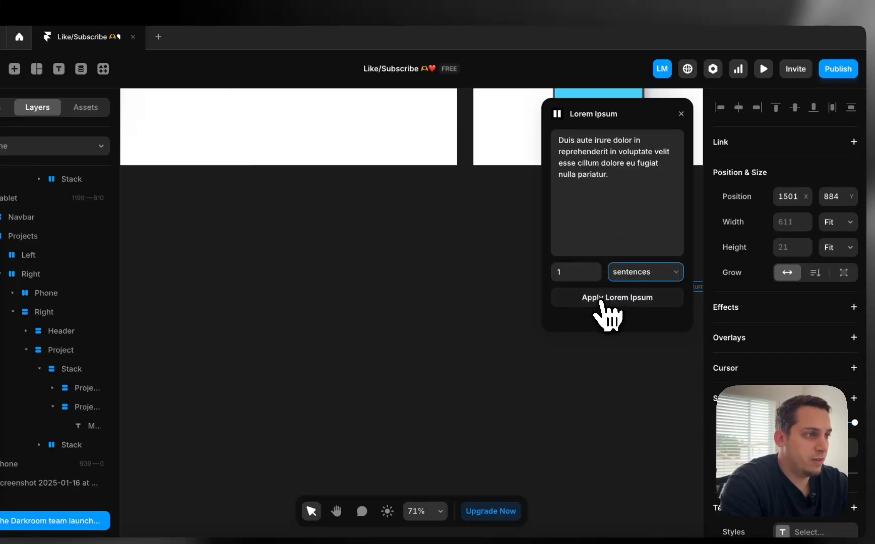
scroll(404, 366, right, 5)
click(384, 348)
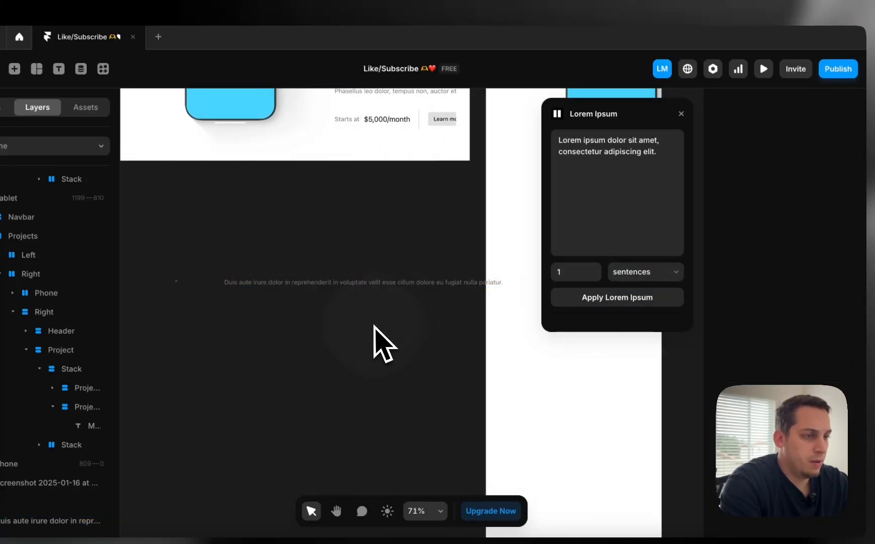
scroll(375, 335, down, 3)
scroll(374, 325, left, 5)
click(681, 115)
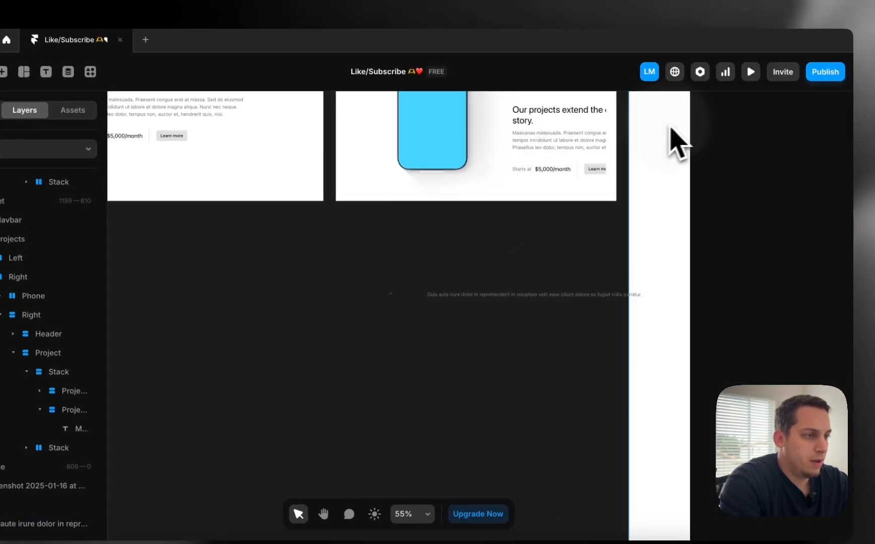
drag(375, 273, 474, 320)
Set the placeholder paragraph's text colour to #000000
scroll(779, 403, down, 6)
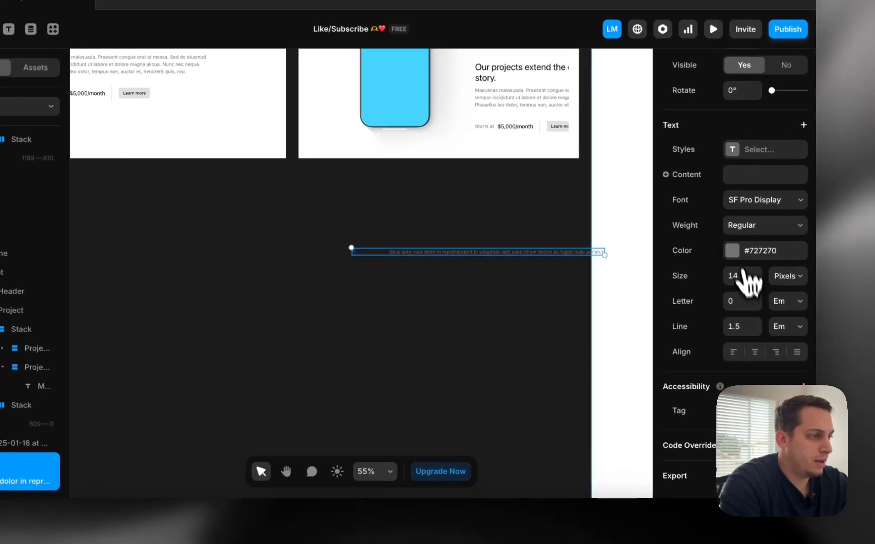
click(735, 255)
text(000000)
click(338, 363)
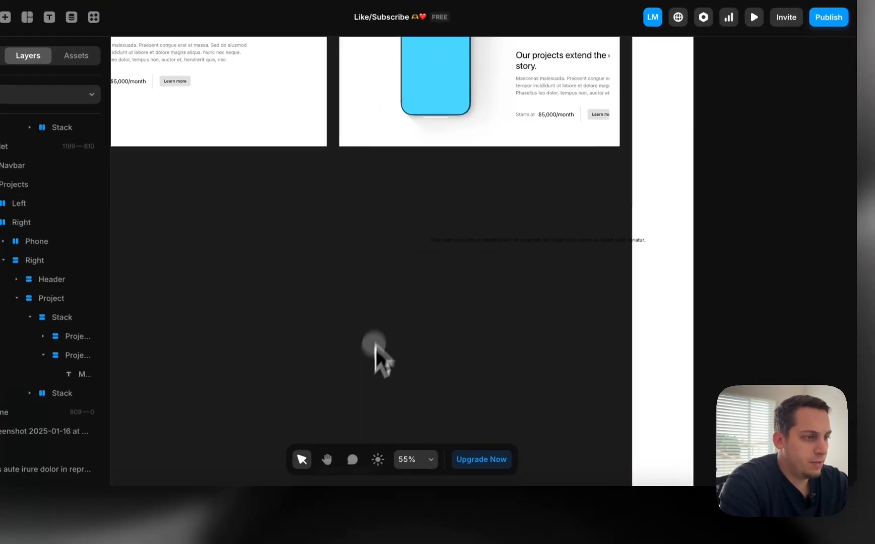
Change the quote mark's font weight to Bold
click(395, 240)
scroll(816, 334, down, 5)
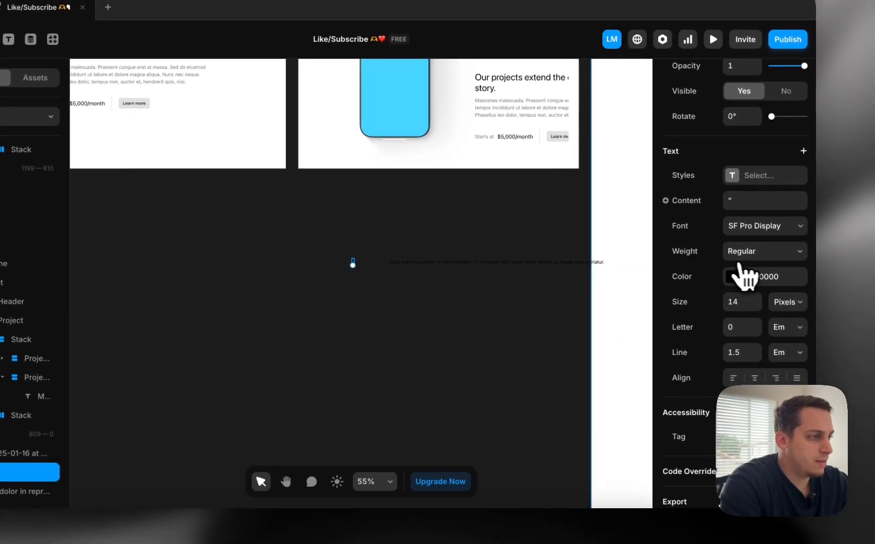
click(745, 252)
click(750, 335)
click(444, 310)
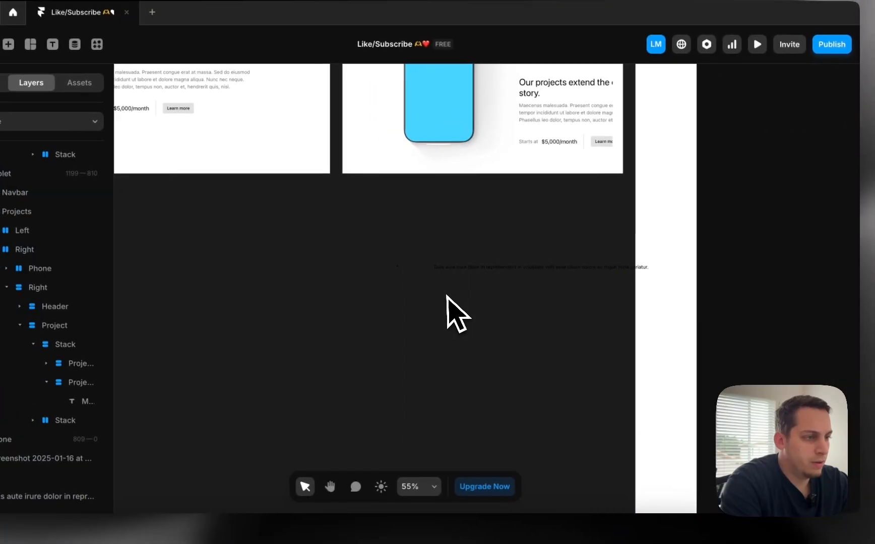
scroll(419, 272, up, 5)
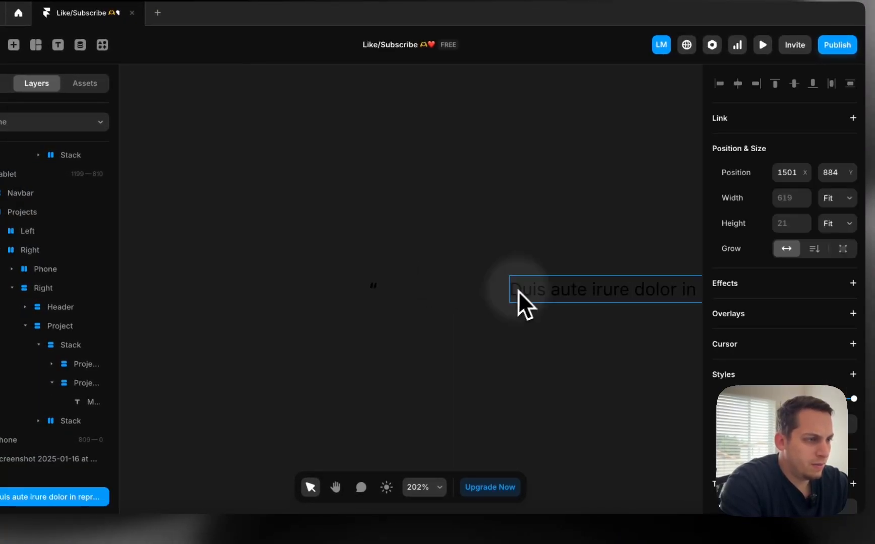
Place the paragraph just right of the quote mark and select both together
drag(518, 291, 383, 290)
drag(306, 263, 524, 358)
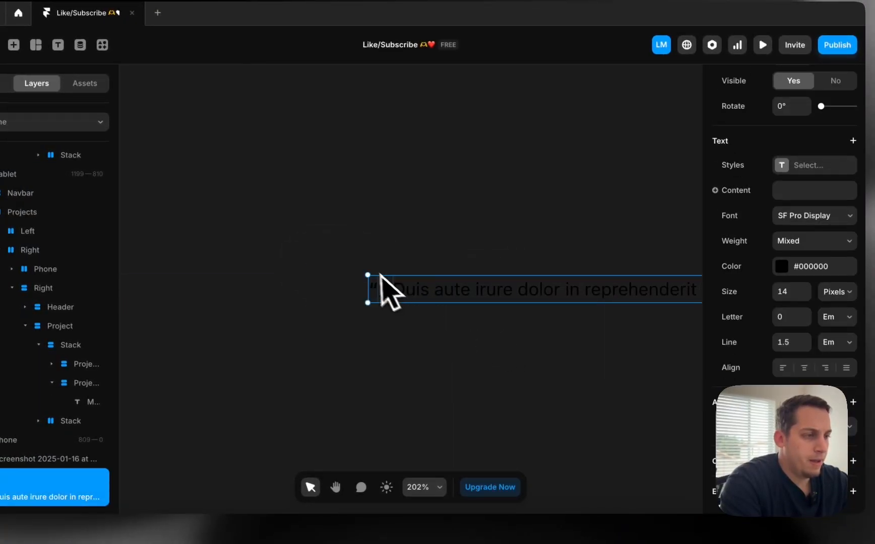
scroll(378, 282, down, 10)
scroll(378, 282, up, 2)
scroll(454, 285, left, 5)
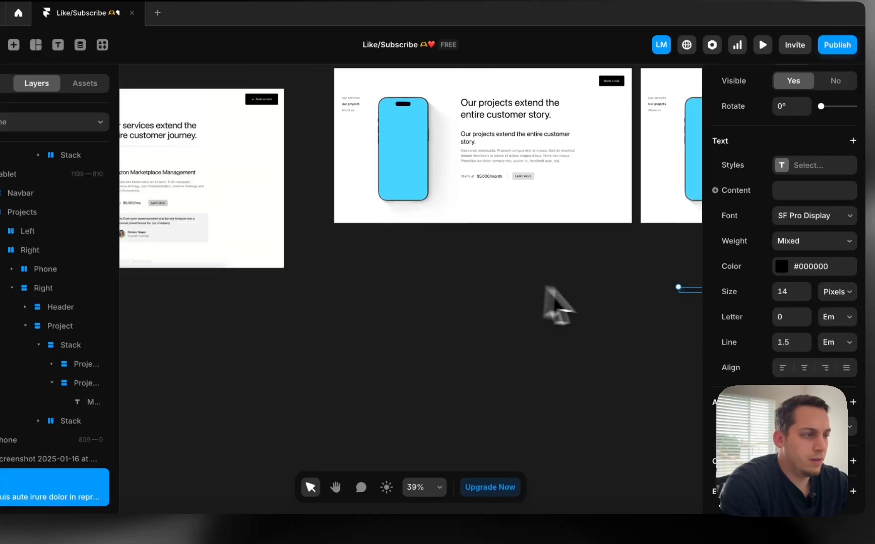
scroll(610, 306, down, 2)
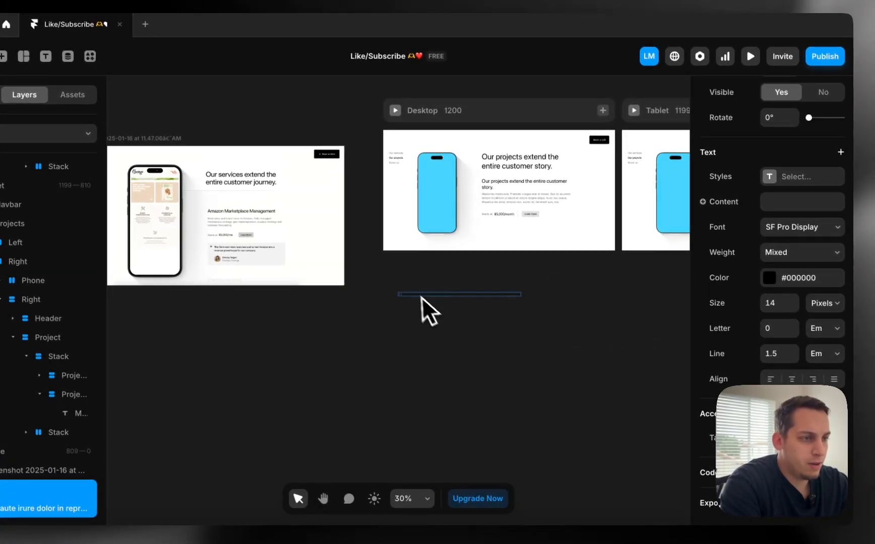
scroll(403, 275, up, 6)
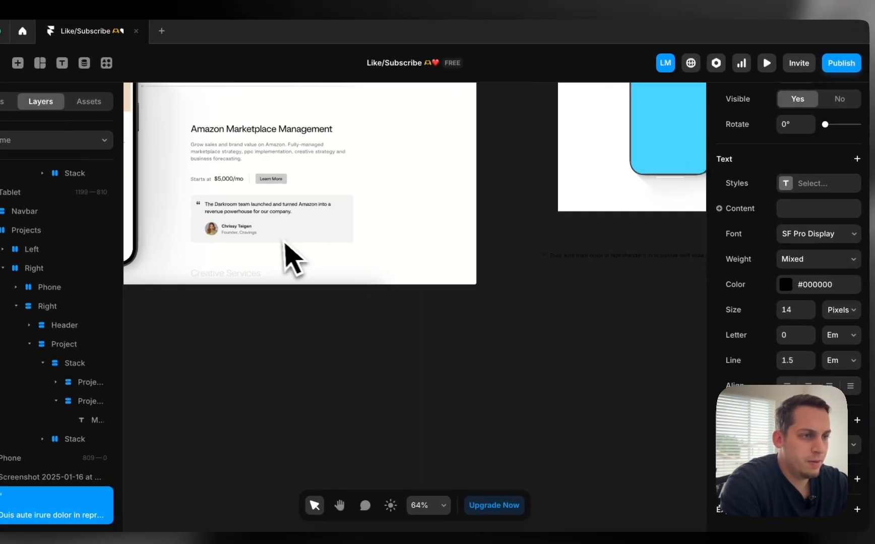
scroll(282, 244, right, 2)
drag(492, 239, 674, 303)
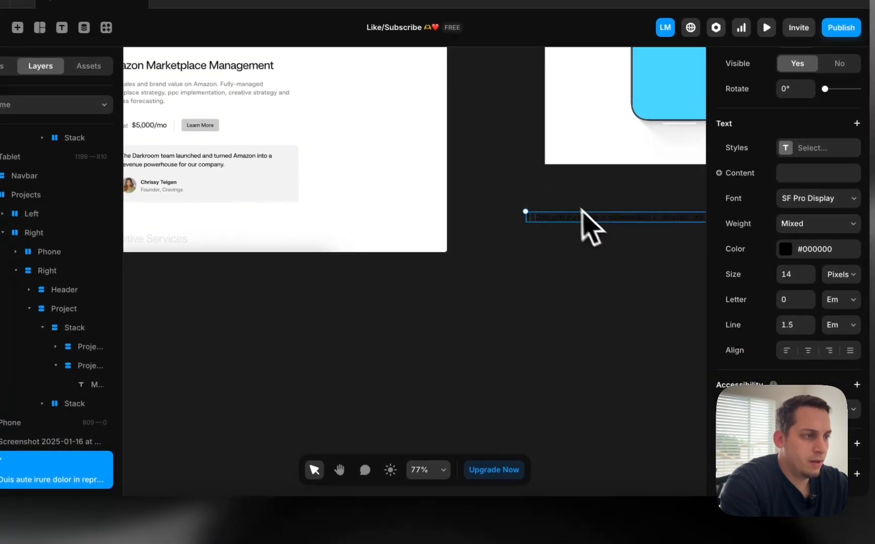
Wrap the quote mark and the paragraph together in a new Stack
right_click(571, 228)
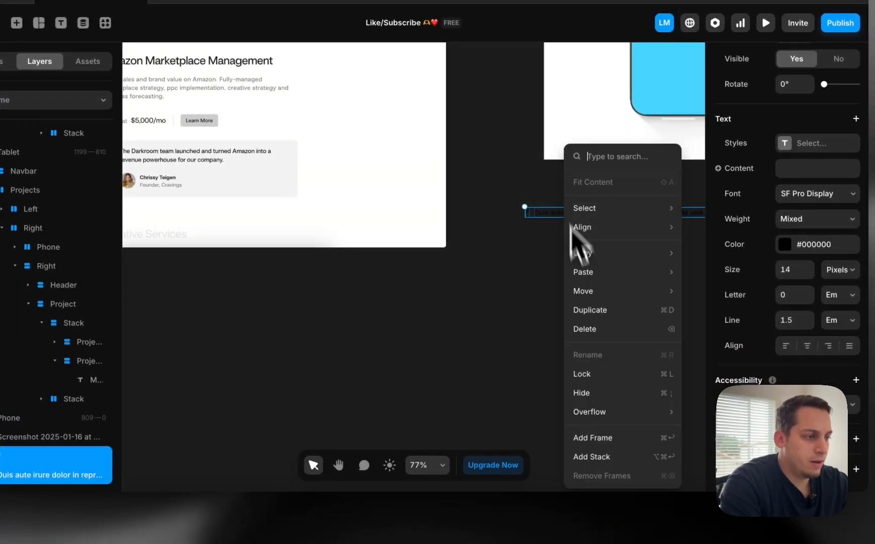
click(593, 457)
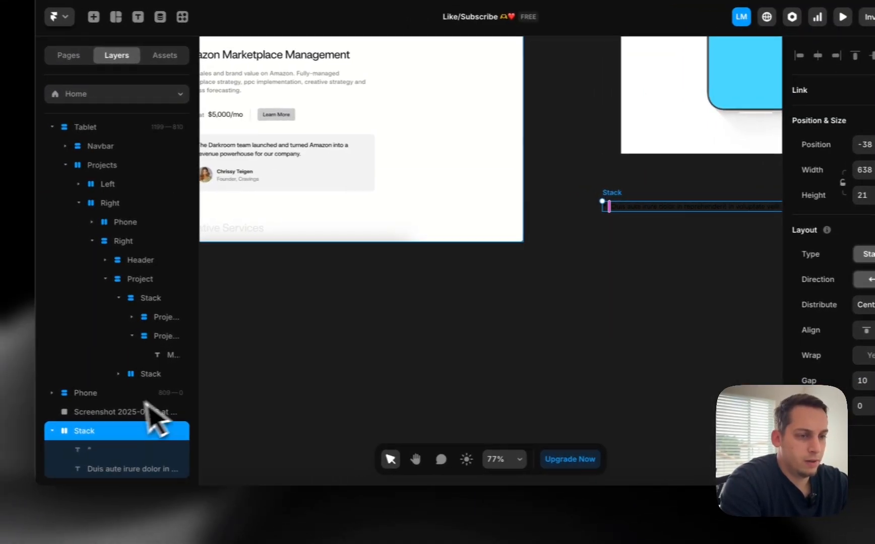
click(522, 232)
Give the quote mark and the 'Duis aute irure dolor' paragraph their own inner stacks
right_click(564, 220)
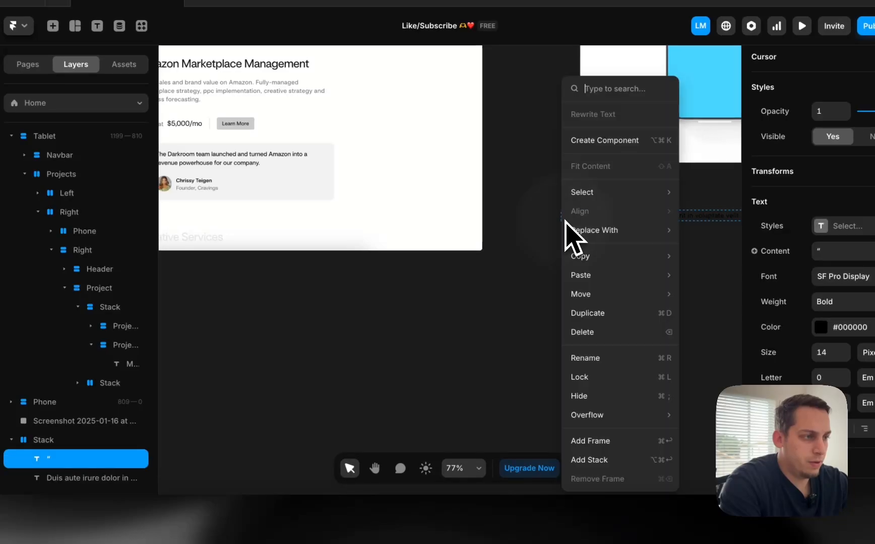
click(592, 459)
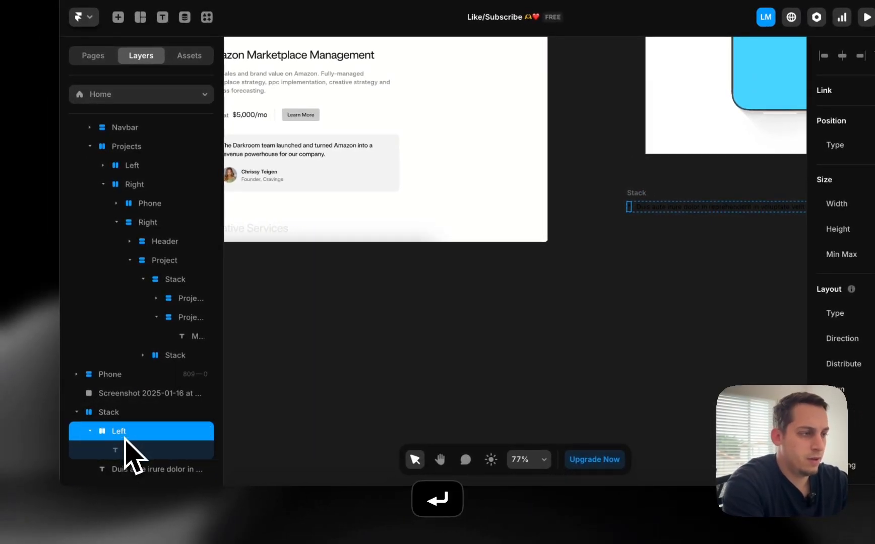
click(661, 210)
right_click(661, 211)
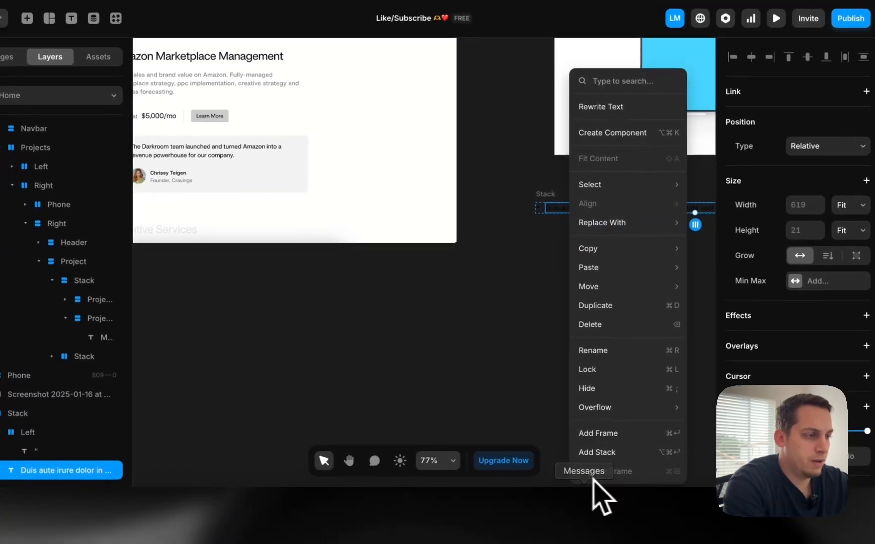
click(625, 452)
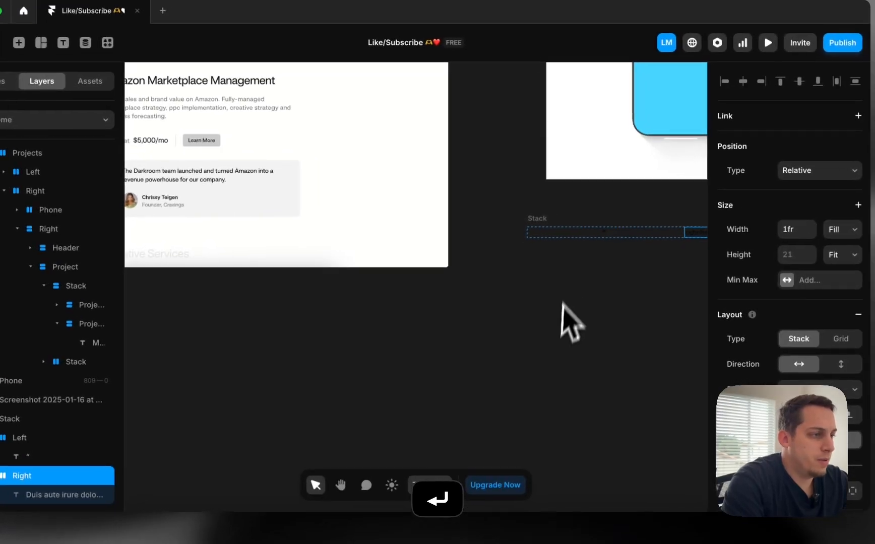
Set the Left stack holding the quote mark to Fit Content width
click(651, 202)
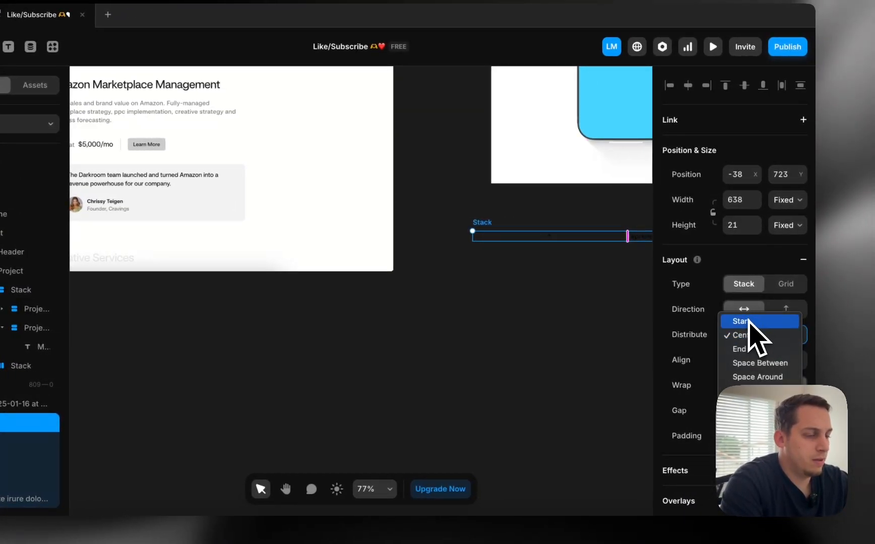
scroll(625, 350, right, 5)
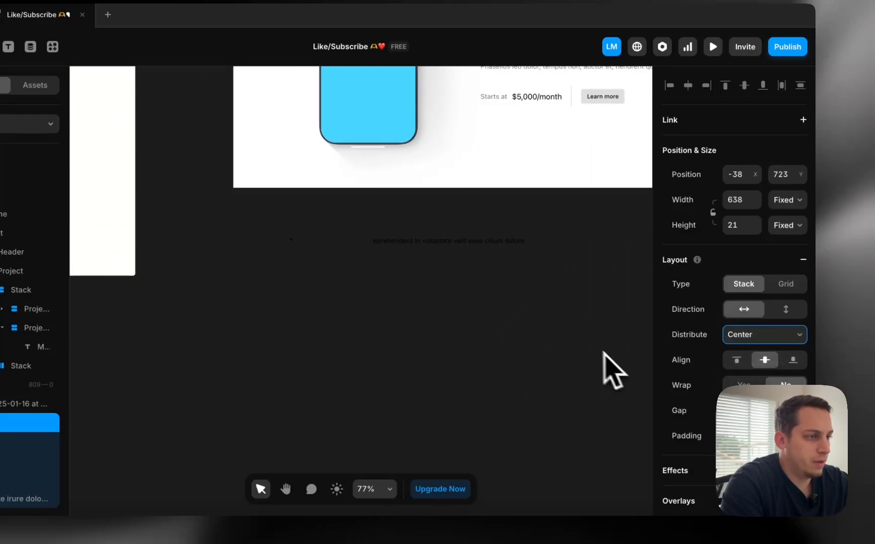
click(350, 243)
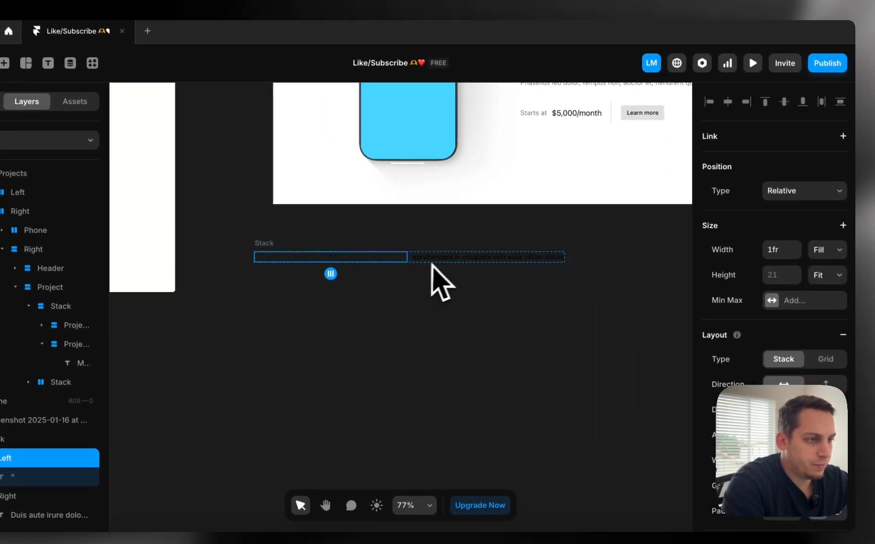
scroll(313, 273, up, 5)
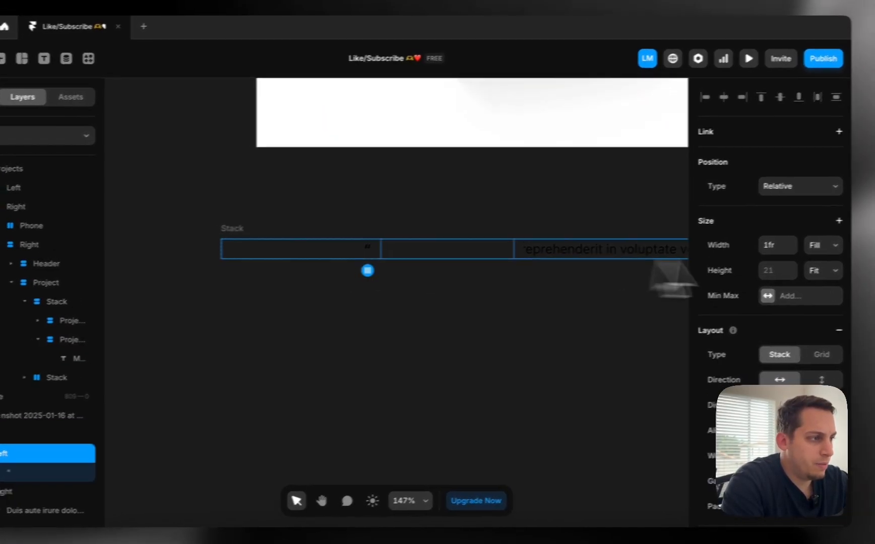
click(797, 253)
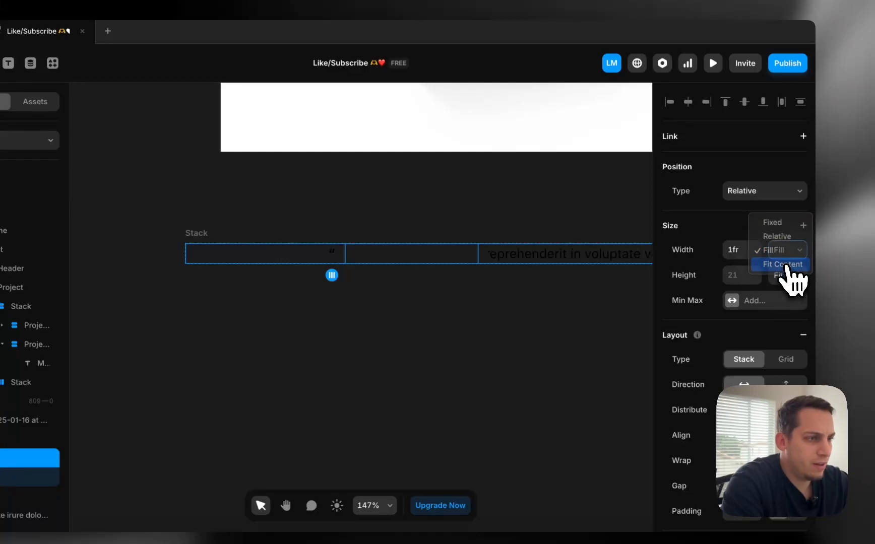
click(300, 254)
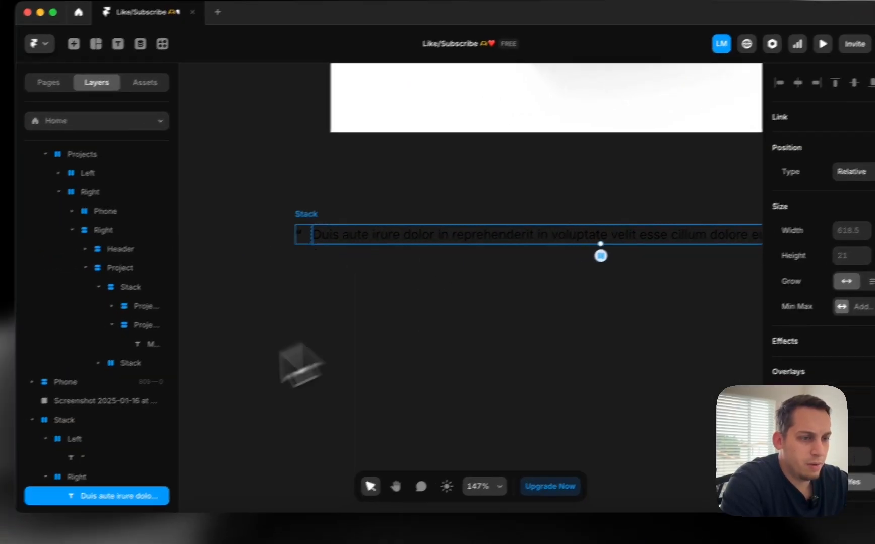
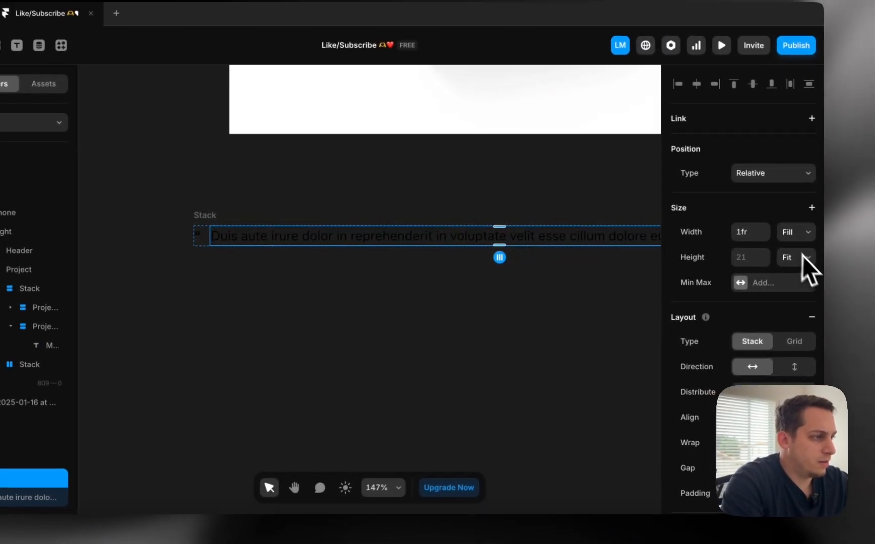
Make the lorem quote text fill its width, capped at a 400 maximum width
click(861, 222)
scroll(421, 322, down, 6)
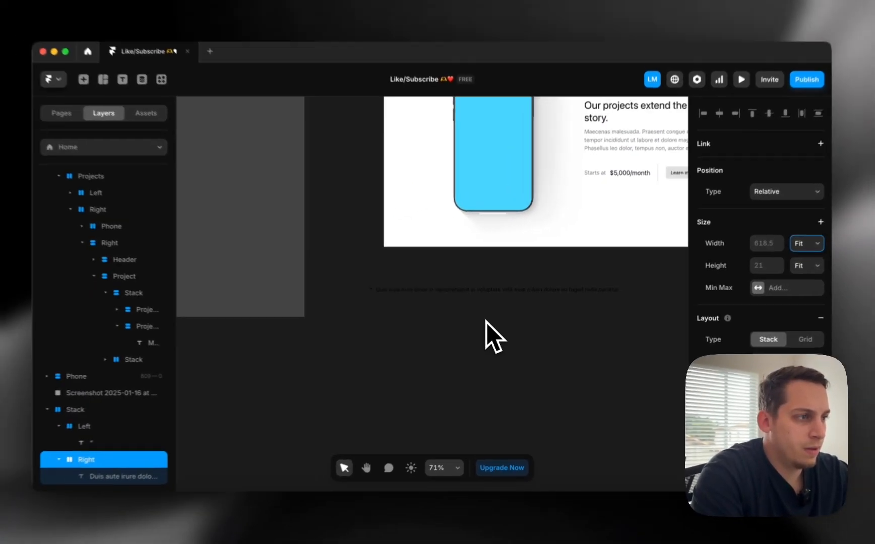
scroll(478, 313, down, 4)
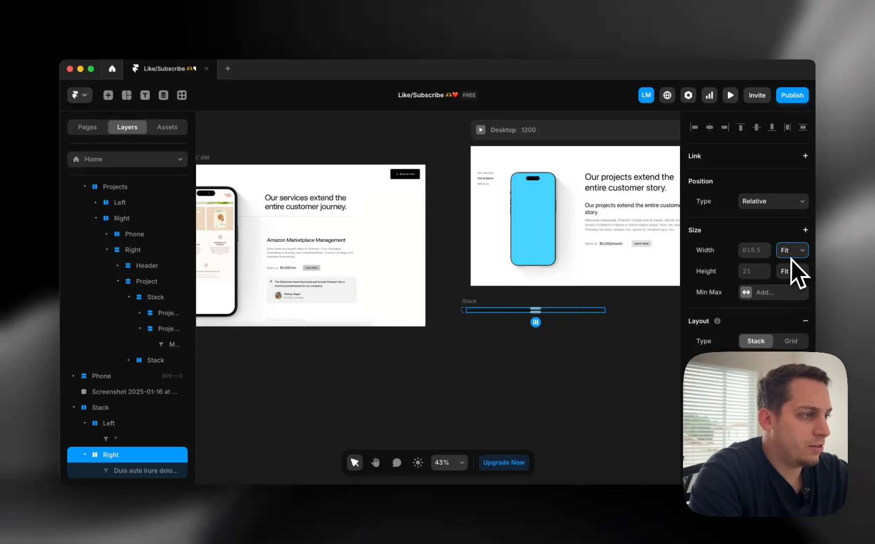
click(805, 230)
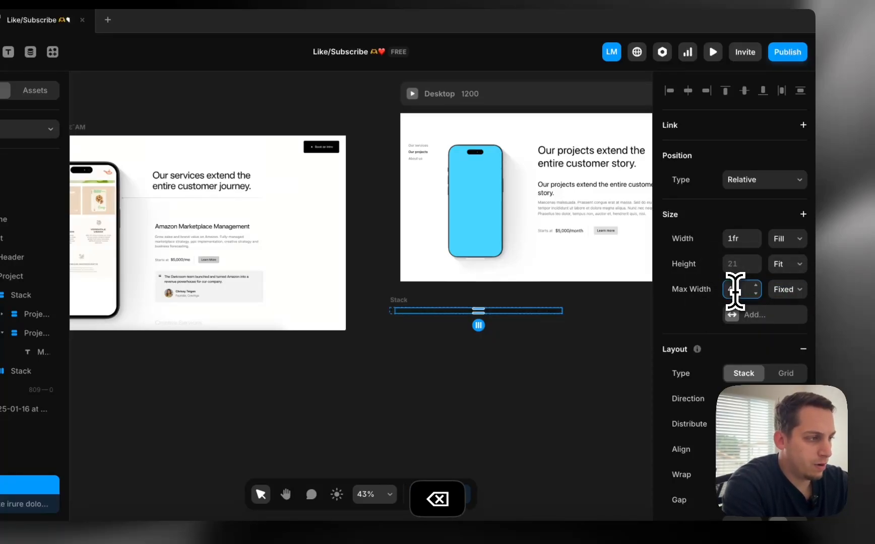
scroll(492, 377, up, 5)
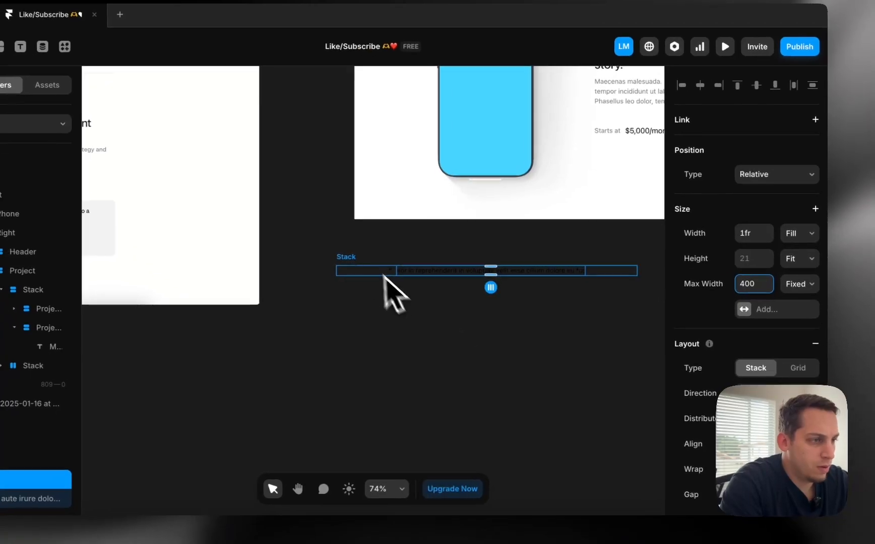
Set the quote stack's Distribute option to Start
click(380, 268)
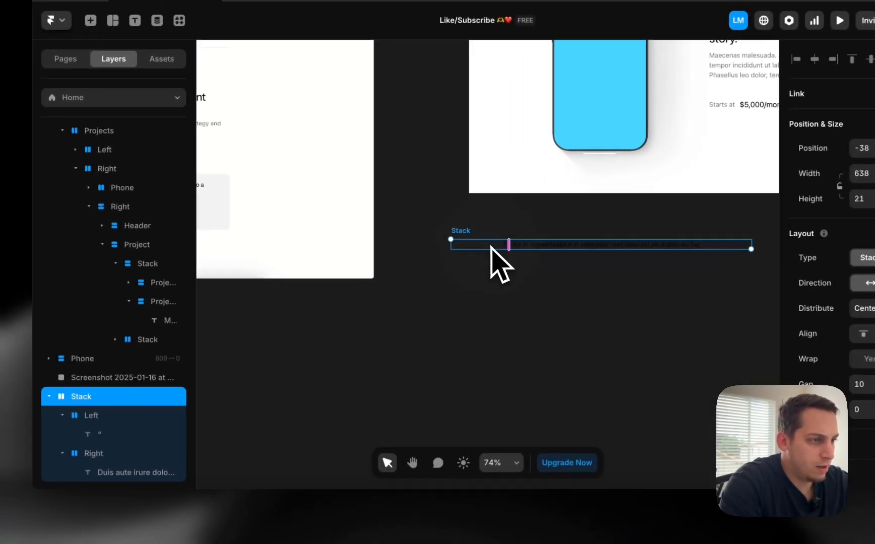
click(113, 450)
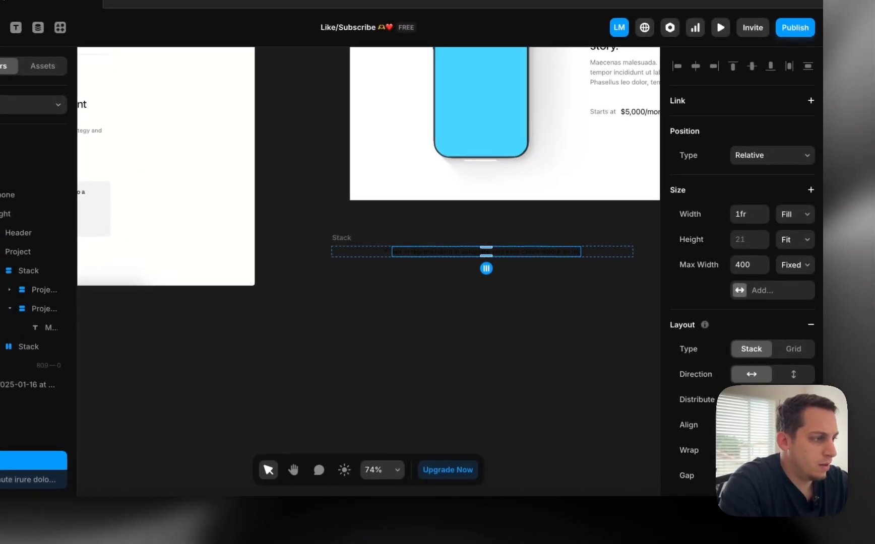
click(766, 401)
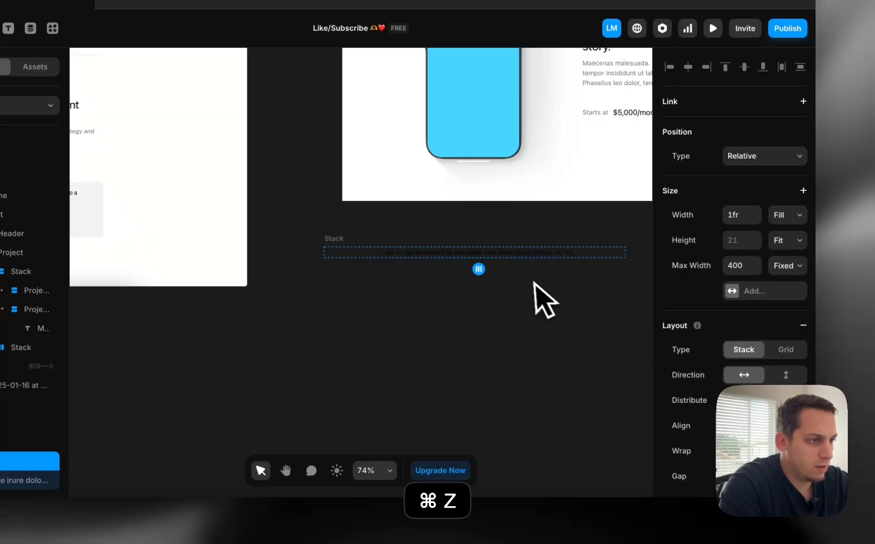
click(388, 252)
click(766, 318)
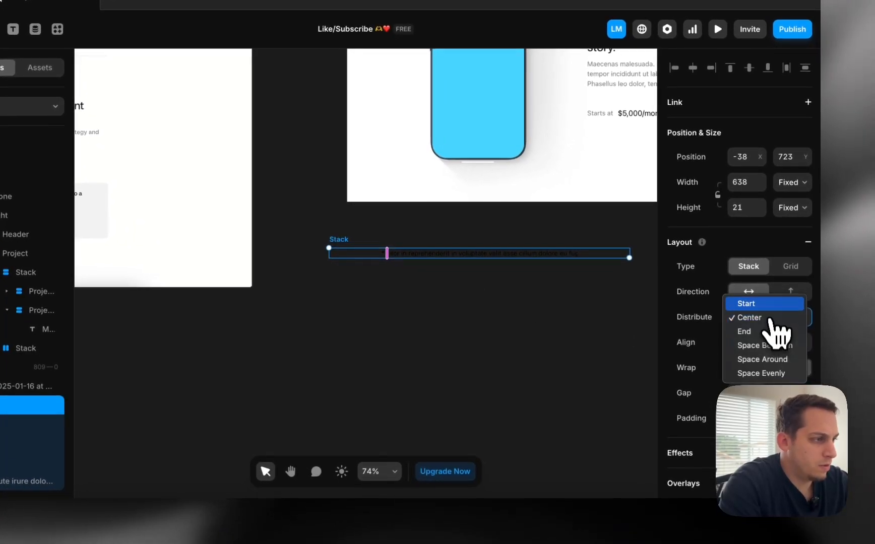
click(754, 307)
scroll(443, 303, up, 5)
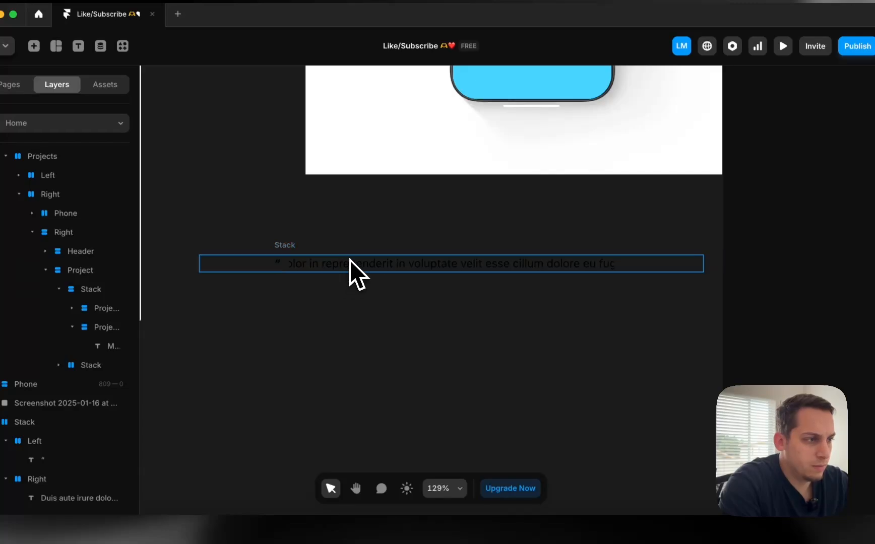
Set the parent quote stack's height to Fit Content
click(350, 259)
click(866, 231)
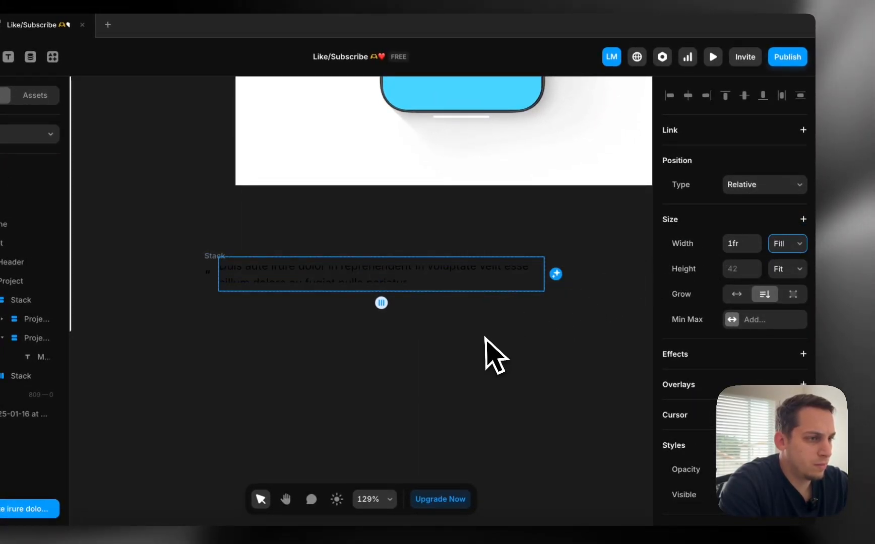
click(206, 274)
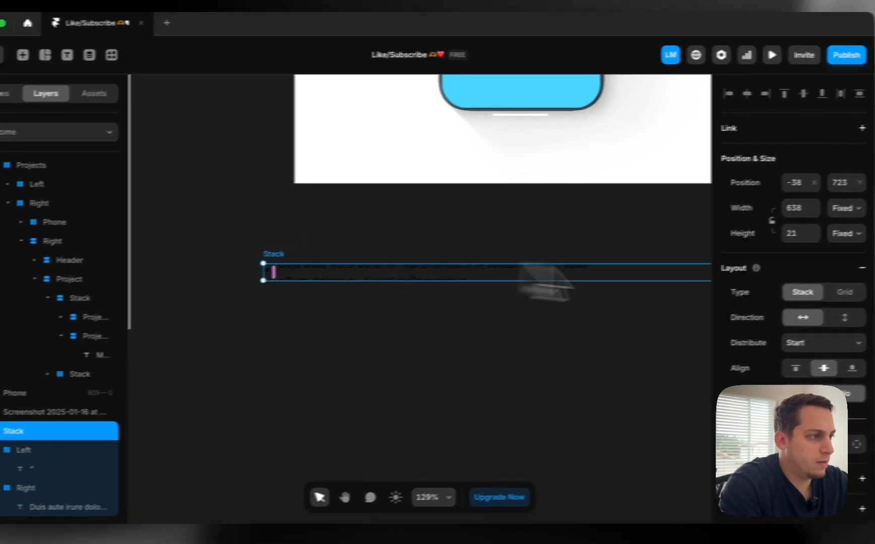
click(848, 234)
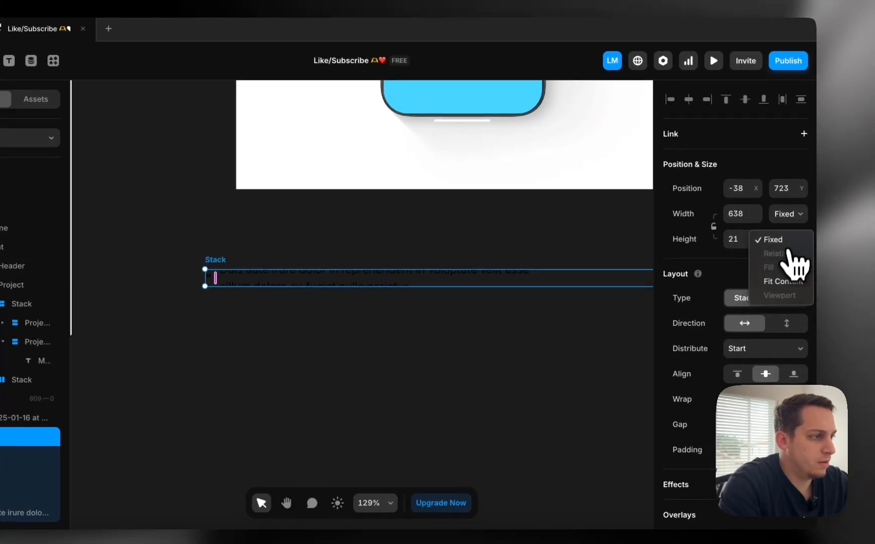
click(845, 276)
scroll(401, 293, down, 5)
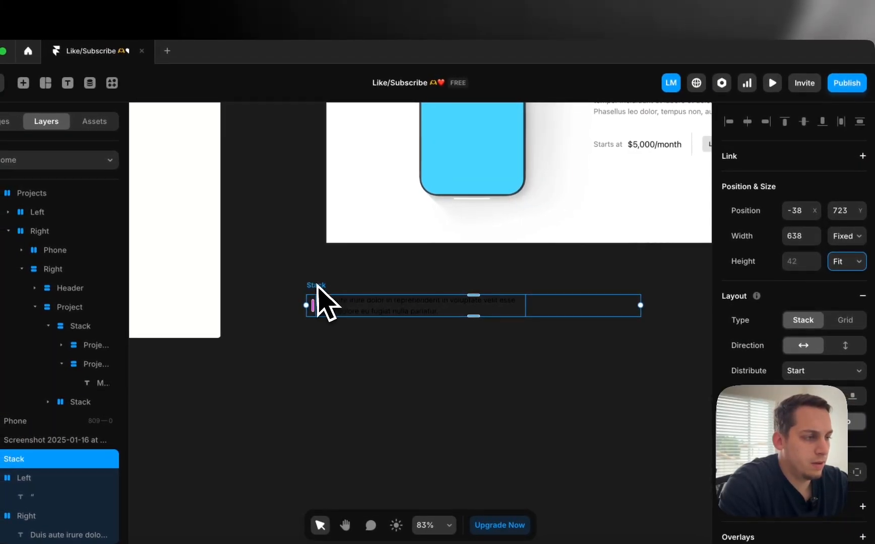
Move the quote stack into the projects card, below the Starts at $5,000/month row
drag(296, 293, 346, 266)
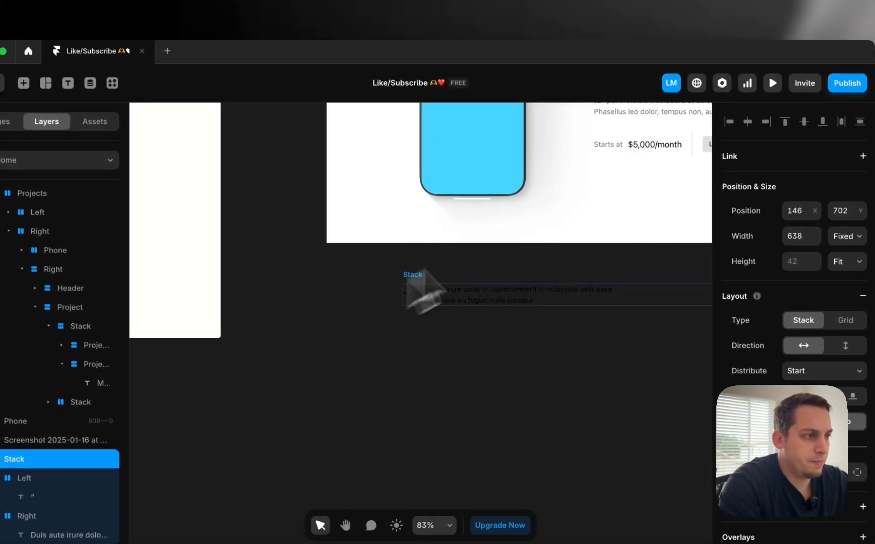
drag(423, 289, 661, 144)
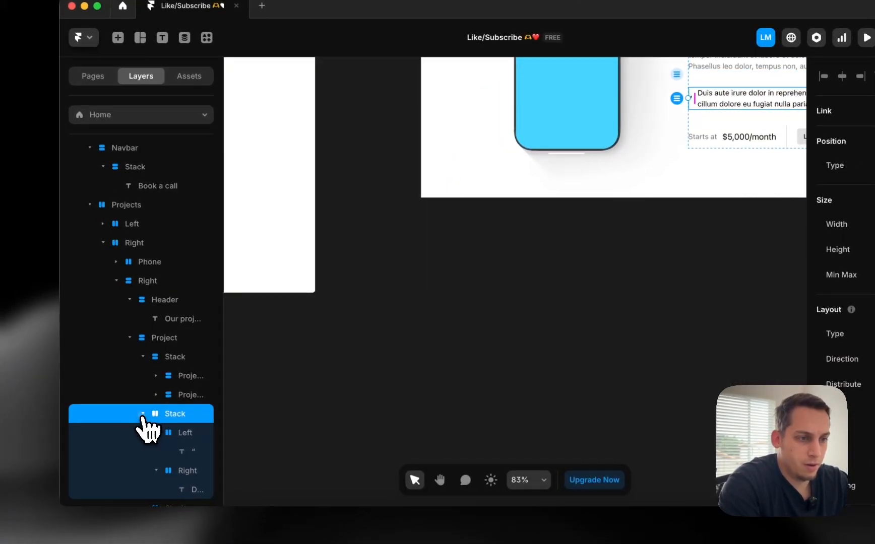
click(91, 446)
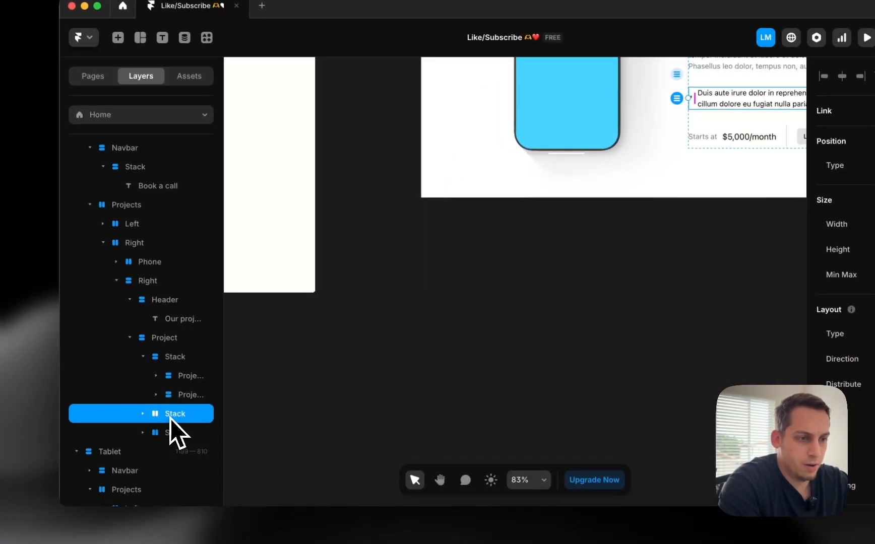
drag(171, 437, 172, 439)
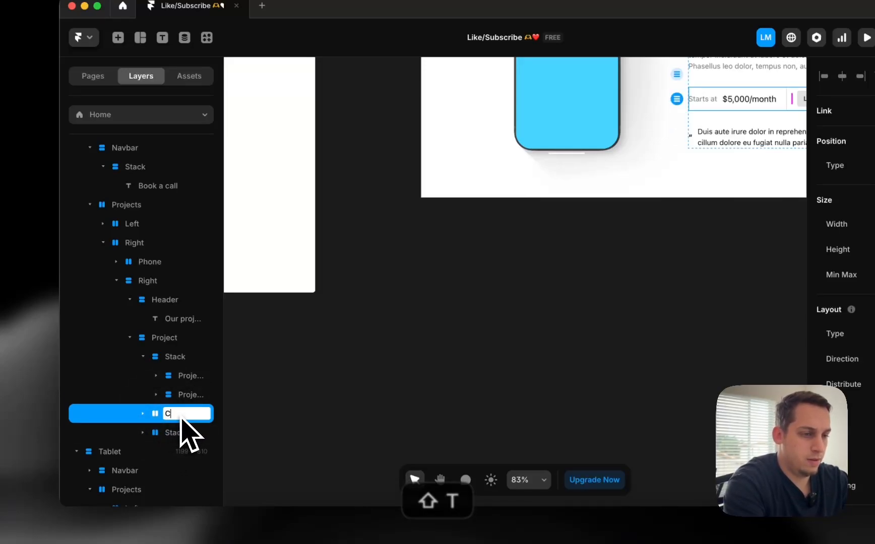
click(300, 373)
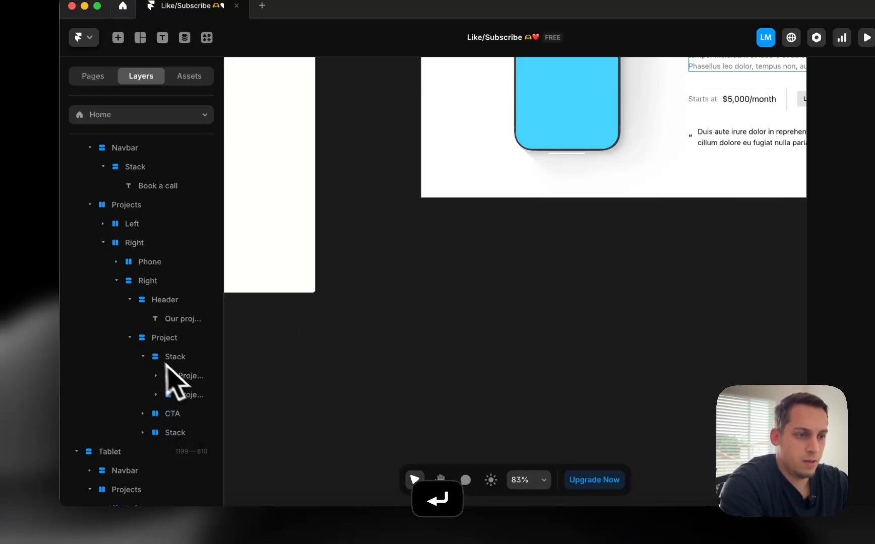
Rename the project text stack 'Text' and the quote stack 'Testimonial'
click(146, 357)
scroll(450, 360, right, 8)
scroll(450, 361, up, 5)
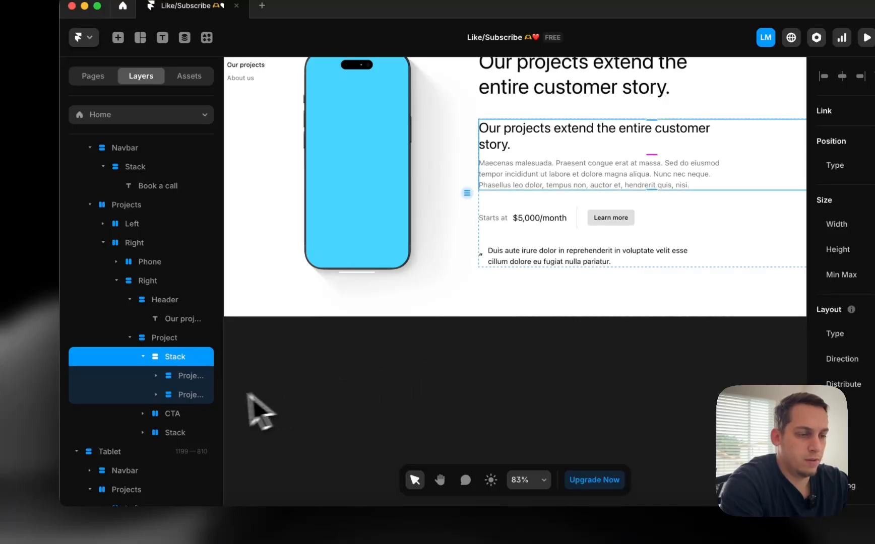
double_click(168, 362)
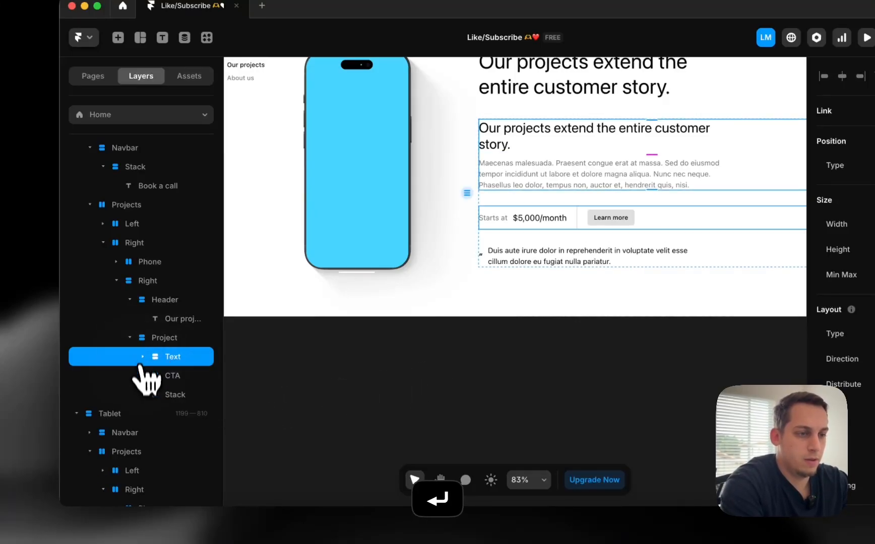
click(182, 396)
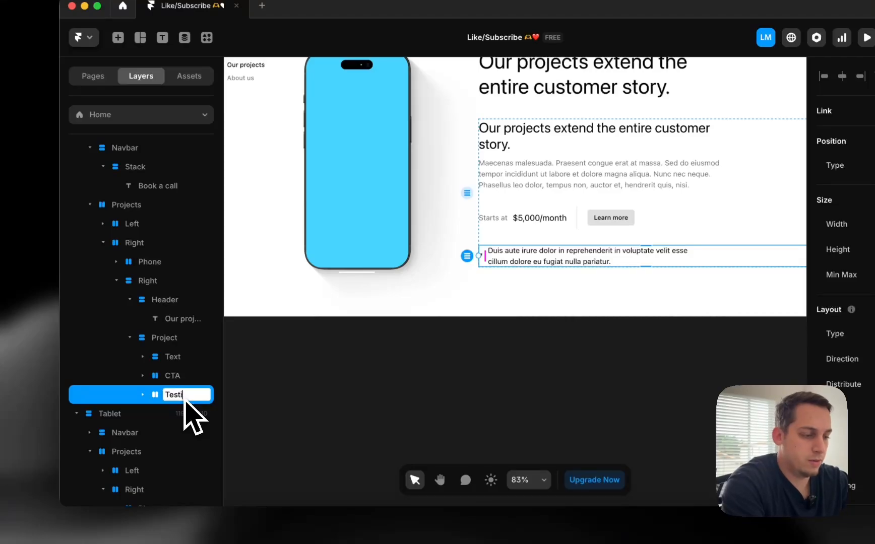
click(276, 437)
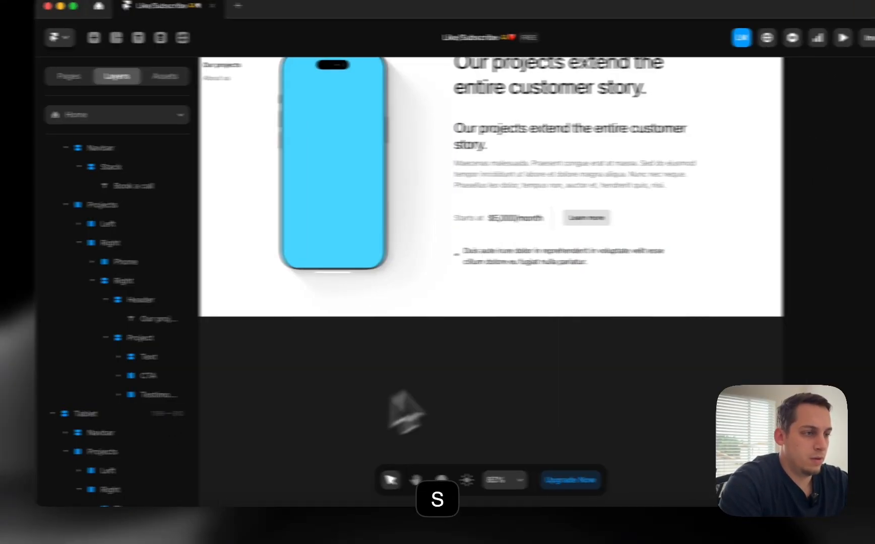
click(486, 257)
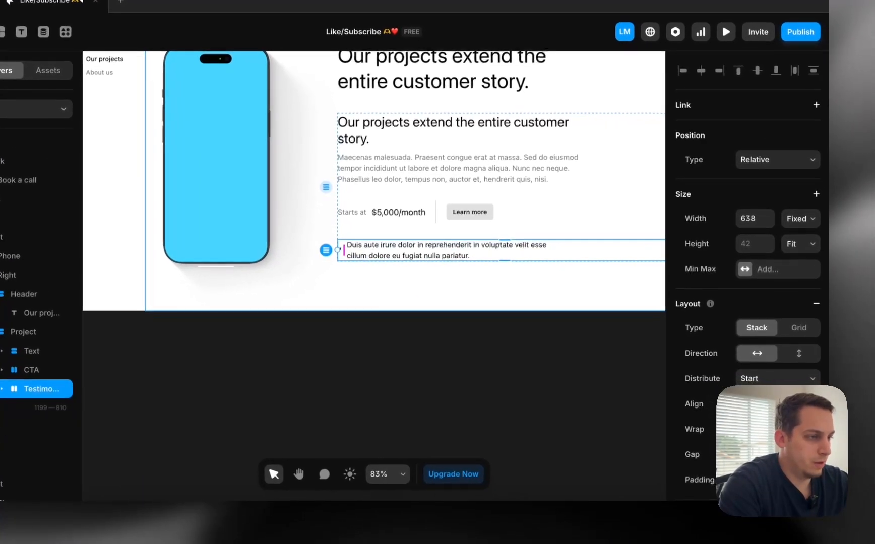
click(454, 403)
Pull the quote text out of the card onto the canvas below the boards
click(390, 260)
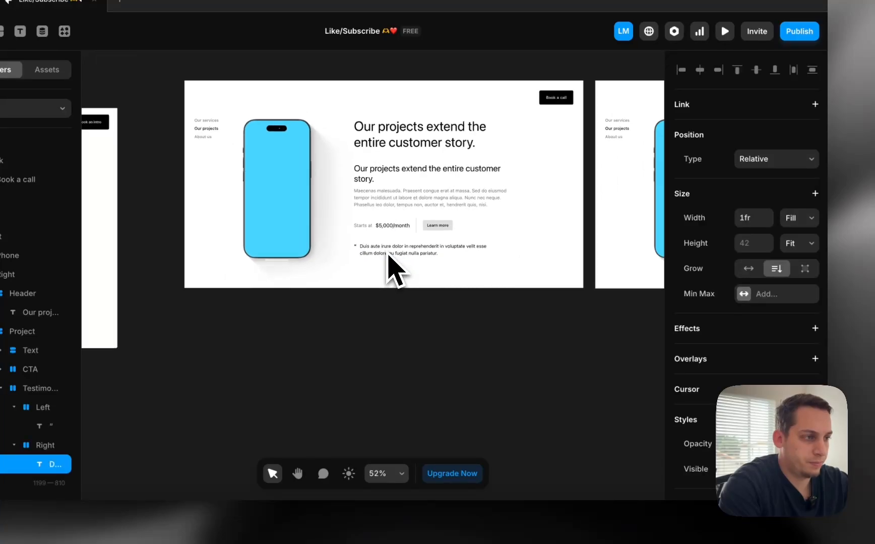
scroll(391, 268, left, 5)
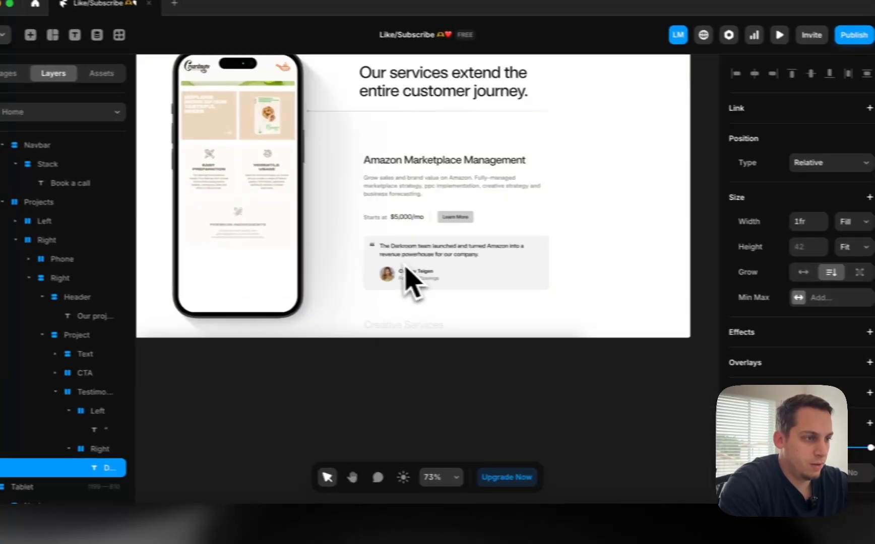
scroll(411, 282, right, 10)
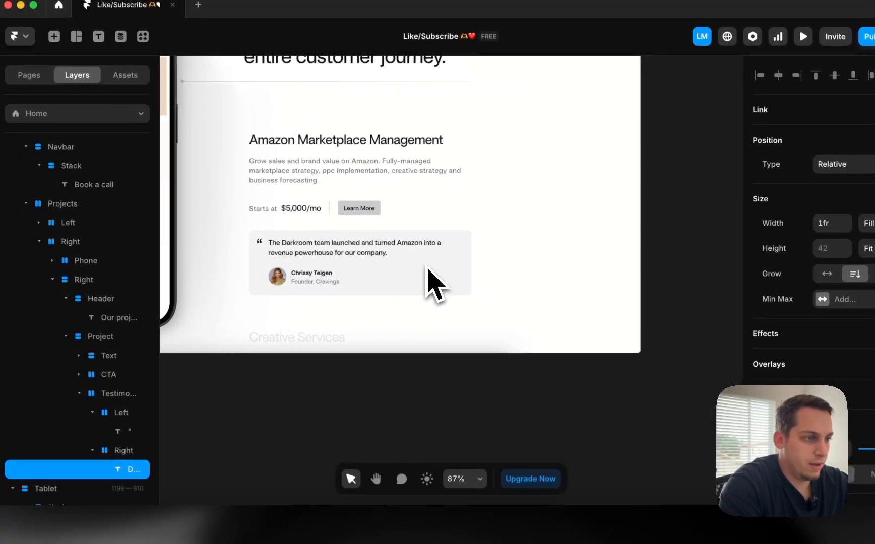
drag(562, 214, 233, 436)
scroll(233, 444, left, 10)
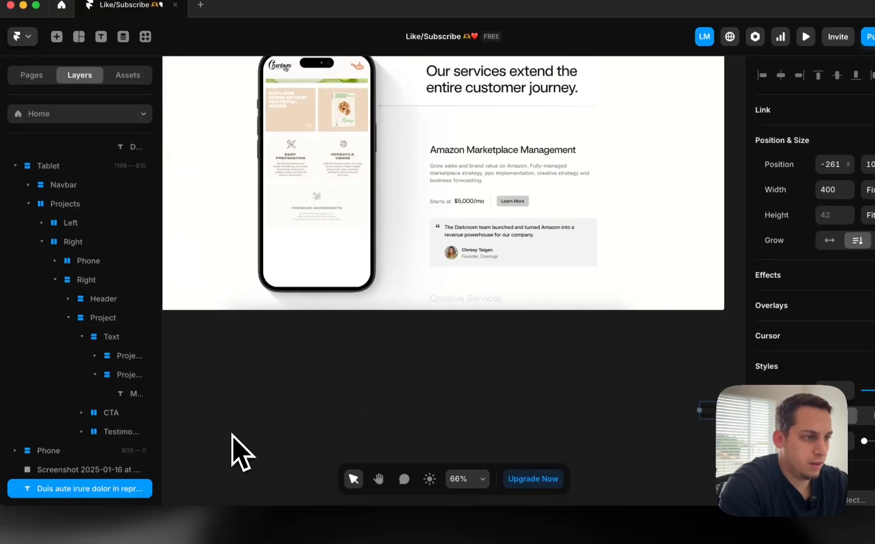
scroll(479, 391, right, 4)
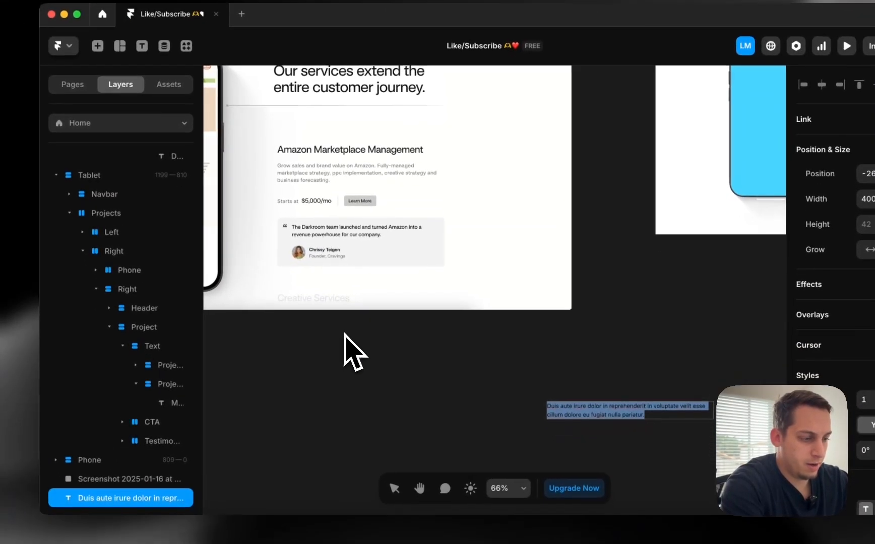
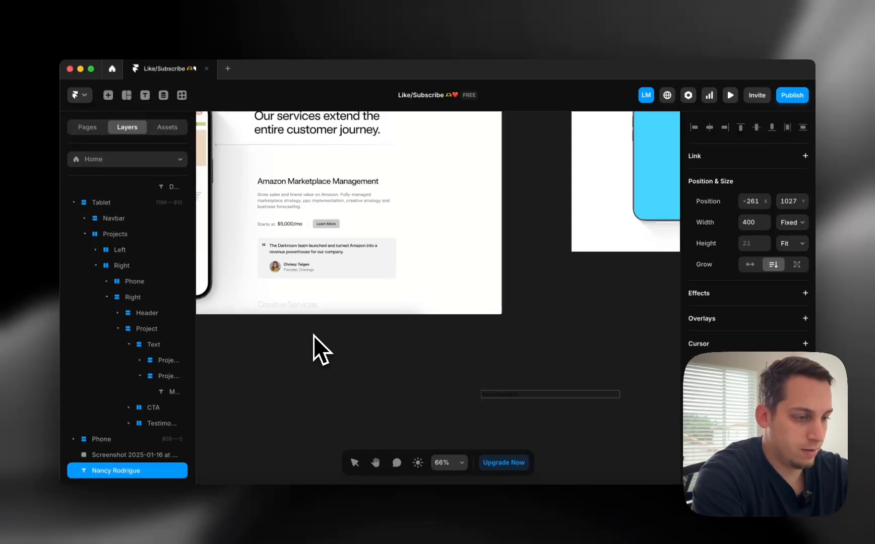
Replace the loose text with the author's name and set its width to Fit Content
key(Escape)
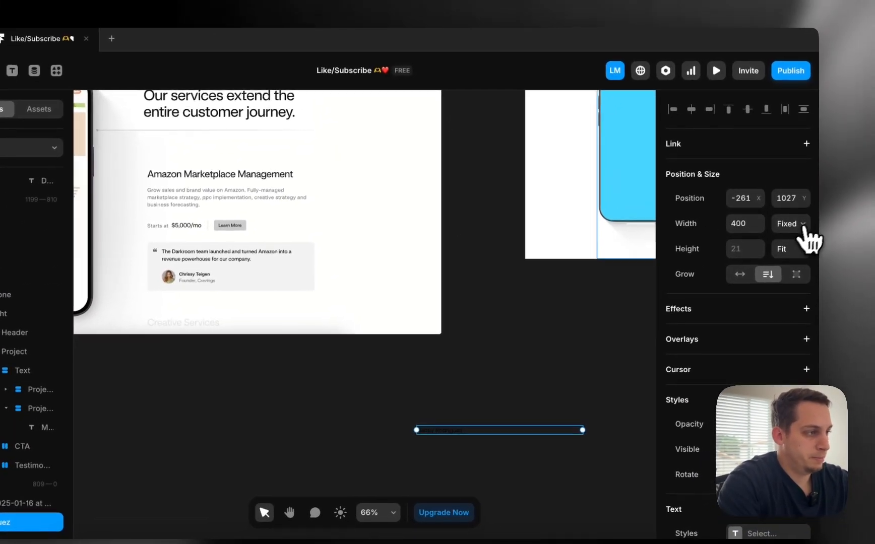
click(802, 226)
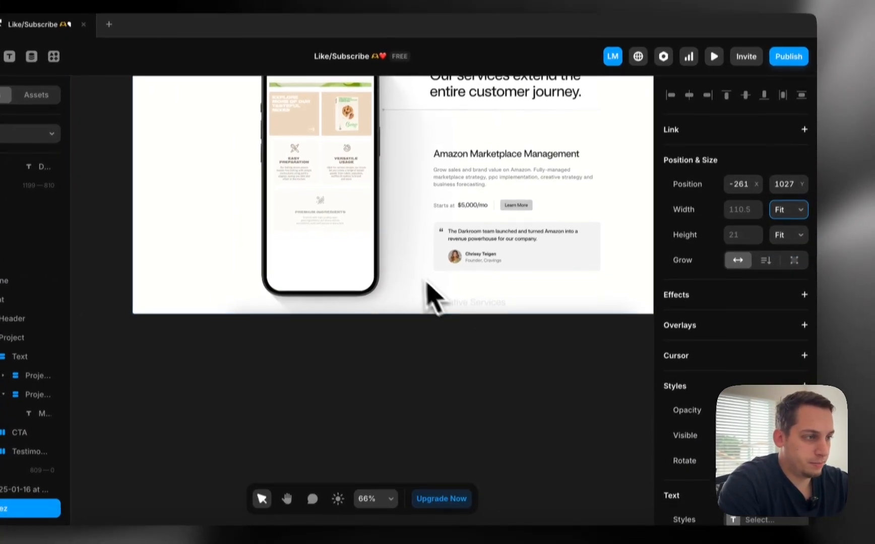
scroll(497, 325, up, 5)
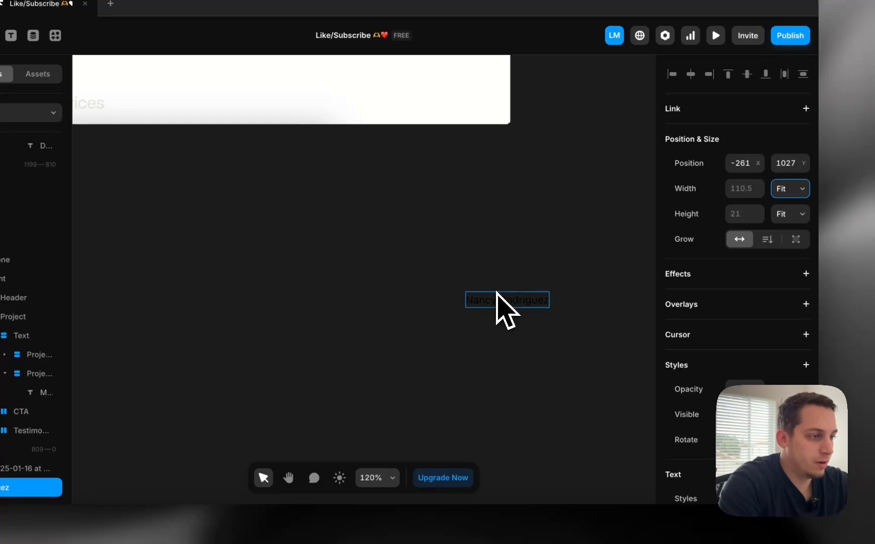
Duplicate the name text below itself to create a 'Founder, Company' line
drag(496, 300, 497, 322)
double_click(497, 322)
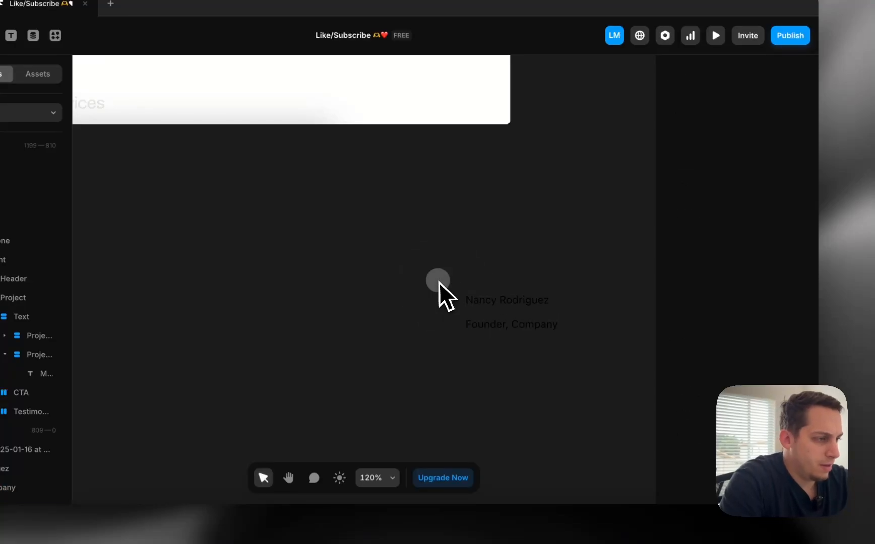
drag(438, 283, 565, 386)
scroll(716, 376, down, 6)
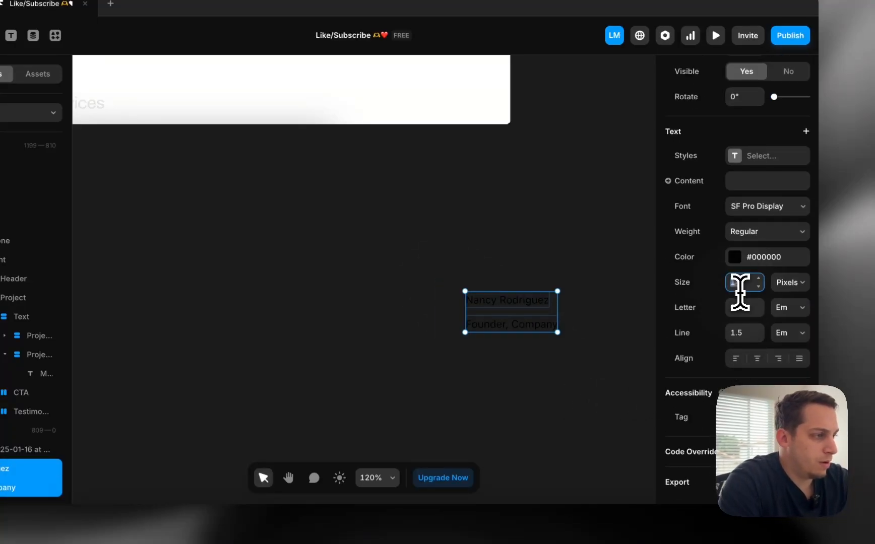
Sample a grey from the page design into the Founder, Company text colour
click(448, 259)
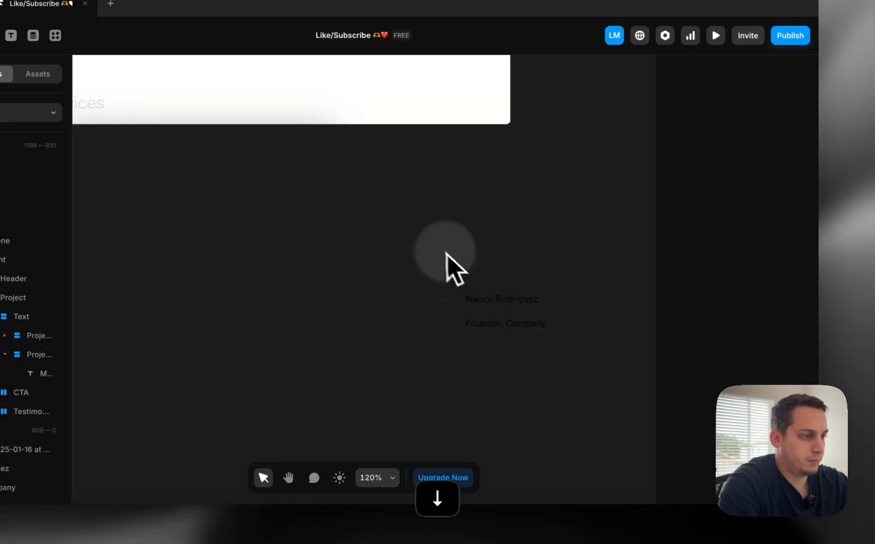
click(479, 321)
scroll(735, 378, down, 5)
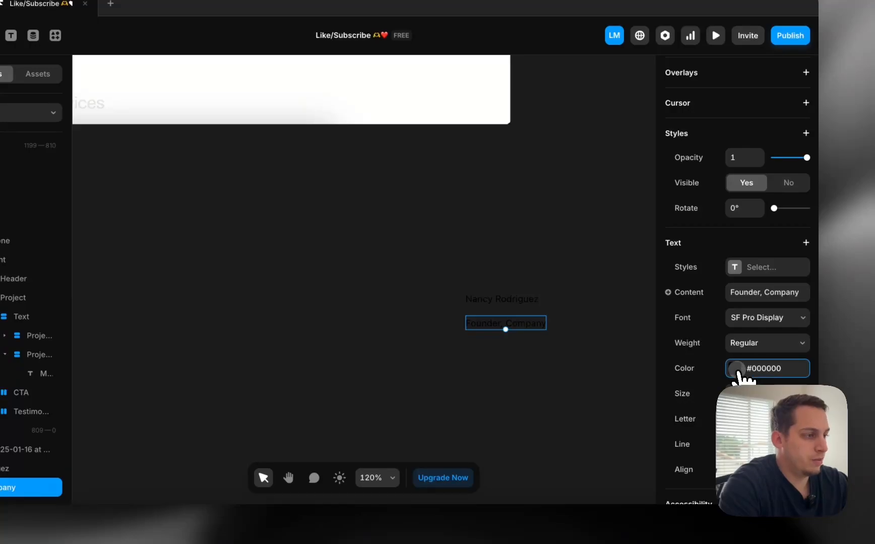
click(736, 371)
scroll(428, 218, up, 4)
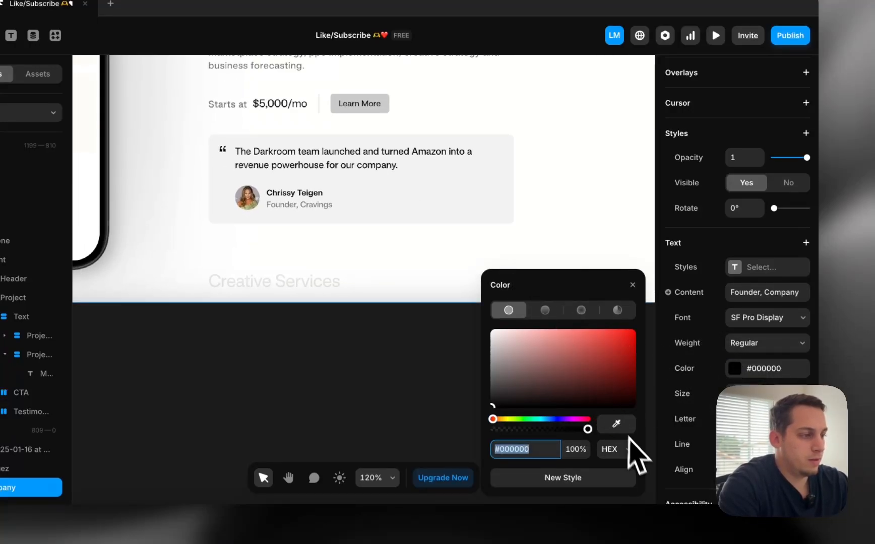
click(616, 424)
click(376, 106)
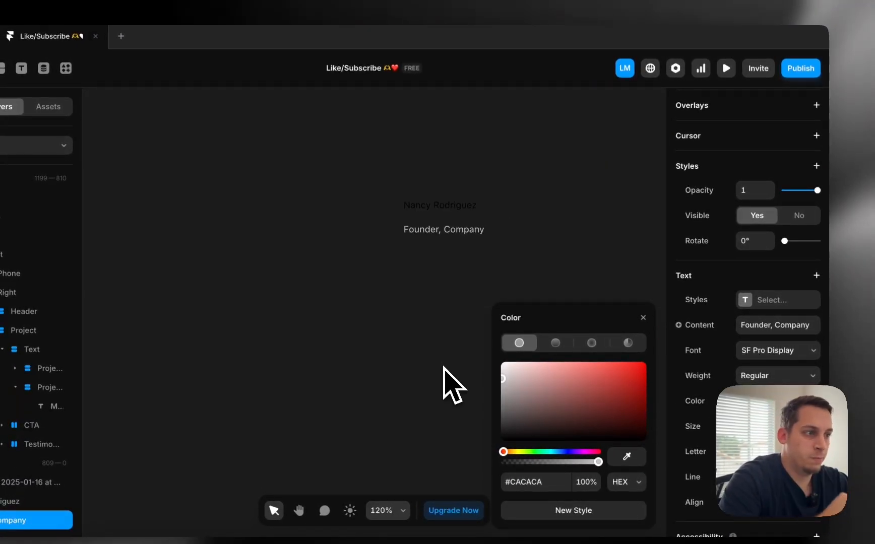
click(443, 368)
Re-sample the testimonial card's grey for Founder, Company, then select both texts
drag(373, 158, 487, 290)
scroll(485, 288, down, 5)
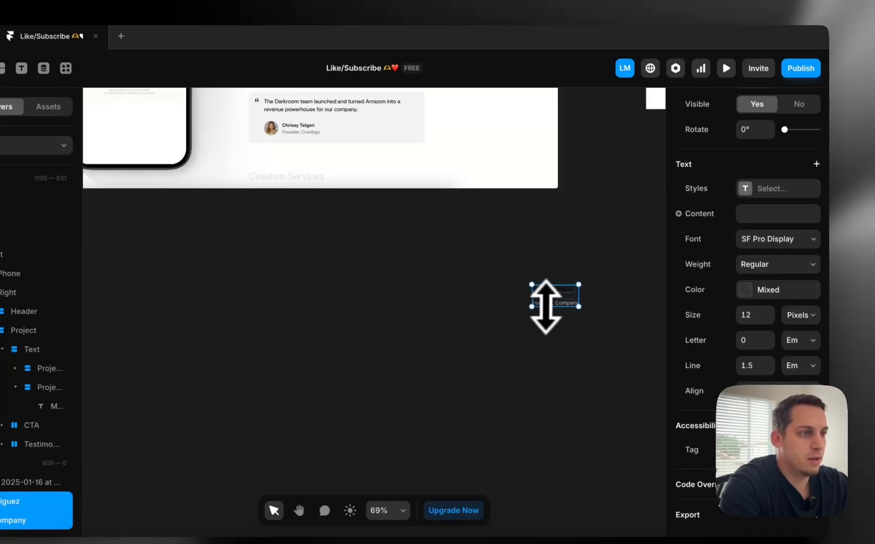
click(502, 305)
click(538, 305)
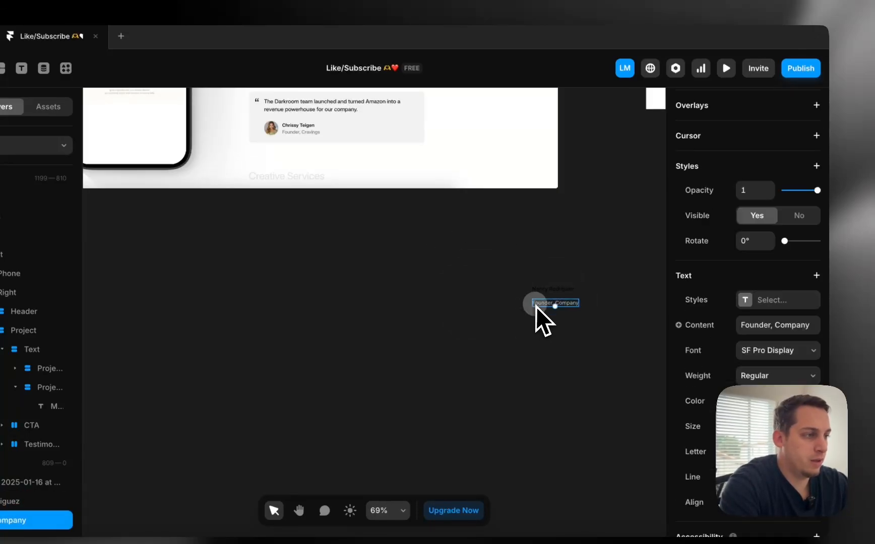
click(741, 404)
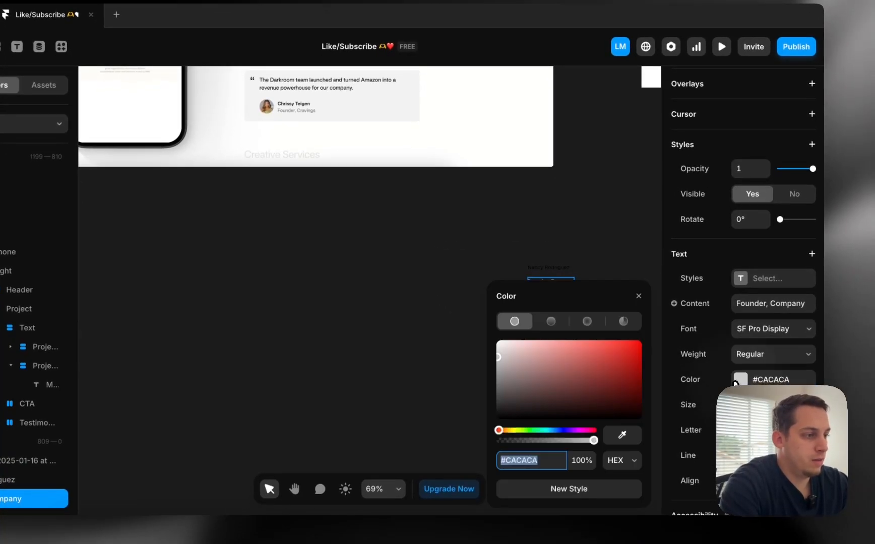
click(621, 435)
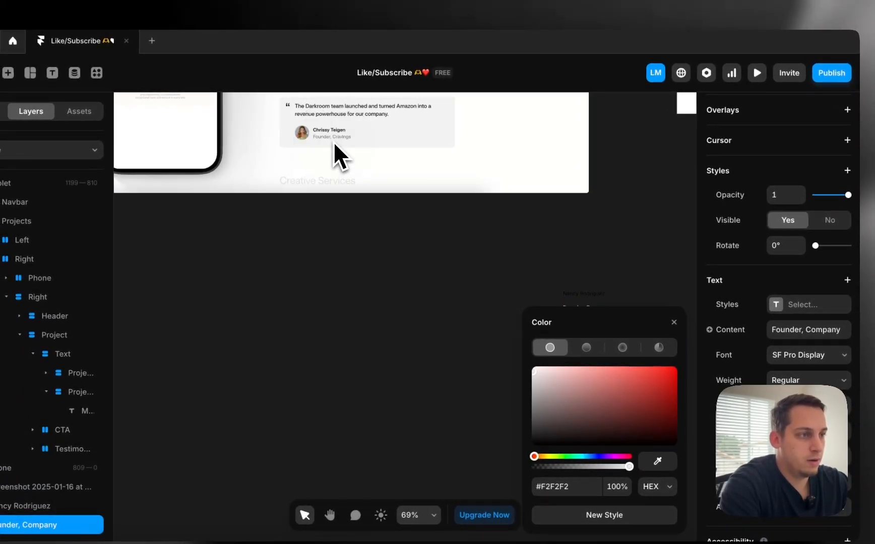
click(335, 145)
click(590, 309)
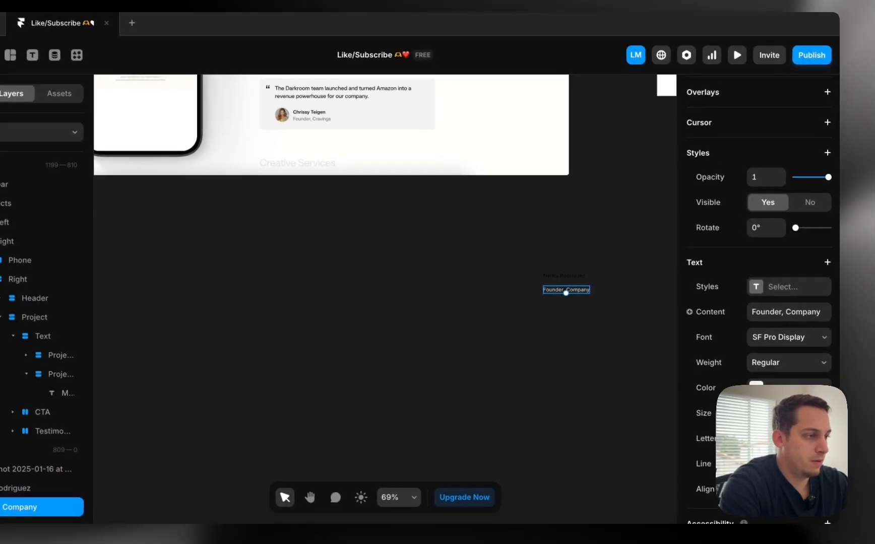
click(774, 404)
click(628, 436)
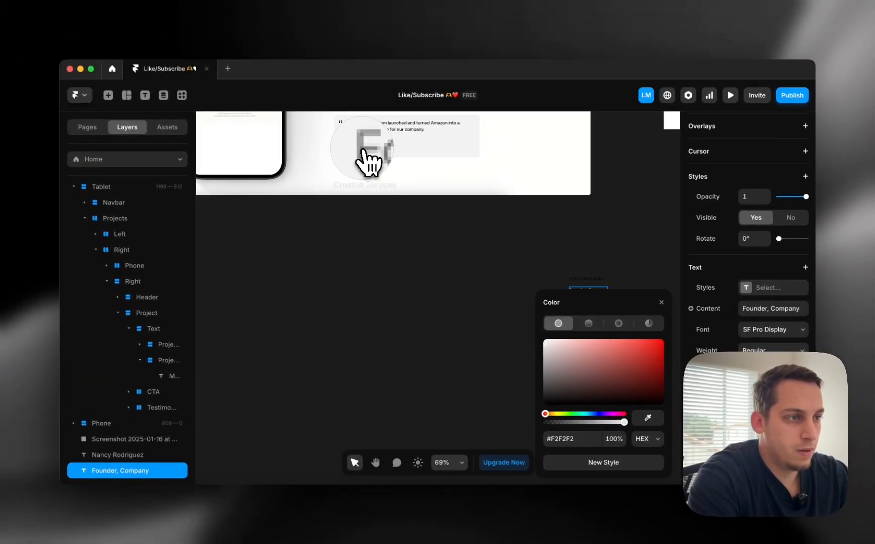
click(371, 162)
click(449, 273)
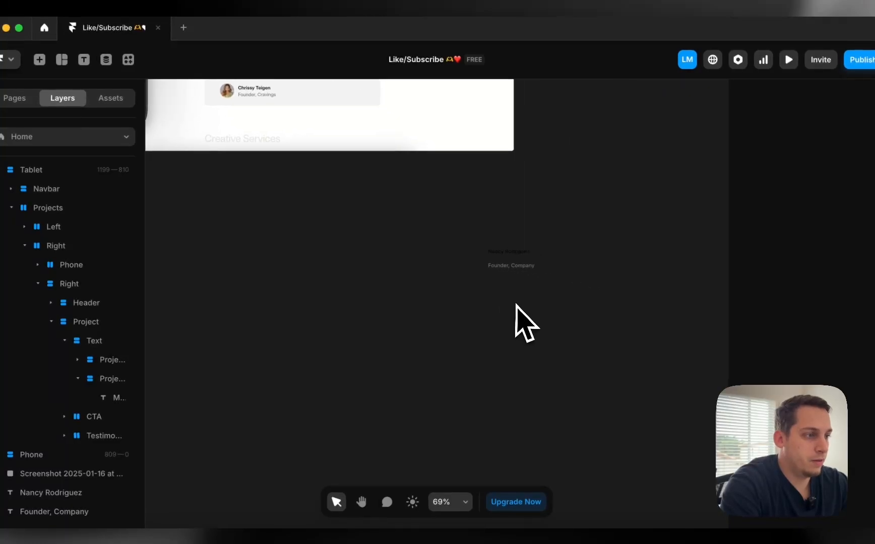
click(507, 252)
shift+click(516, 267)
Wrap the name and Founder, Company texts in a stack and set both to Fill width
right_click(500, 255)
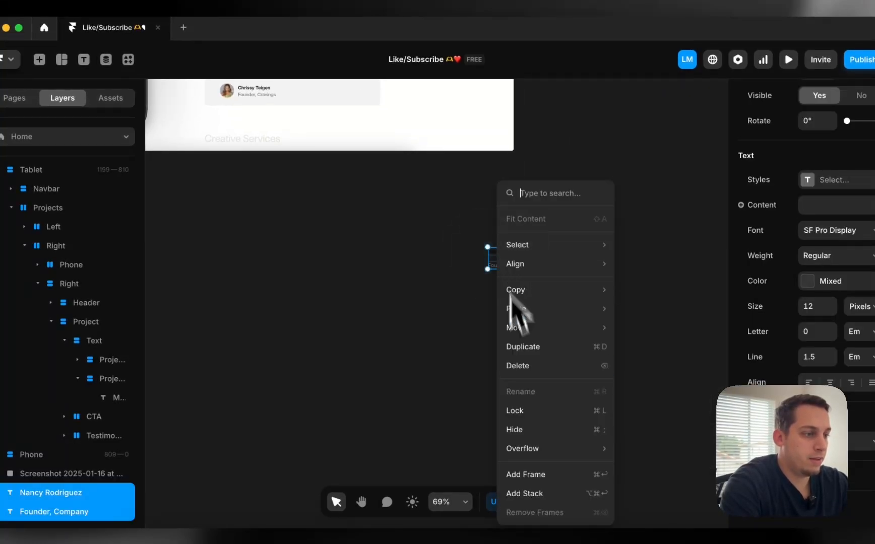
click(527, 492)
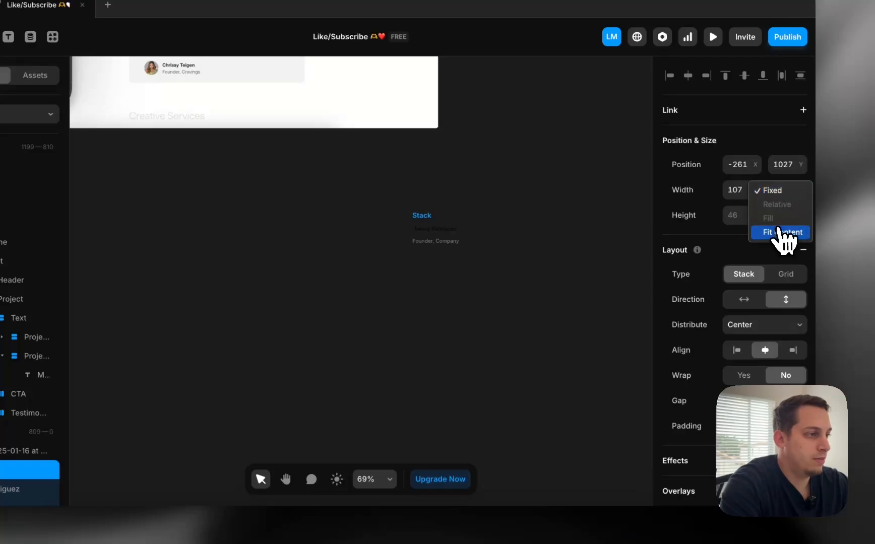
double_click(444, 230)
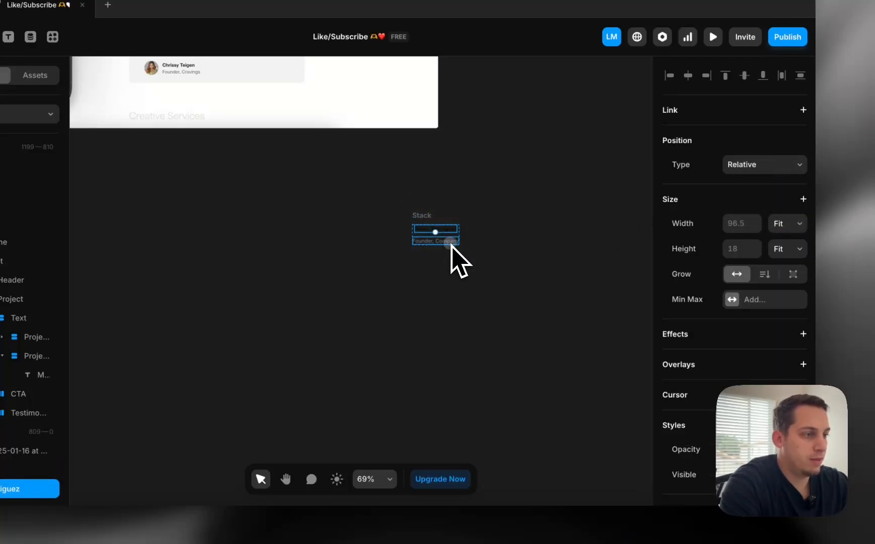
shift+click(451, 243)
scroll(762, 221, up, 5)
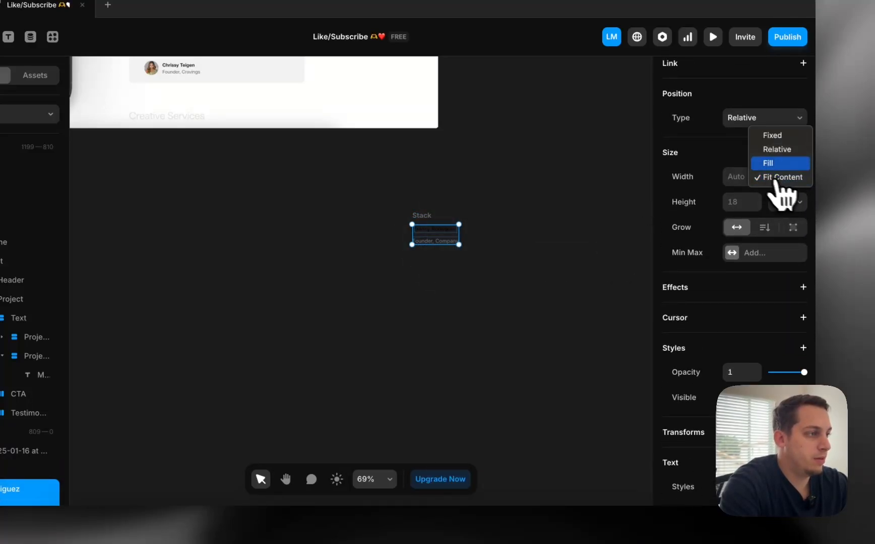
click(777, 163)
Tighten the stack's gap between the two texts using Shift+Down
click(431, 216)
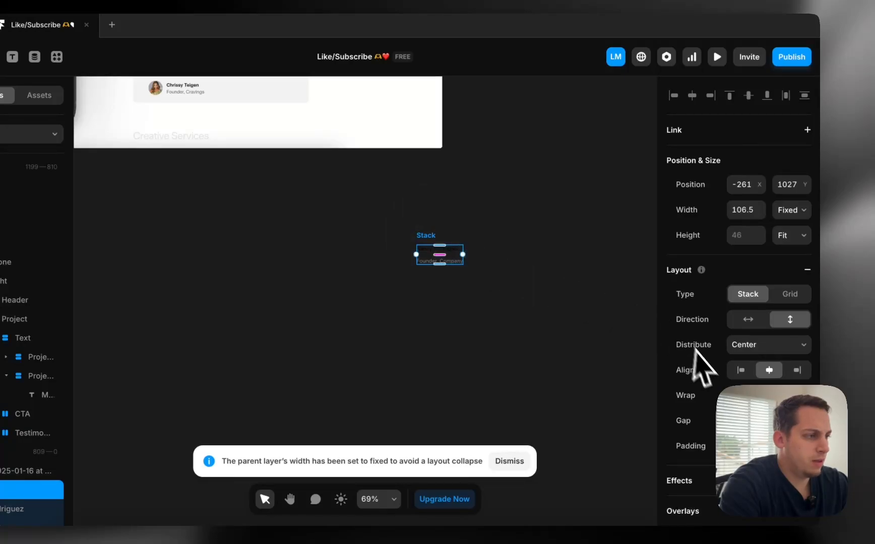
scroll(419, 246, up, 5)
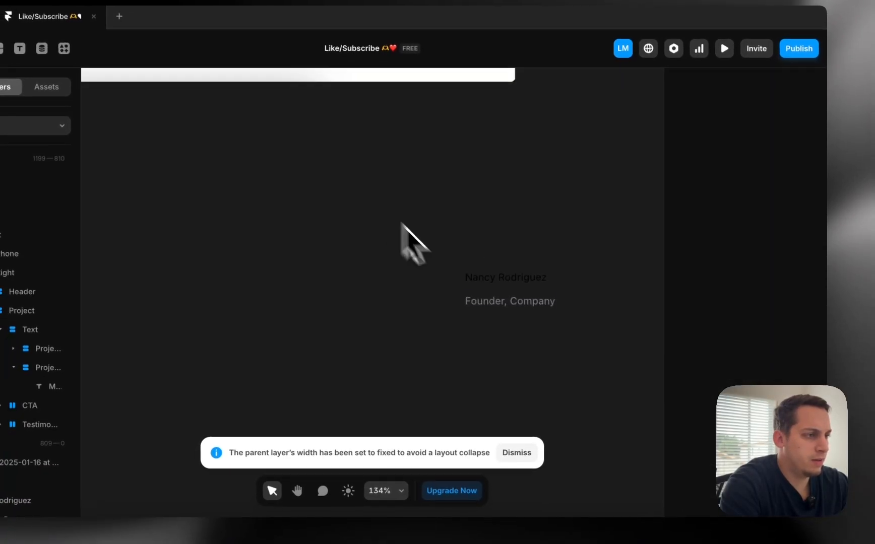
click(472, 292)
scroll(480, 284, up, 5)
click(416, 293)
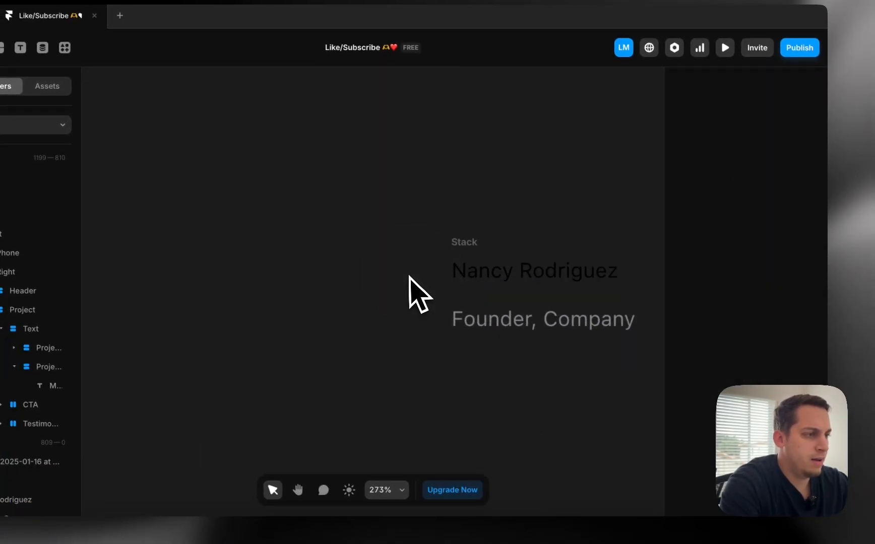
click(468, 244)
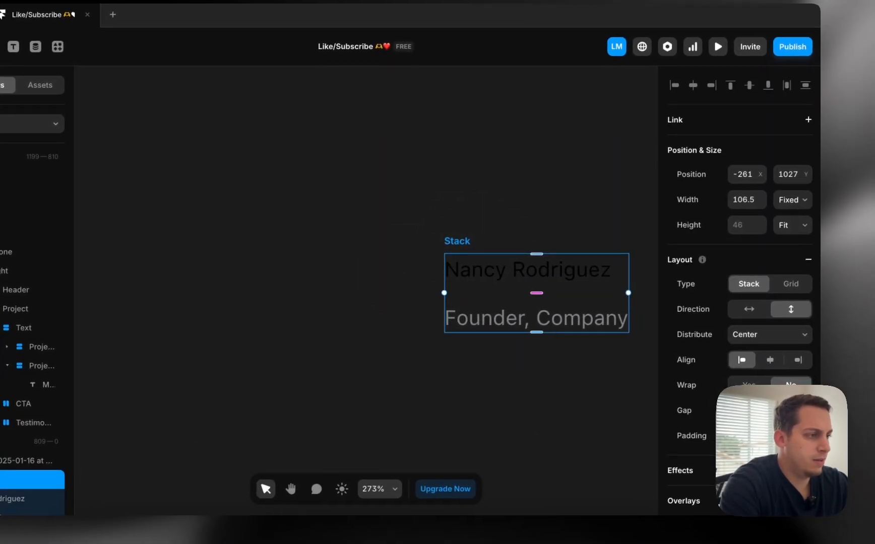
scroll(738, 302, down, 1)
click(734, 379)
key(shift+Down)
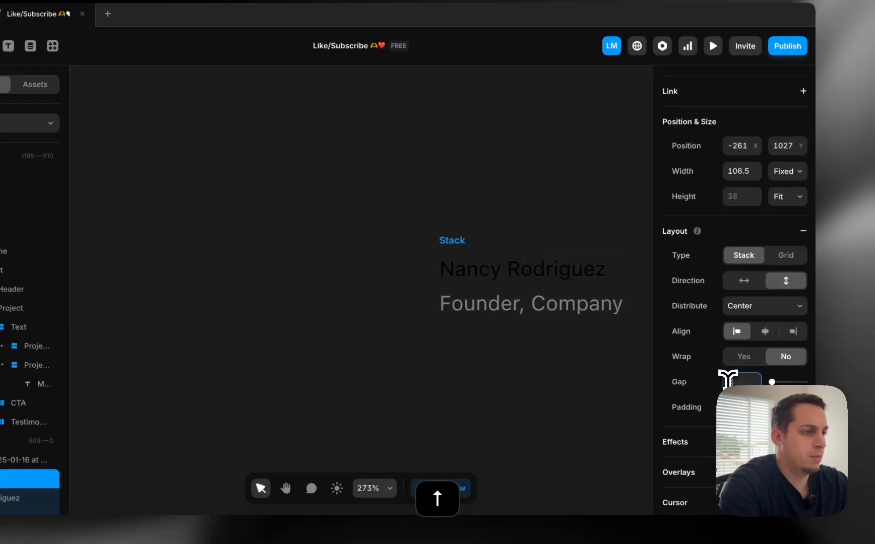
click(461, 189)
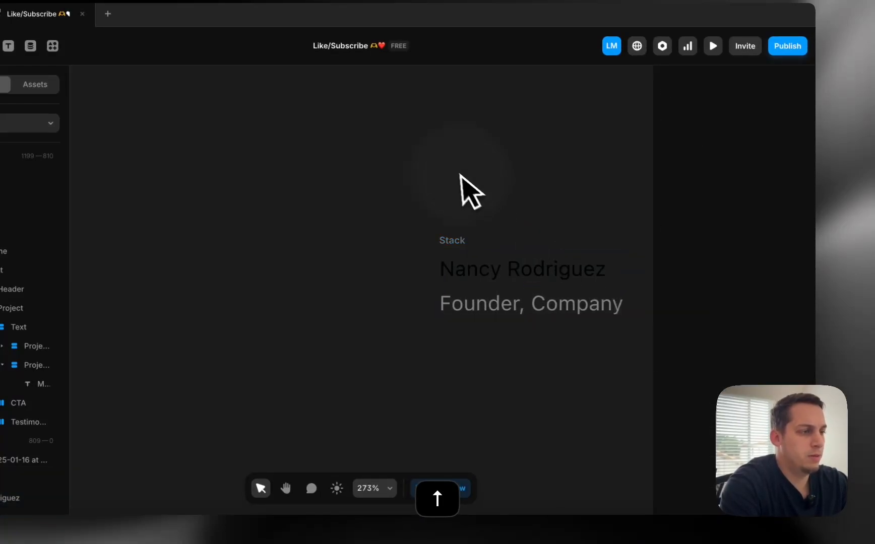
scroll(445, 215, down, 4)
Draw a 32×32 frame left of the texts and switch its fill to Image
key(f)
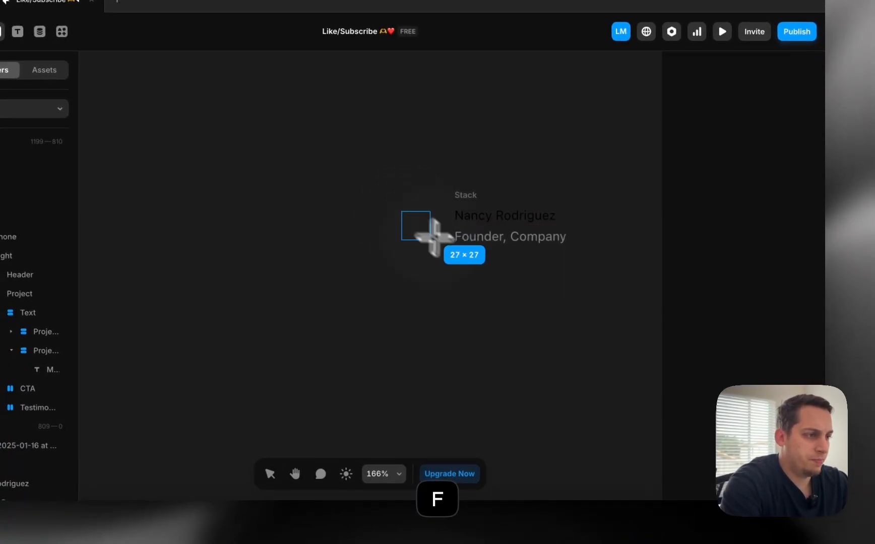
click(444, 249)
click(751, 440)
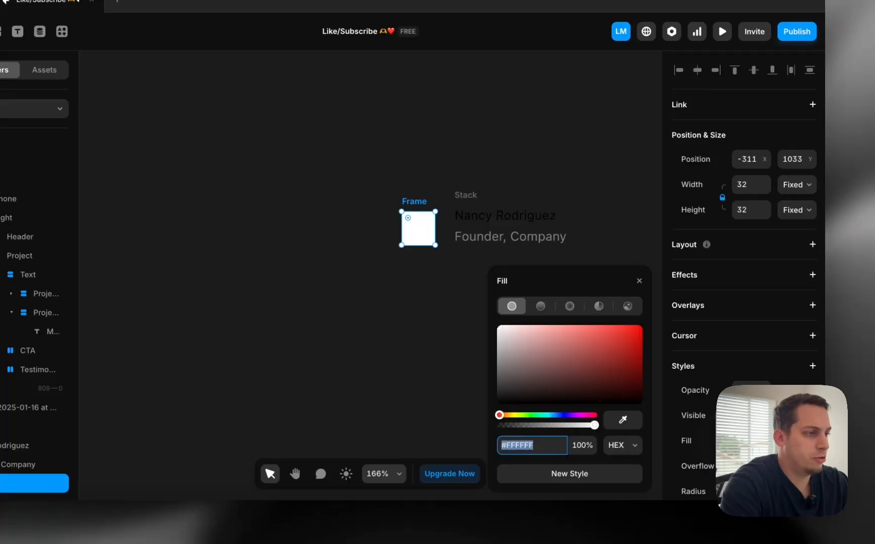
click(628, 306)
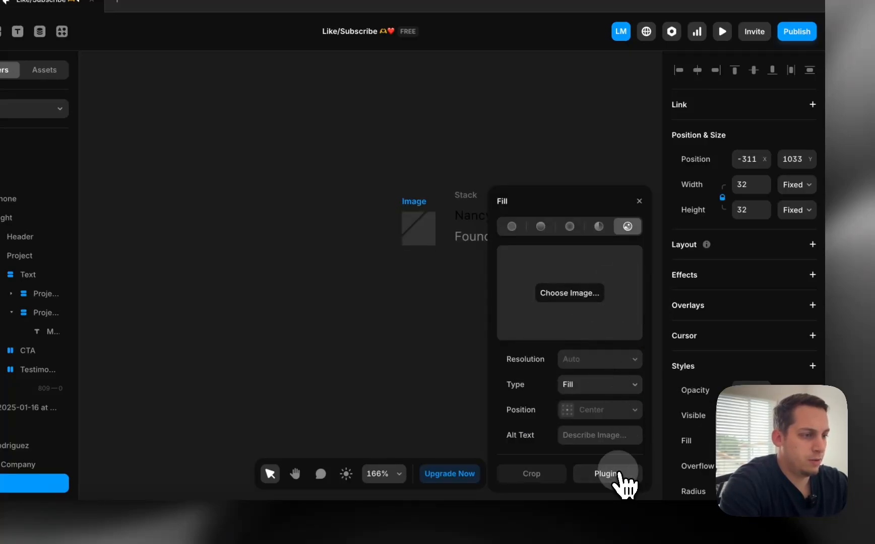
Search Lummi for 'profile' and use the pink-haired portrait as the avatar image
click(616, 473)
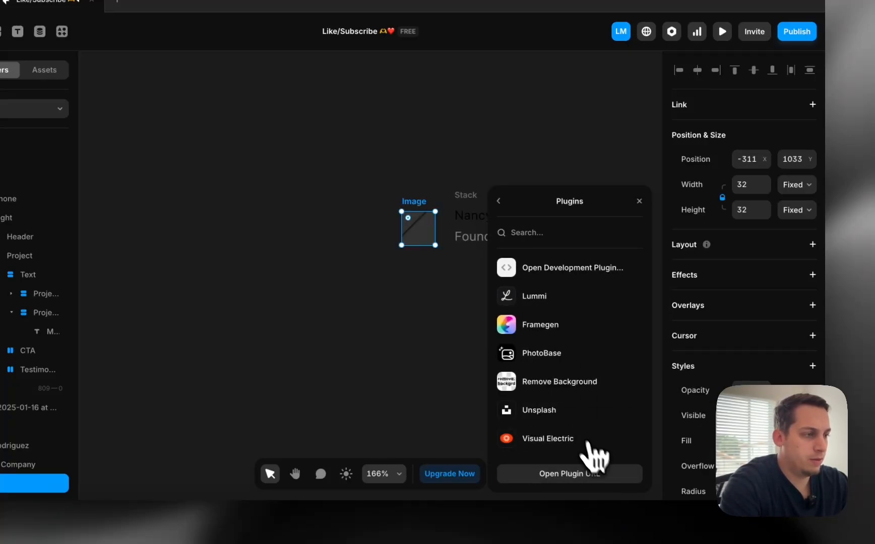
click(529, 297)
click(406, 119)
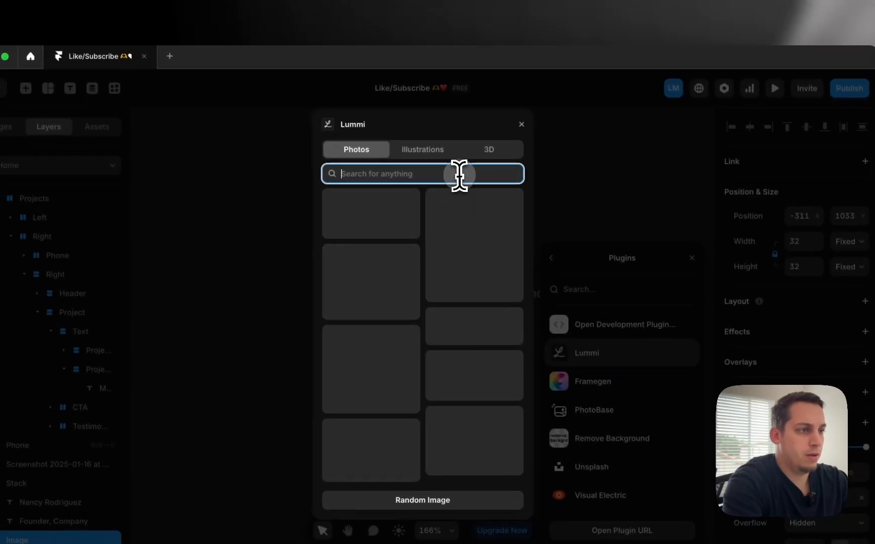
text(profile)
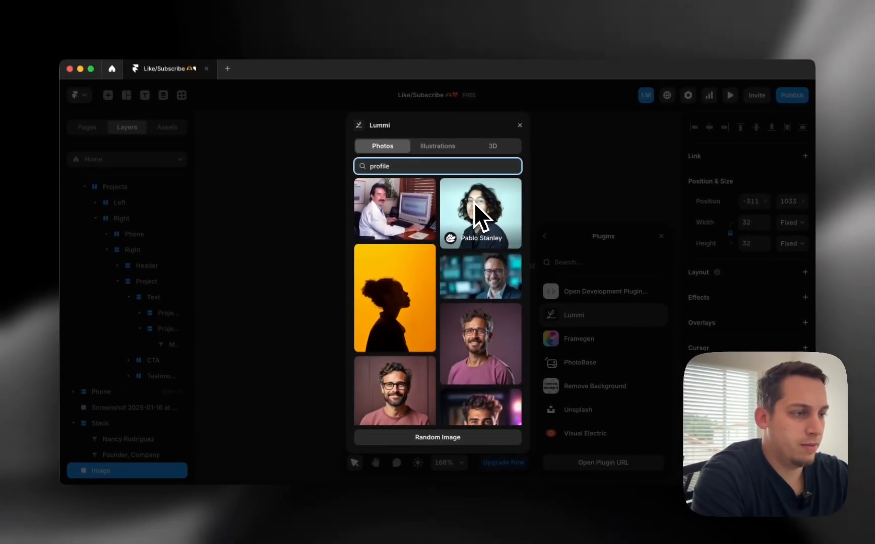
scroll(454, 327, down, 5)
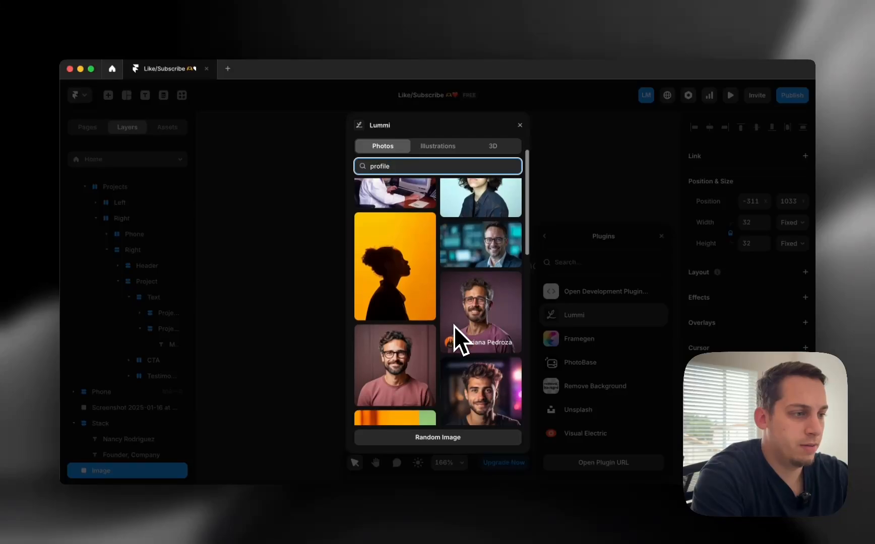
scroll(454, 326, down, 3)
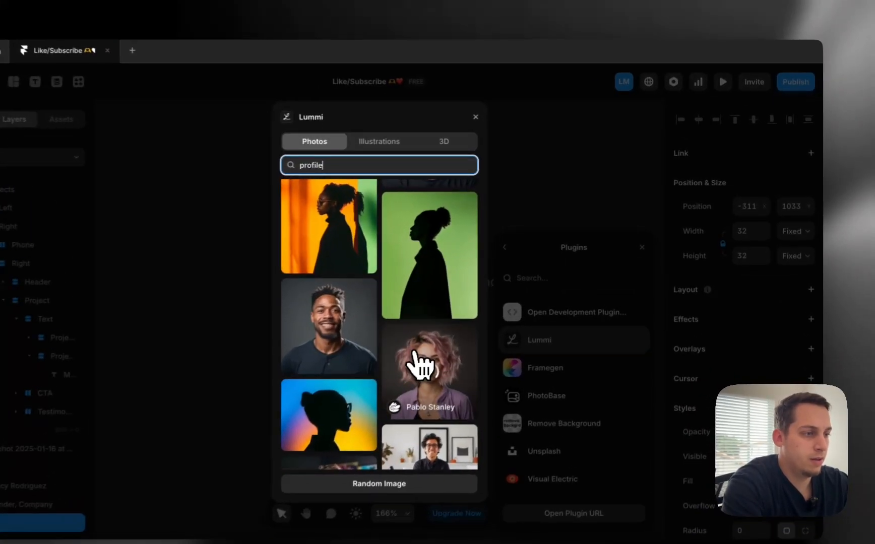
click(421, 362)
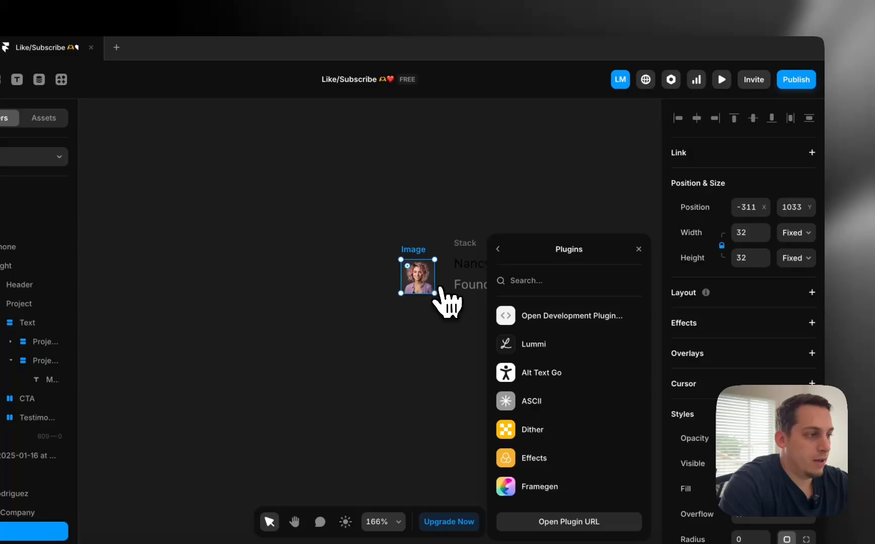
scroll(743, 403, down, 5)
Round the avatar's corners and wrap the avatar and text stack in a new stack
click(748, 355)
key(shift+Up)
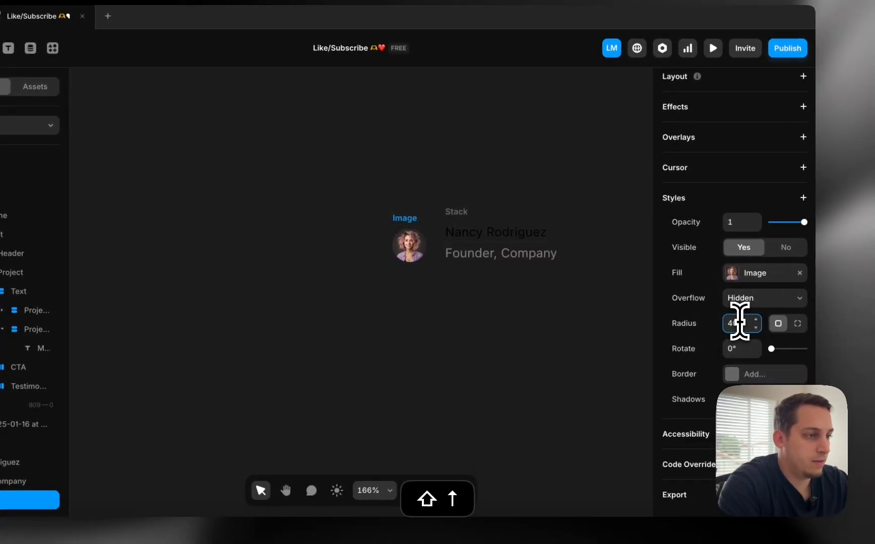
drag(358, 171, 582, 300)
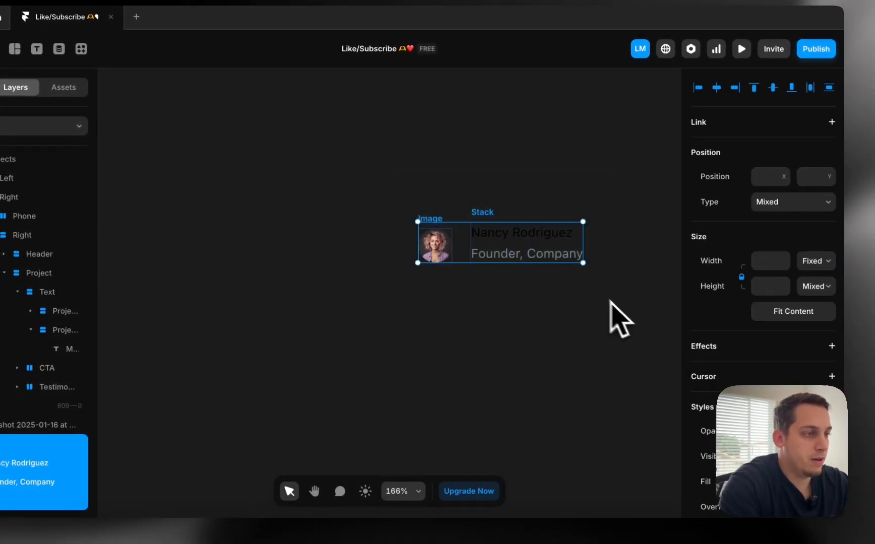
right_click(532, 257)
click(570, 481)
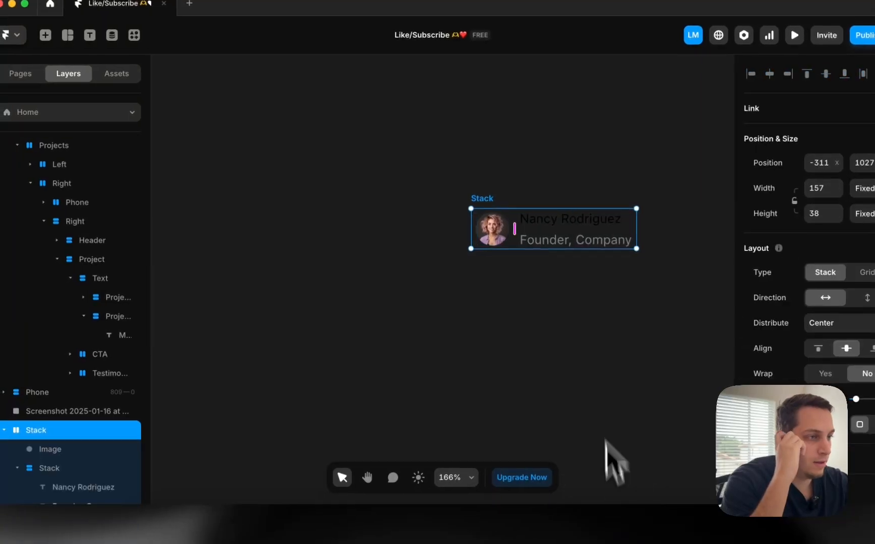
Name the wrapping stack 'Person' and the inner text stack 'Info'
double_click(36, 434)
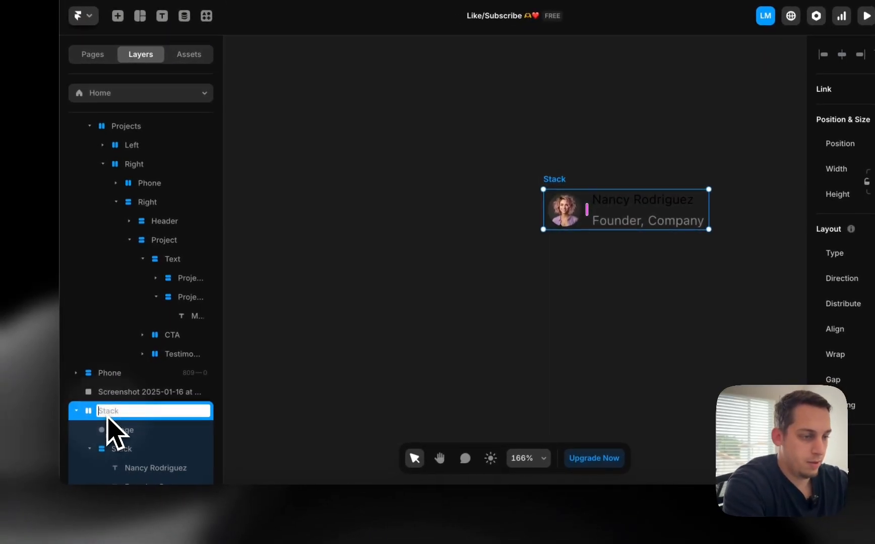
text(Person)
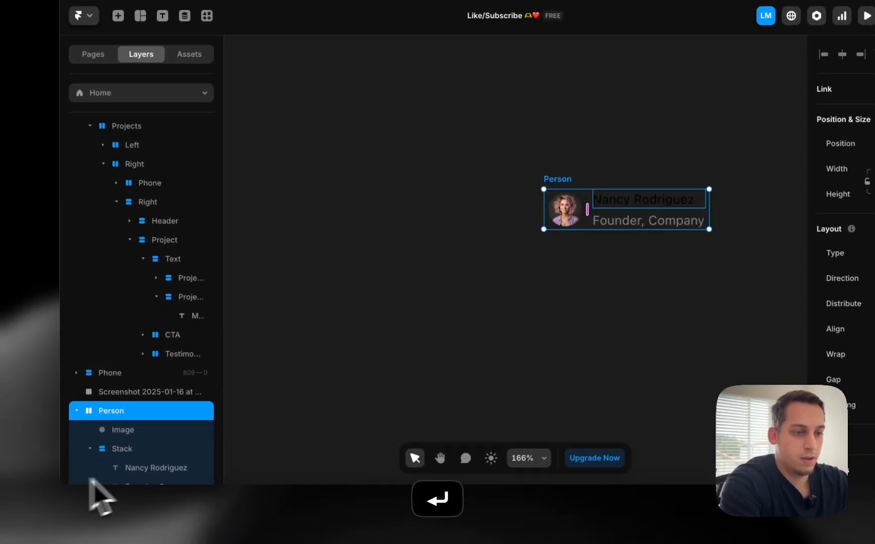
double_click(124, 450)
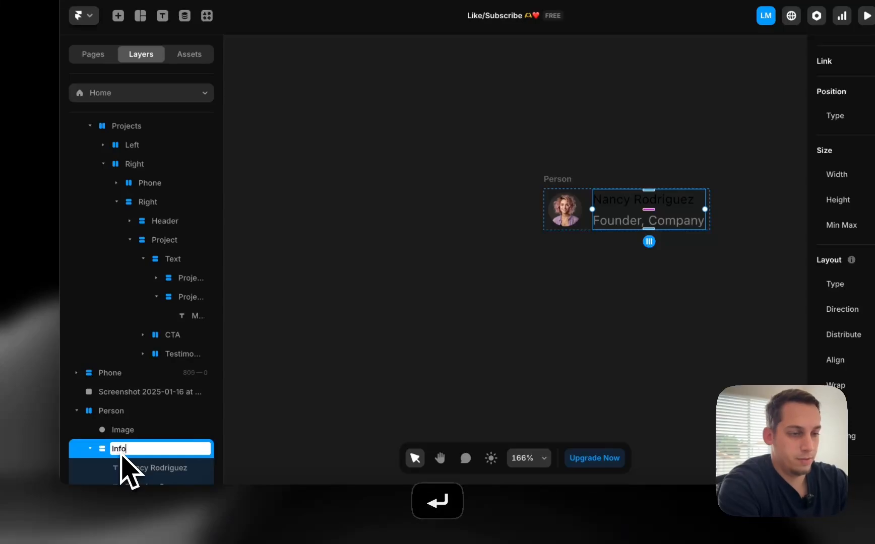
text(Info)
key(Return)
scroll(413, 426, down, 5)
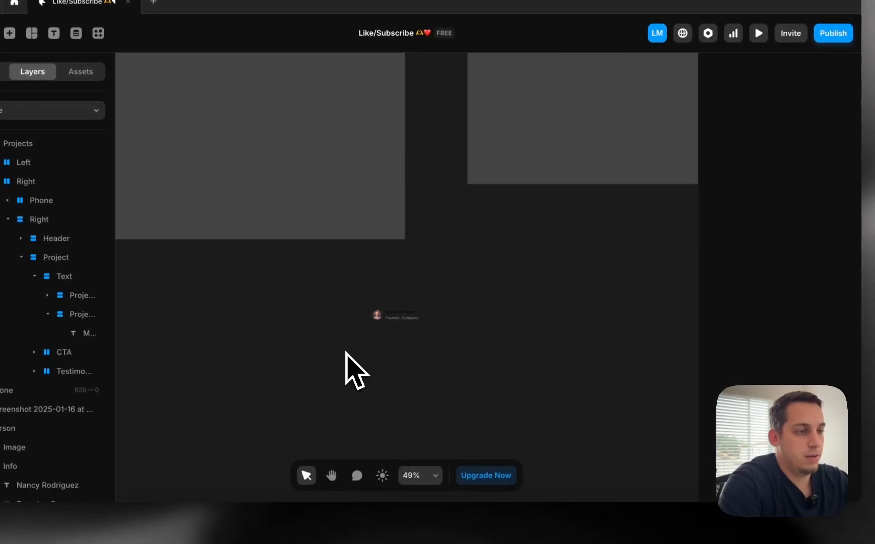
Move Person into the Testimonial stack, below the Left and Right quote layers
drag(560, 313, 433, 240)
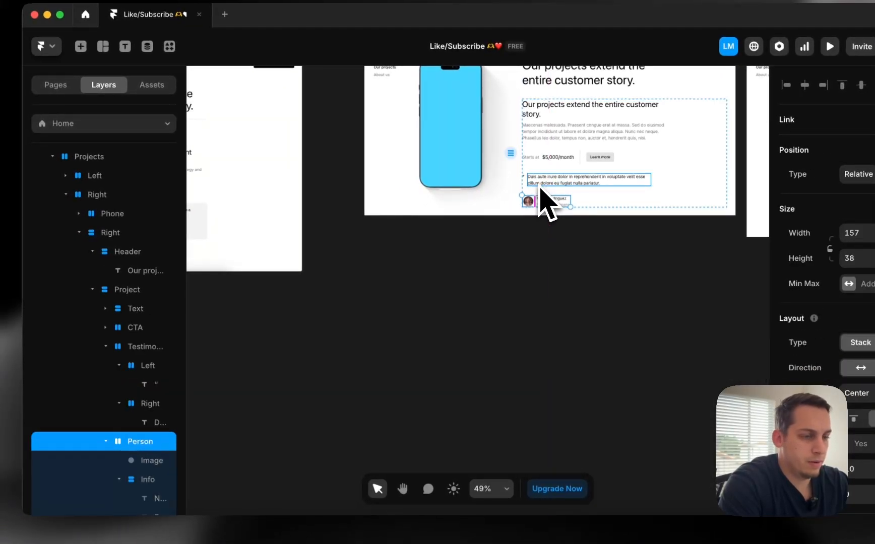
drag(539, 188, 540, 190)
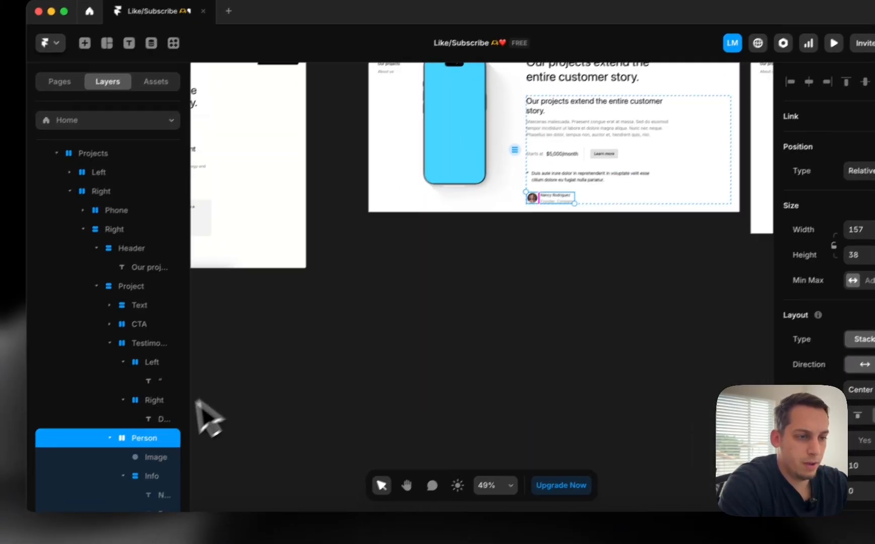
click(106, 441)
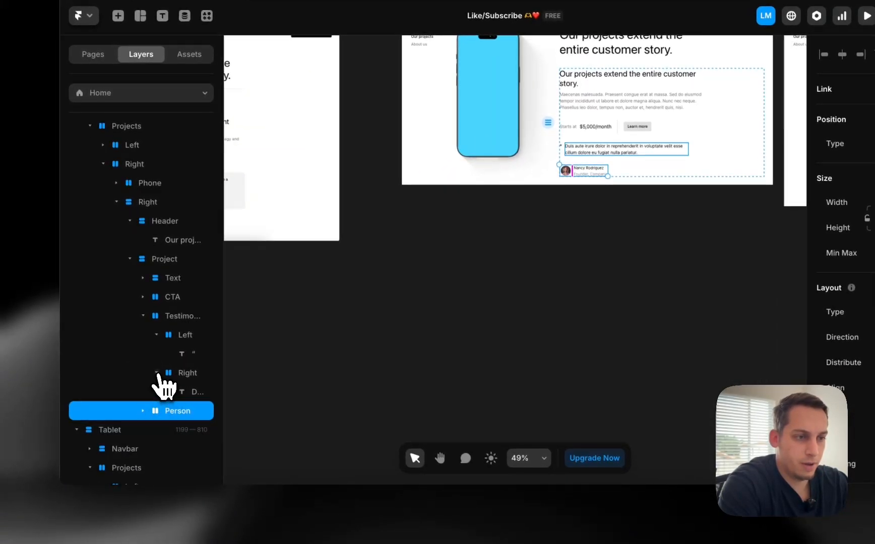
click(157, 373)
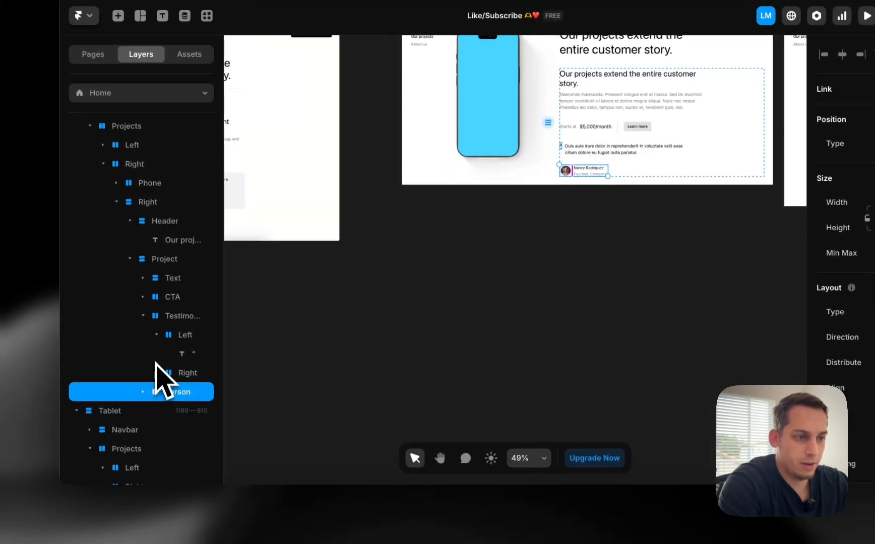
click(156, 335)
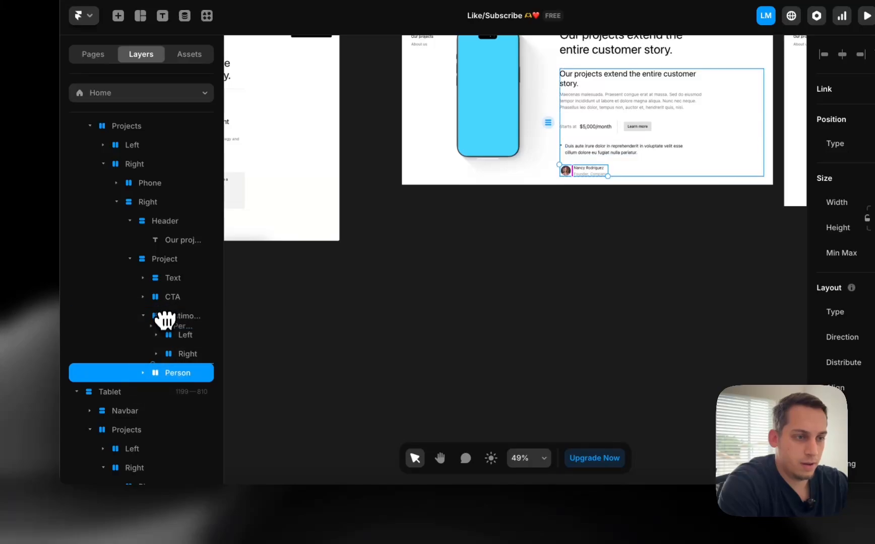
drag(165, 326, 167, 334)
shift+click(184, 373)
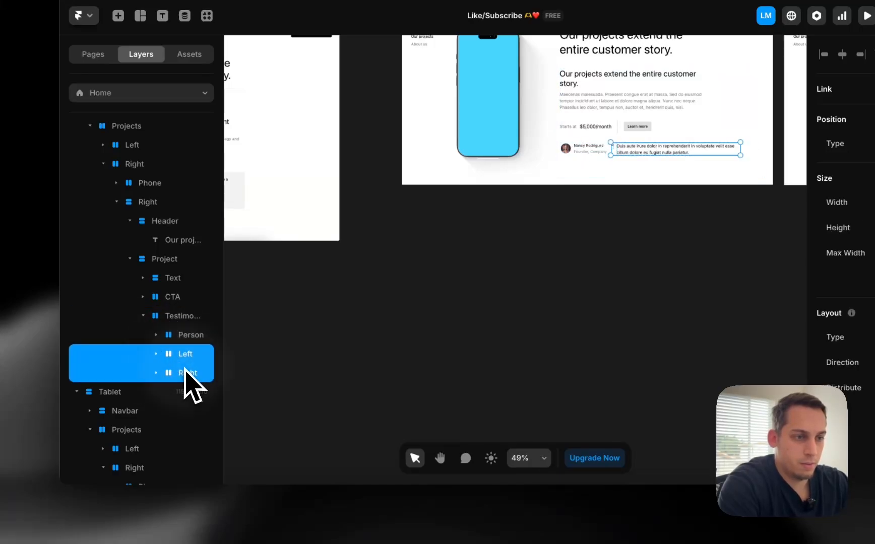
drag(178, 329, 178, 328)
Set the Testimonial stack's direction to vertical, then select Left and Right
click(176, 320)
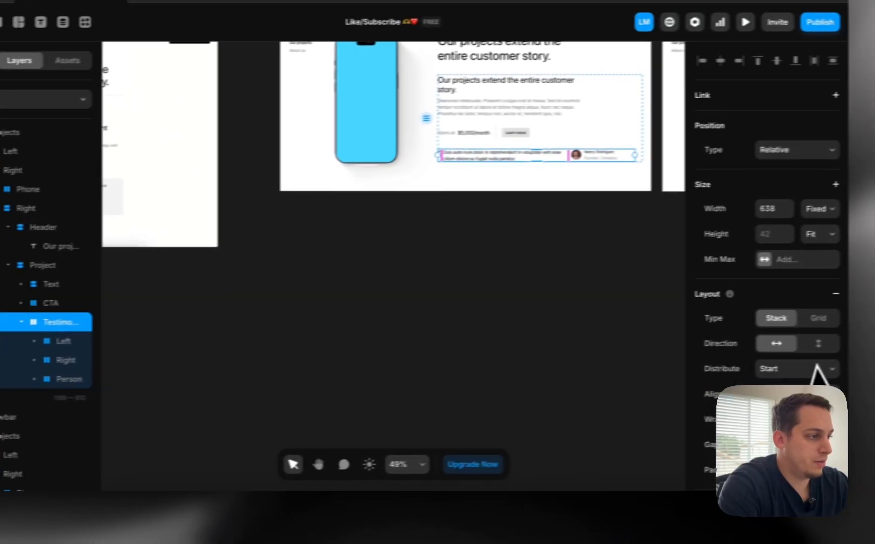
click(785, 347)
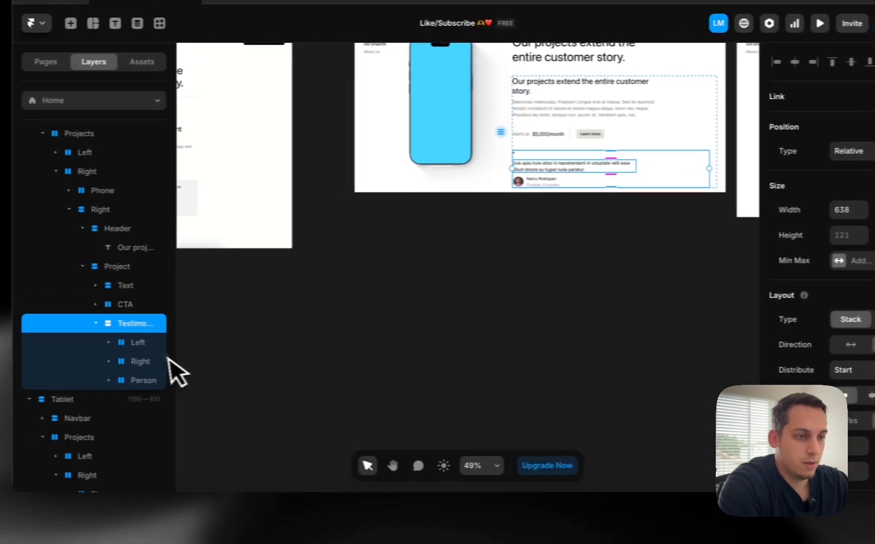
click(30, 343)
shift+click(33, 362)
Wrap Left and Right in a horizontal stack named 'Top'
right_click(31, 345)
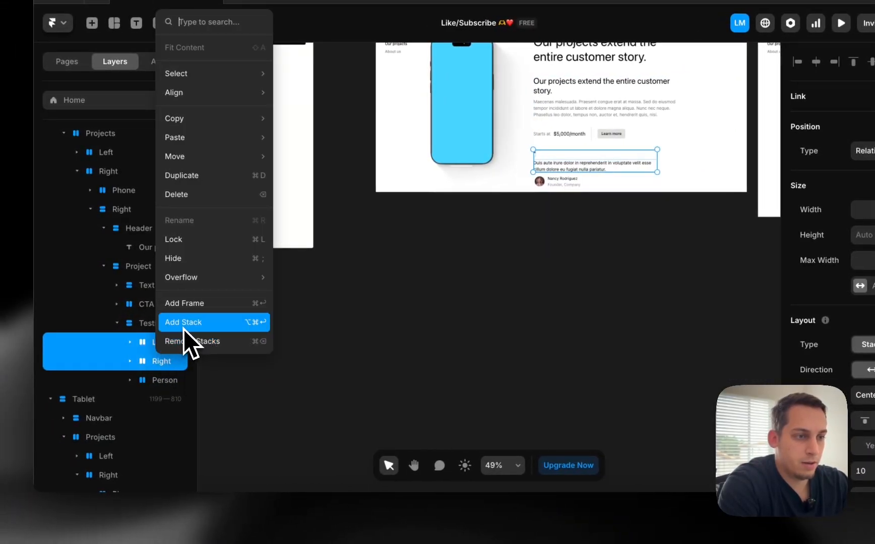
click(183, 329)
double_click(167, 345)
text(Top)
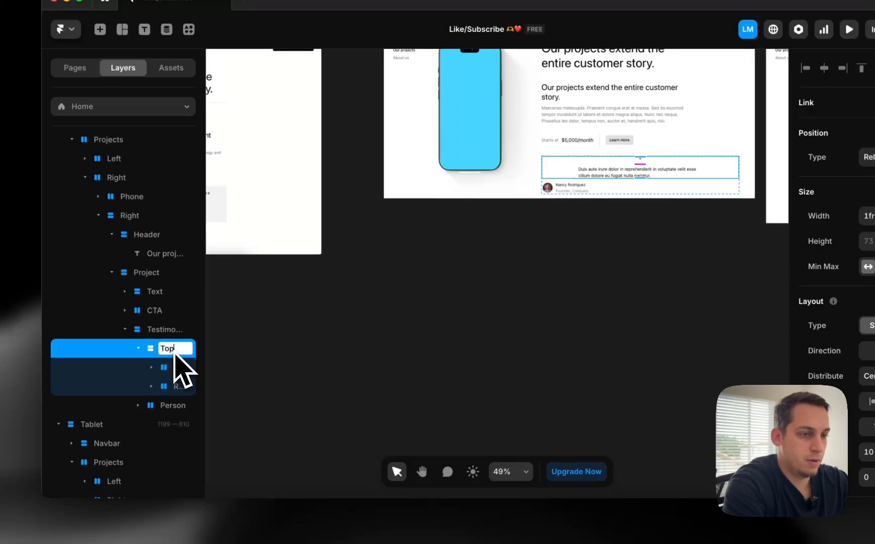
click(219, 365)
click(170, 362)
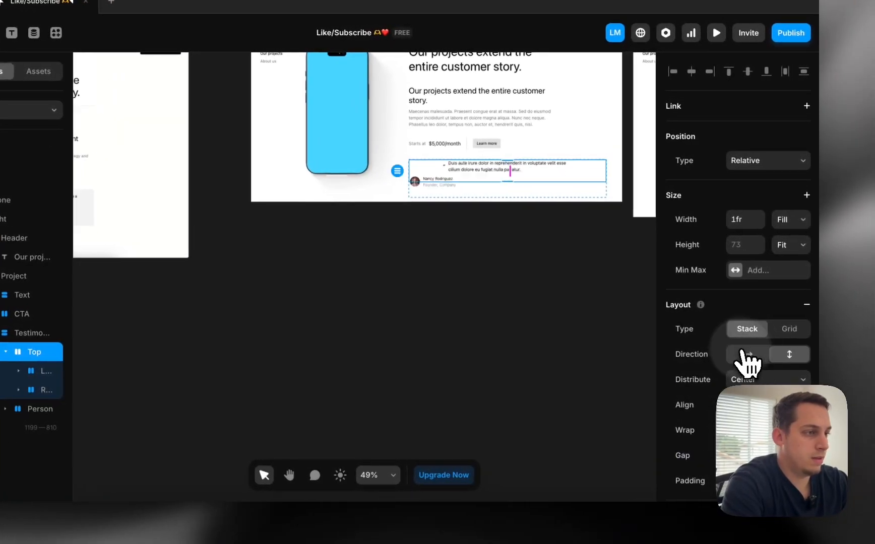
click(744, 353)
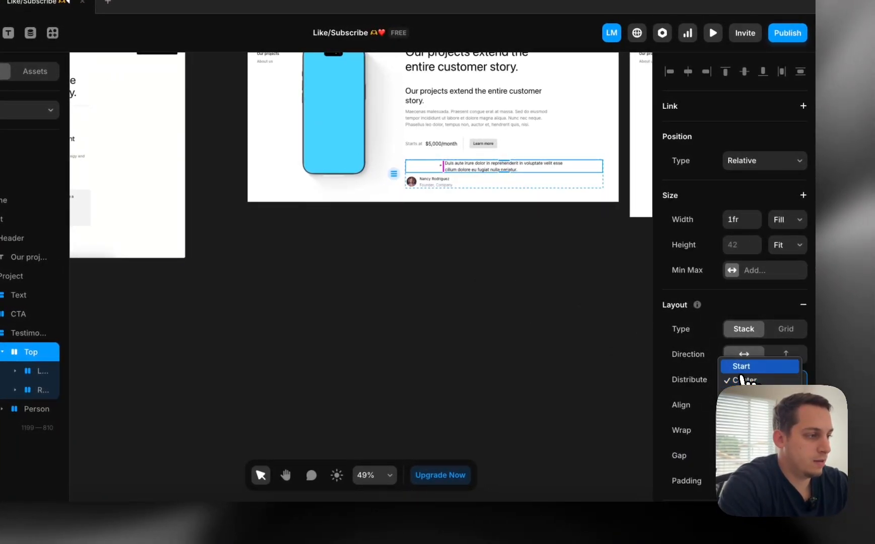
click(502, 317)
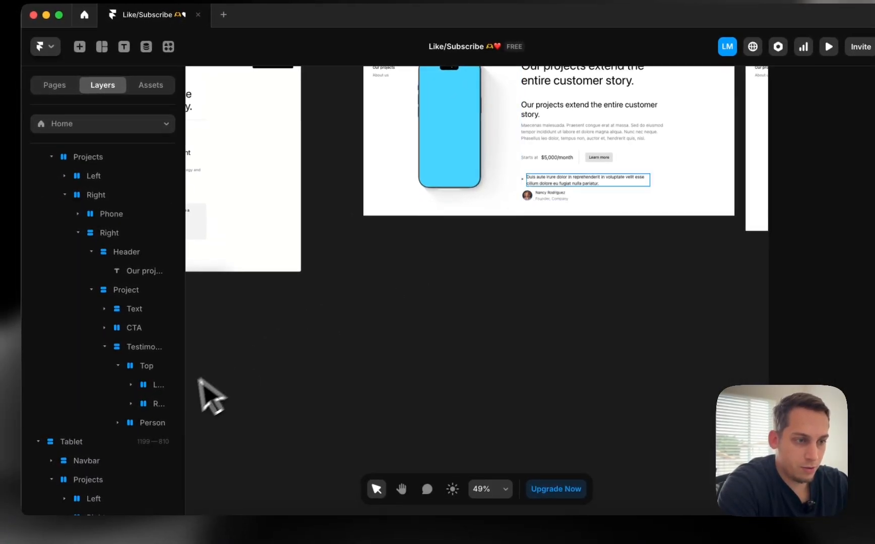
Move Person into the Right quote column, beneath the quote text, at 400 max width
click(139, 423)
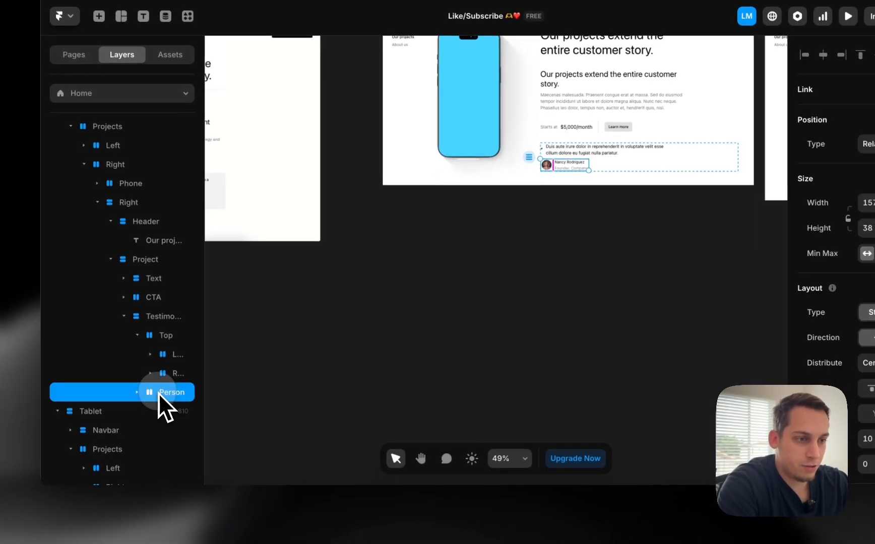
drag(159, 395, 172, 373)
click(160, 374)
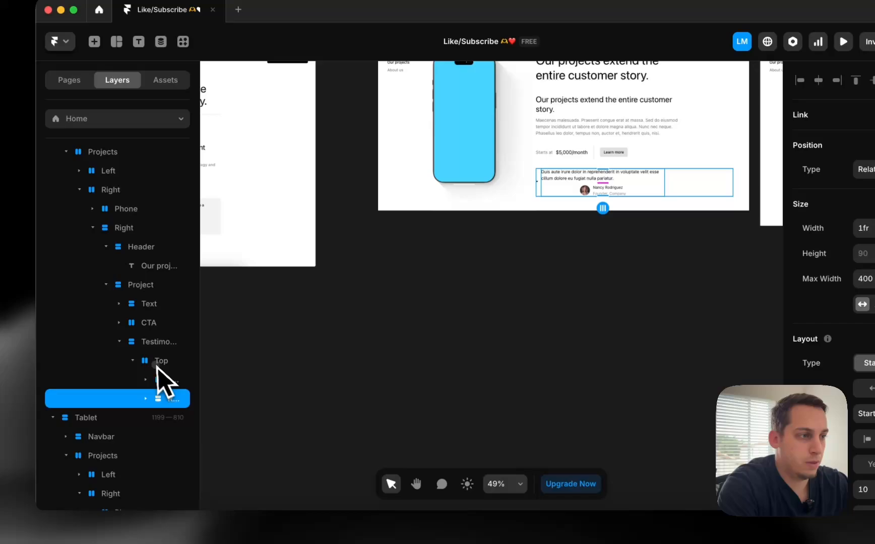
click(157, 363)
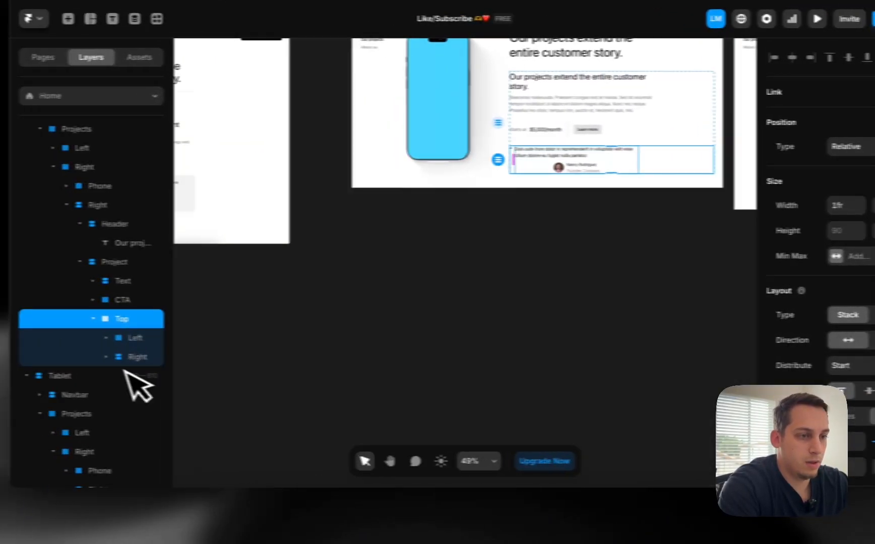
click(190, 360)
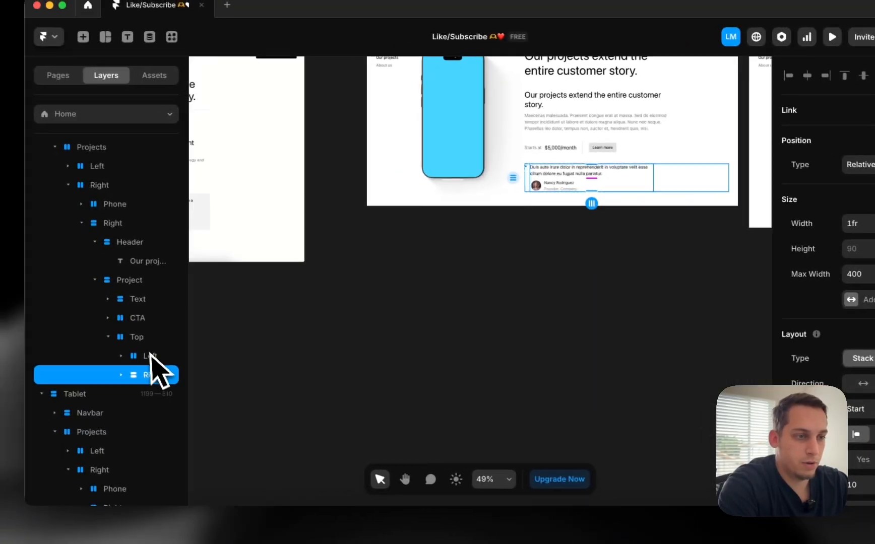
click(40, 335)
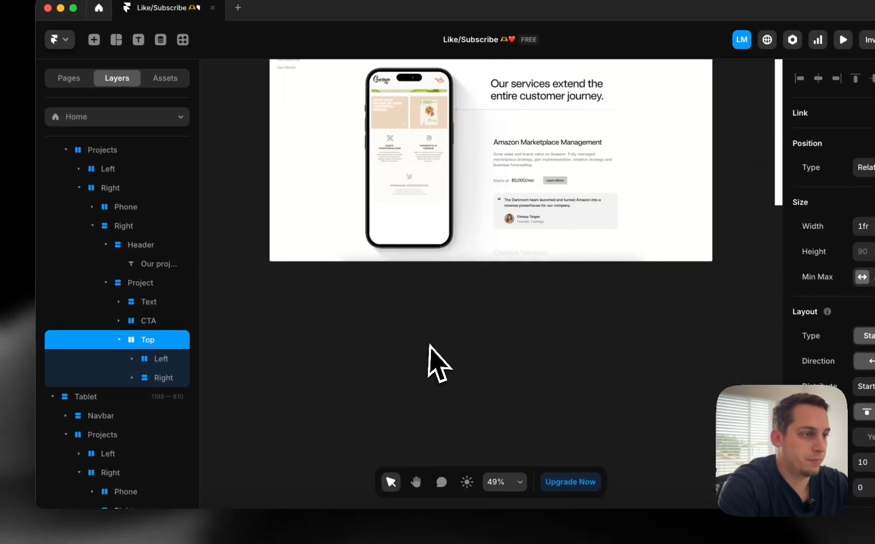
scroll(430, 348, down, 3)
scroll(434, 348, right, 8)
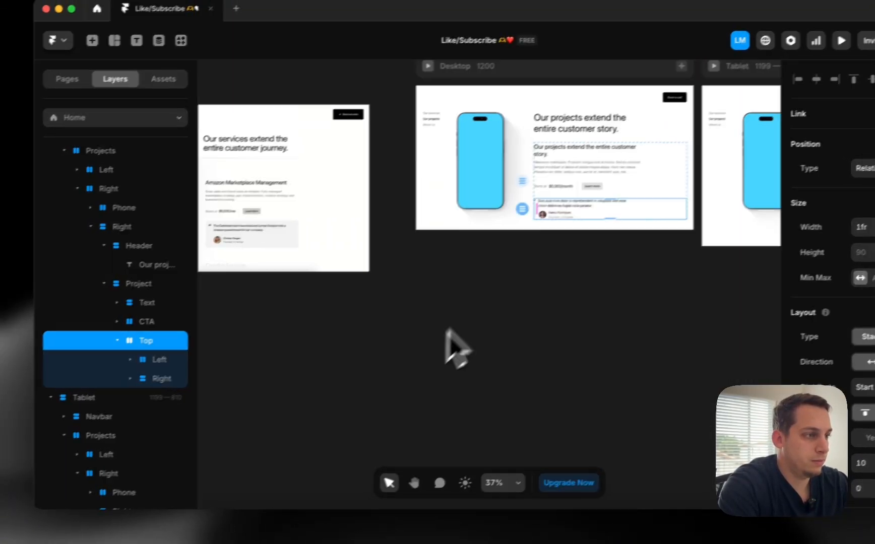
Zoom to the Desktop frame and cap the Project block at a 500 max width
key(z)
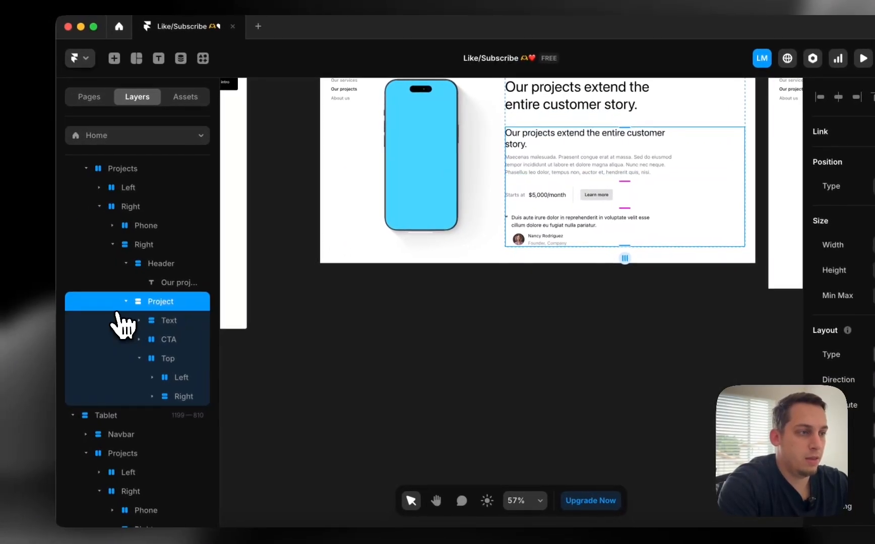
click(1, 323)
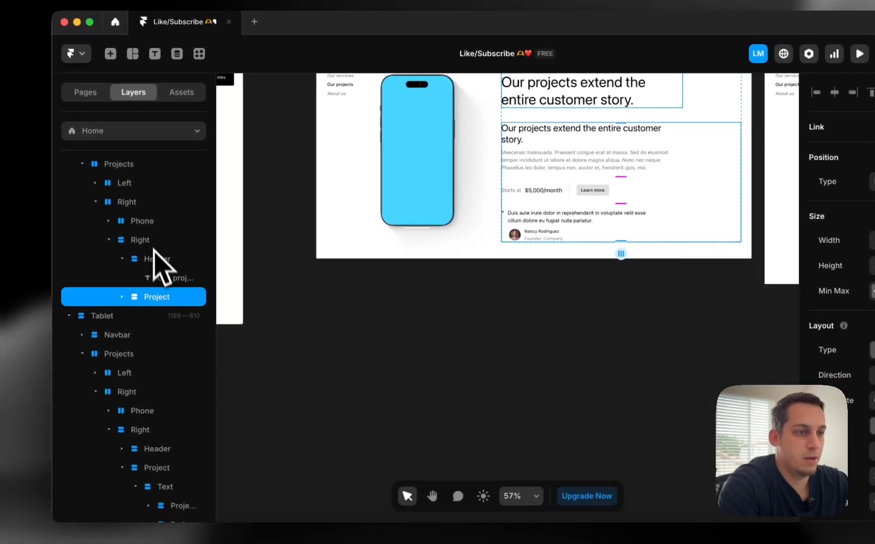
click(159, 263)
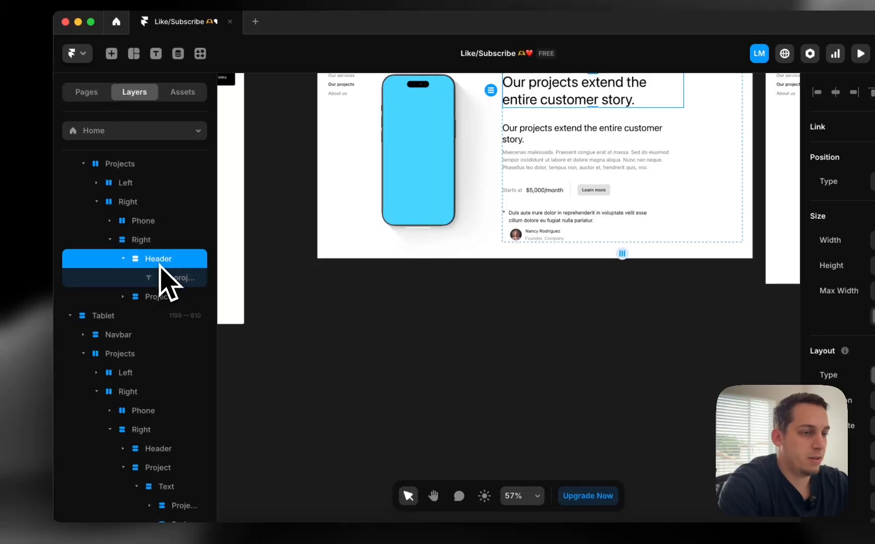
click(160, 297)
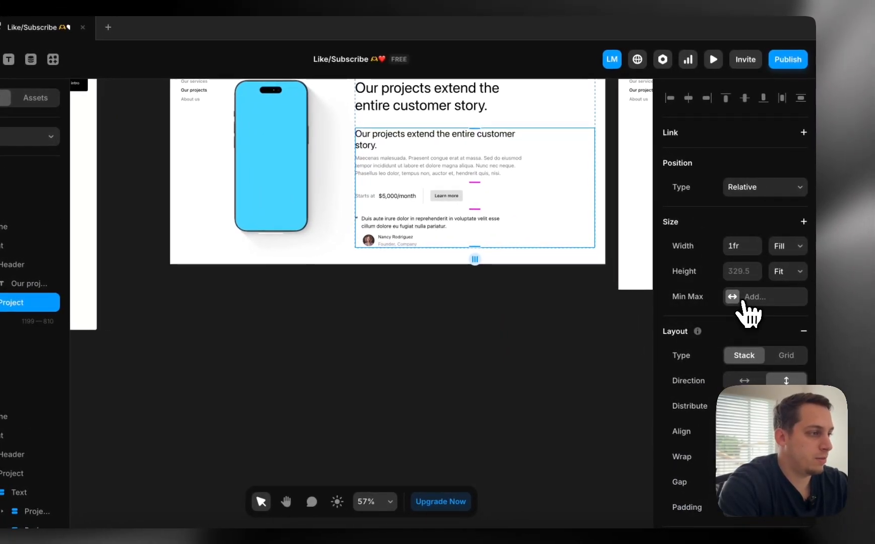
click(743, 302)
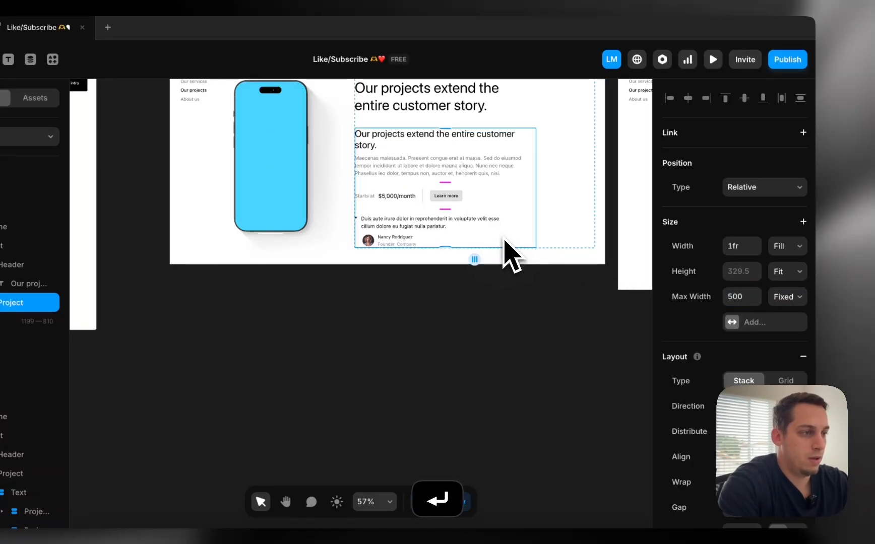
click(379, 219)
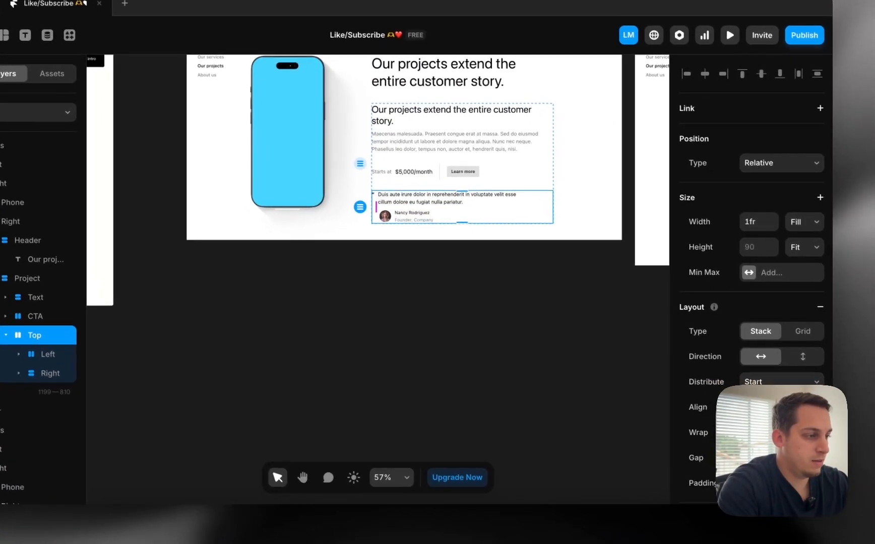
scroll(782, 323, down, 2)
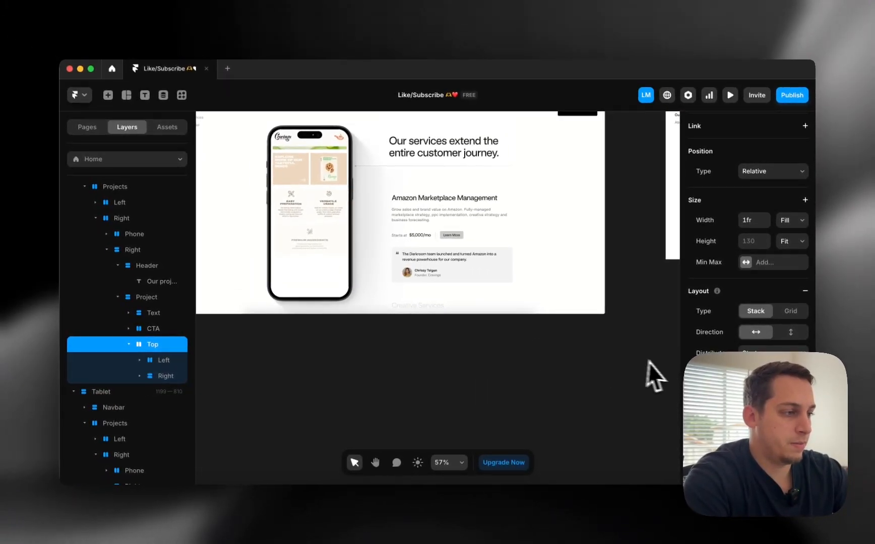
Give the quote block a fill colour sampled from the reference design
scroll(746, 322, down, 5)
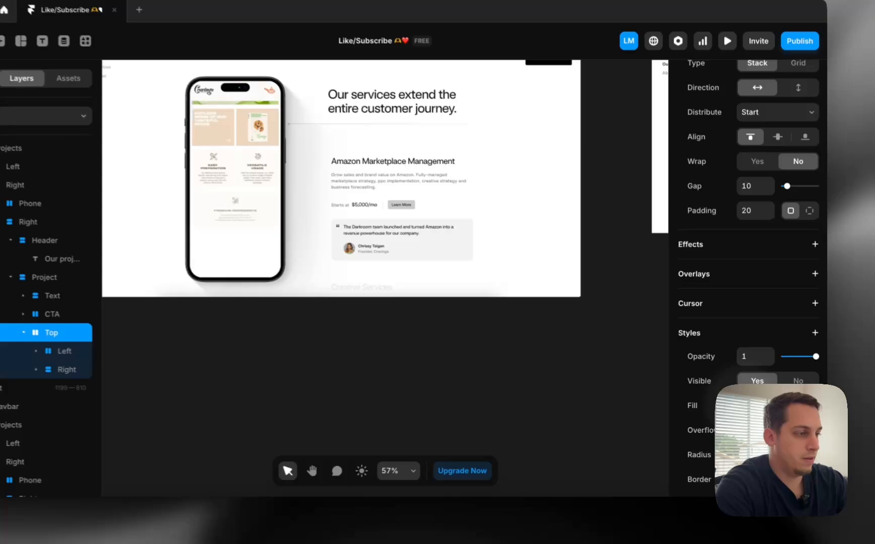
click(772, 407)
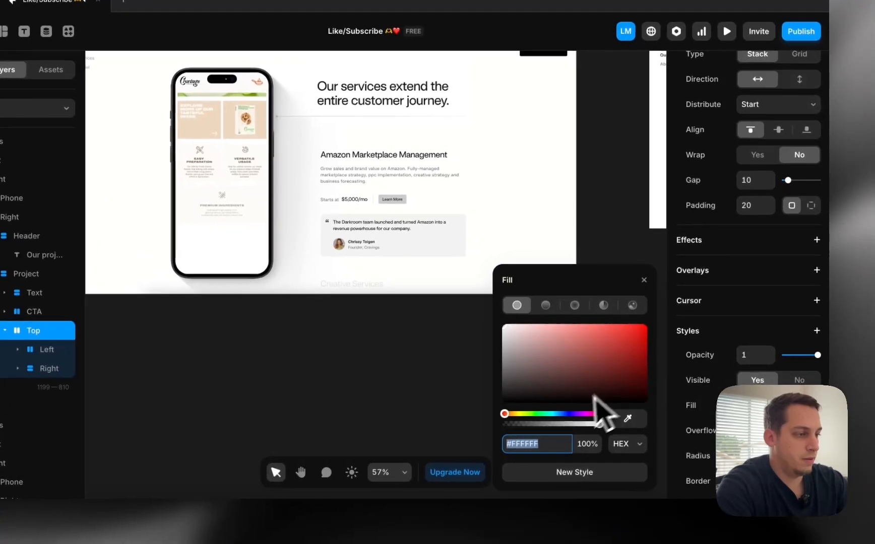
click(628, 418)
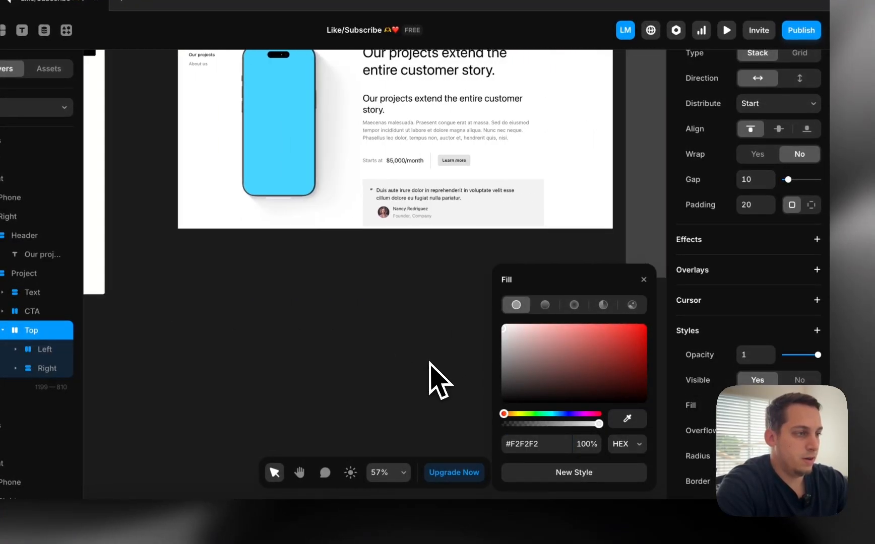
click(383, 348)
Centre the blue-phone Desktop frame on the canvas and select its projects heading
scroll(381, 344, down, 3)
scroll(381, 344, left, 7)
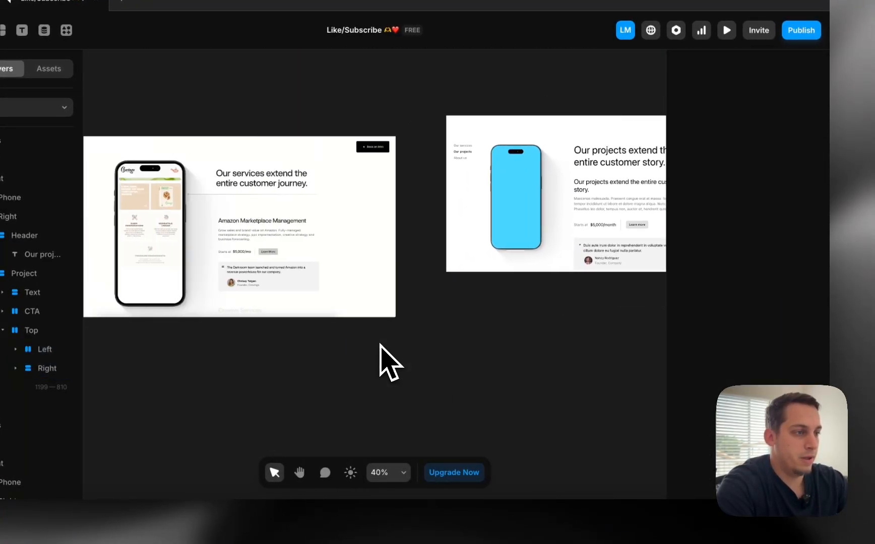
scroll(380, 344, right, 4)
scroll(494, 272, right, 2)
scroll(496, 271, right, 2)
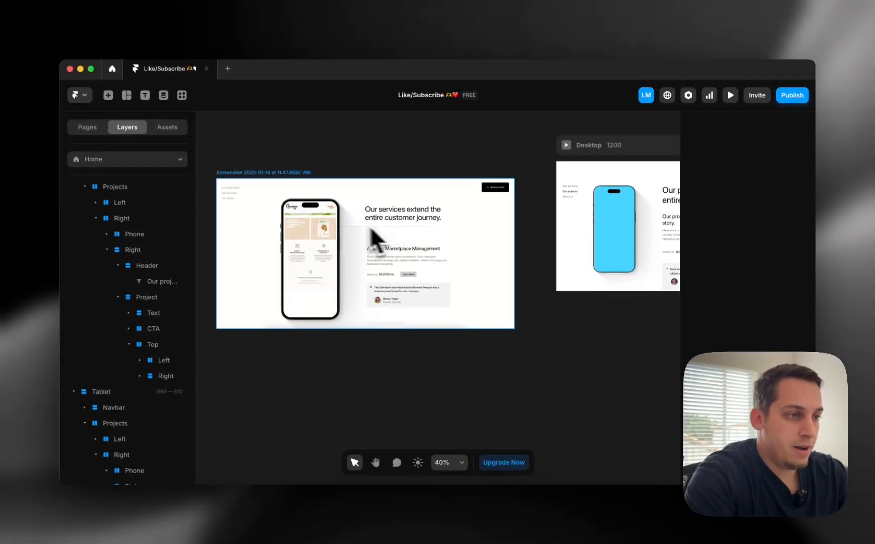
scroll(393, 223, down, 2)
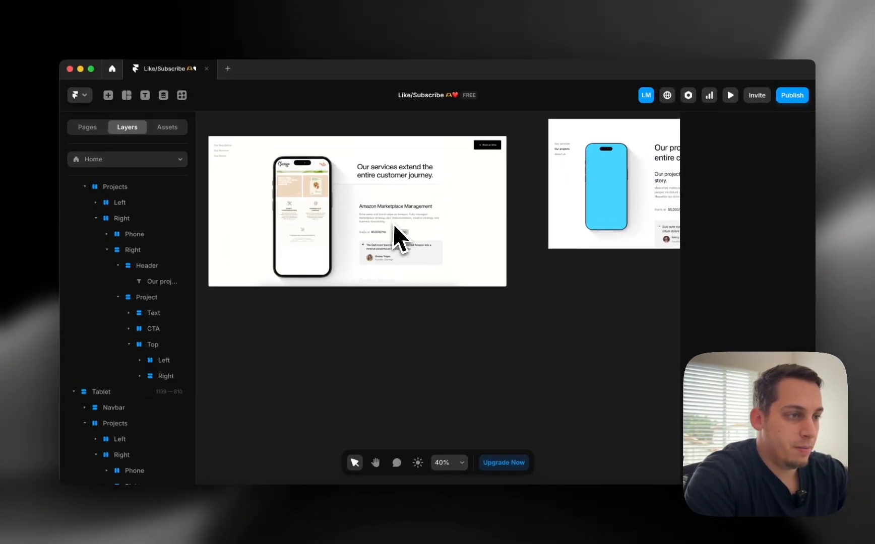
scroll(395, 222, right, 6)
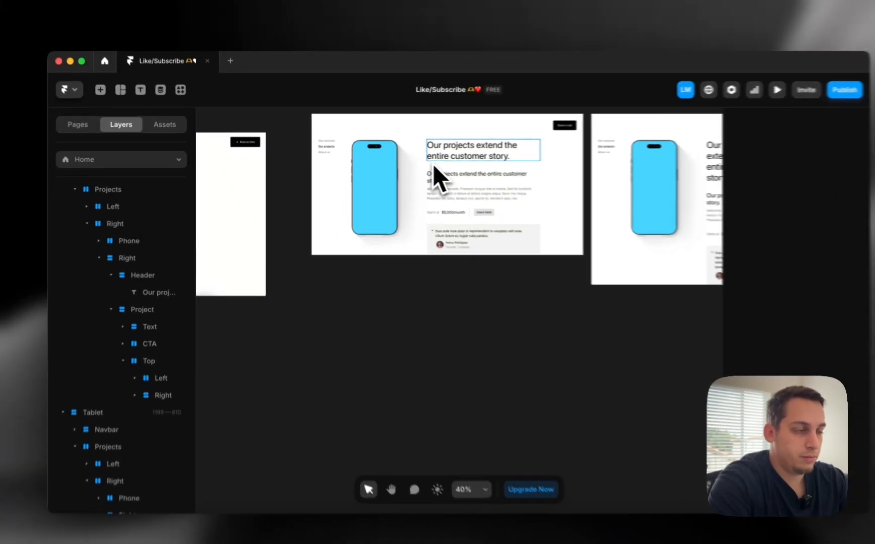
click(433, 163)
Increase the Header group's bottom padding to 20 px
click(167, 265)
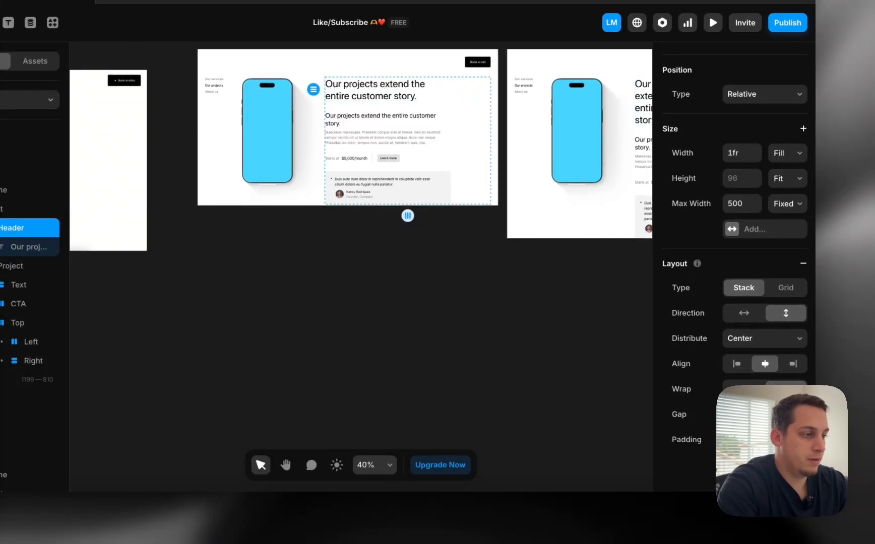
key(shift+Up)
scroll(401, 158, up, 5)
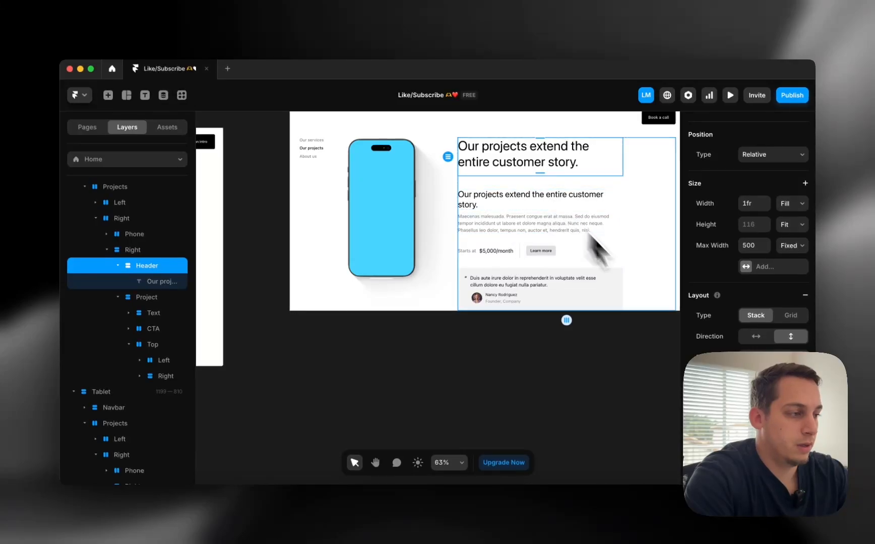
scroll(774, 227, down, 10)
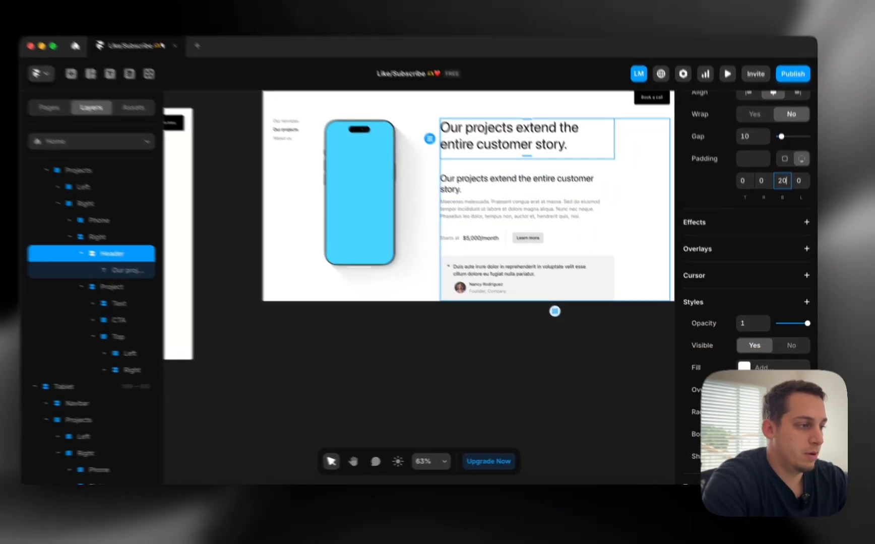
Add a 1 px #222222 bottom-only border to the Header as a divider
click(771, 435)
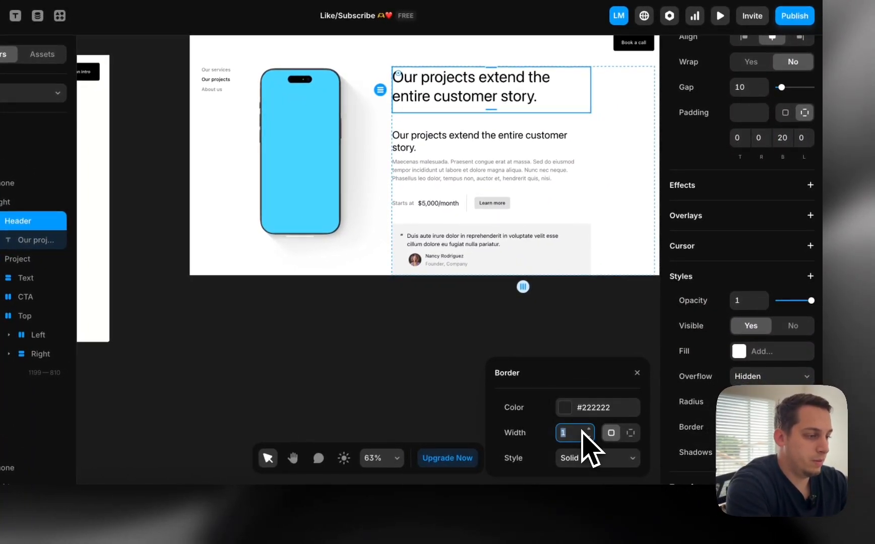
click(630, 434)
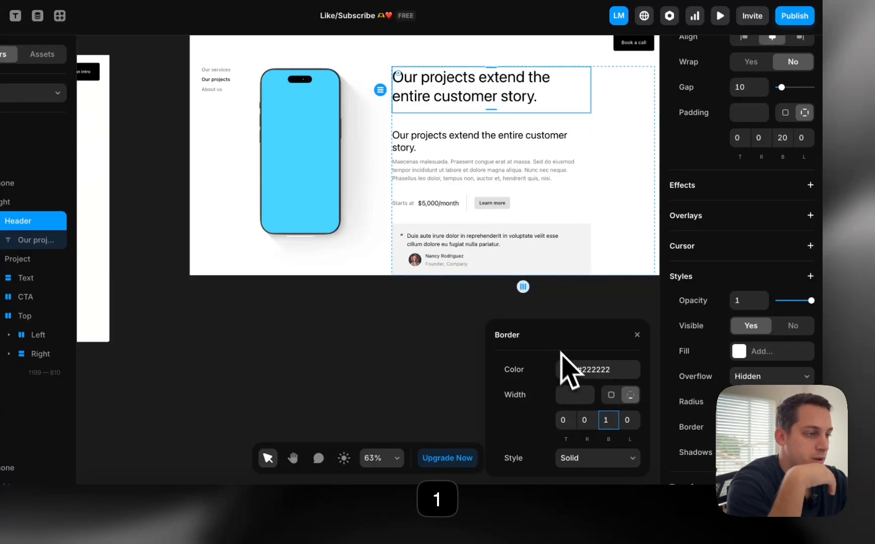
click(565, 370)
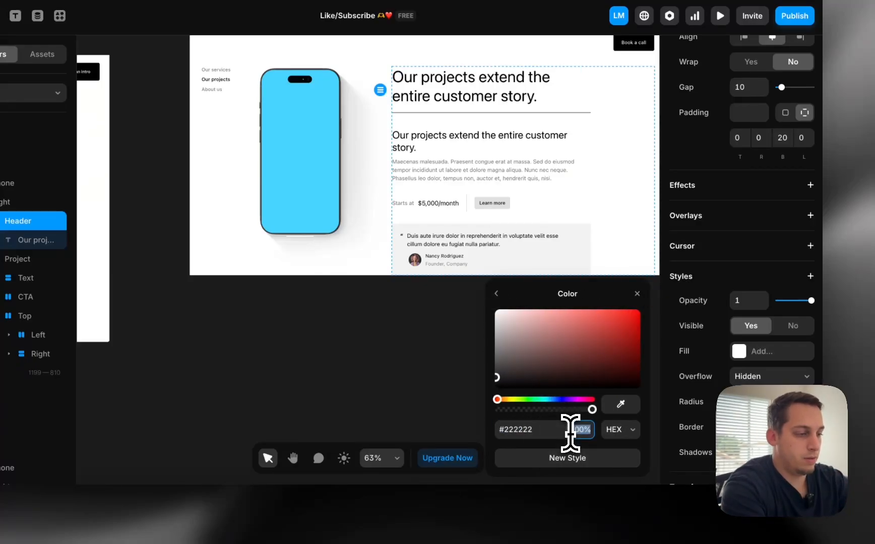
click(269, 383)
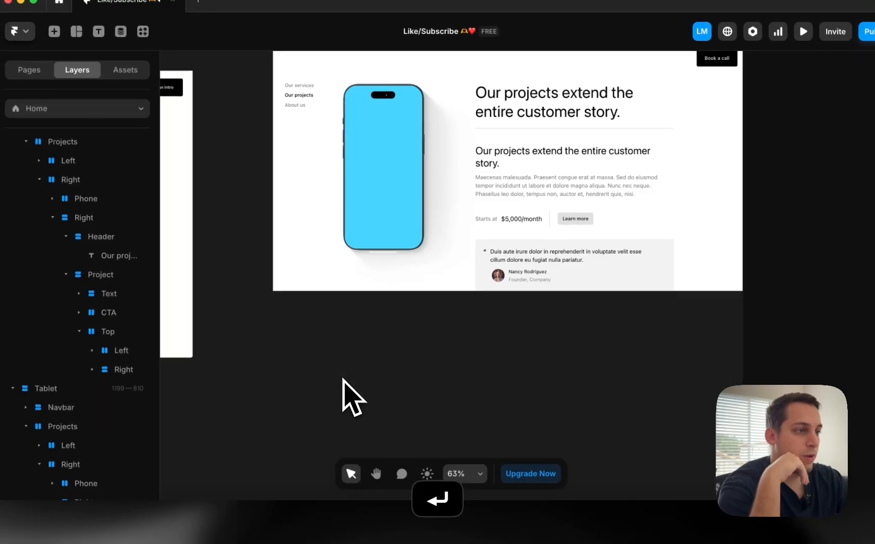
Select the phone image layer, then bring up the live Darkroom site in Chrome
scroll(269, 383, down, 3)
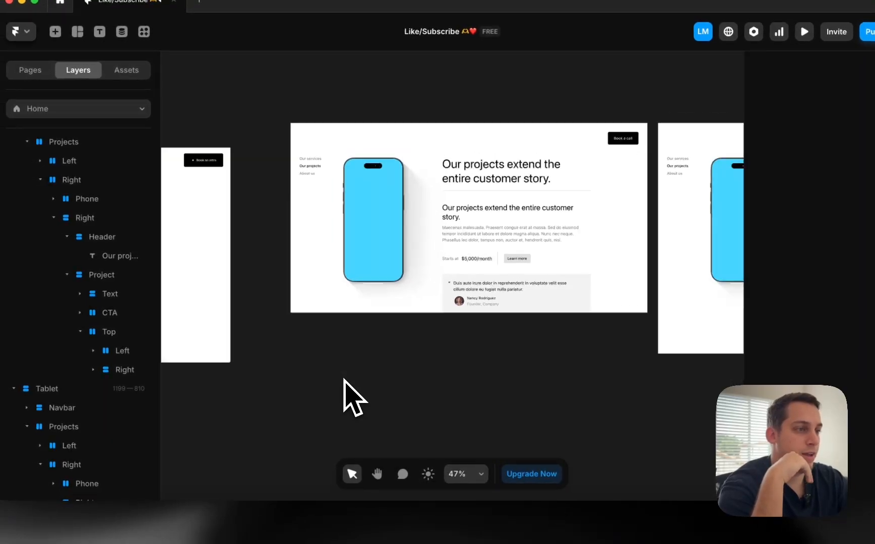
click(439, 202)
scroll(445, 211, left, 10)
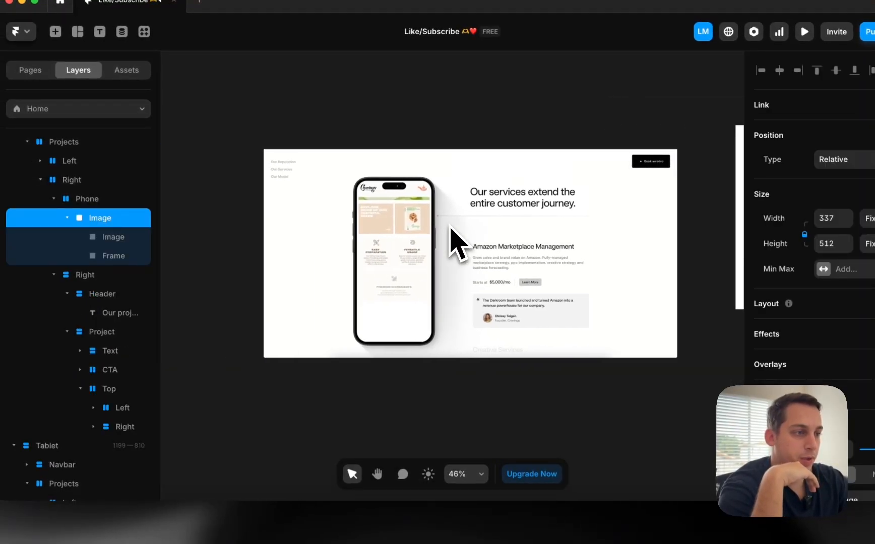
click(247, 496)
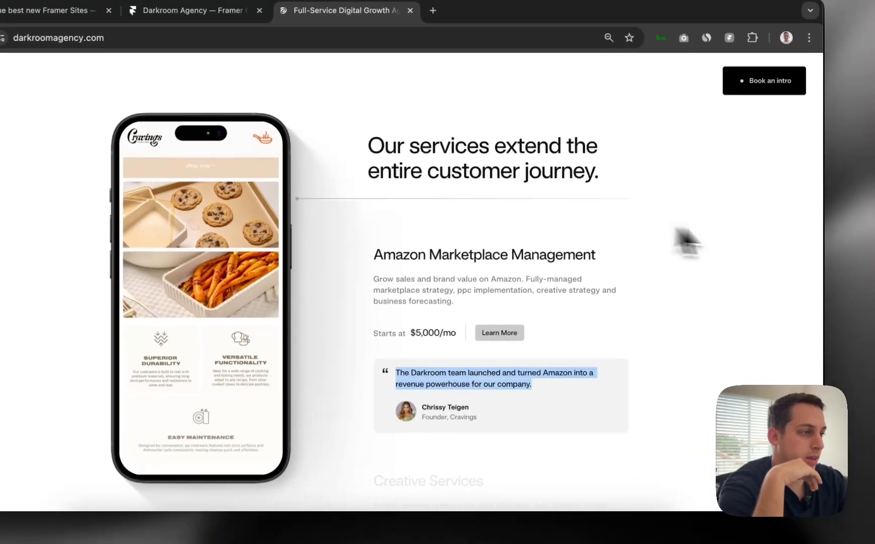
Inspect the Darkroom divider line's SVG element in DevTools and widen the panel
right_click(634, 230)
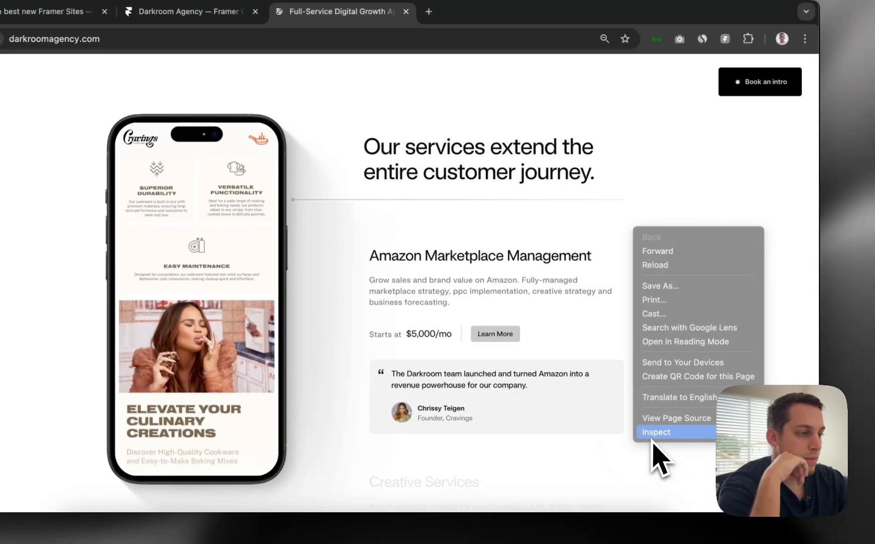
click(653, 434)
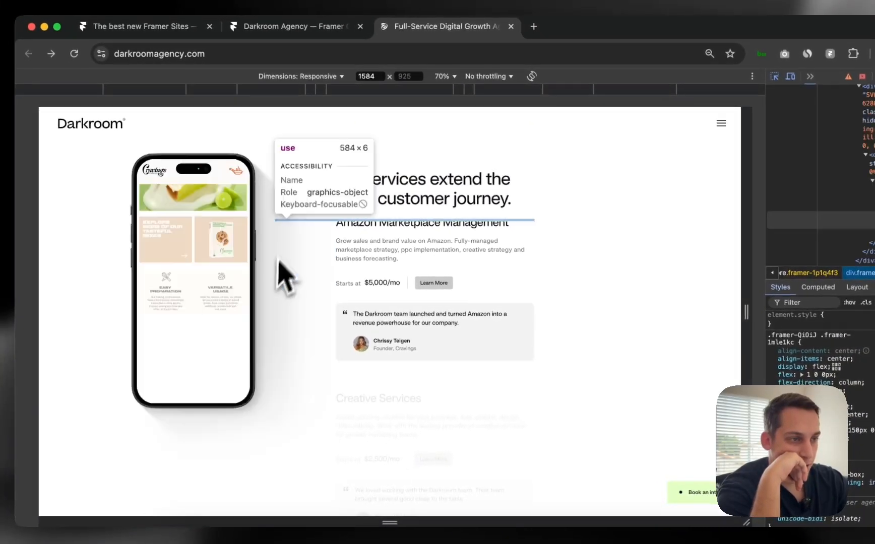
click(292, 225)
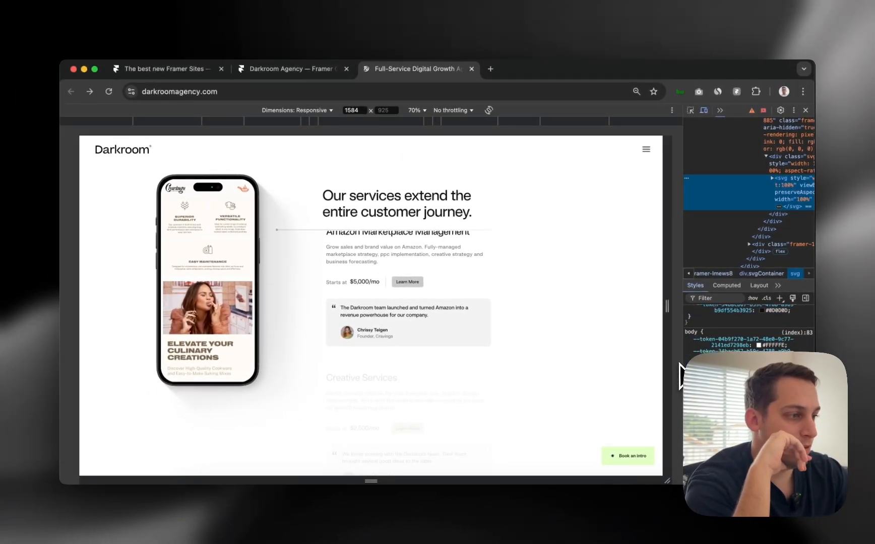
drag(681, 375, 533, 347)
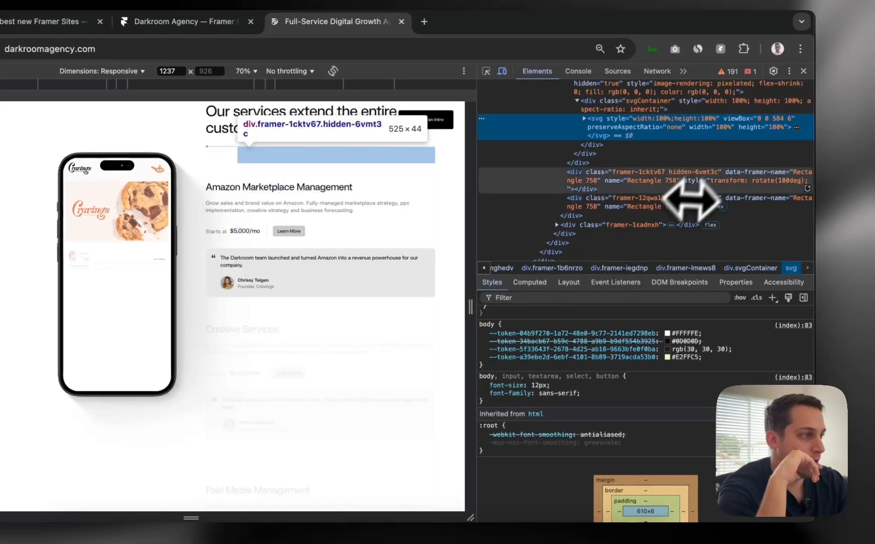
scroll(605, 418, up, 1)
scroll(606, 418, down, 3)
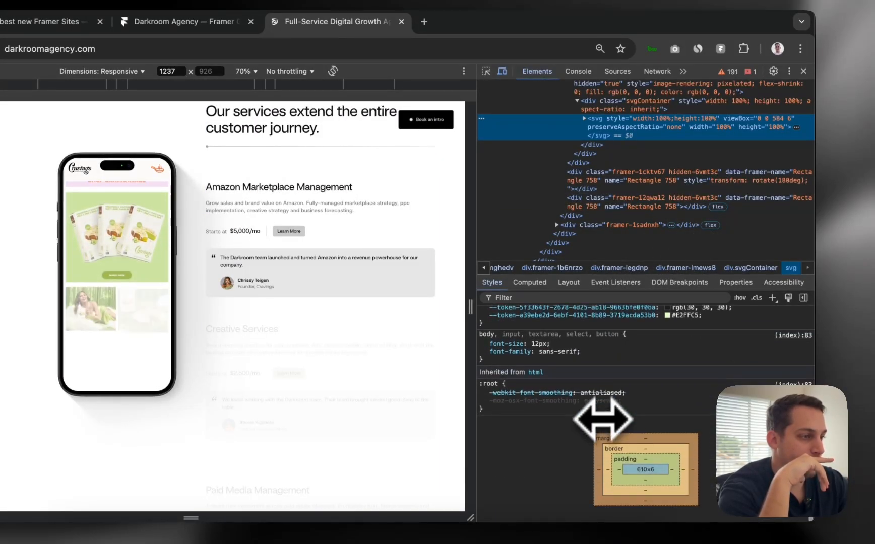
scroll(604, 420, up, 5)
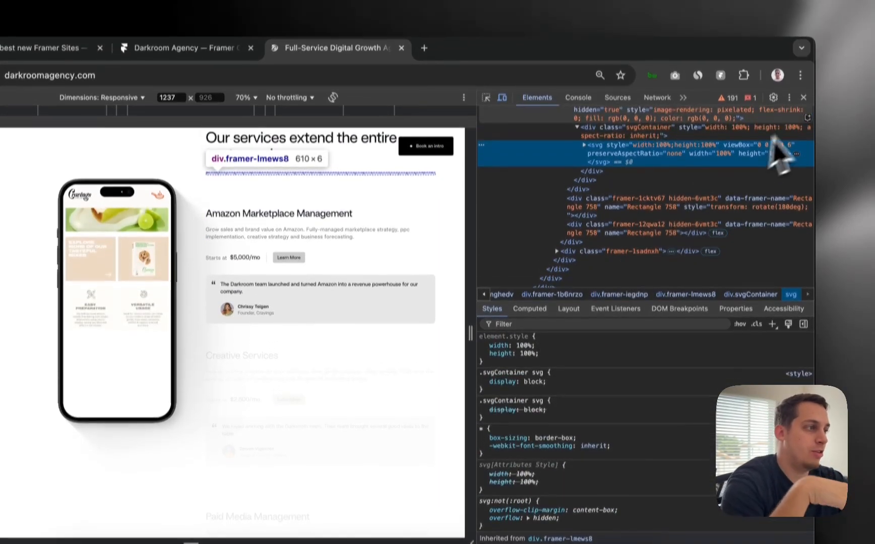
Close DevTools, scroll through the services section, and return to Framer
click(804, 71)
scroll(394, 281, down, 5)
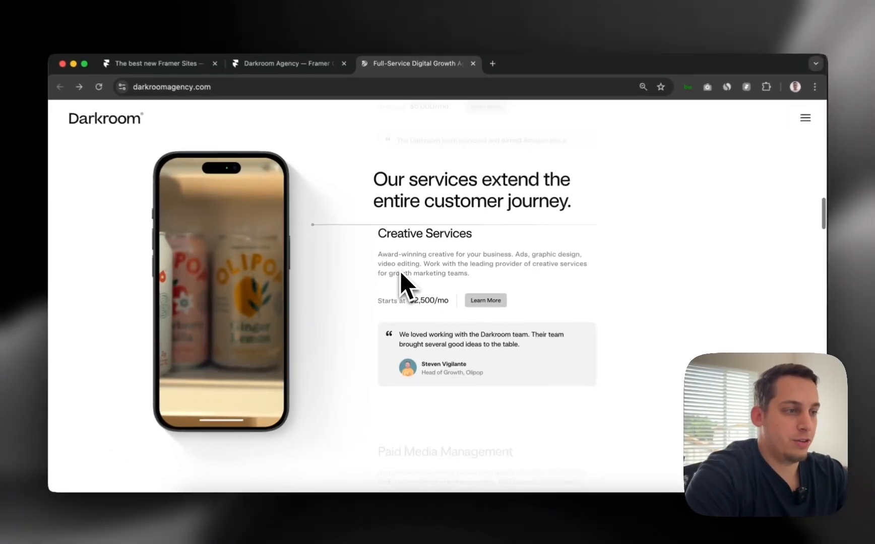
scroll(401, 274, up, 5)
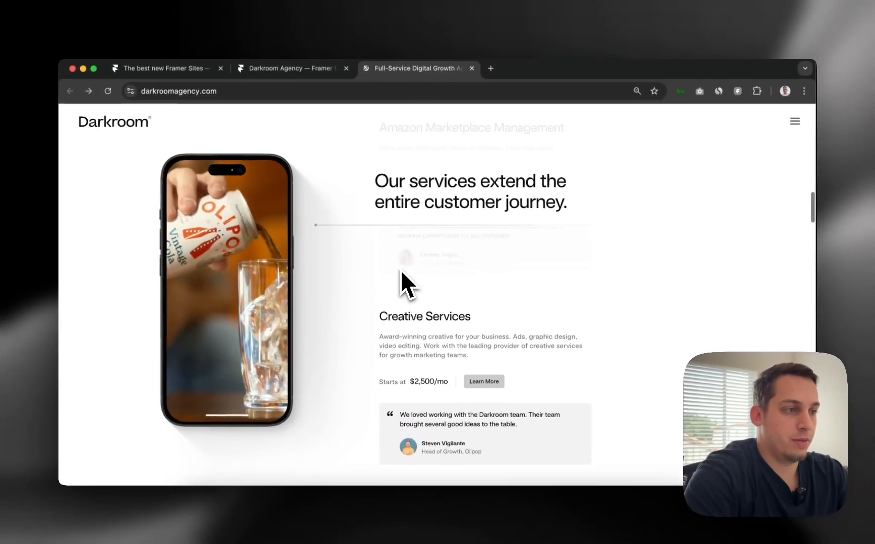
scroll(402, 271, down, 10)
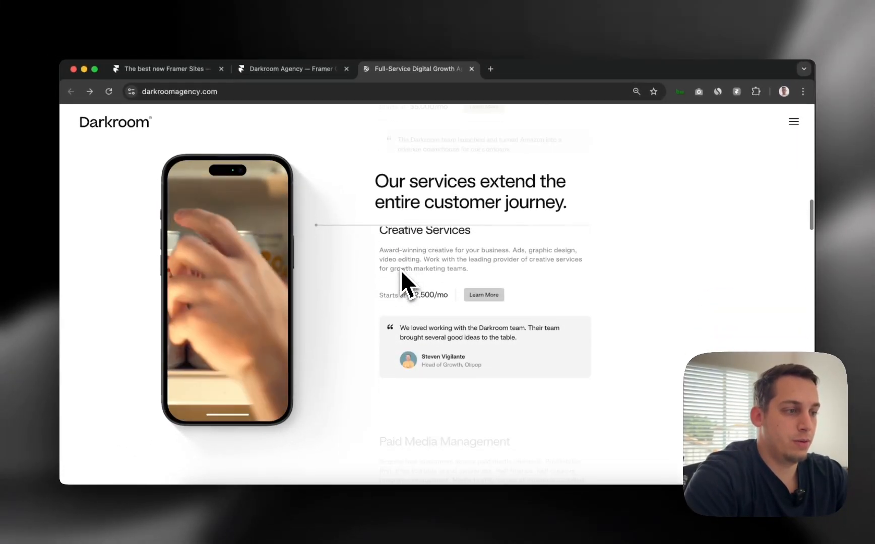
scroll(401, 271, up, 10)
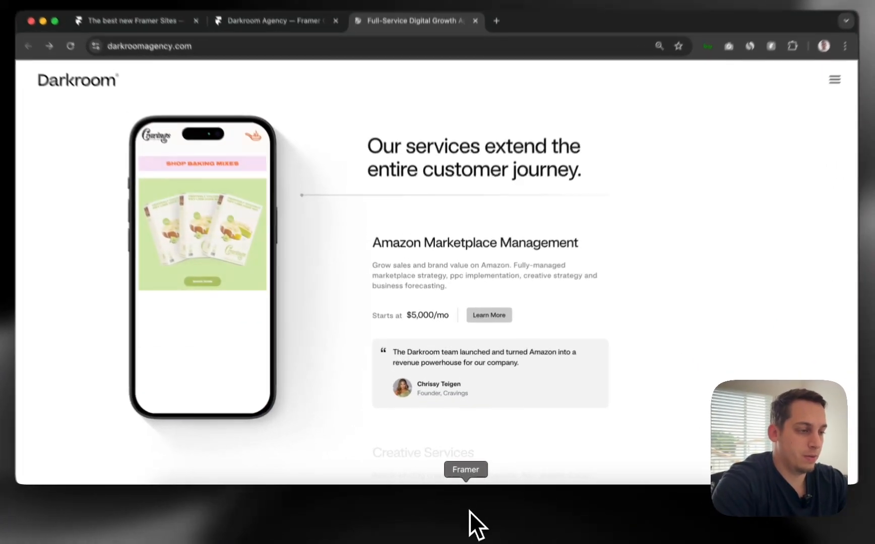
click(468, 510)
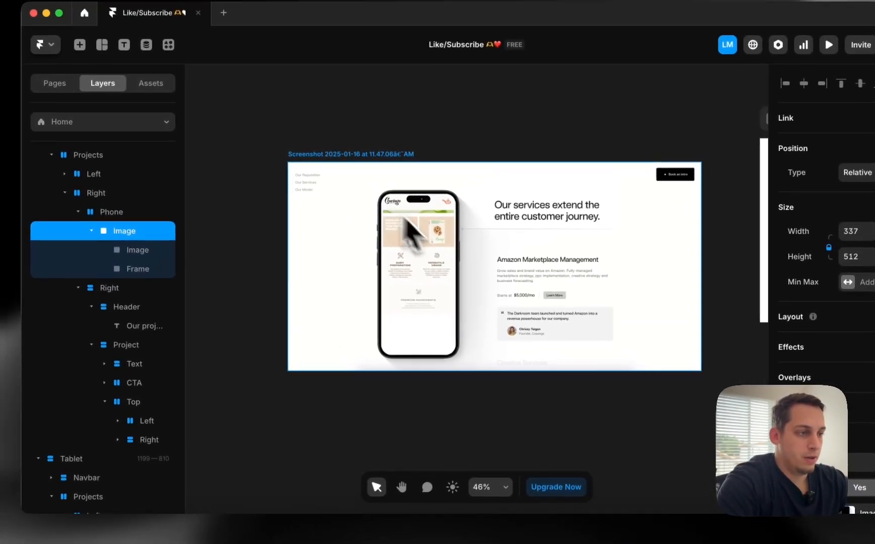
Move the reference screenshot off the Desktop frame
click(486, 282)
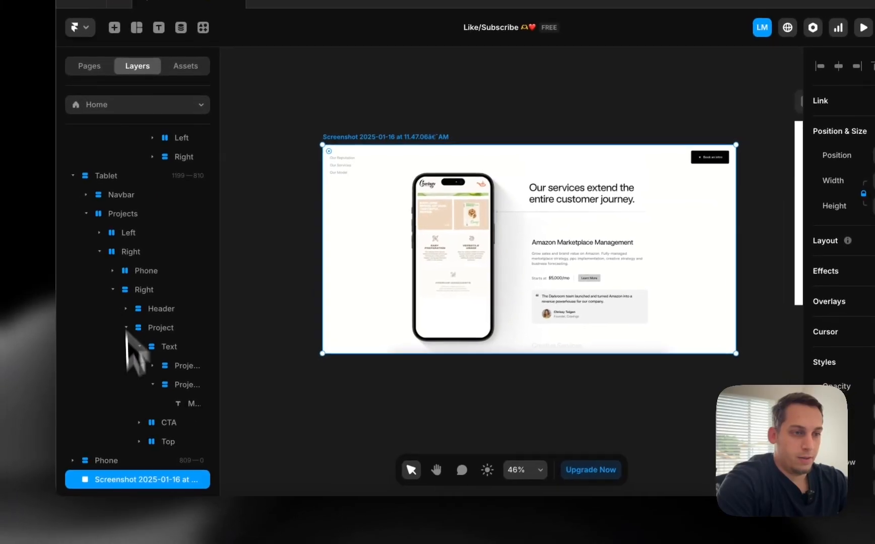
click(86, 268)
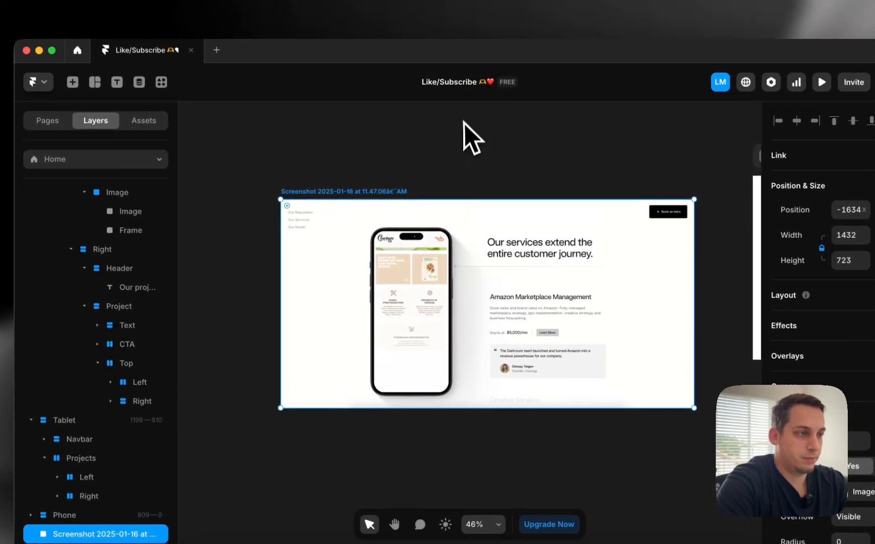
click(538, 118)
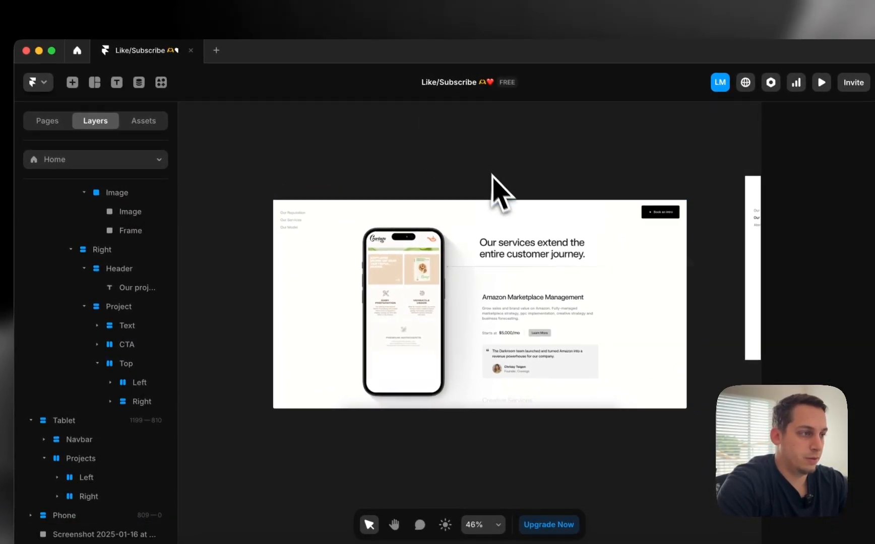
key(super+z)
Duplicate the Project card with ⌘D into several copies under the header
click(474, 266)
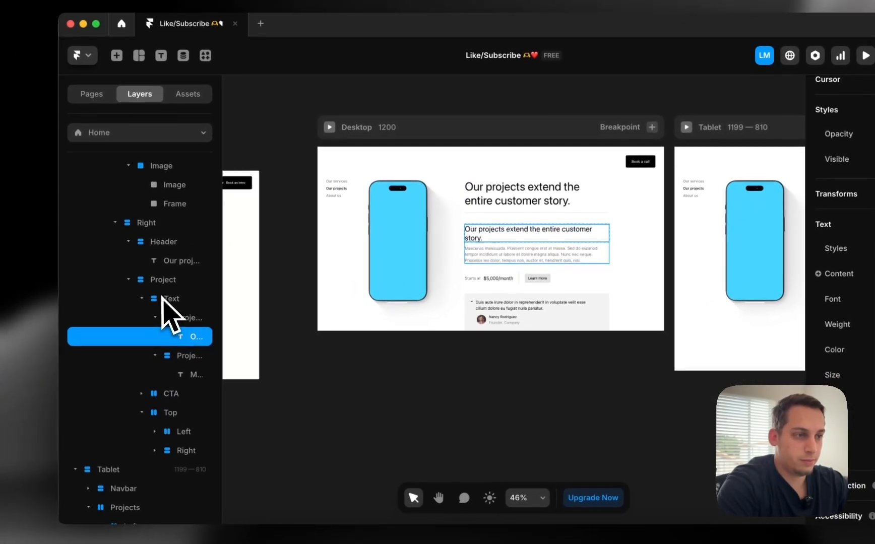
click(84, 308)
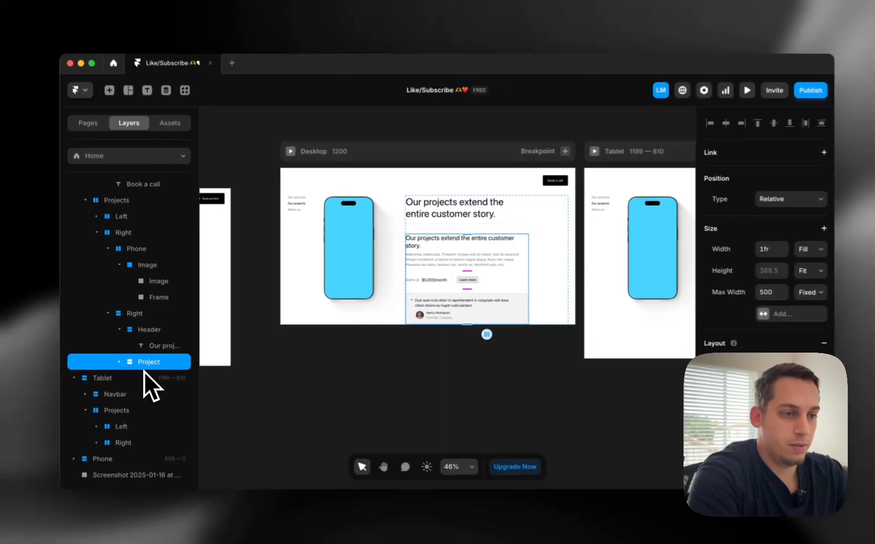
key(super+d)
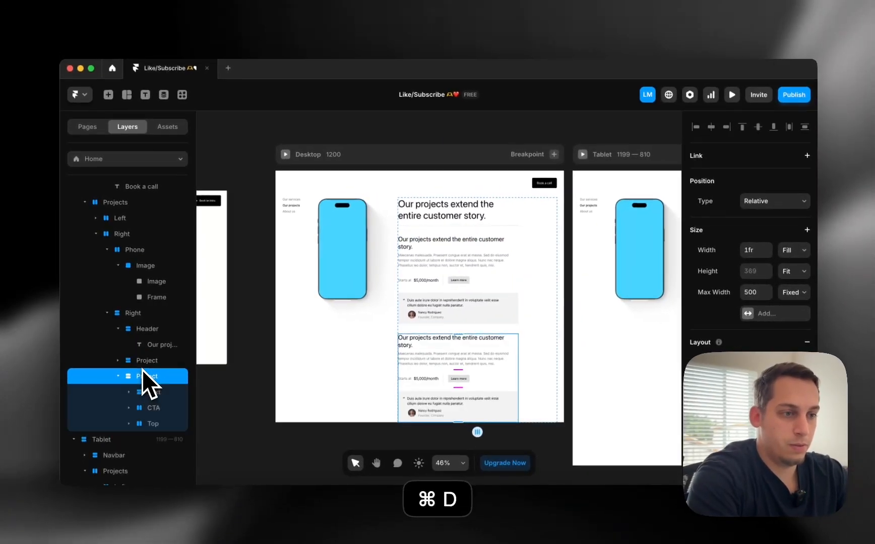
key(super+d)
key(super+d)
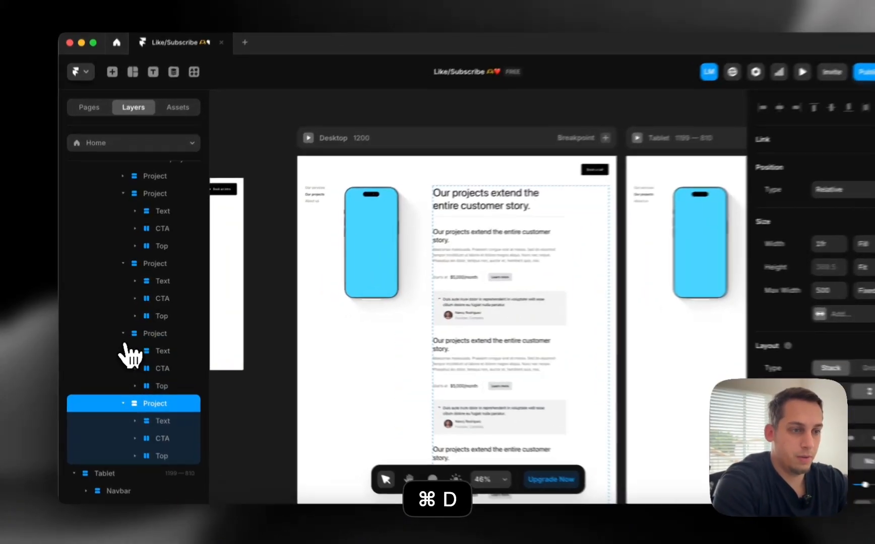
click(124, 335)
click(124, 346)
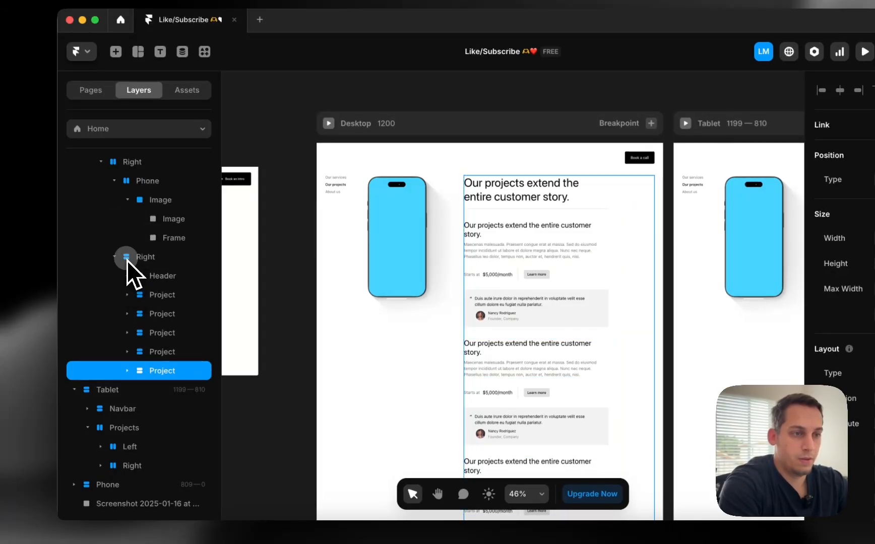
Append numbers 1–5 to the duplicated Project layer names, then zoom the canvas out
double_click(161, 301)
key(Right)
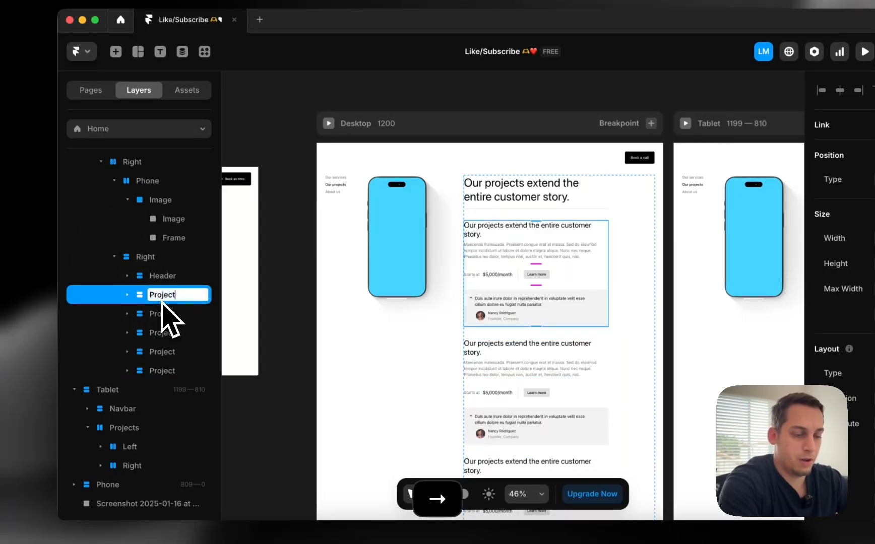
double_click(168, 321)
text(2)
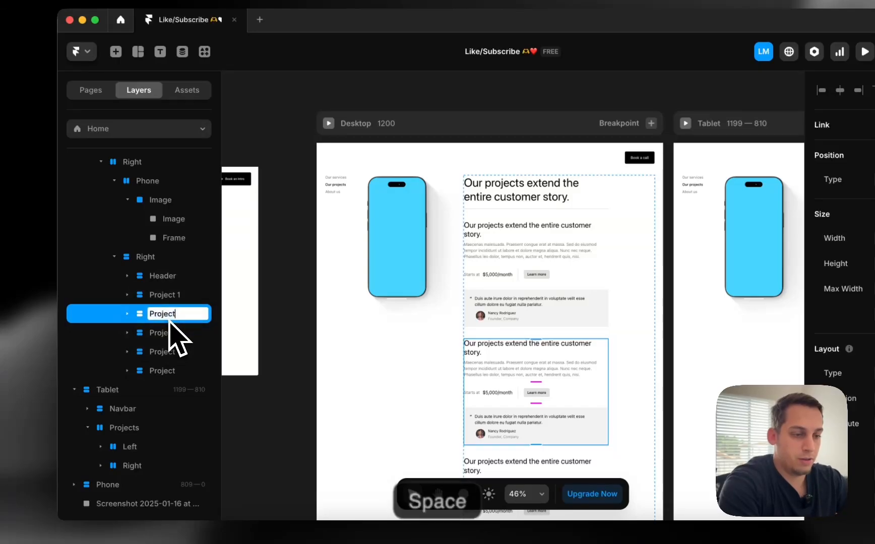
key(Return)
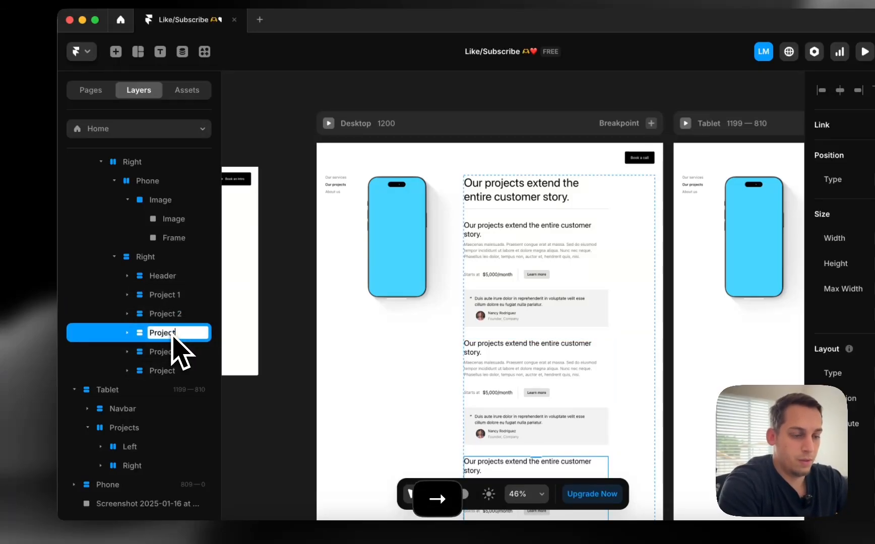
double_click(164, 353)
key(Right)
text(4)
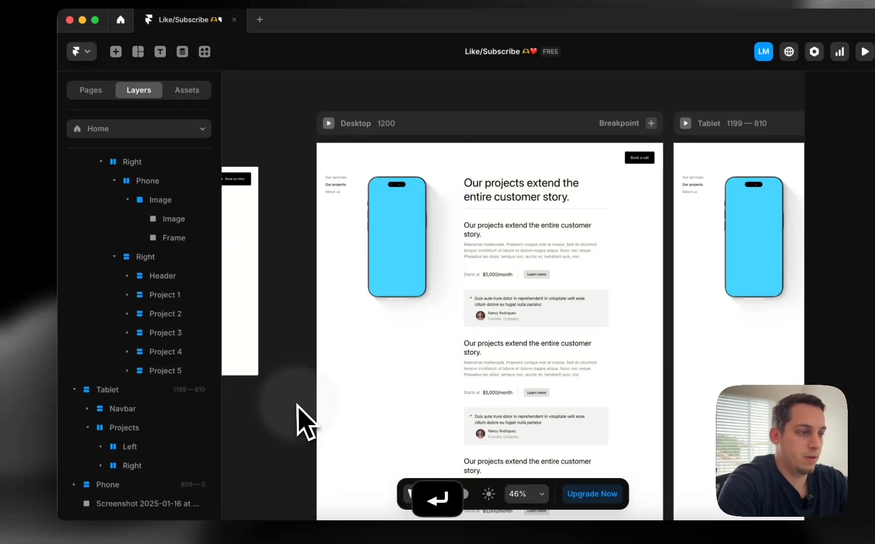
scroll(305, 421, down, 5)
scroll(305, 421, down, 5)
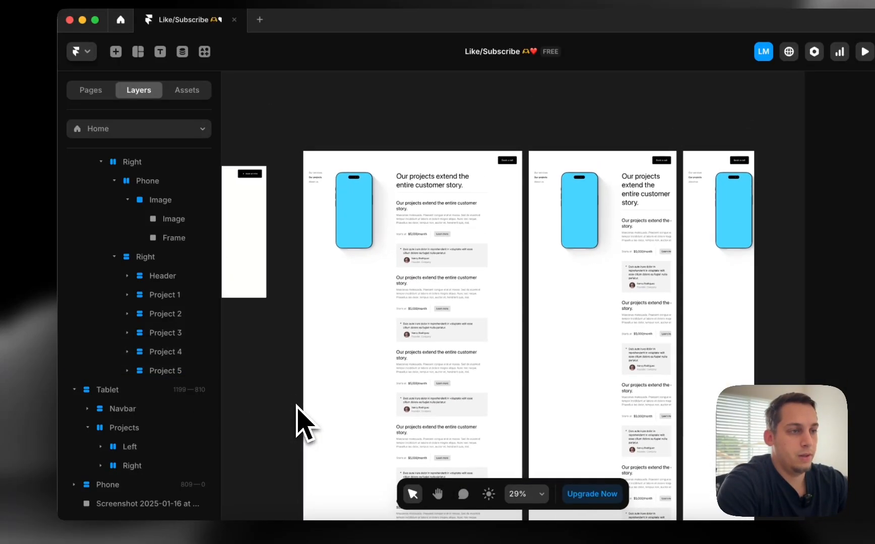
scroll(305, 421, up, 2)
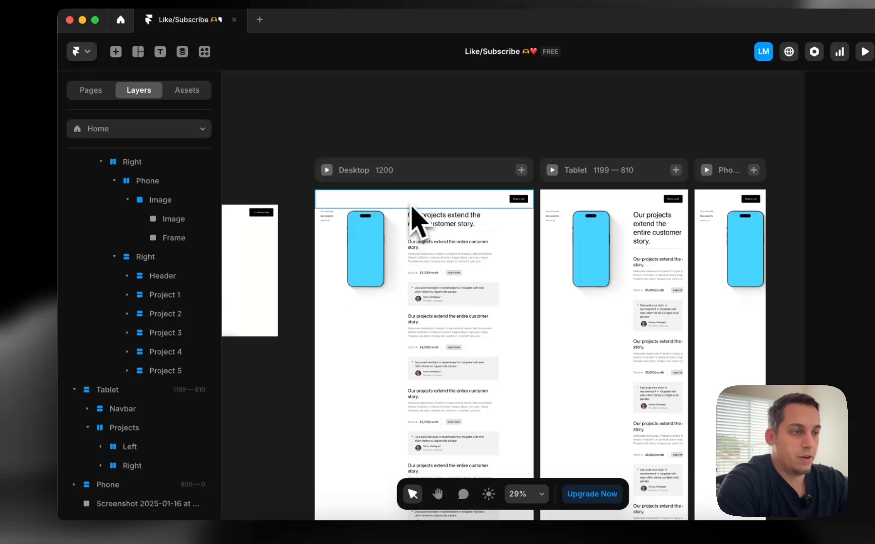
Set the Navbar's position type to Fixed
click(393, 174)
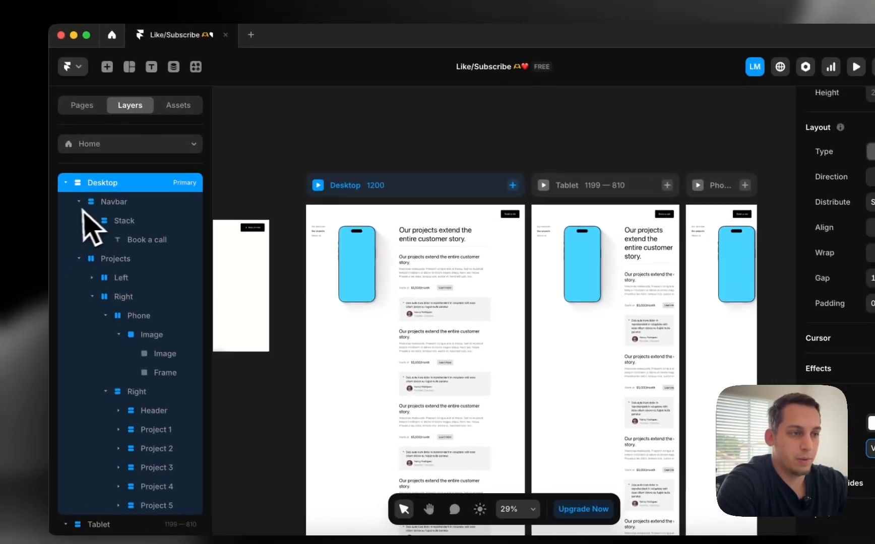
click(103, 204)
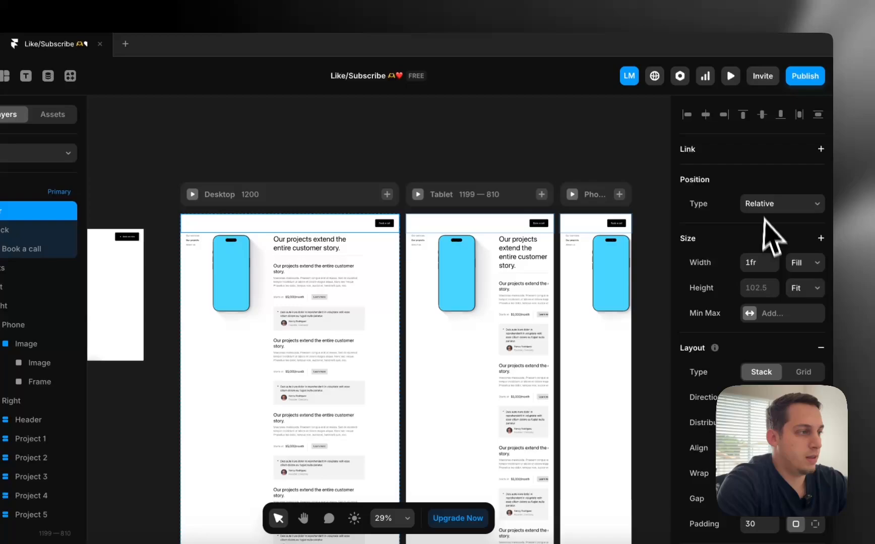
click(874, 197)
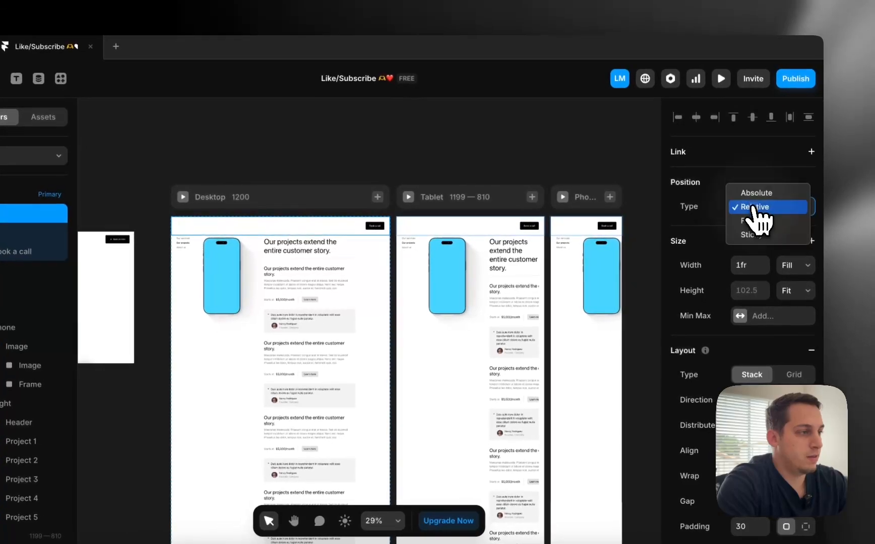
click(756, 221)
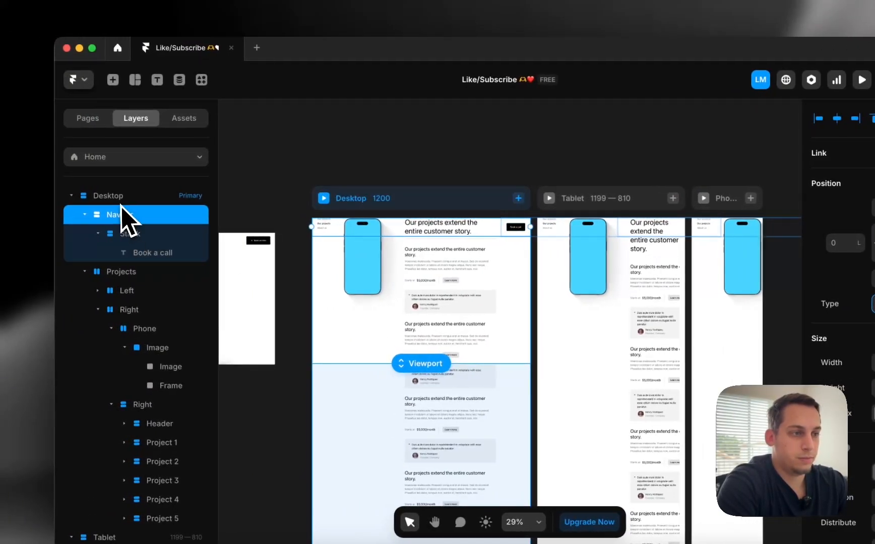
Raise the Desktop frame's top padding to 120 and check it in preview
click(20, 196)
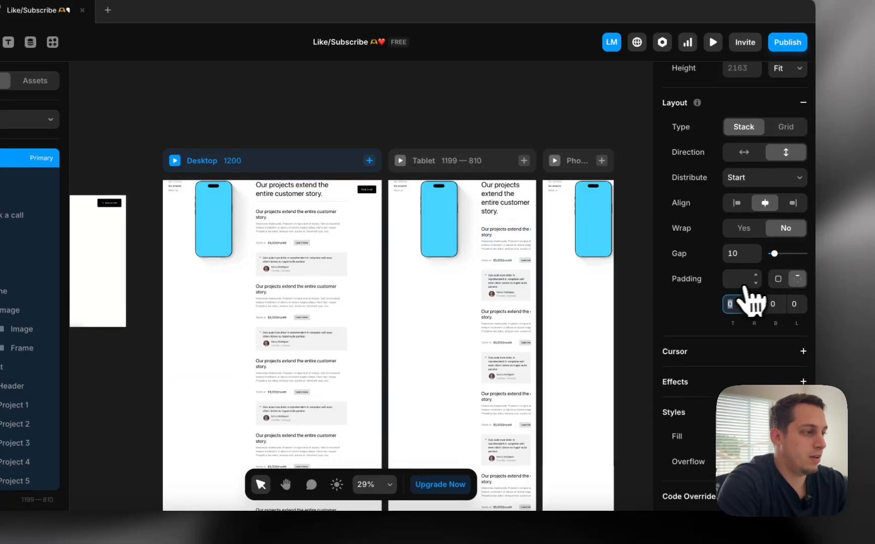
key(shift+Up)
key(shift+Up)
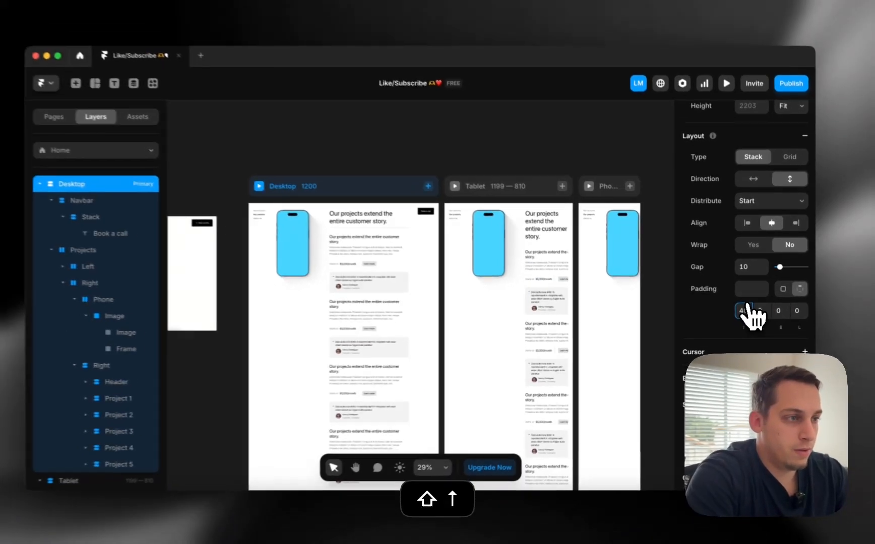
key(shift+Down)
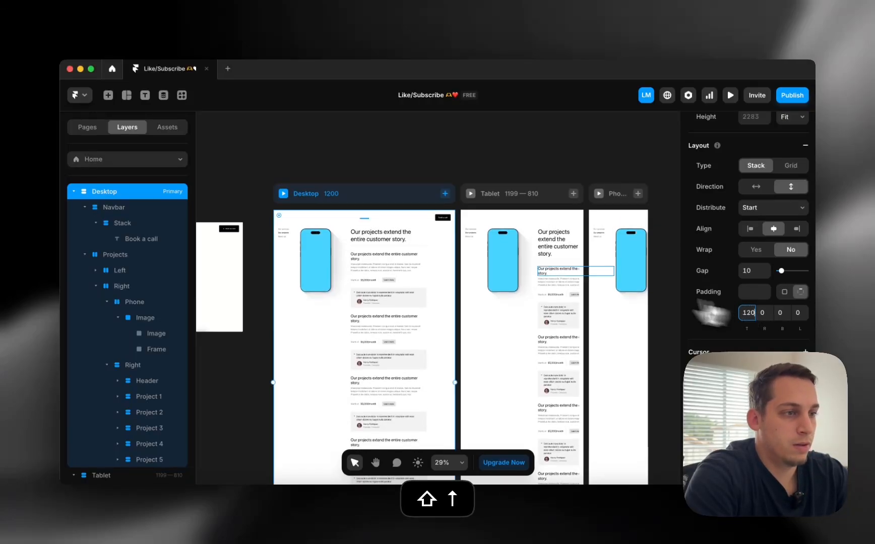
click(730, 95)
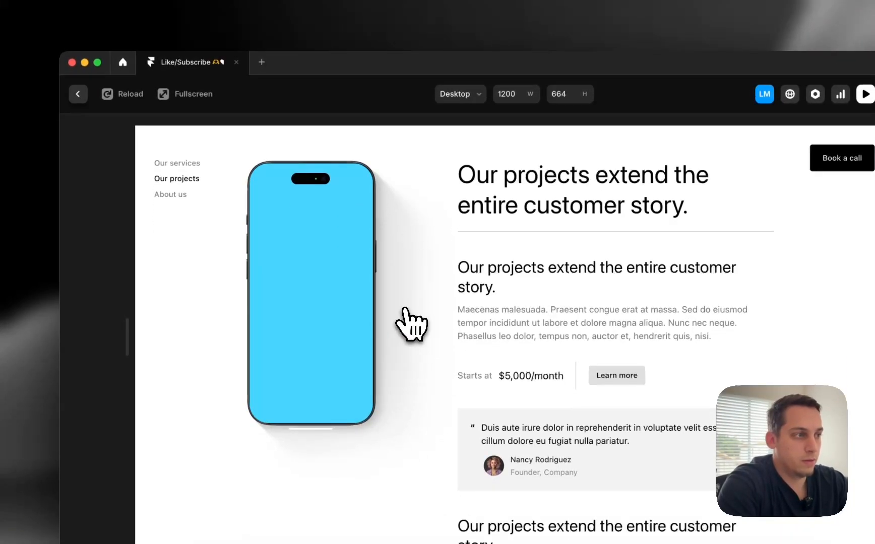
scroll(411, 322, down, 3)
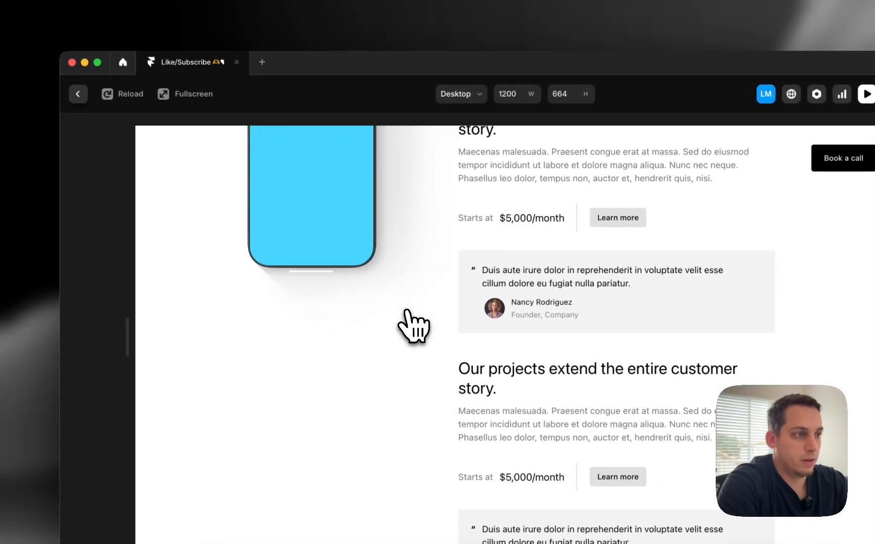
scroll(408, 323, up, 5)
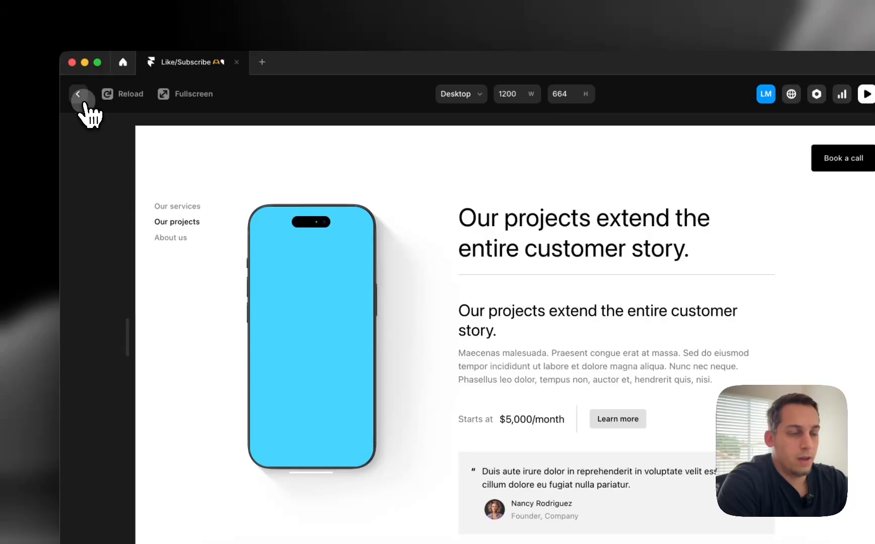
click(78, 94)
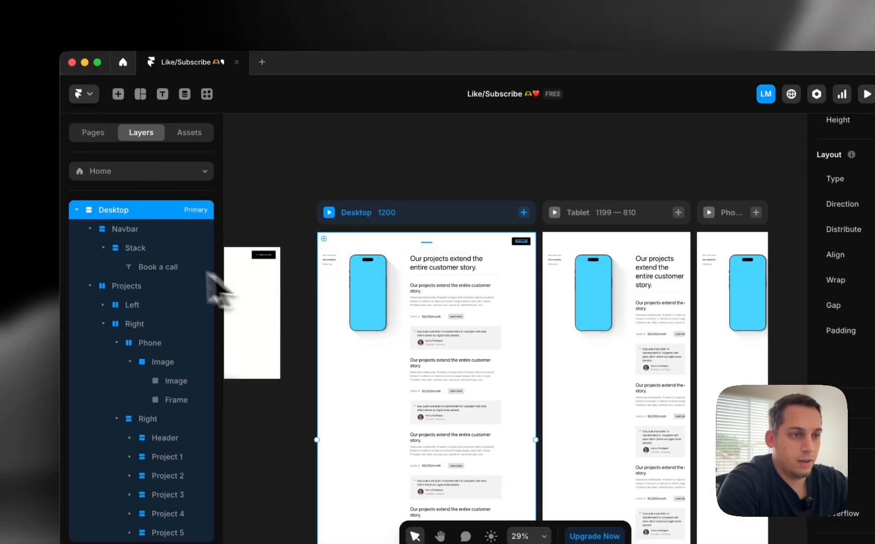
Set the Desktop Projects stack's overflow to Visible
click(89, 247)
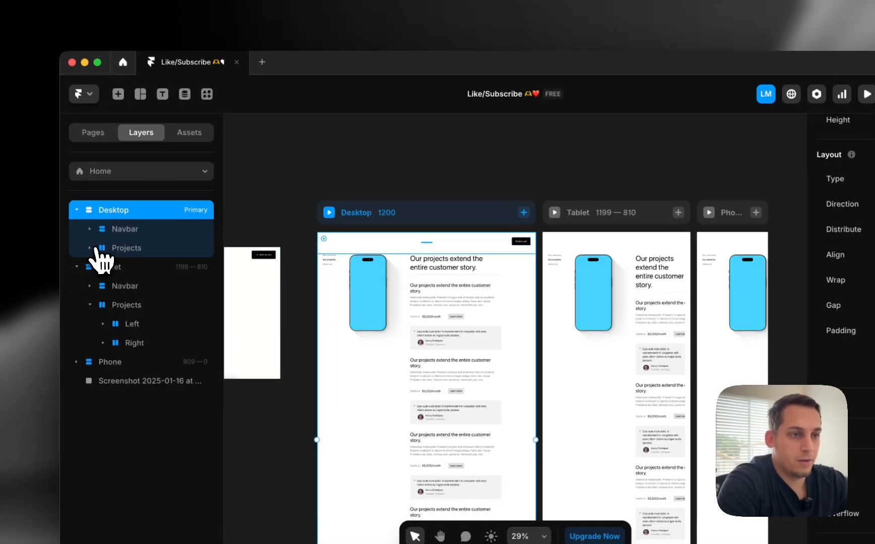
click(89, 248)
click(126, 248)
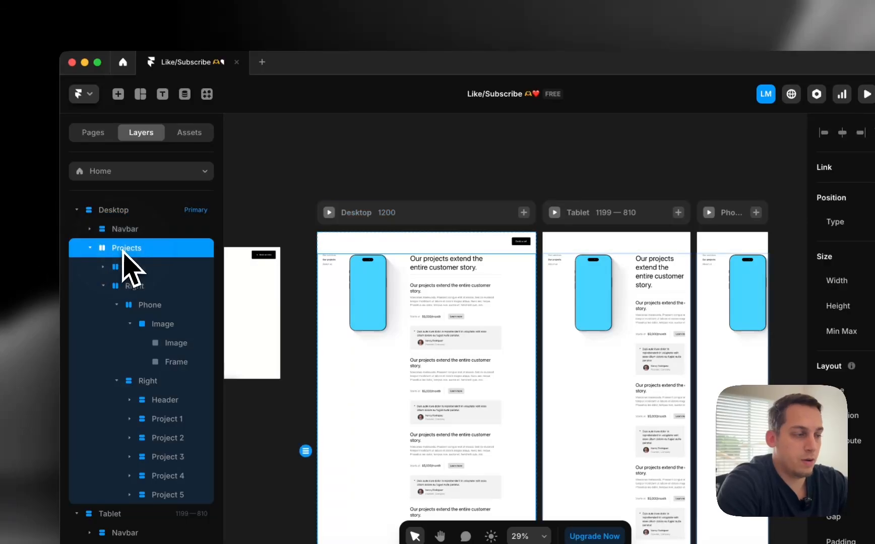
scroll(857, 431, down, 5)
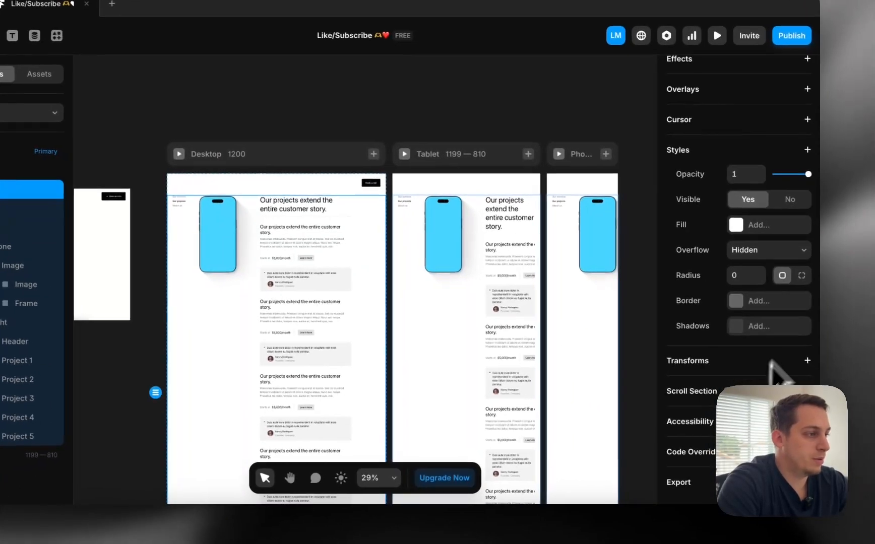
click(790, 253)
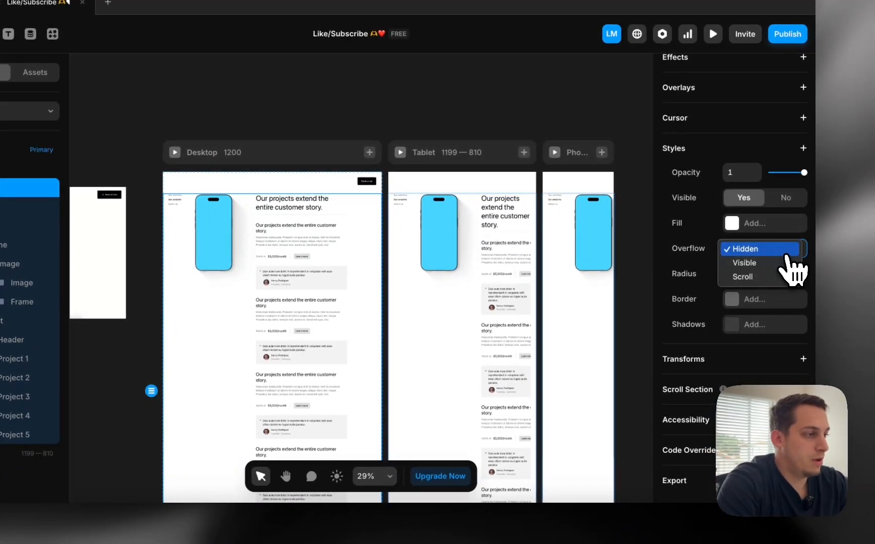
click(776, 263)
Make the Left column sticky with Top 0, keeping its overflow Hidden
click(121, 234)
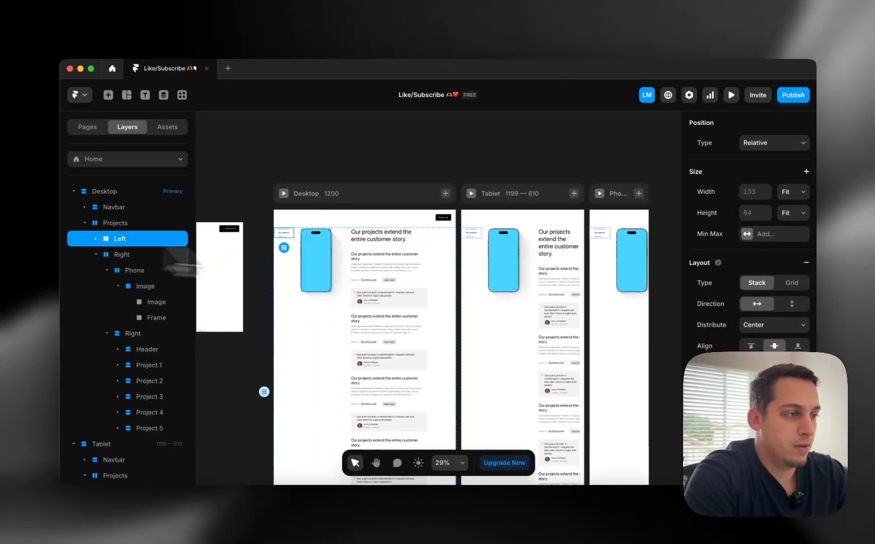
scroll(746, 202, down, 3)
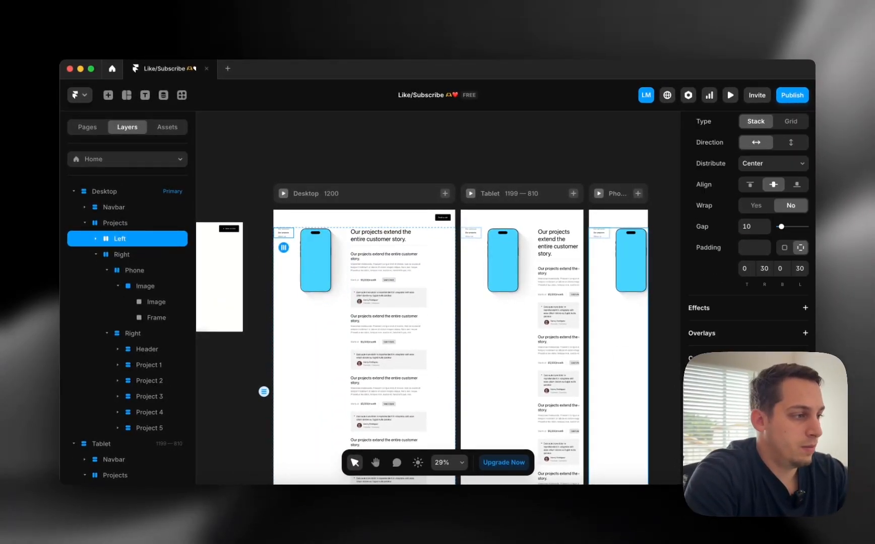
scroll(704, 192, down, 4)
click(776, 281)
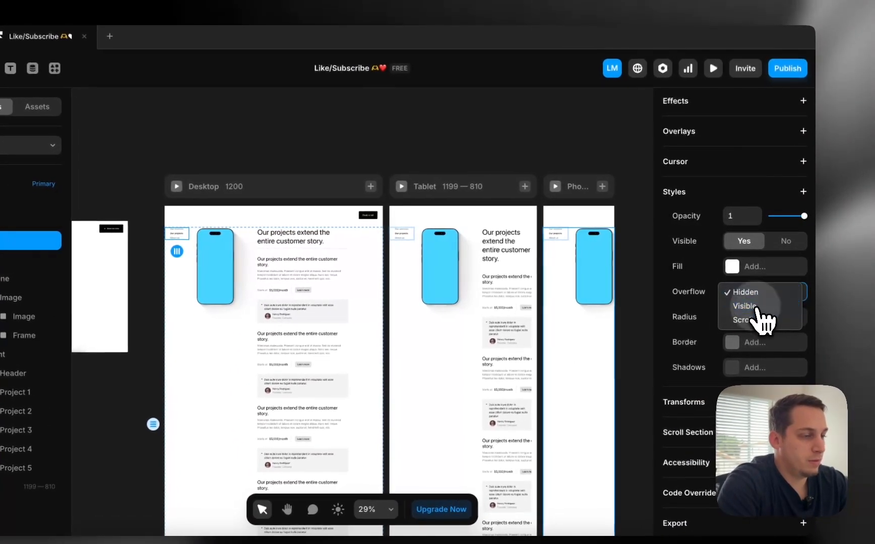
click(761, 283)
scroll(762, 236, up, 5)
scroll(756, 242, up, 5)
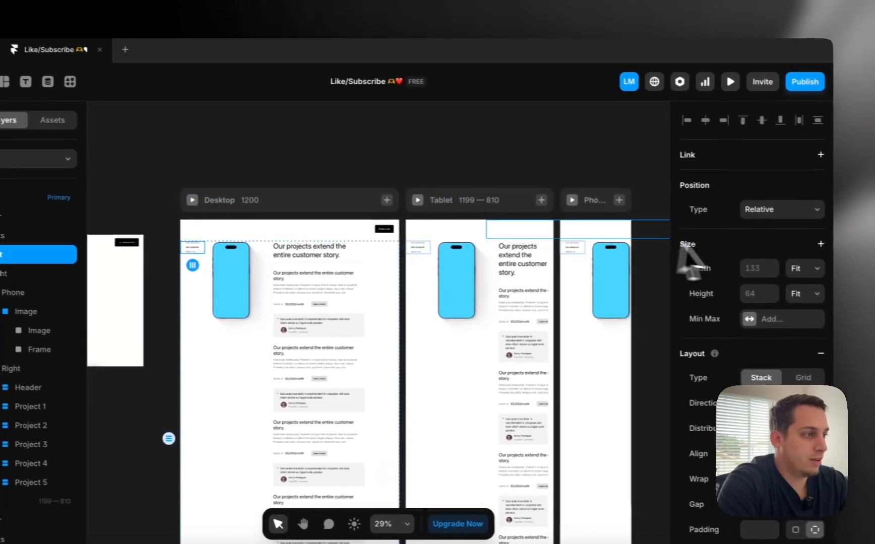
click(784, 197)
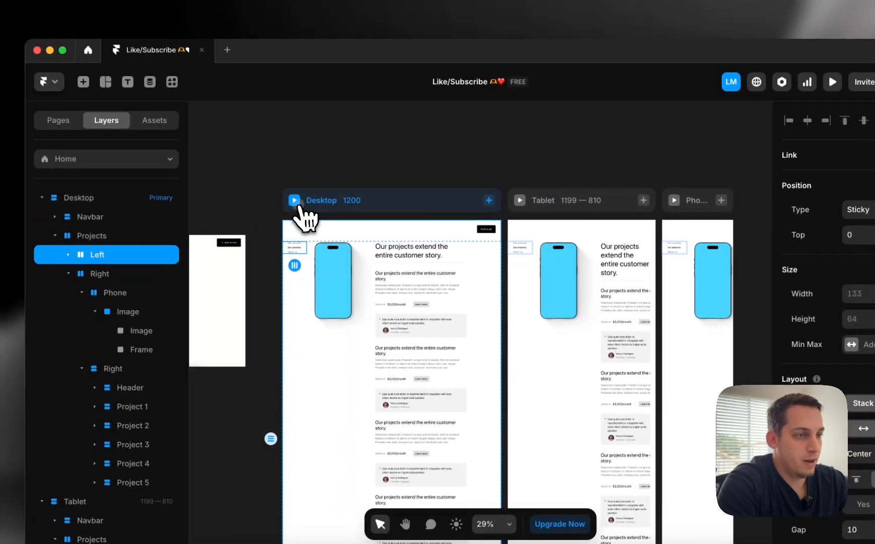
Preview the Desktop page to confirm the phone column stays put while scrolling
click(174, 199)
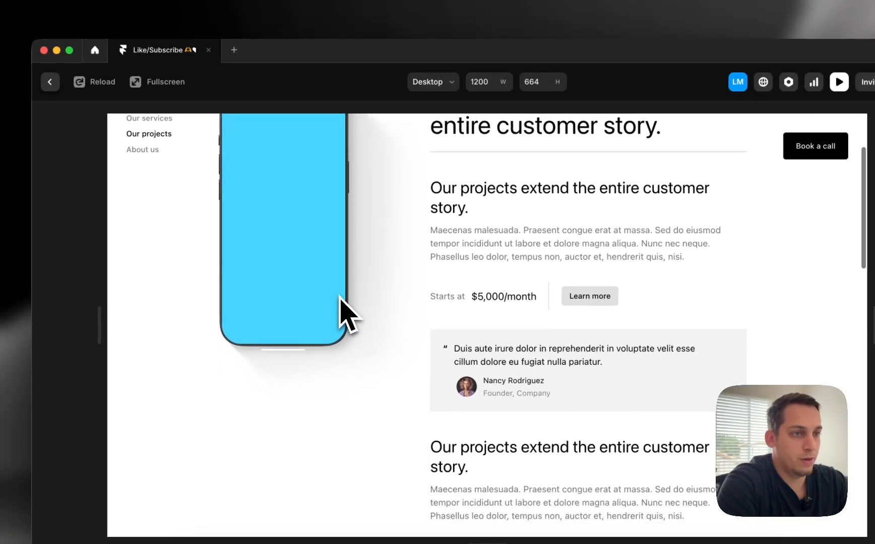
scroll(340, 298, down, 2)
scroll(260, 312, up, 3)
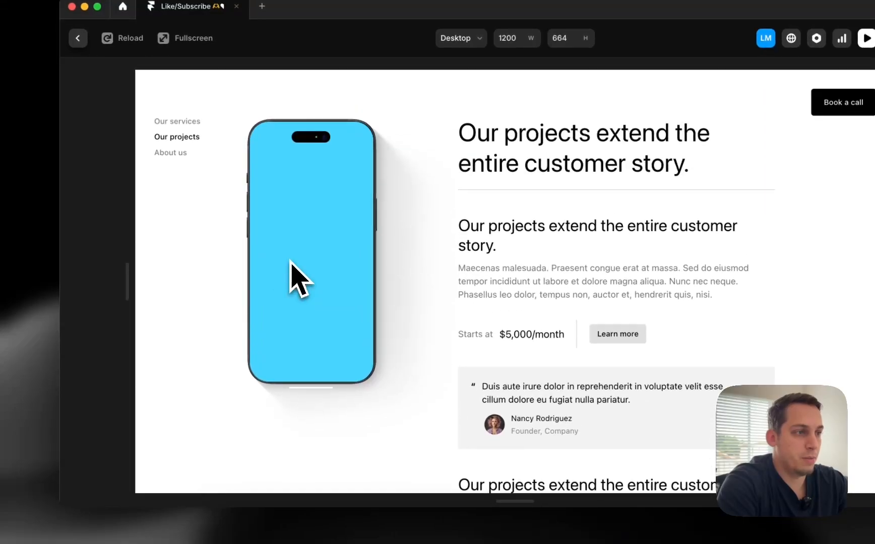
scroll(291, 267, down, 3)
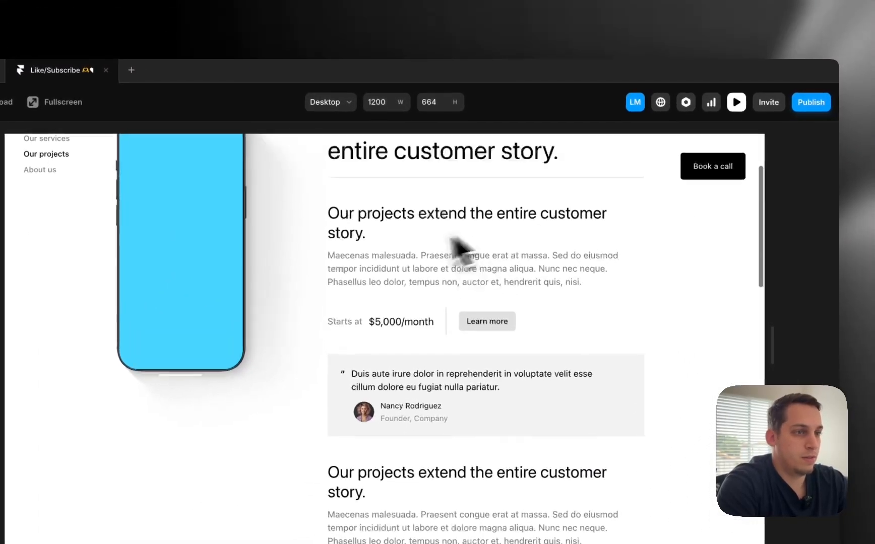
scroll(459, 248, up, 3)
click(69, 103)
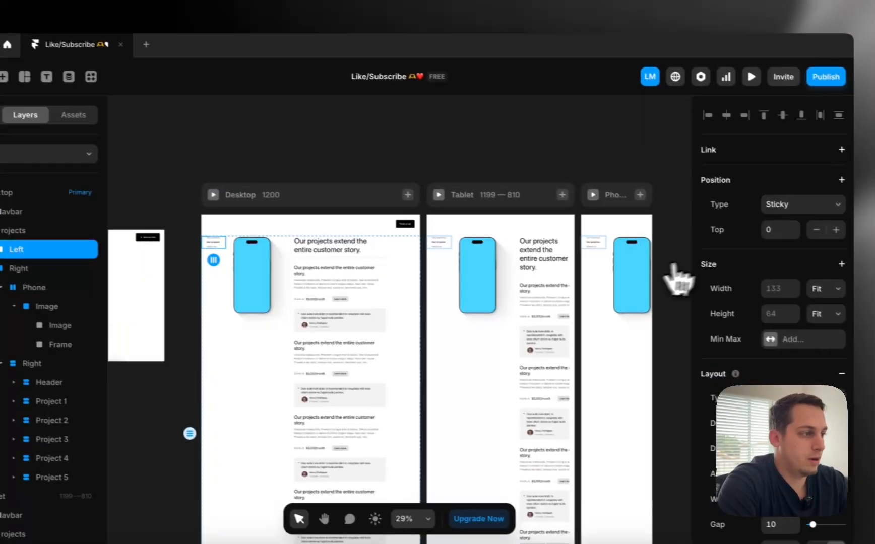
Set the Left column's sticky Top to 10 and the Right stack's overflow to Visible
click(870, 252)
key(shift+Up)
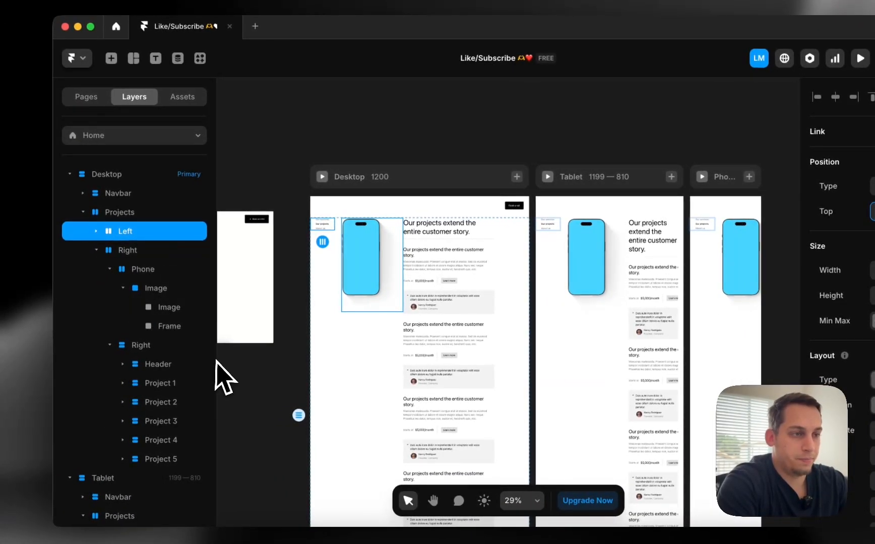
click(139, 255)
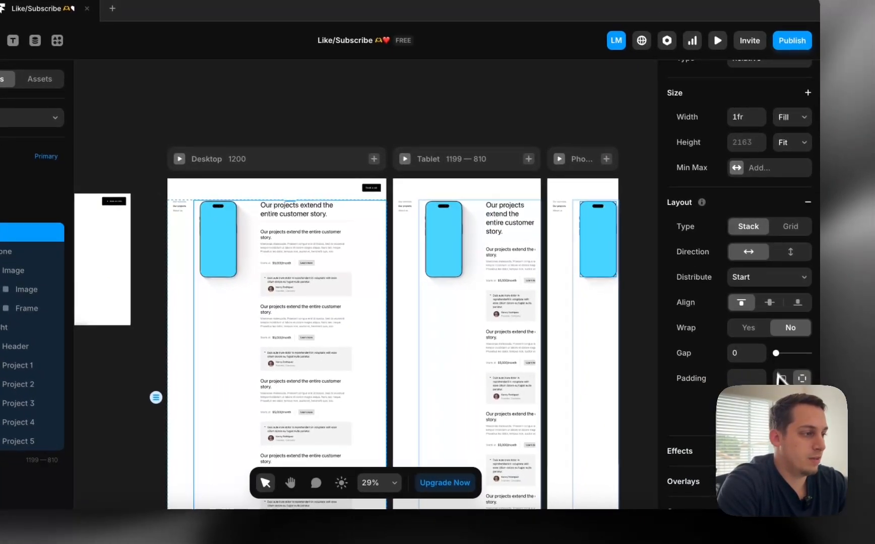
scroll(776, 376, down, 8)
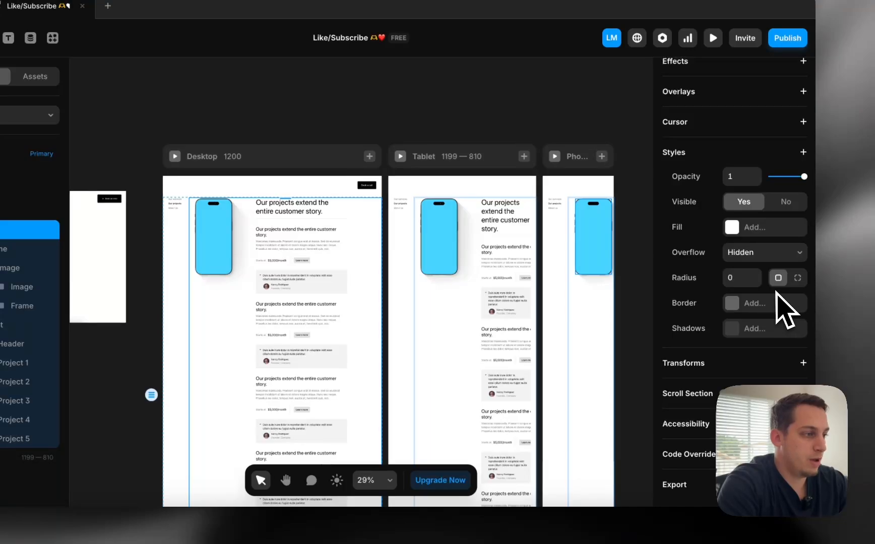
click(766, 267)
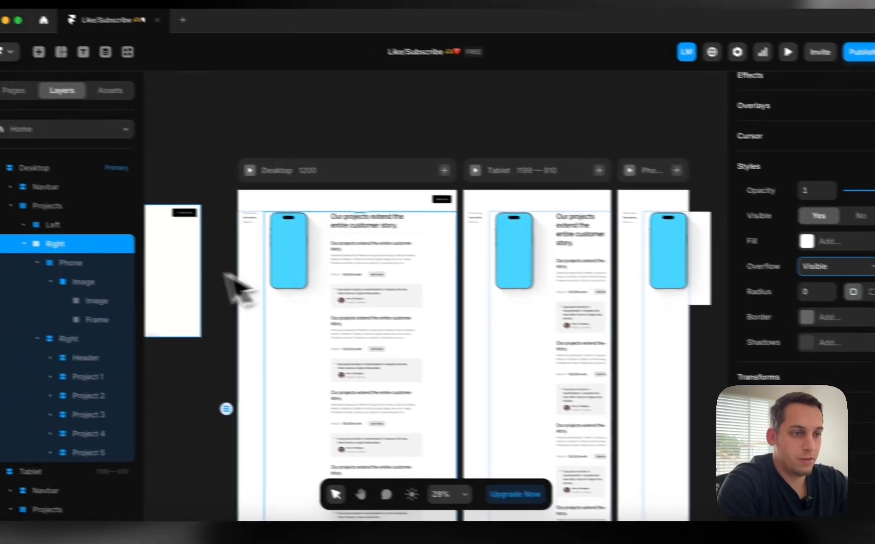
Make the Phone mockup layer sticky
click(5, 249)
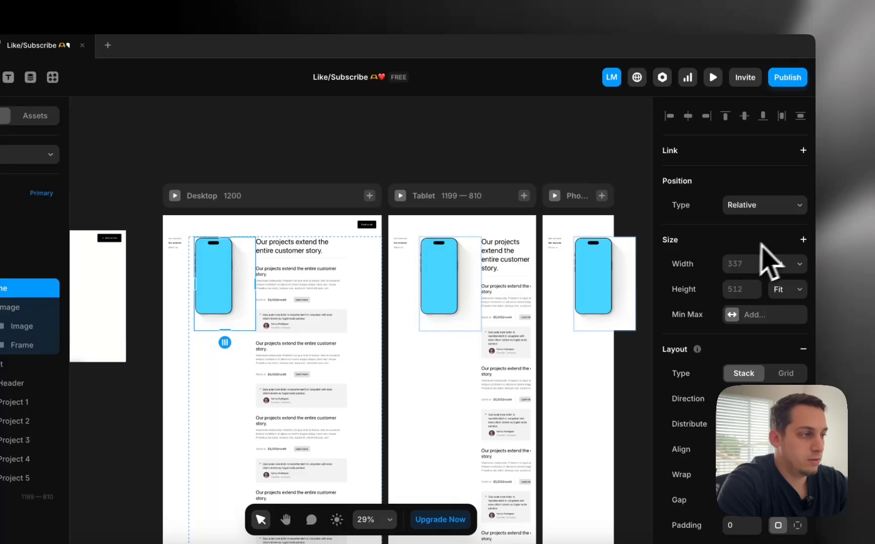
click(746, 240)
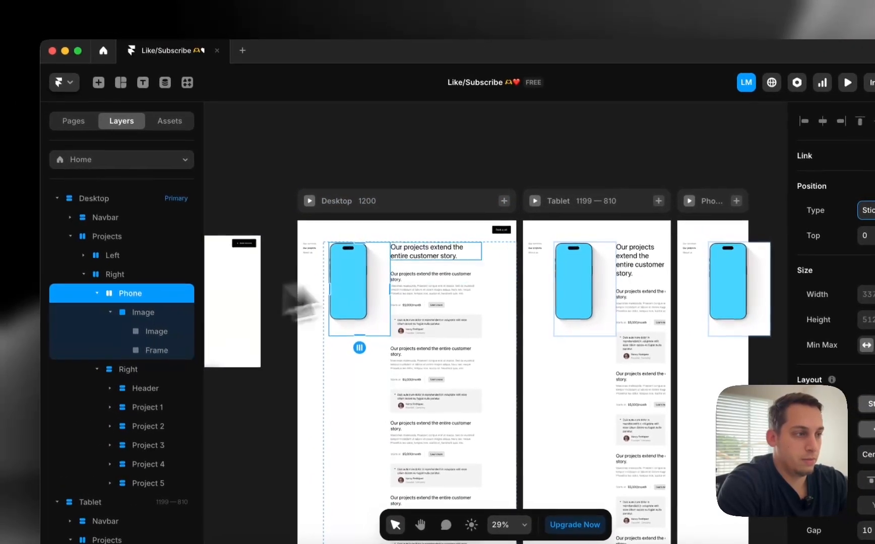
click(377, 163)
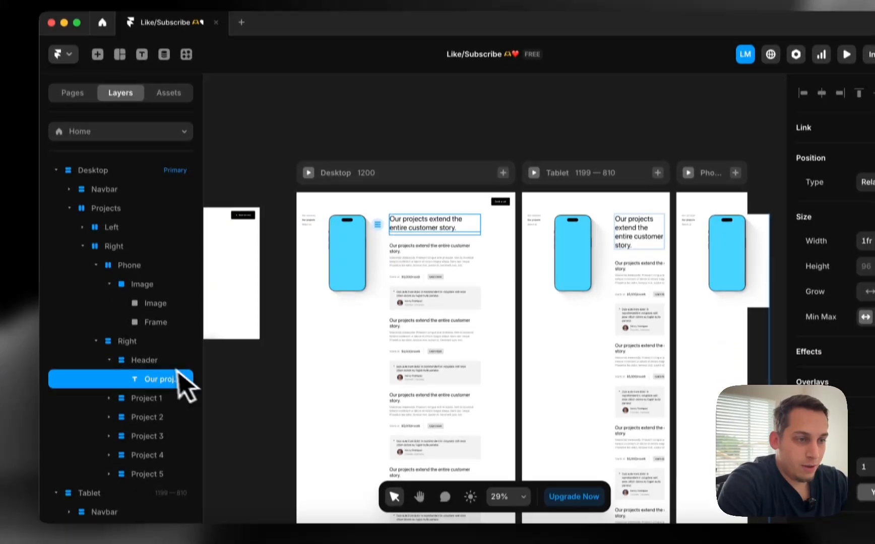
Check the Phone stack's sticky top offset value
click(182, 408)
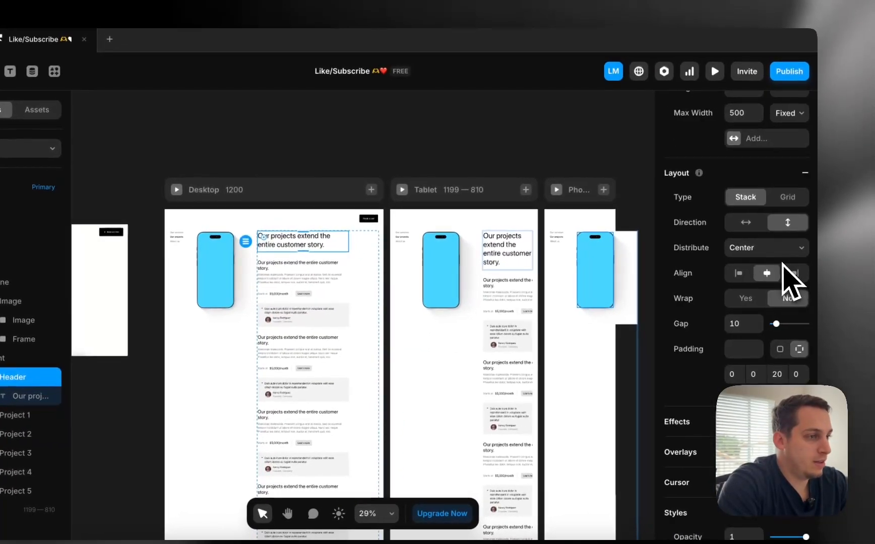
scroll(791, 281, up, 1)
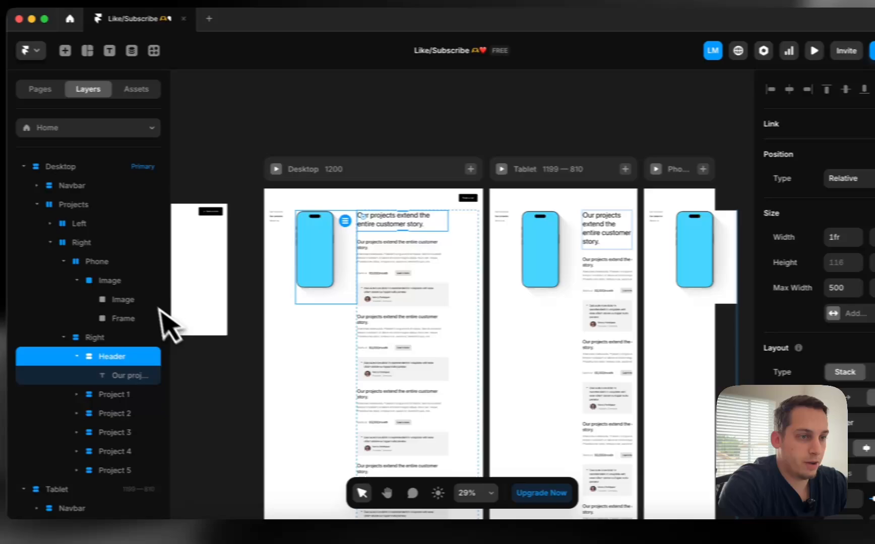
click(10, 282)
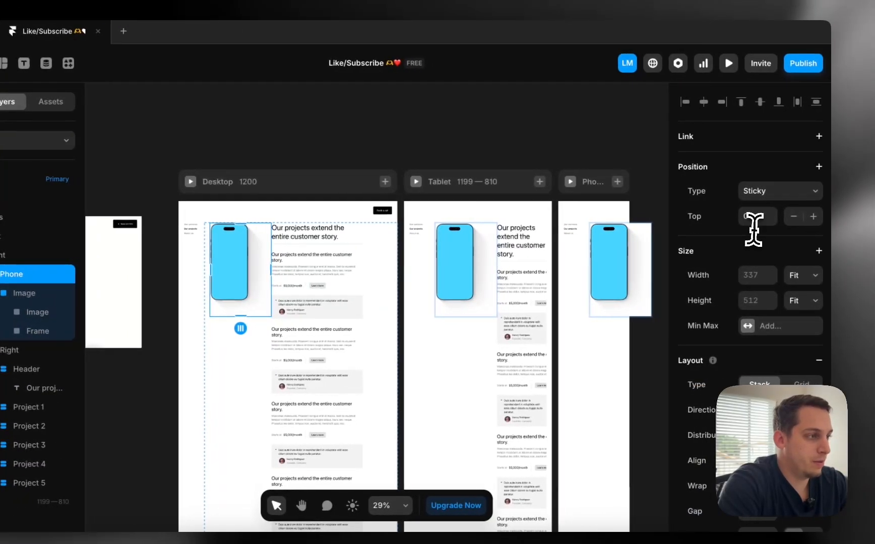
click(753, 221)
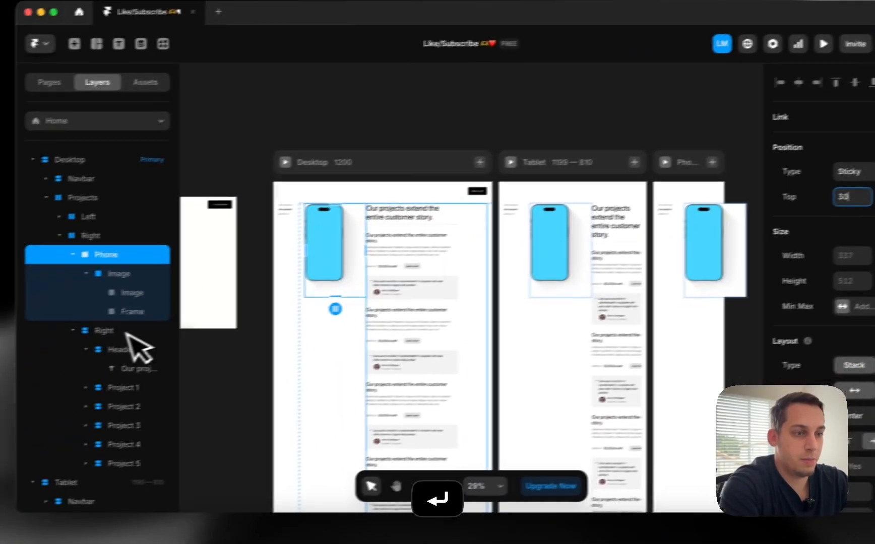
Make the Header container sticky with a Top offset of 30
click(7, 350)
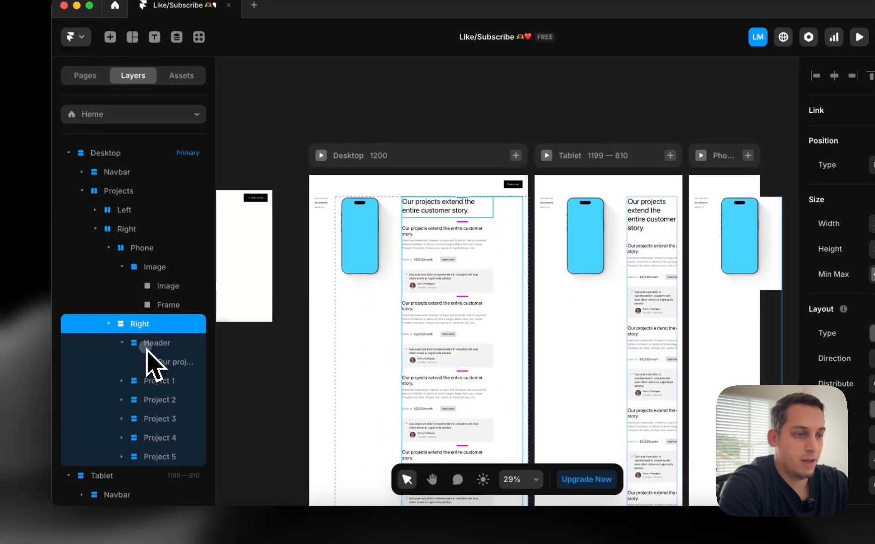
click(18, 369)
click(864, 179)
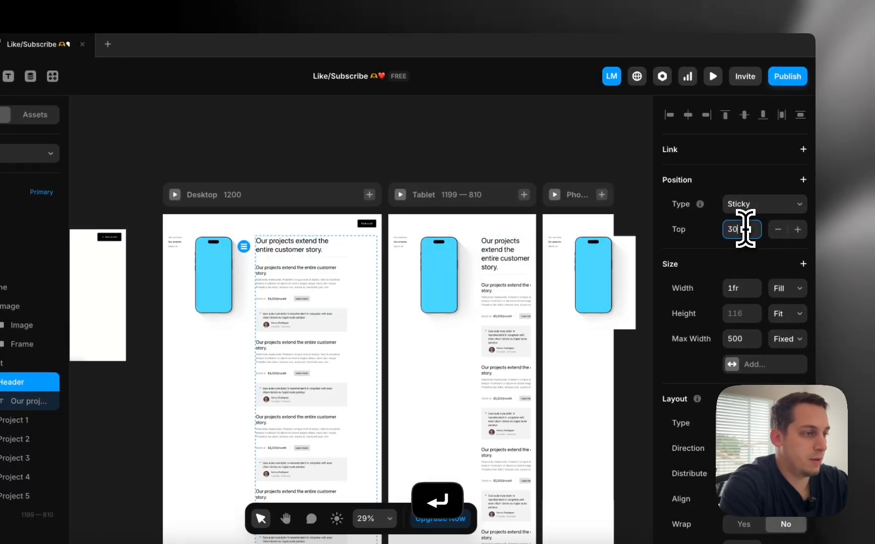
click(745, 230)
text(30)
Preview the Desktop page to test the sticky header, then return to the editor
click(175, 195)
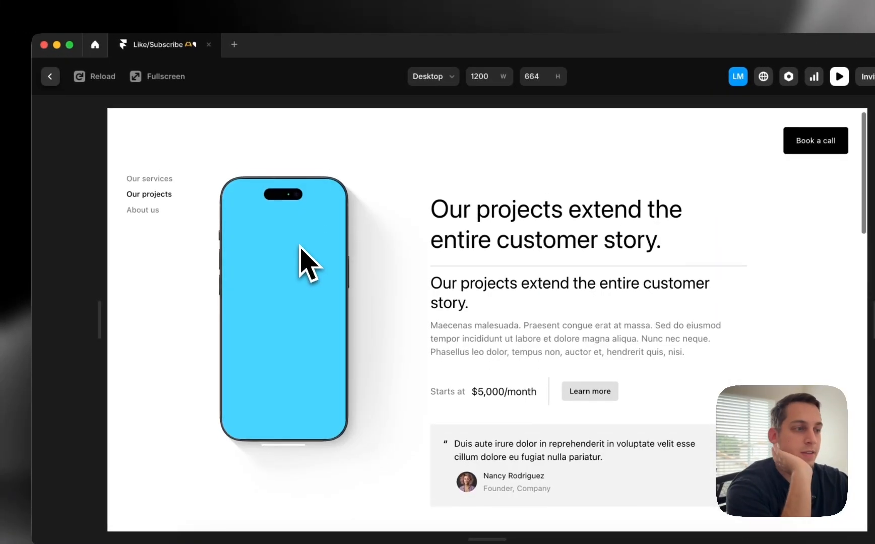
scroll(300, 247, down, 2)
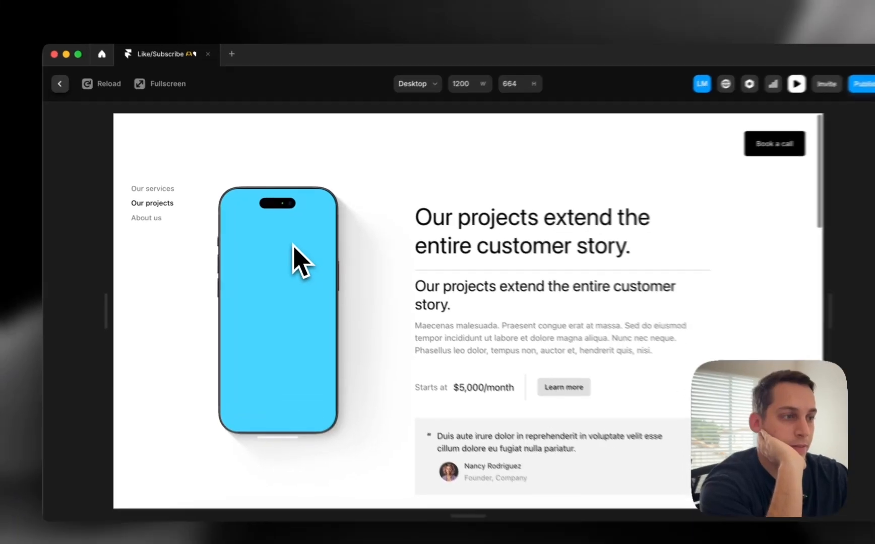
scroll(298, 247, down, 3)
scroll(281, 239, up, 3)
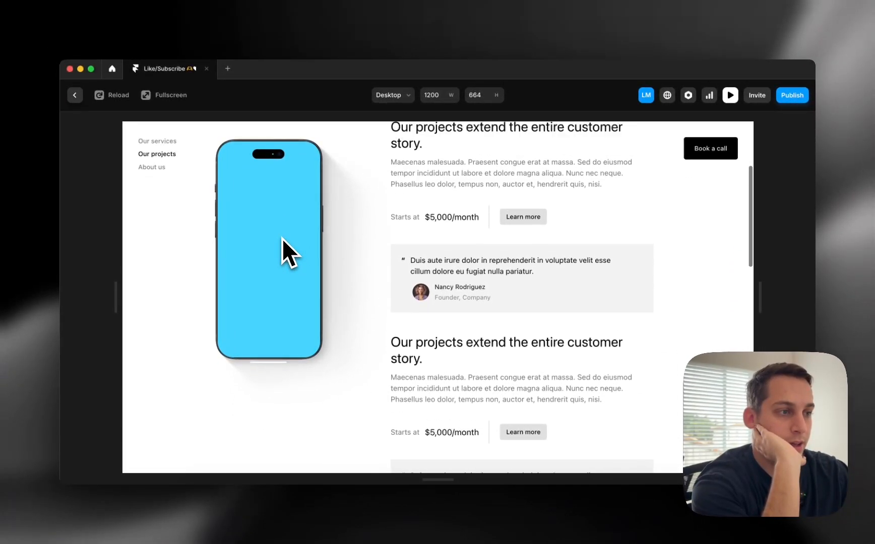
scroll(282, 238, down, 2)
scroll(277, 230, up, 1)
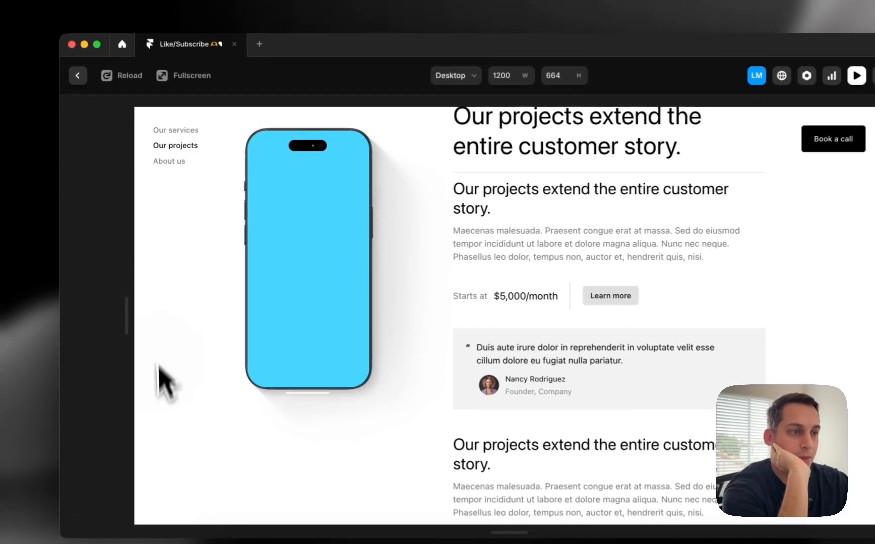
scroll(432, 310, down, 3)
scroll(432, 310, up, 5)
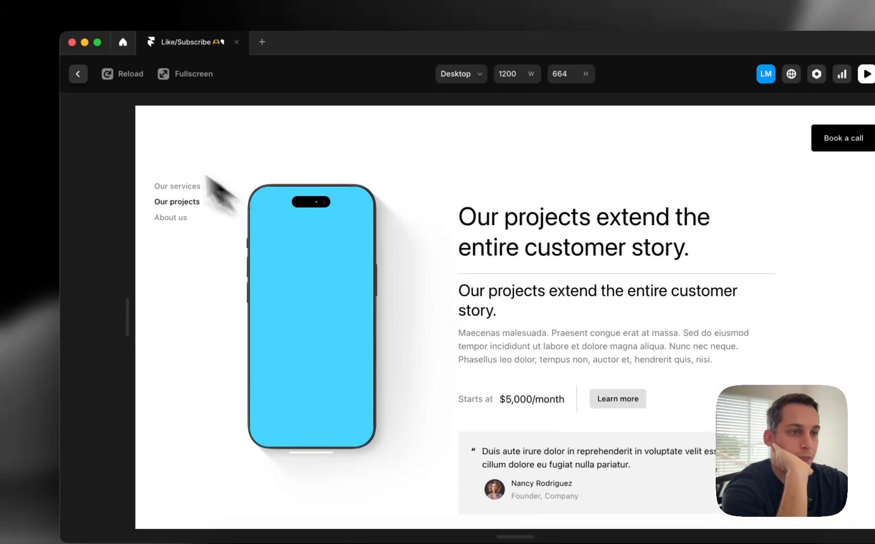
click(78, 74)
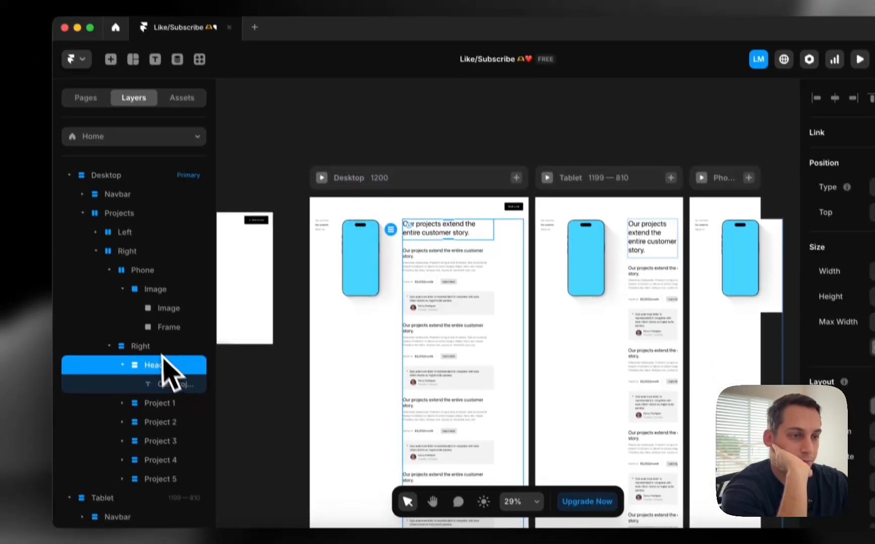
Set the Right stack's overflow to Visible
click(161, 379)
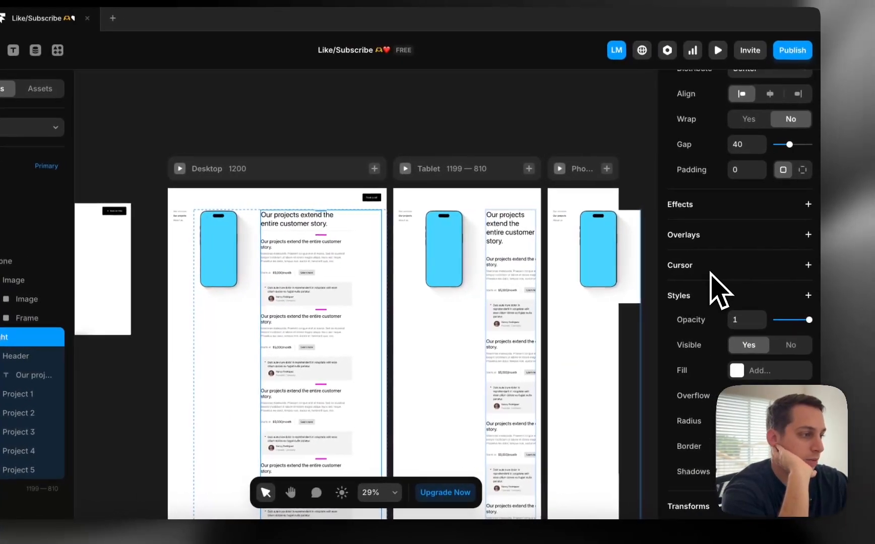
scroll(711, 273, down, 2)
click(748, 361)
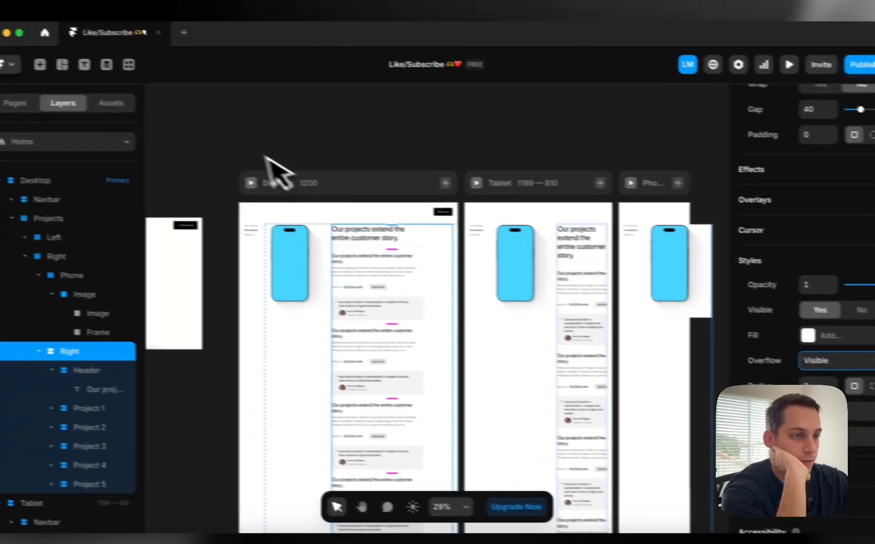
Preview the Desktop page to confirm the heading stays pinned while project cards scroll past
click(176, 169)
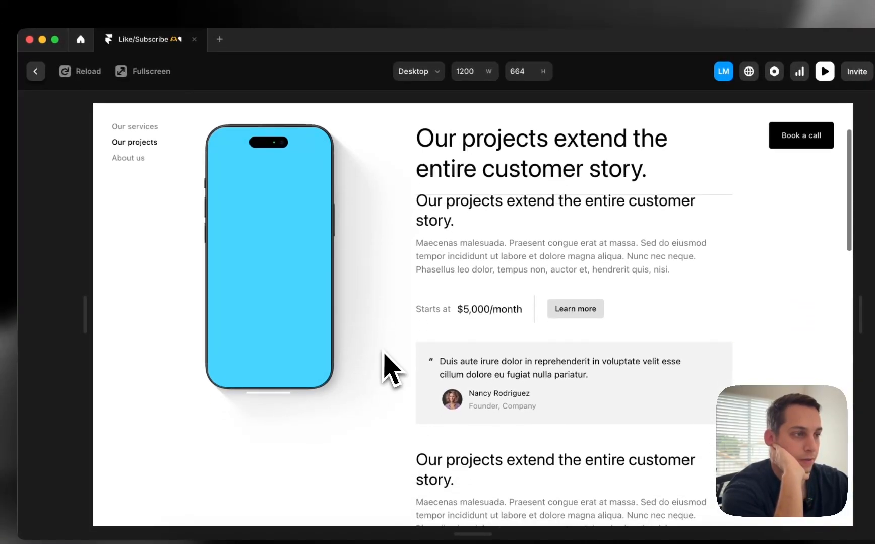
scroll(384, 353, down, 5)
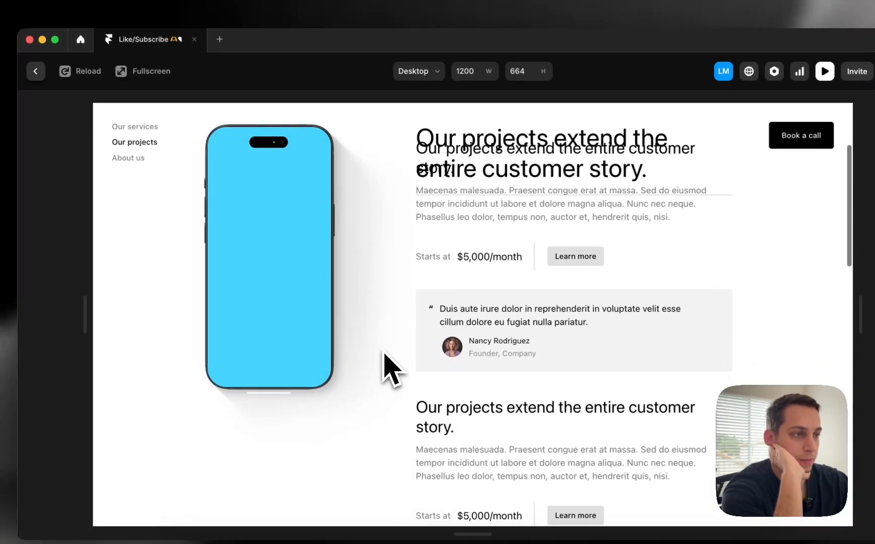
scroll(384, 353, up, 5)
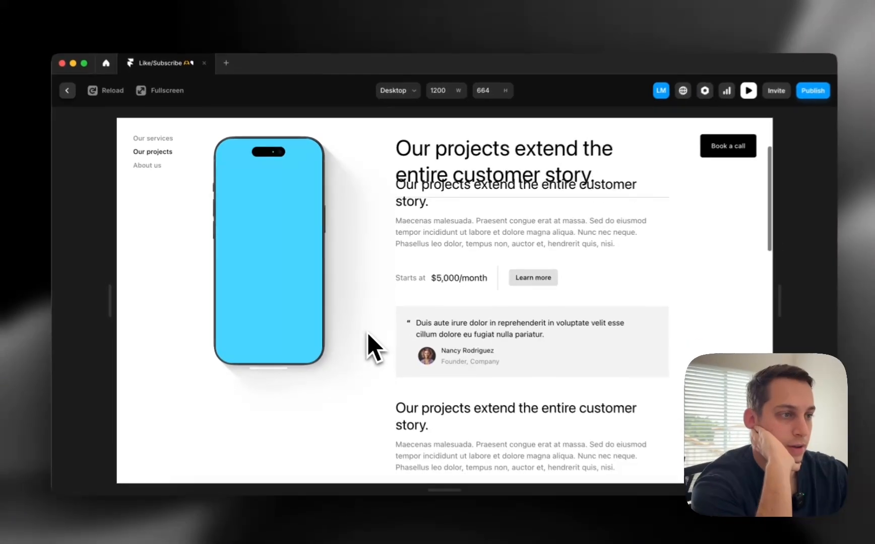
scroll(366, 332, down, 5)
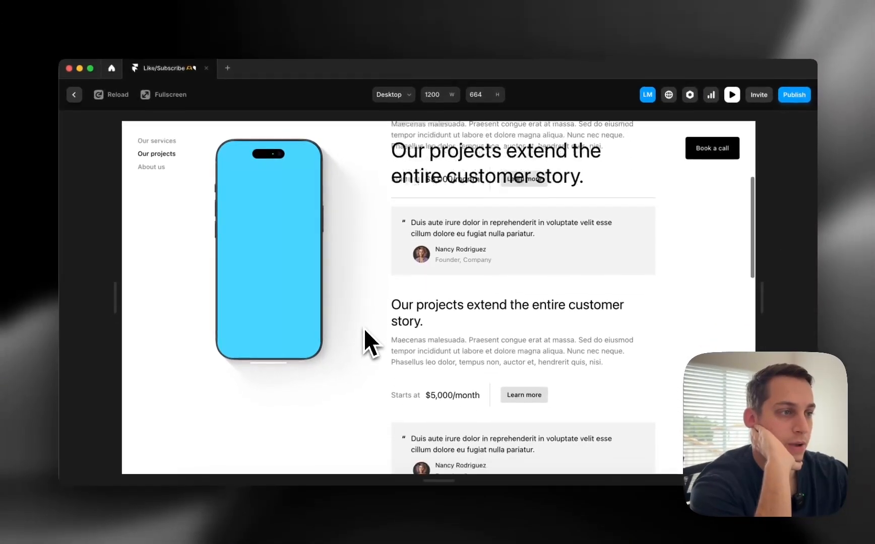
scroll(364, 328, up, 3)
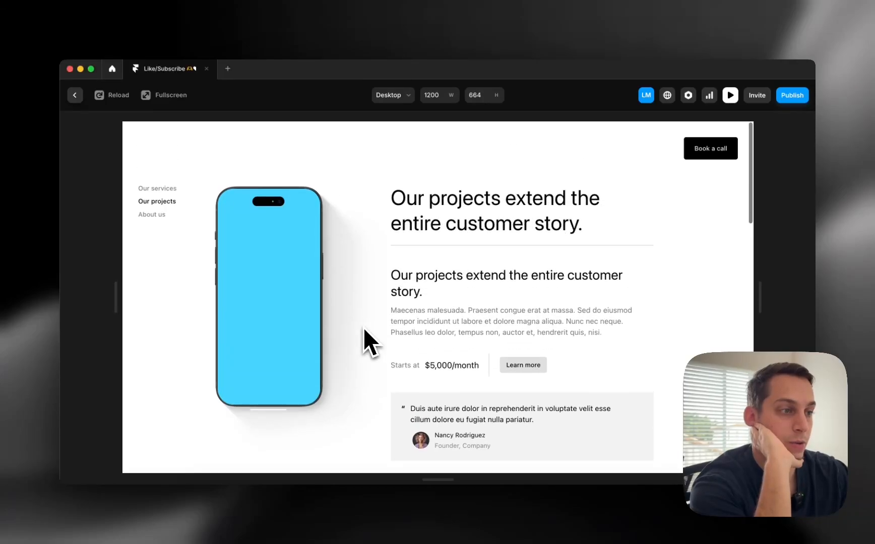
scroll(364, 327, down, 3)
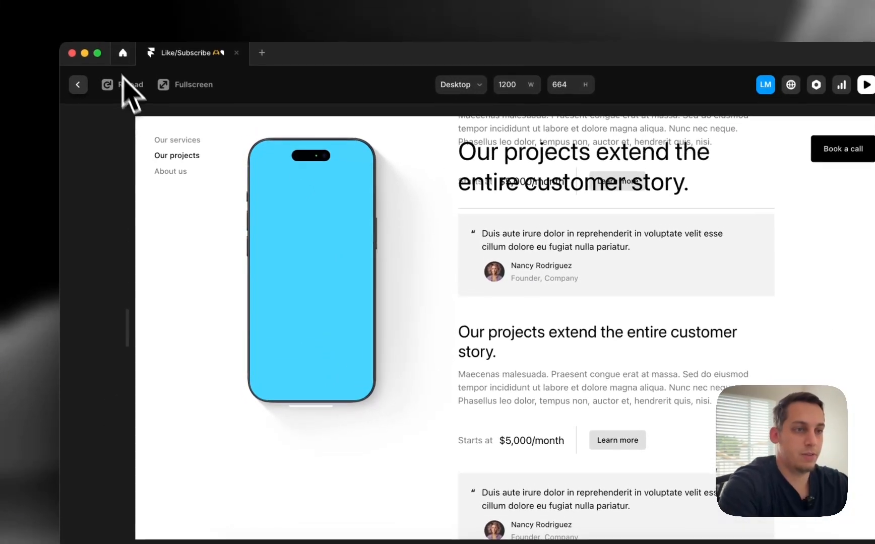
click(78, 73)
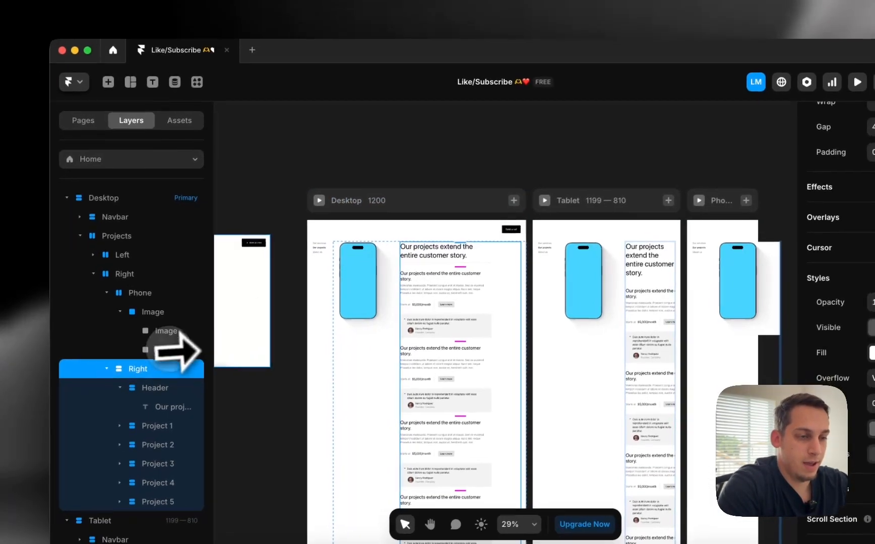
Give the Header a #FFFFFF fill and a white Realistic shadow at 85%
click(171, 399)
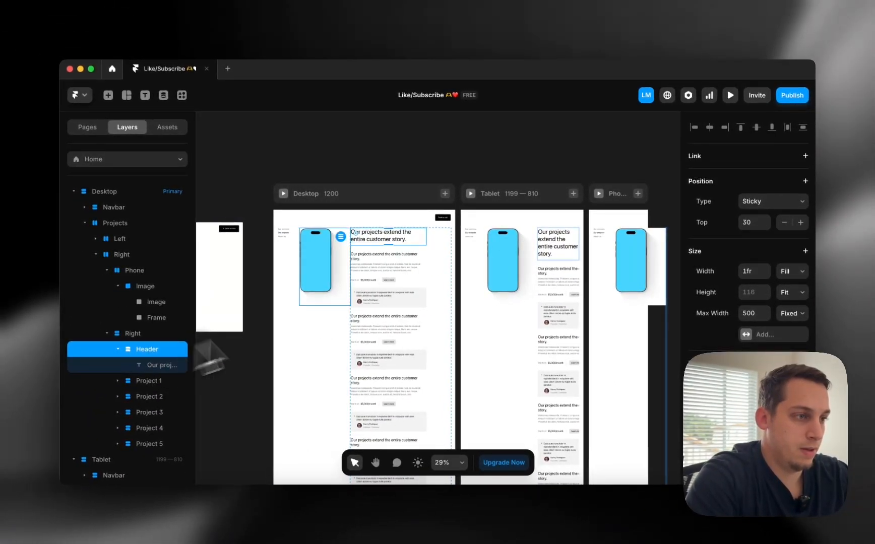
scroll(735, 330, down, 5)
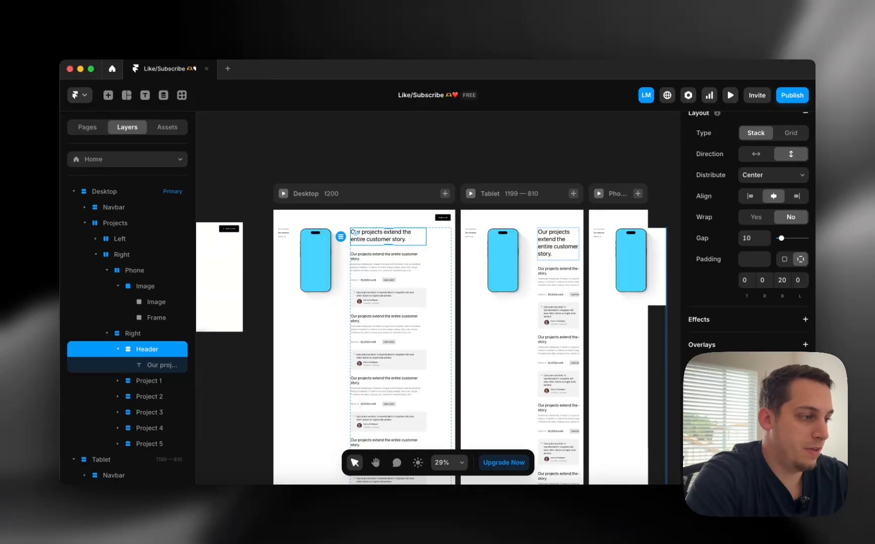
scroll(735, 331, down, 1)
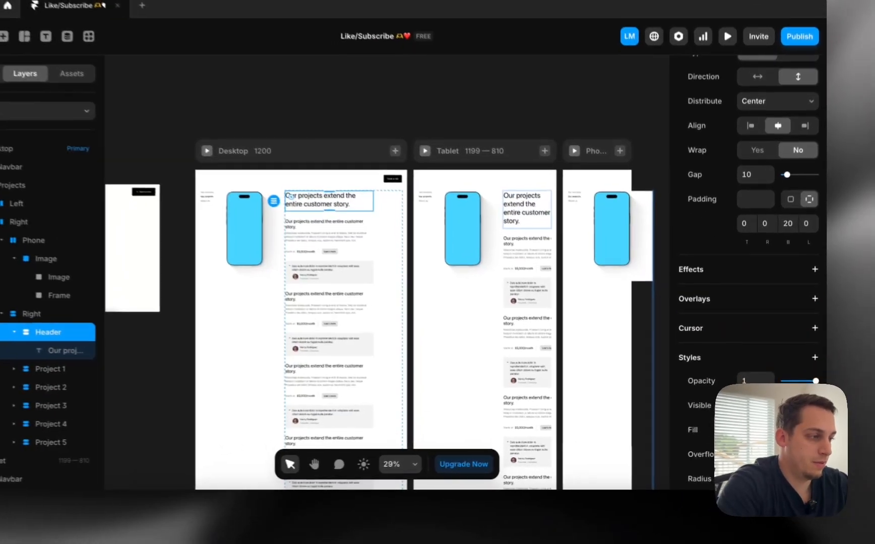
click(741, 430)
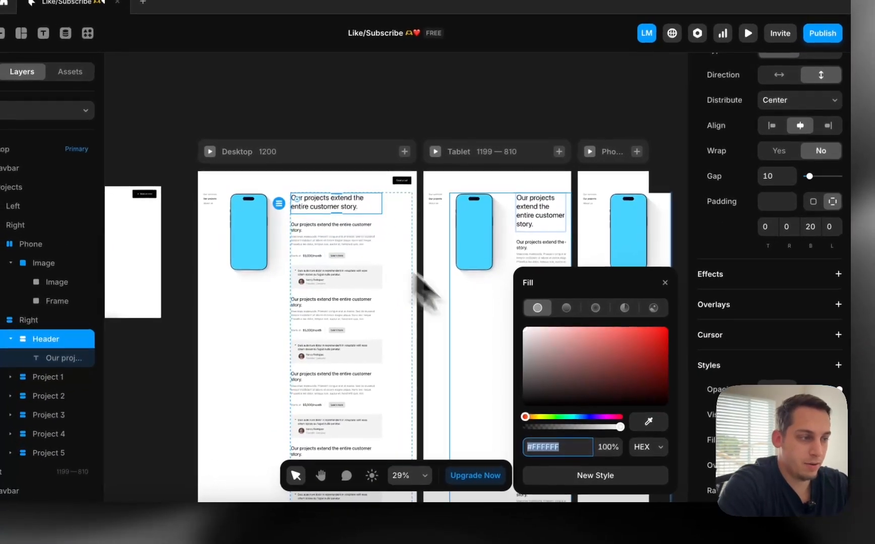
scroll(712, 397, down, 4)
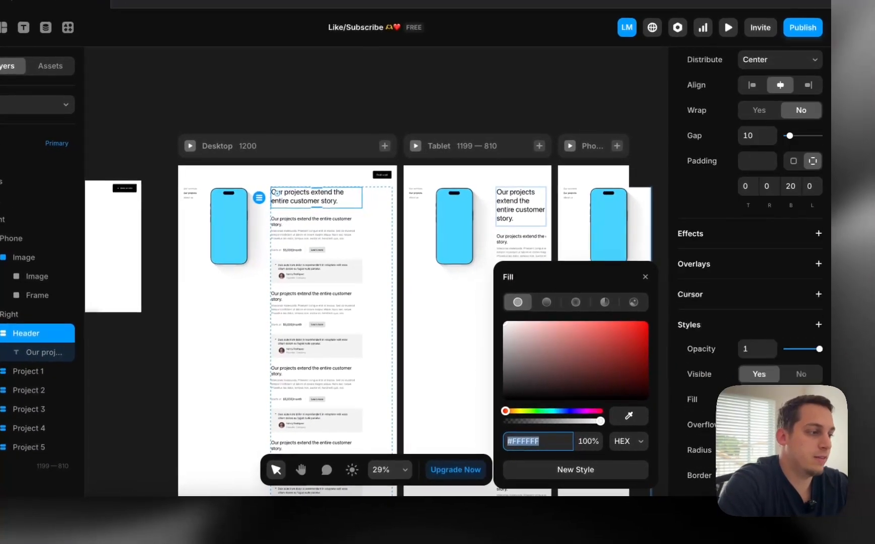
click(750, 346)
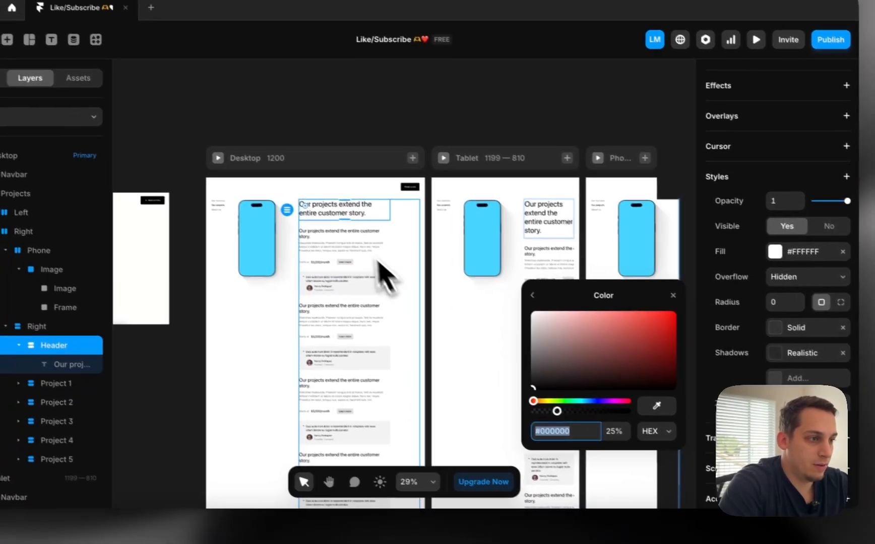
scroll(309, 226, up, 10)
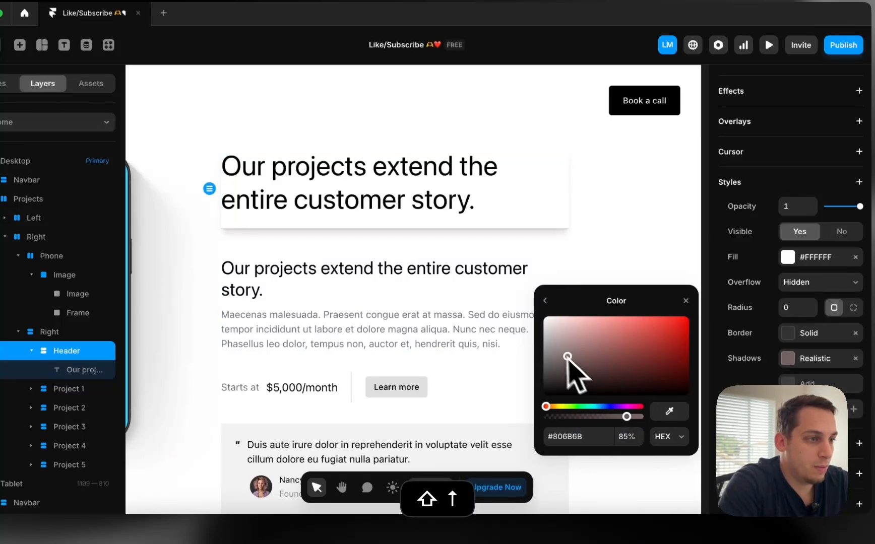
scroll(613, 226, down, 5)
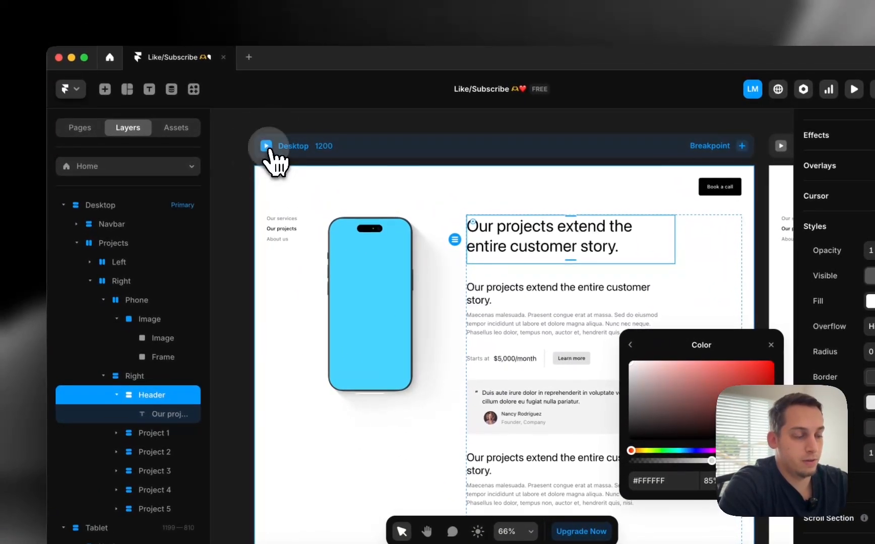
Preview the Desktop page to check that project cards scroll hidden behind the white header
click(267, 147)
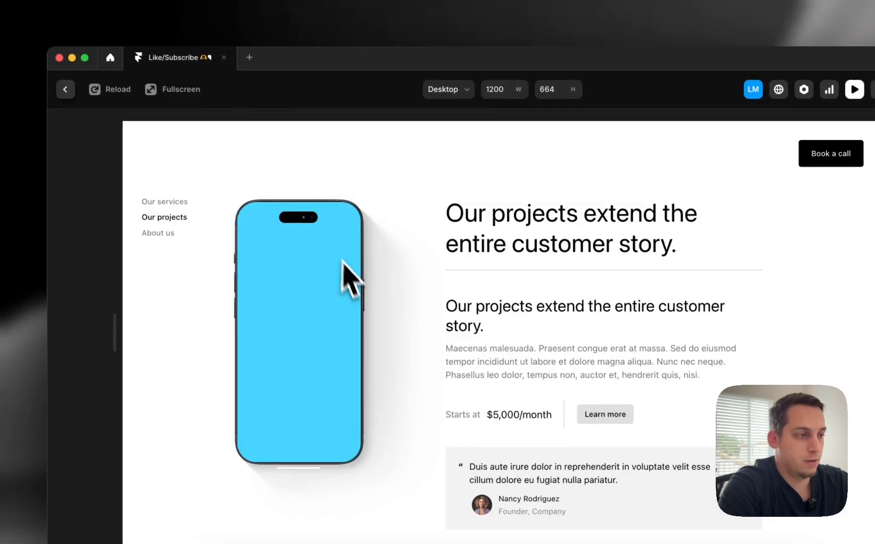
scroll(347, 282, down, 5)
scroll(353, 297, down, 5)
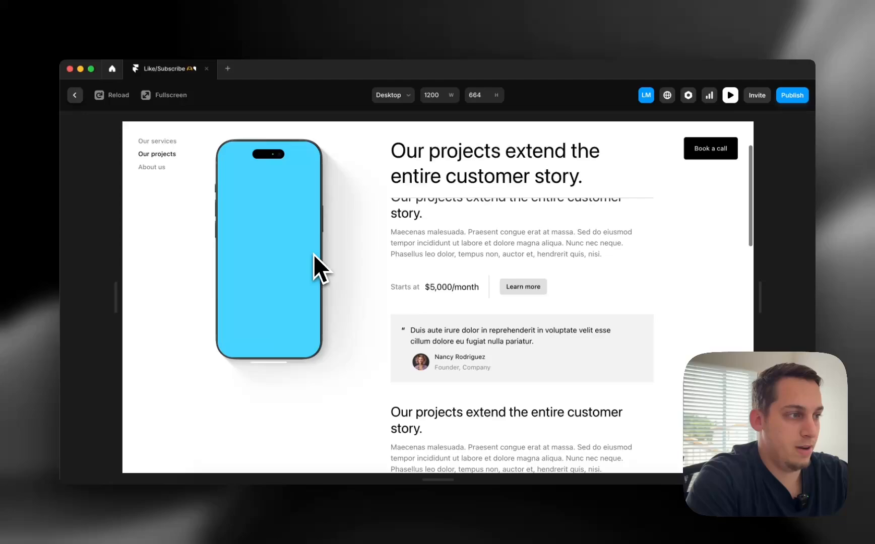
scroll(314, 254, down, 4)
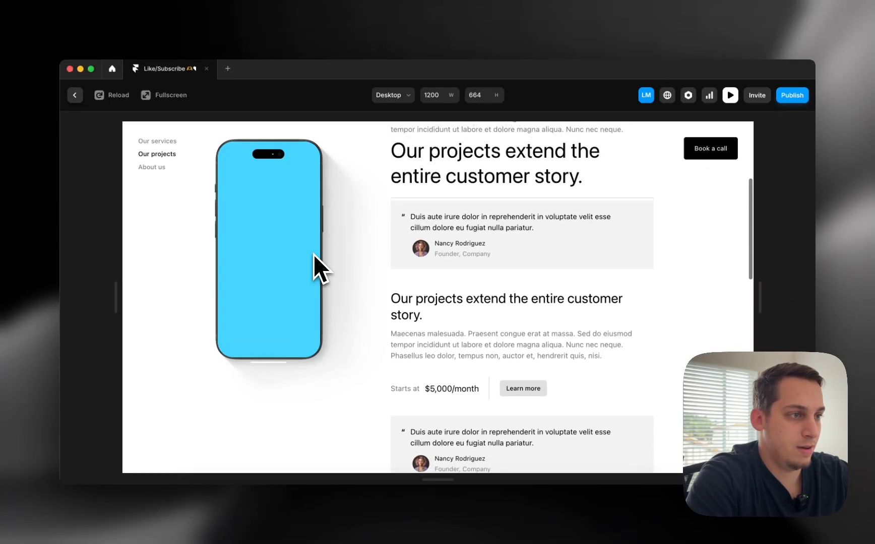
click(226, 180)
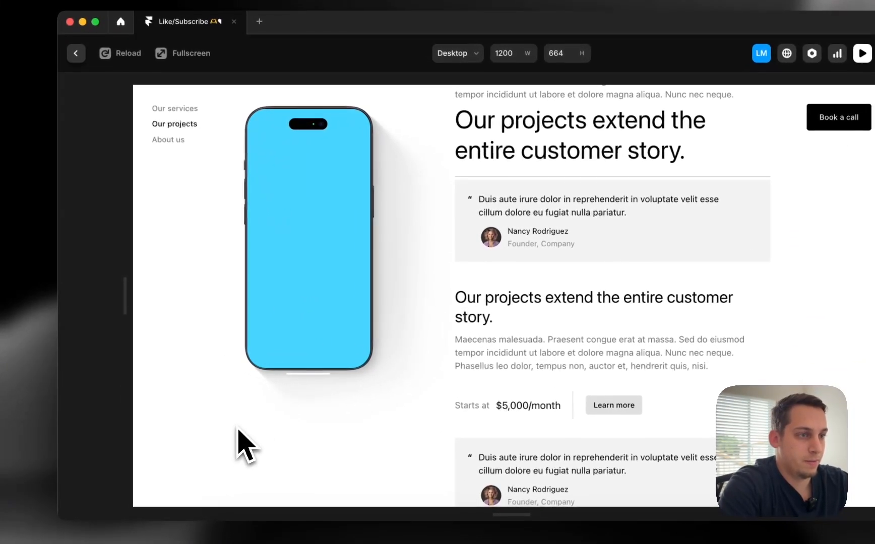
scroll(344, 336, down, 5)
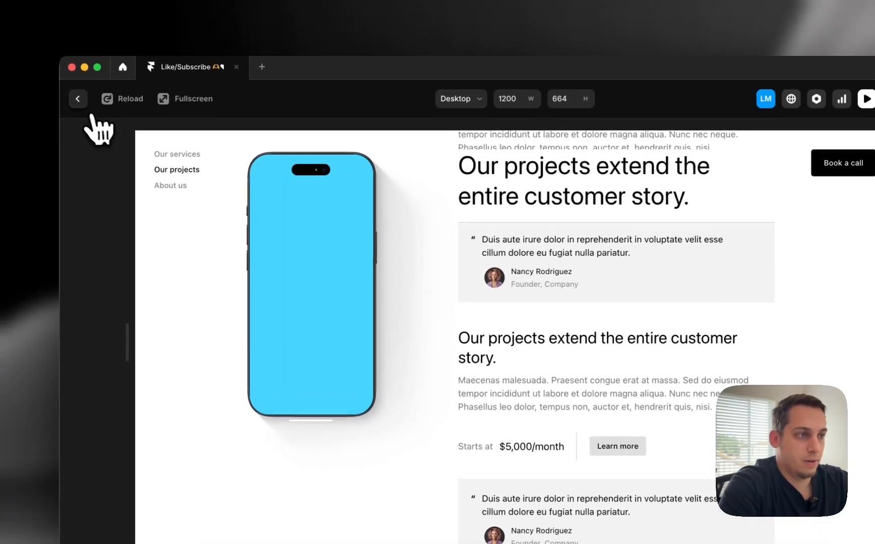
click(76, 52)
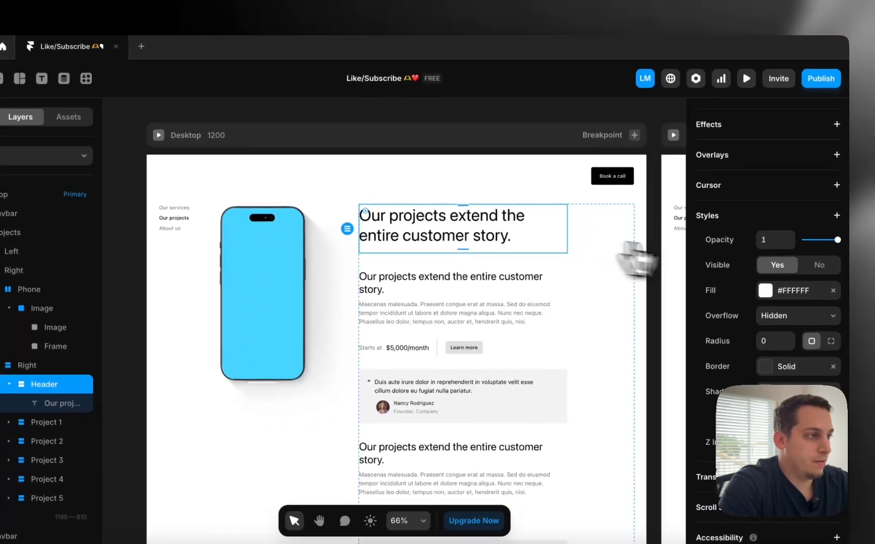
Raise the sticky Header's top padding to 30 and test it in preview
scroll(870, 255, up, 8)
click(747, 214)
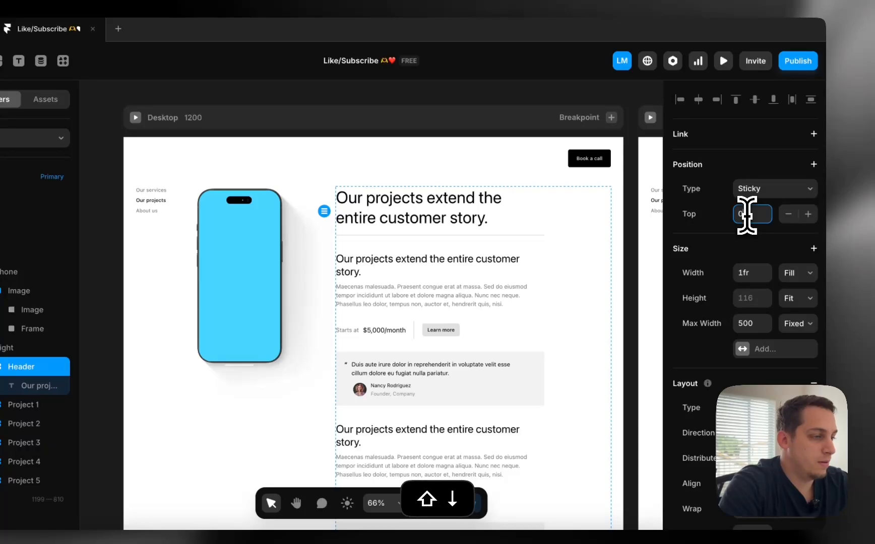
scroll(679, 339, down, 5)
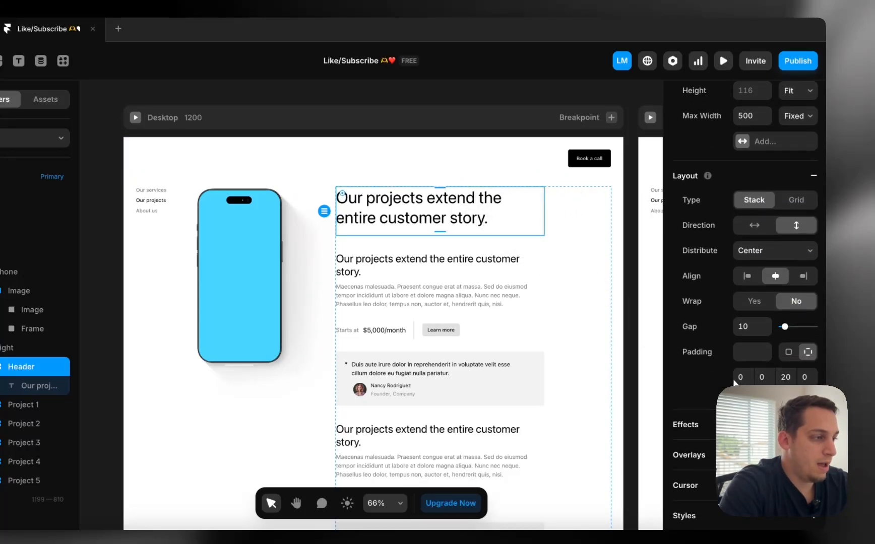
key(shift+Up)
key(shift+Up)
key(shift+Up)
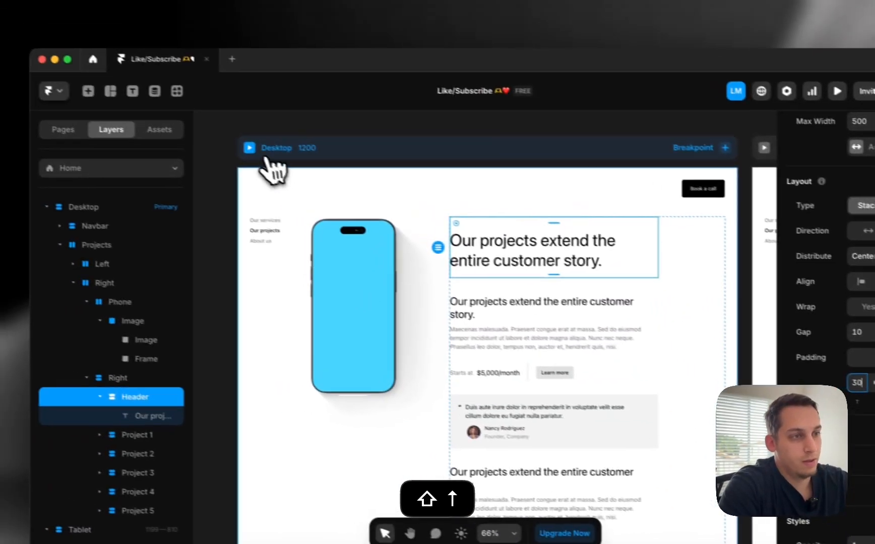
click(263, 155)
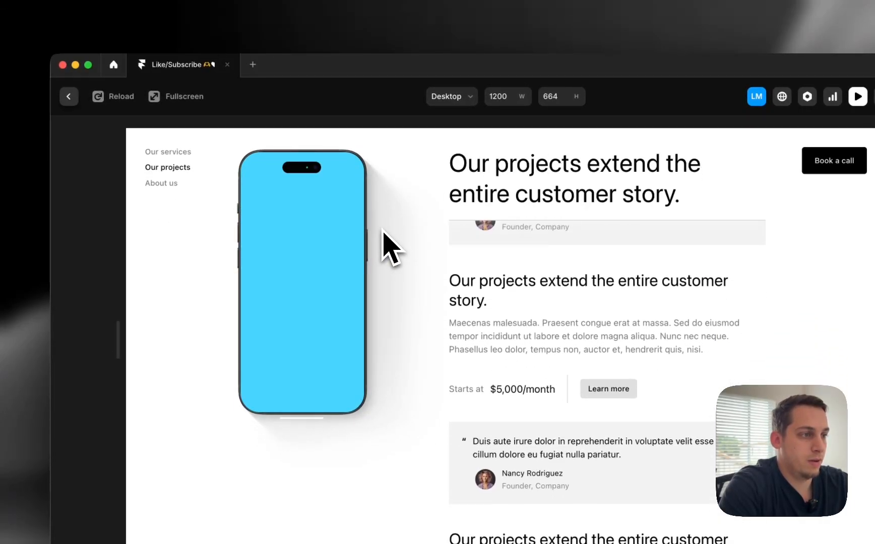
click(69, 97)
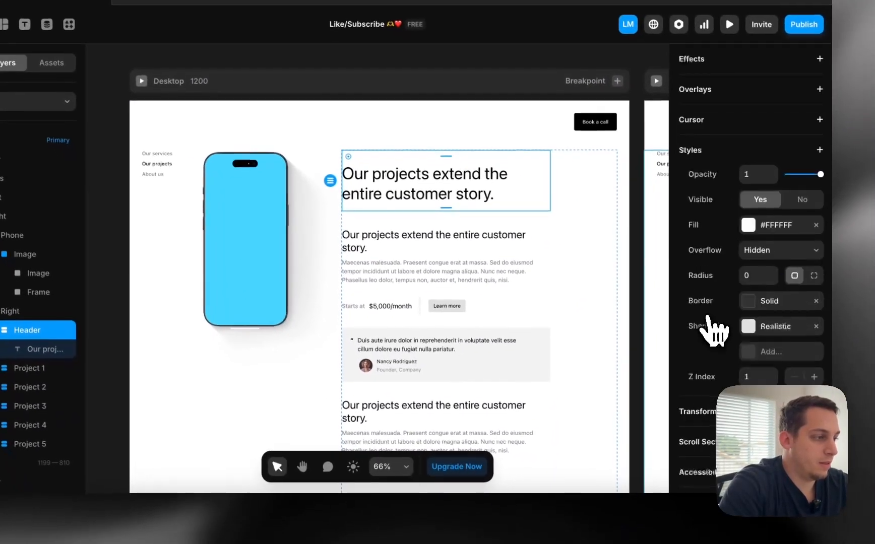
Make the Header's Realistic shadow white #FFFFFF (Y 10, diffusion 0.25) and recheck scrolling in preview
click(756, 326)
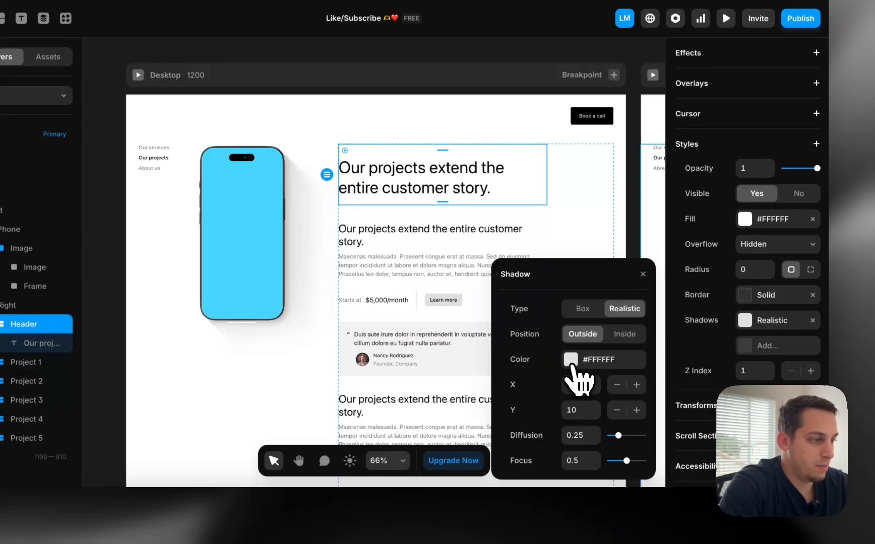
click(573, 361)
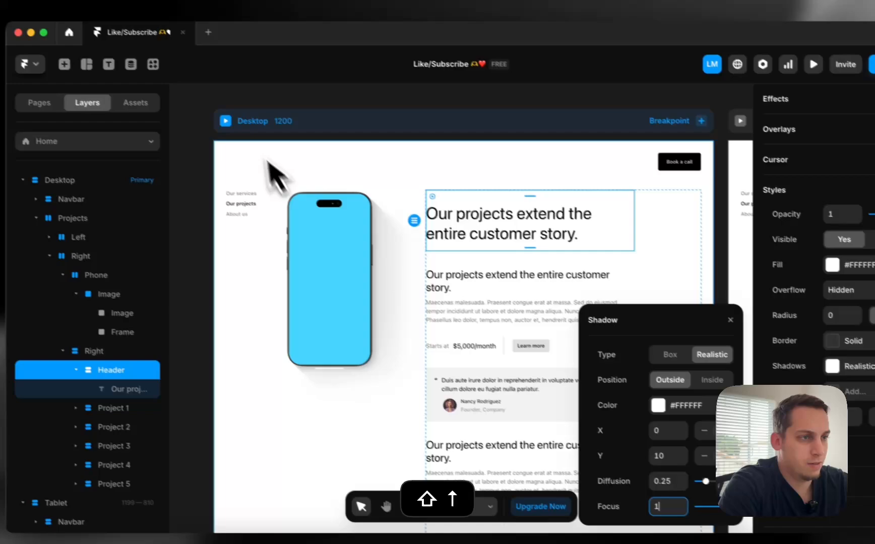
click(138, 75)
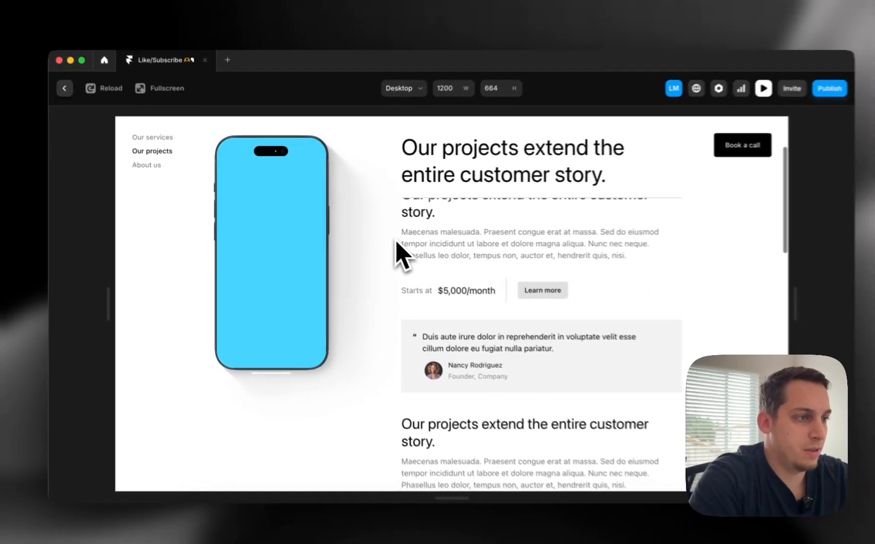
scroll(396, 241, down, 5)
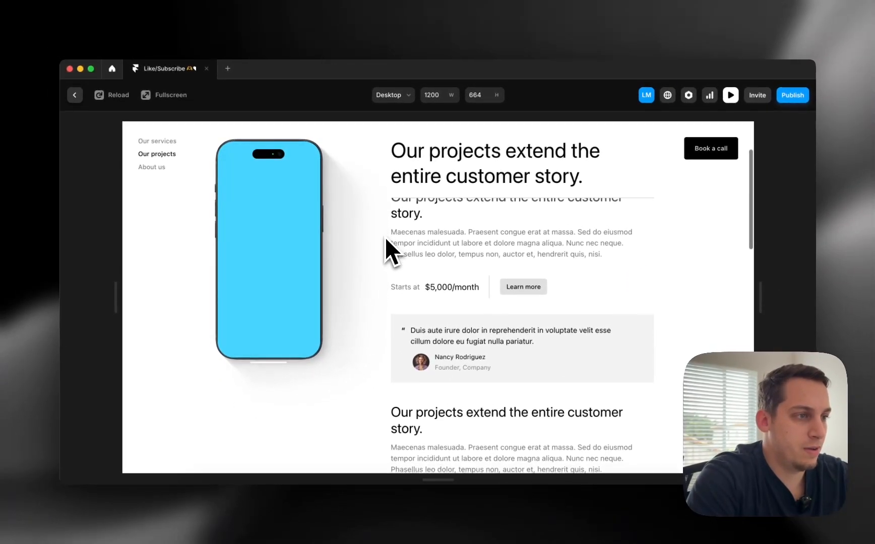
scroll(385, 237, down, 5)
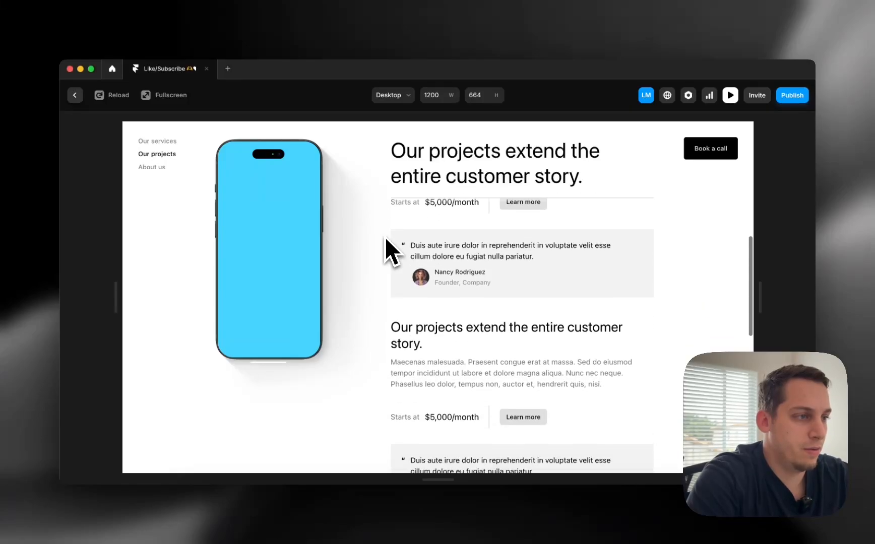
scroll(386, 237, down, 3)
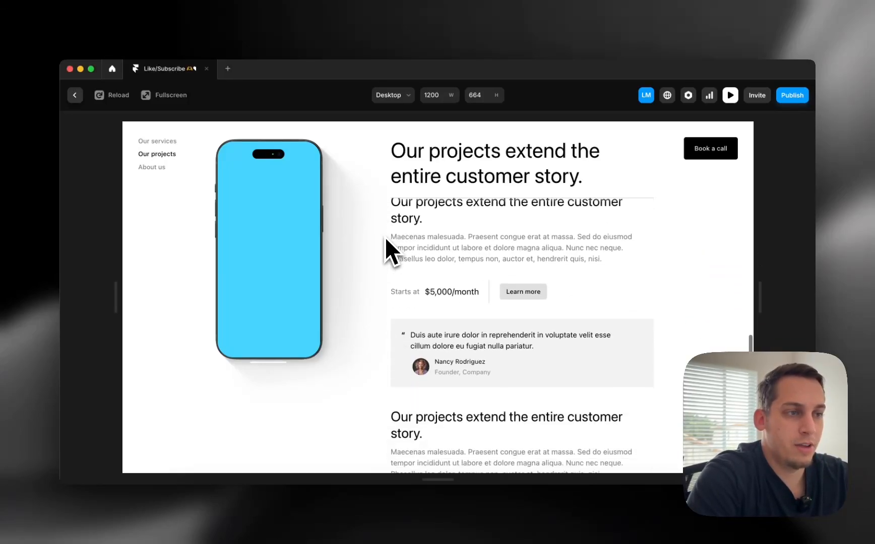
scroll(366, 237, down, 3)
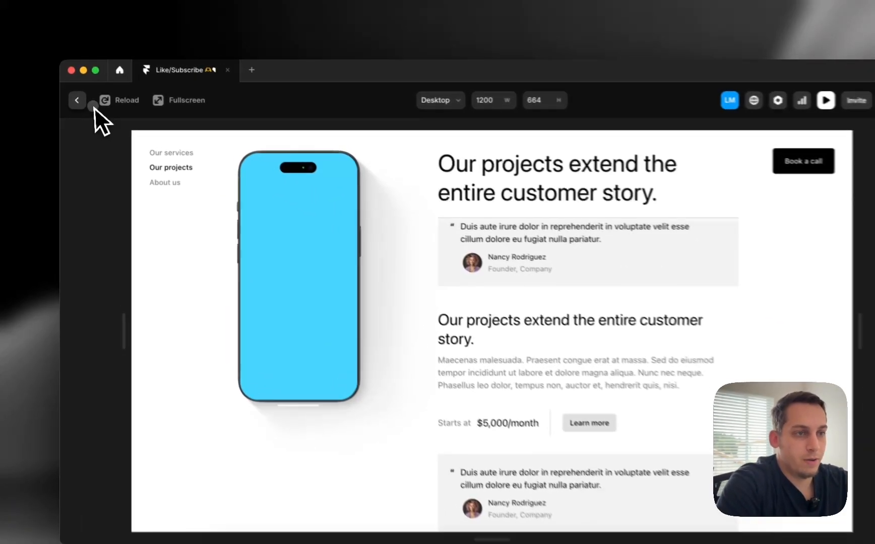
click(81, 99)
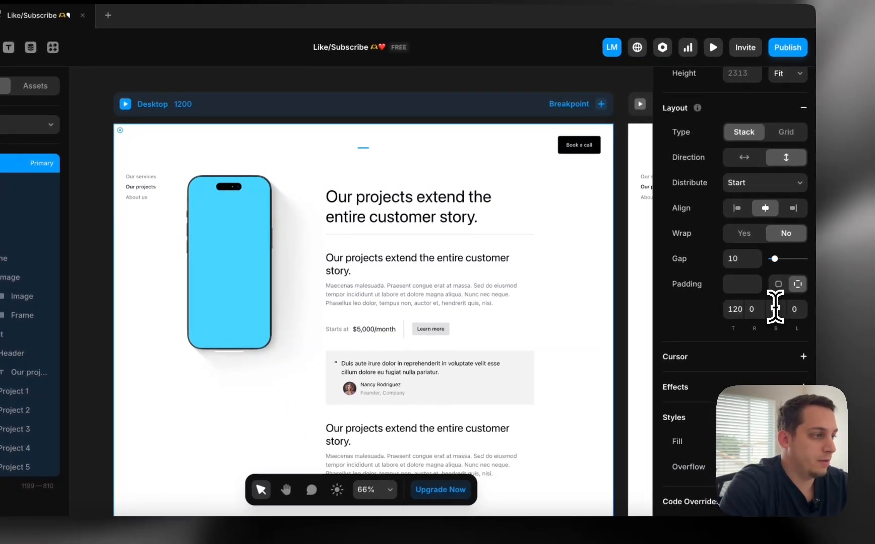
Set the Desktop page's bottom padding to 120 and make the Project 1 card scroll section 1
click(776, 309)
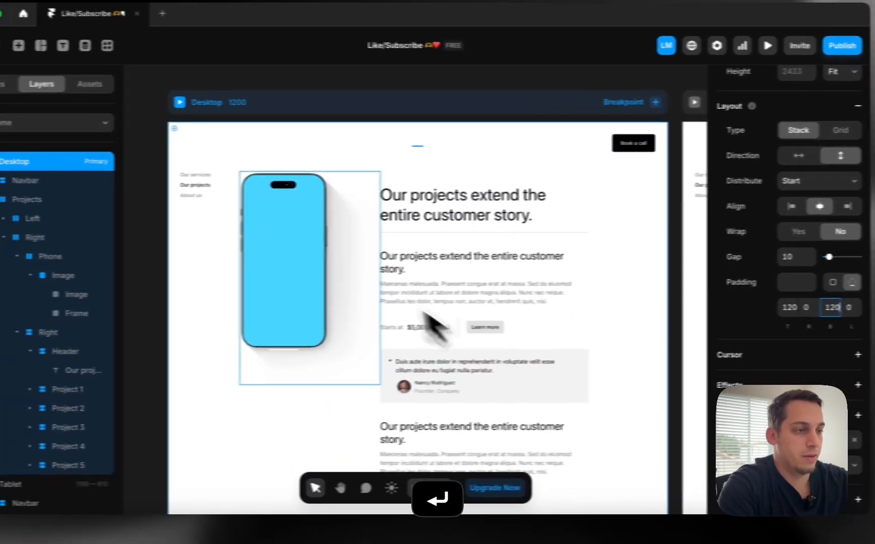
click(226, 268)
click(204, 254)
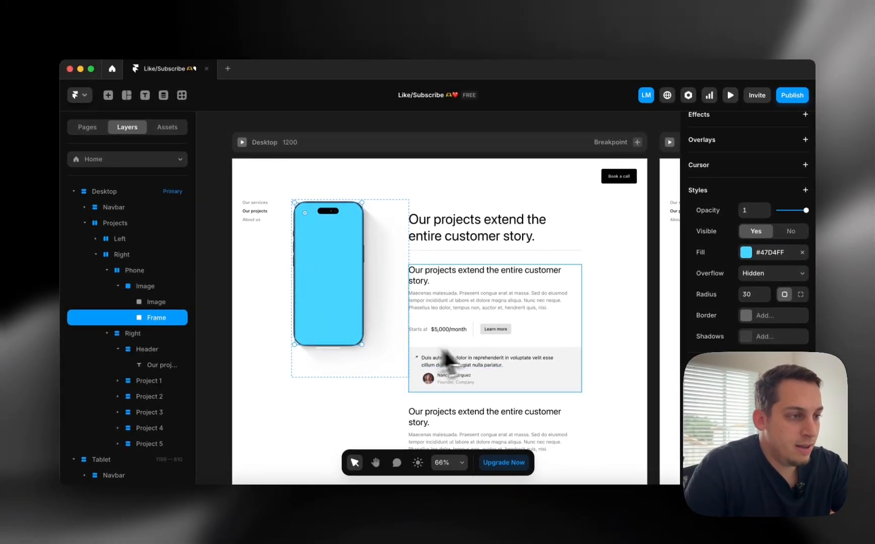
click(565, 328)
click(575, 320)
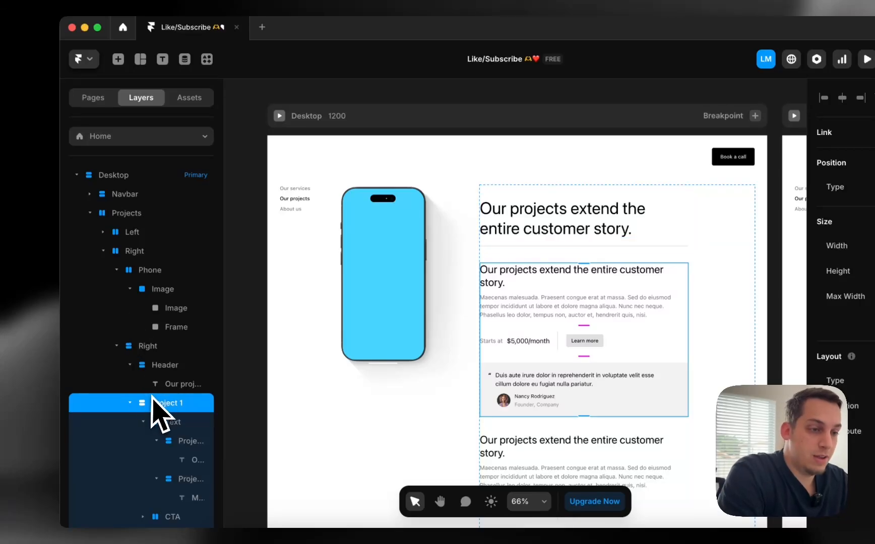
Make Project 2 through Project 5 numbered scroll sections as well
click(130, 404)
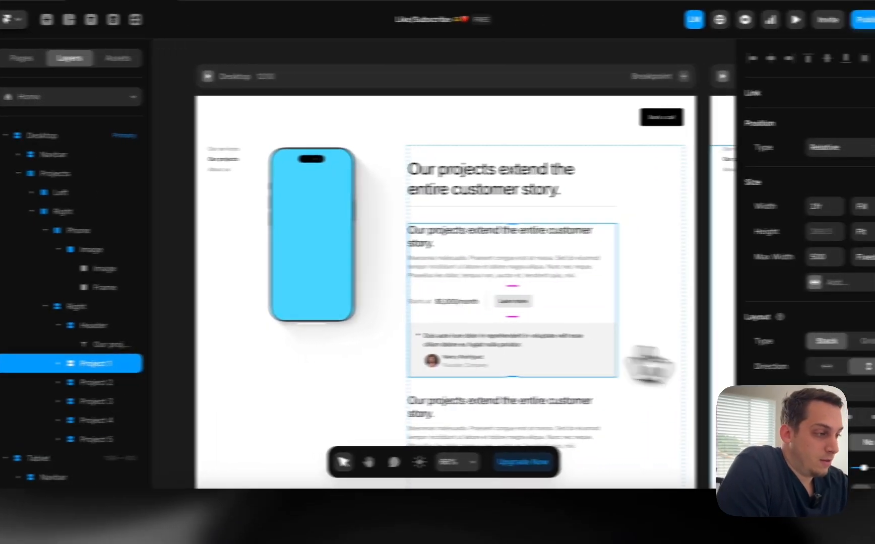
scroll(806, 302, down, 10)
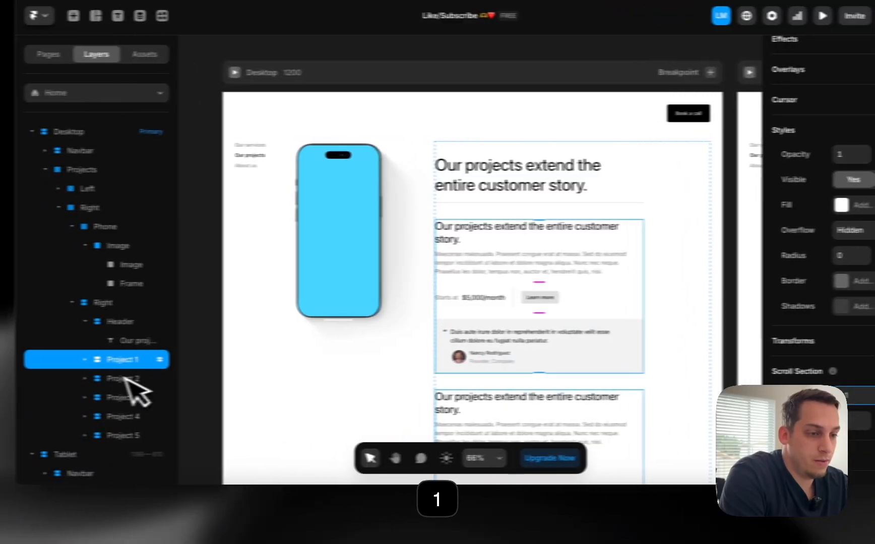
click(15, 379)
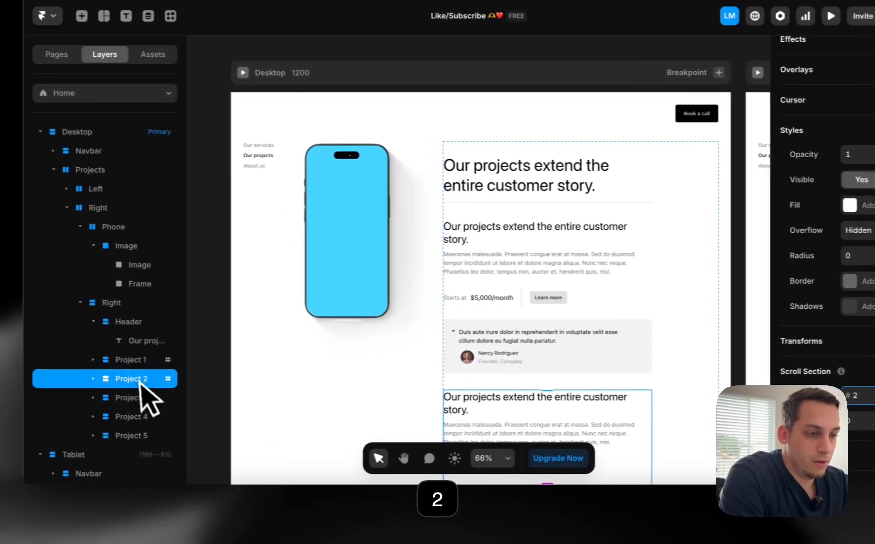
click(15, 397)
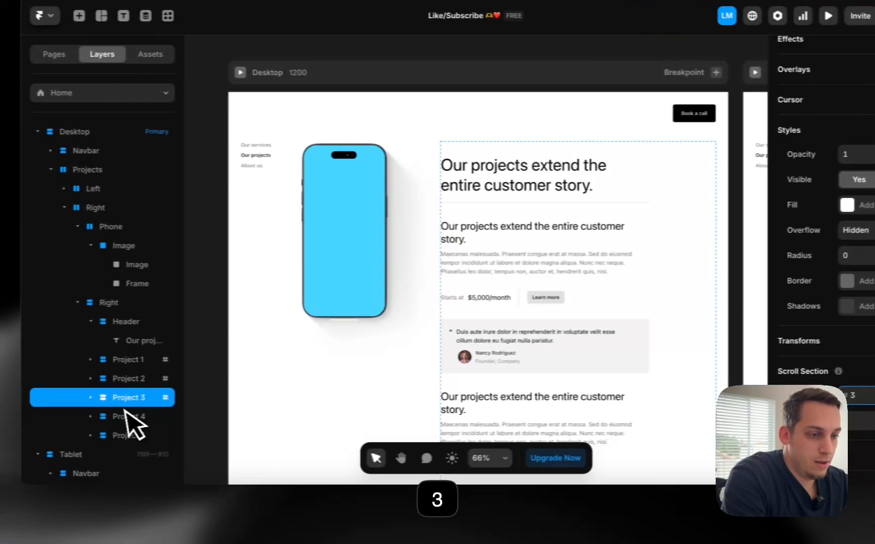
click(15, 417)
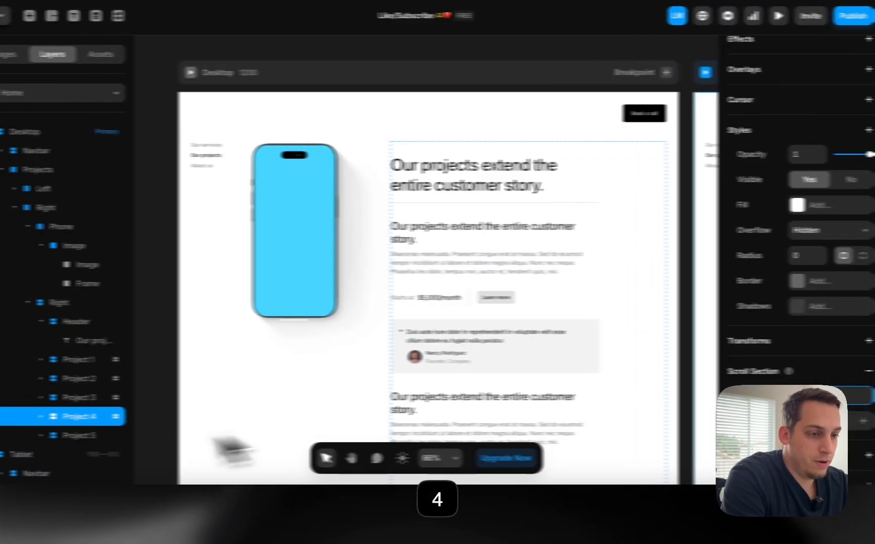
click(15, 436)
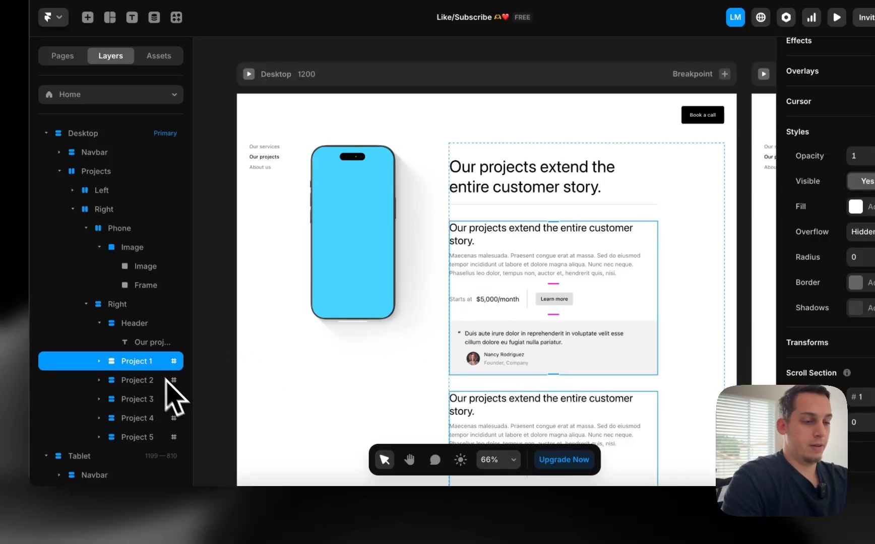
In Chrome, scroll darkroomagency.com's Creative Services section to study how the phone mockup changes per section
click(267, 501)
scroll(414, 253, up, 1)
scroll(414, 254, down, 1)
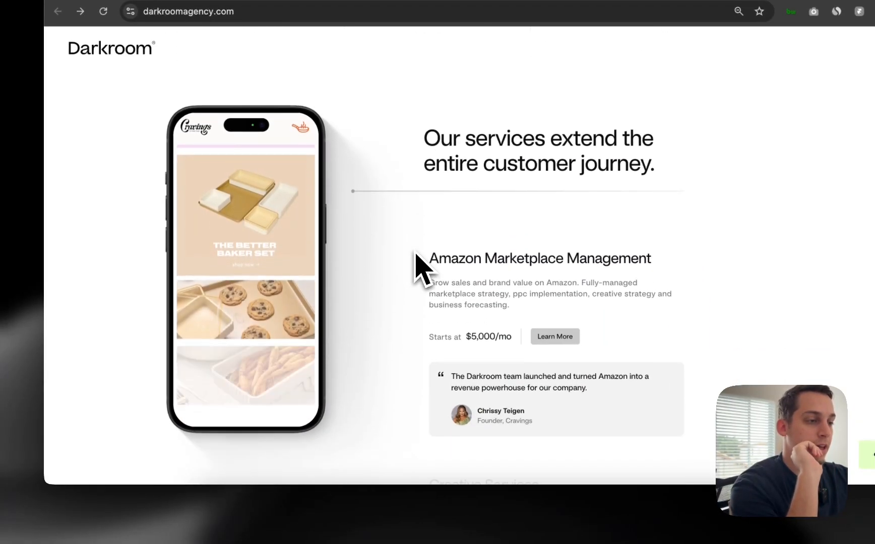
scroll(415, 253, up, 1)
scroll(414, 253, down, 4)
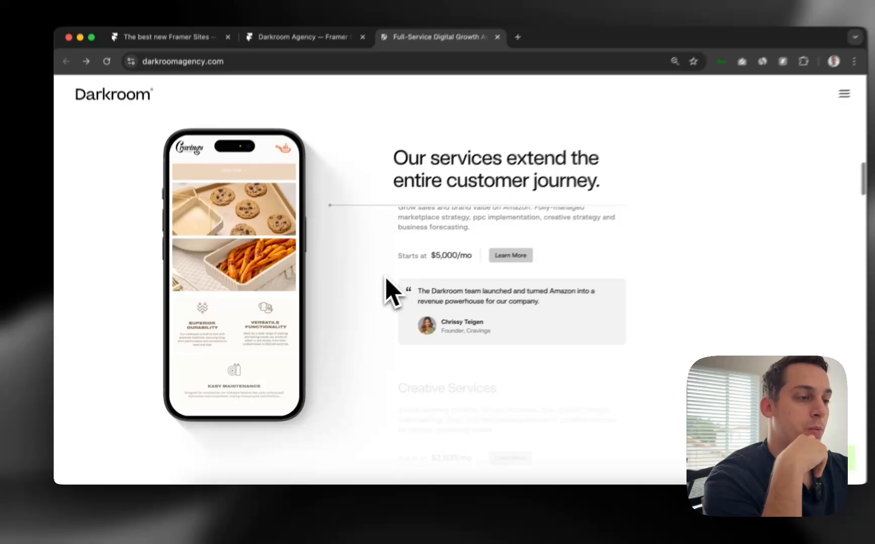
scroll(386, 278, down, 3)
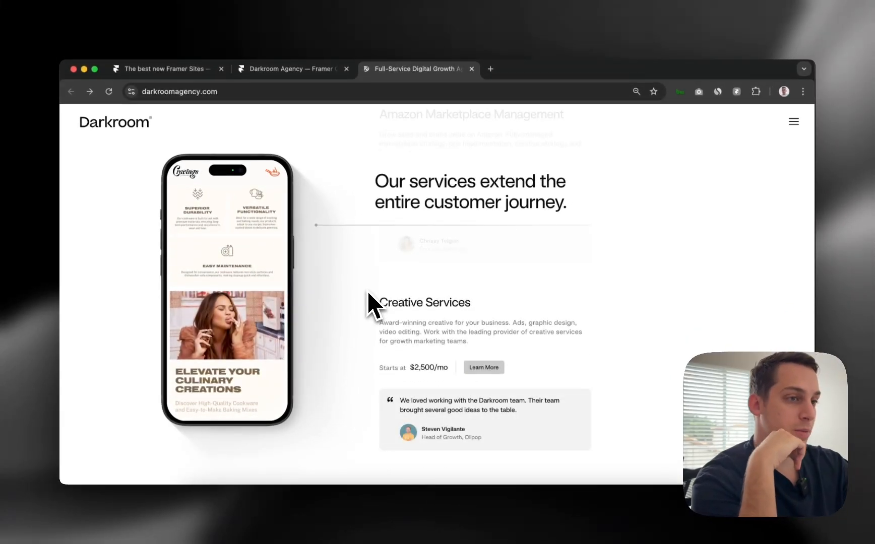
scroll(367, 290, down, 2)
scroll(367, 290, up, 2)
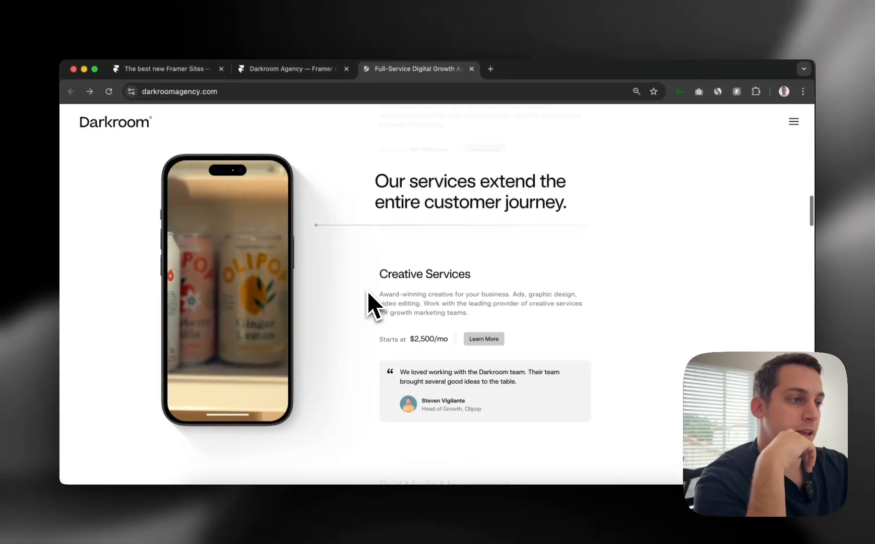
scroll(367, 290, down, 2)
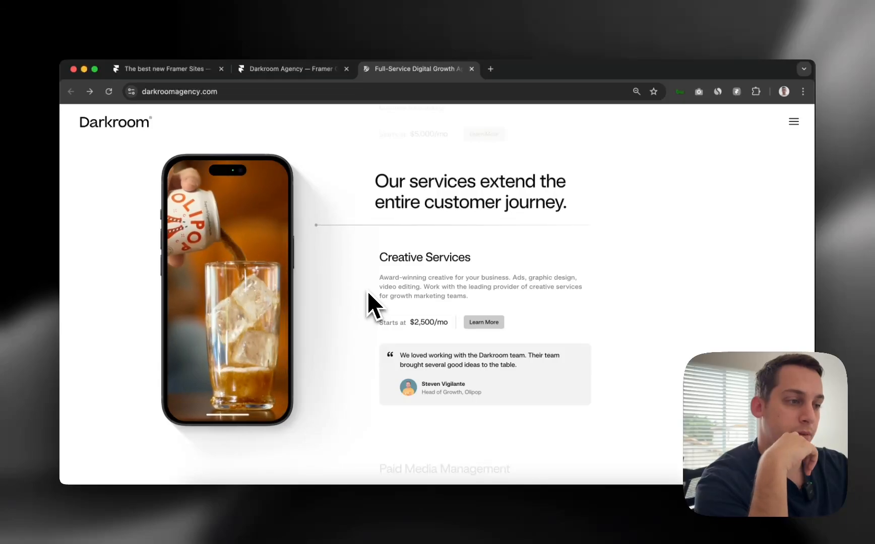
scroll(367, 290, up, 3)
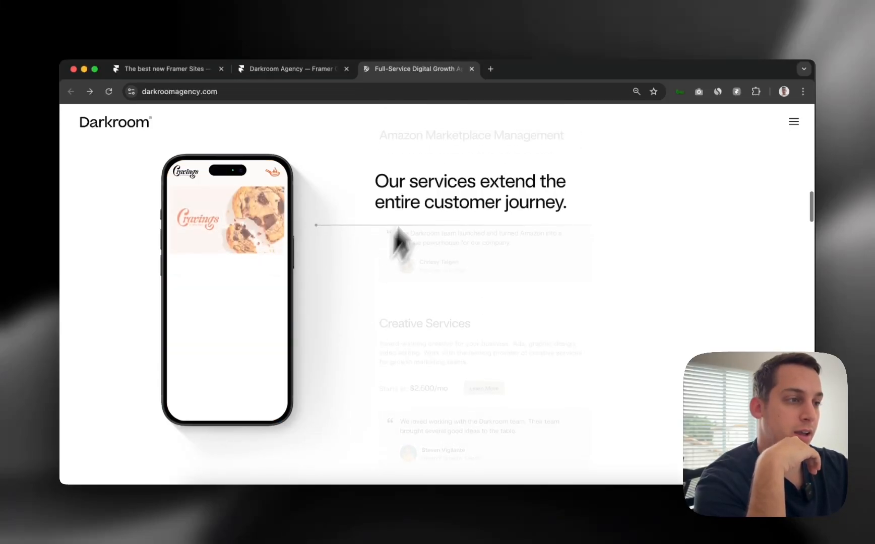
scroll(415, 270, down, 4)
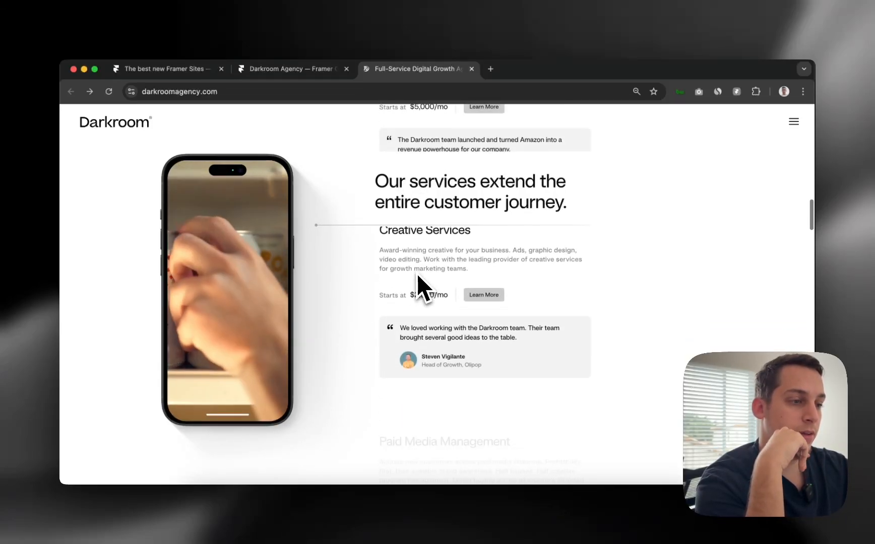
Back in Framer, add a Scroll Transform to Project 1 triggered when Section #1 is in view
click(468, 520)
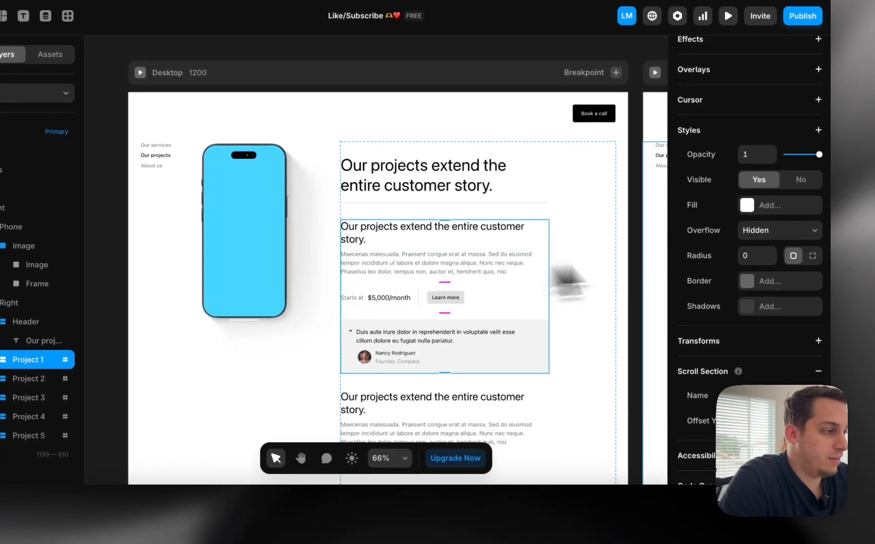
scroll(735, 258, down, 2)
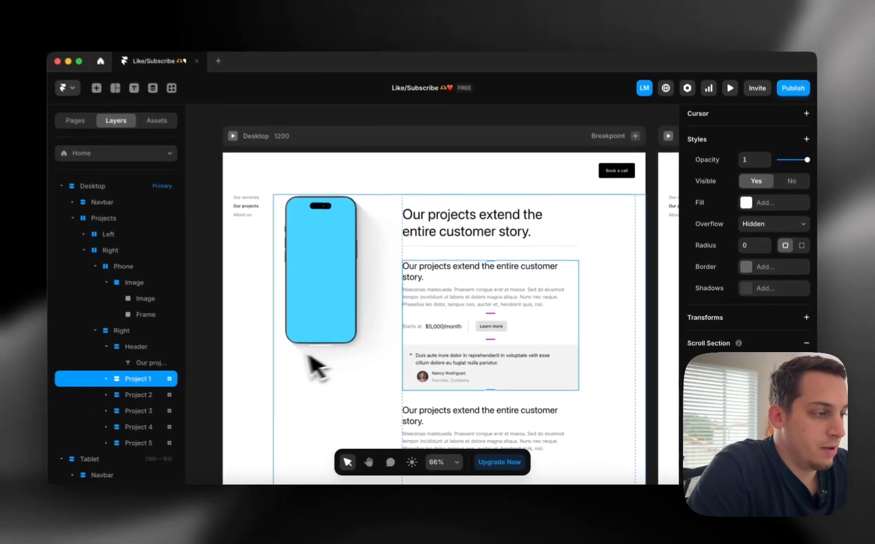
scroll(736, 280, up, 2)
scroll(736, 262, up, 3)
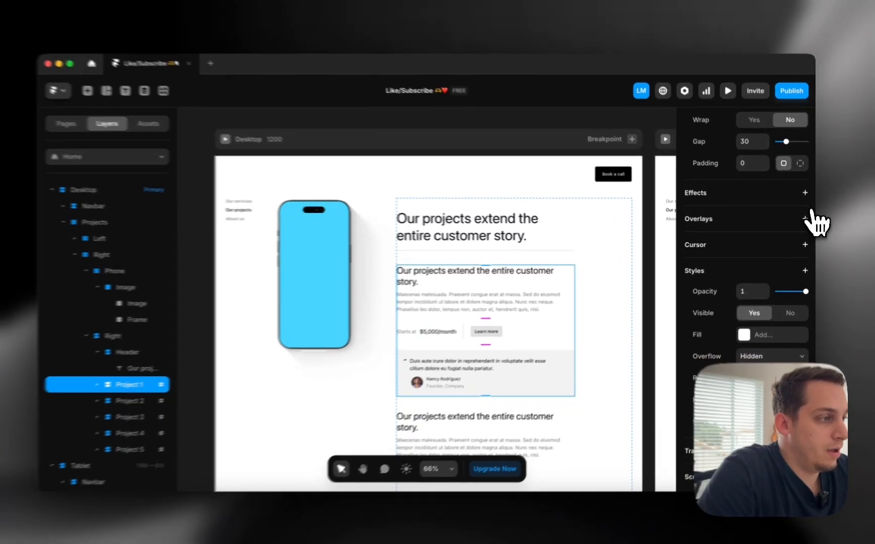
click(804, 194)
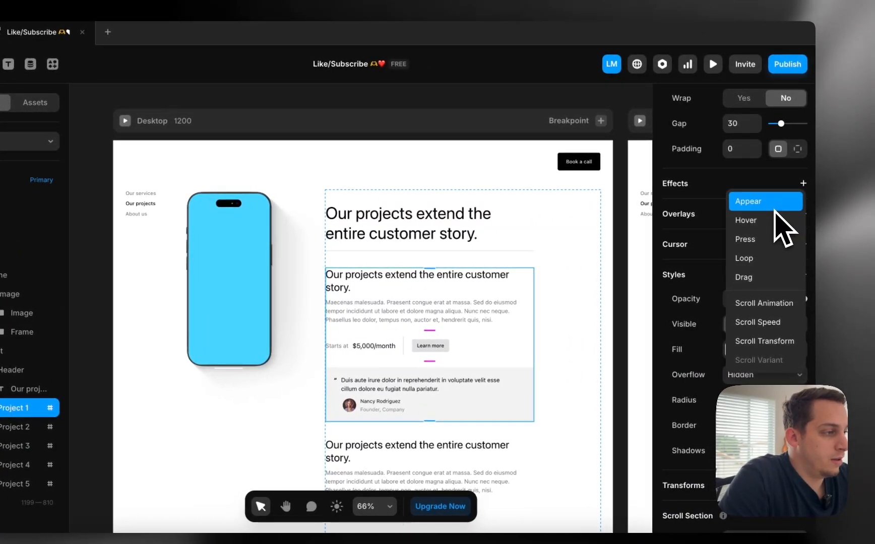
click(757, 342)
click(589, 244)
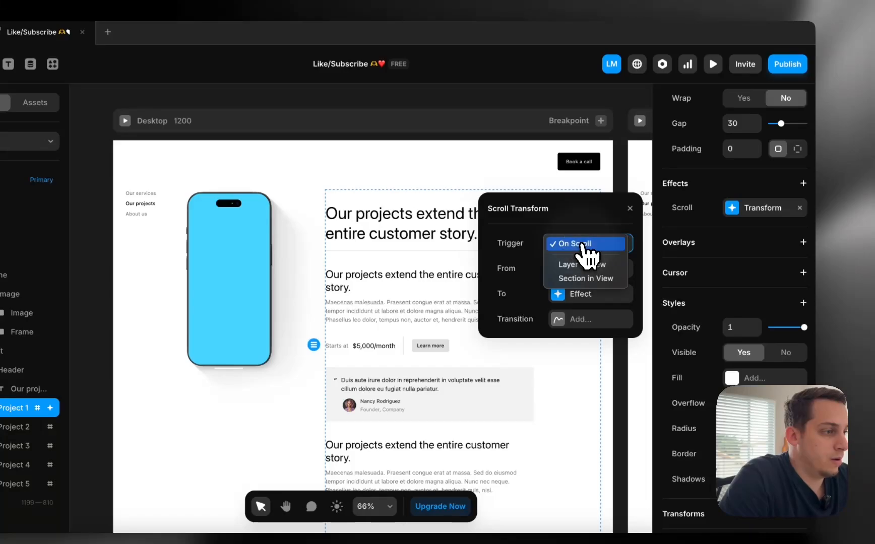
click(587, 280)
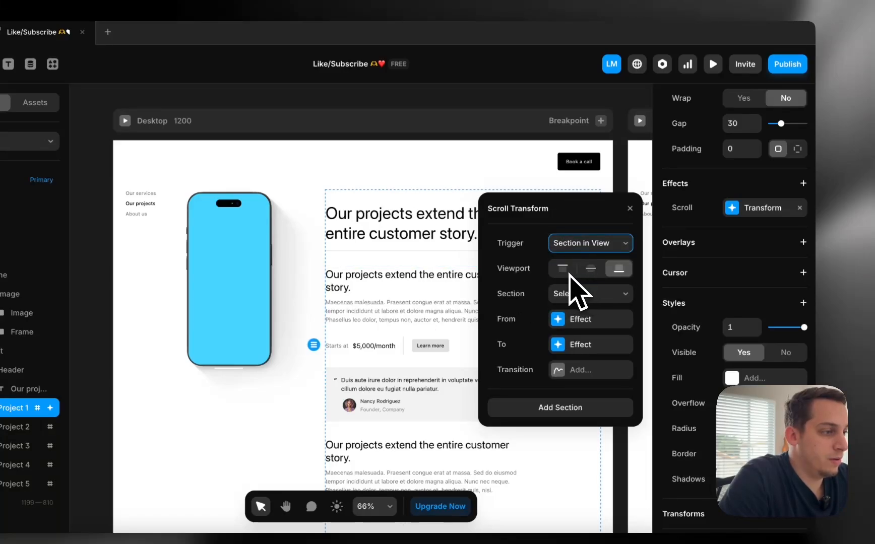
click(591, 297)
click(584, 308)
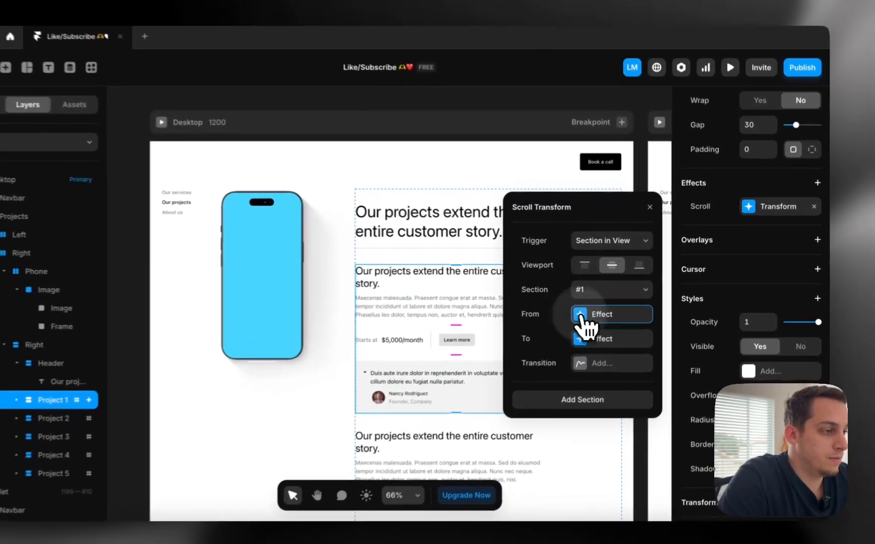
Set the transform's starting opacity to 0.2
click(604, 307)
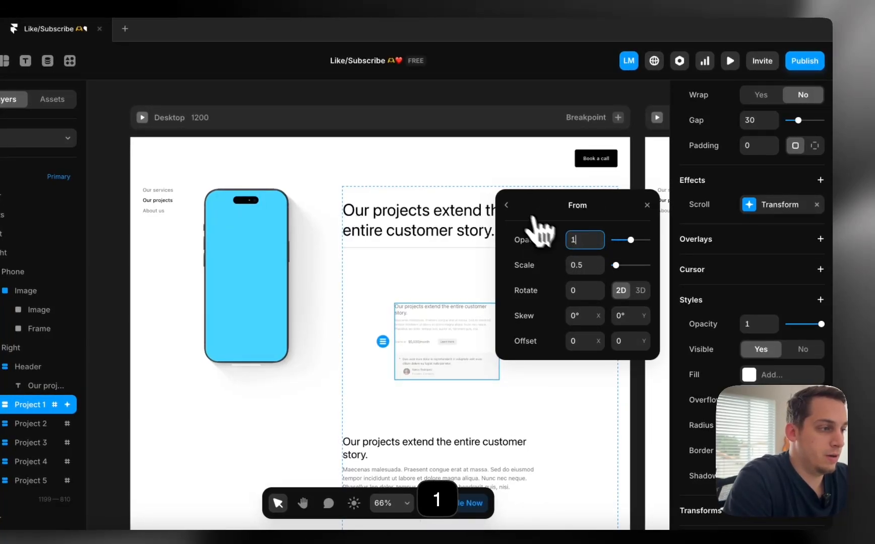
click(506, 205)
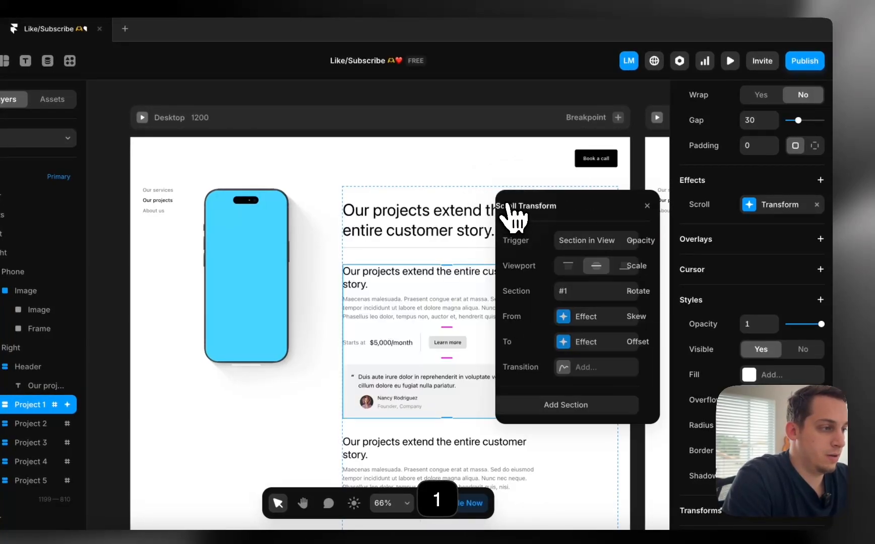
click(587, 343)
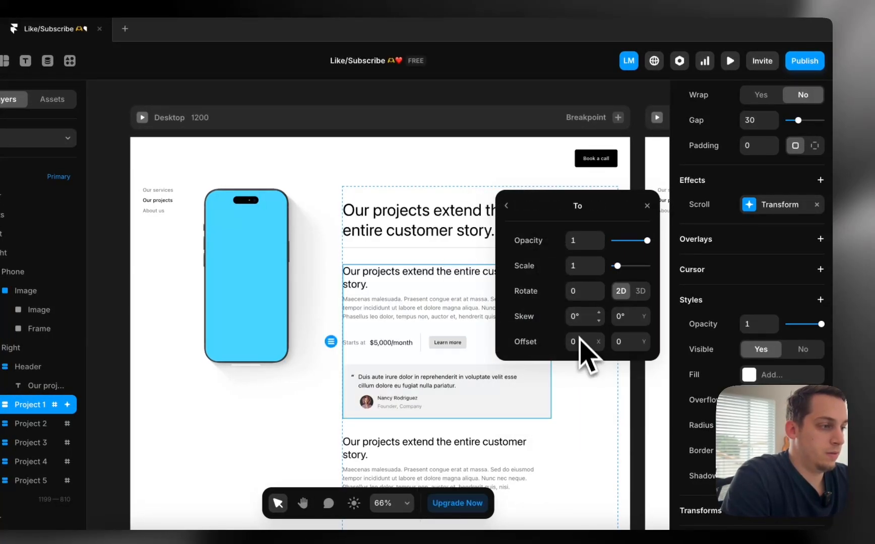
click(506, 206)
click(579, 317)
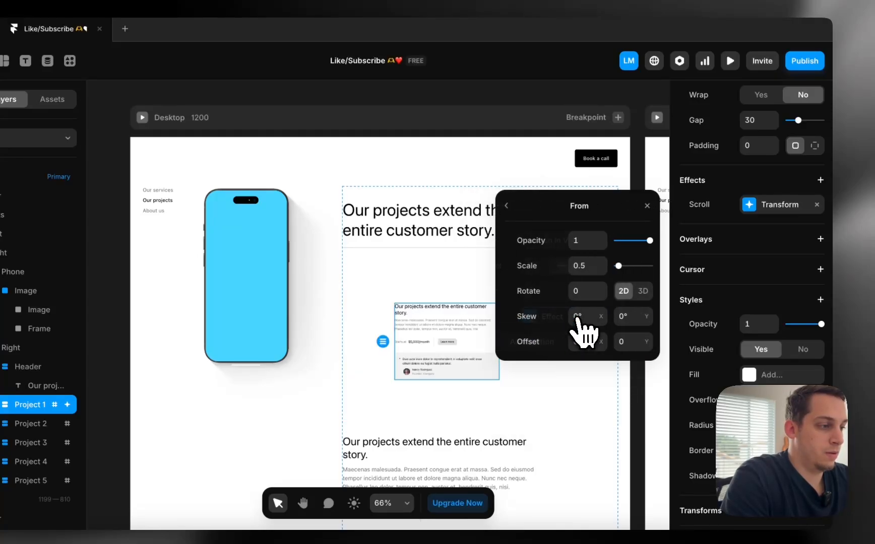
double_click(582, 242)
text(0)
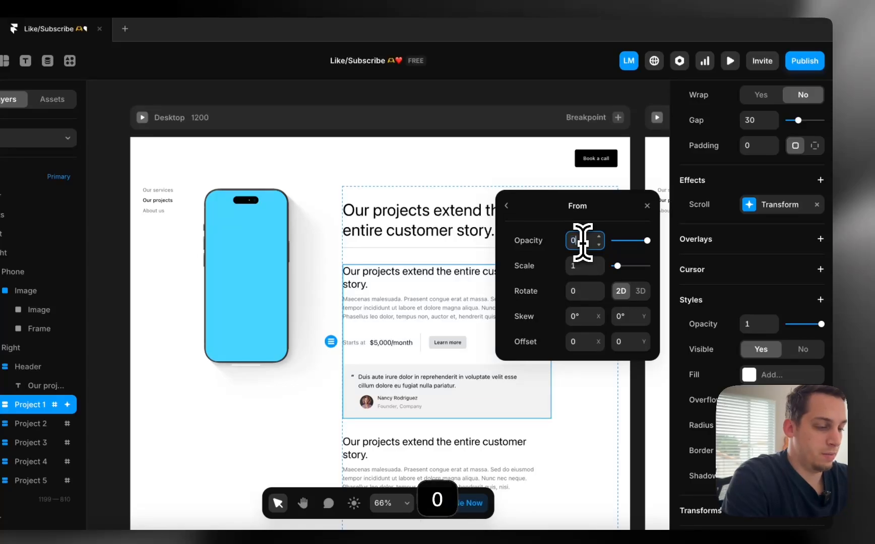
text(.5)
key(Return)
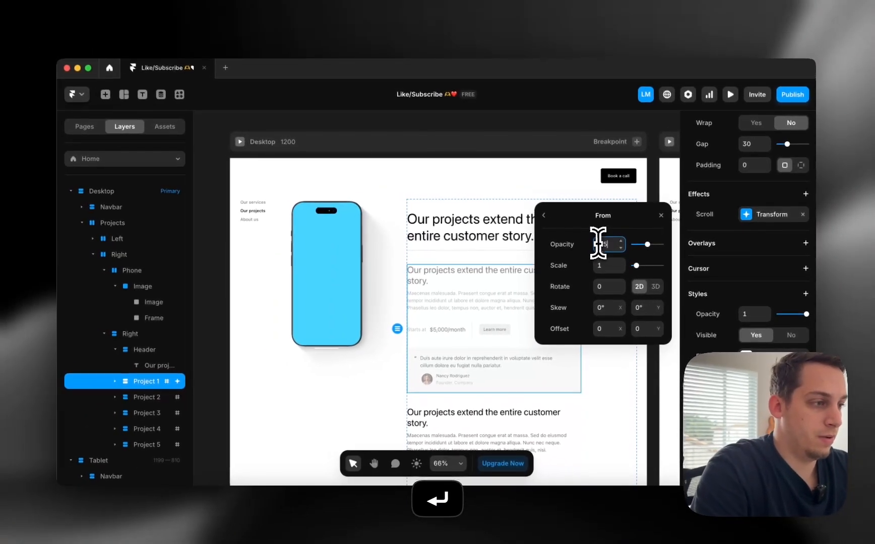
key(BackSpace)
key(Return)
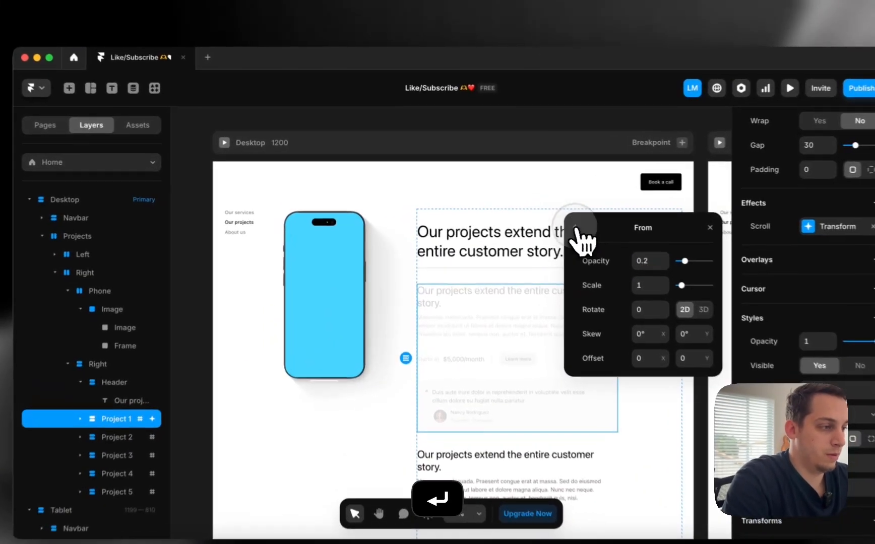
click(545, 215)
Preview the Desktop page and scroll to watch Project 1 fade in from 0.2 opacity
click(220, 143)
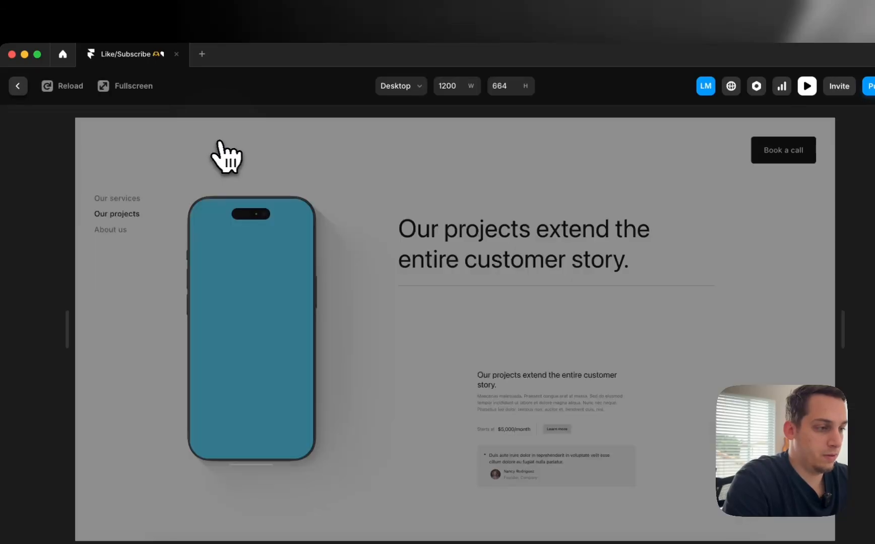
scroll(297, 217, down, 3)
scroll(303, 222, down, 5)
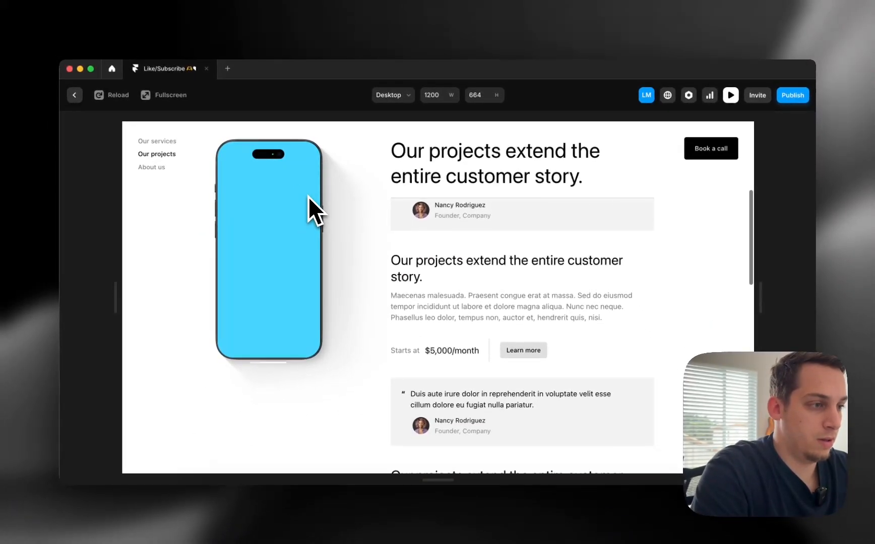
scroll(309, 197, down, 5)
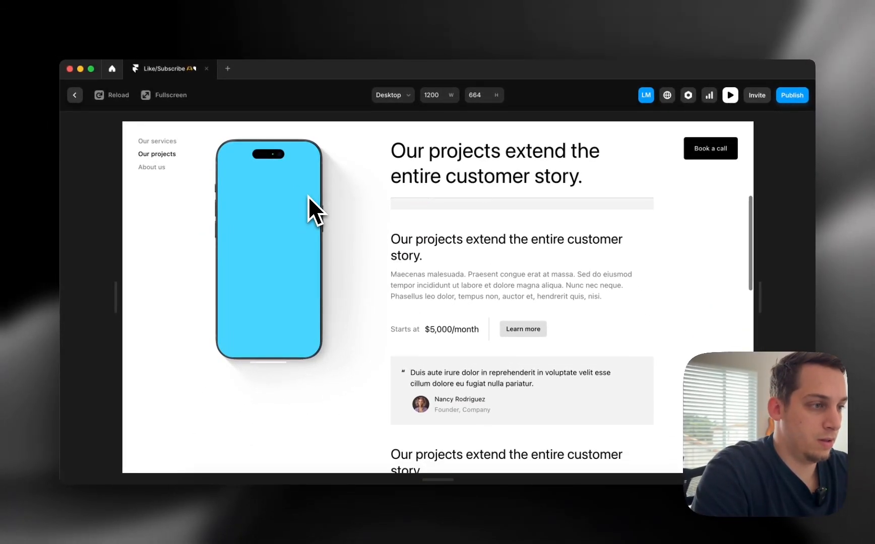
scroll(308, 197, down, 5)
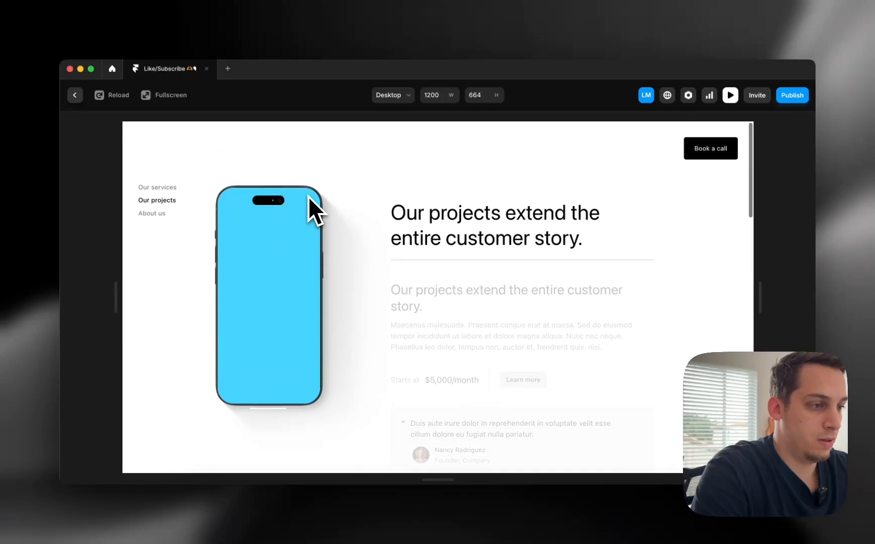
scroll(308, 197, down, 5)
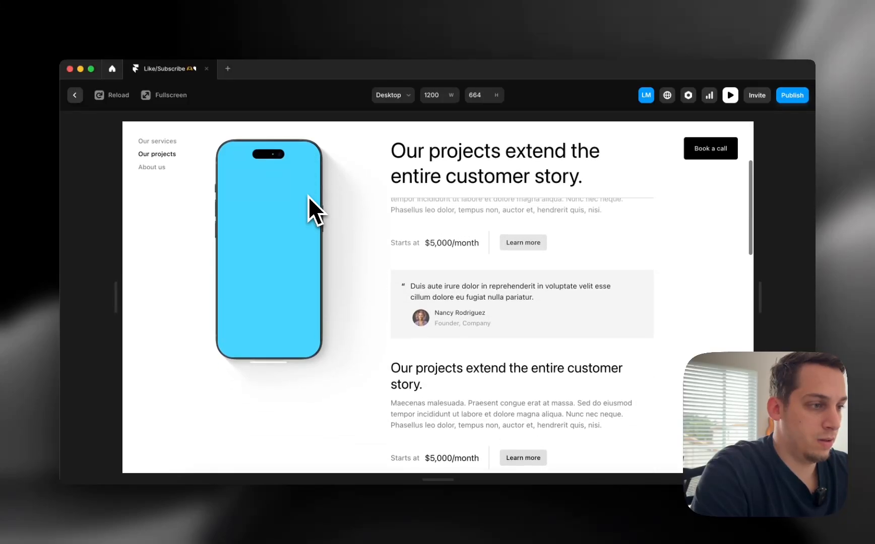
scroll(309, 197, down, 3)
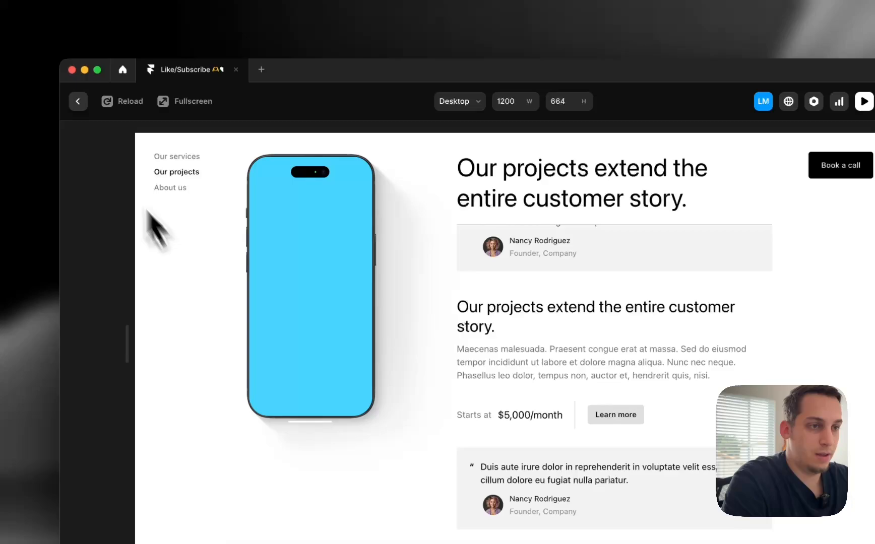
Reopen Project 1's Scroll Transform settings and test the fade-in again in preview
click(78, 100)
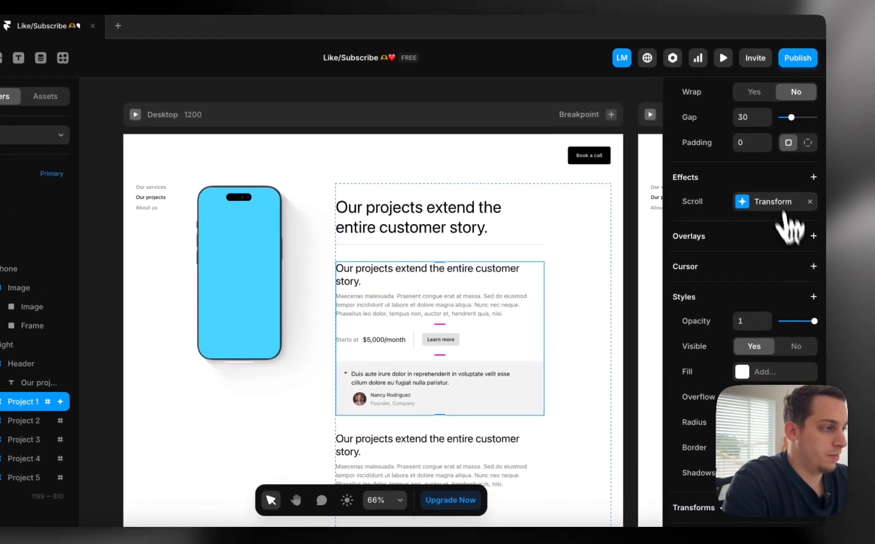
click(740, 202)
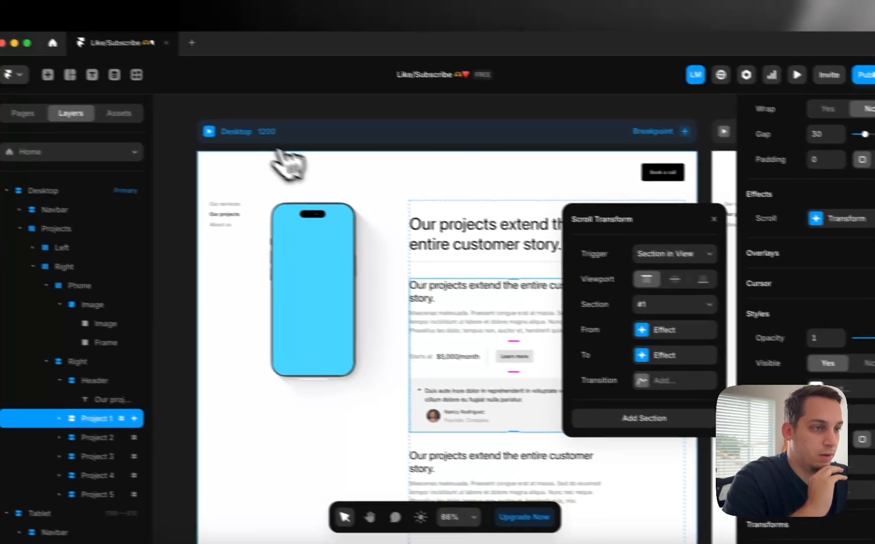
click(201, 130)
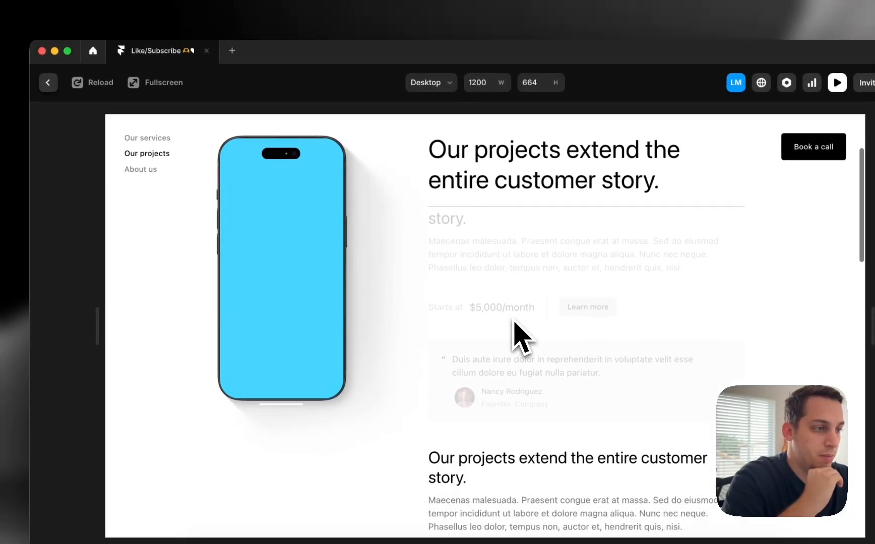
scroll(516, 327, down, 4)
scroll(515, 327, up, 5)
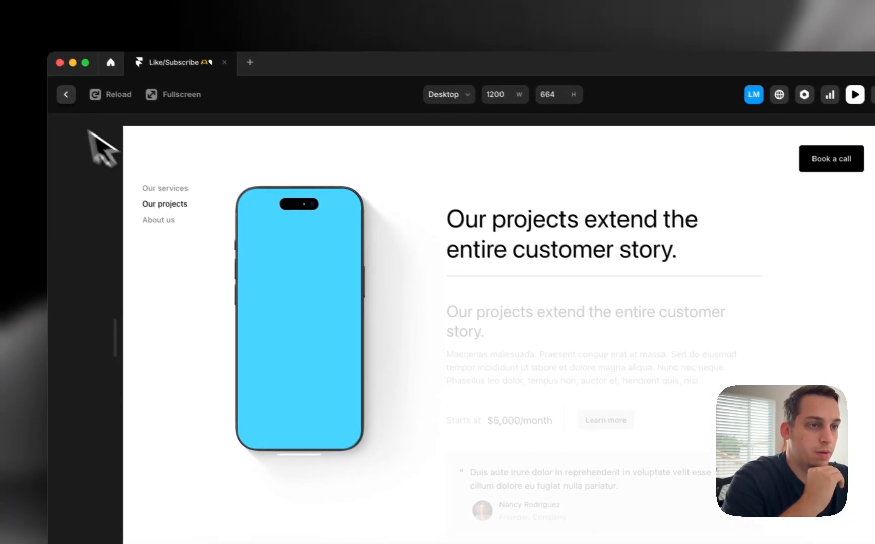
click(75, 103)
Align the trigger with the viewport bottom, verify it in preview, and reopen the Transform settings
click(756, 225)
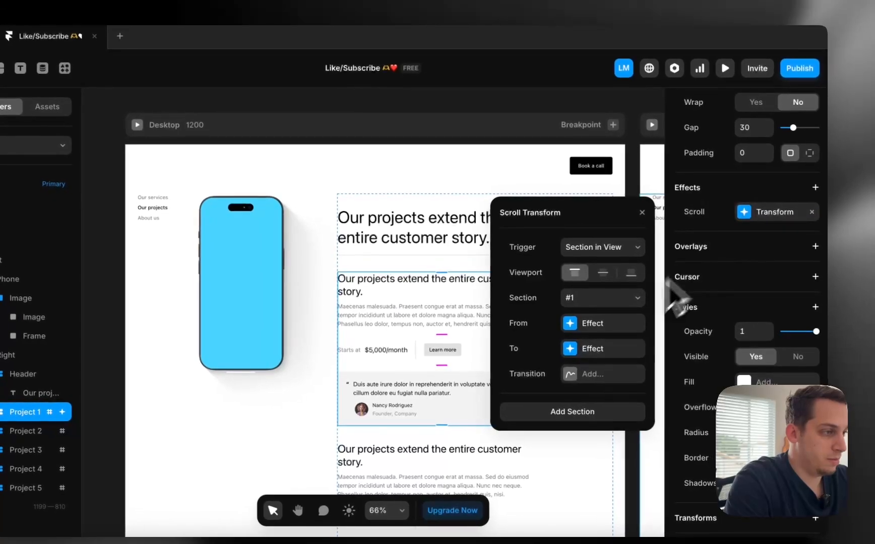
click(630, 273)
click(136, 125)
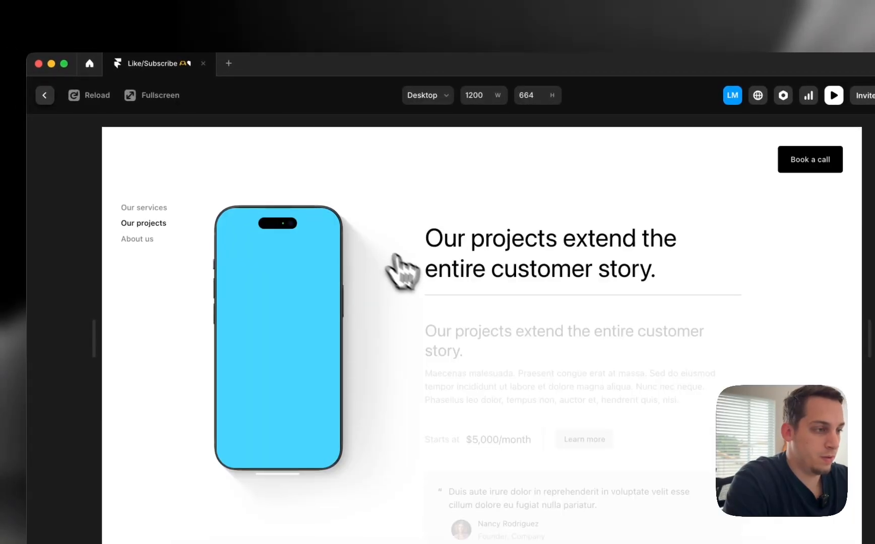
scroll(426, 287, down, 5)
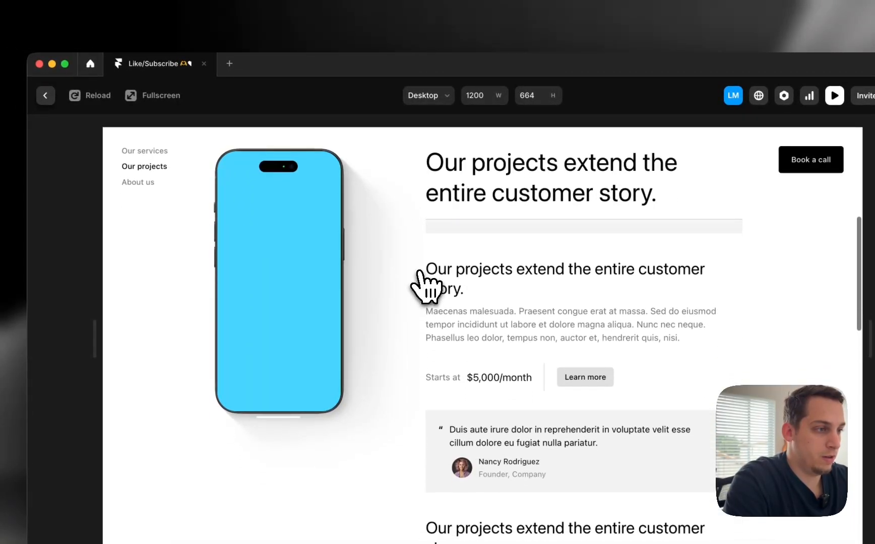
scroll(394, 252, up, 5)
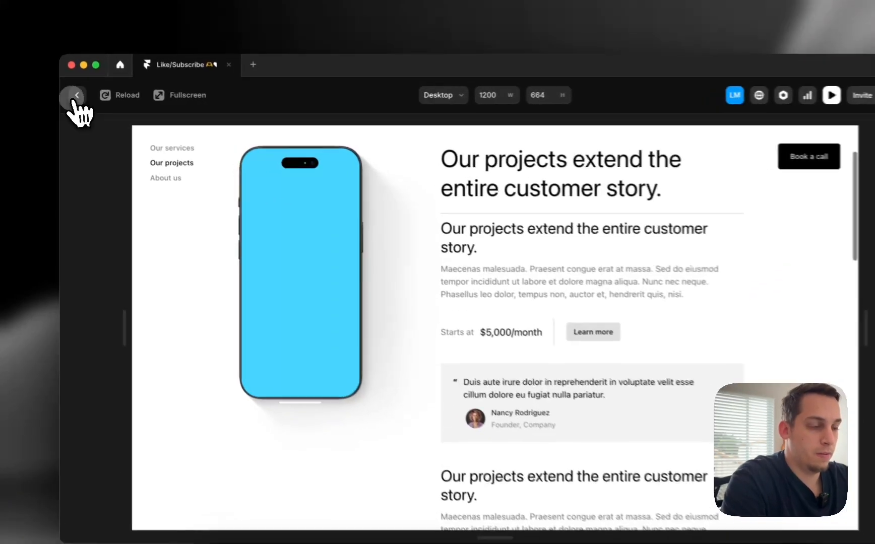
click(75, 94)
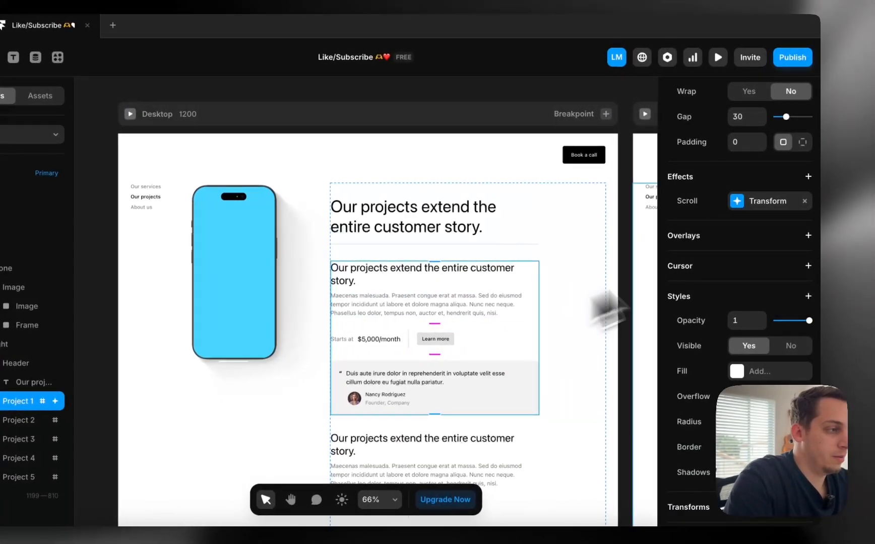
click(744, 202)
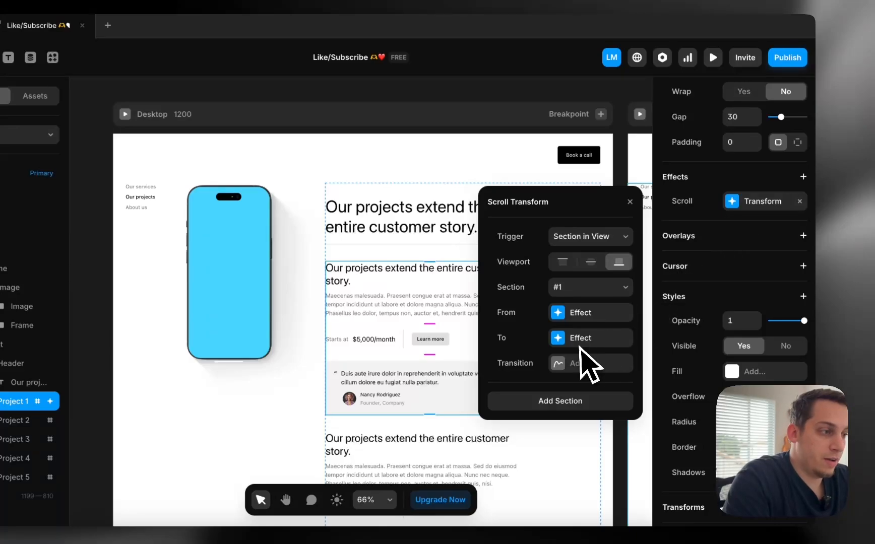
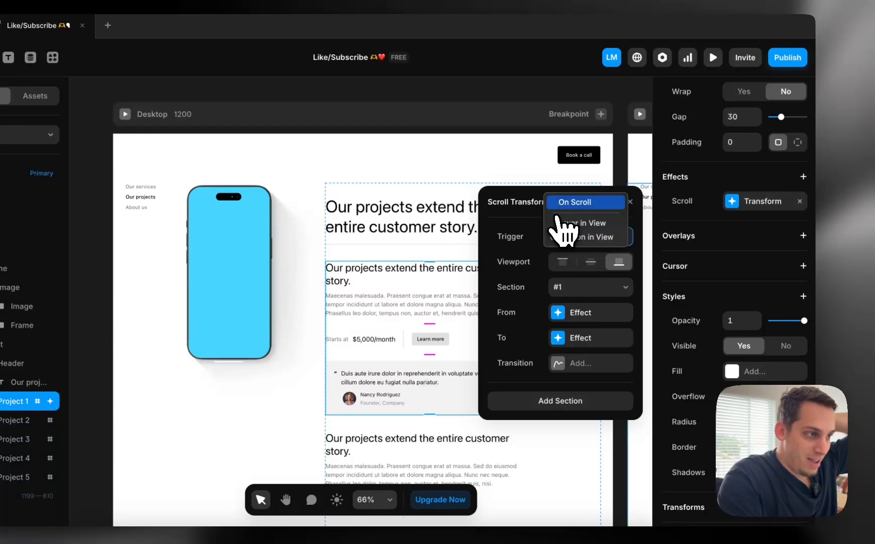
Switch Project 1's scroll transform trigger to On Scroll and review its 0.2-to-1 opacity states
click(557, 207)
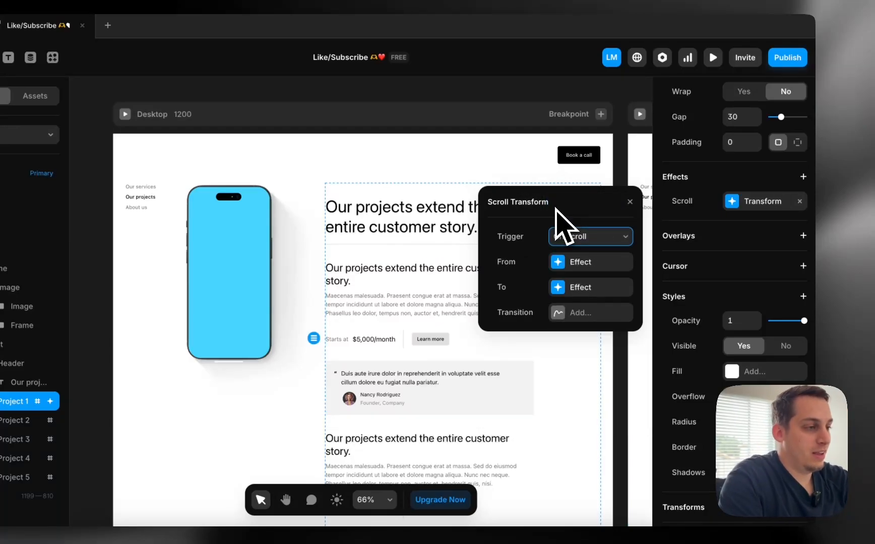
click(569, 262)
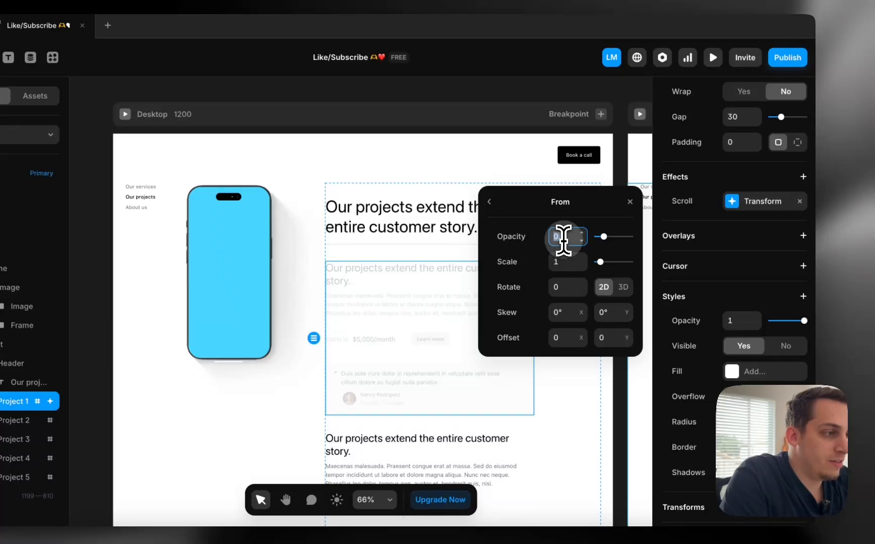
click(489, 202)
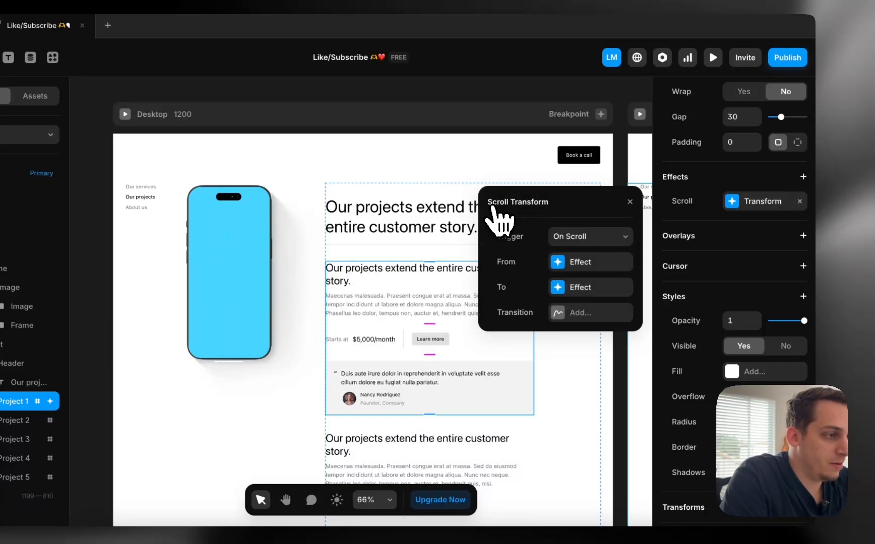
click(565, 288)
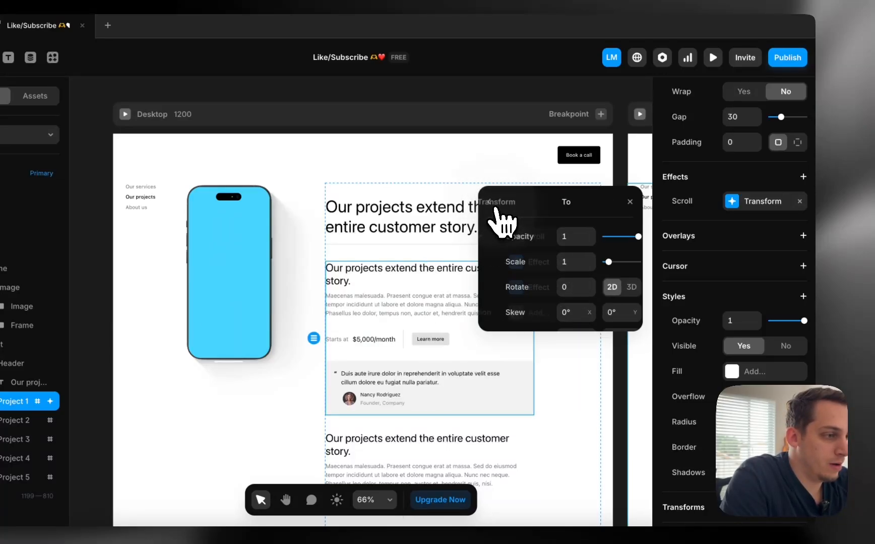
click(489, 201)
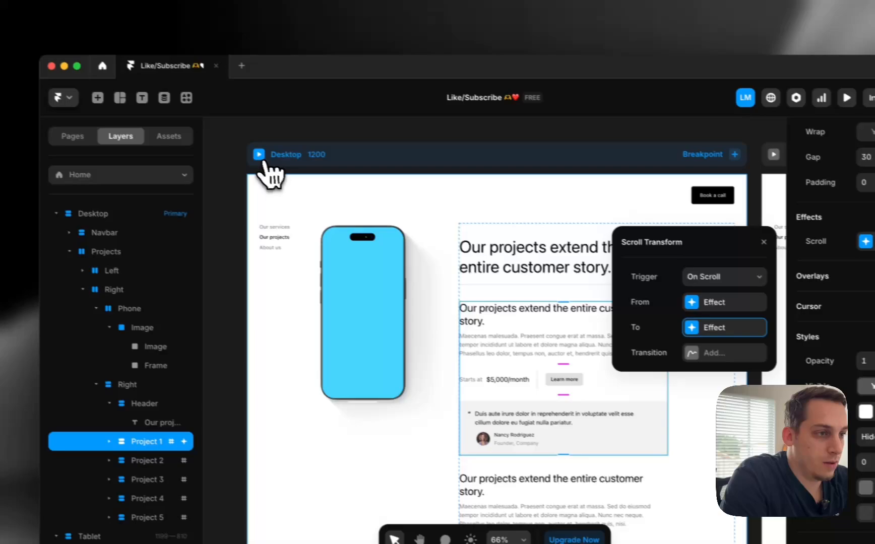
Preview the Desktop page and scroll to check Project 1 fading to full opacity
click(258, 154)
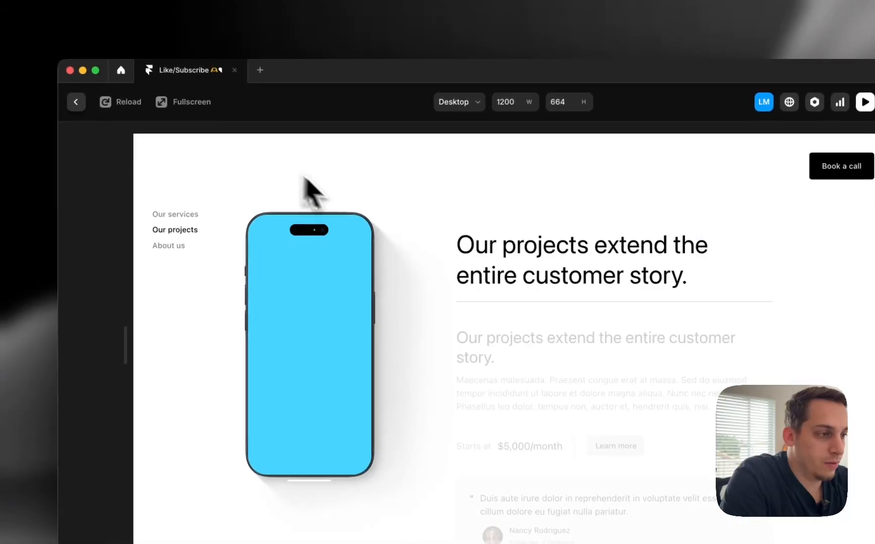
scroll(371, 230, down, 5)
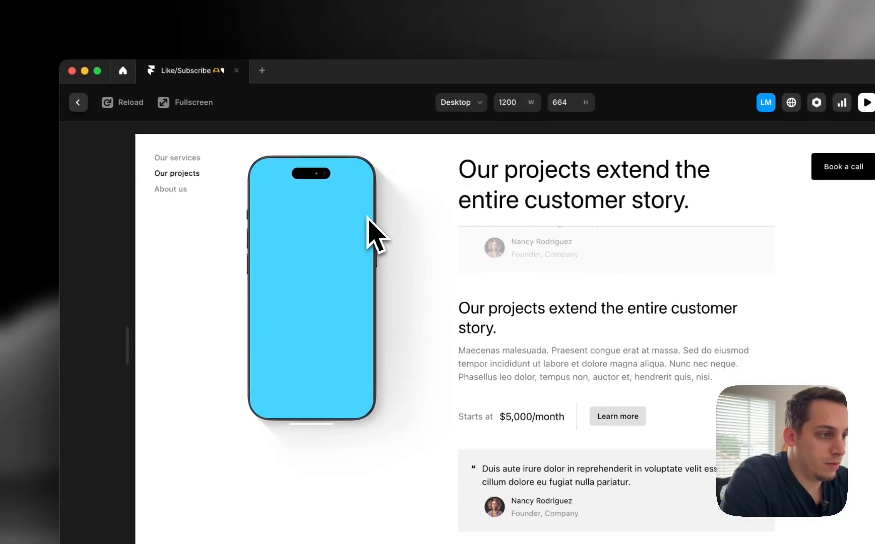
scroll(372, 232, up, 5)
click(78, 102)
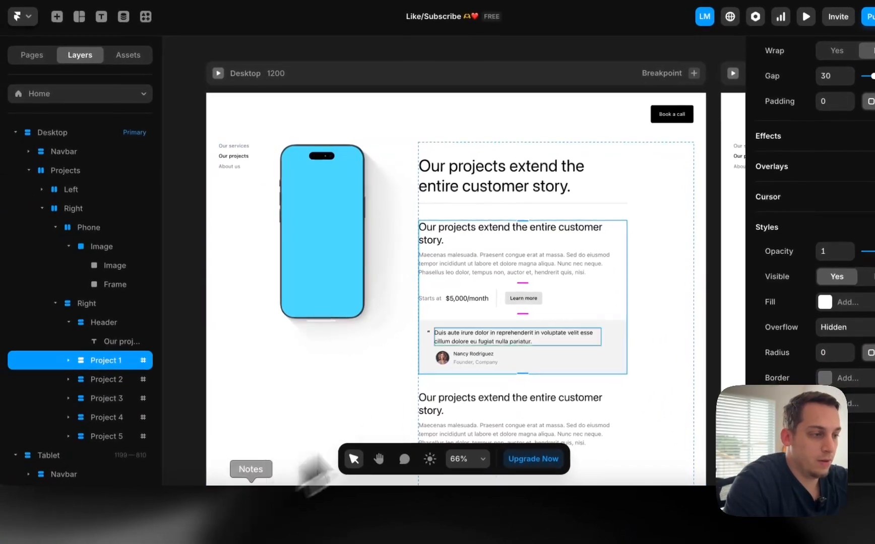
Back in the editor, scroll down the canvas and select the Project 2 card
scroll(460, 386, down, 5)
scroll(546, 325, down, 1)
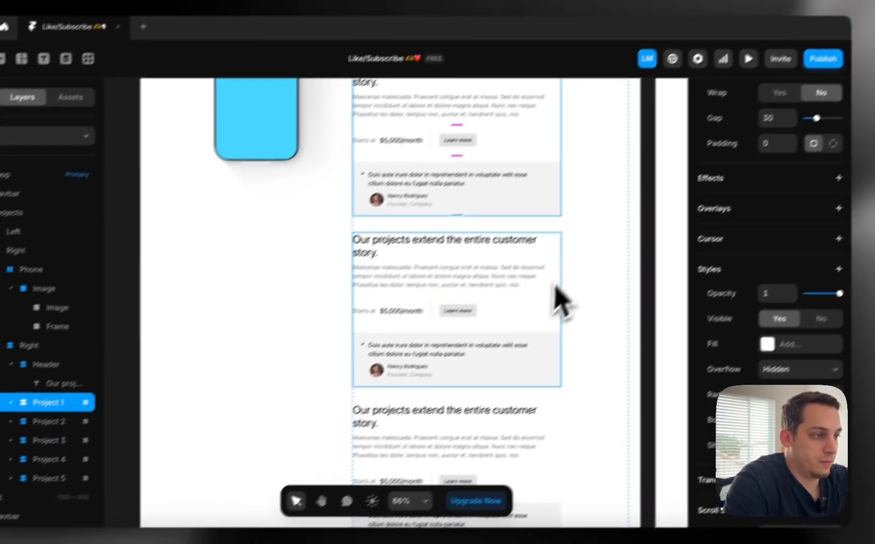
click(618, 257)
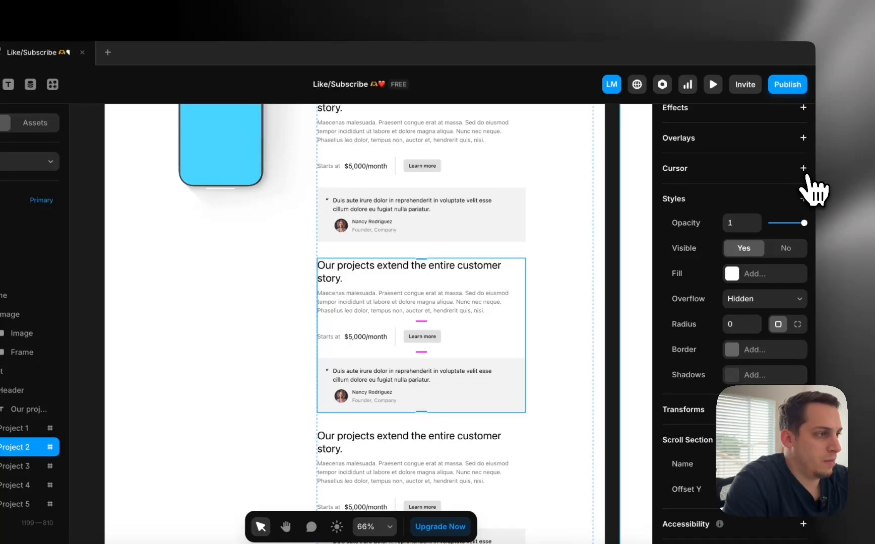
Add an Appear effect to Project 2 triggered by Section in View on section #2
click(803, 107)
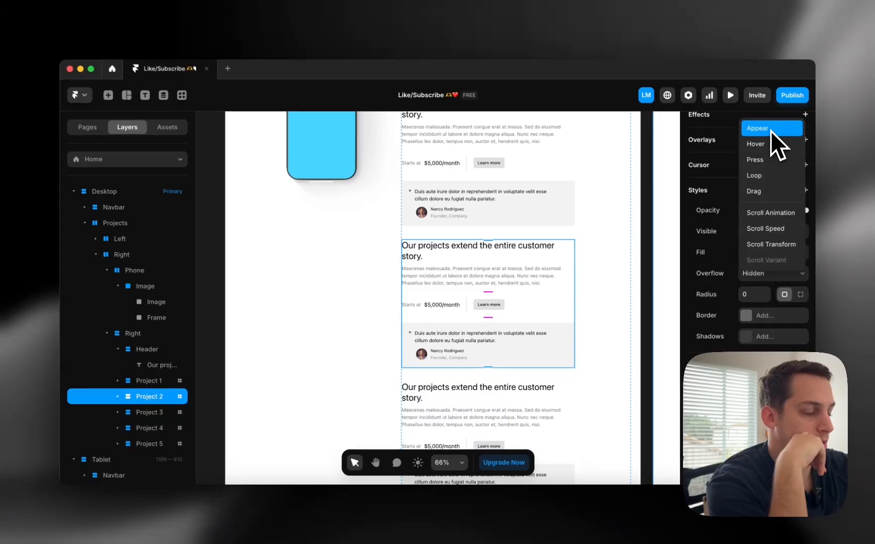
click(768, 129)
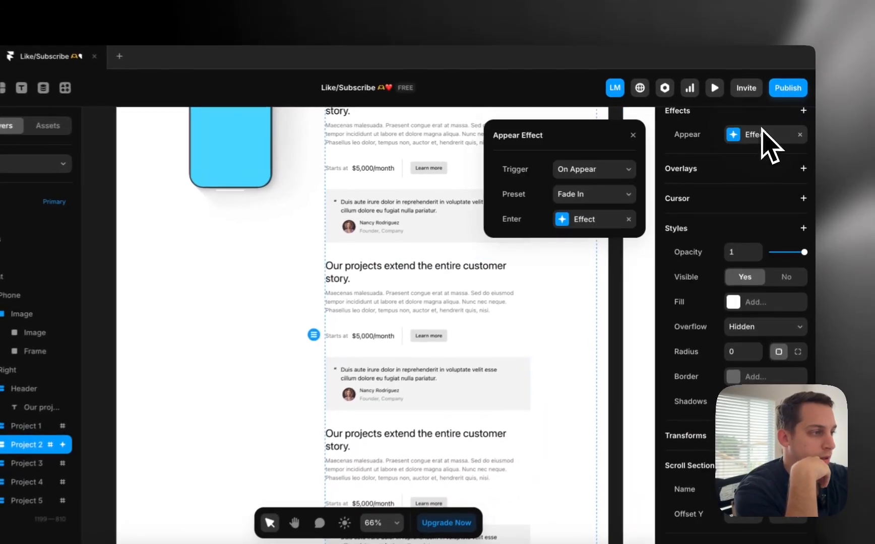
click(614, 174)
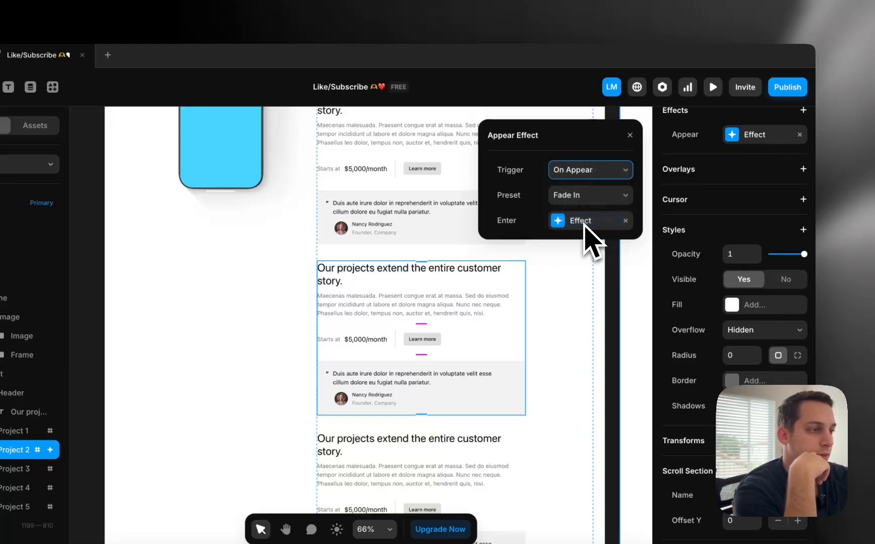
click(589, 198)
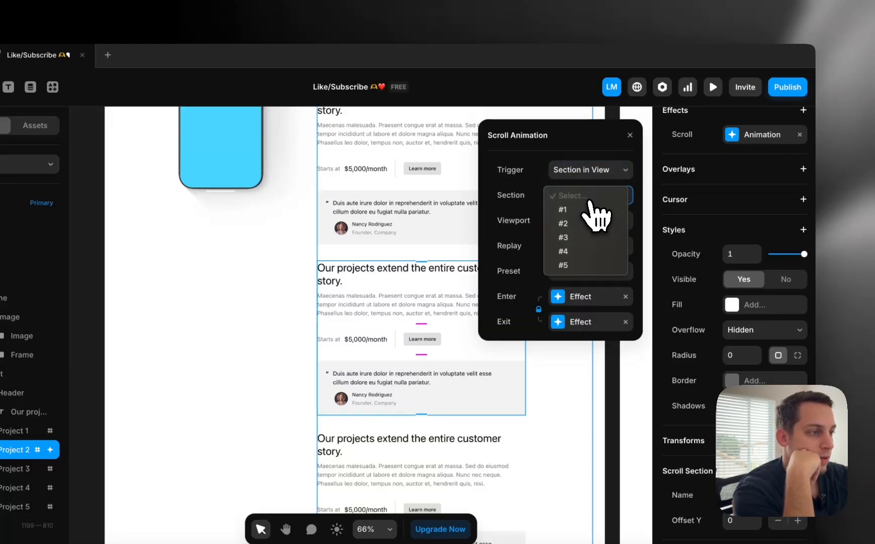
click(580, 225)
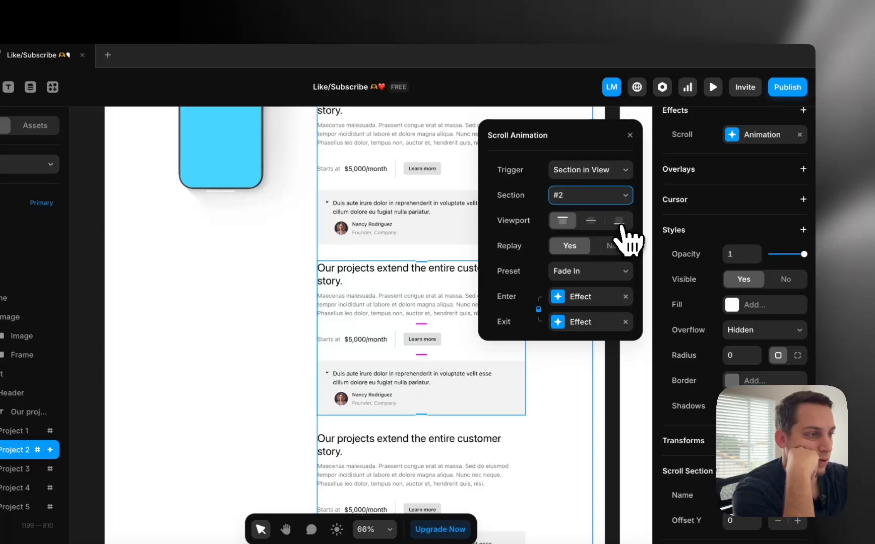
Keep the Fade In preset and set the enter opacity to 0.2
click(599, 280)
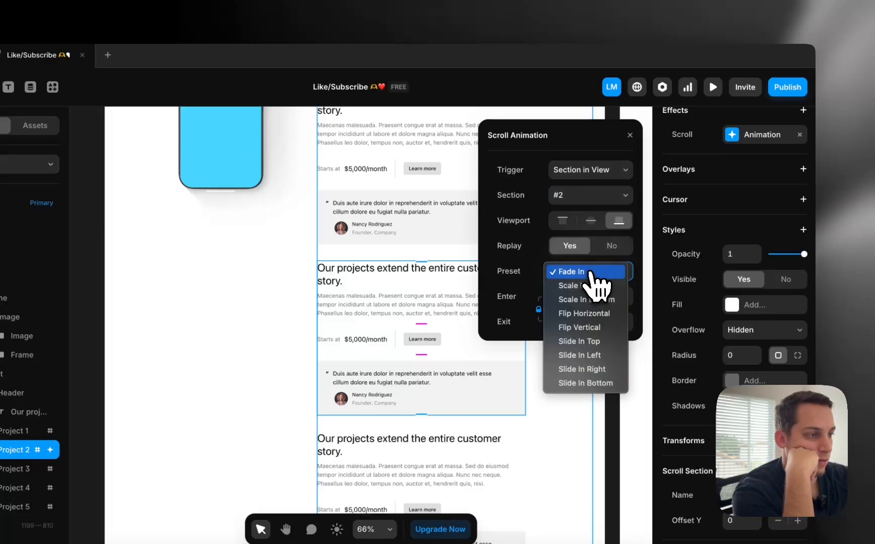
click(571, 272)
click(561, 297)
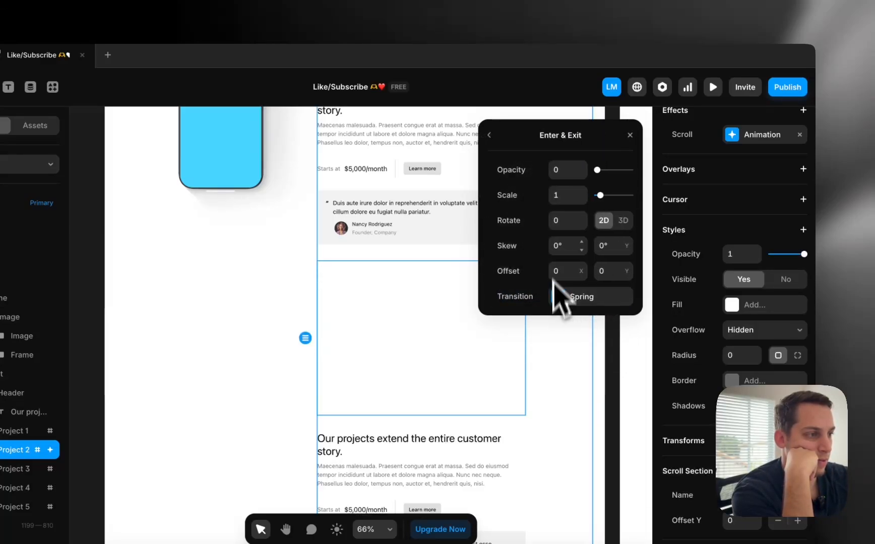
click(560, 174)
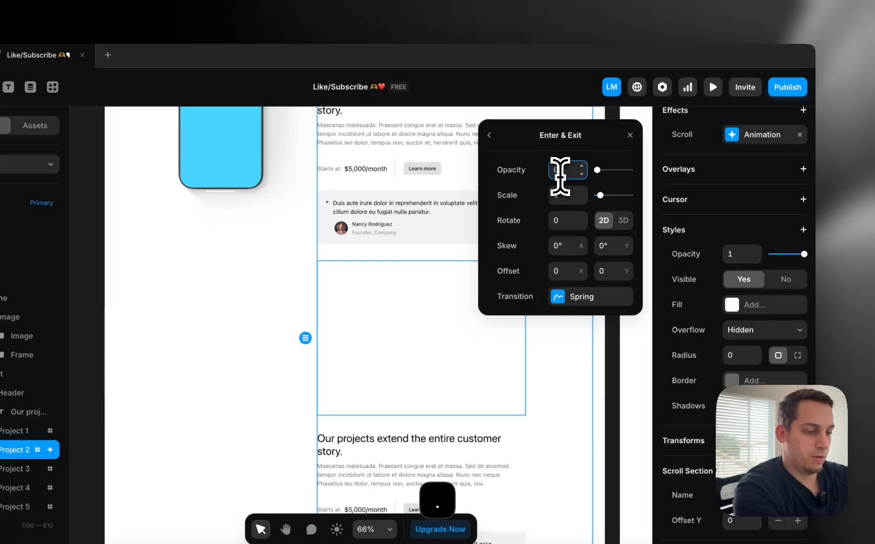
text(0.2)
key(Return)
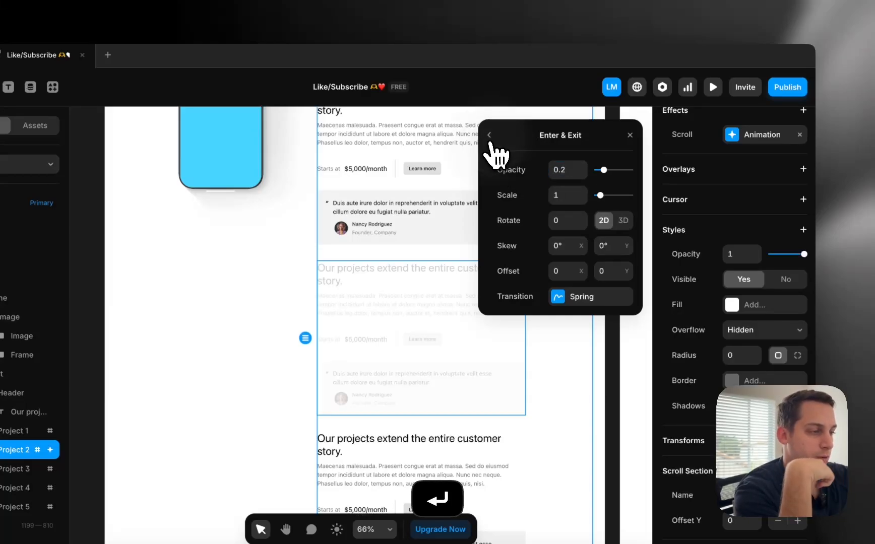
click(490, 137)
Review the 0.4 s spring timing for the enter and exit states, then close the settings
click(563, 303)
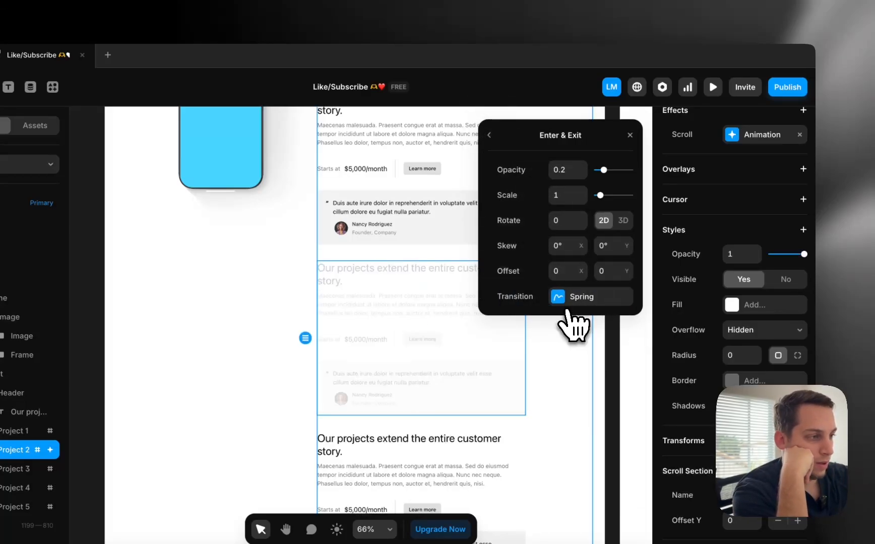
click(564, 299)
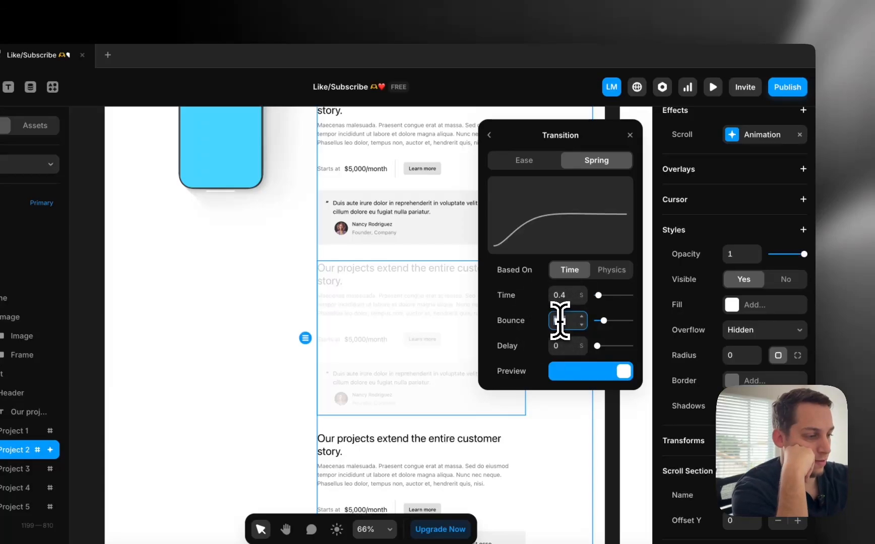
click(487, 135)
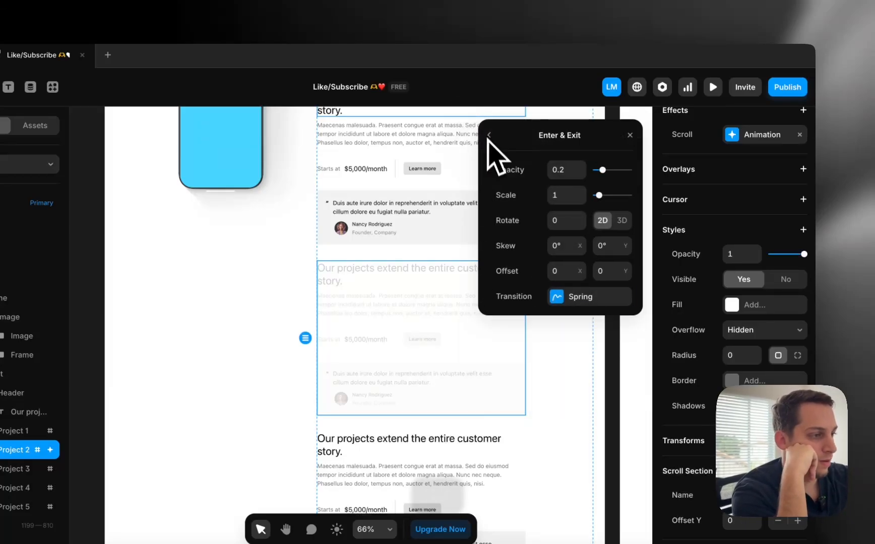
click(488, 136)
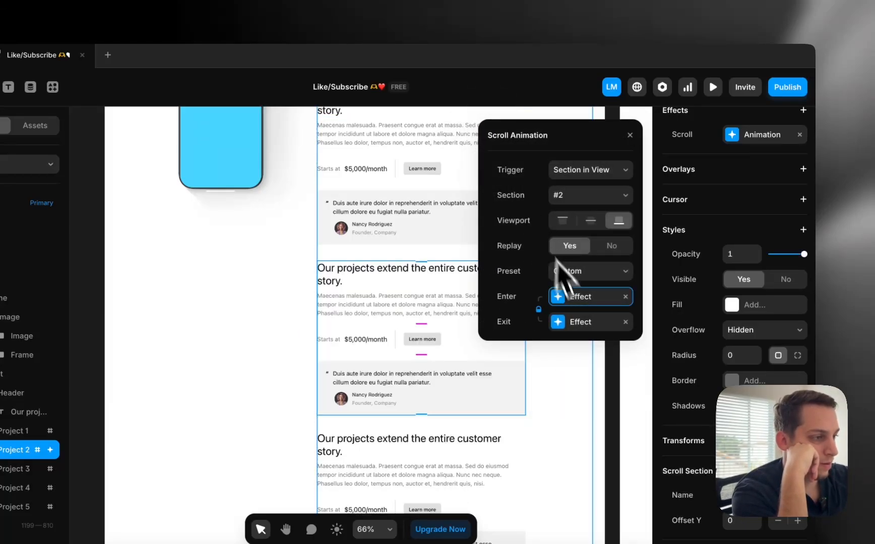
click(561, 328)
click(578, 299)
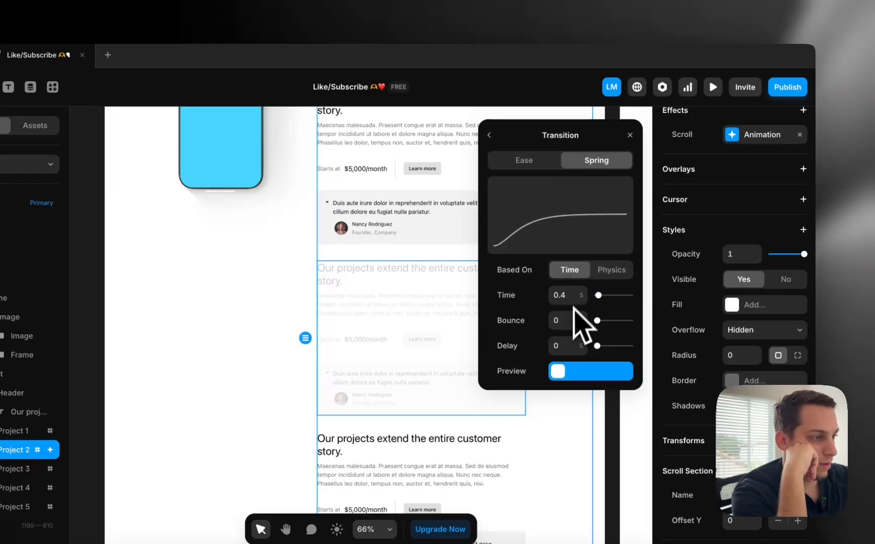
click(488, 137)
click(488, 136)
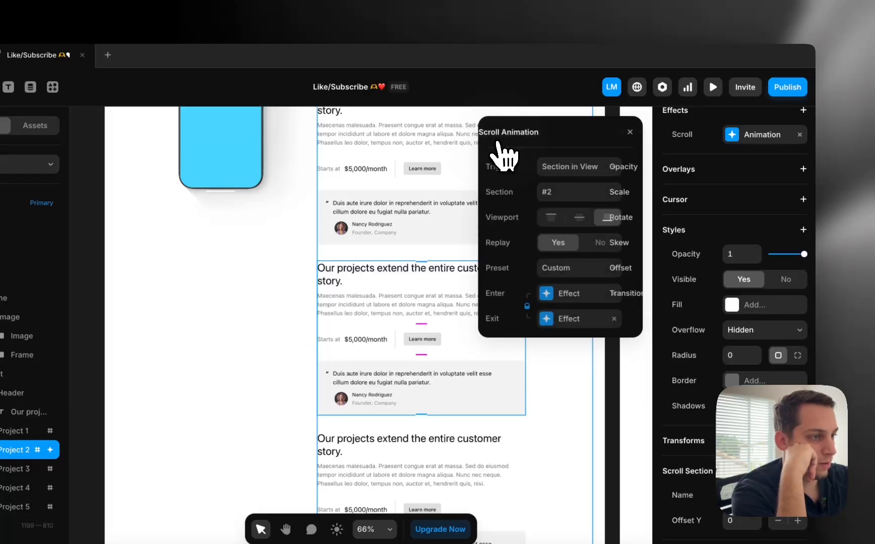
click(265, 183)
scroll(355, 184, up, 8)
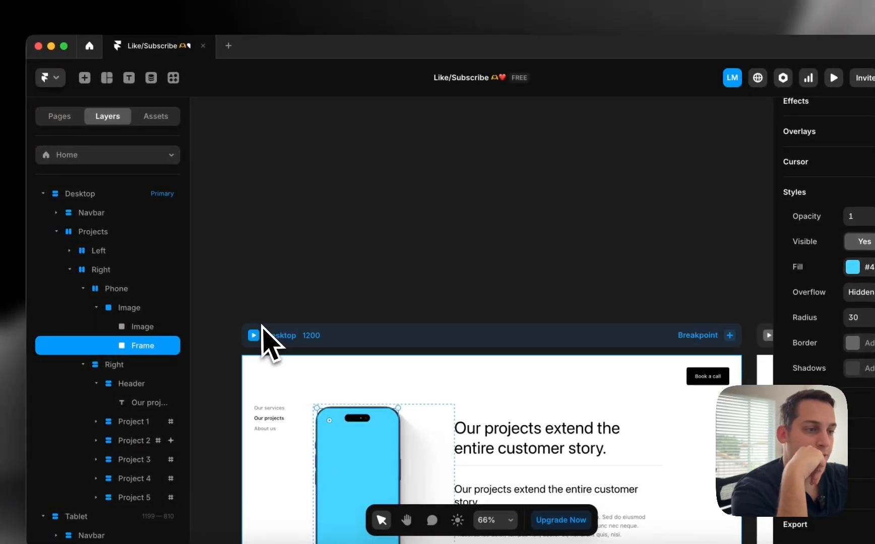
Preview the Desktop page and scroll to check Project 2's fade-in
click(260, 335)
scroll(519, 323, down, 10)
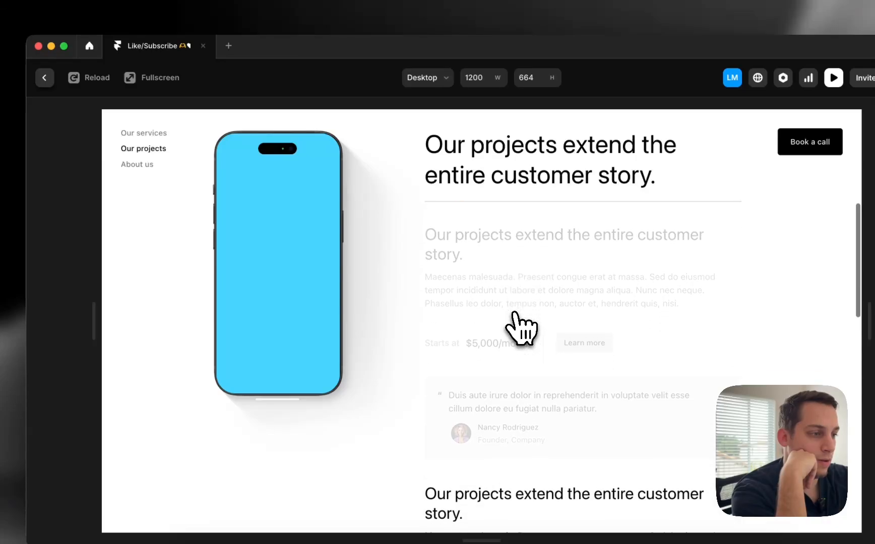
scroll(520, 323, up, 5)
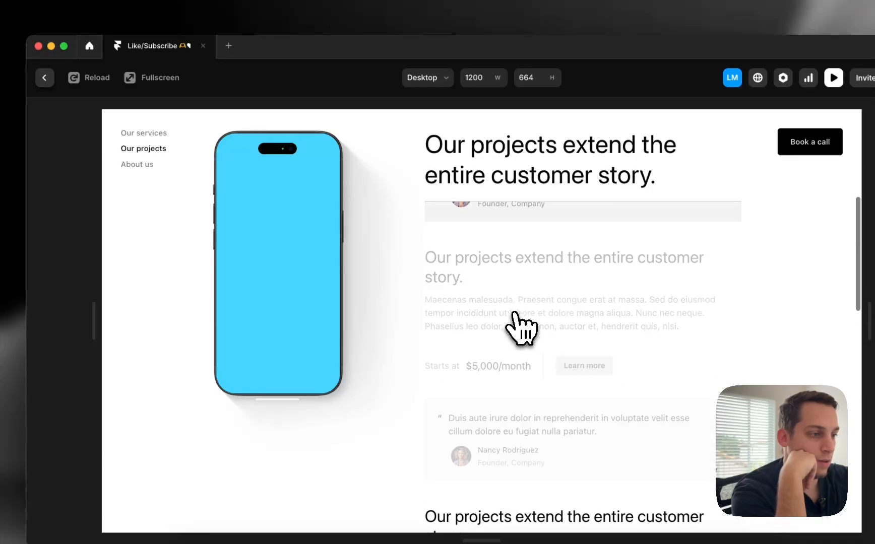
click(44, 77)
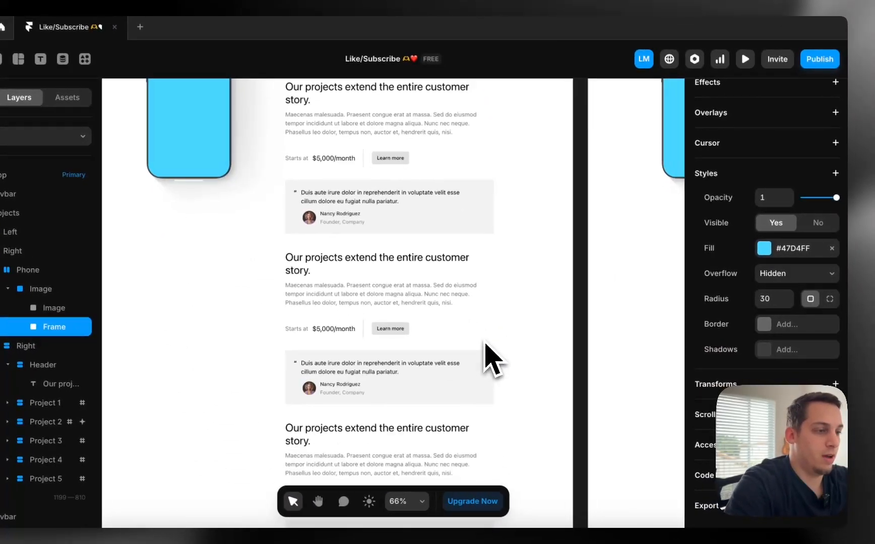
Reopen Project 2's scroll animation and set its exit effect opacity to 0.2
click(411, 371)
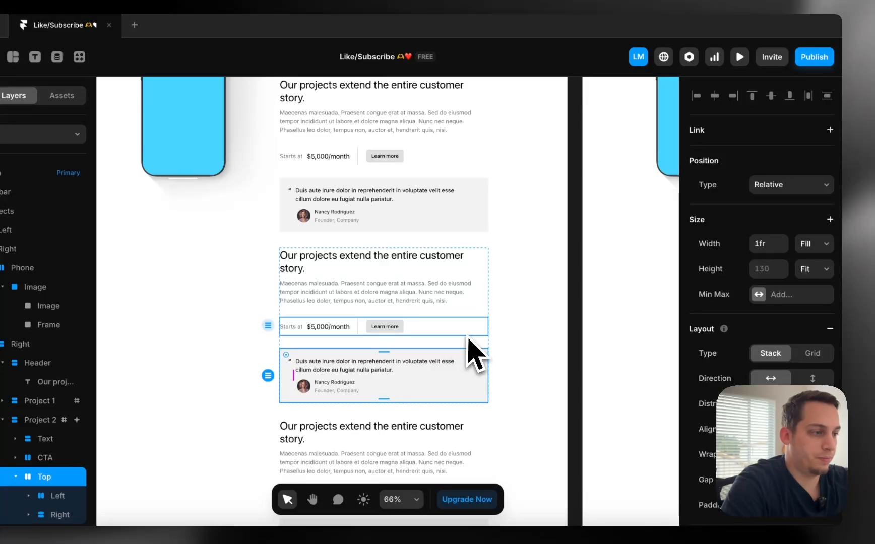
click(467, 341)
click(759, 105)
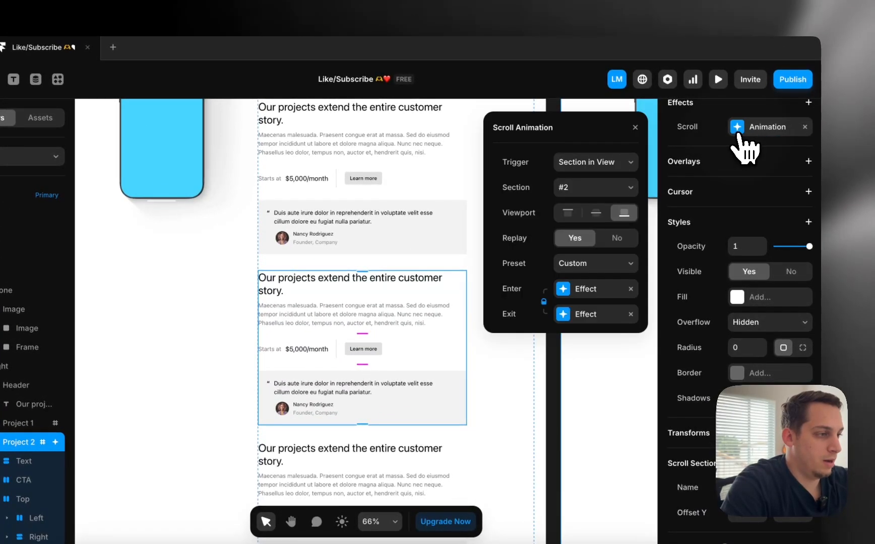
click(574, 291)
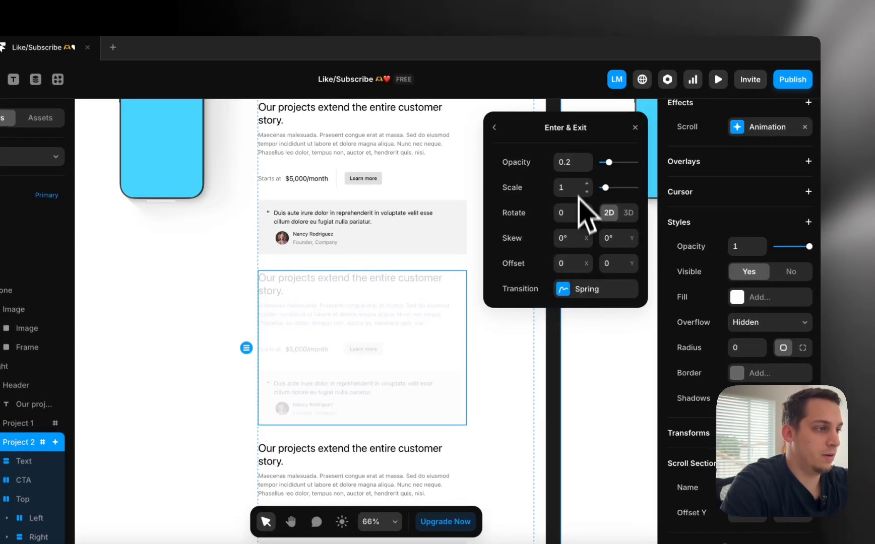
click(510, 132)
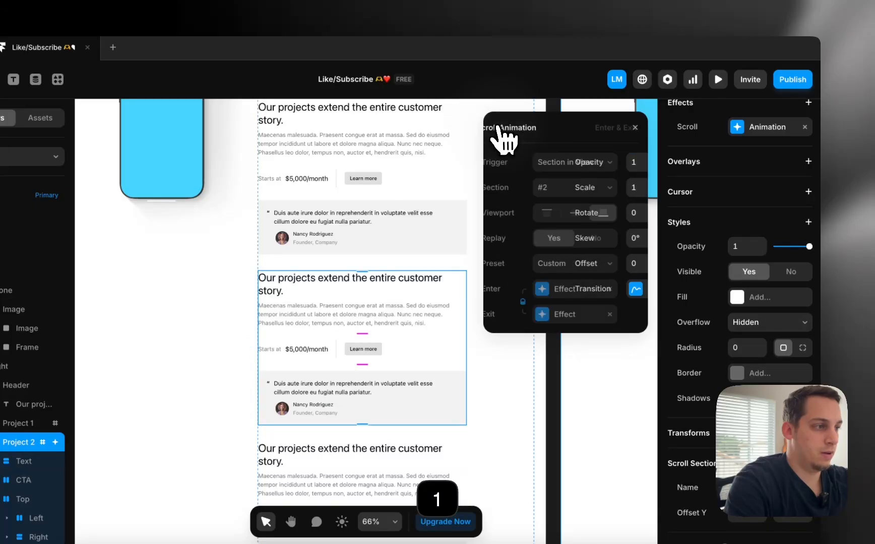
click(578, 315)
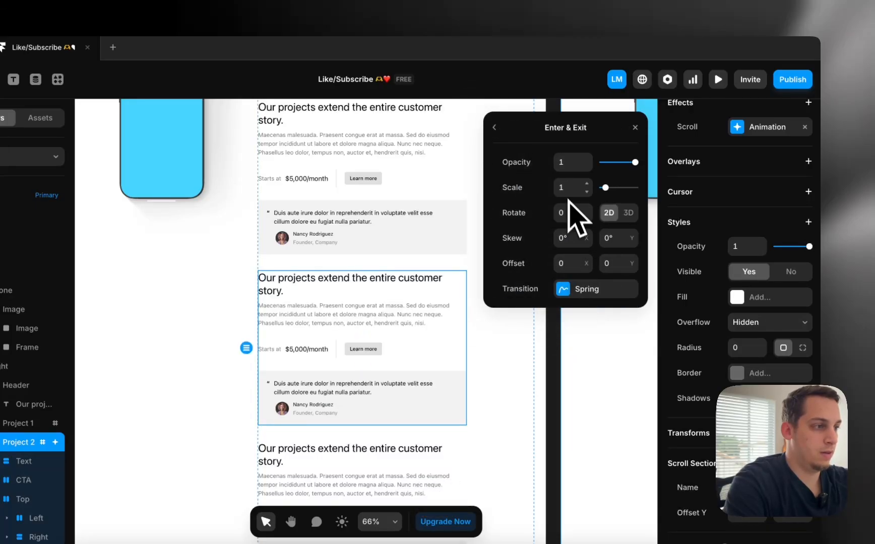
text(2)
key(Return)
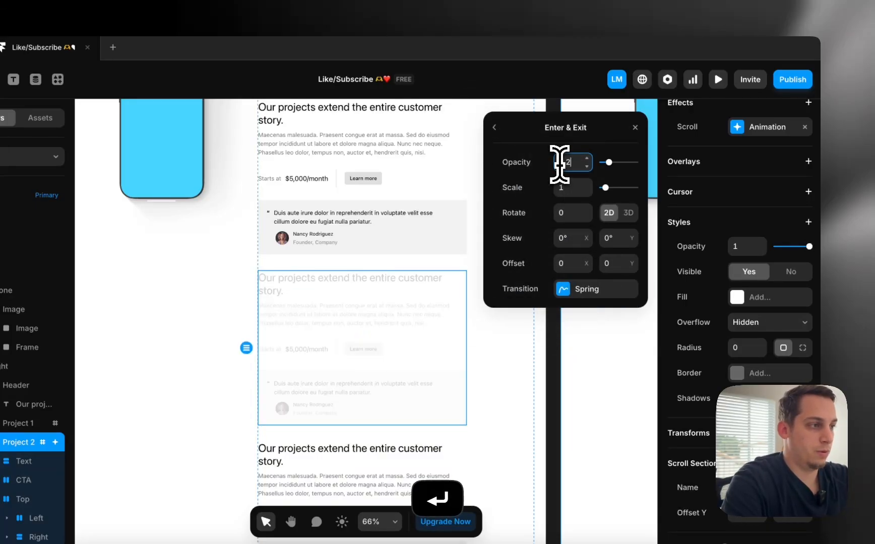
click(519, 130)
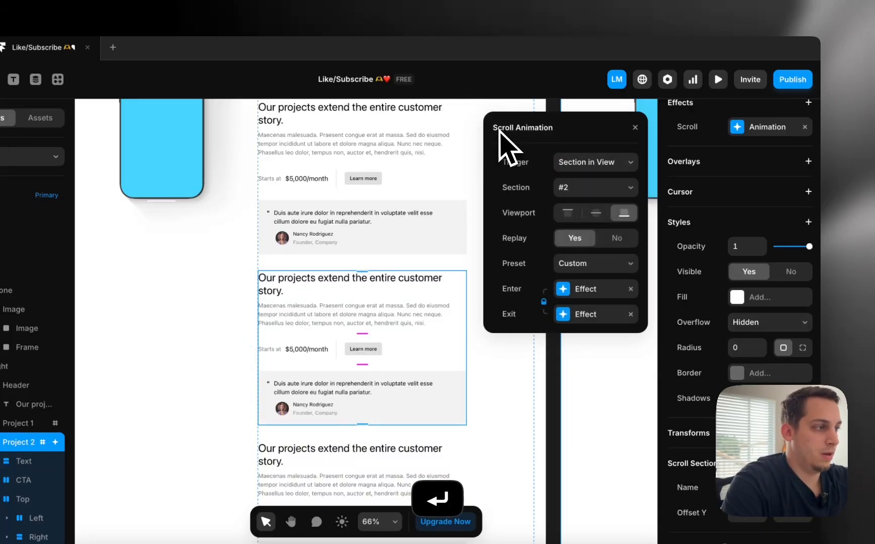
right_click(687, 133)
click(696, 152)
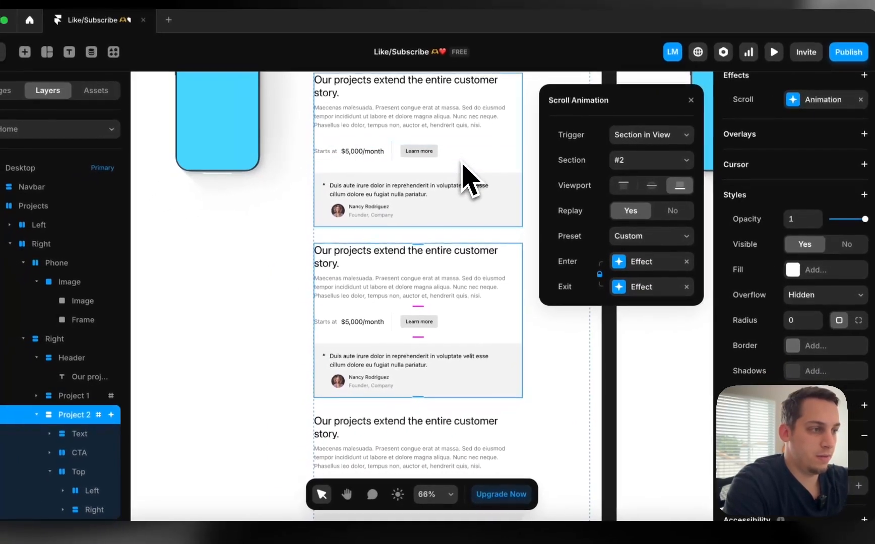
Paste the copied scroll animation effect onto the Project 1 card
click(468, 177)
right_click(468, 180)
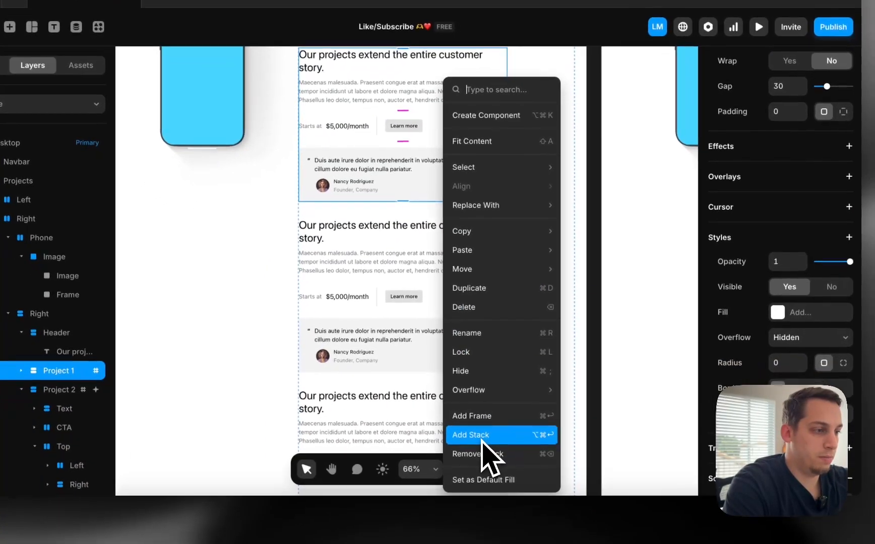
mouse_move(534, 250)
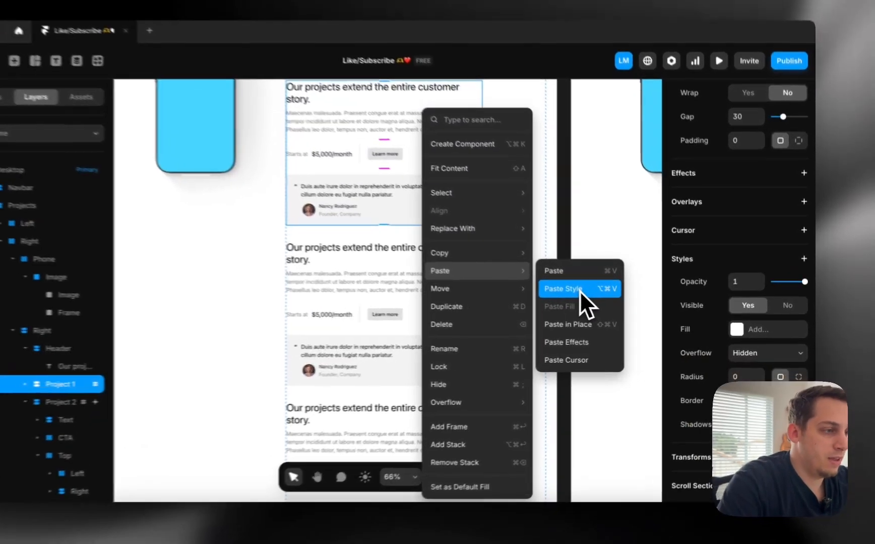
click(607, 298)
scroll(456, 327, down, 3)
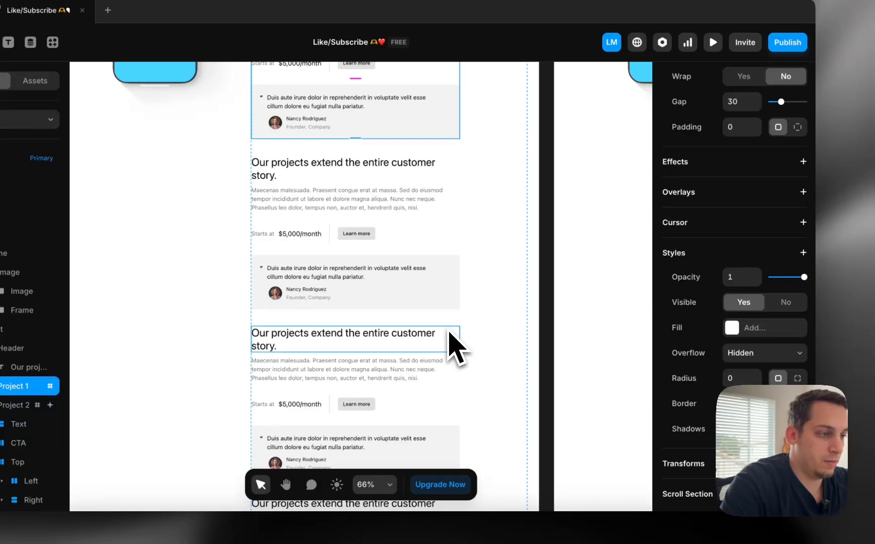
click(451, 401)
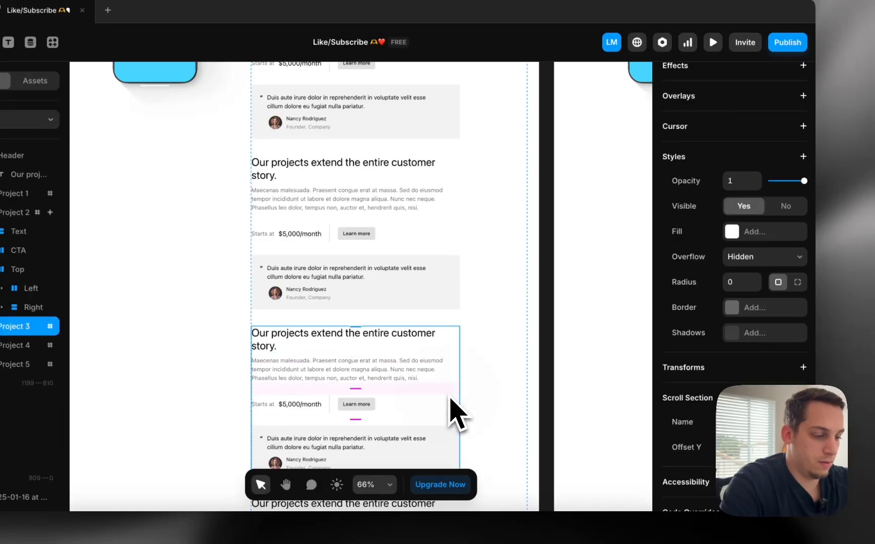
scroll(817, 231, up, 5)
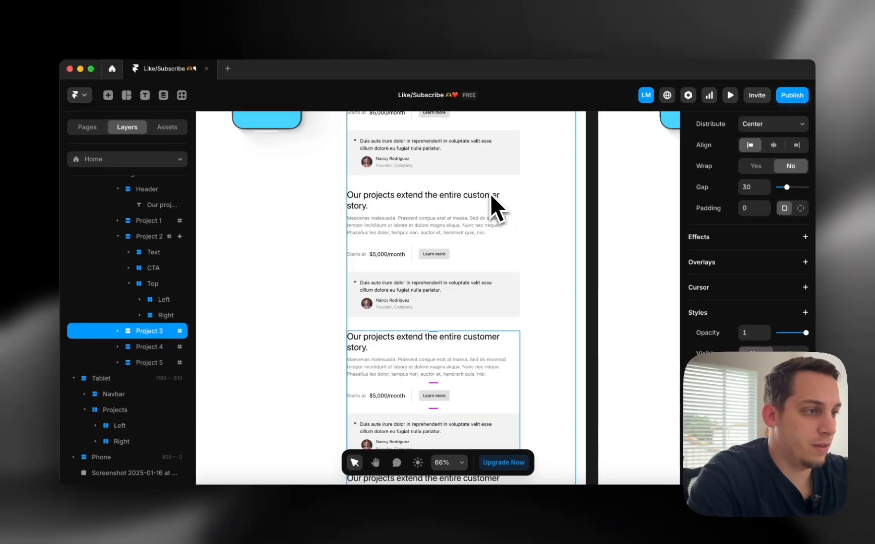
scroll(484, 179, up, 2)
click(492, 167)
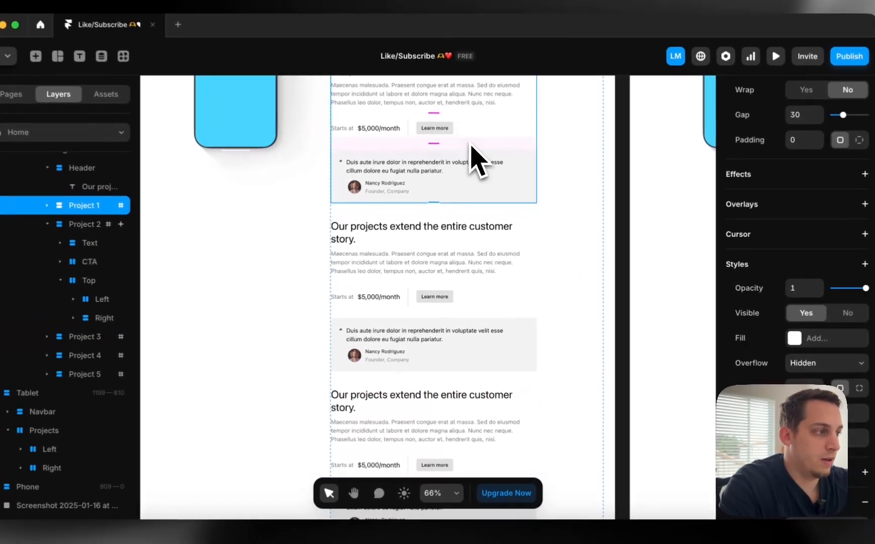
right_click(494, 143)
mouse_move(538, 276)
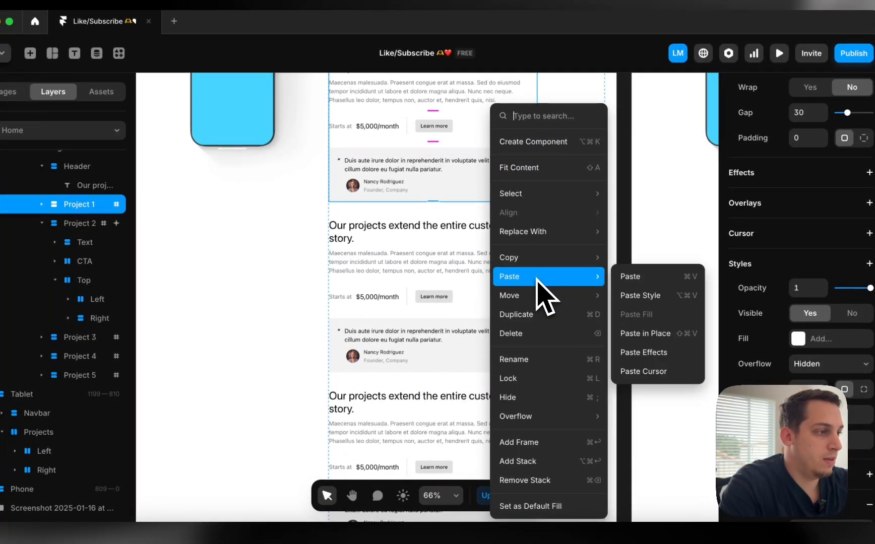
click(634, 353)
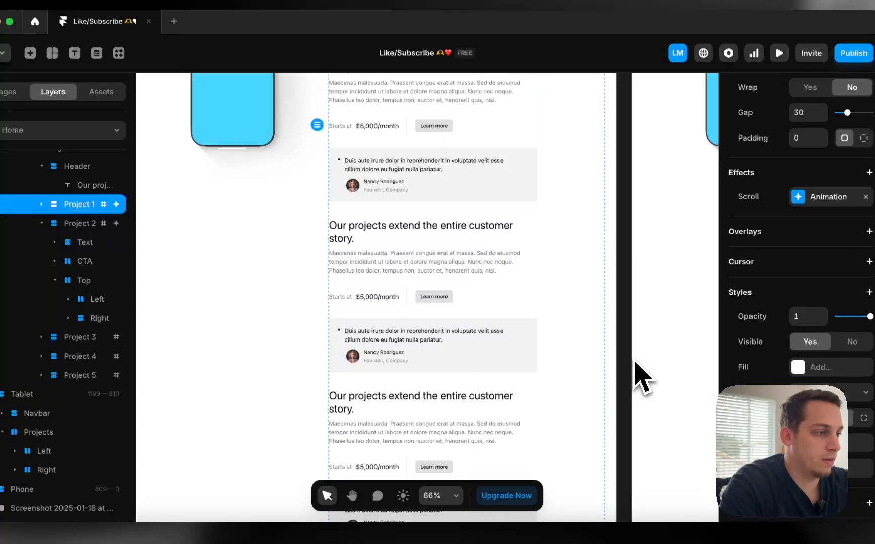
Paste the same scroll animation effect onto Projects 3 and 4
scroll(529, 336, down, 3)
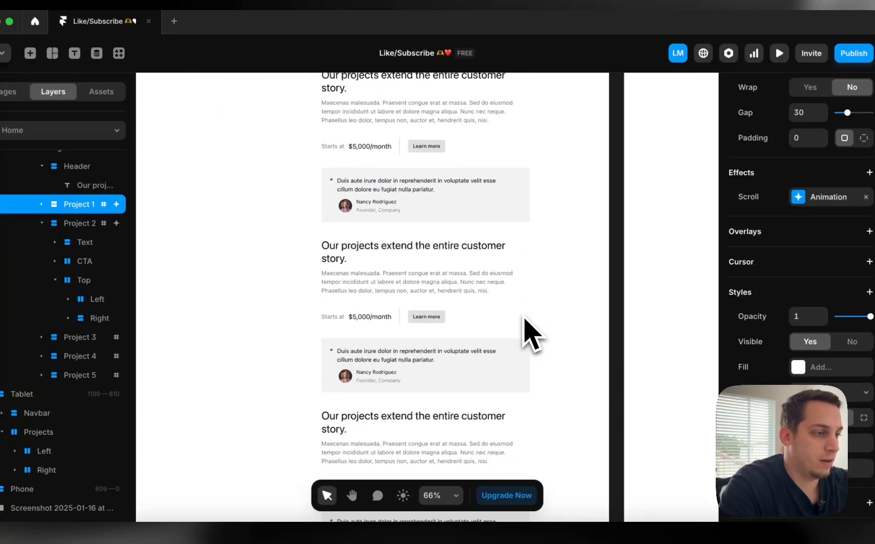
click(501, 310)
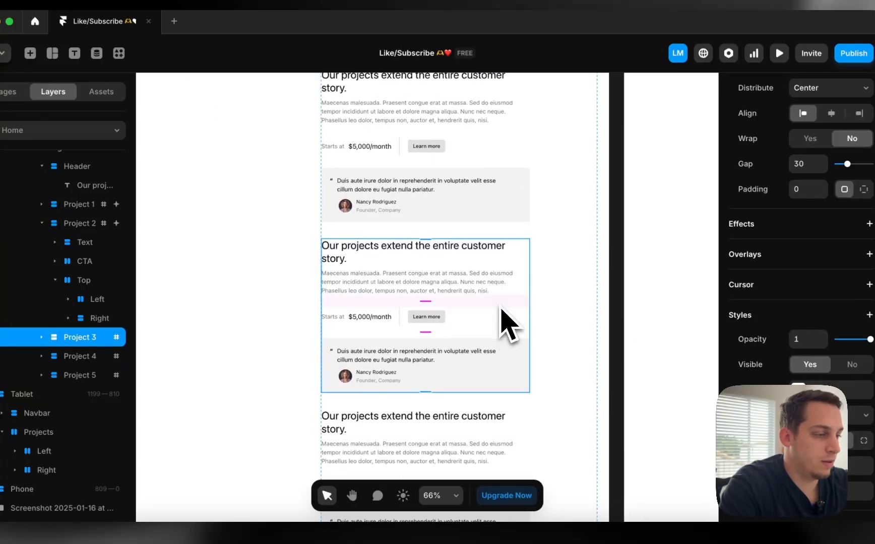
right_click(503, 317)
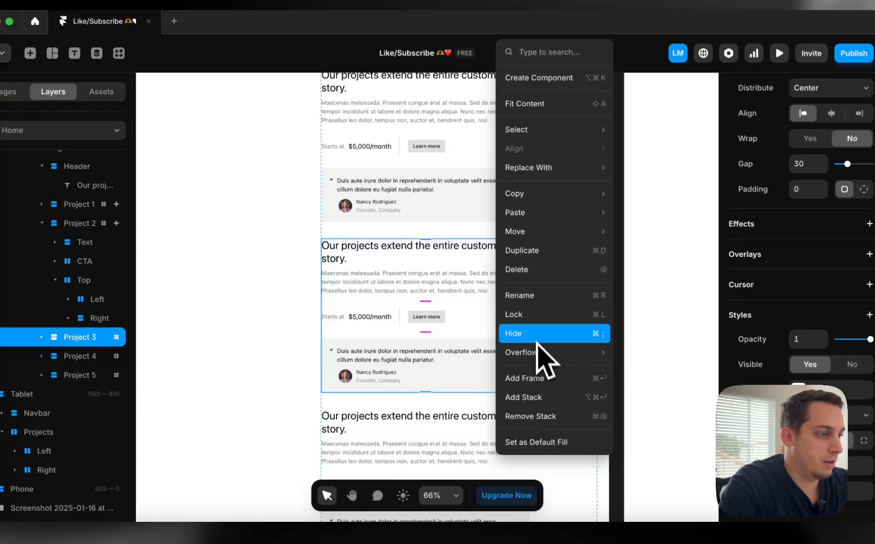
mouse_move(533, 221)
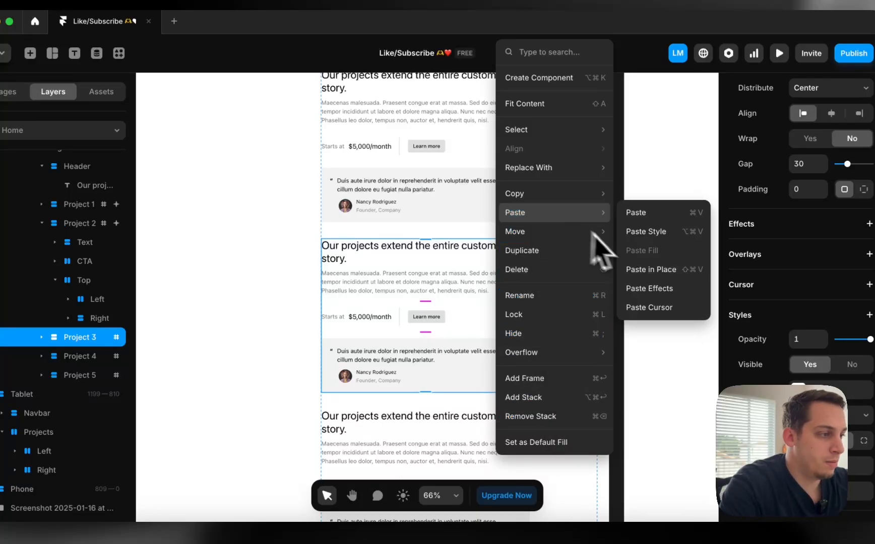
click(648, 290)
scroll(434, 386, down, 5)
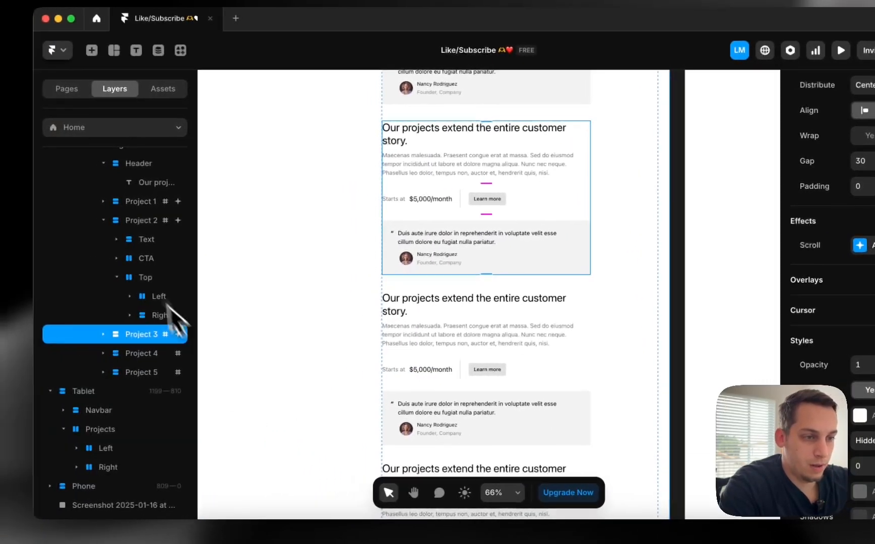
click(126, 354)
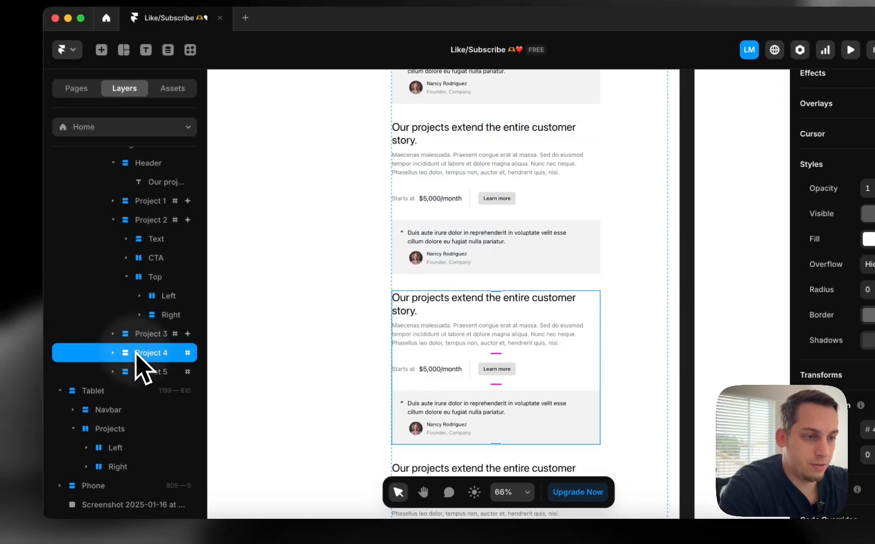
right_click(126, 353)
mouse_move(140, 355)
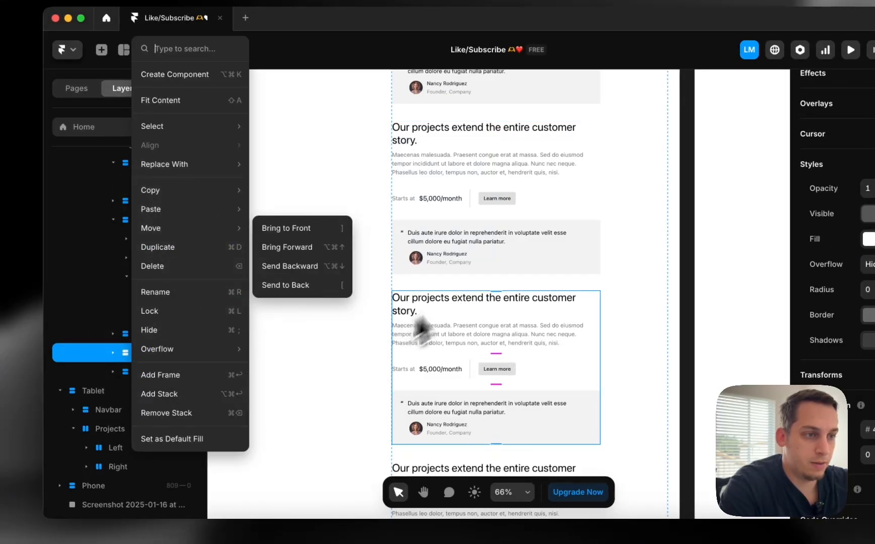
mouse_move(191, 210)
click(287, 285)
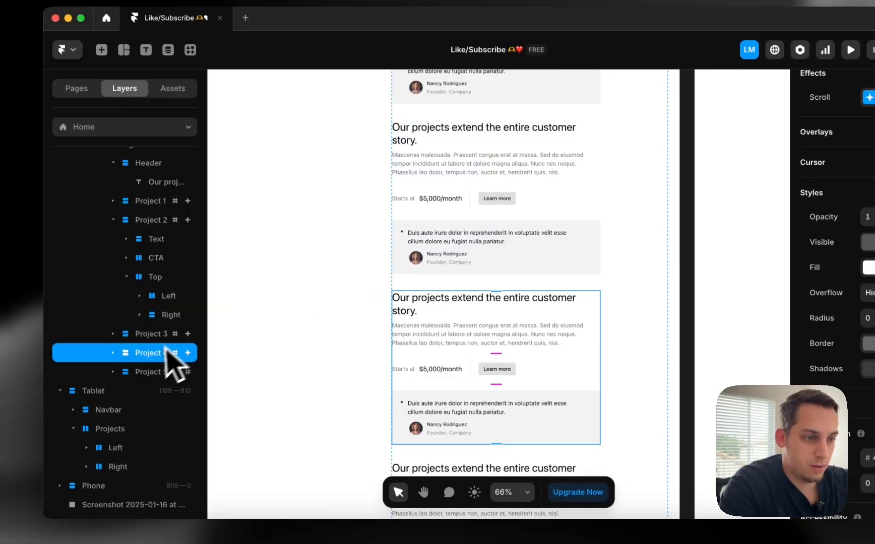
Paste the scroll animation effect onto Project 5, then reselect Project 1
click(151, 371)
right_click(151, 371)
mouse_move(200, 212)
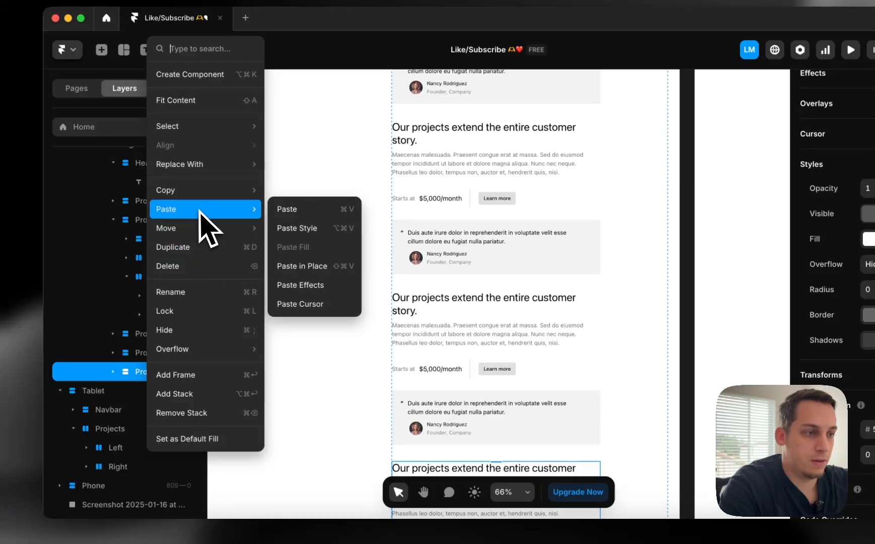
click(308, 286)
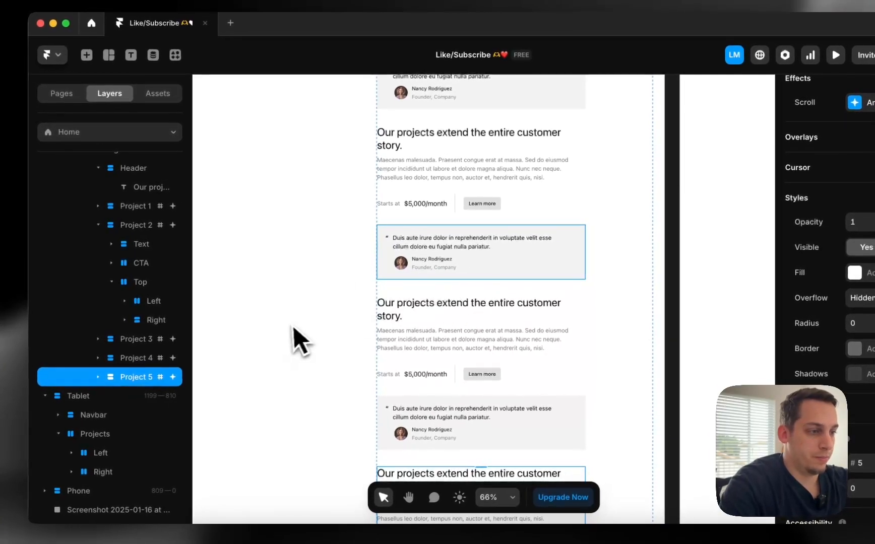
scroll(449, 362, left, 5)
click(142, 208)
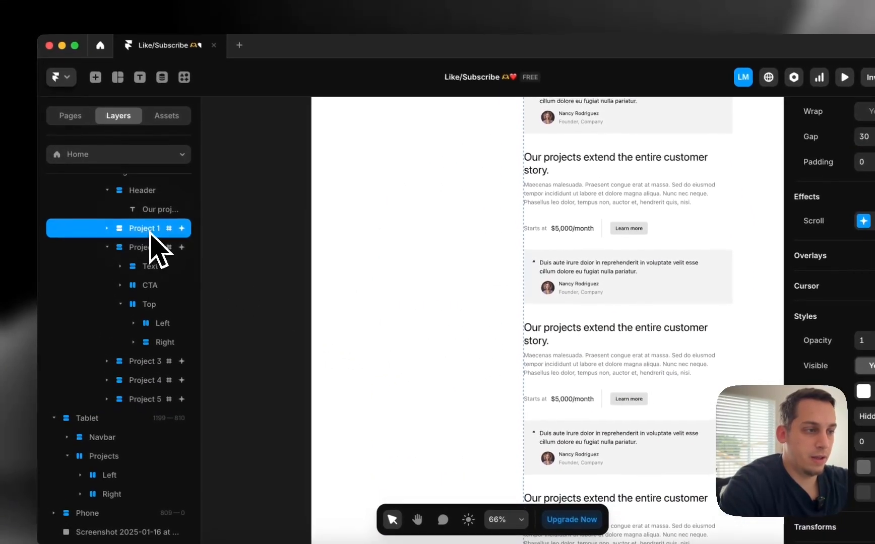
Check the section triggers of Projects 1 and 2, and set Project 3's to section #3
click(863, 222)
click(707, 284)
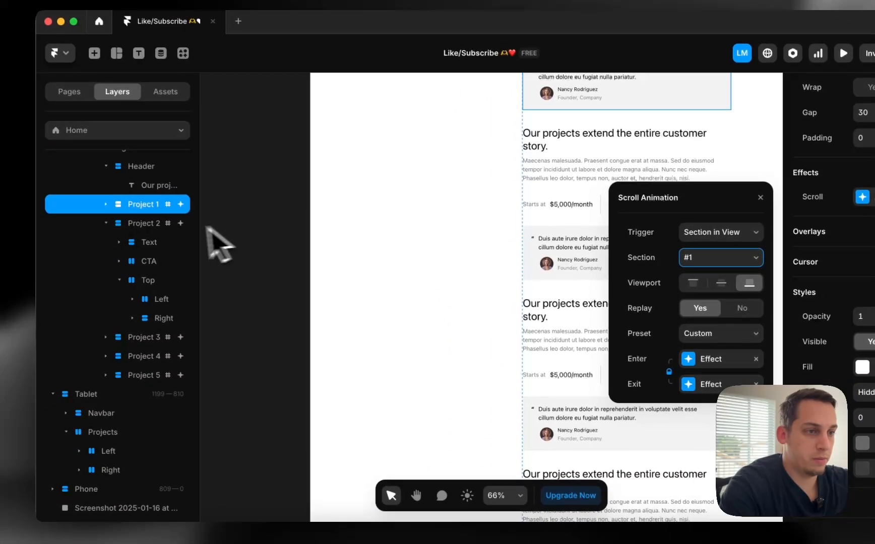
click(36, 243)
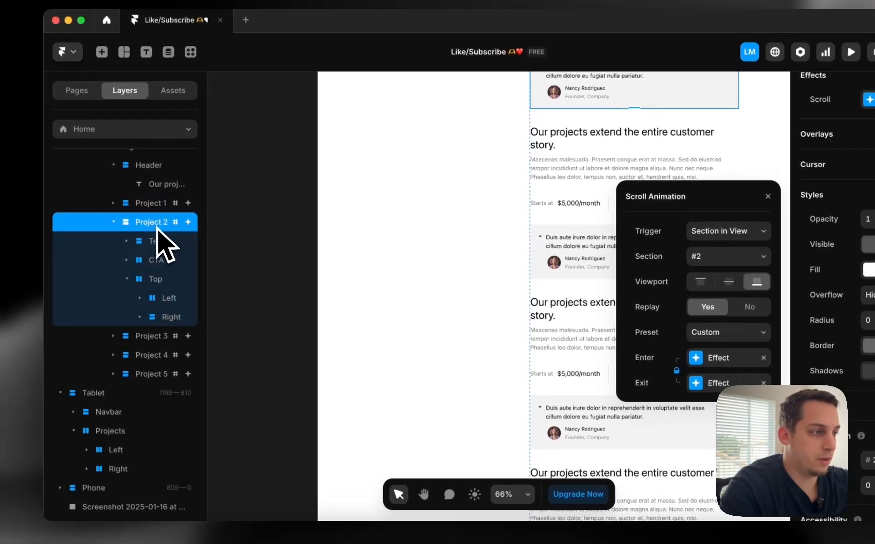
click(151, 336)
click(715, 256)
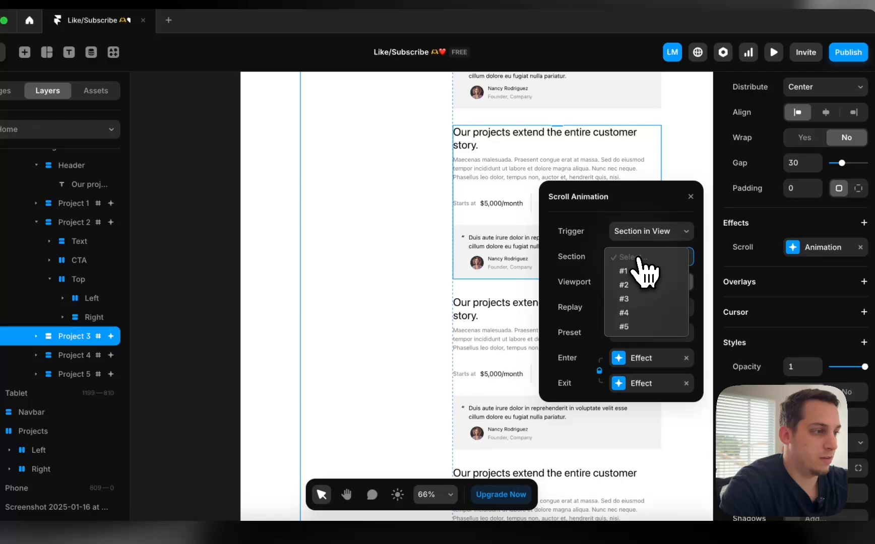
click(627, 300)
Set the scroll animation sections of Projects 4 and 5 to #4 and #5
click(96, 356)
click(656, 257)
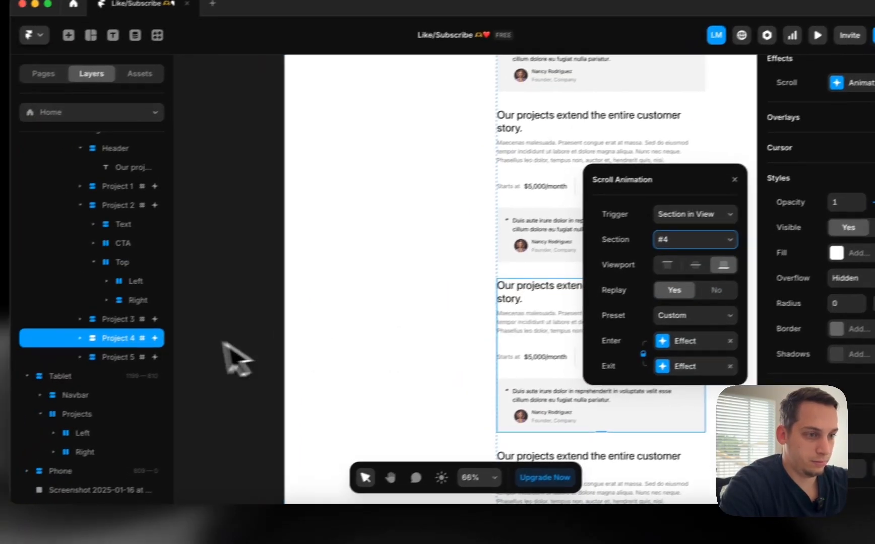
click(76, 370)
click(658, 252)
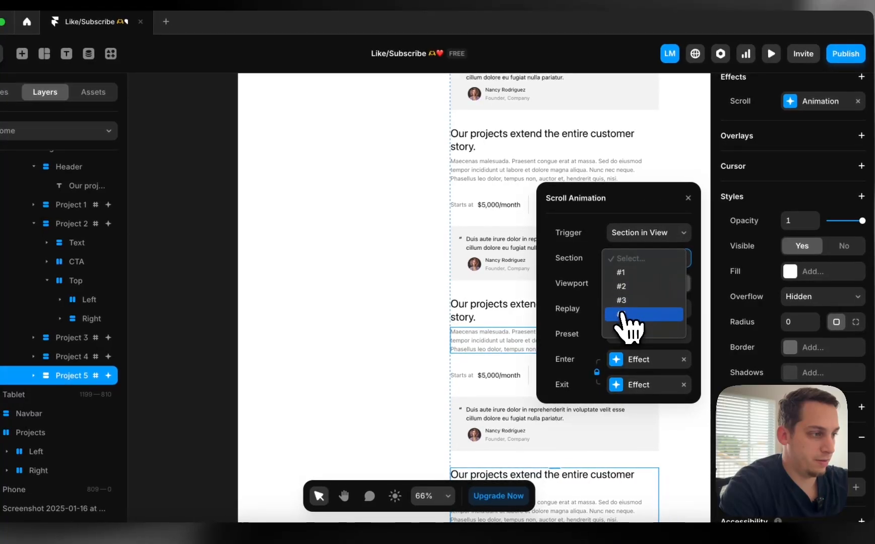
click(627, 330)
scroll(383, 250, up, 5)
scroll(336, 280, down, 2)
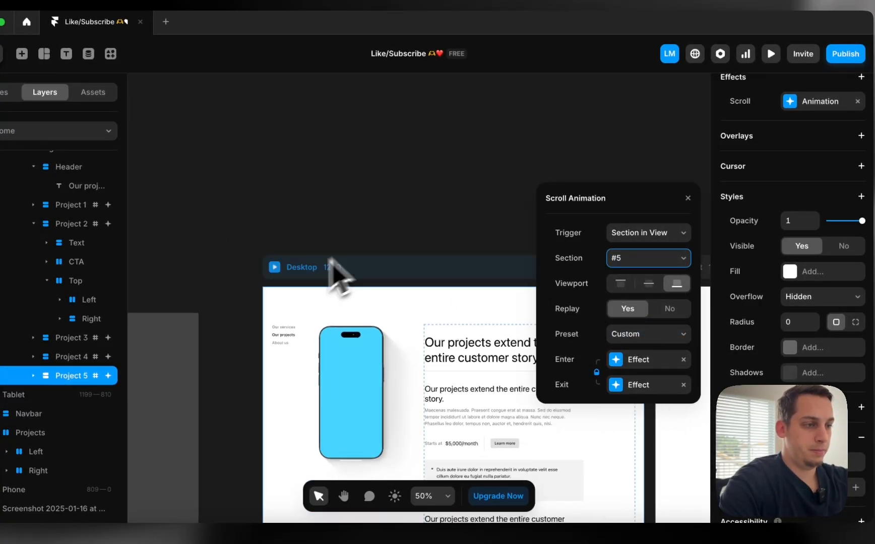
click(321, 241)
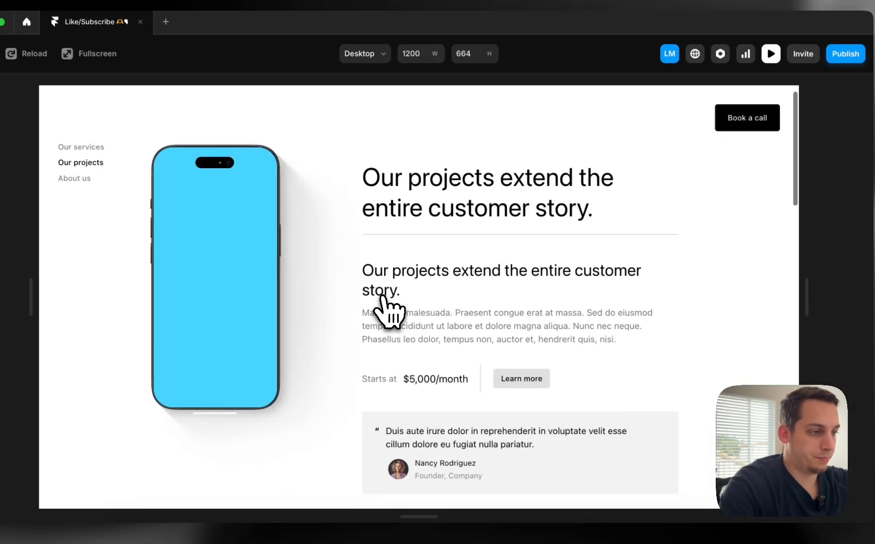
scroll(389, 312, down, 5)
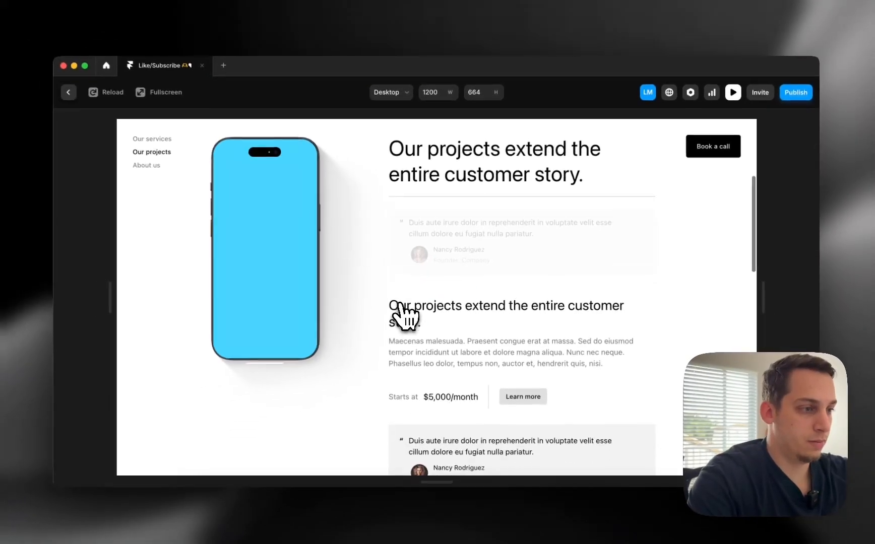
scroll(404, 316, down, 10)
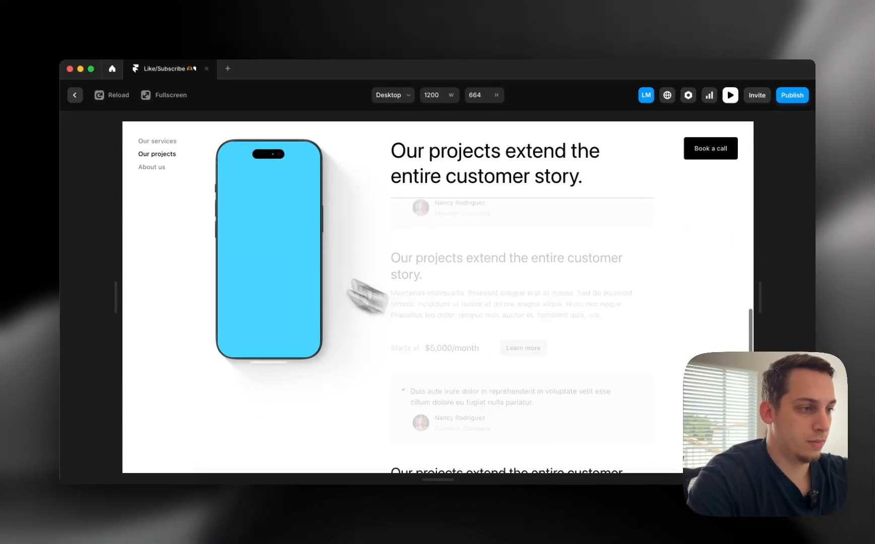
click(74, 95)
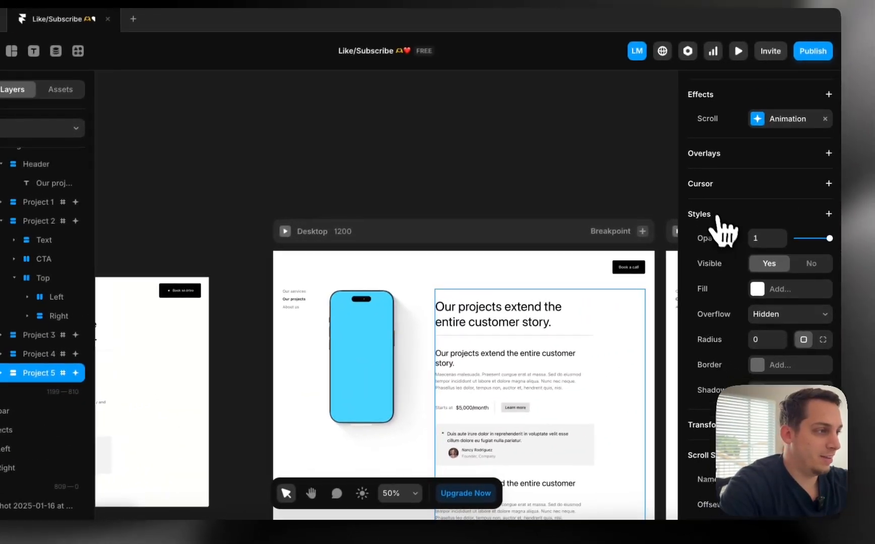
Review the enter and exit effect settings of Projects 5 and 4
scroll(815, 216, up, 3)
click(841, 176)
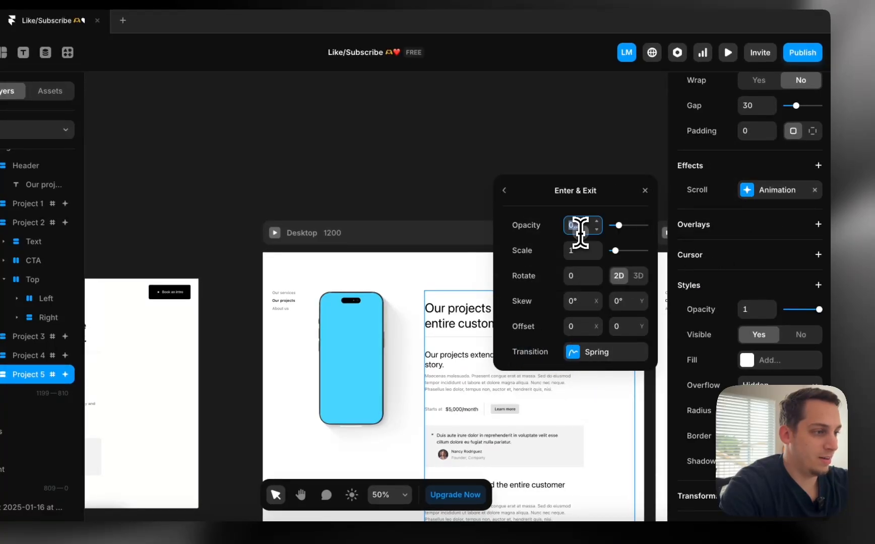
click(504, 191)
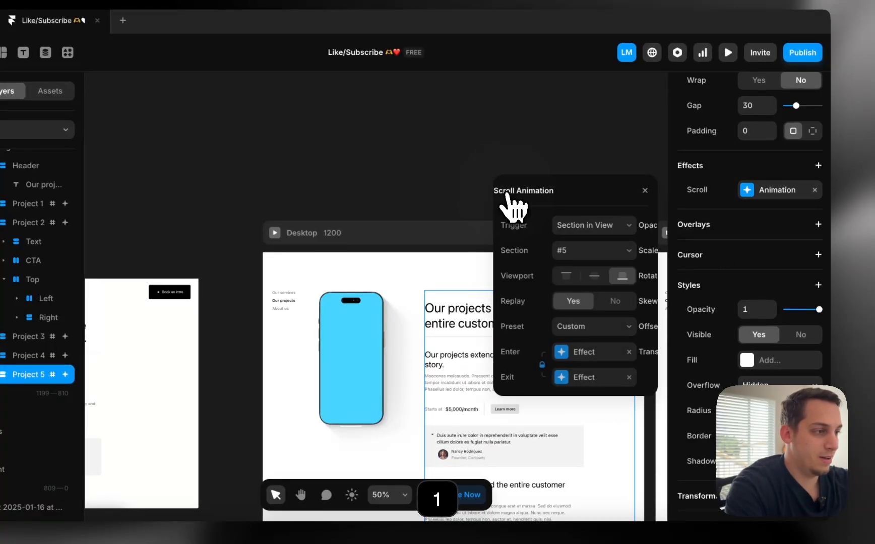
click(621, 354)
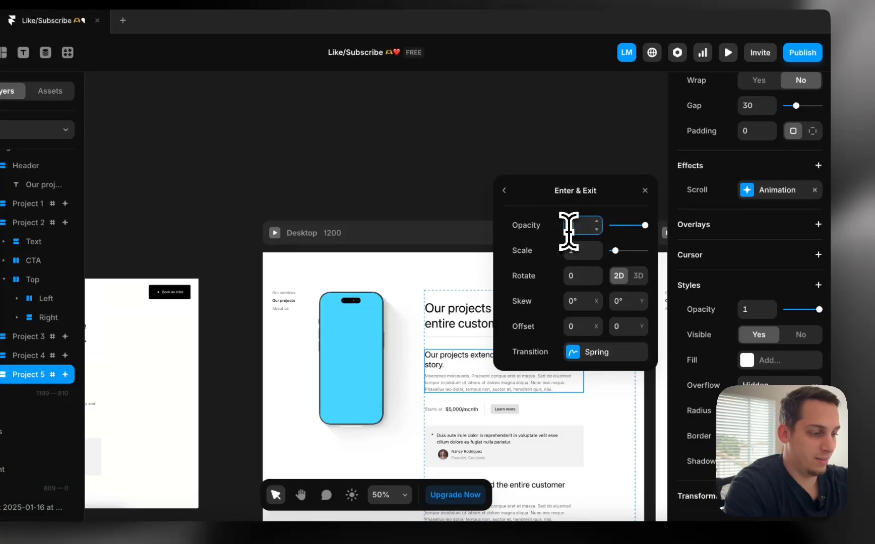
click(504, 190)
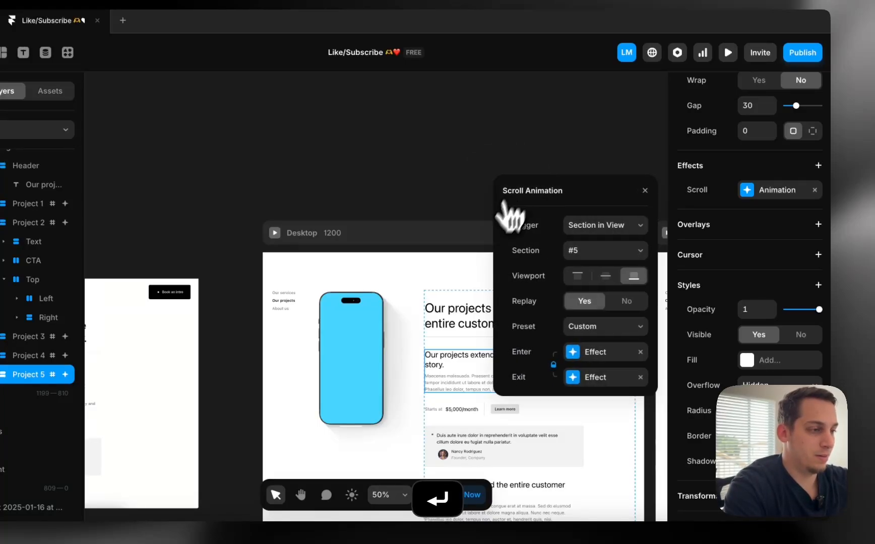
scroll(391, 332, down, 5)
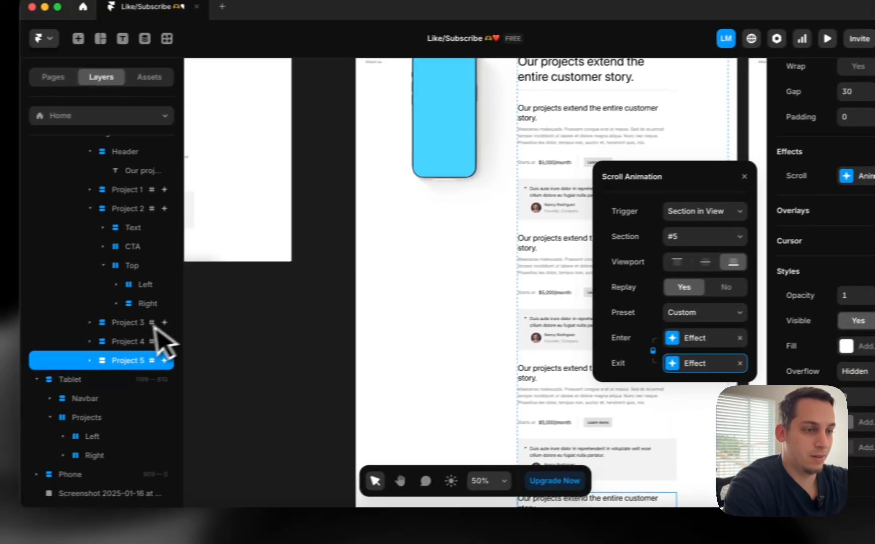
click(153, 341)
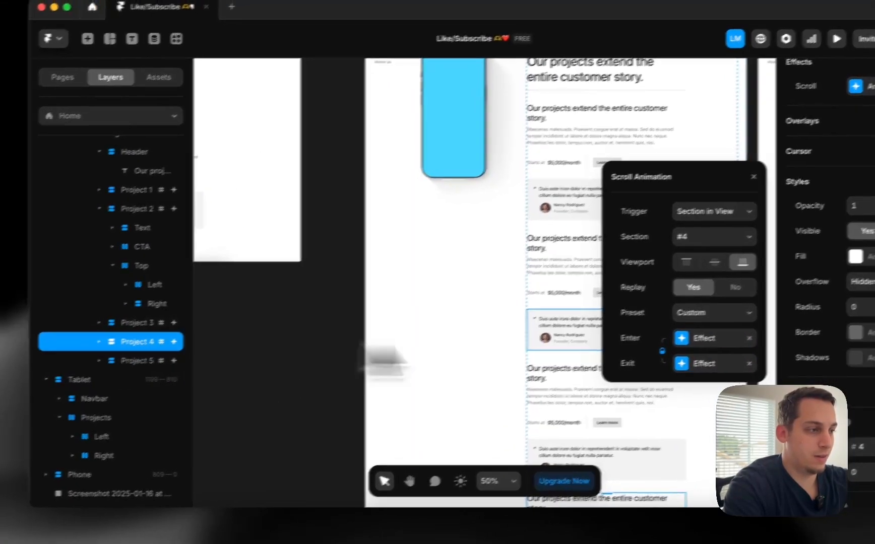
click(695, 338)
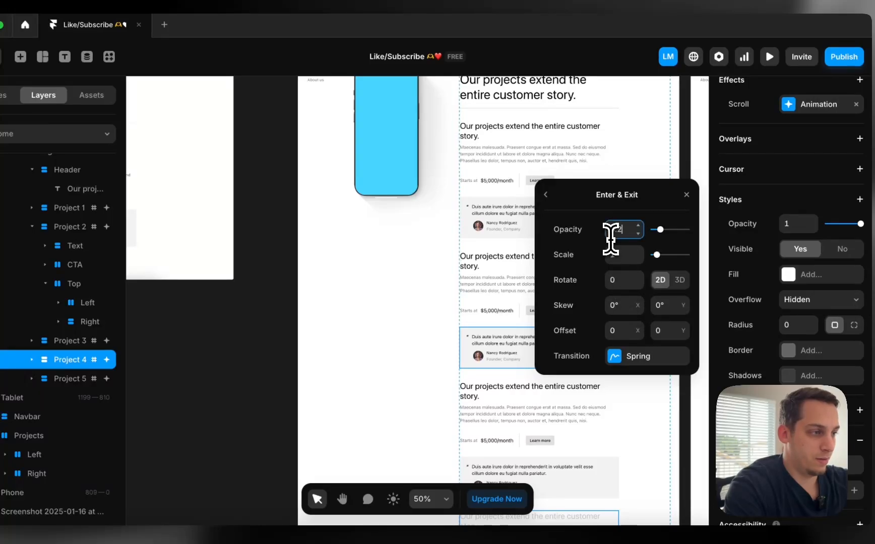
click(559, 191)
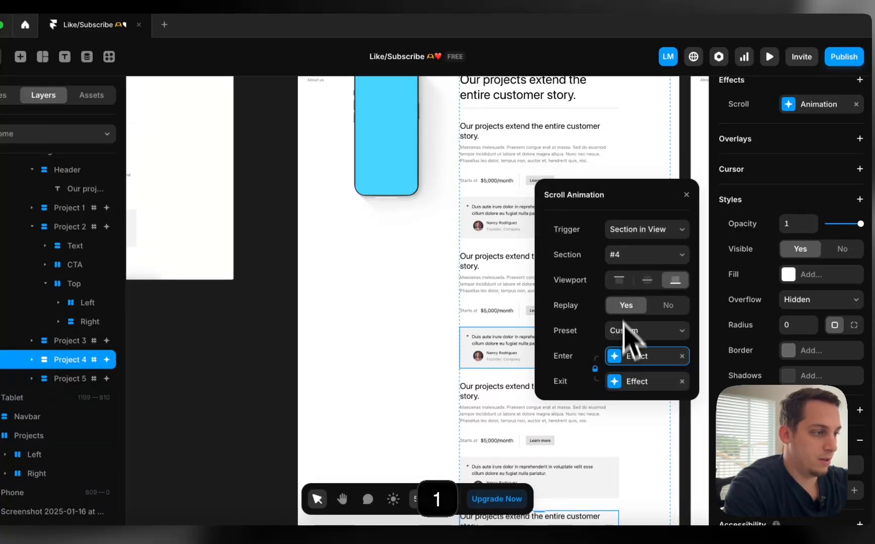
click(627, 379)
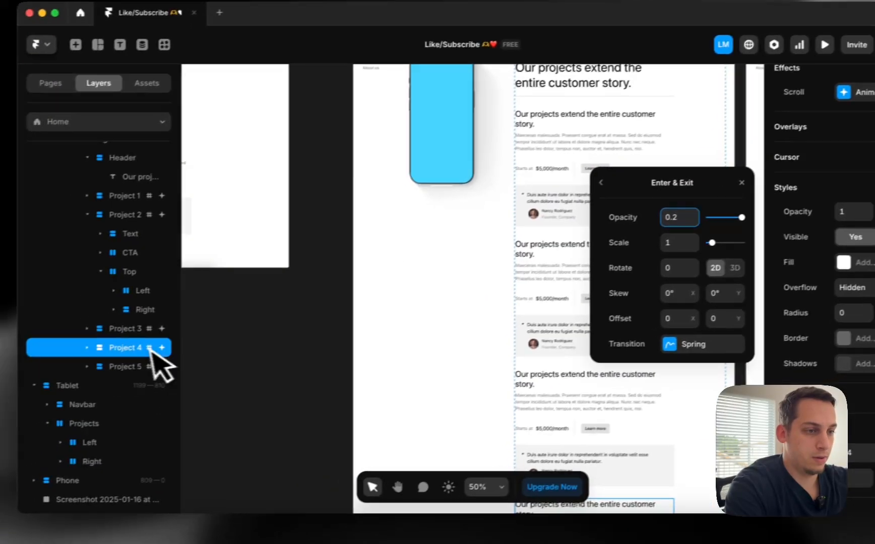
Give Project 3 an enter opacity of 1 and an exit opacity of 0.2
click(75, 341)
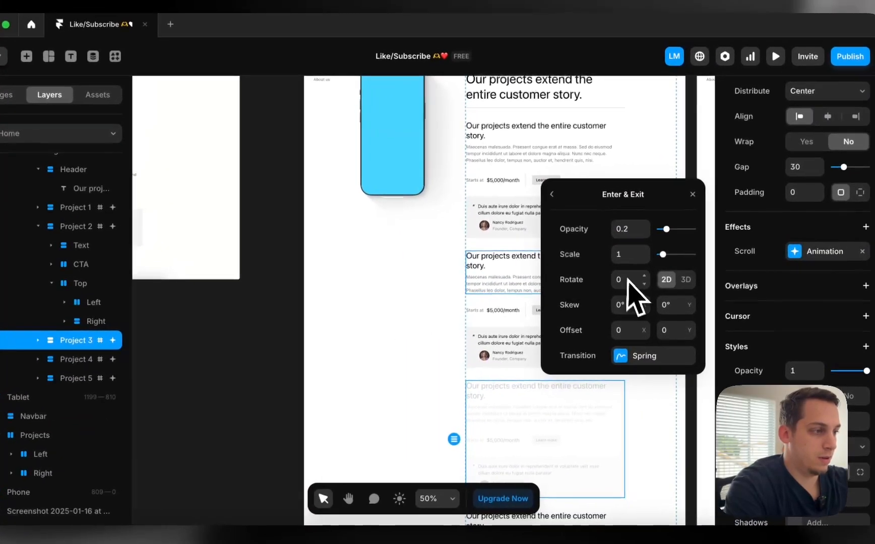
click(551, 194)
click(633, 357)
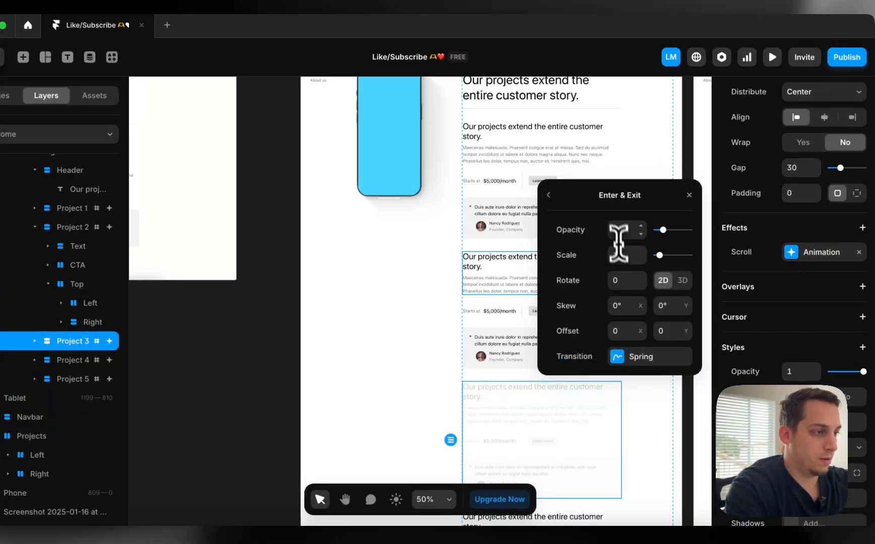
click(616, 232)
text(1)
click(548, 197)
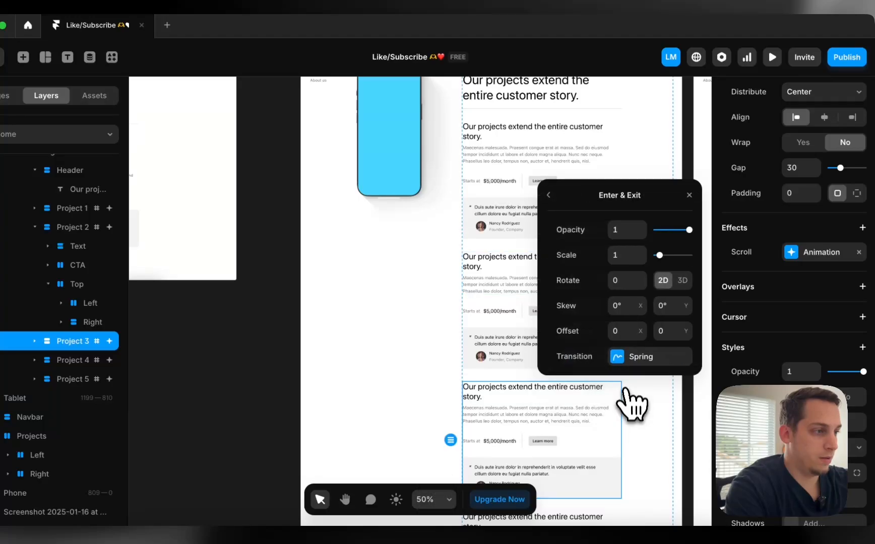
text(0.2)
key(Return)
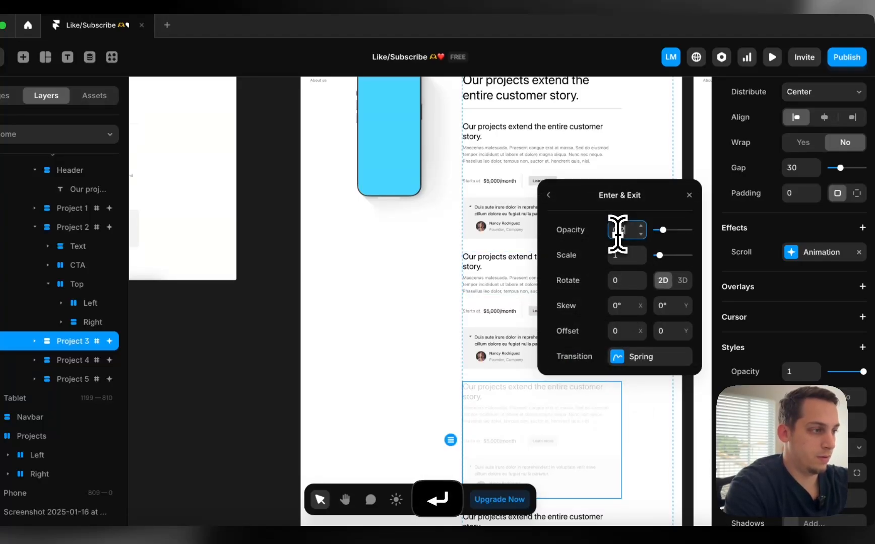
click(550, 196)
Give Project 2 an enter opacity of 1 and an exit opacity of 0.2
click(76, 227)
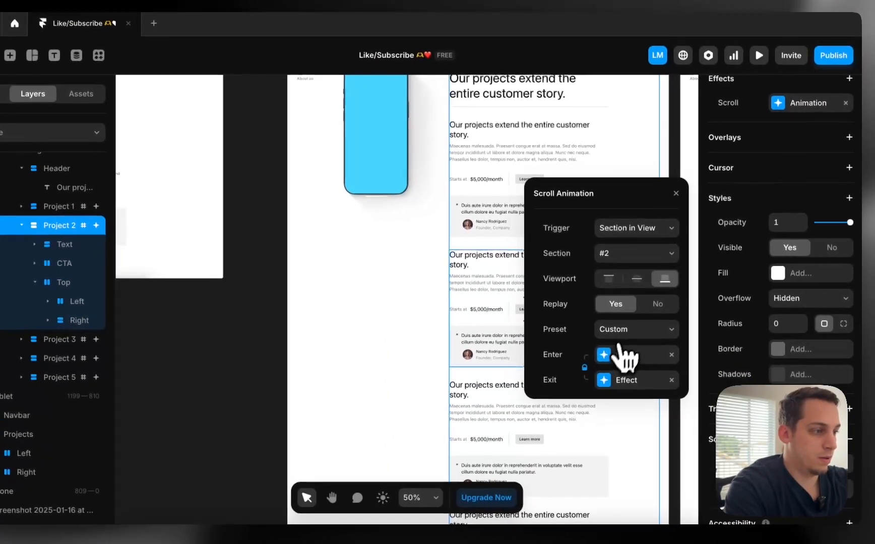
click(621, 356)
click(605, 230)
text(1)
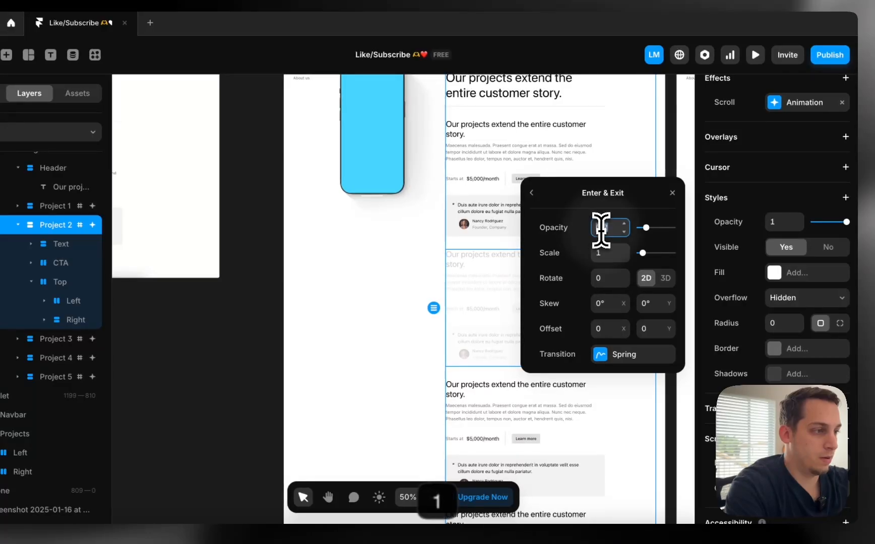
click(538, 193)
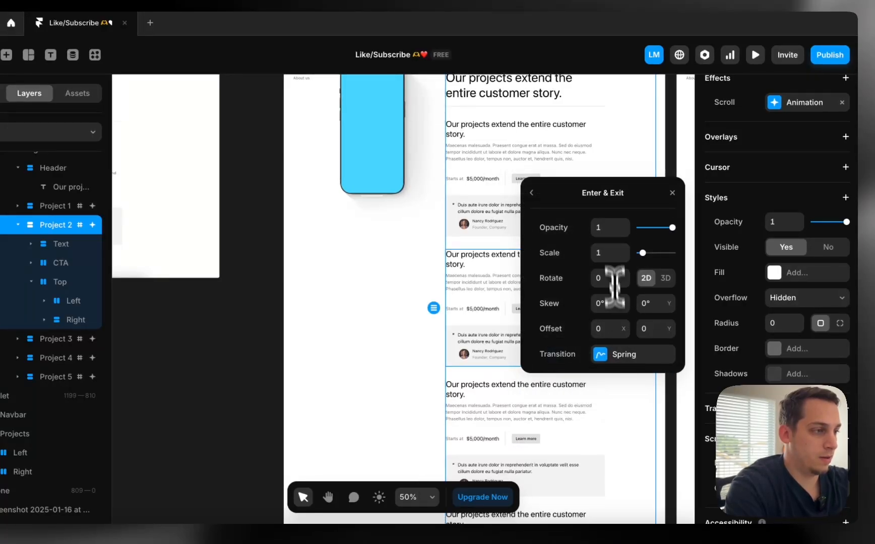
click(606, 227)
text(0.2)
key(Return)
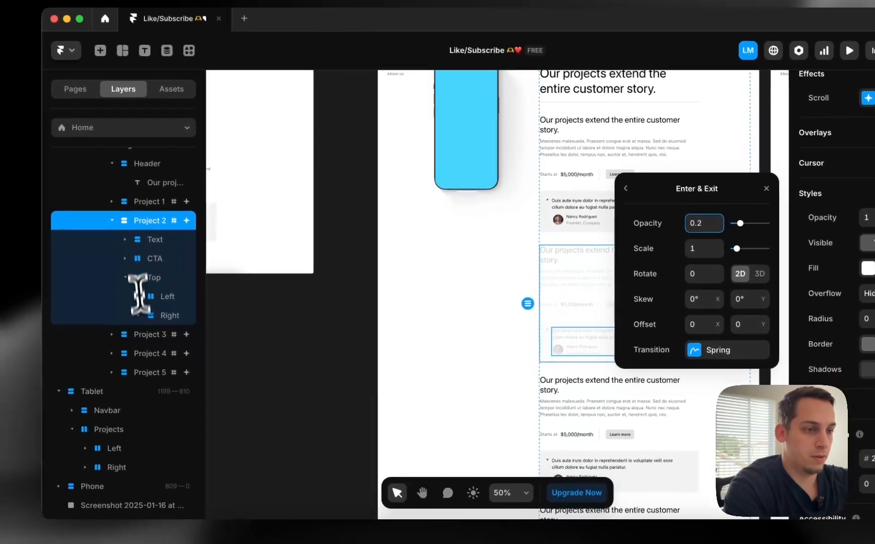
Set Project 1's enter opacity to 1 and deselect the card
click(151, 335)
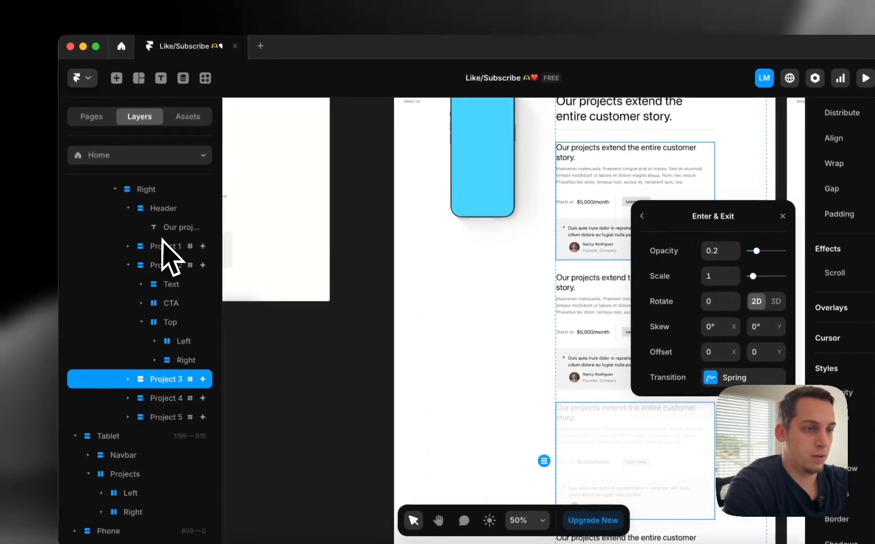
click(164, 244)
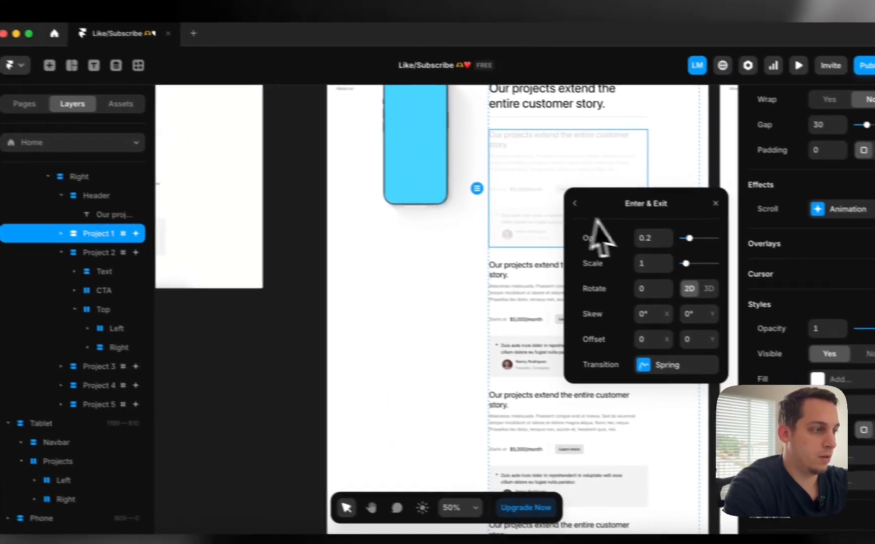
click(718, 251)
text(1)
click(549, 199)
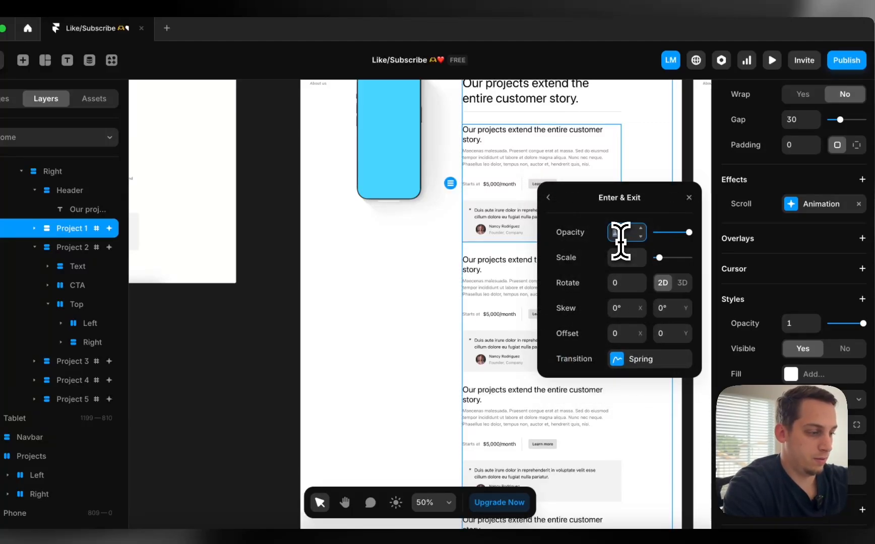
scroll(441, 176, up, 6)
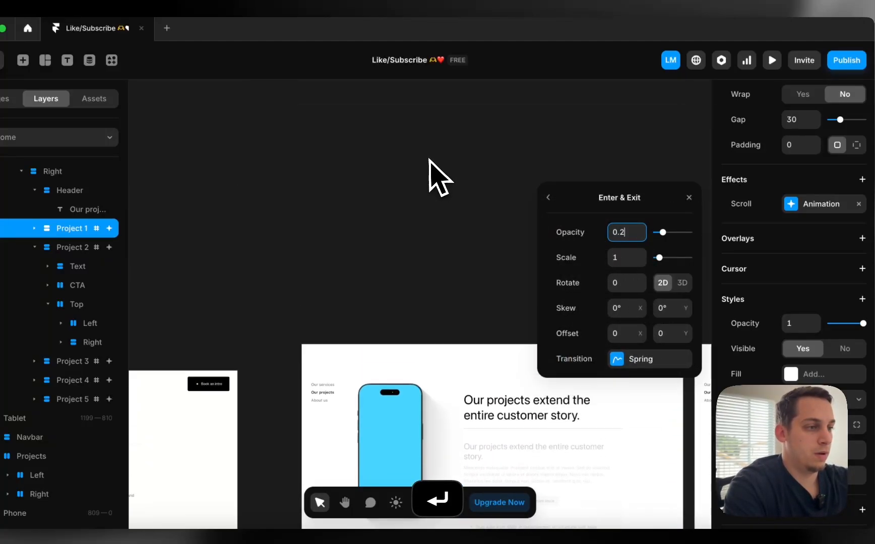
click(348, 244)
Preview the Desktop page and scroll down to watch earlier cards dim as new ones arrive
click(314, 325)
scroll(355, 290, down, 5)
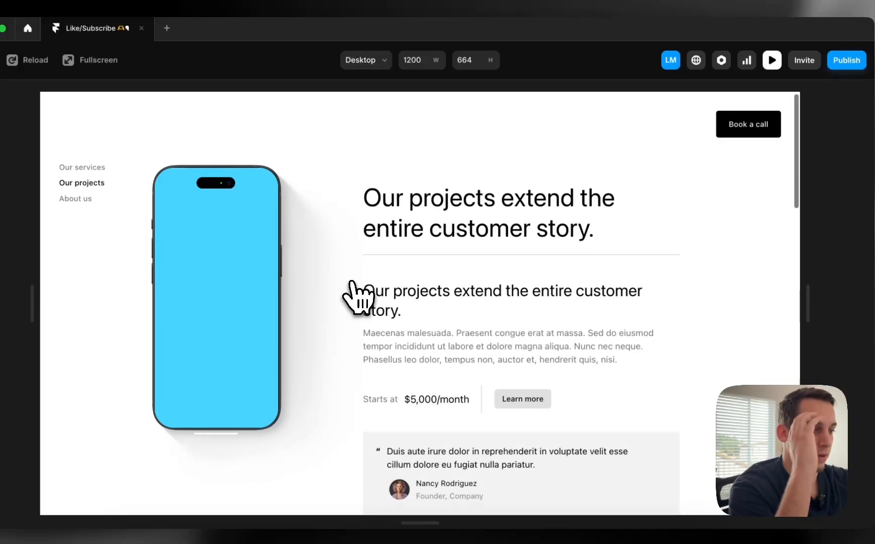
scroll(351, 287, down, 3)
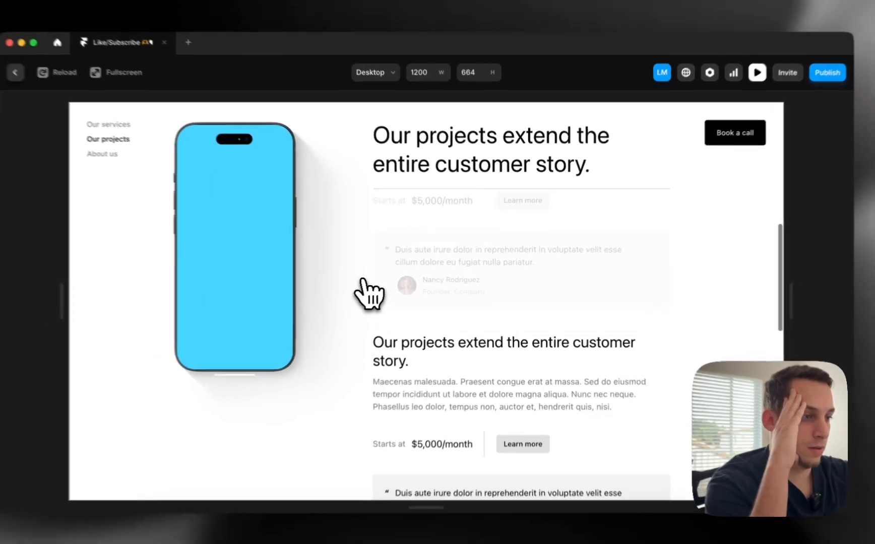
scroll(386, 290, down, 4)
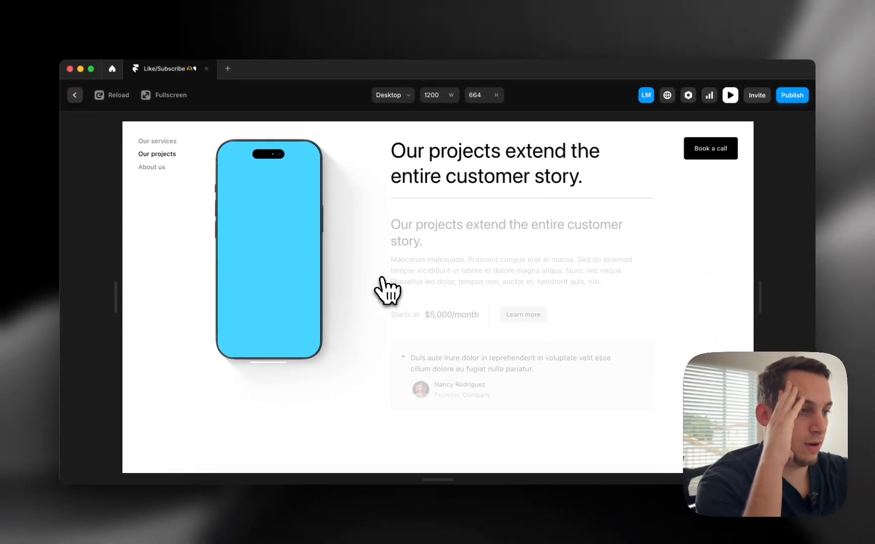
scroll(383, 290, down, 6)
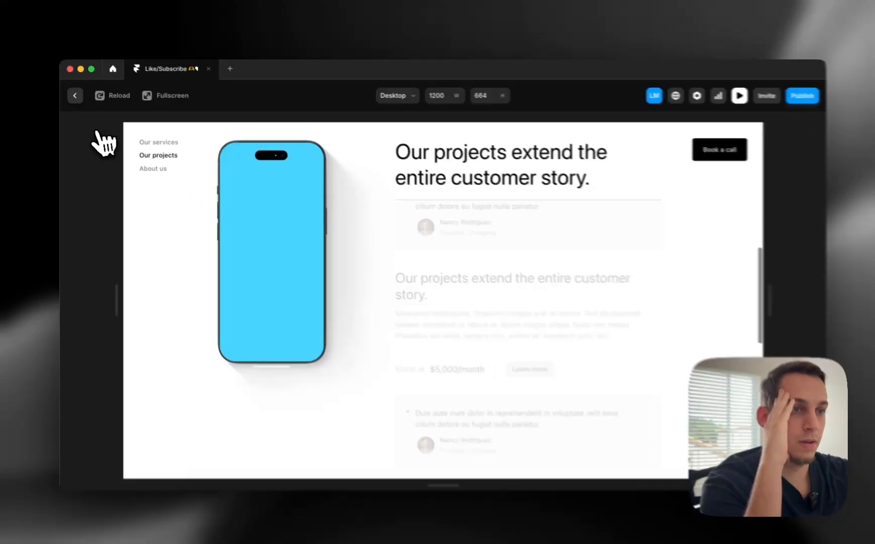
Close the preview and undo the recent animation changes back to Project 5
click(74, 95)
key(super+z)
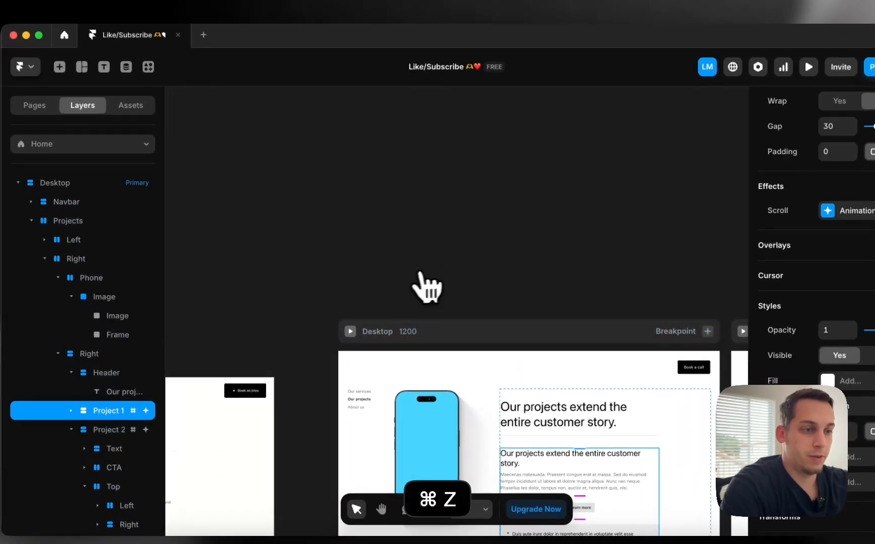
key(super+z)
key(super+z)
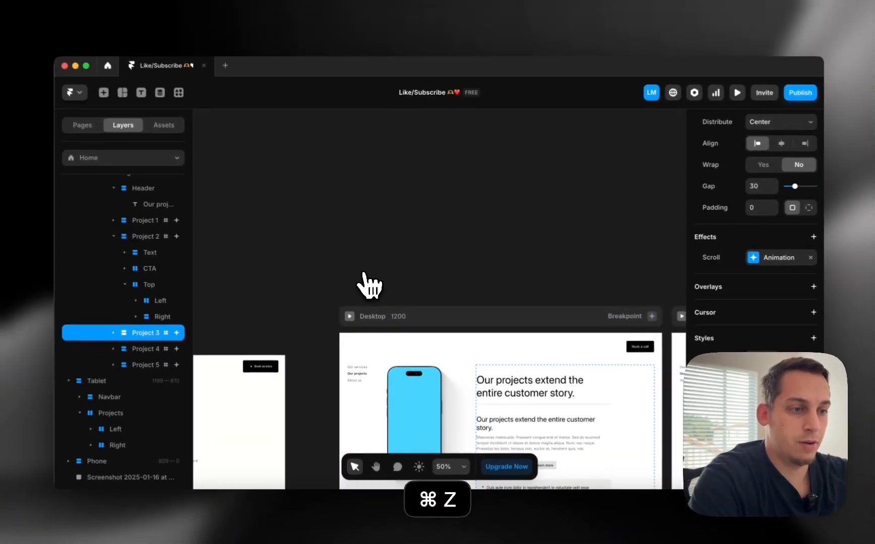
key(super+z)
key(super+z)
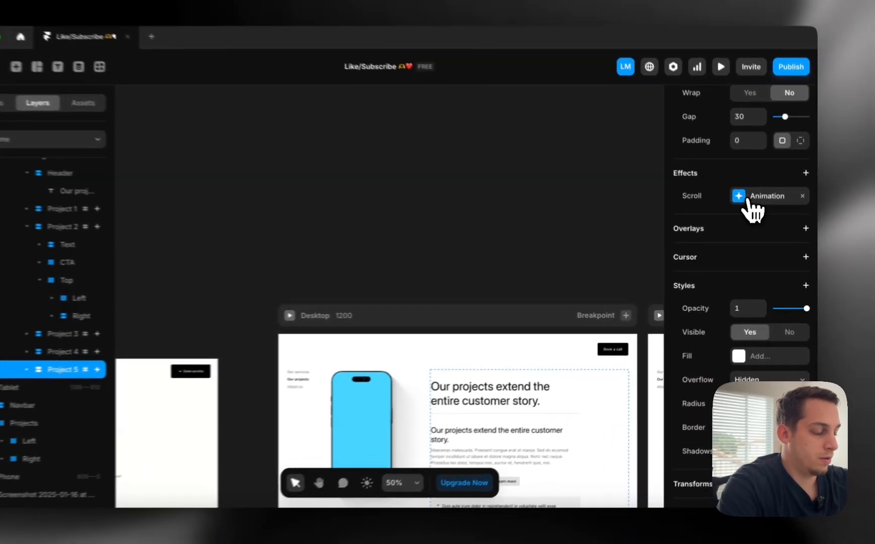
Check Project 5's Section in View scroll animation and its enter effect settings
click(761, 210)
click(659, 330)
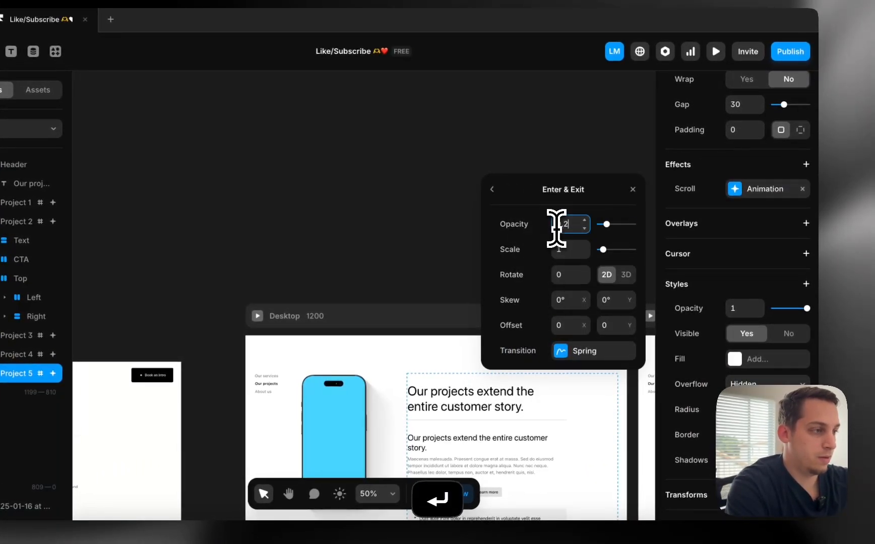
click(492, 190)
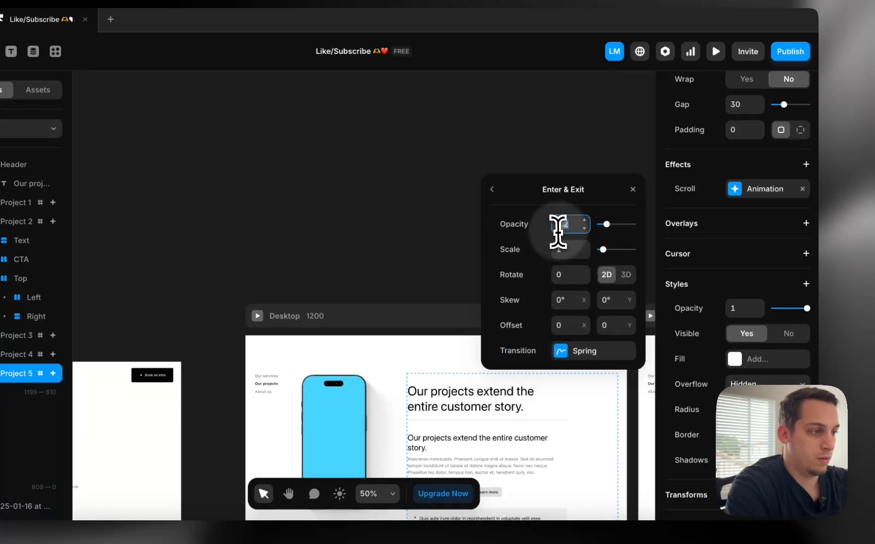
click(494, 190)
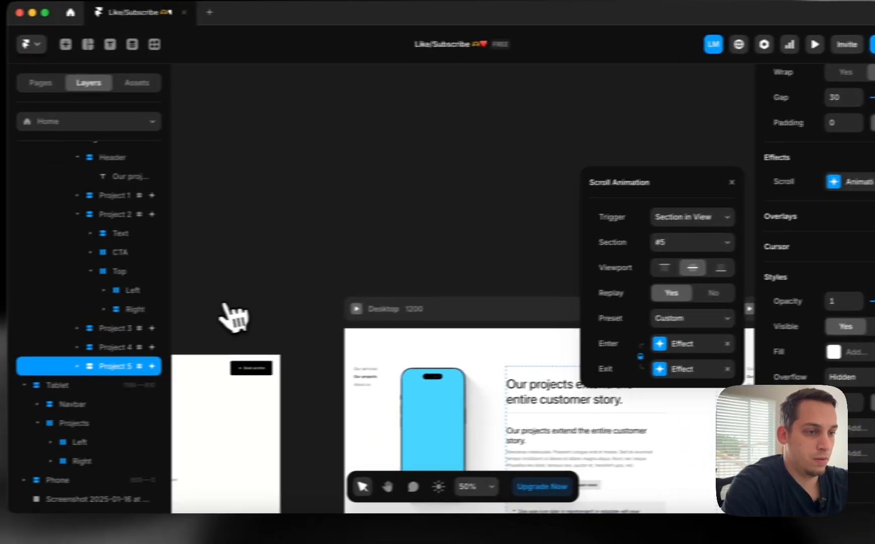
Check the scroll animations of Projects 4, 3, 2 and 1, including Project 3's viewport trigger
click(16, 354)
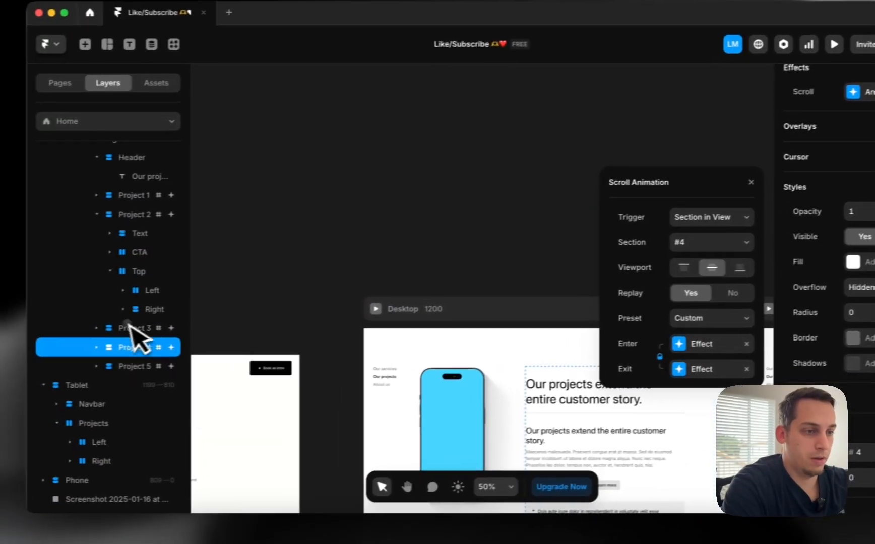
click(77, 335)
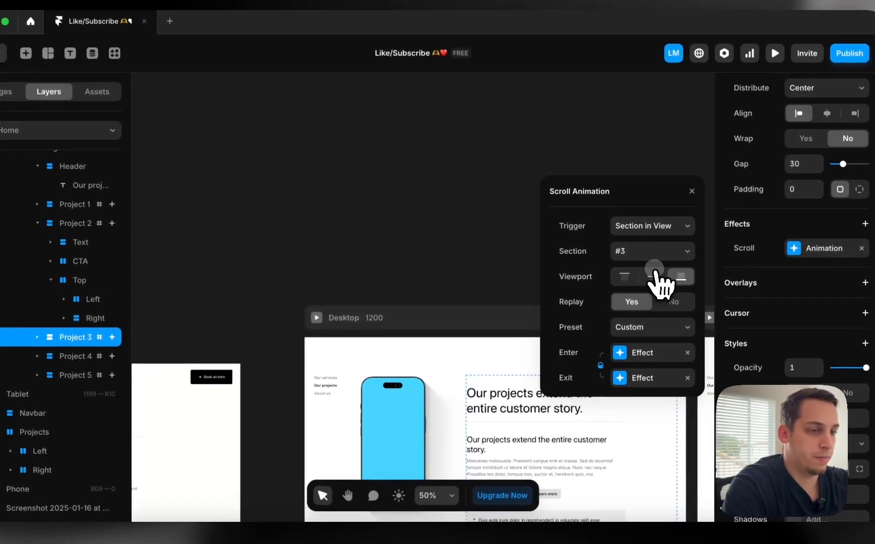
click(655, 274)
click(124, 232)
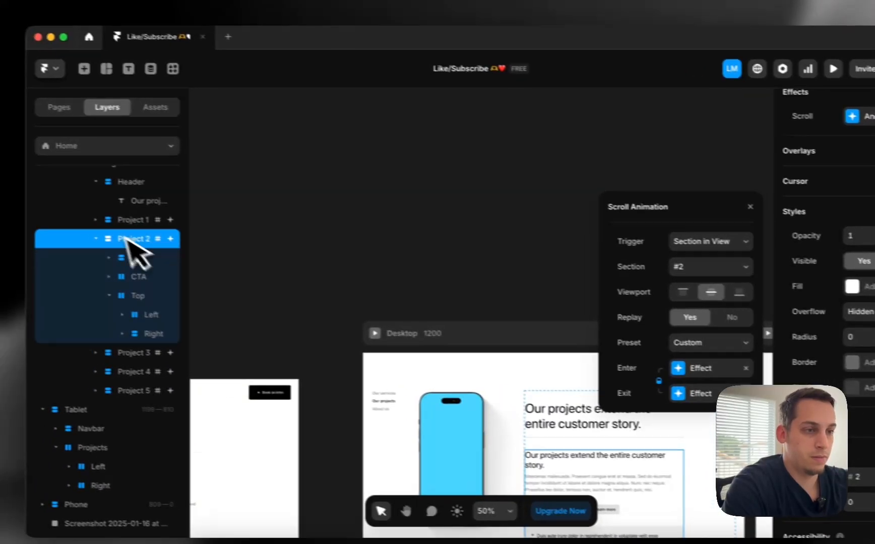
click(129, 220)
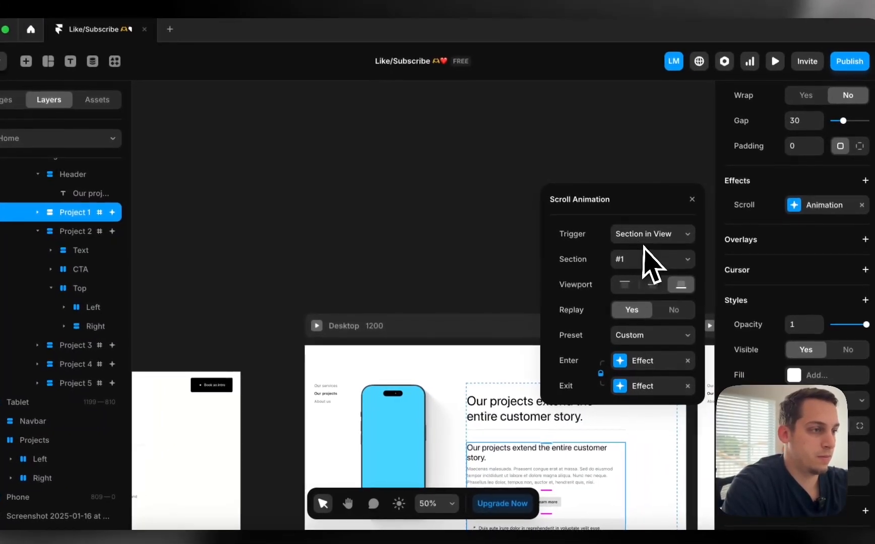
key(Escape)
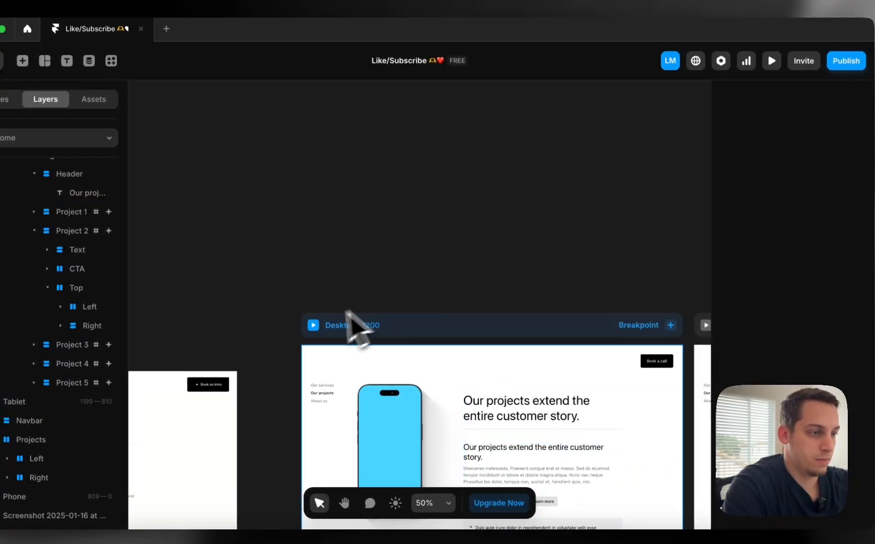
click(313, 326)
scroll(348, 335, down, 2)
scroll(347, 335, down, 5)
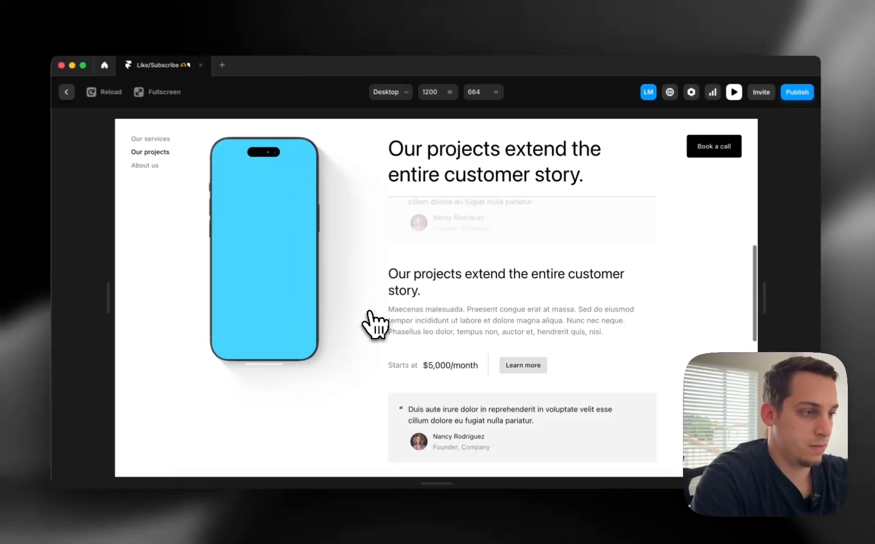
scroll(370, 313, down, 5)
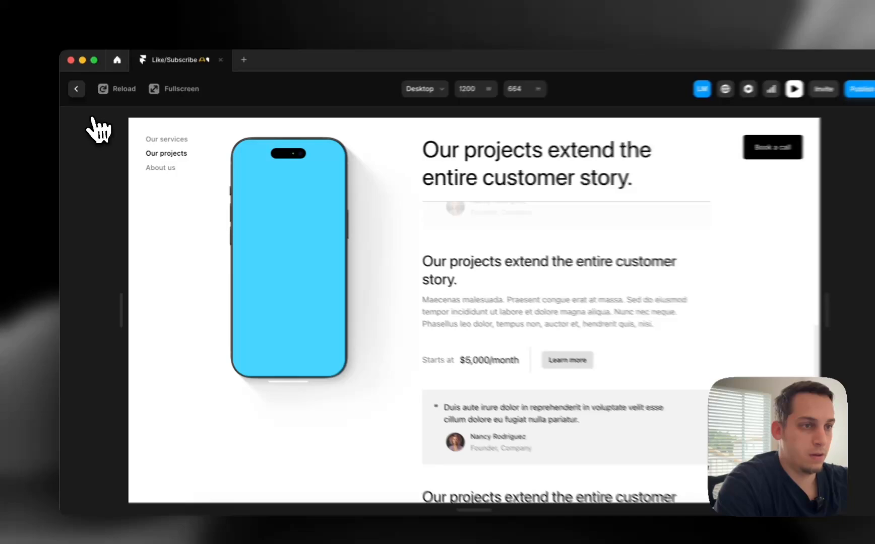
click(74, 95)
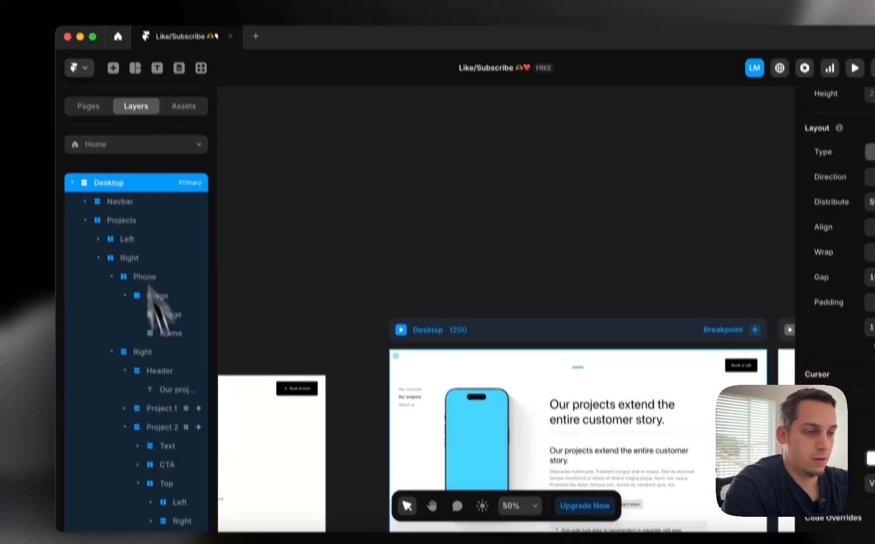
scroll(167, 399, down, 5)
click(166, 338)
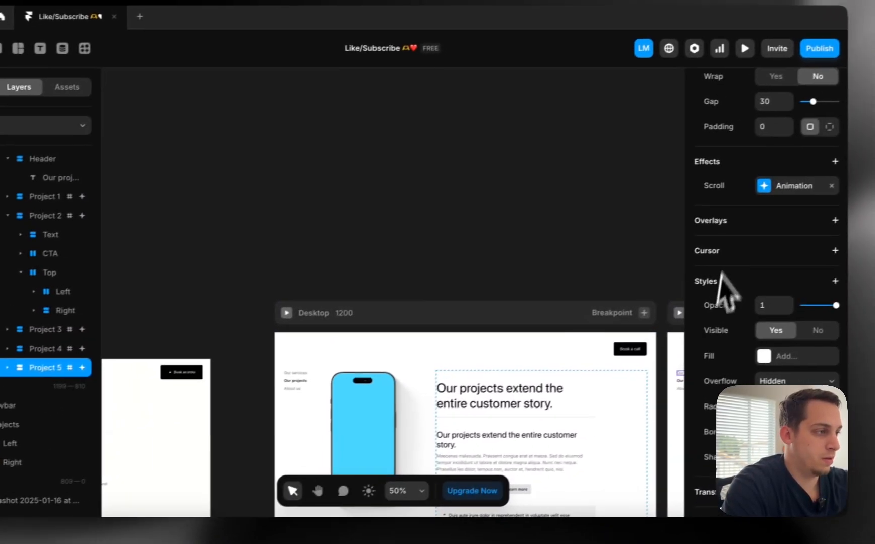
click(869, 157)
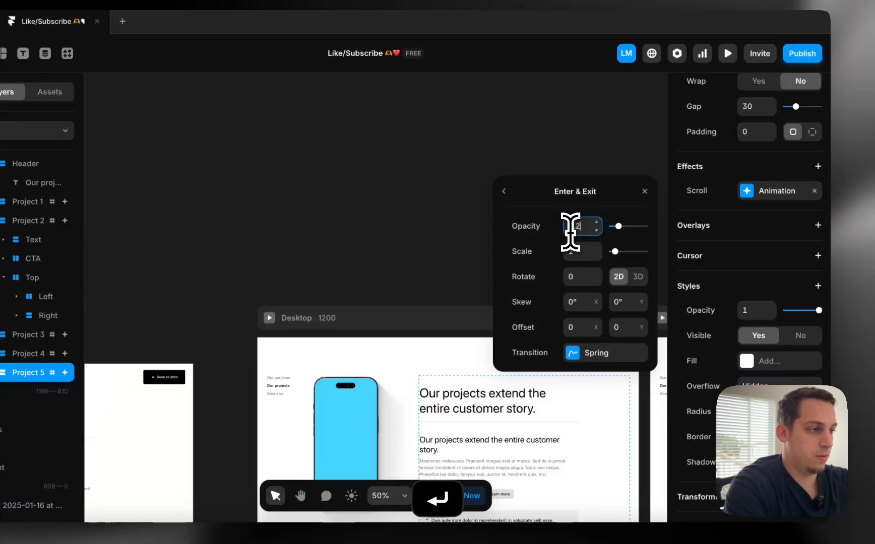
click(242, 182)
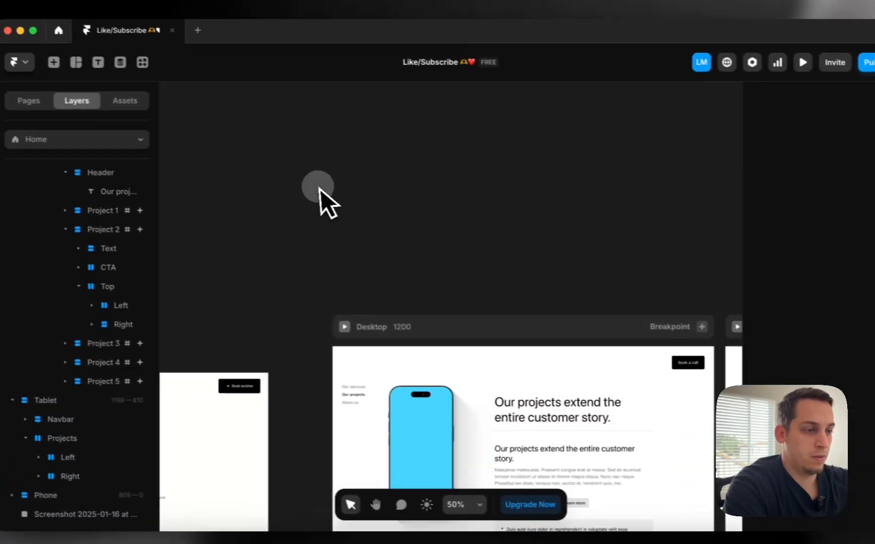
click(269, 318)
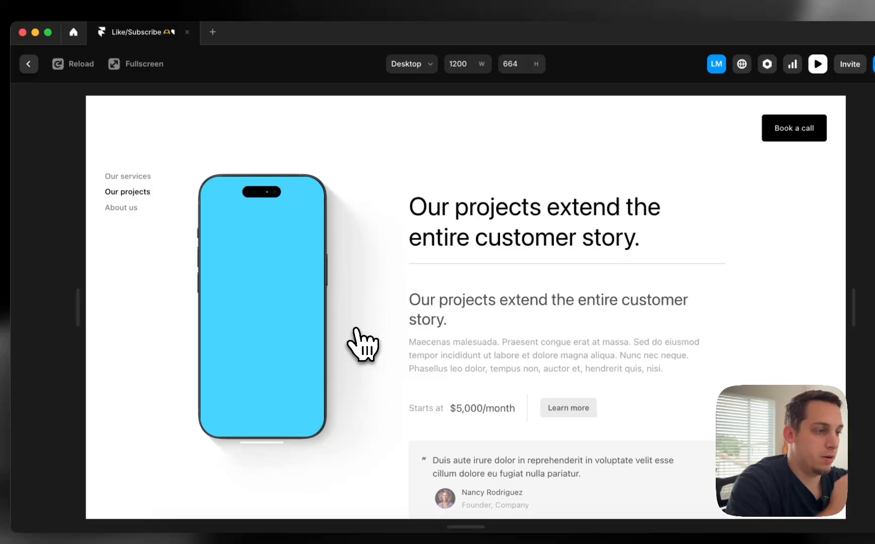
scroll(363, 346, down, 3)
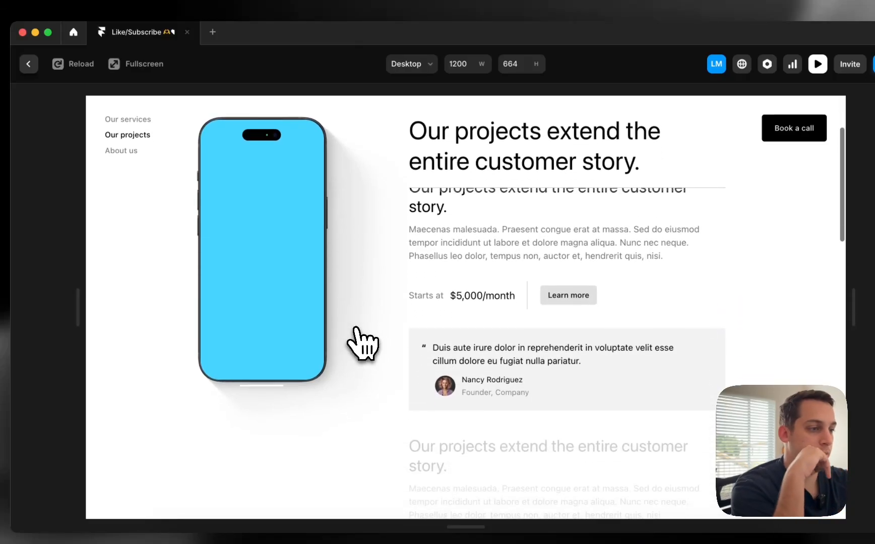
scroll(356, 327, down, 3)
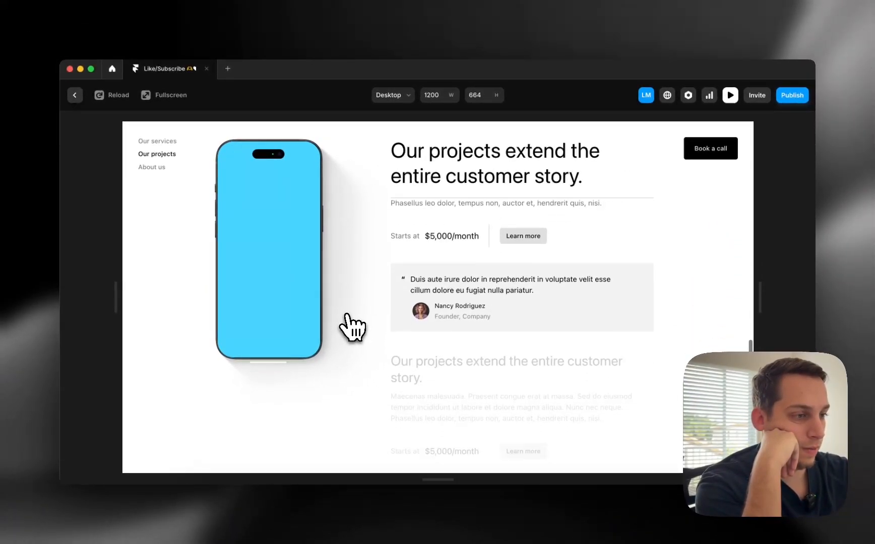
scroll(353, 328, down, 5)
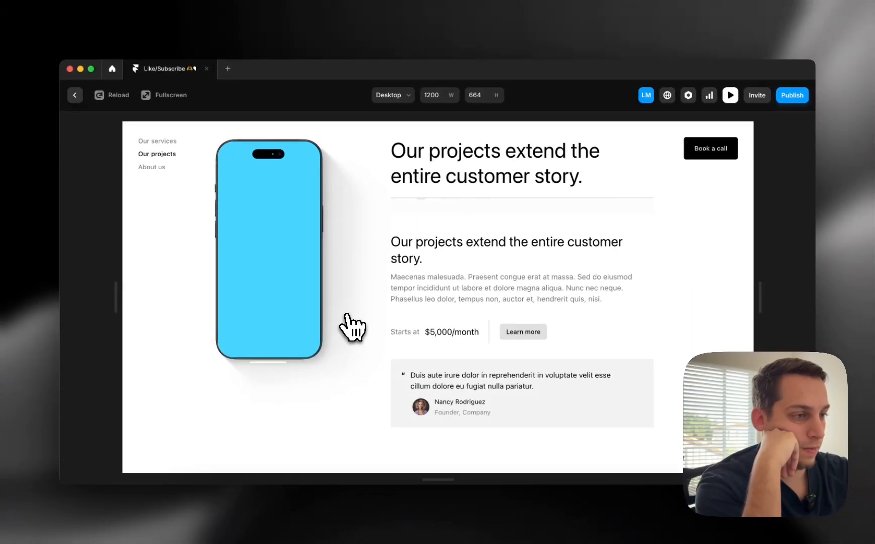
scroll(353, 327, up, 10)
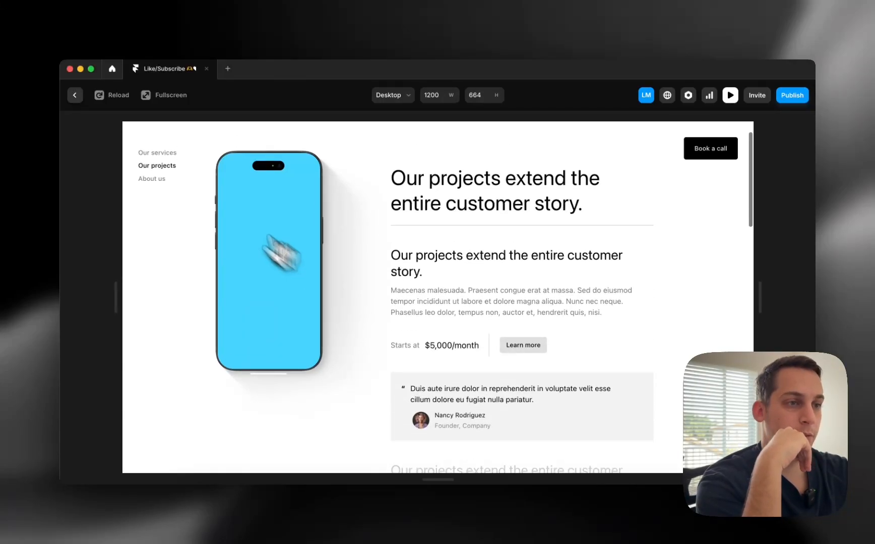
click(74, 95)
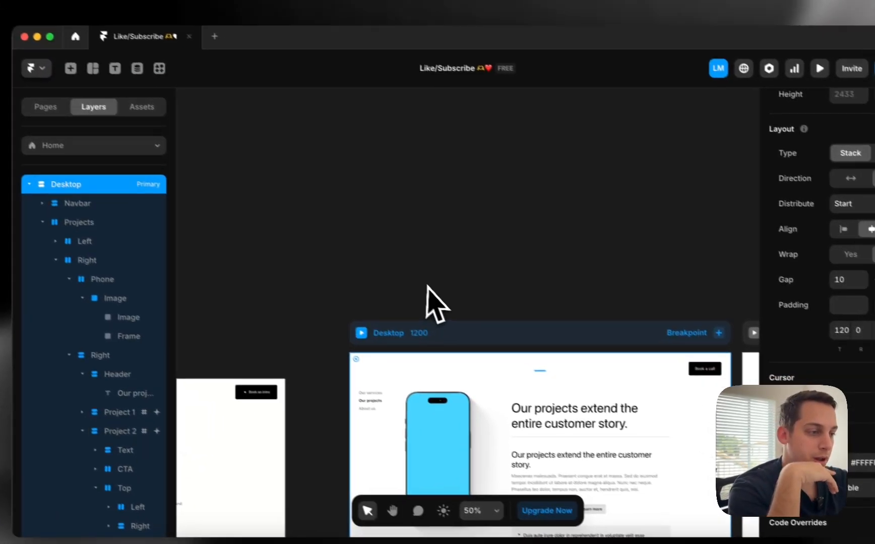
scroll(428, 303, down, 5)
click(446, 283)
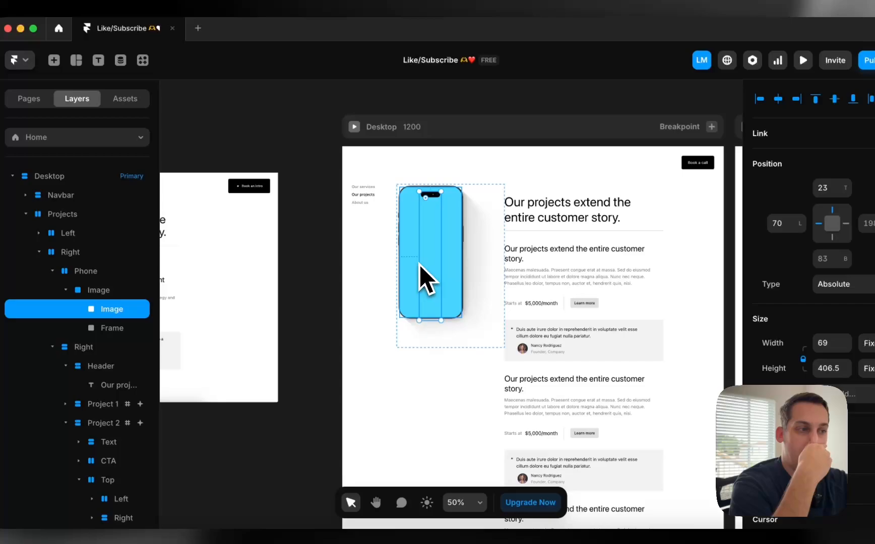
Select the phone's blue screen frame, then add a Scroll Transform effect and remove it again
click(427, 280)
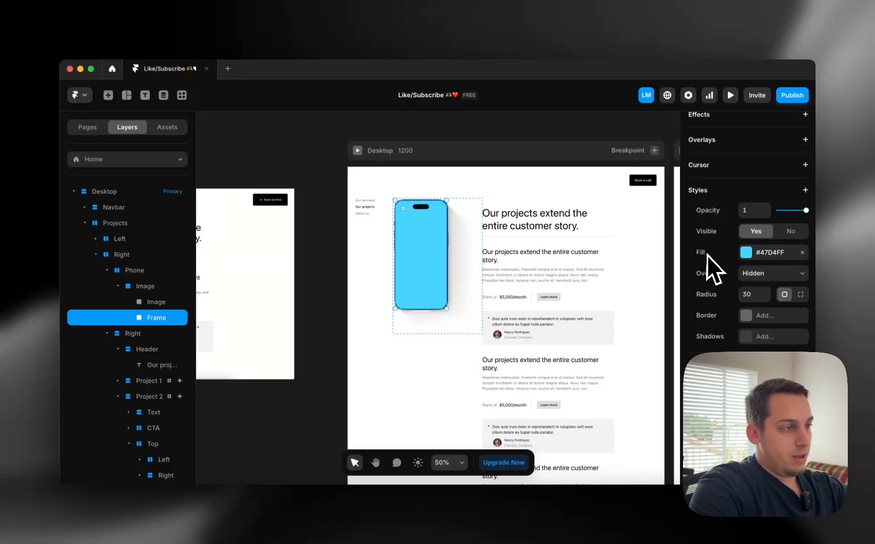
scroll(695, 256, up, 3)
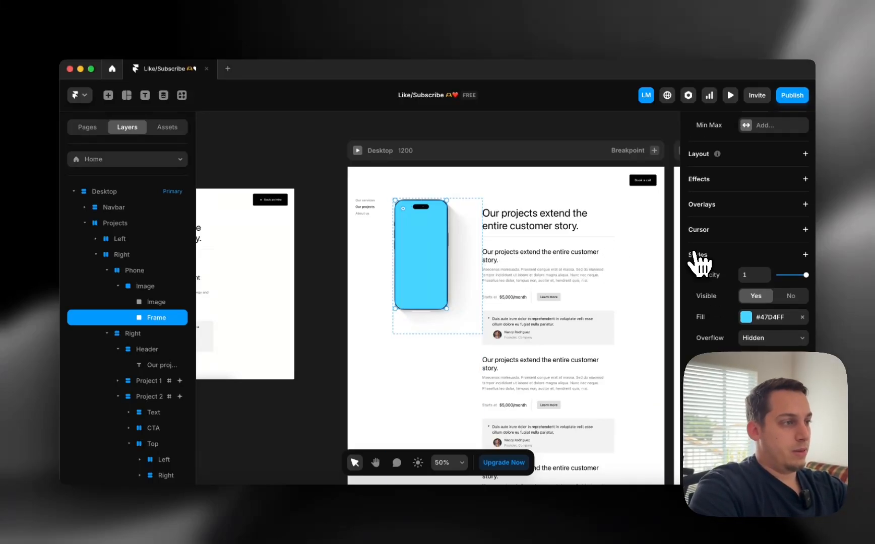
click(805, 179)
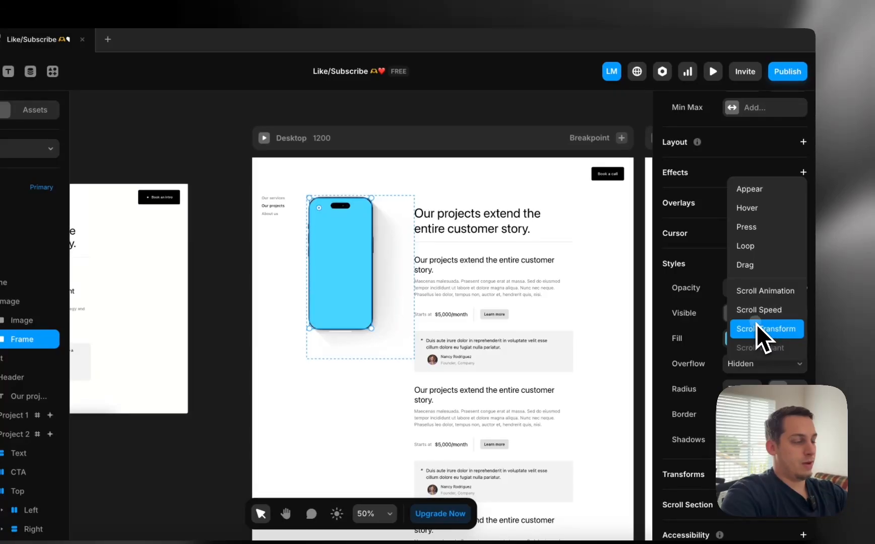
click(756, 328)
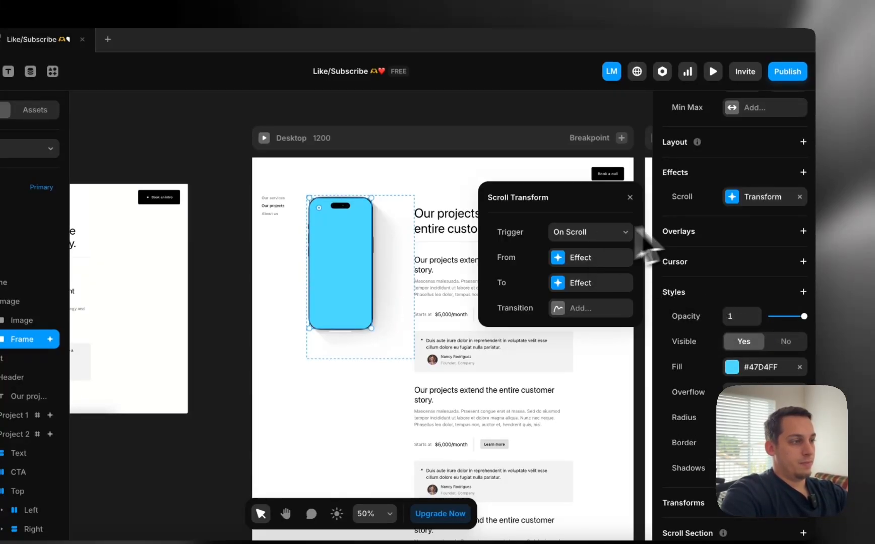
click(800, 197)
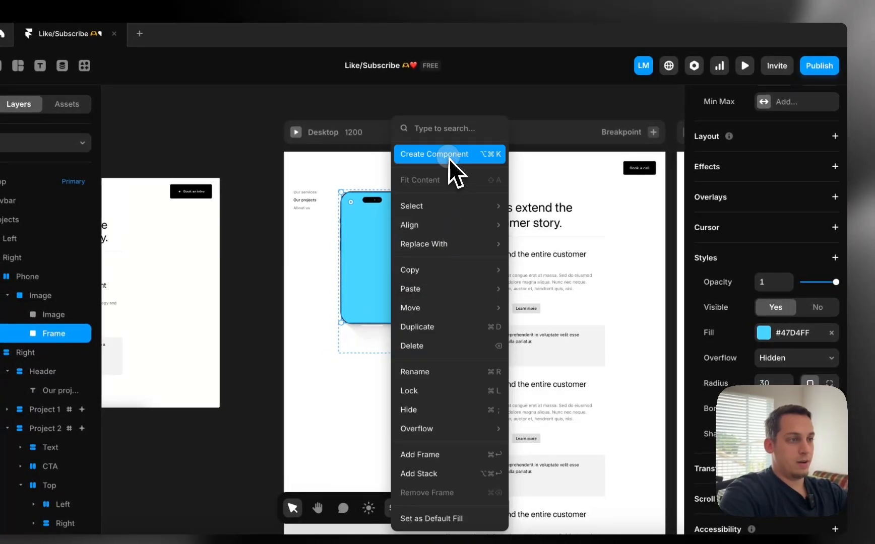
Turn the screen frame into a component named 'Screen' with five variants
click(449, 155)
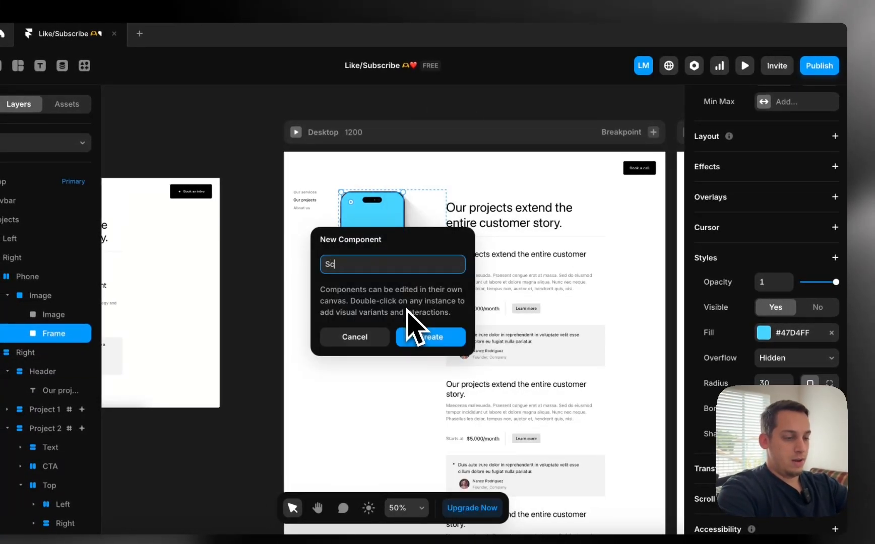
text(Screen)
key(Return)
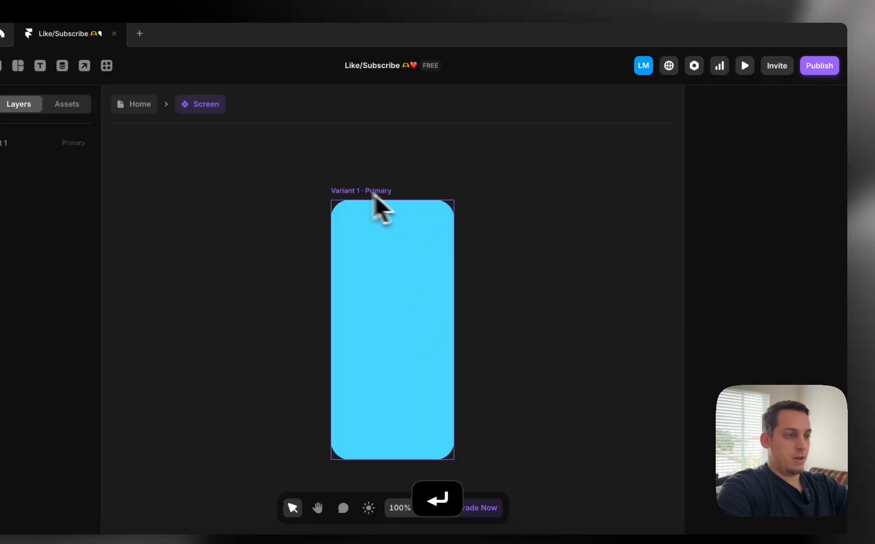
click(375, 192)
click(468, 275)
click(491, 297)
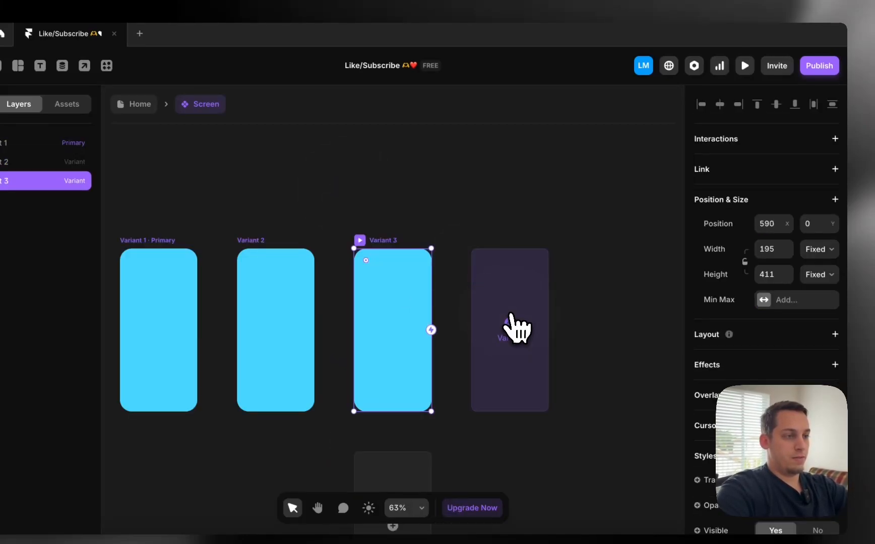
click(509, 312)
click(512, 316)
click(371, 253)
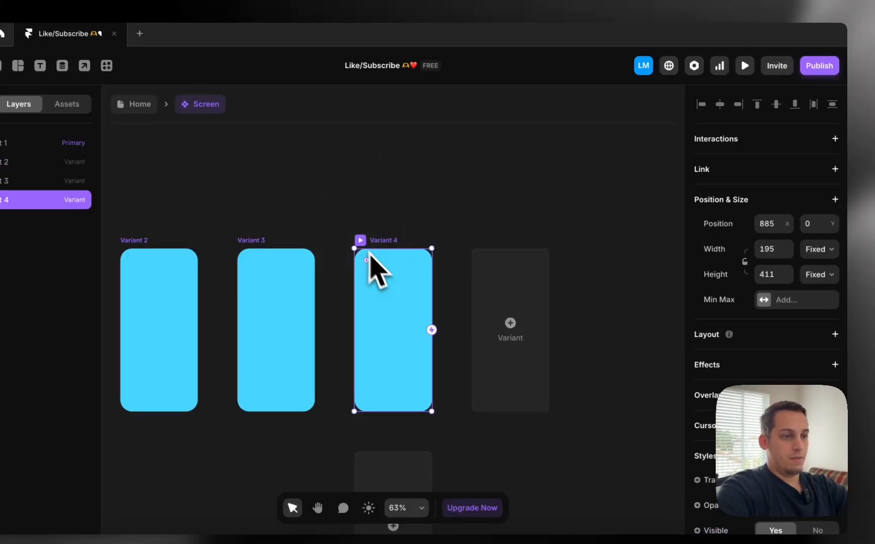
click(487, 310)
scroll(489, 319, left, 5)
Darken Variant 2's fill to #3BB0D4 and give Variant 3 a darker fill
click(549, 325)
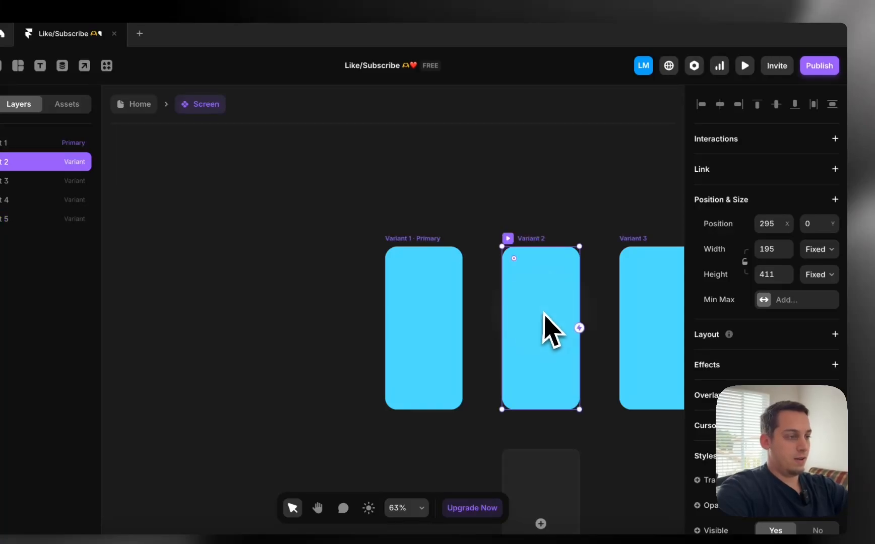
scroll(756, 388, down, 5)
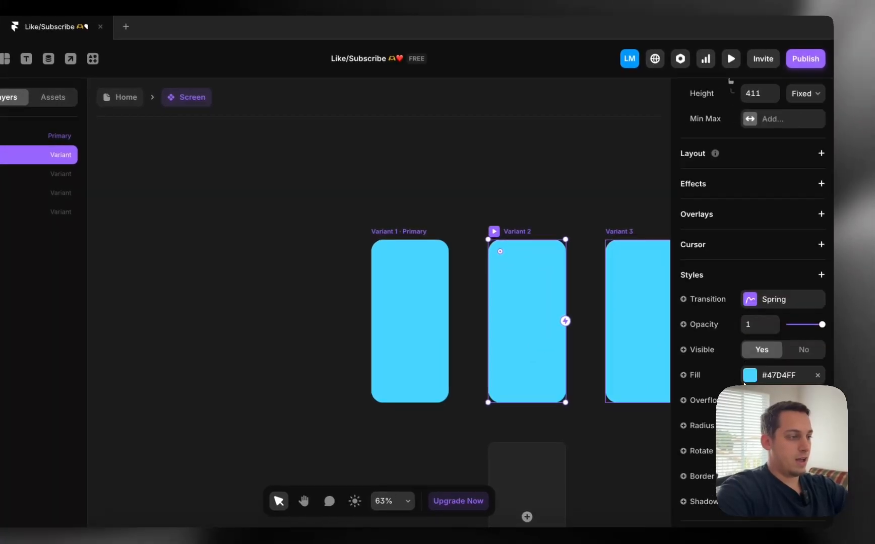
scroll(744, 384, down, 3)
click(749, 290)
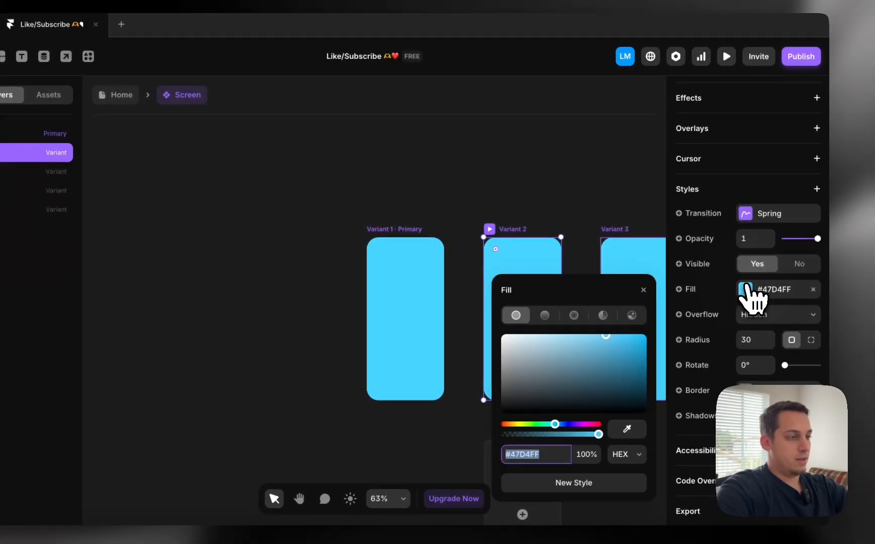
click(606, 347)
click(619, 272)
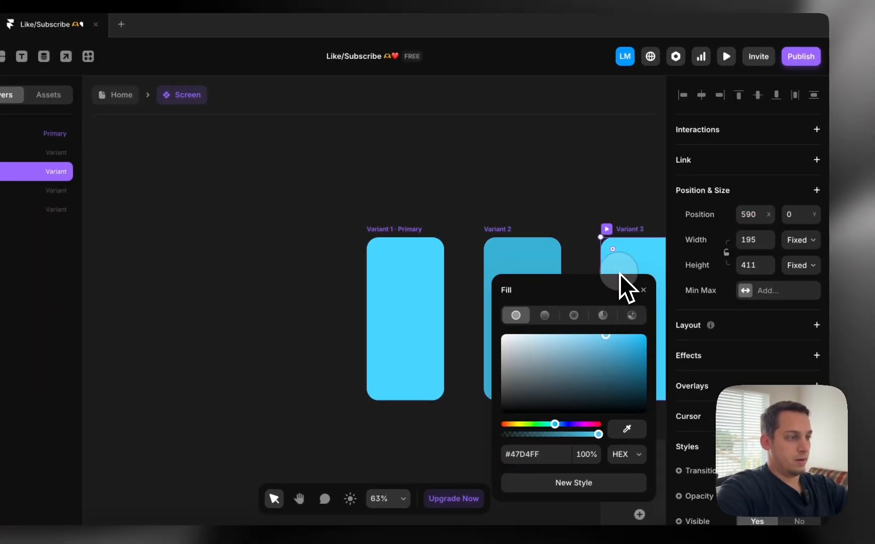
click(607, 364)
Darken Variant 4's fill further and make Variant 5 a very dark teal
scroll(580, 282, right, 5)
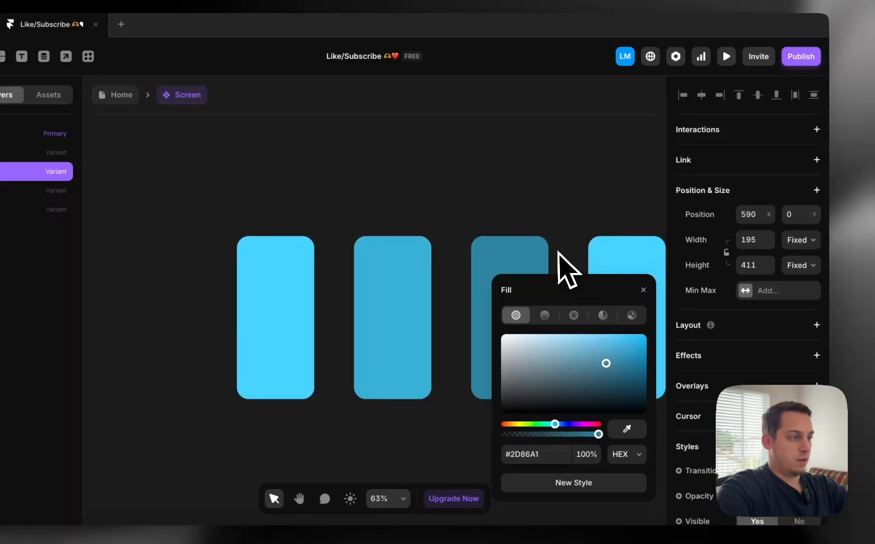
click(543, 258)
click(607, 371)
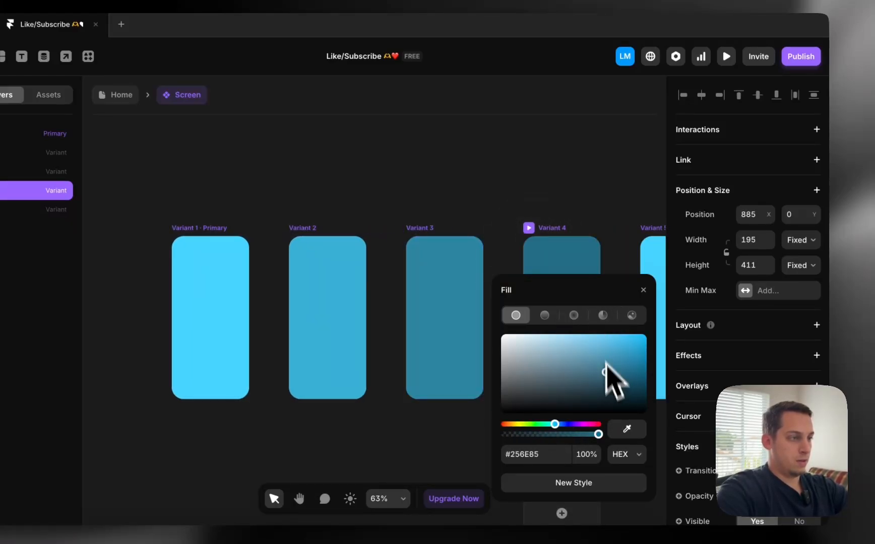
click(608, 380)
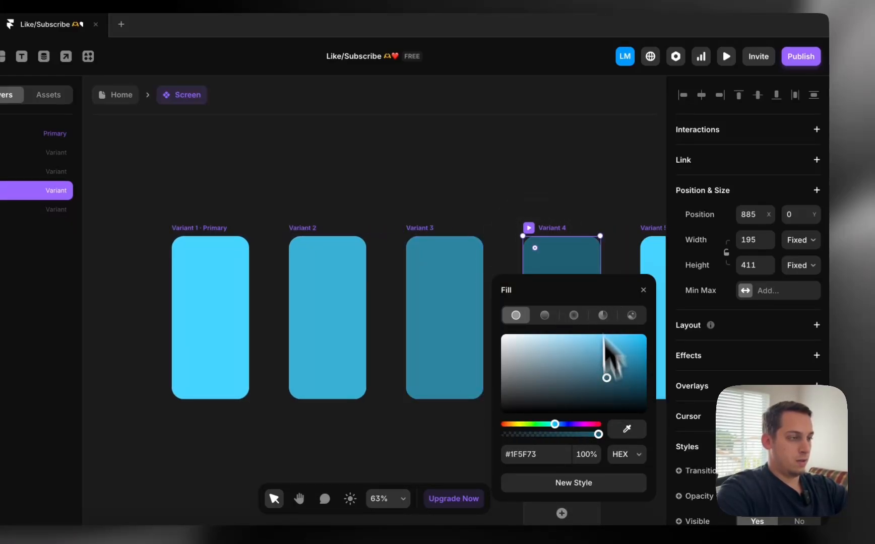
scroll(586, 225, right, 3)
click(546, 222)
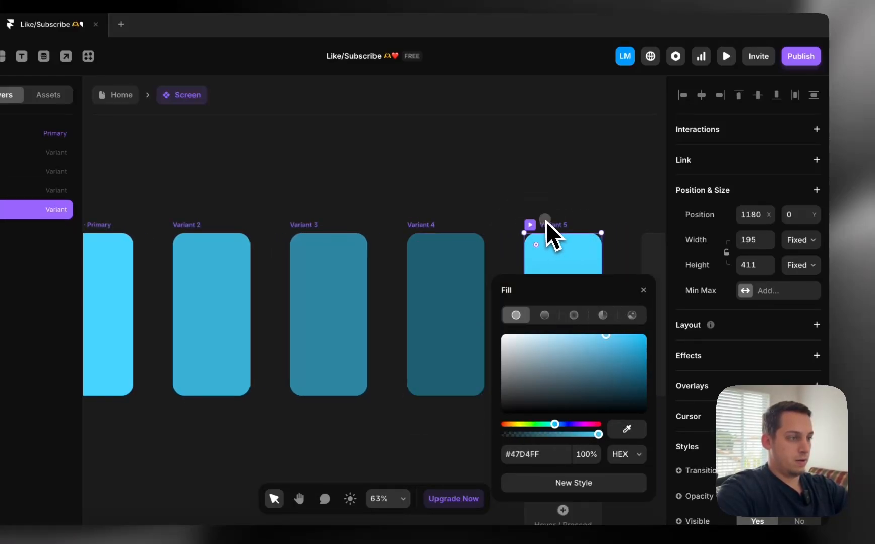
click(609, 398)
Close the fill colour settings and return to the Home page
click(547, 176)
scroll(554, 176, down, 5)
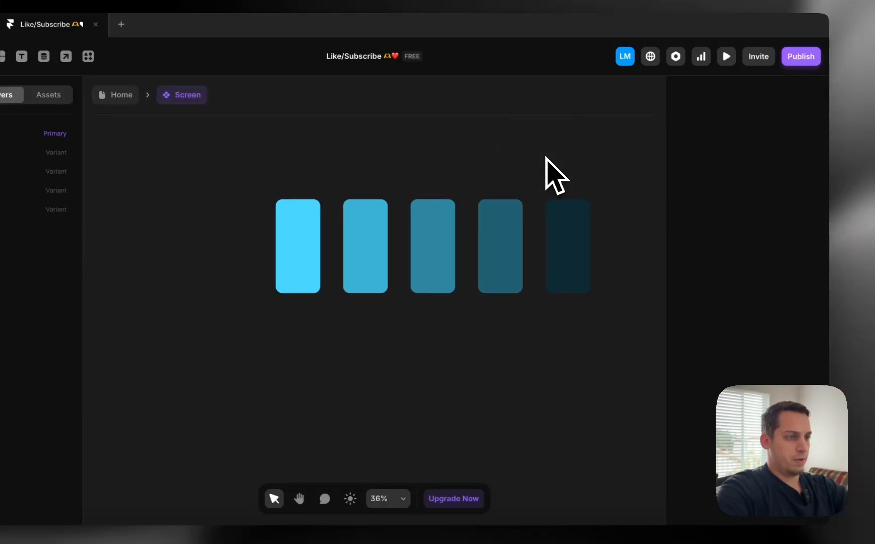
scroll(504, 166, right, 3)
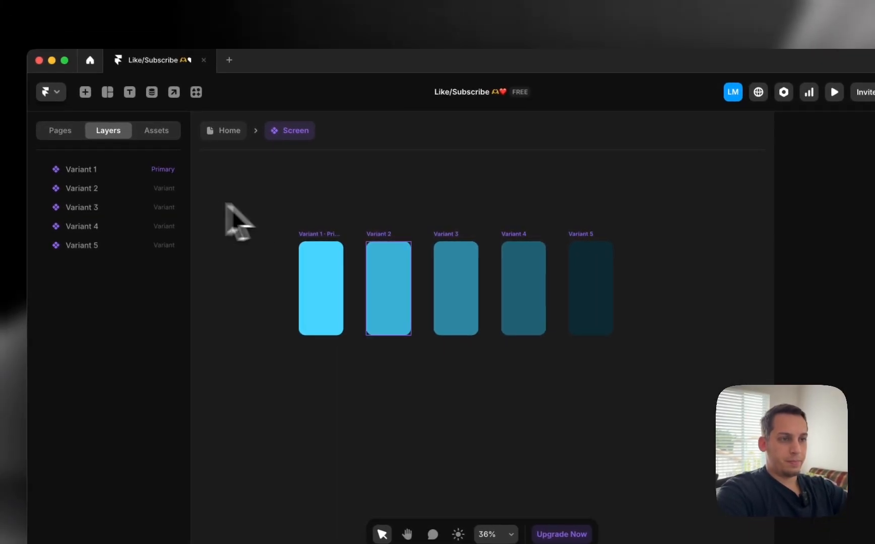
click(118, 100)
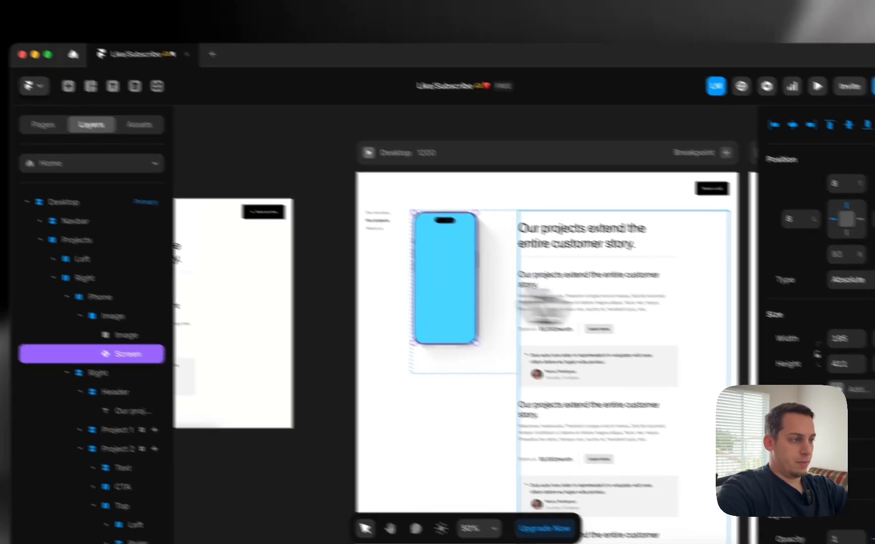
scroll(827, 332, down, 5)
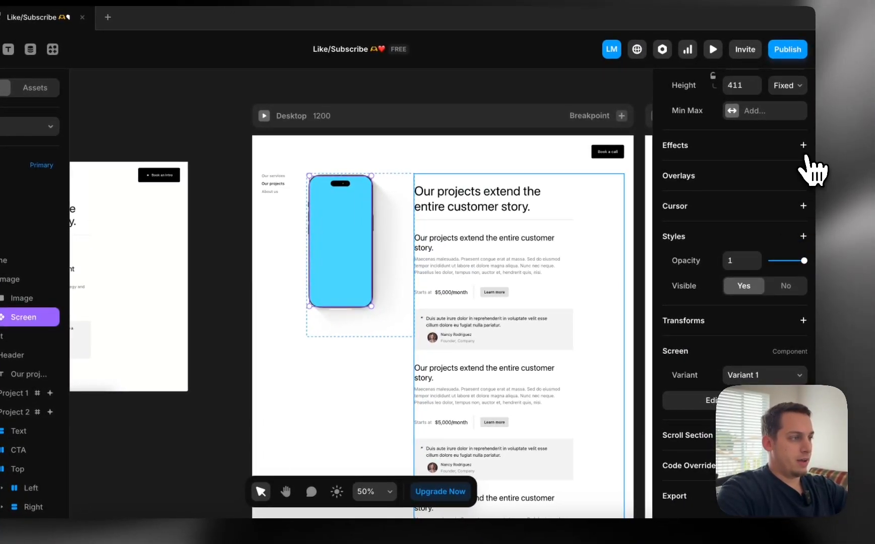
click(805, 146)
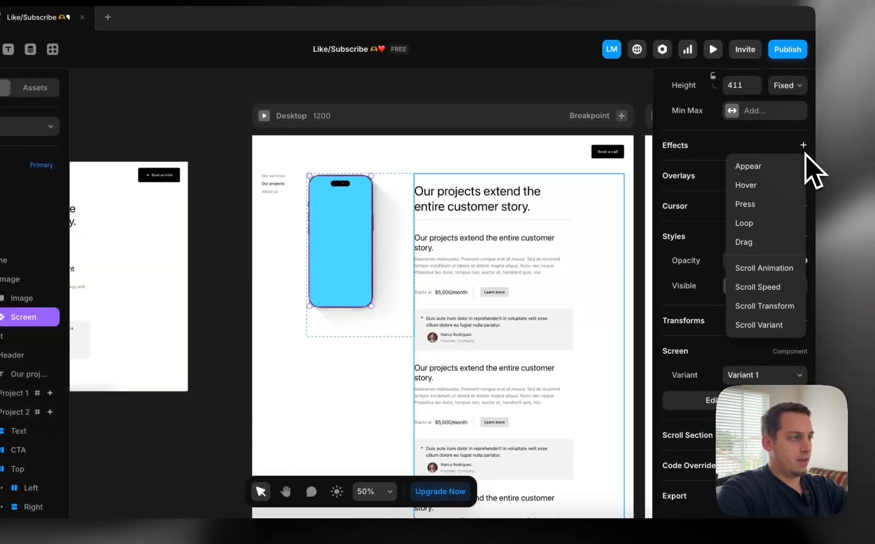
click(765, 306)
click(580, 205)
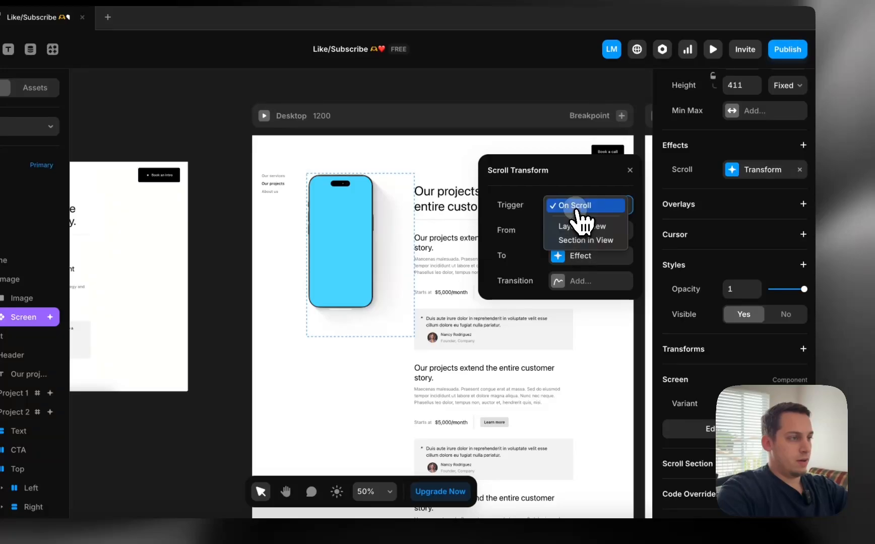
click(588, 240)
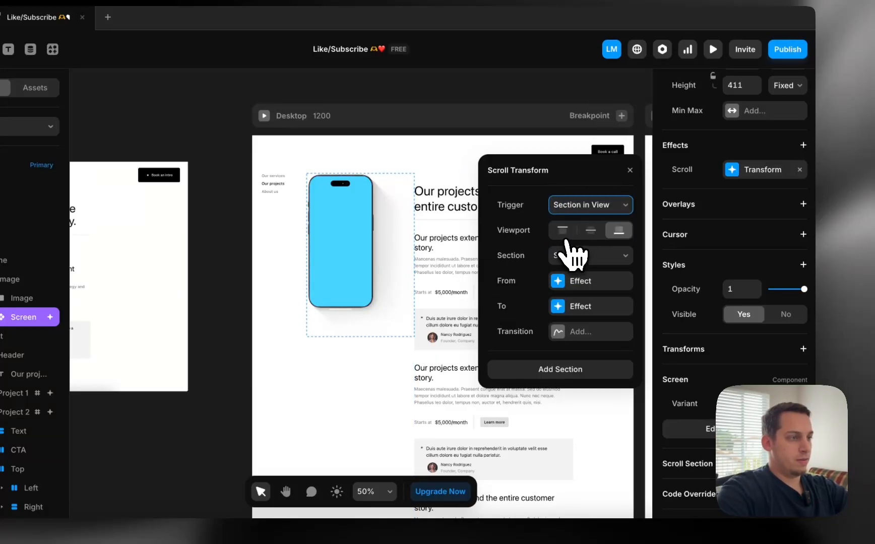
click(590, 231)
click(588, 252)
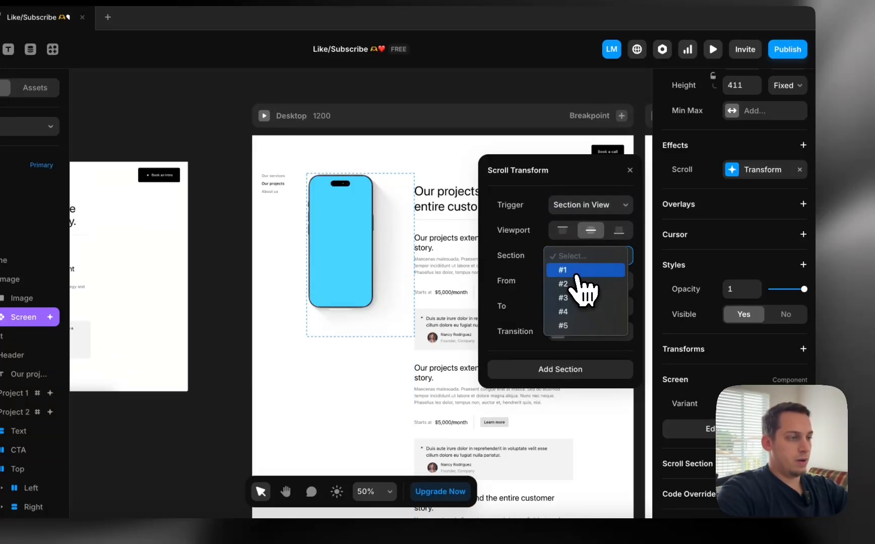
click(581, 285)
click(582, 256)
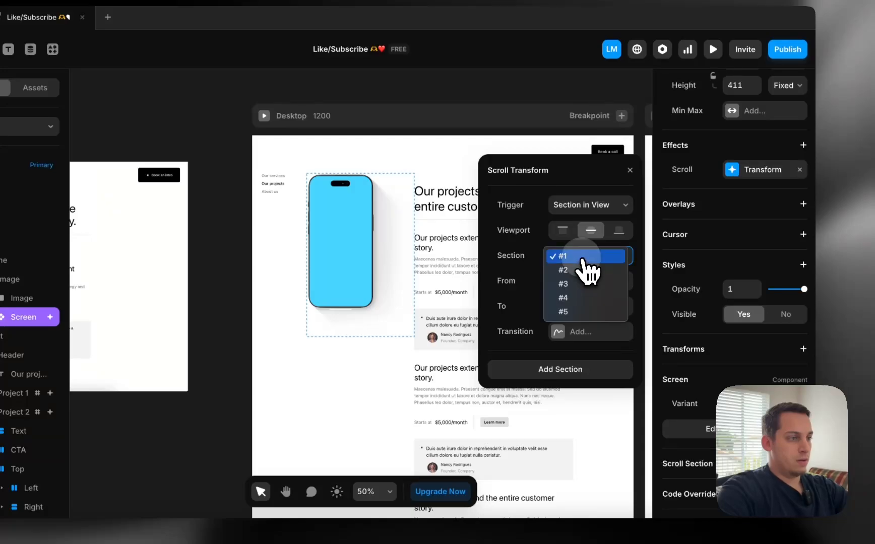
click(583, 270)
click(575, 282)
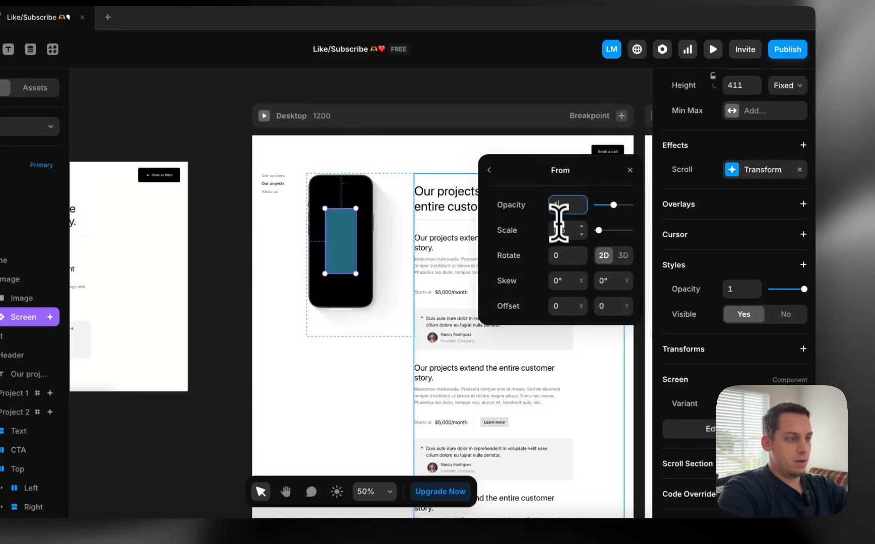
click(489, 172)
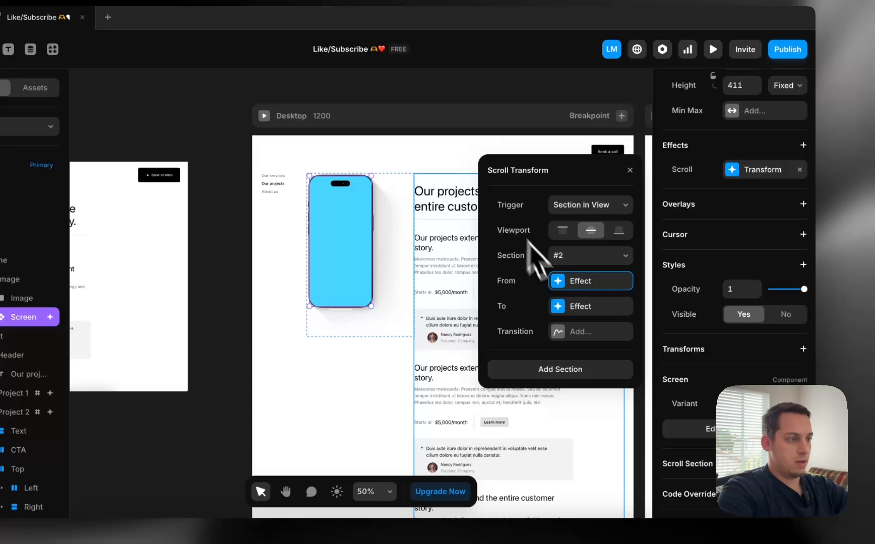
click(575, 308)
key(Escape)
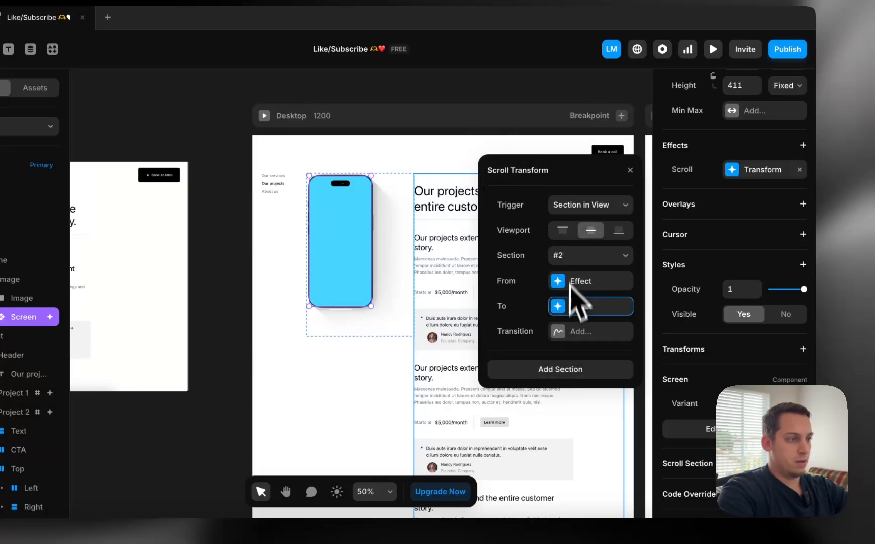
click(590, 207)
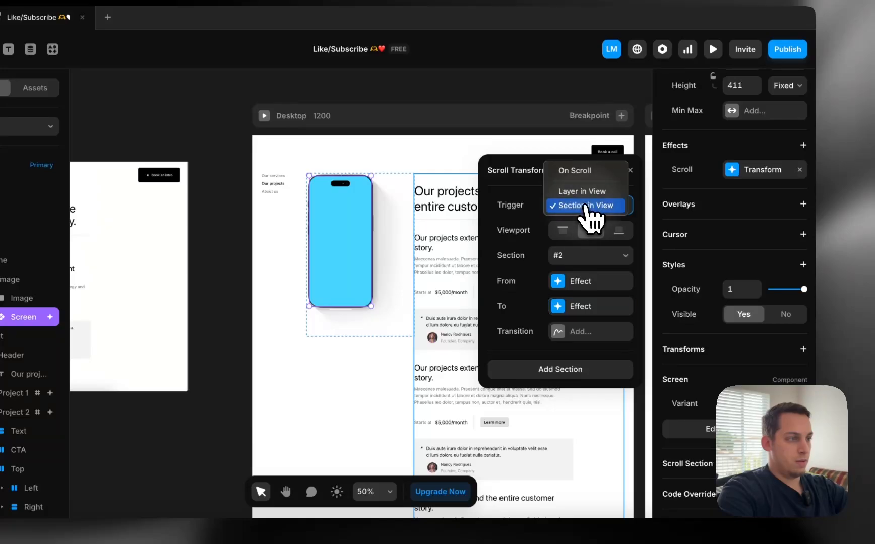
click(585, 206)
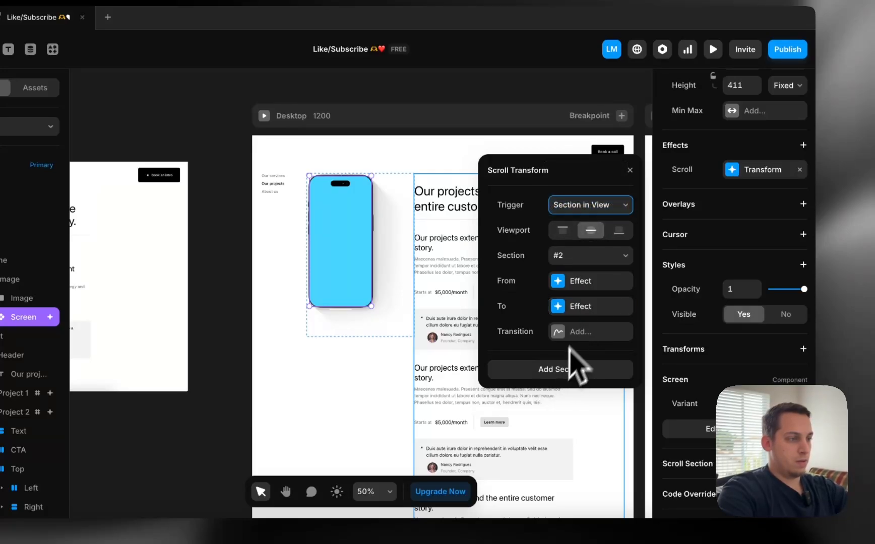
click(579, 308)
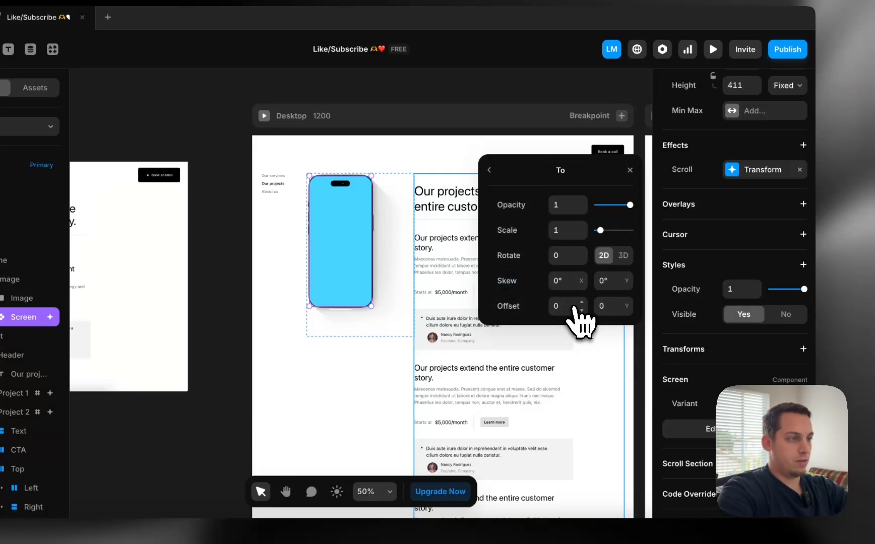
click(487, 170)
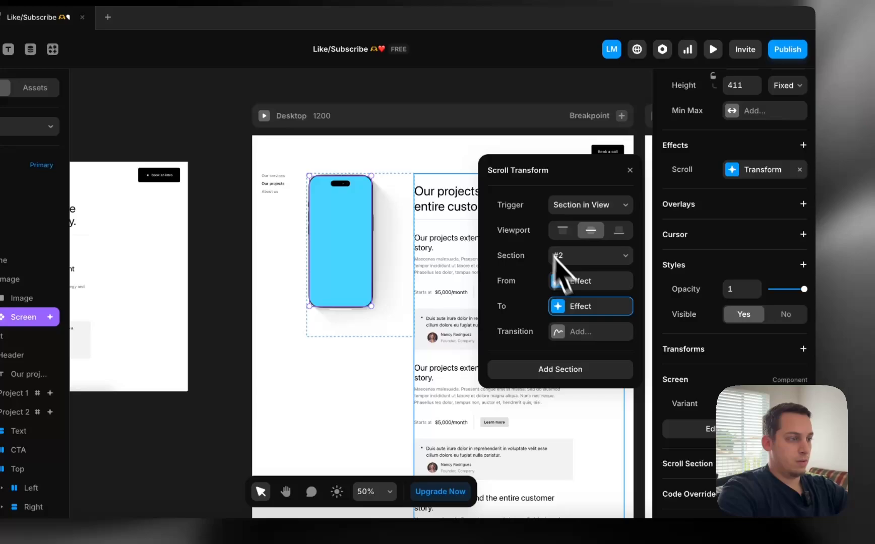
click(567, 387)
click(582, 371)
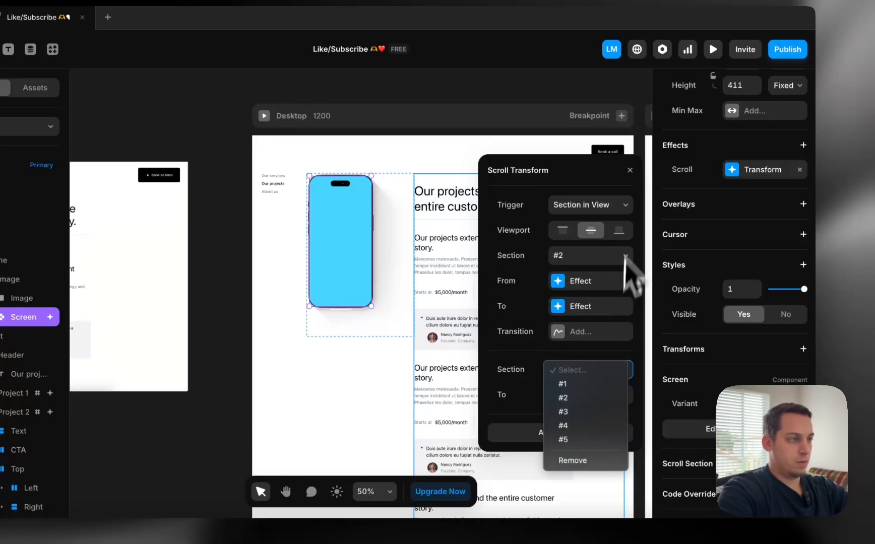
click(626, 177)
click(627, 173)
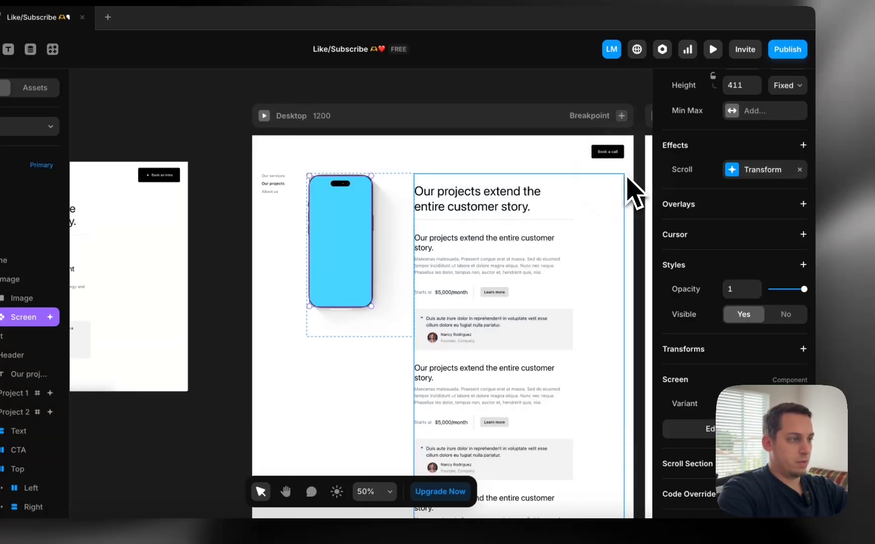
click(802, 170)
click(804, 146)
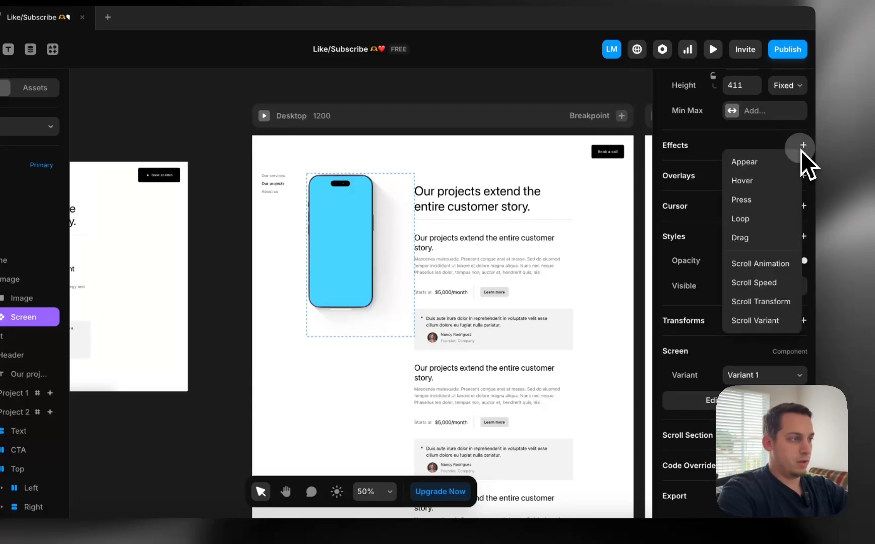
Add a Scroll Variant effect triggered by Section in View, mapping section #2 to Variant 2
click(773, 319)
click(617, 207)
click(585, 219)
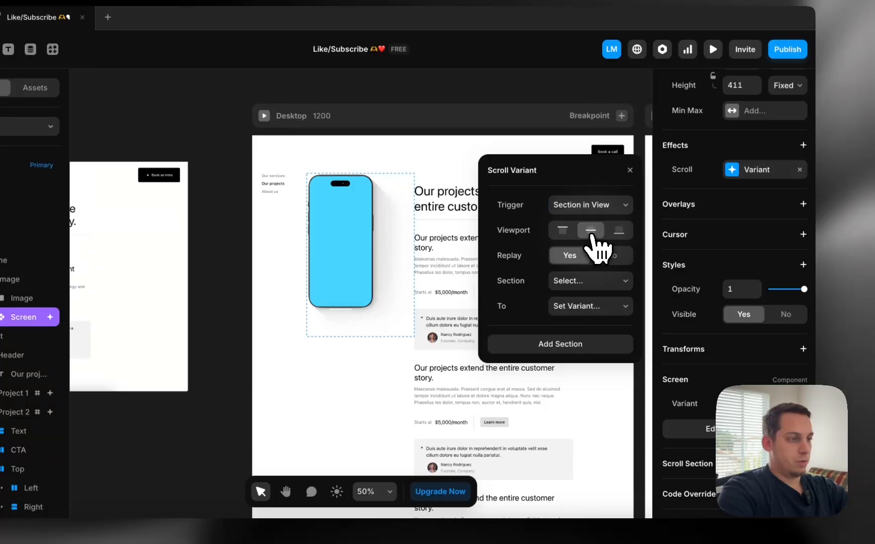
click(605, 281)
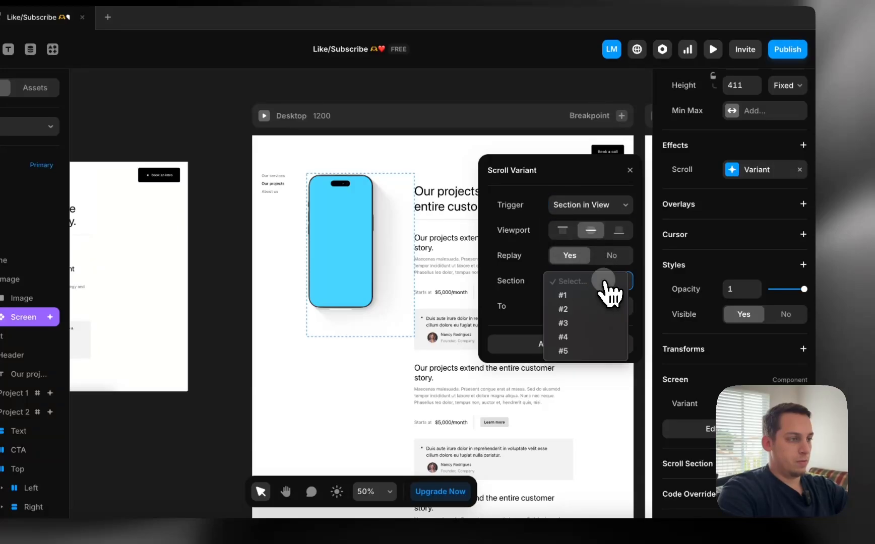
click(526, 296)
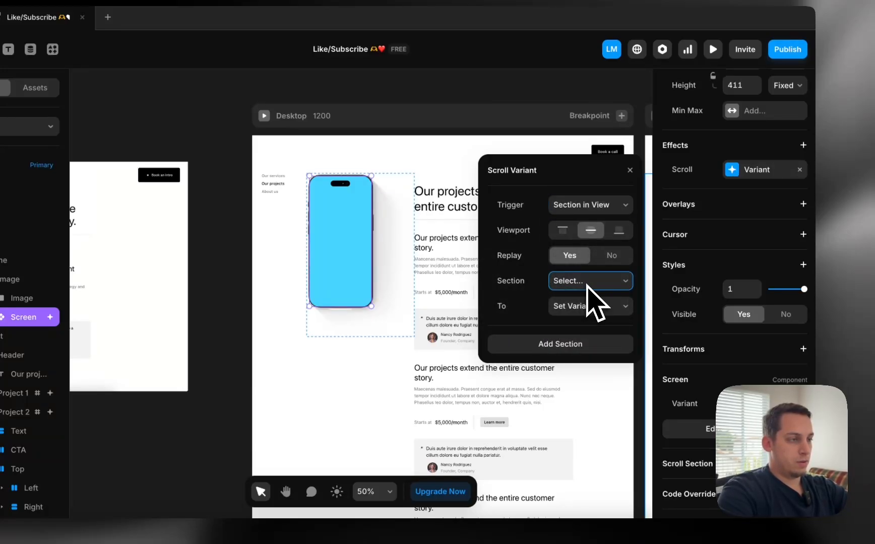
click(590, 288)
click(580, 309)
click(594, 306)
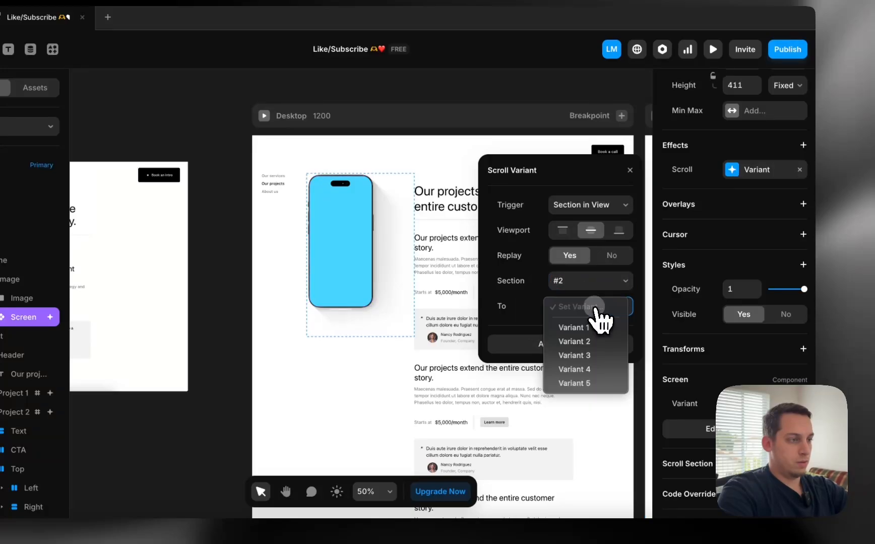
click(584, 343)
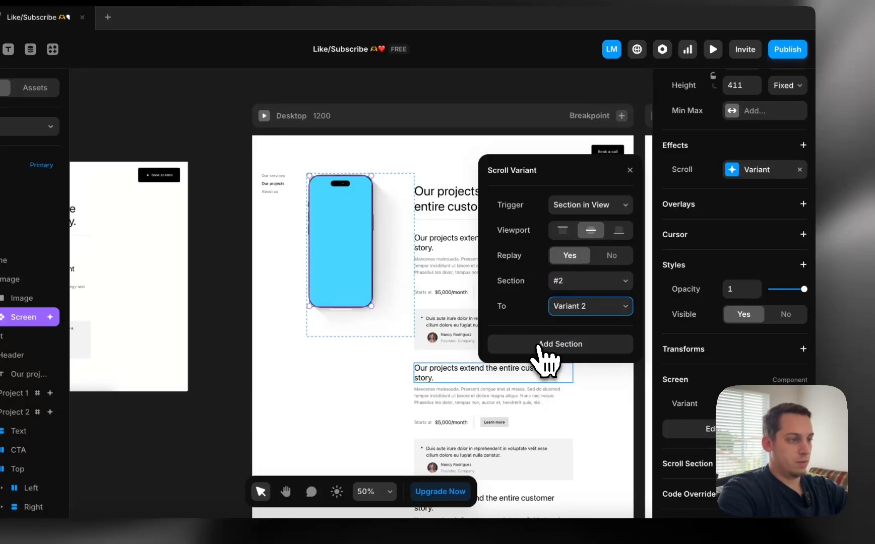
Add steps mapping section #3 to Variant 3 and section #4 to Variant 4
click(538, 348)
click(566, 345)
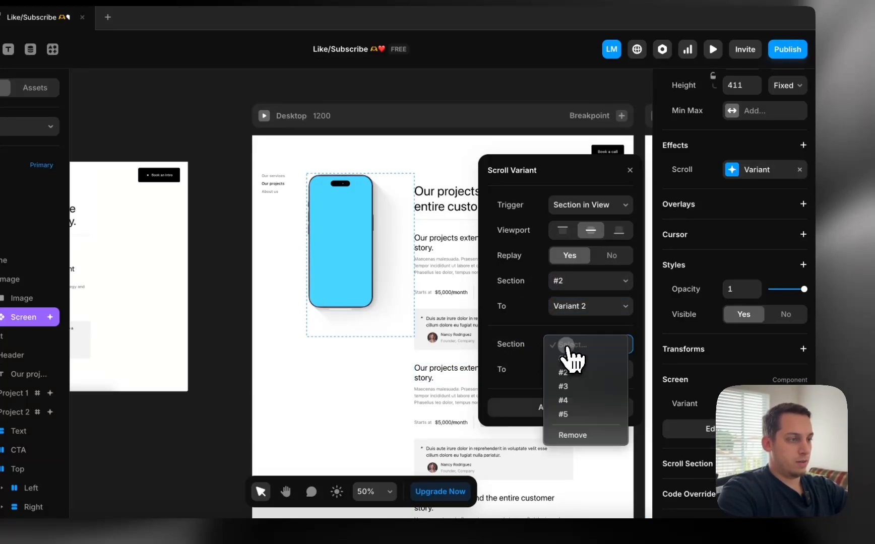
click(570, 386)
click(580, 370)
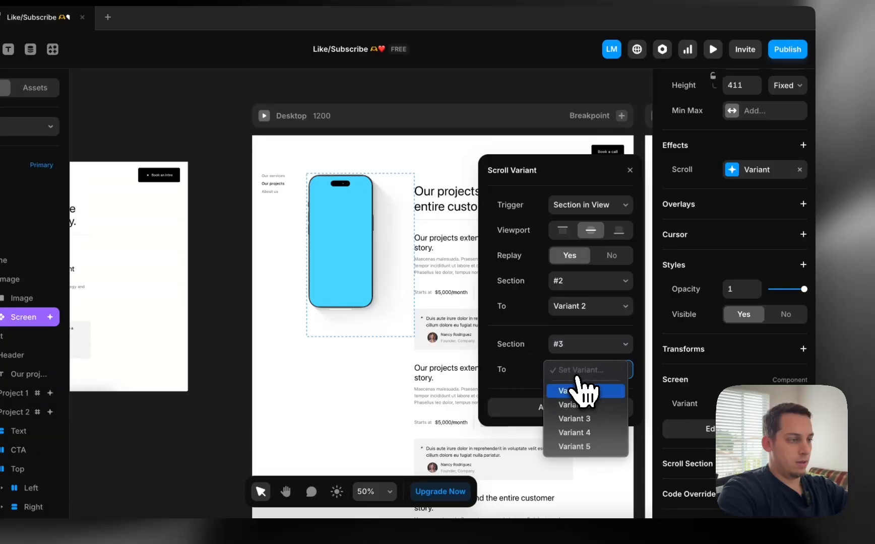
click(574, 419)
click(569, 408)
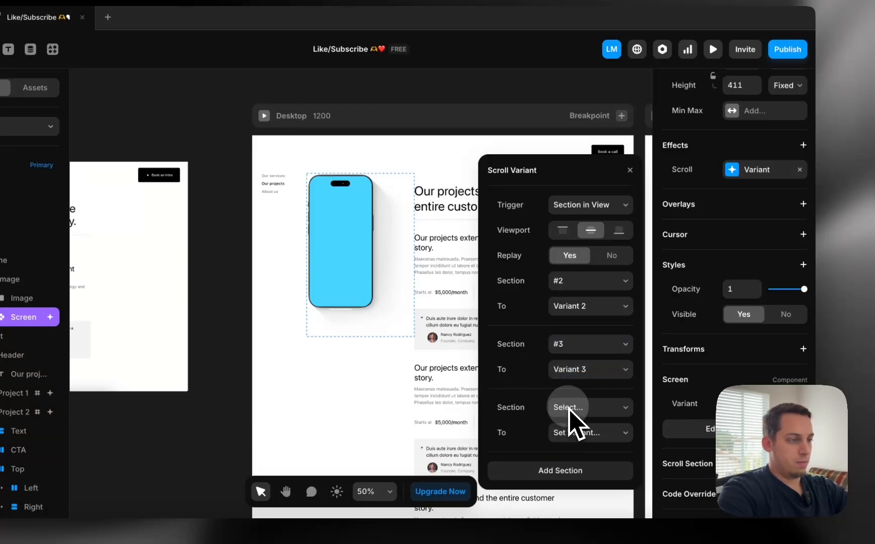
click(587, 408)
click(587, 460)
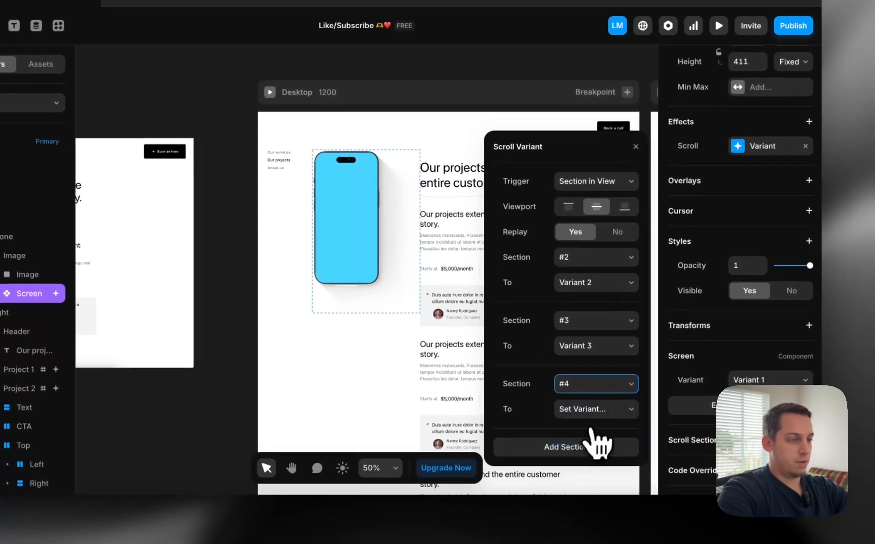
click(588, 432)
click(583, 472)
Add a final step mapping section #5 to Variant 5
click(570, 451)
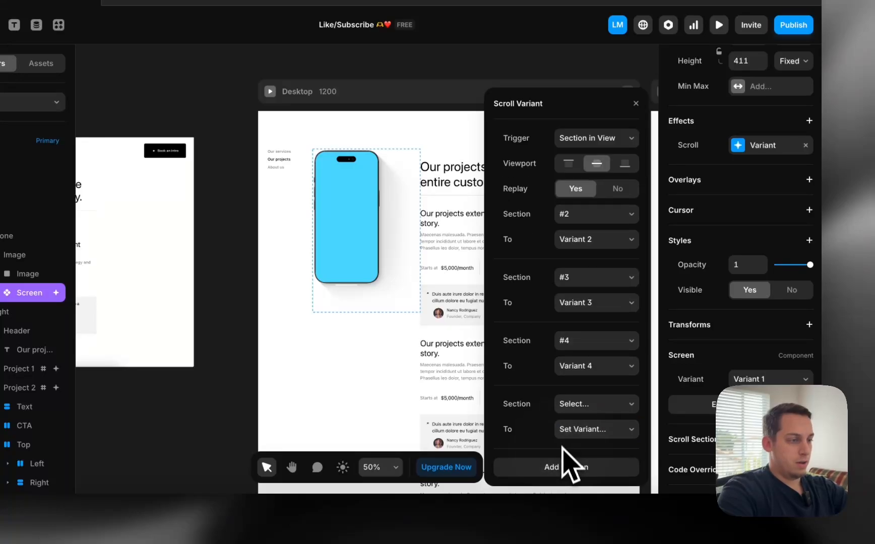
click(570, 406)
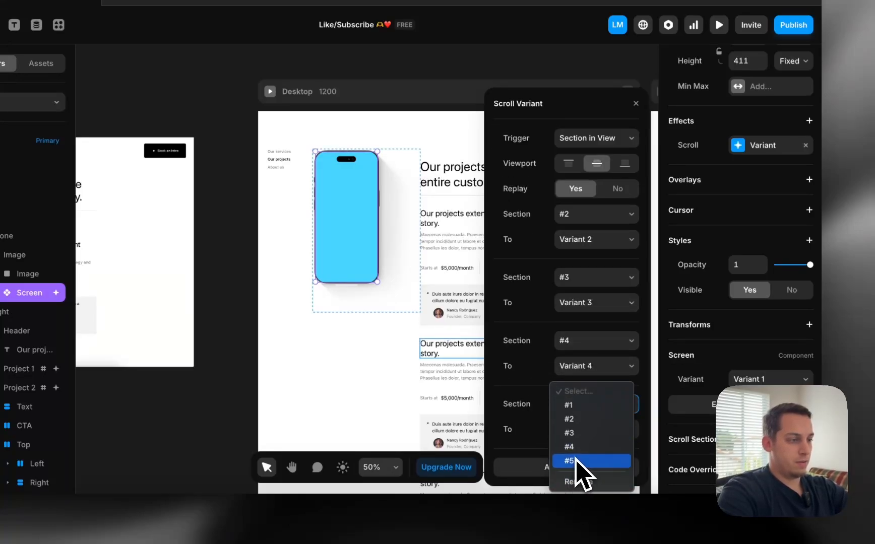
click(581, 469)
click(585, 433)
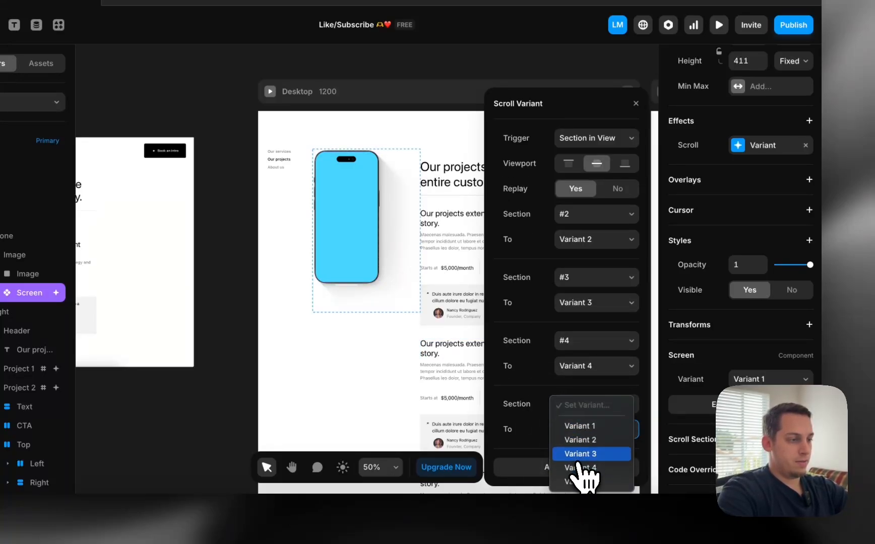
click(580, 482)
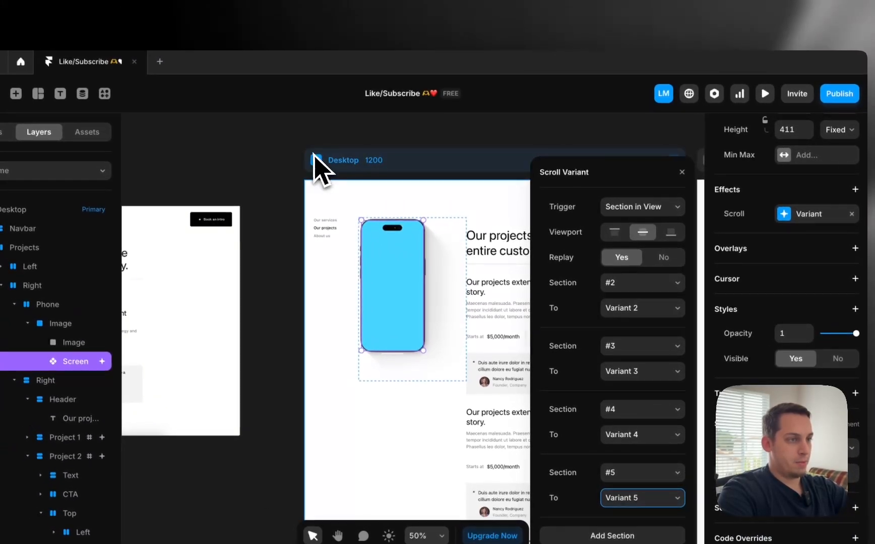
Preview the desktop page, scrolling through the cards to watch the phone screen darken, then exit the preview
click(270, 92)
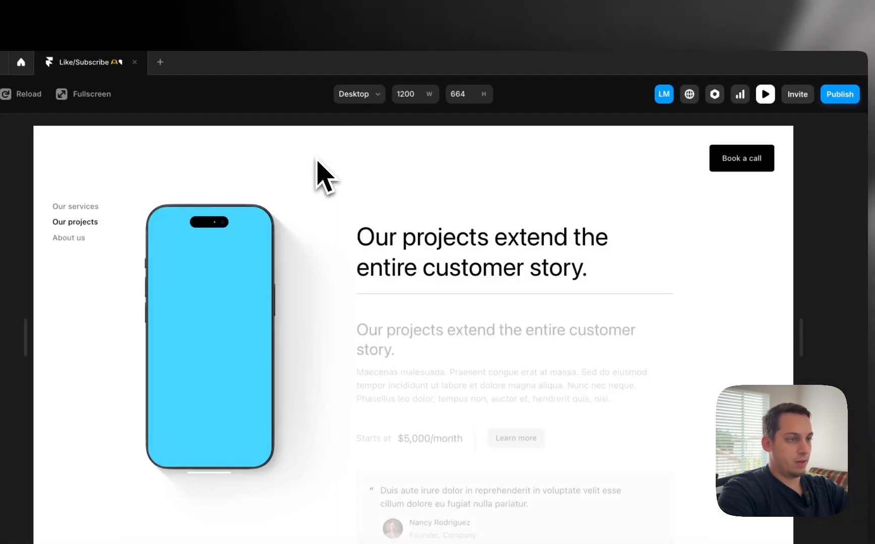
scroll(325, 176, down, 5)
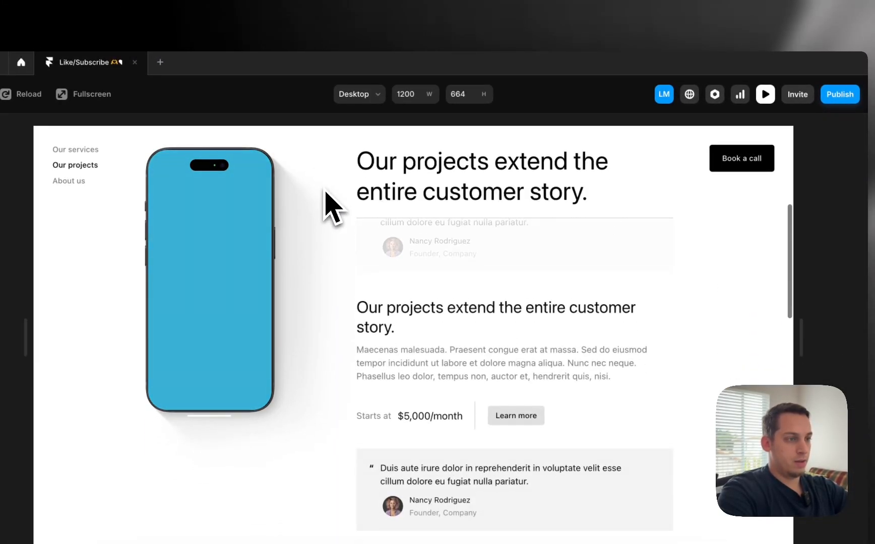
scroll(325, 192, down, 6)
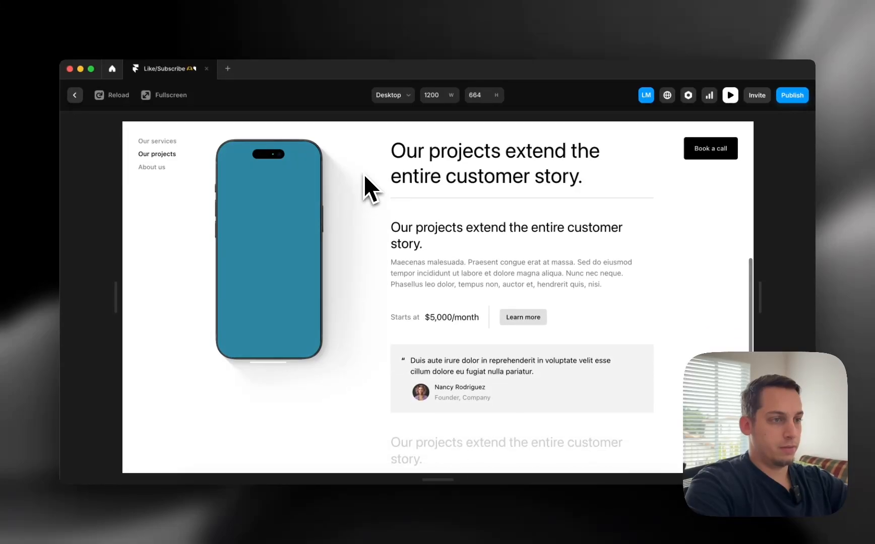
scroll(364, 175, down, 5)
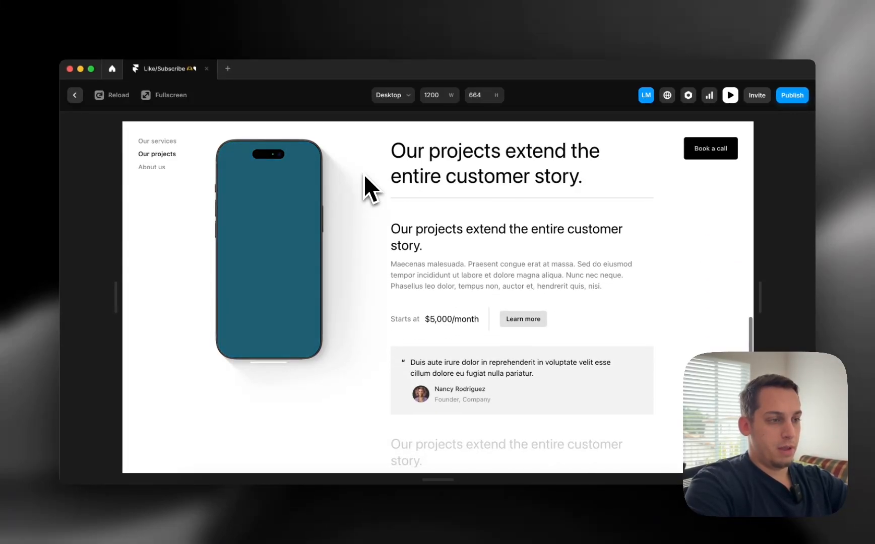
scroll(364, 174, down, 5)
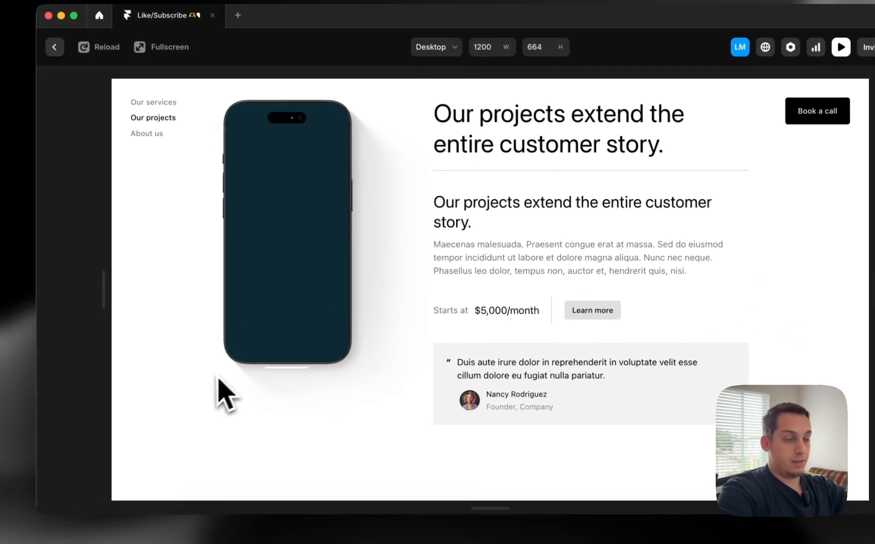
scroll(453, 278, up, 3)
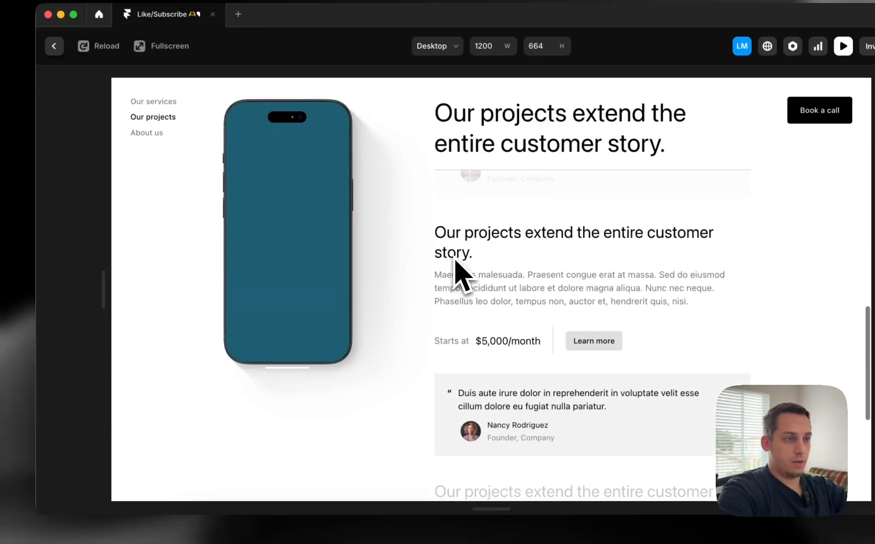
scroll(455, 262, down, 3)
scroll(455, 262, up, 2)
scroll(455, 263, down, 1)
scroll(455, 262, up, 2)
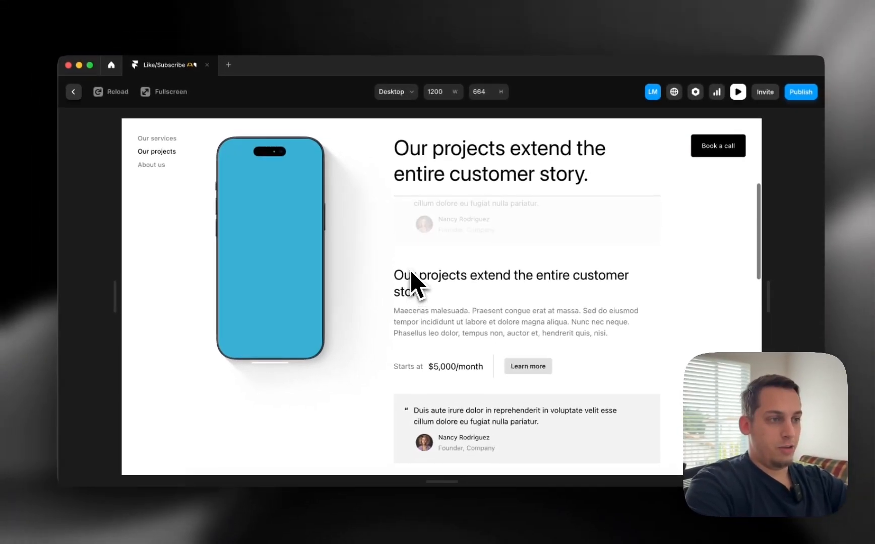
scroll(408, 270, down, 2)
scroll(407, 270, up, 3)
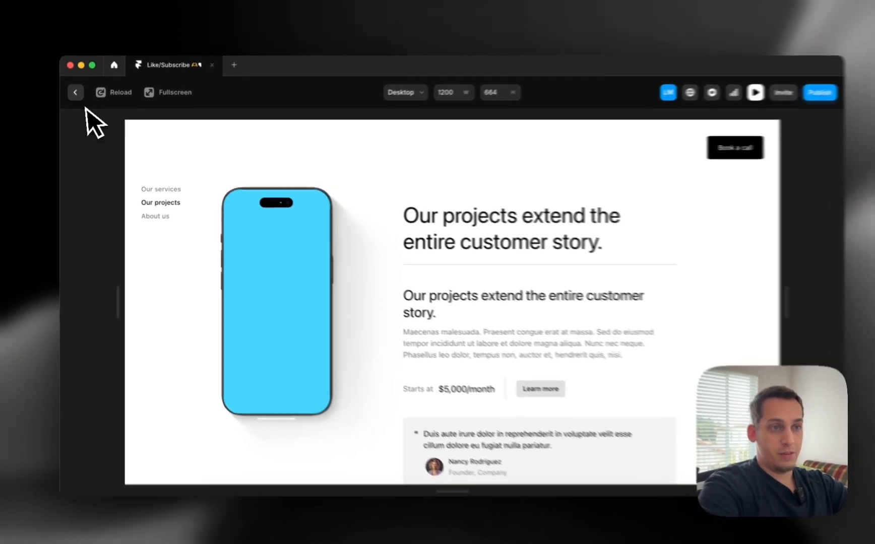
click(76, 93)
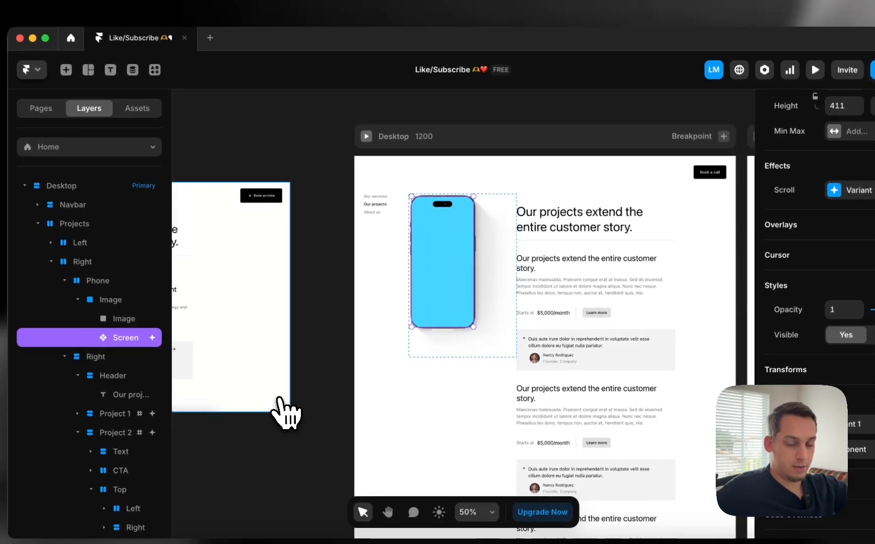
Open the Screen component to review its Variants 1–5
click(453, 270)
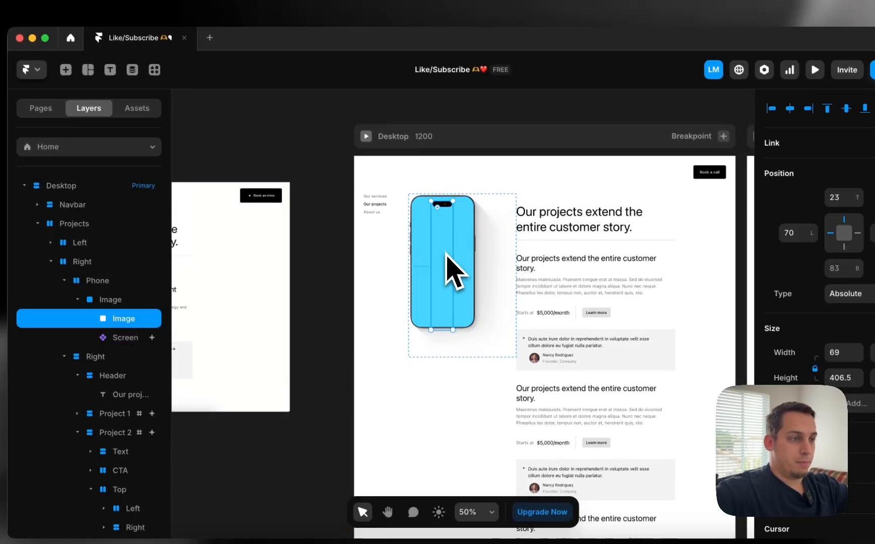
click(430, 262)
double_click(424, 256)
scroll(498, 246, right, 5)
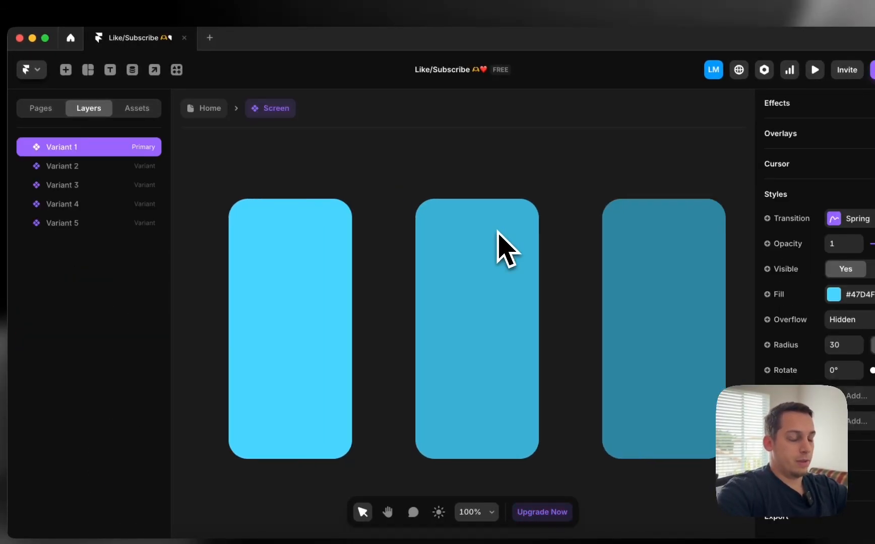
scroll(497, 242, down, 5)
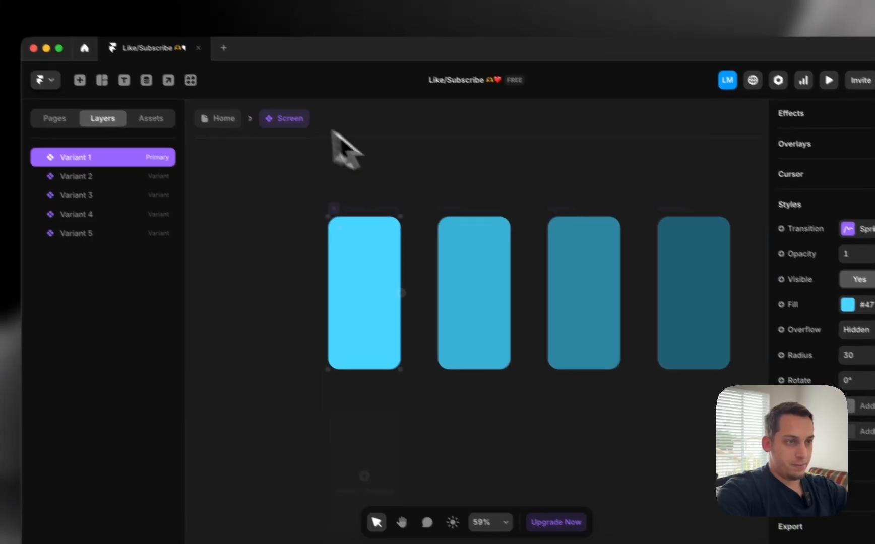
Return to Home and zoom out to show the Desktop, Tablet and Phone breakpoints
click(209, 109)
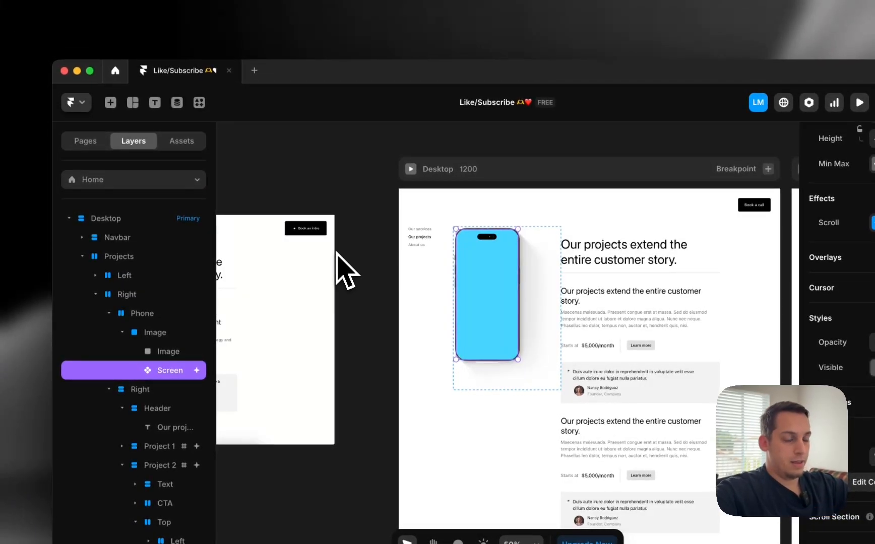
click(336, 248)
scroll(322, 242, left, 10)
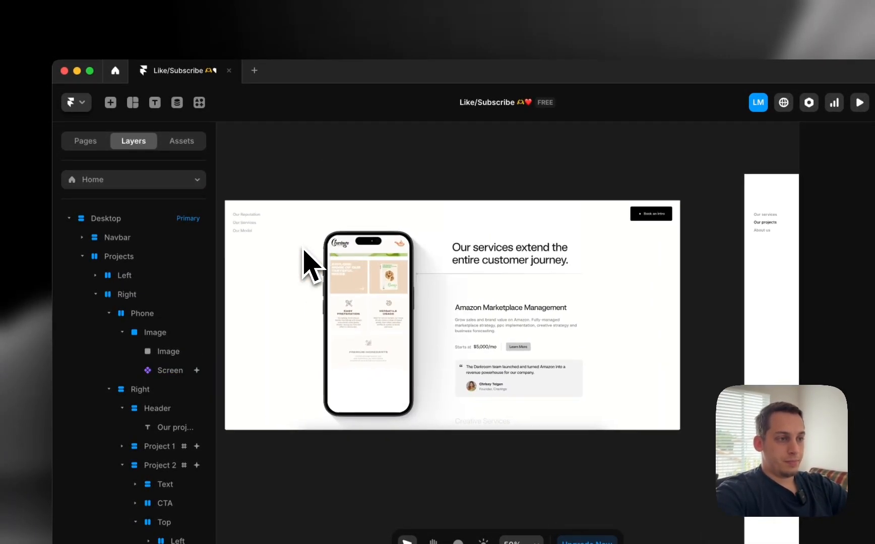
scroll(254, 264, down, 3)
scroll(244, 254, right, 8)
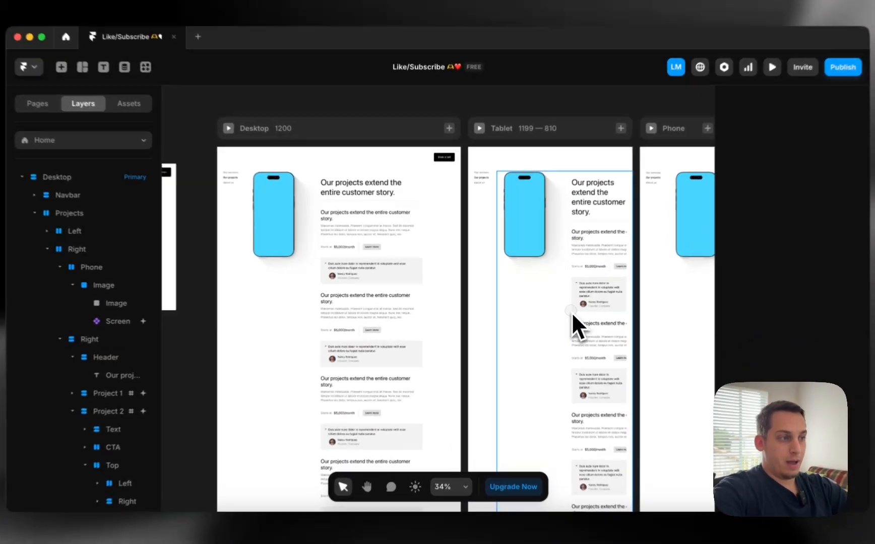
Inspect the Tablet layout's Right column, phone image and sticky Phone container
click(559, 308)
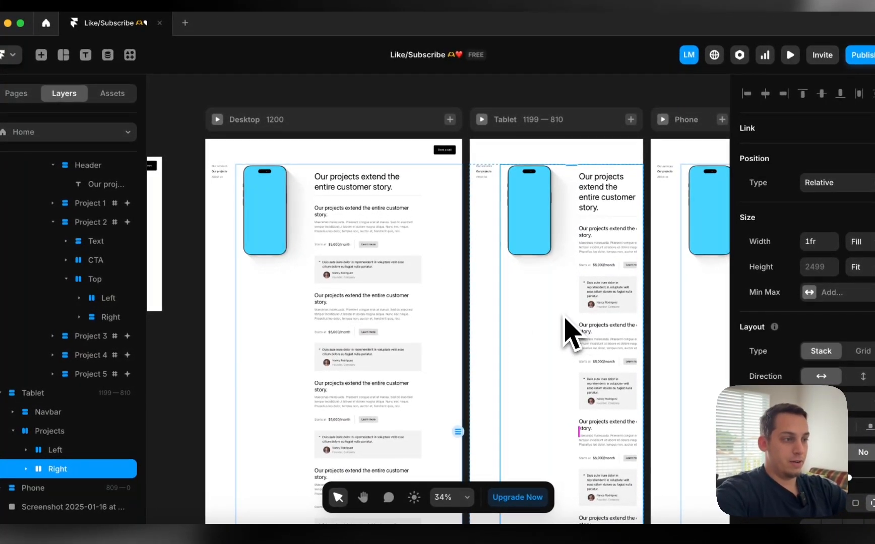
click(575, 222)
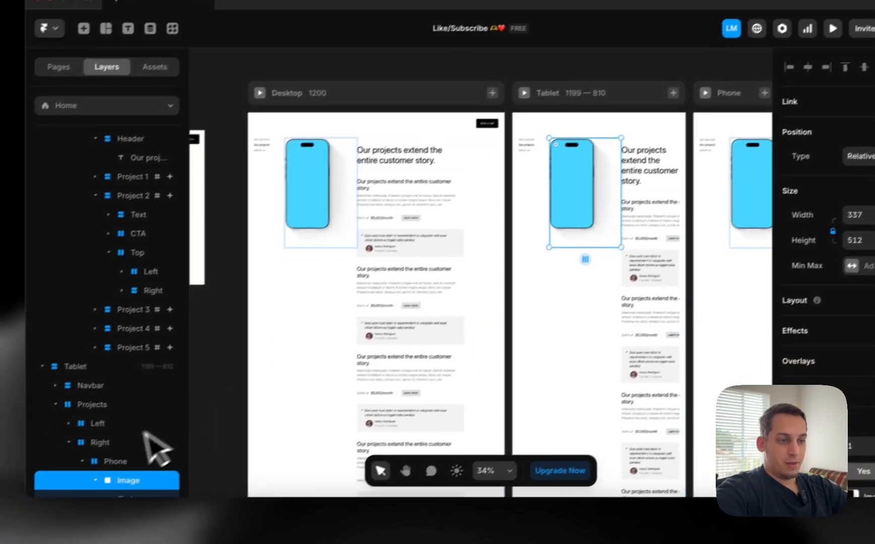
click(66, 488)
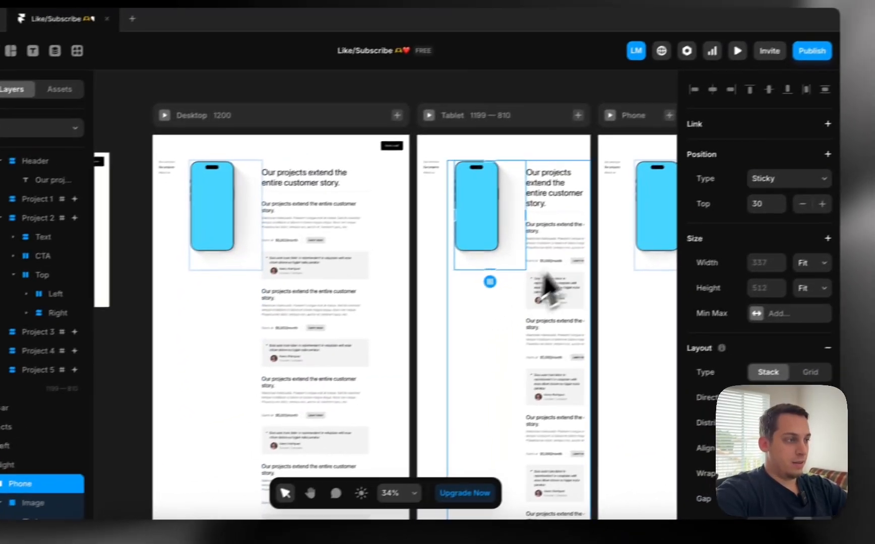
scroll(521, 293, down, 2)
scroll(522, 293, right, 5)
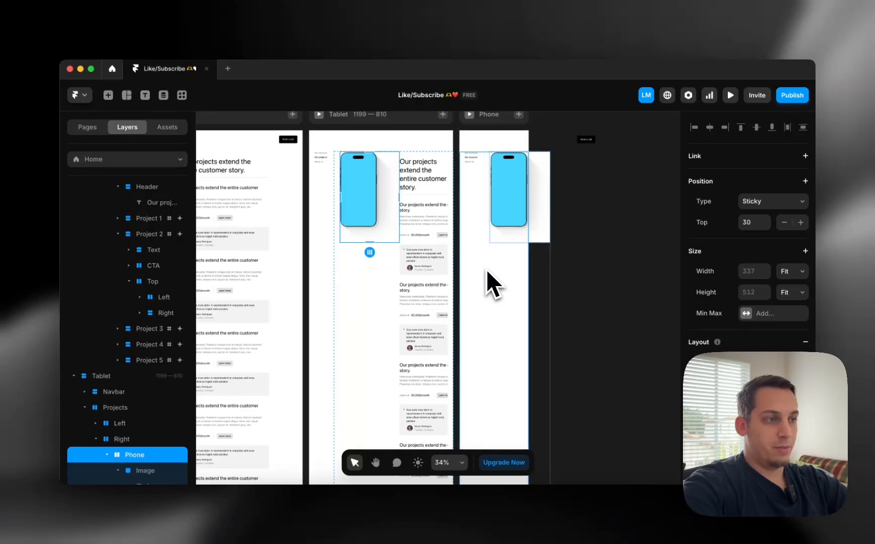
In Chrome, narrow the Darkroom site to mobile width and scroll through the service cards
click(238, 529)
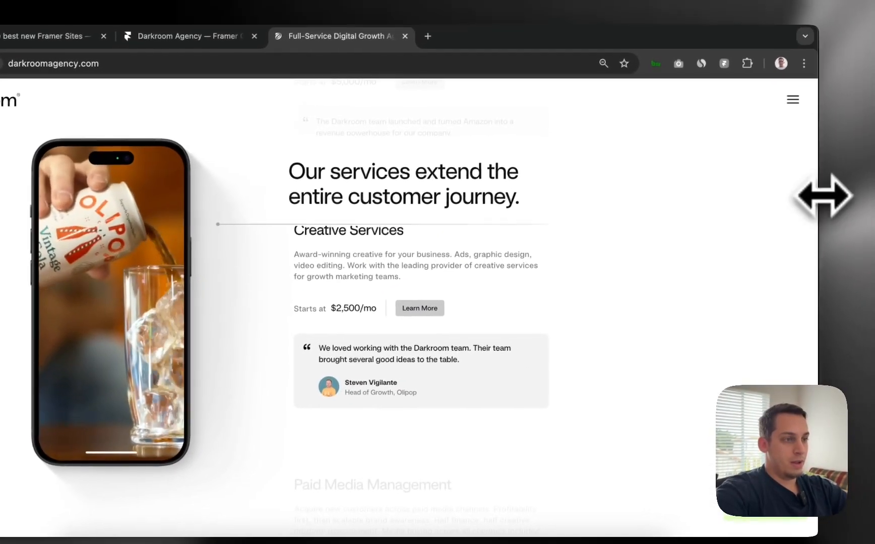
drag(822, 197, 323, 237)
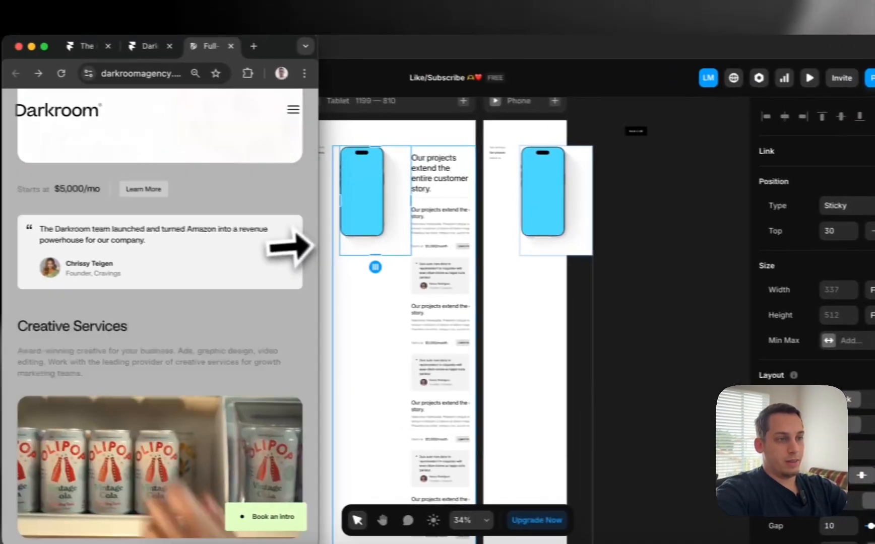
scroll(272, 252, up, 5)
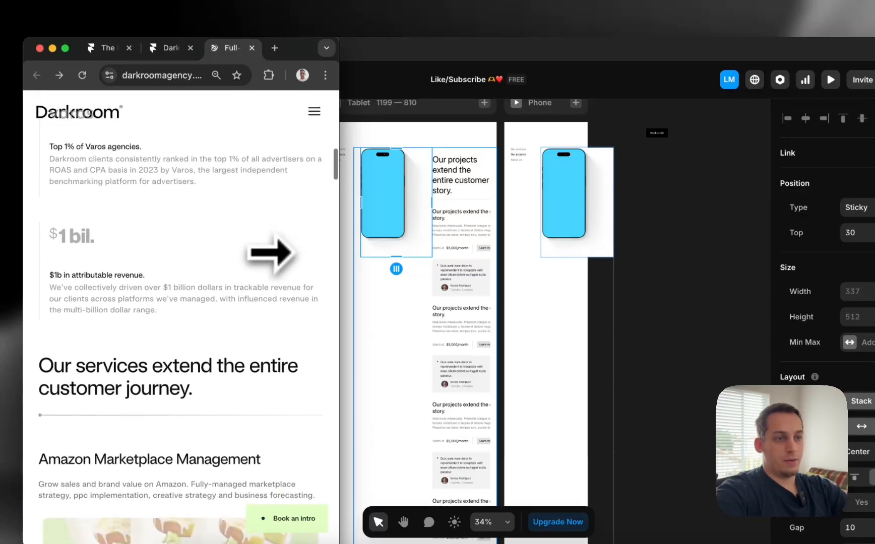
scroll(272, 252, down, 5)
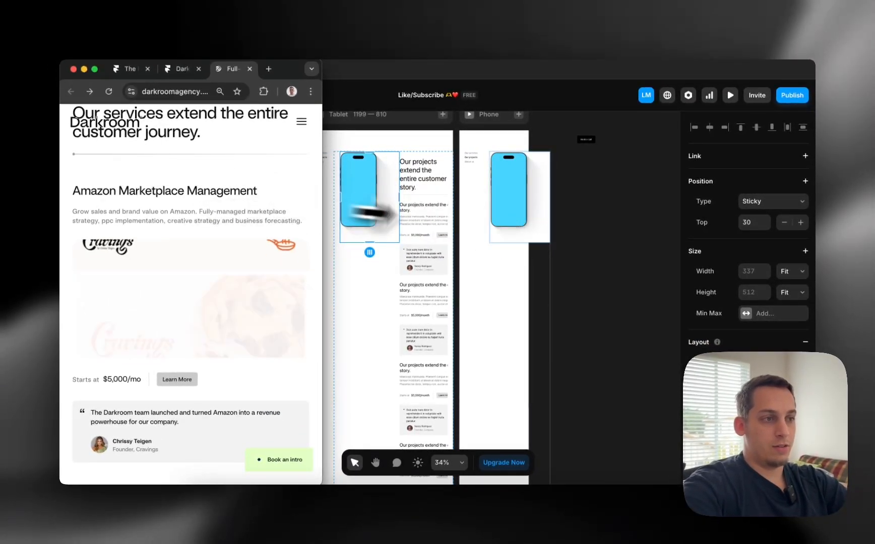
scroll(190, 292, down, 6)
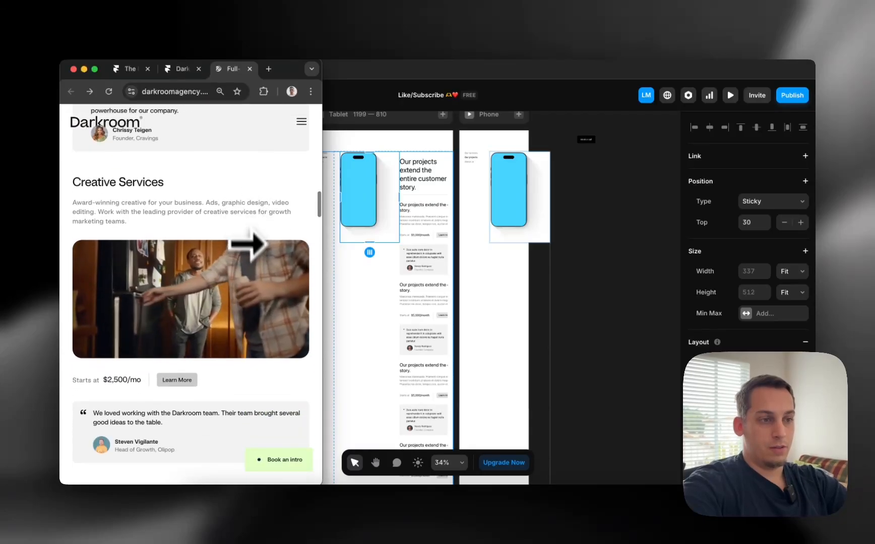
scroll(190, 292, down, 3)
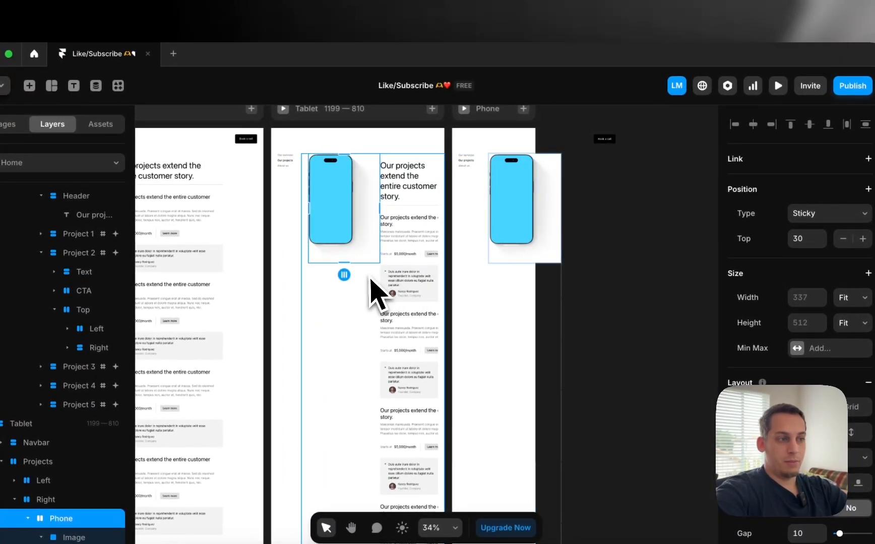
Delete the phone image from the Tablet layout and select the parent Right stack
key(BackSpace)
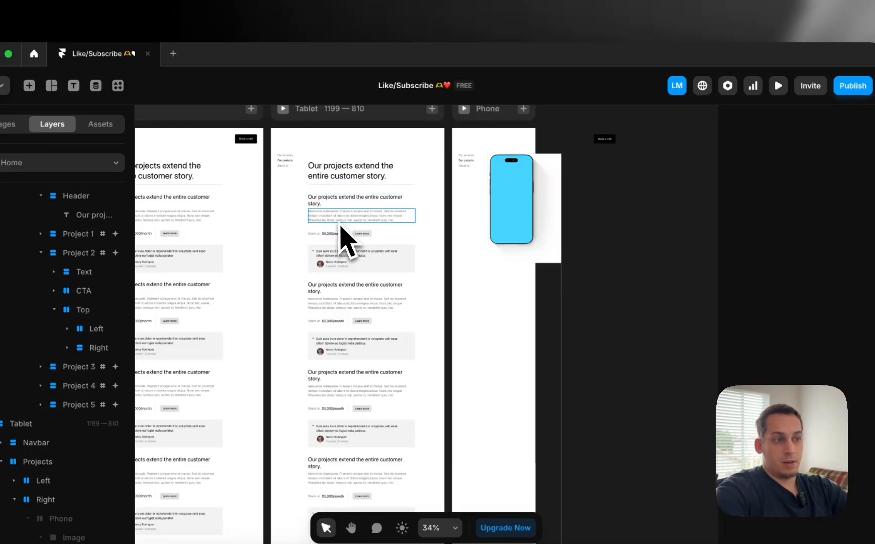
click(429, 236)
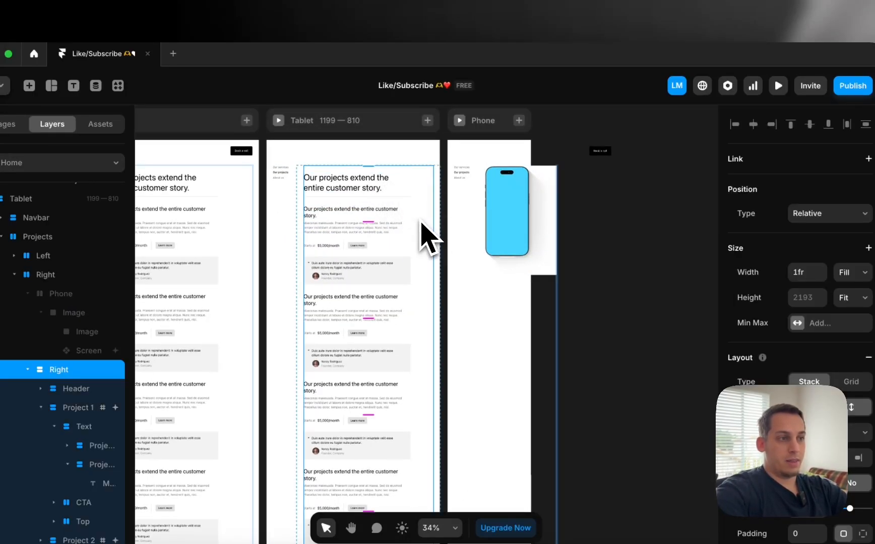
key(Escape)
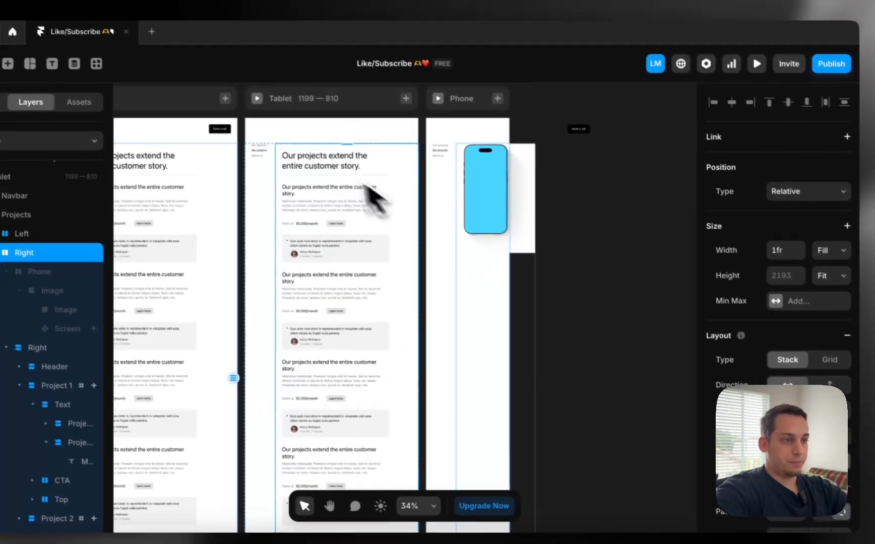
Draw a new empty frame, roughly 482×311, on the canvas
click(606, 298)
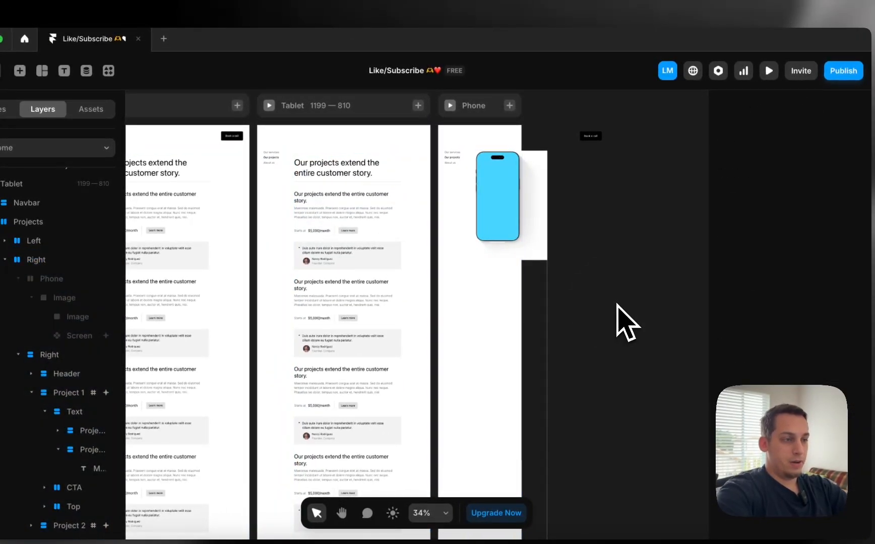
key(f)
drag(623, 329, 676, 360)
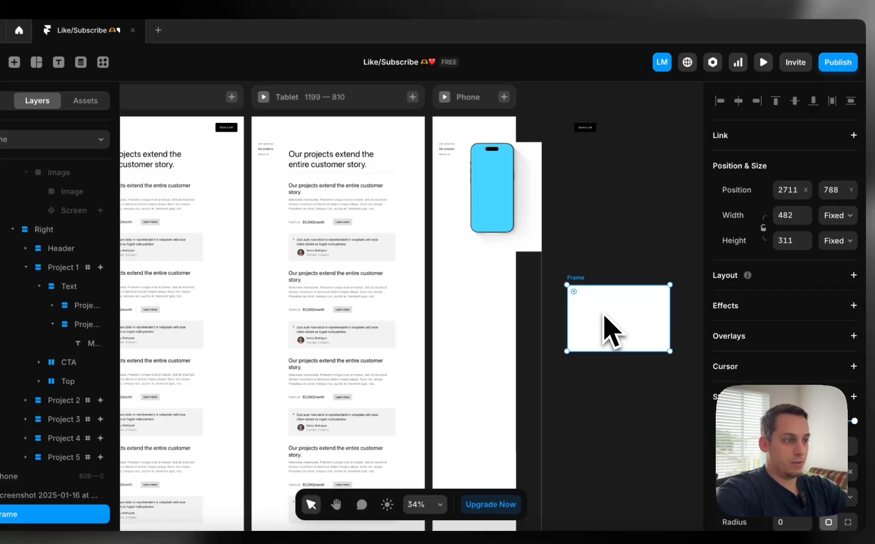
Move the frame into Tablet Project 1's Text above the heading and wrap it in a stack
drag(604, 315, 327, 191)
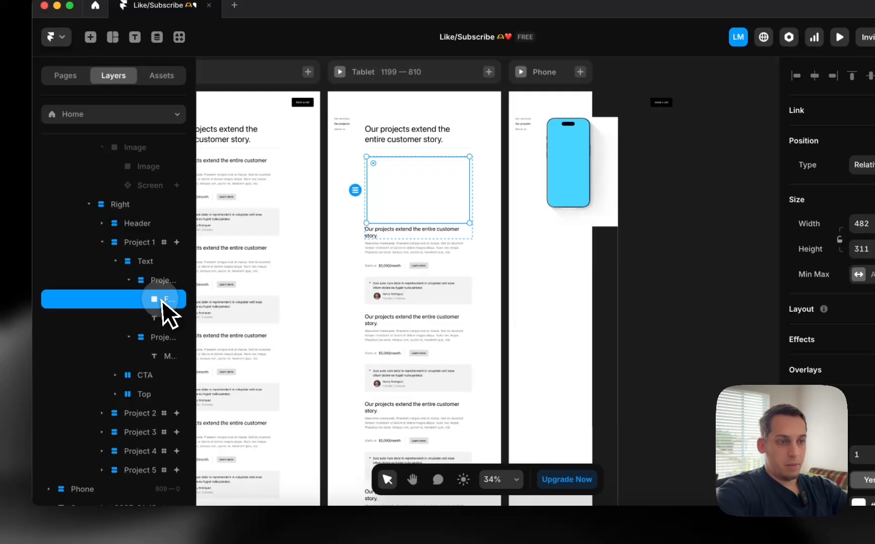
drag(162, 300, 145, 283)
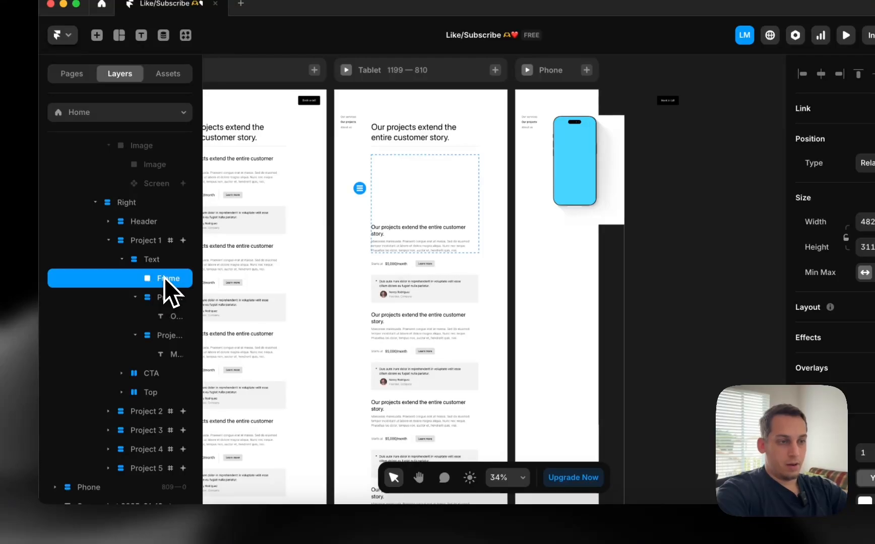
right_click(164, 278)
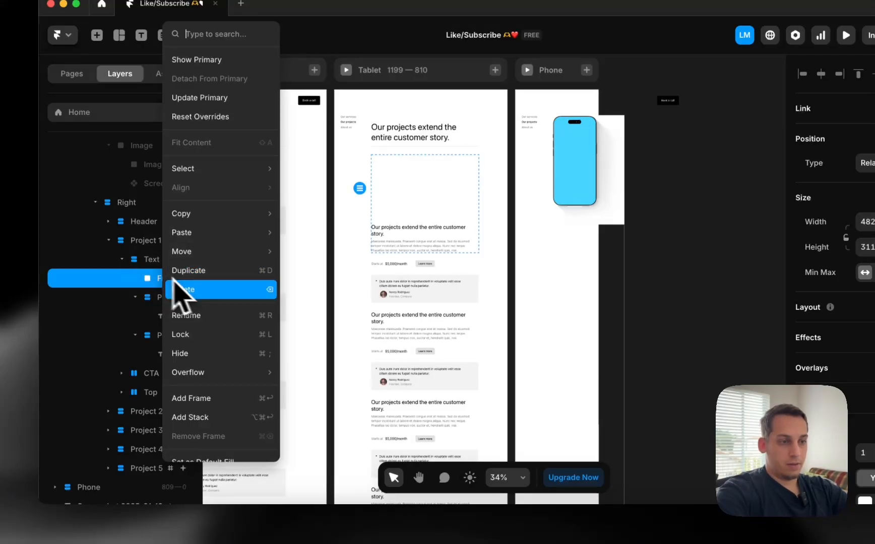
scroll(216, 416, down, 1)
click(214, 407)
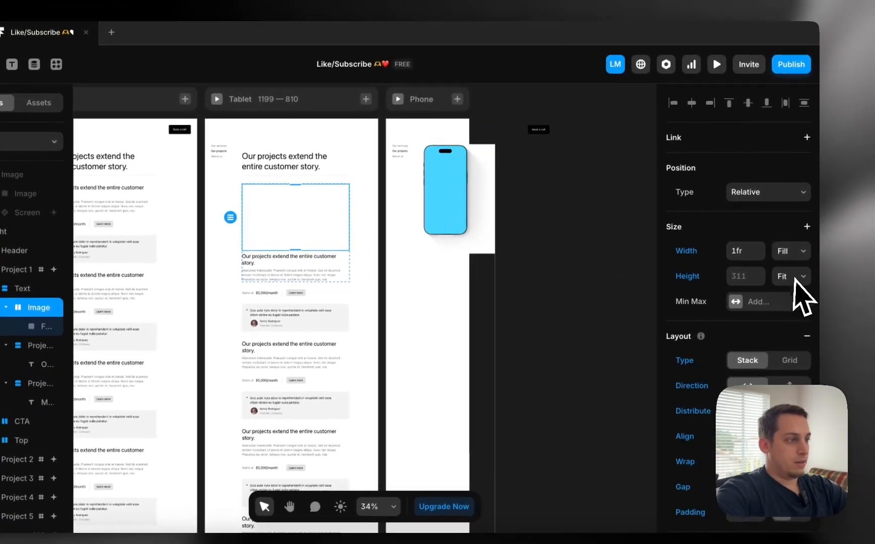
Give the stack a fixed 200 height and make the frame fill its width and height
click(799, 280)
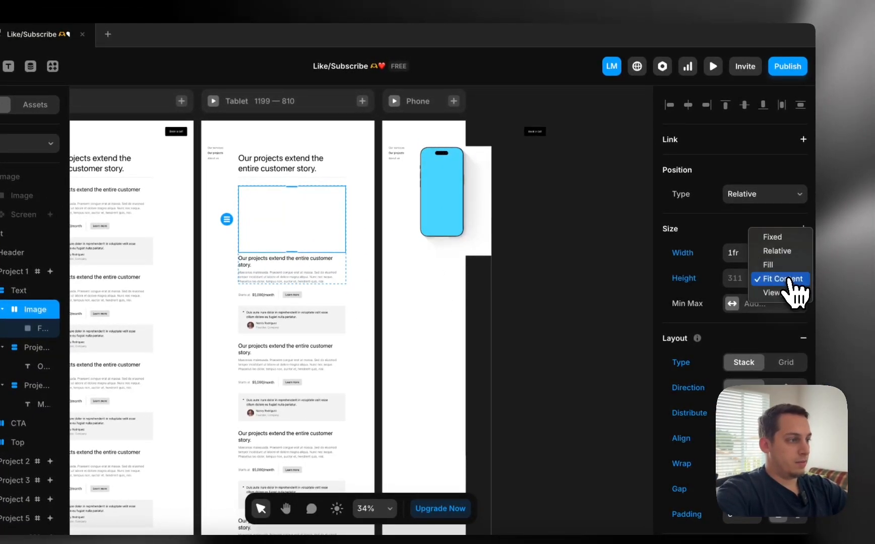
click(777, 252)
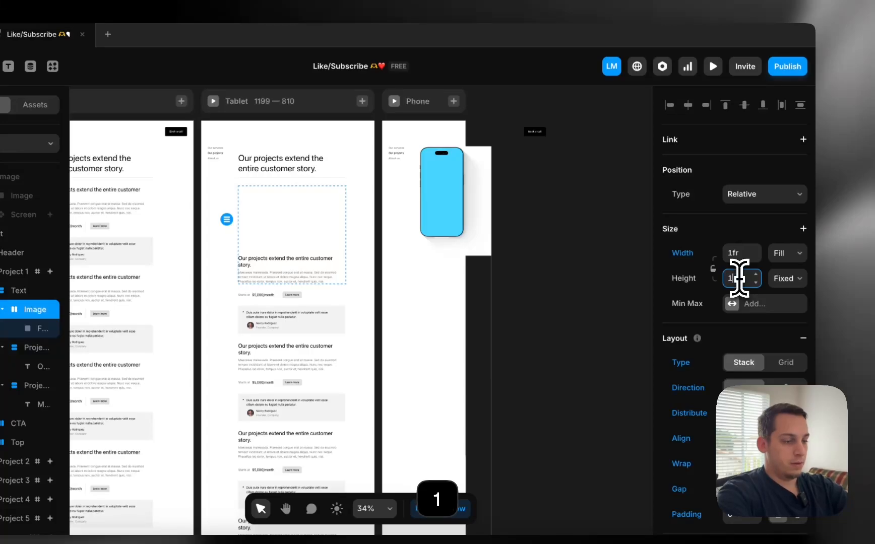
key(Return)
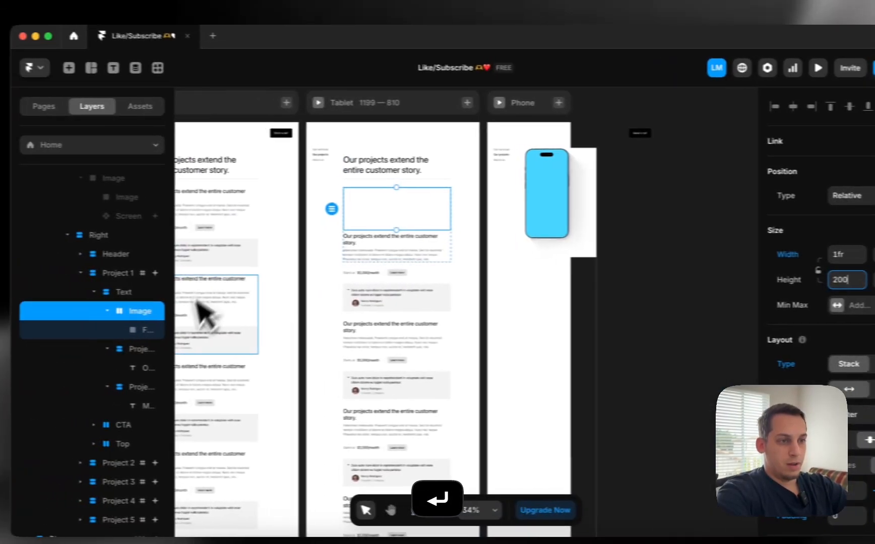
click(28, 334)
click(789, 228)
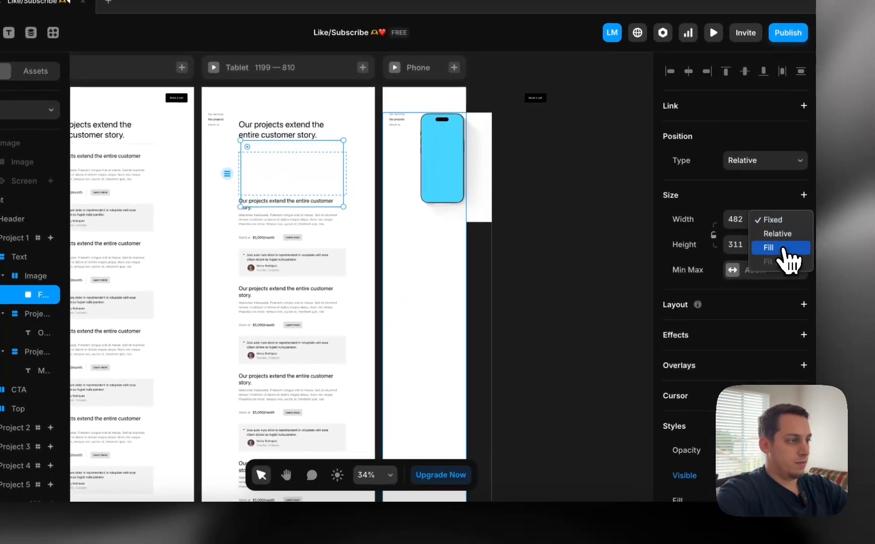
click(774, 249)
click(790, 245)
click(784, 282)
Switch the frame's fill to an image and select the Image stack
scroll(734, 252, down, 2)
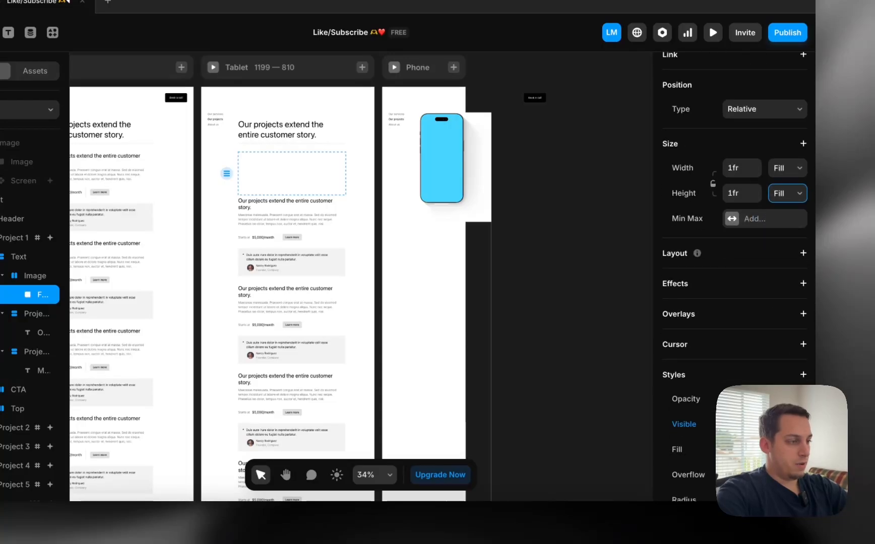
click(763, 418)
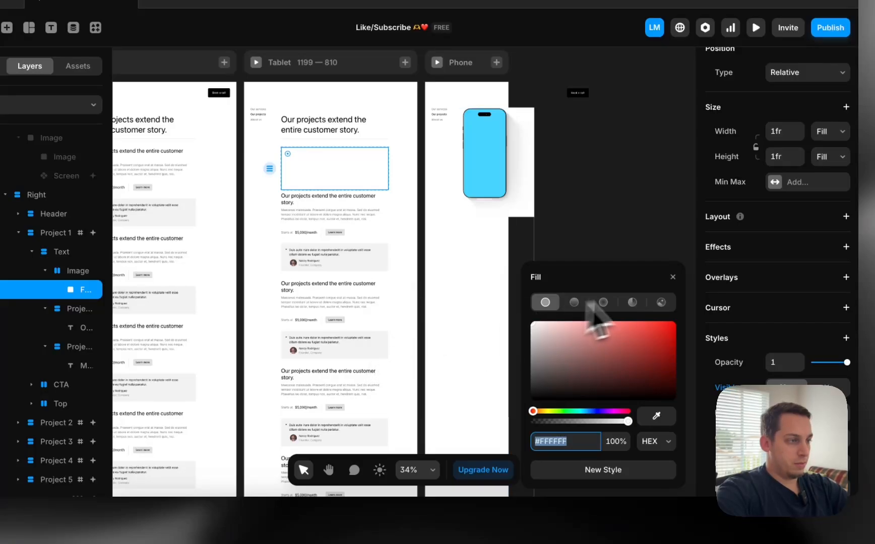
click(662, 302)
scroll(420, 230, left, 5)
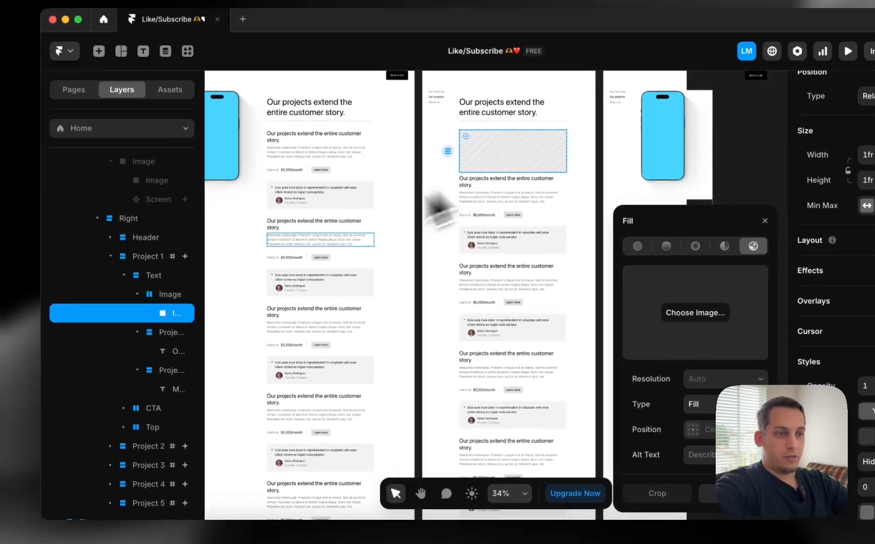
click(140, 295)
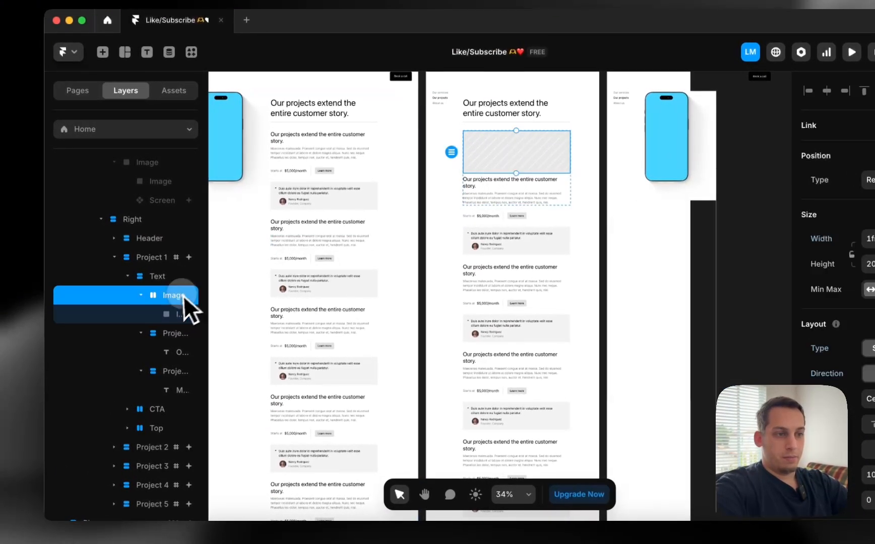
scroll(490, 240, left, 2)
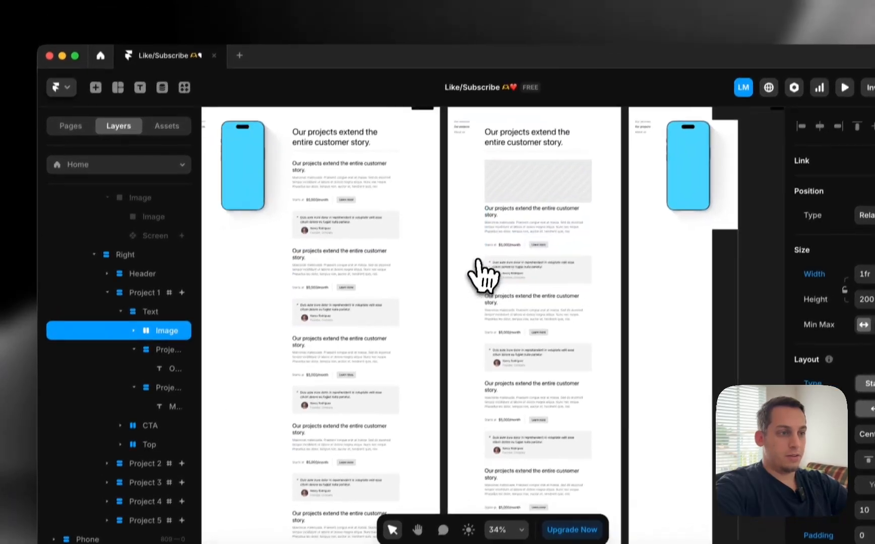
scroll(488, 232, right, 2)
scroll(479, 149, up, 2)
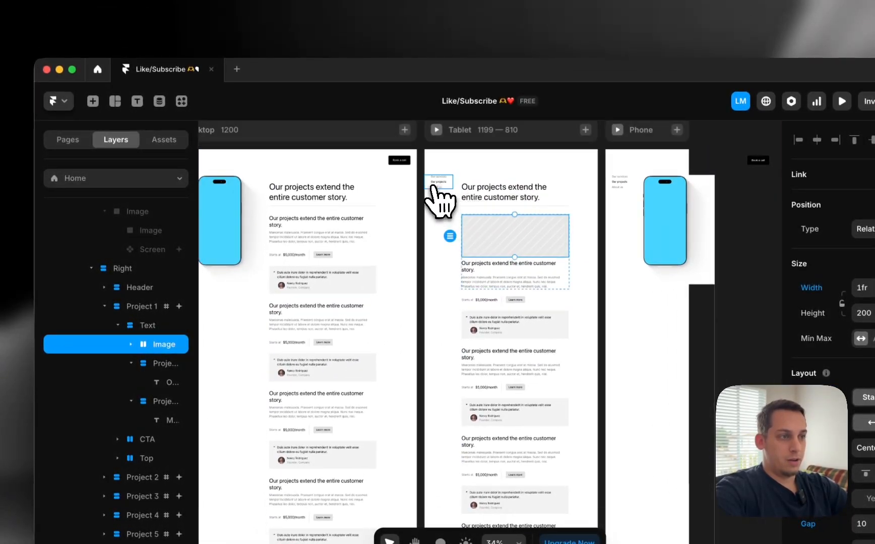
Preview the Tablet layout to check the image placeholder, then return to the canvas
click(436, 131)
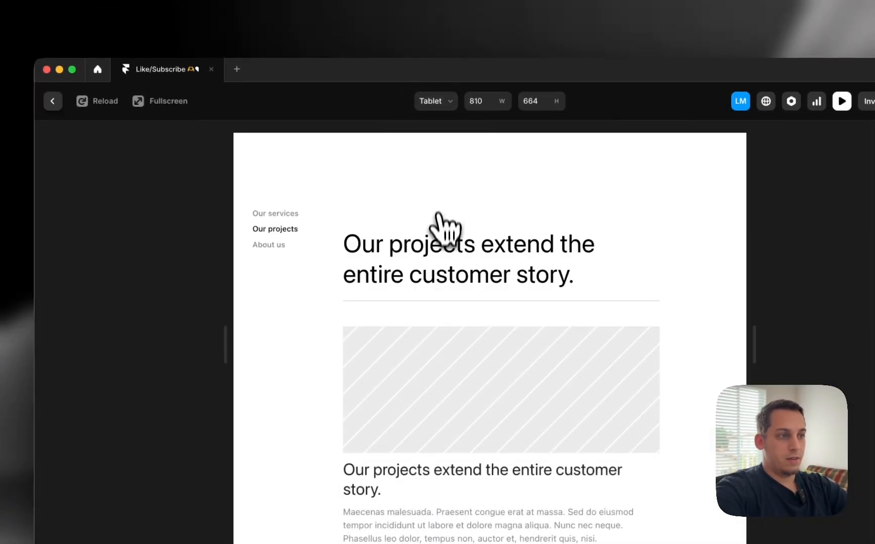
scroll(440, 237, down, 6)
click(67, 102)
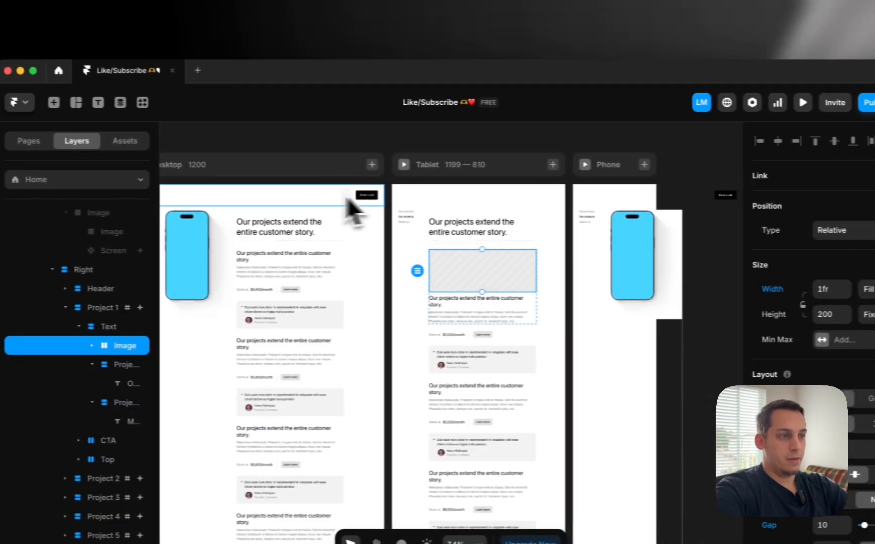
Delete the Left stack holding the side menu from the Phone layout
click(600, 201)
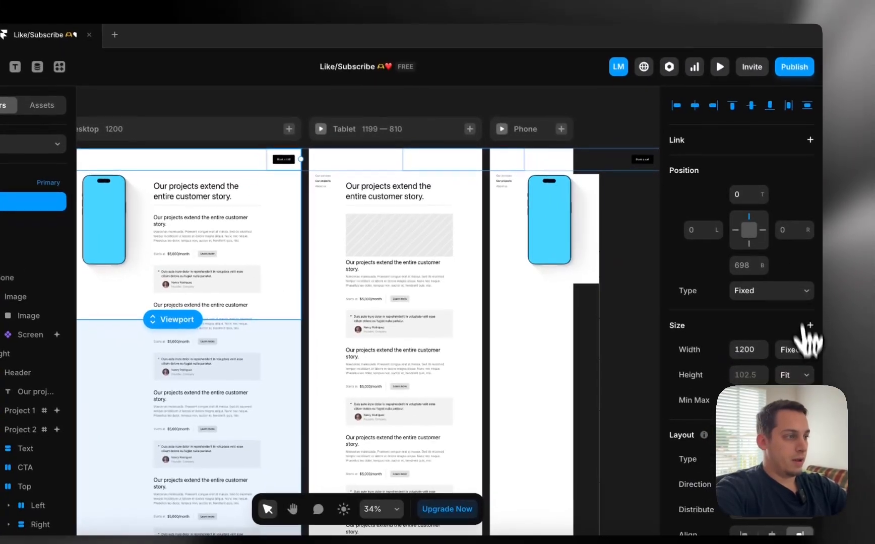
click(842, 378)
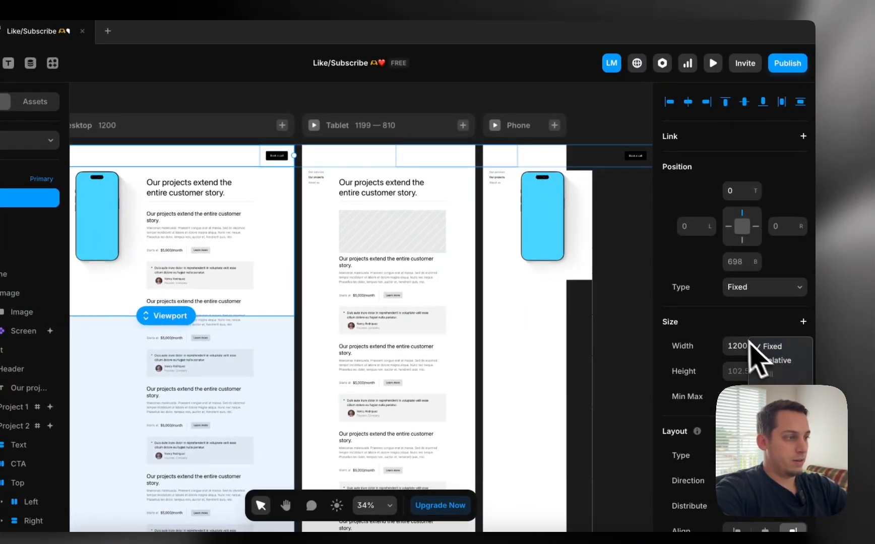
click(597, 217)
click(499, 219)
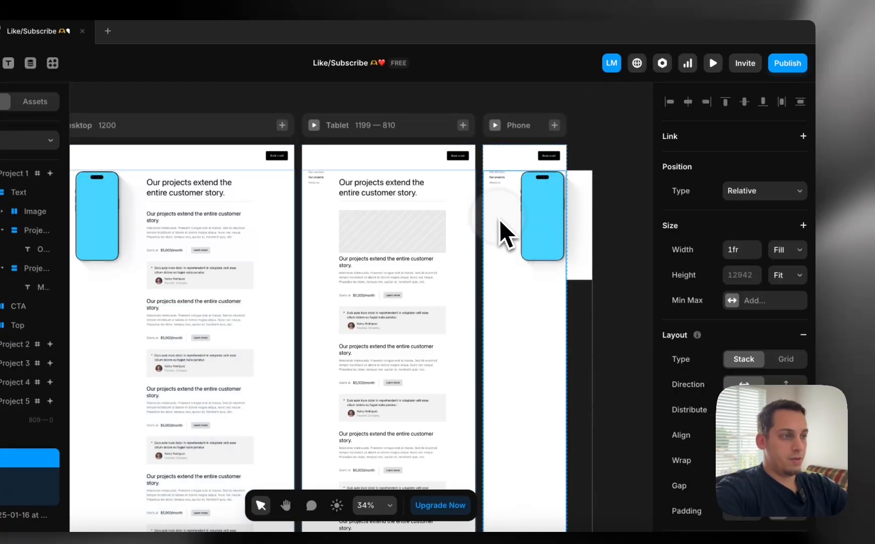
super+click(499, 179)
click(129, 368)
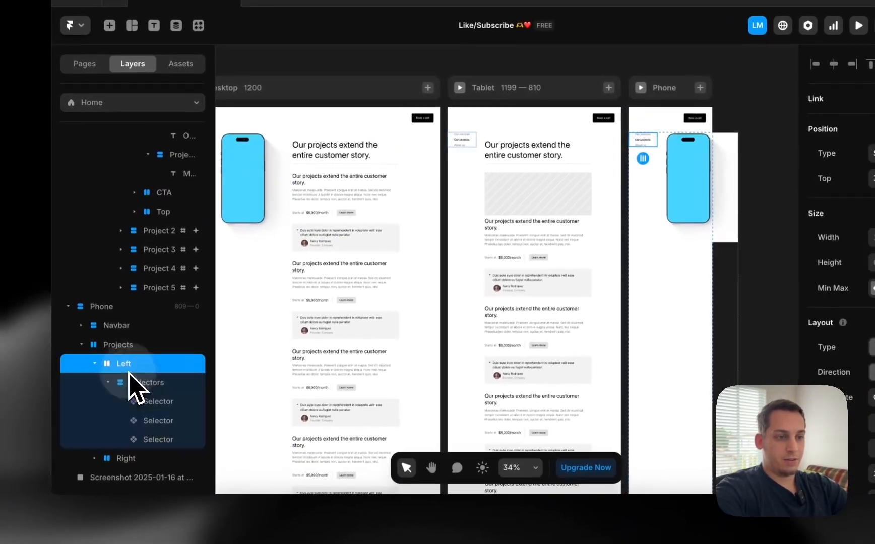
key(BackSpace)
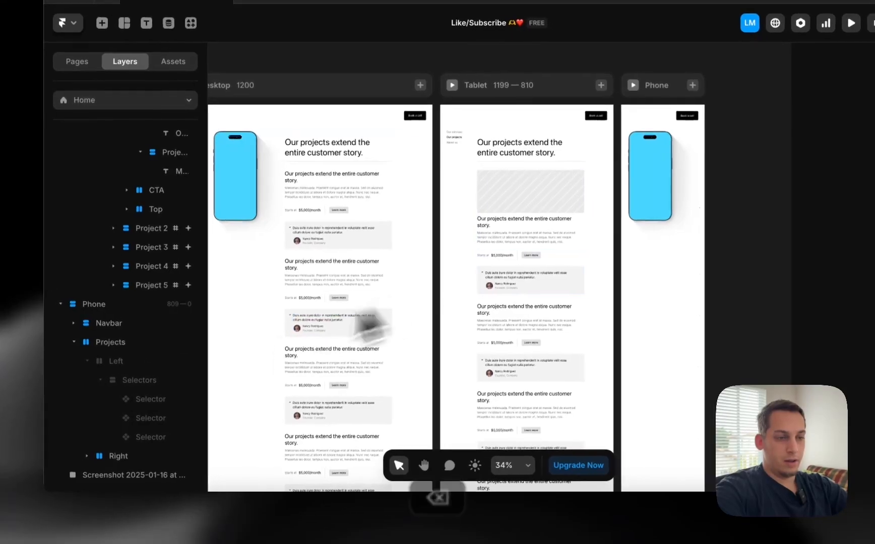
Delete the phone mockup under Right, then select the Tablet card's Image stack
click(150, 457)
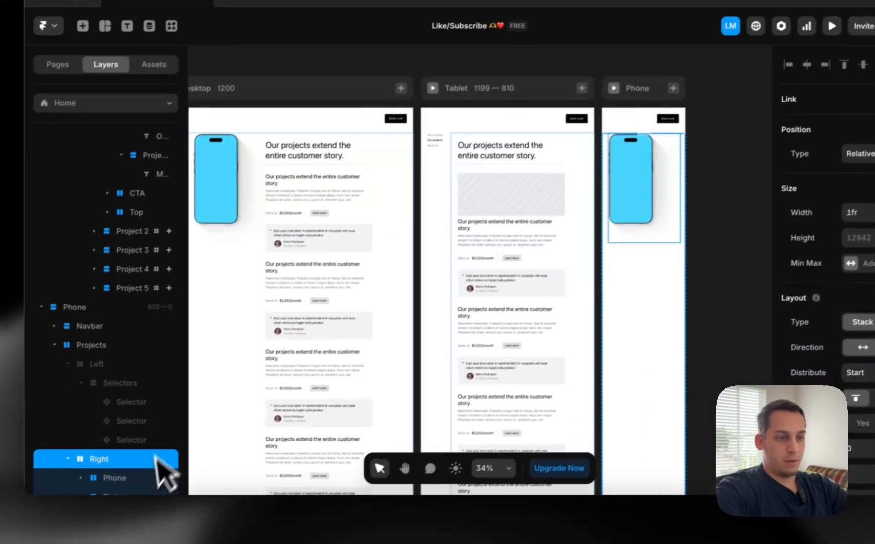
click(101, 513)
key(BackSpace)
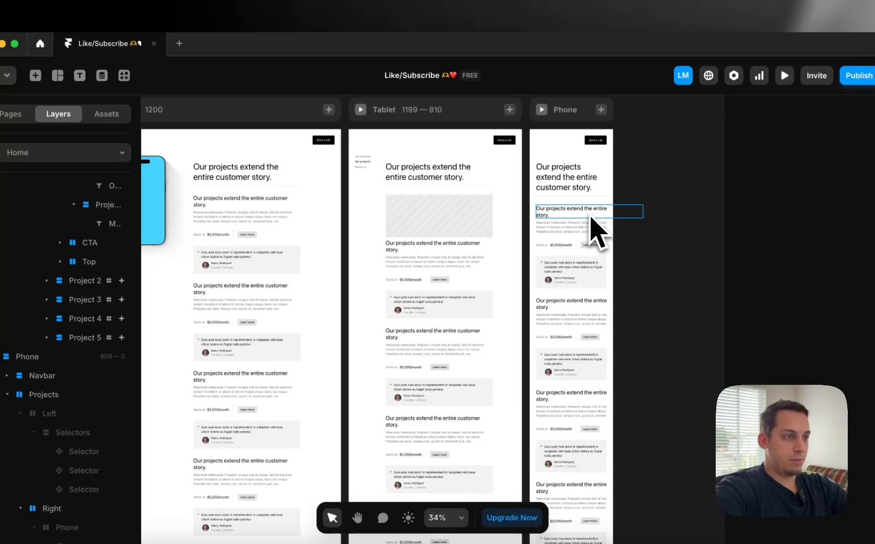
click(423, 232)
scroll(413, 244, down, 3)
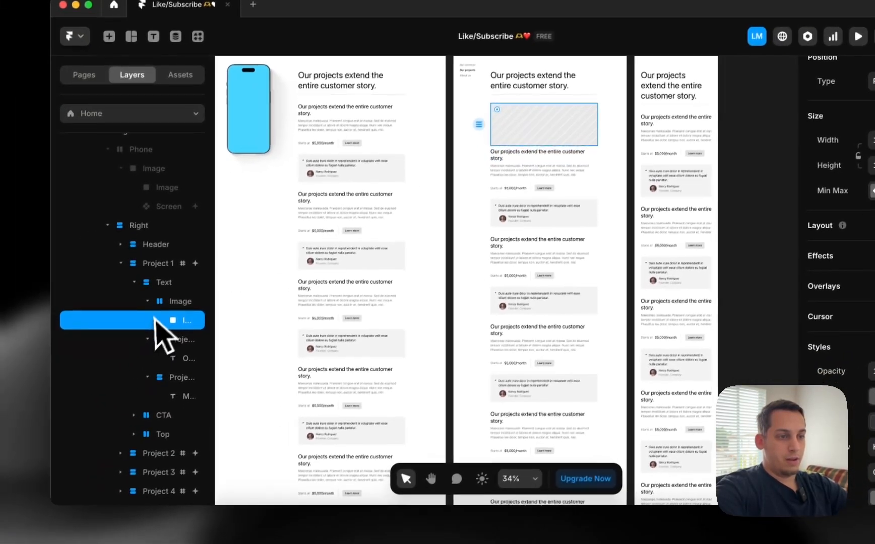
click(166, 302)
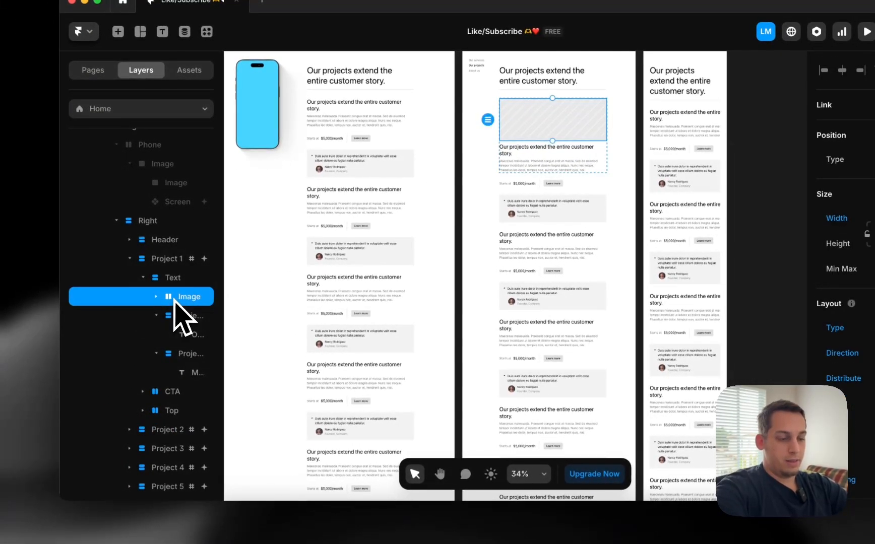
Duplicate the Image stack into the tops of Tablet Project 2 and Project 3
key(super+d)
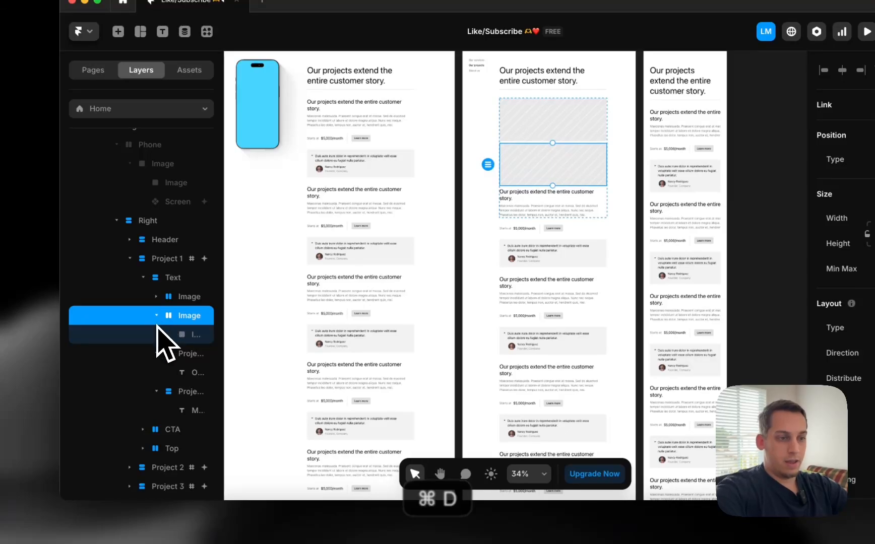
scroll(134, 479, down, 5)
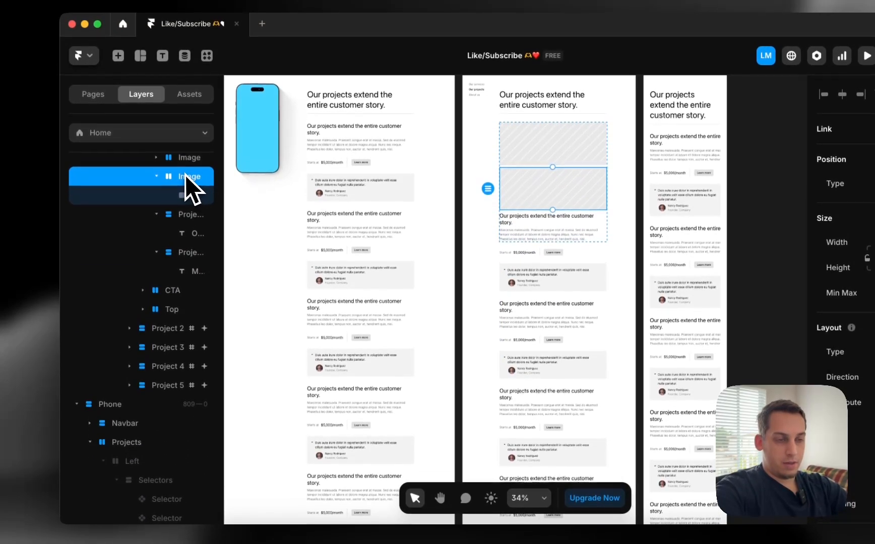
drag(183, 152, 184, 266)
drag(174, 327, 158, 322)
key(super+d)
scroll(177, 341, down, 3)
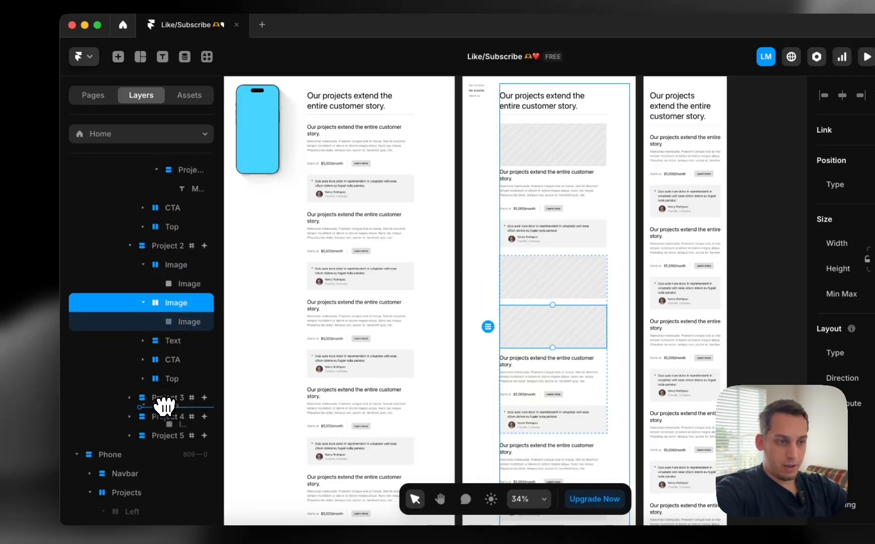
drag(165, 398, 166, 399)
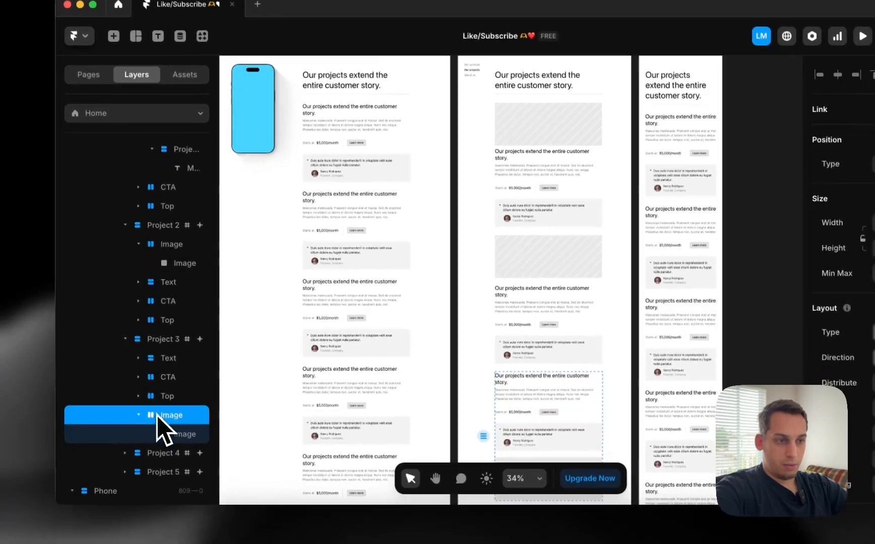
drag(164, 436, 152, 342)
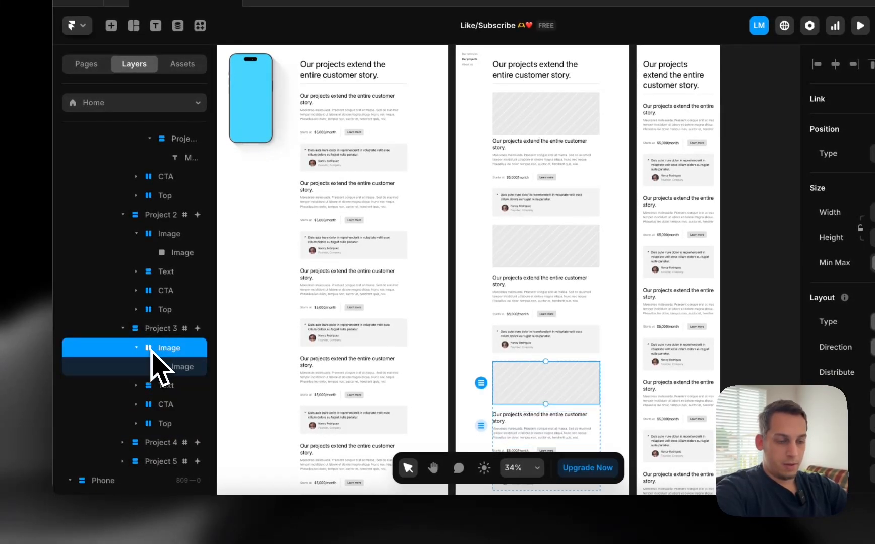
Add duplicated Image placeholders to Tablet Project 4 and Project 5
key(super+d)
scroll(156, 378, down, 4)
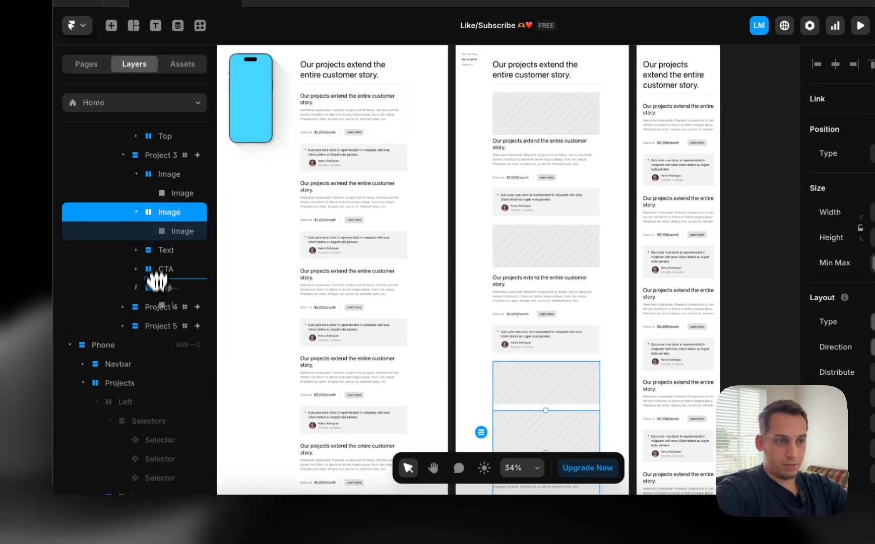
drag(157, 310, 146, 286)
key(super+d)
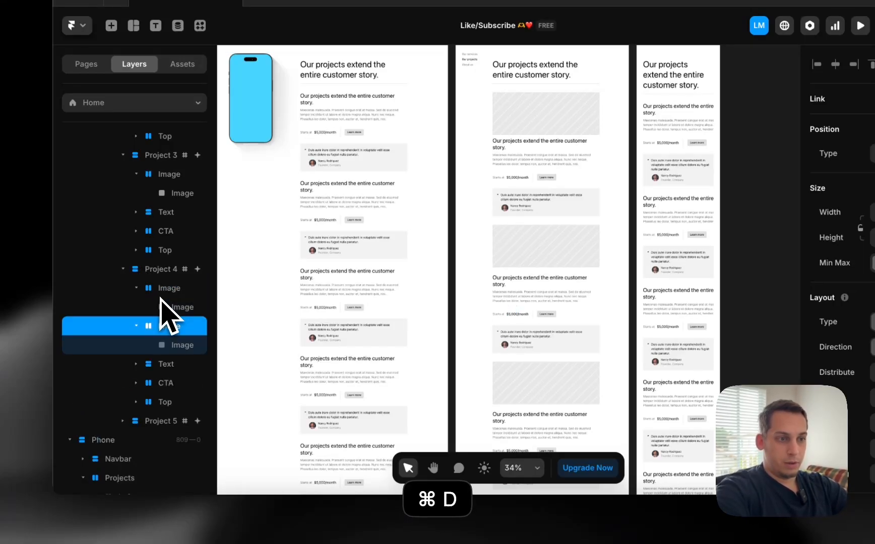
drag(160, 421, 161, 403)
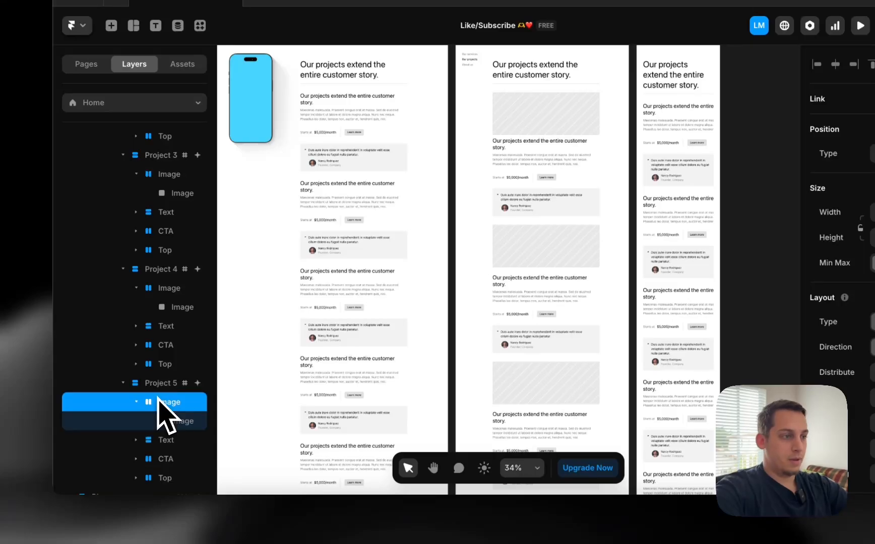
scroll(640, 153, down, 3)
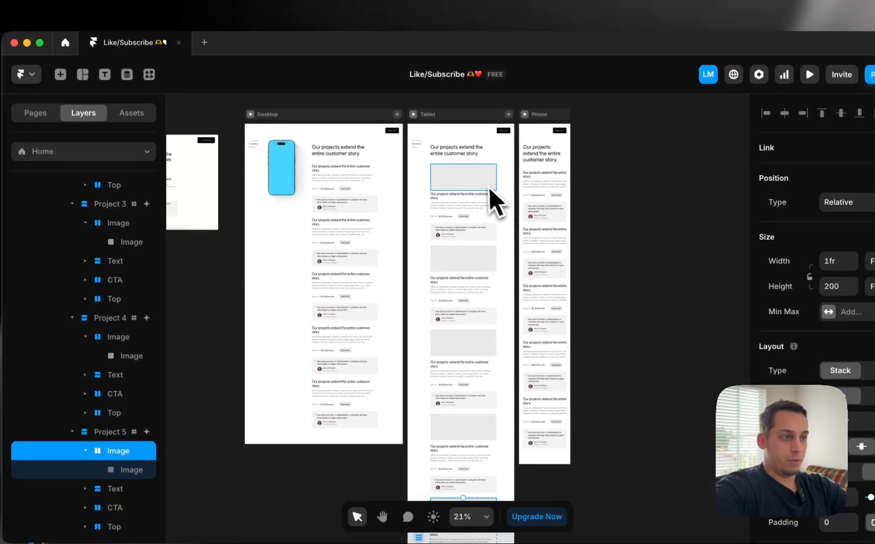
Move an Image placeholder to the top of the Phone layout's Project 1 card
click(487, 187)
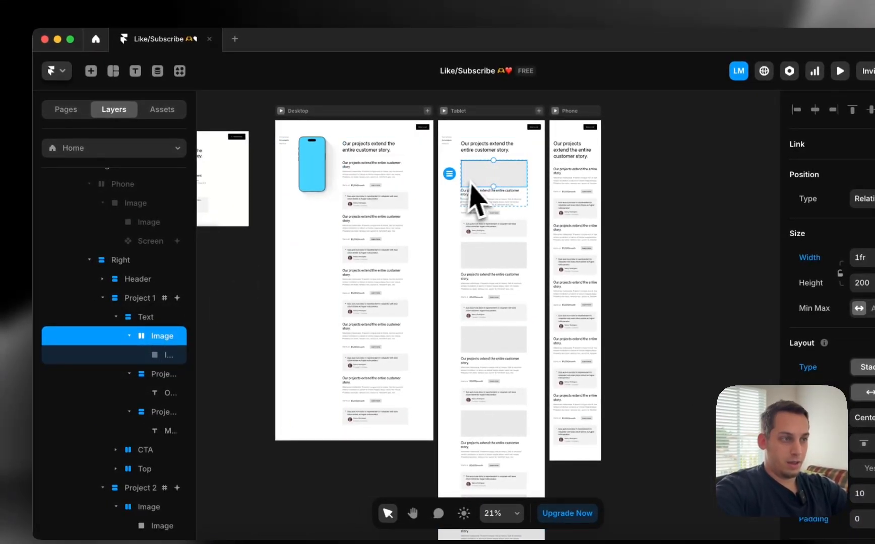
drag(482, 179, 559, 175)
scroll(631, 179, up, 3)
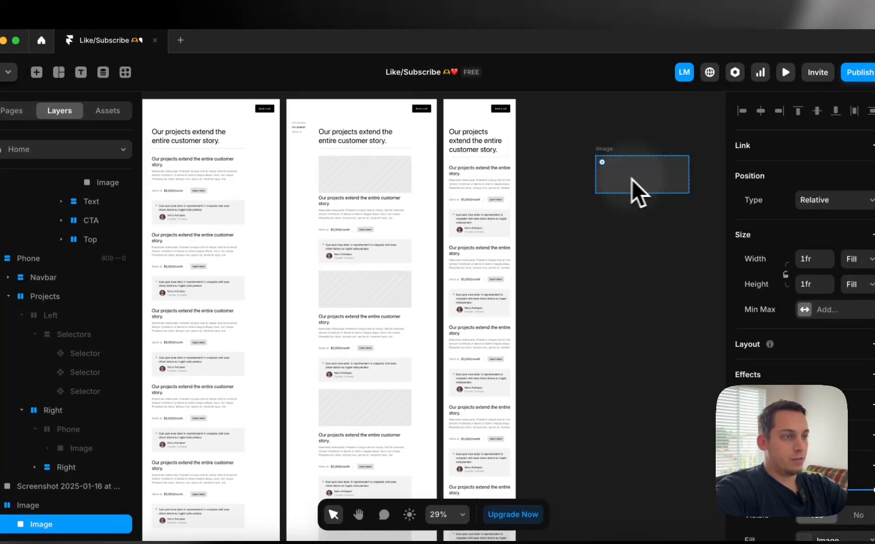
key(super+z)
key(super+z)
drag(604, 158, 469, 178)
drag(59, 413, 71, 414)
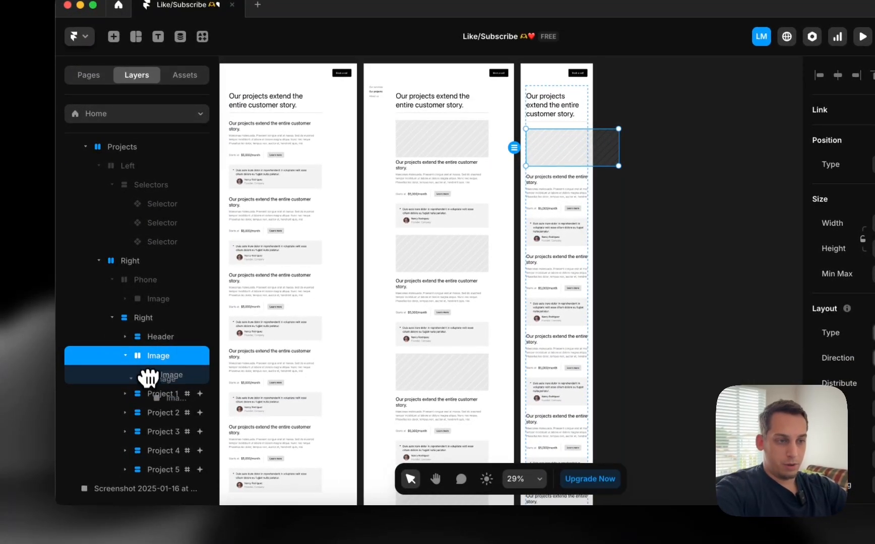
drag(149, 393, 152, 399)
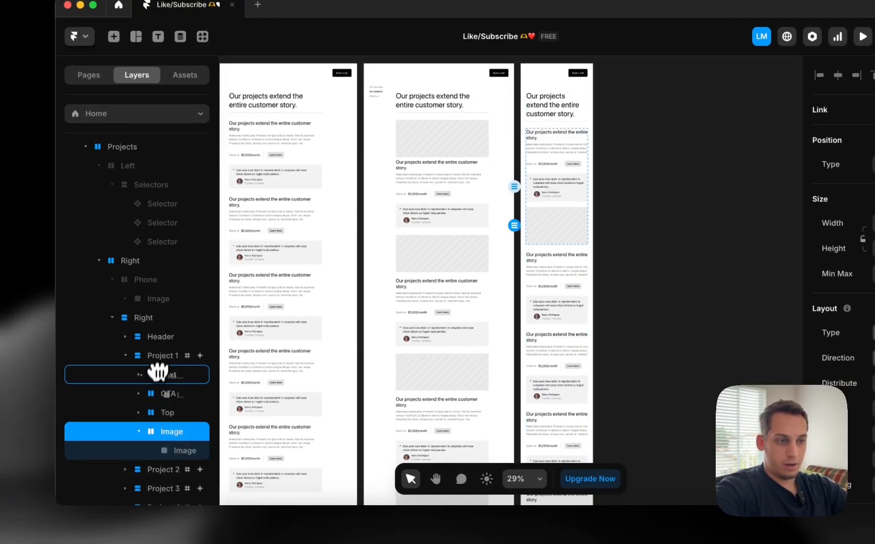
drag(159, 364, 160, 366)
Set the Project 1 image's width to Fill while keeping its fixed height
scroll(161, 377, down, 2)
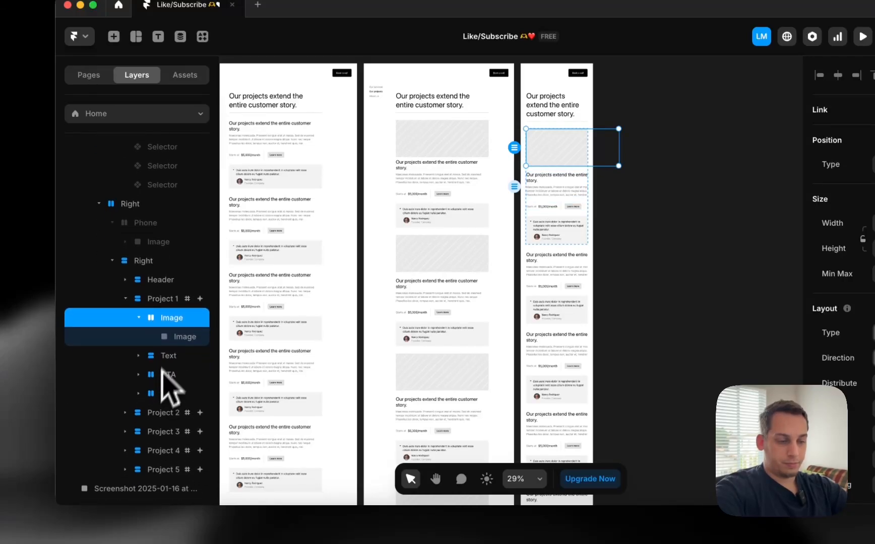
key(super+d)
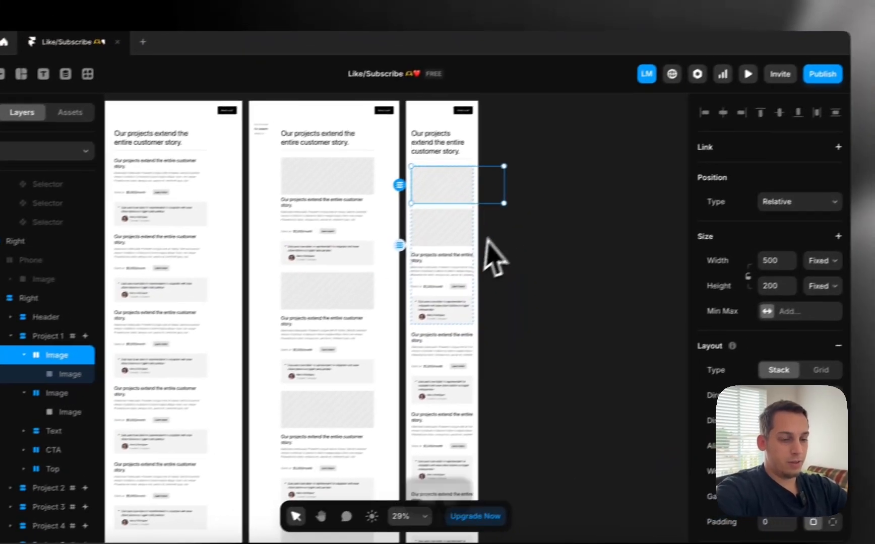
key(super+z)
click(802, 267)
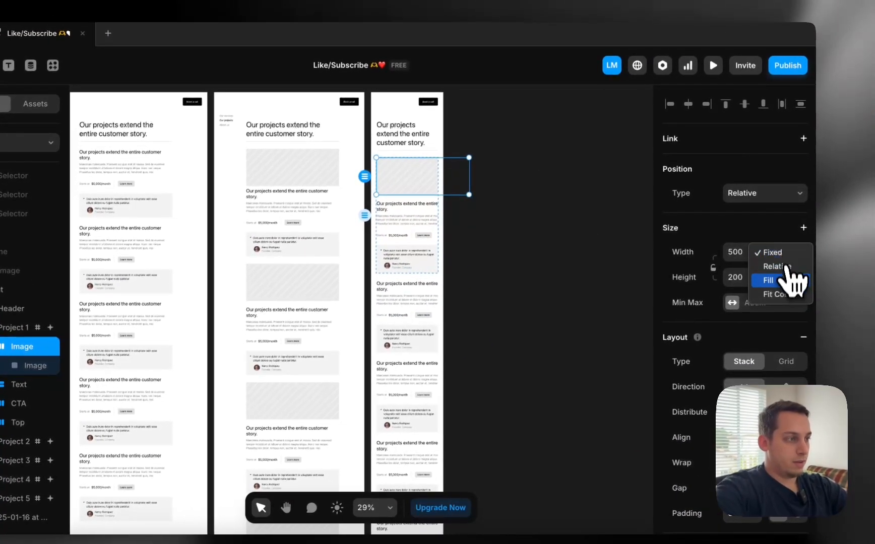
click(802, 296)
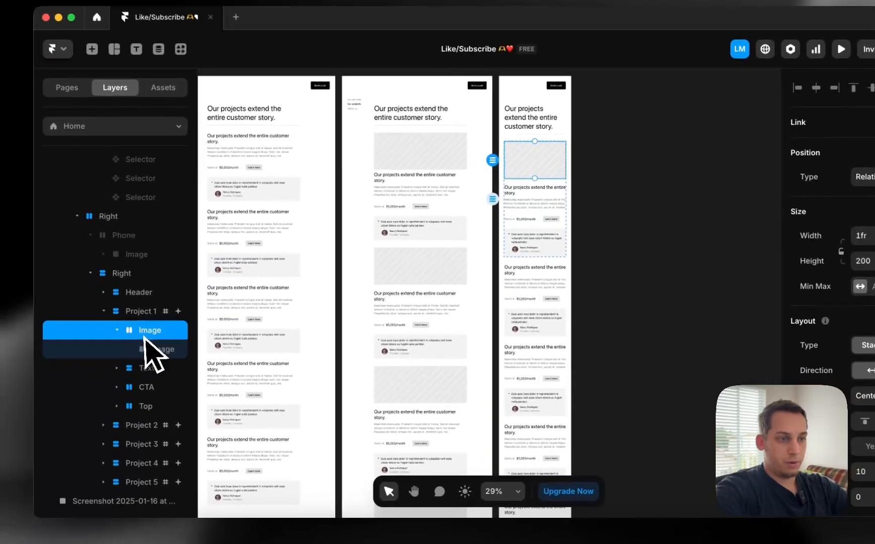
click(35, 365)
click(167, 328)
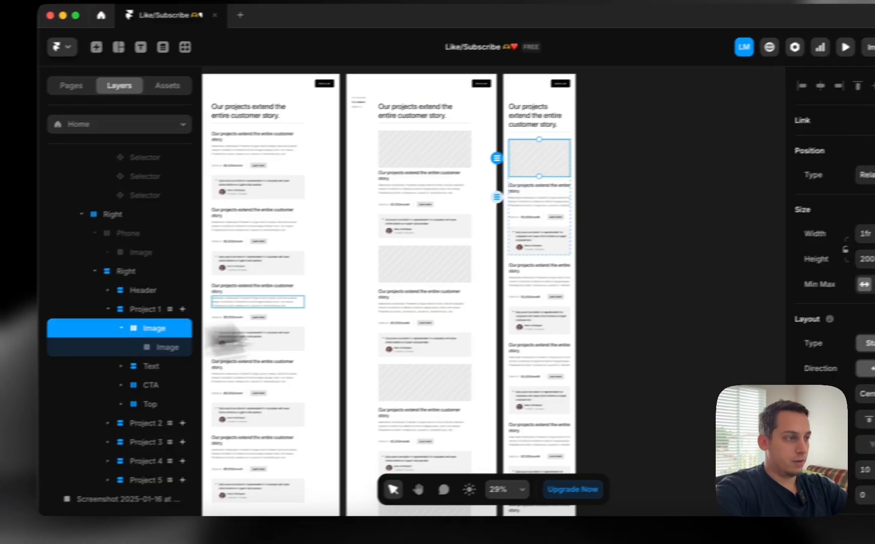
click(796, 283)
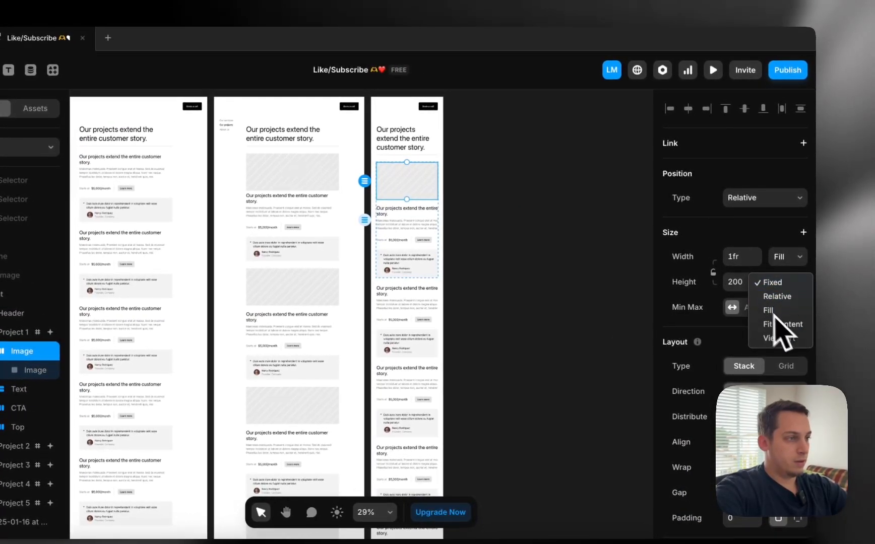
key(Escape)
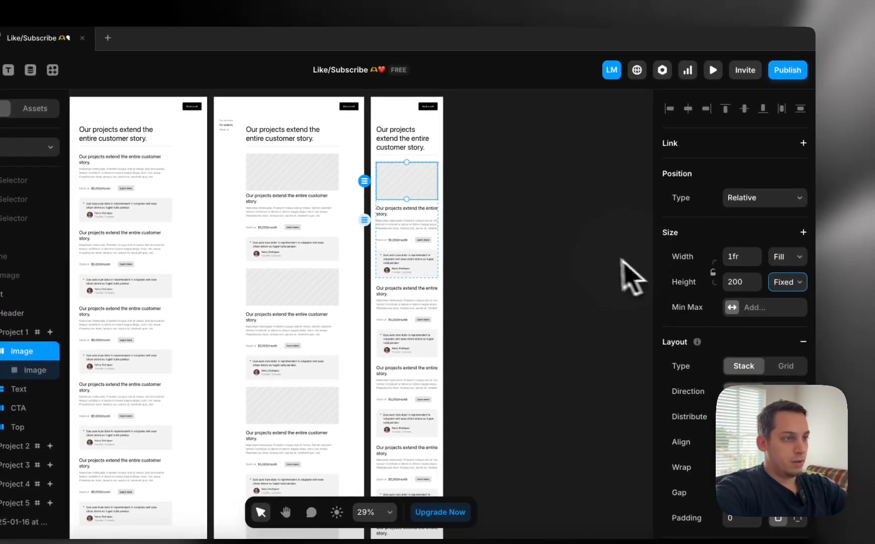
scroll(629, 275, up, 3)
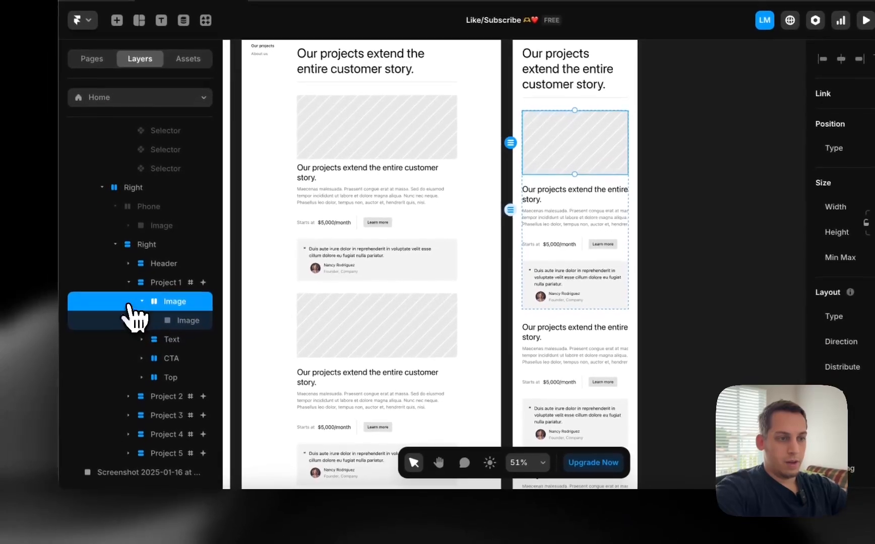
click(132, 322)
Duplicate the image placeholder into the tops of Phone Project 2 and Project 3
key(super+d)
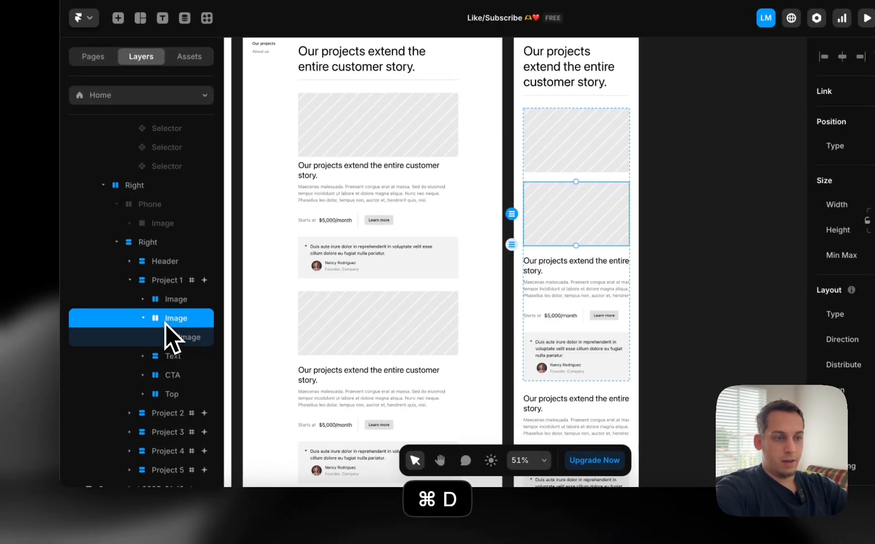
drag(166, 416, 167, 419)
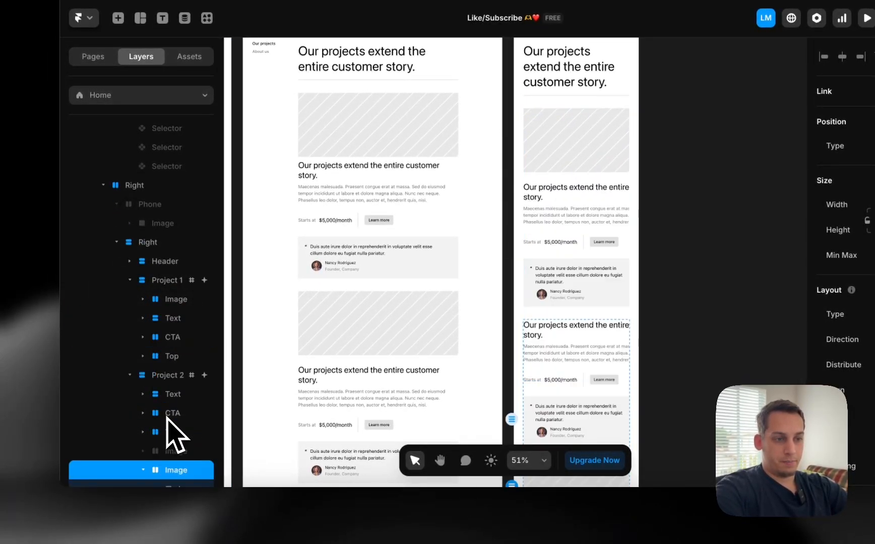
drag(165, 385, 165, 385)
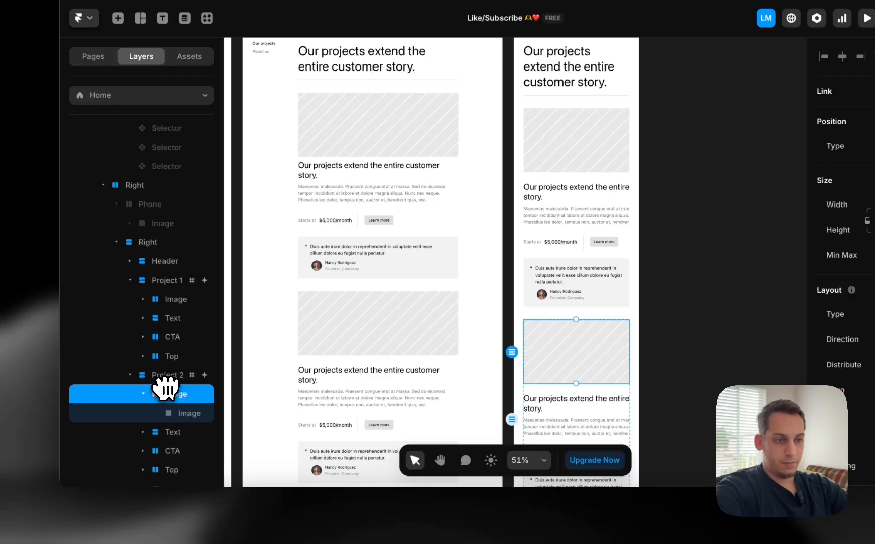
scroll(174, 404, down, 2)
key(super+d)
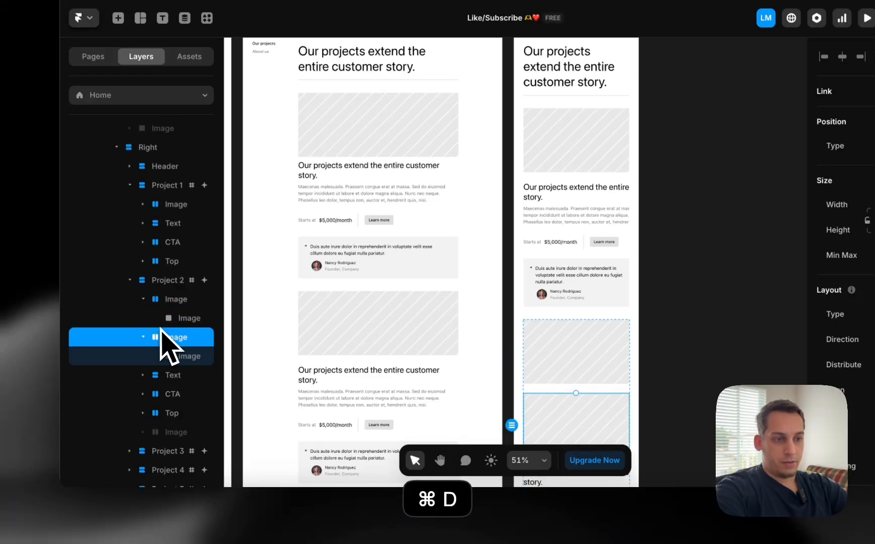
scroll(160, 335, down, 2)
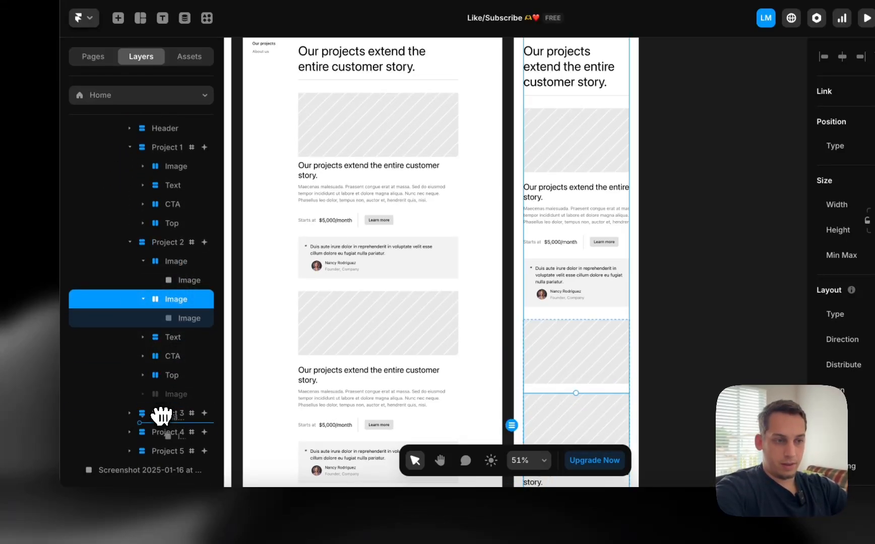
drag(161, 416, 162, 416)
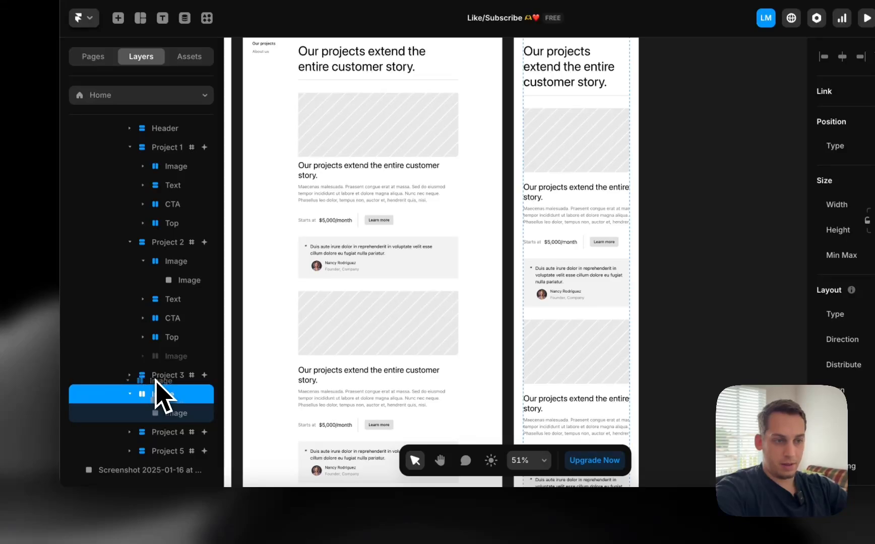
drag(156, 382, 154, 425)
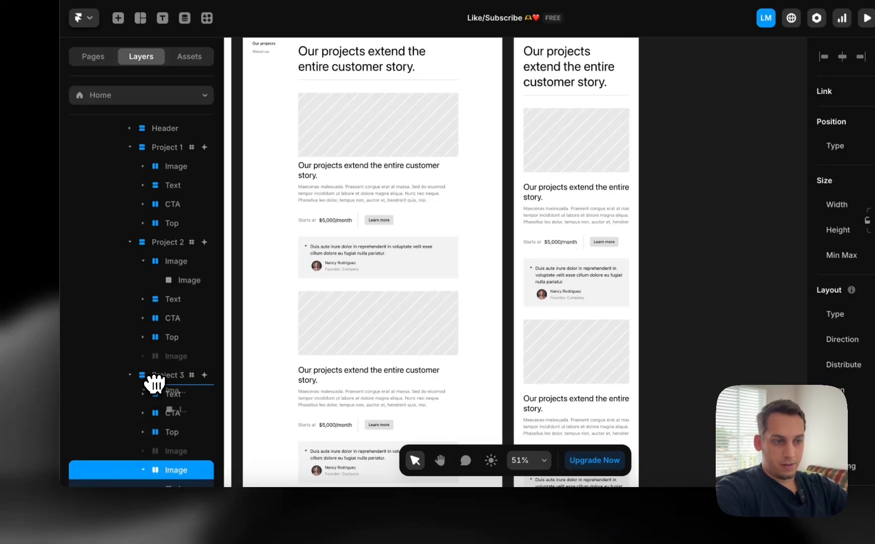
drag(155, 384, 166, 393)
Add duplicated image placeholders to the tops of Phone Project 4 and Project 5
scroll(166, 353, down, 3)
key(super+d)
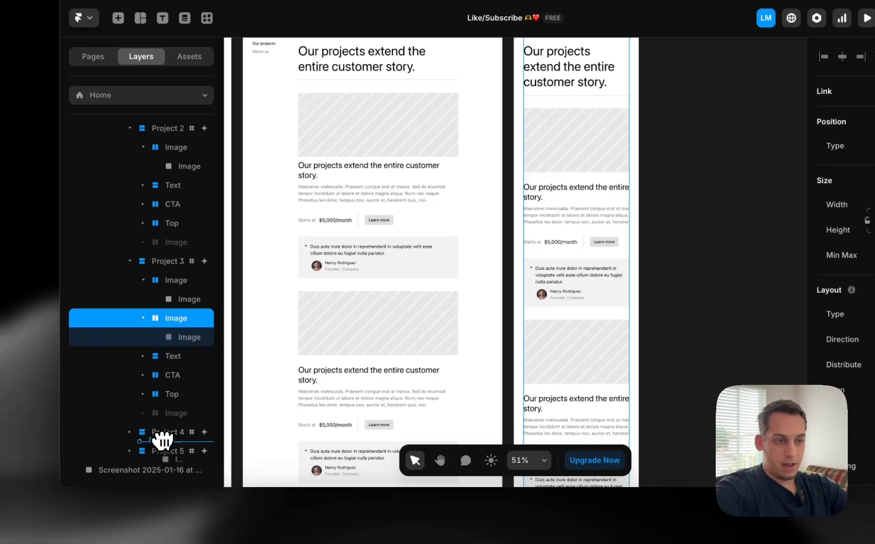
drag(163, 432, 166, 453)
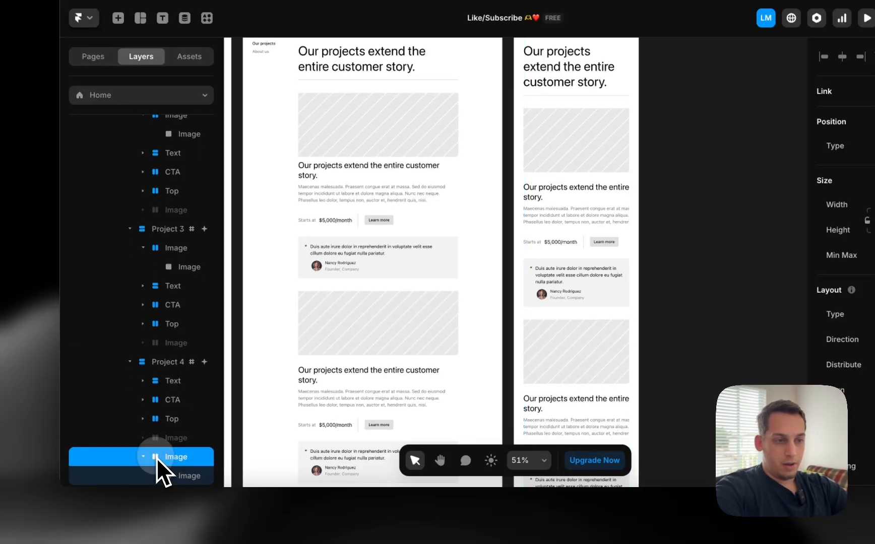
drag(164, 374, 166, 371)
scroll(170, 391, down, 2)
key(super+d)
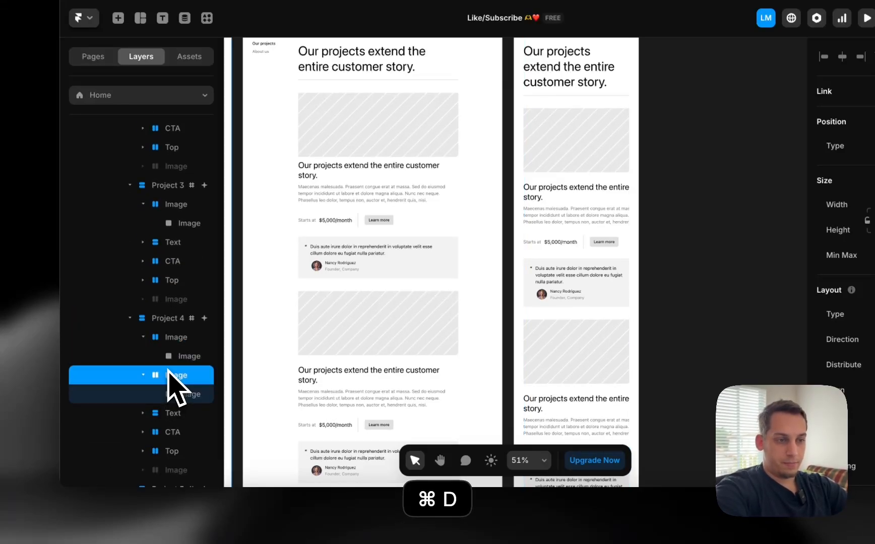
scroll(172, 389, down, 2)
drag(160, 454, 160, 453)
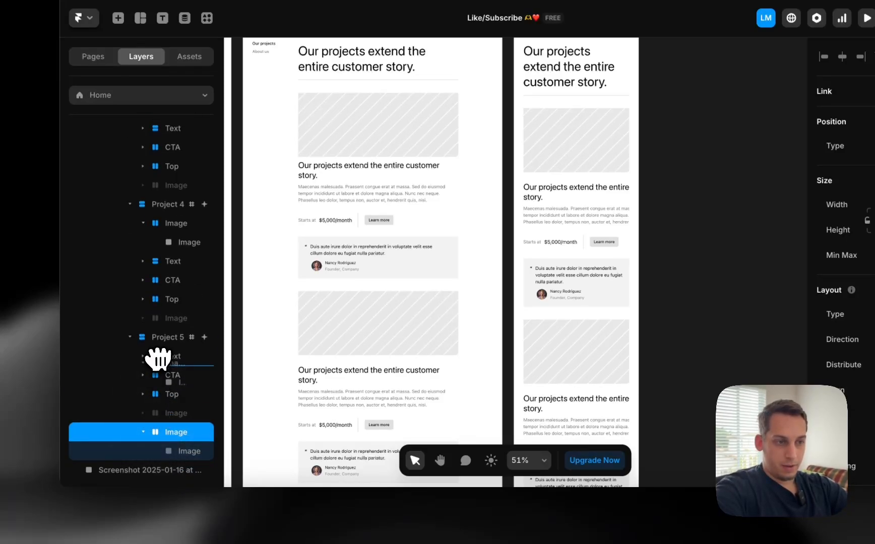
drag(158, 347, 159, 351)
Select Project 1's text group and try Fill width, then undo the change
scroll(750, 195, down, 5)
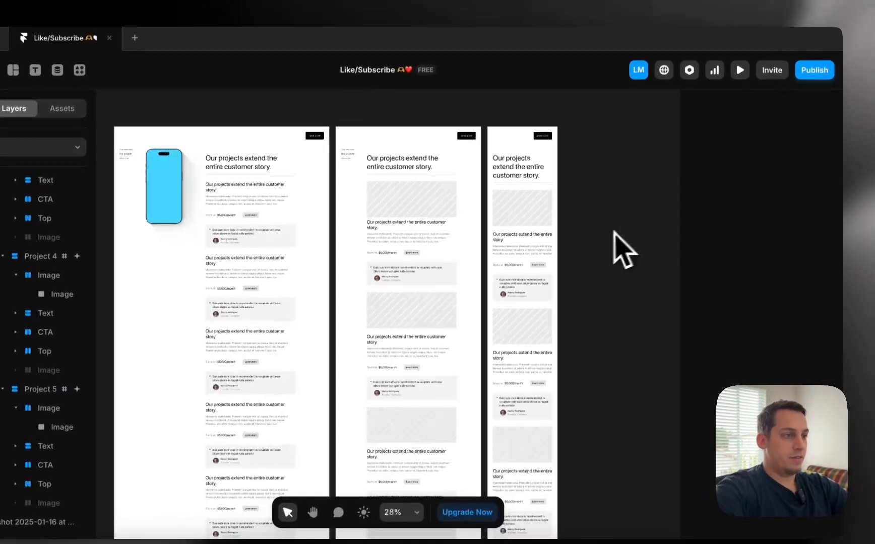
scroll(535, 242, down, 2)
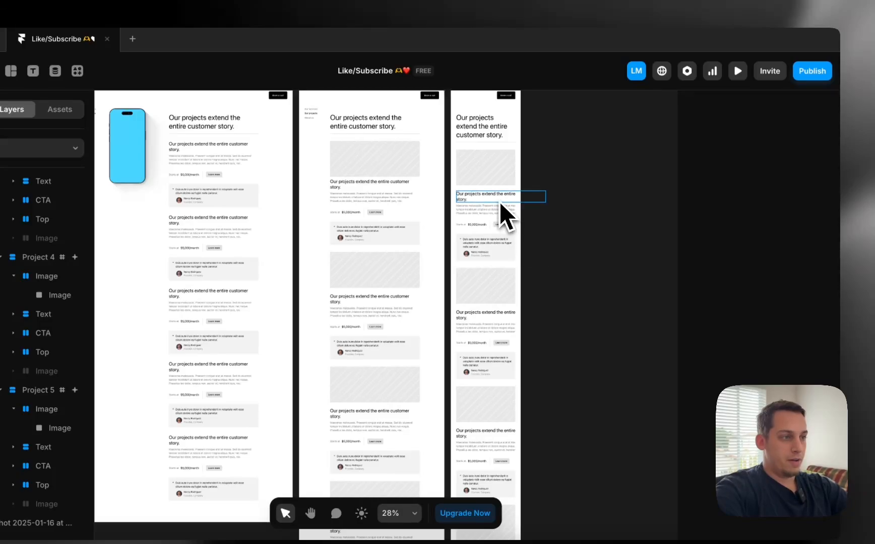
click(500, 201)
scroll(555, 307, down, 1)
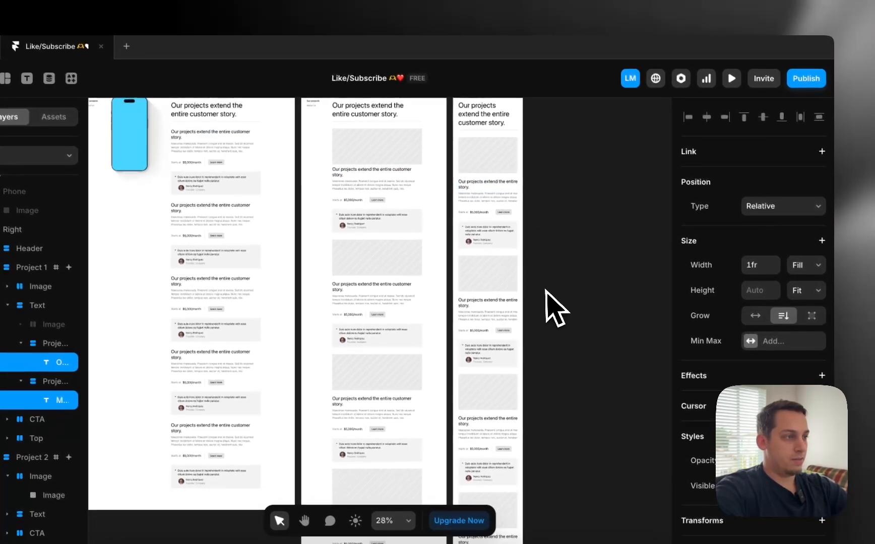
click(597, 246)
click(502, 199)
click(481, 197)
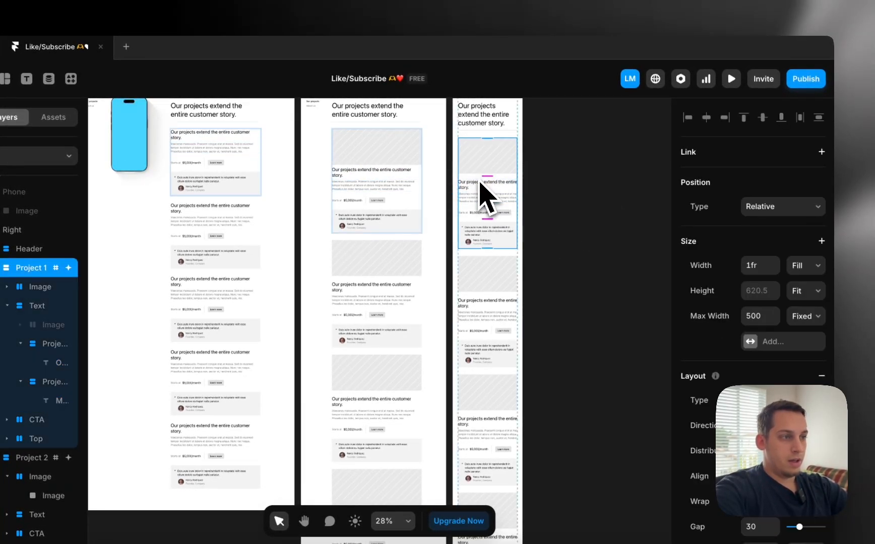
click(479, 189)
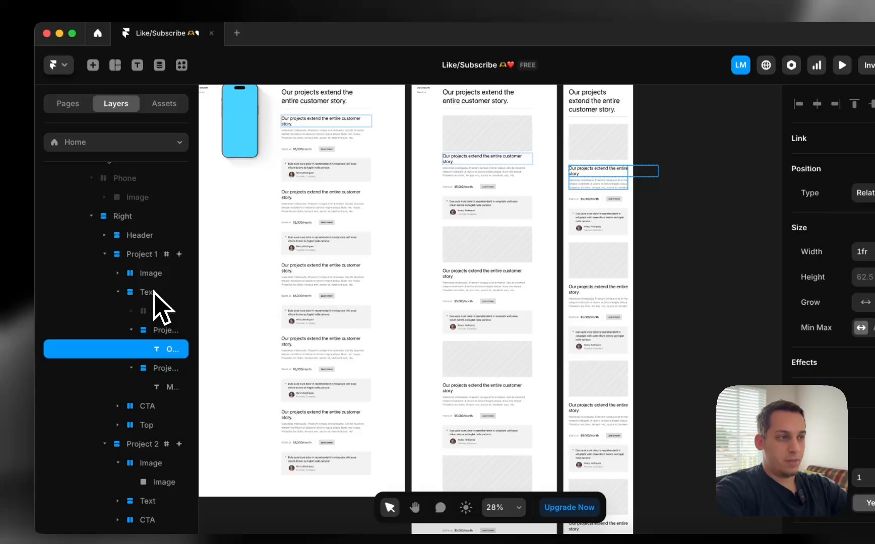
click(153, 295)
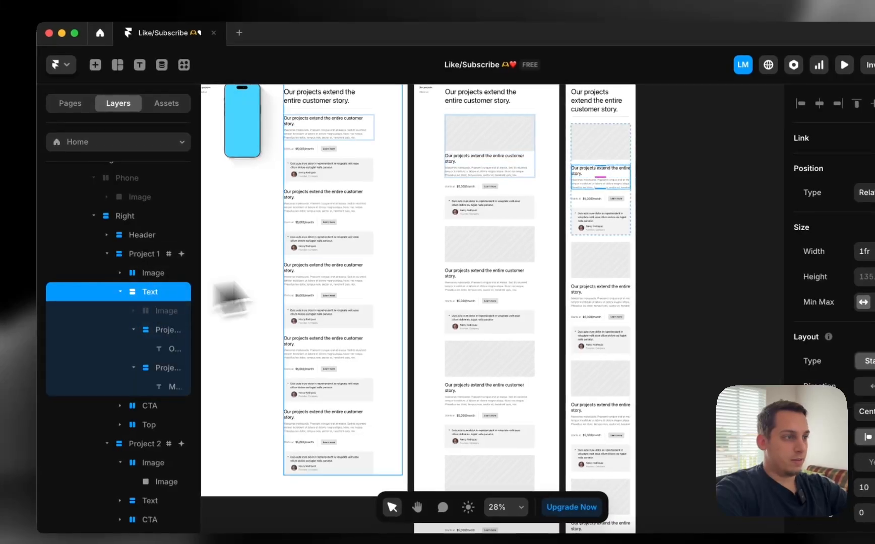
click(874, 256)
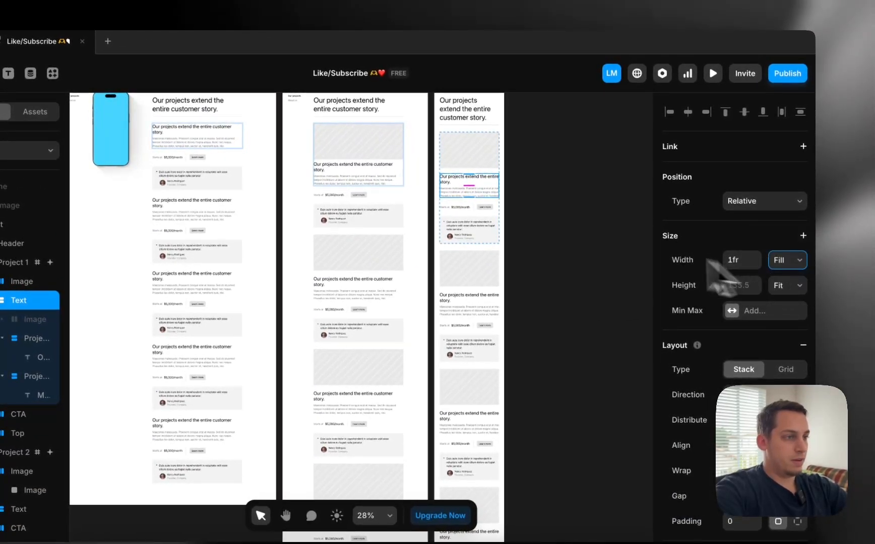
key(super+z)
key(super+z)
key(super+z)
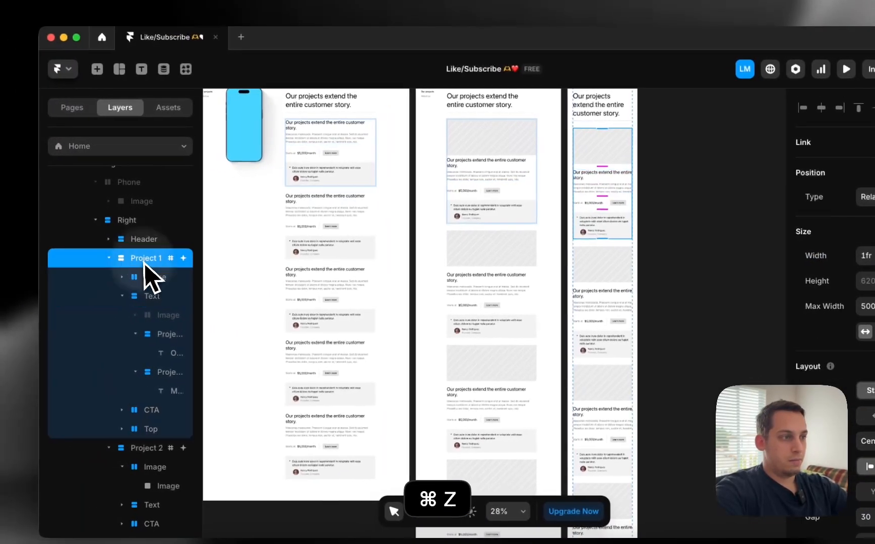
Inspect the width sizing options of the first card's heading and body text groups
click(142, 222)
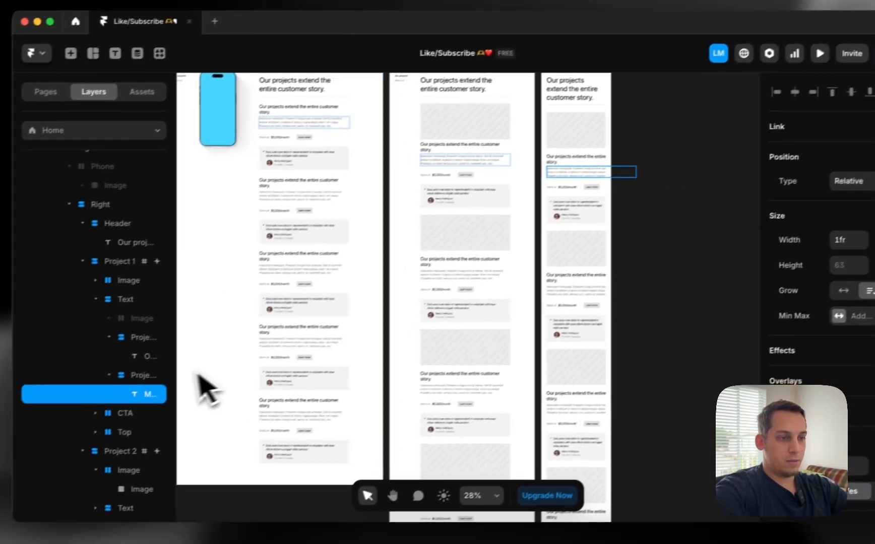
click(86, 397)
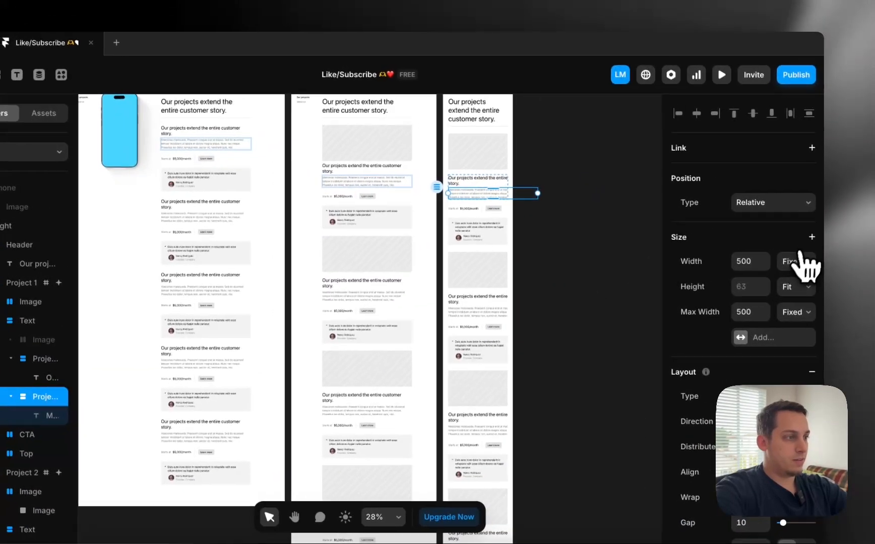
click(805, 262)
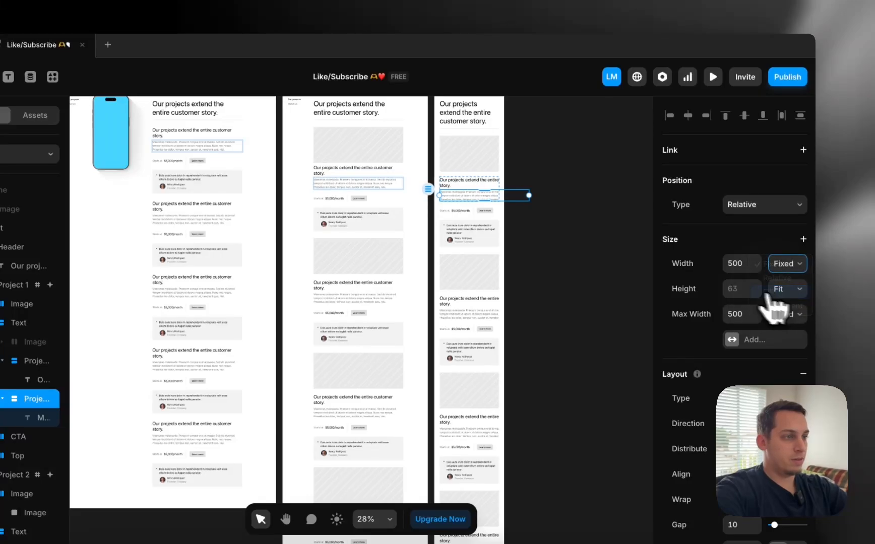
click(485, 188)
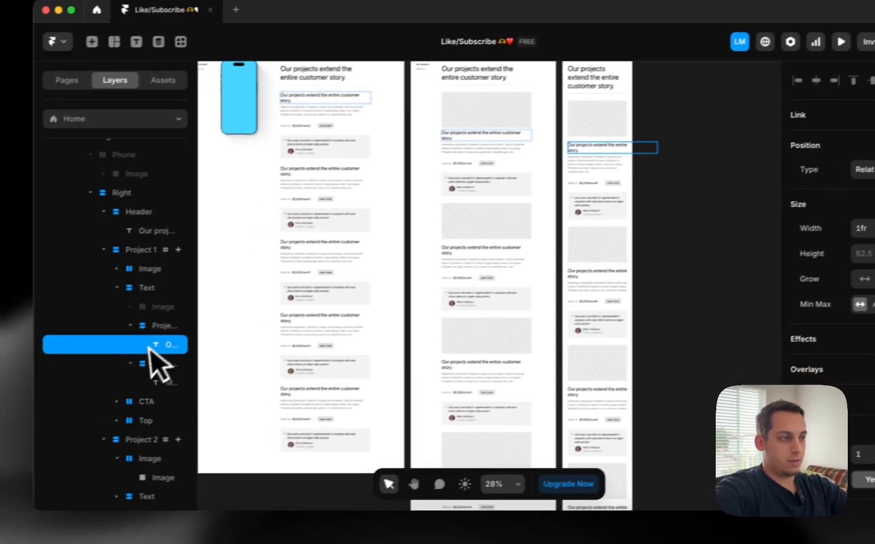
click(37, 361)
click(827, 247)
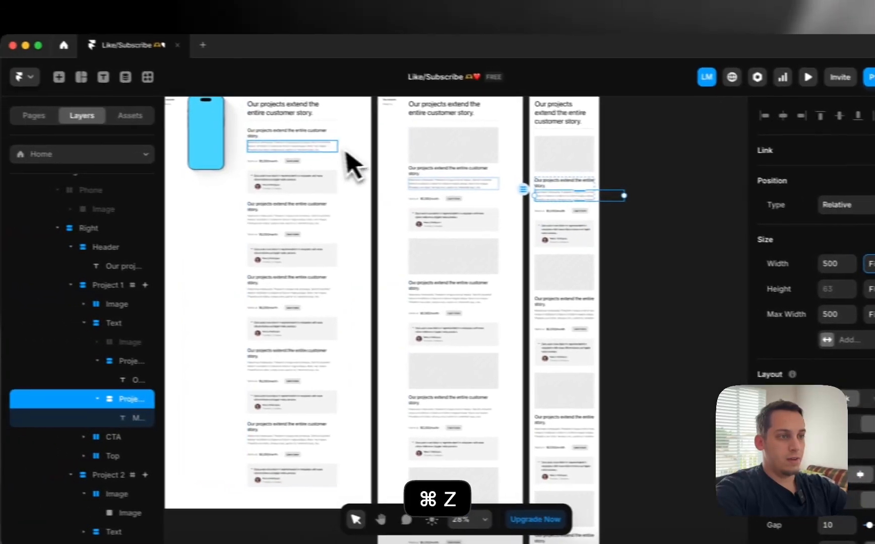
click(187, 143)
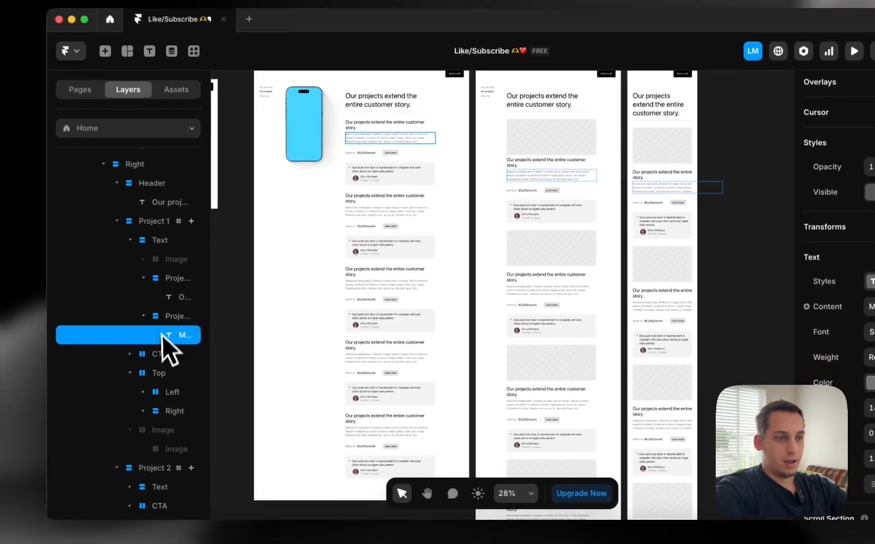
click(137, 340)
click(147, 273)
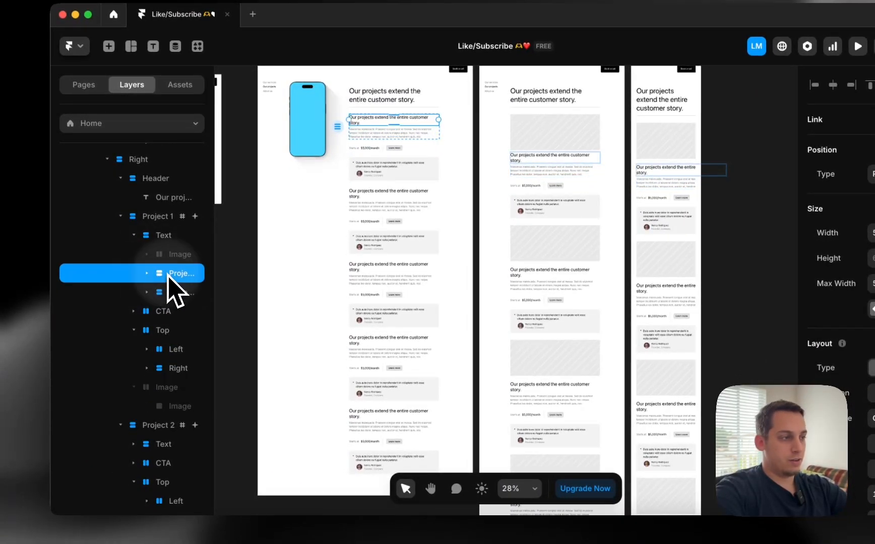
Select the Project 1 and Project 2 text groups and set their width to Fill (1fr)
shift+click(172, 292)
click(804, 257)
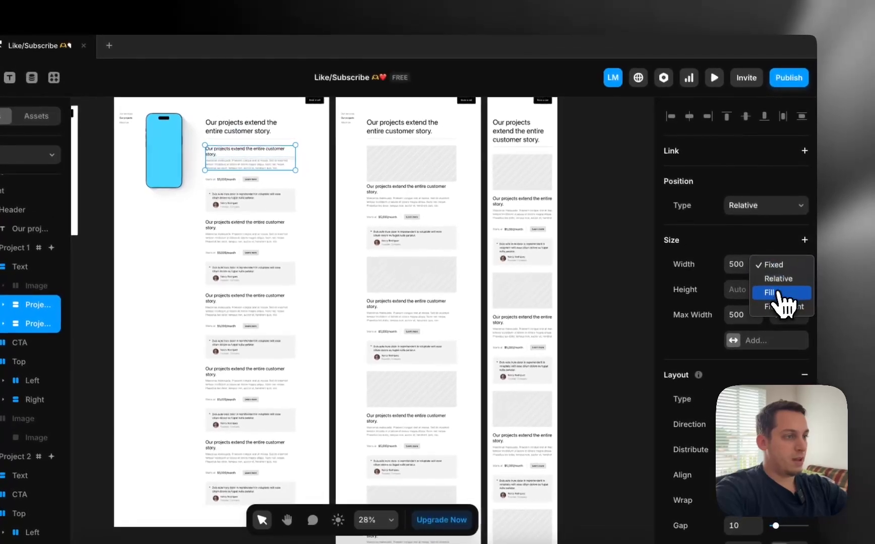
click(778, 260)
scroll(294, 241, down, 2)
scroll(295, 241, left, 2)
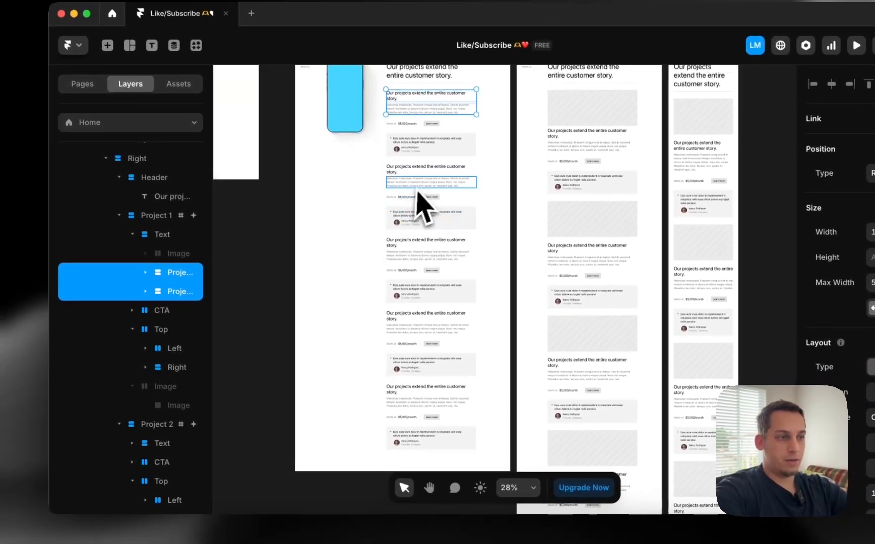
click(422, 186)
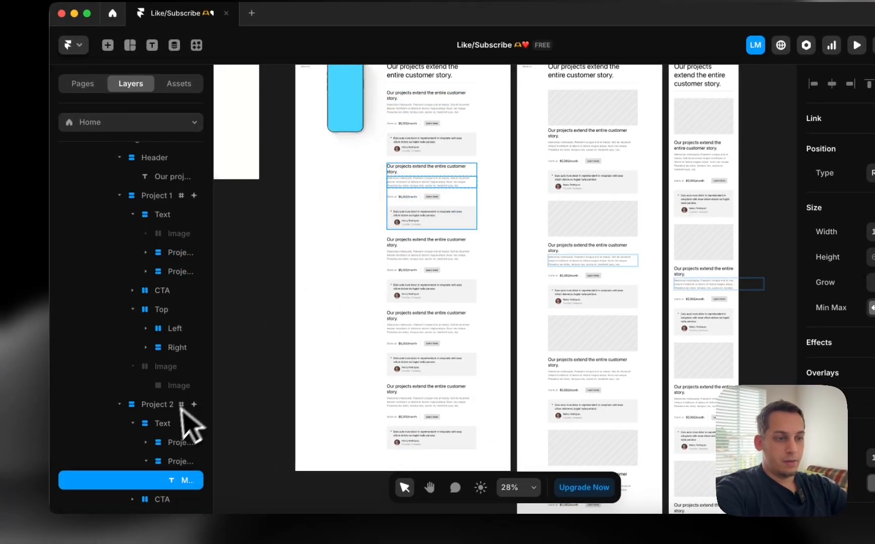
scroll(172, 414, down, 2)
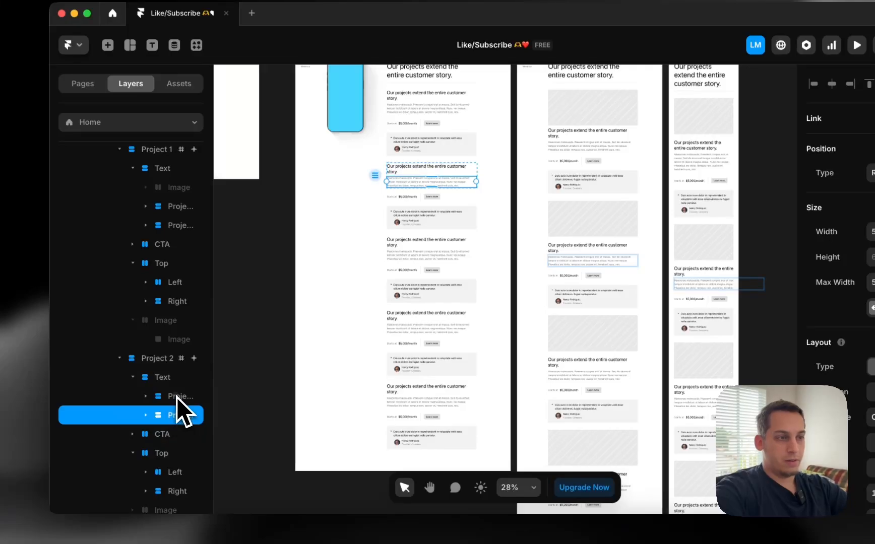
shift+click(176, 397)
click(797, 245)
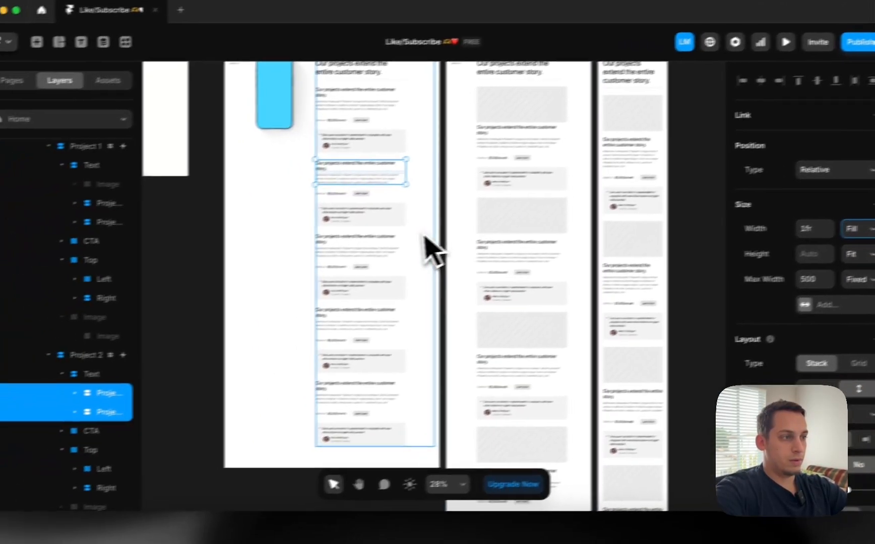
Expand the Project 3 layers in the Layers panel
scroll(282, 252, down, 3)
scroll(162, 425, down, 5)
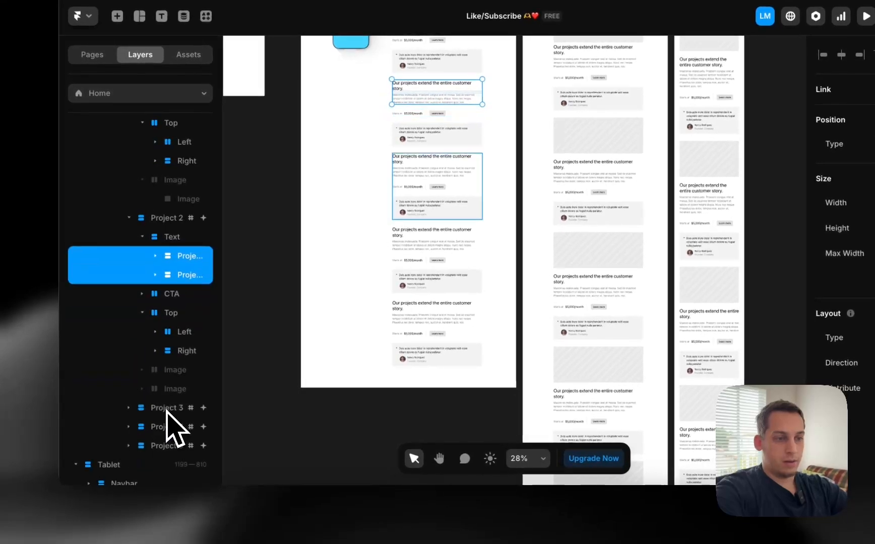
click(122, 412)
scroll(146, 428, down, 4)
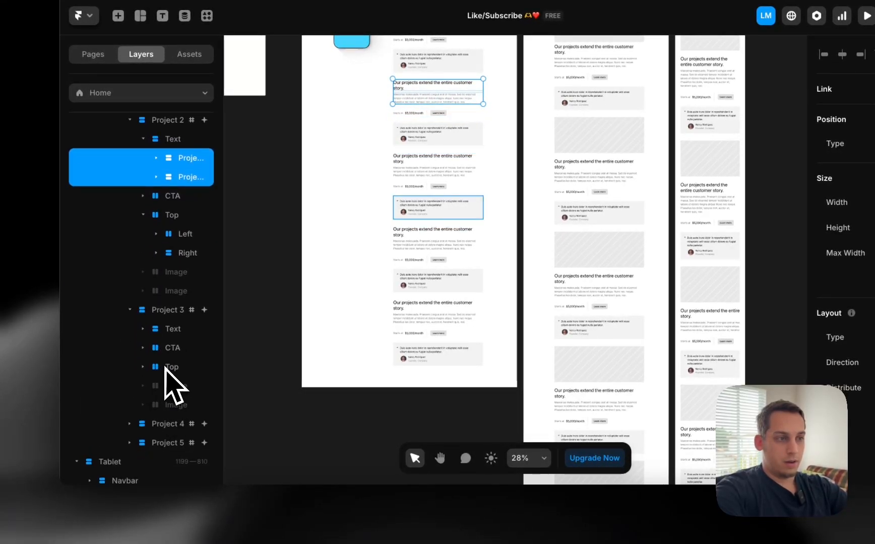
Delete the loose Variant 1–5 image row, leaving only the Desktop, Tablet and Phone frames
click(157, 348)
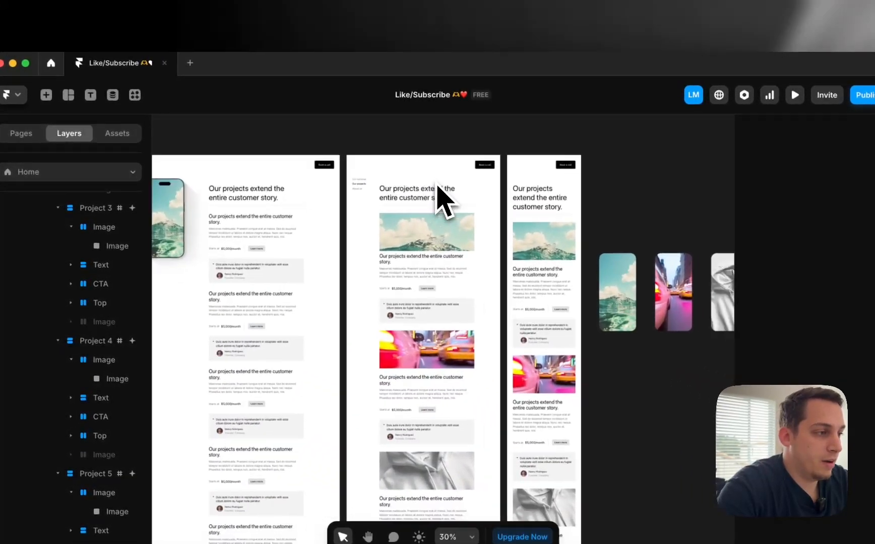
scroll(437, 187, right, 5)
scroll(437, 186, down, 2)
click(445, 181)
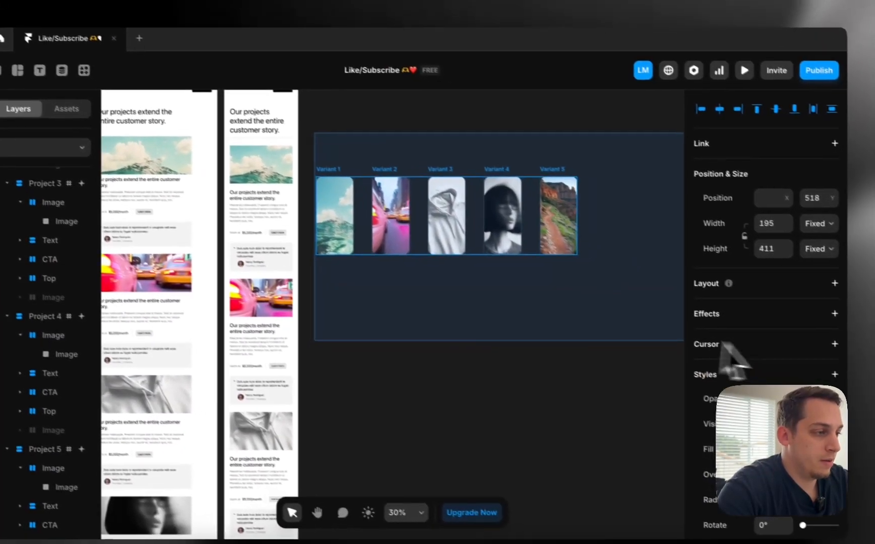
key(BackSpace)
key(BackSpace)
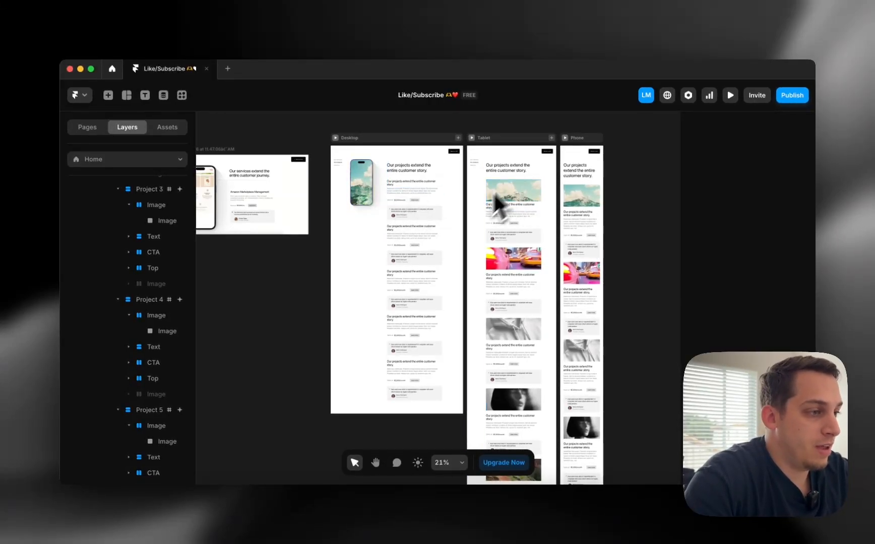
scroll(574, 212, right, 2)
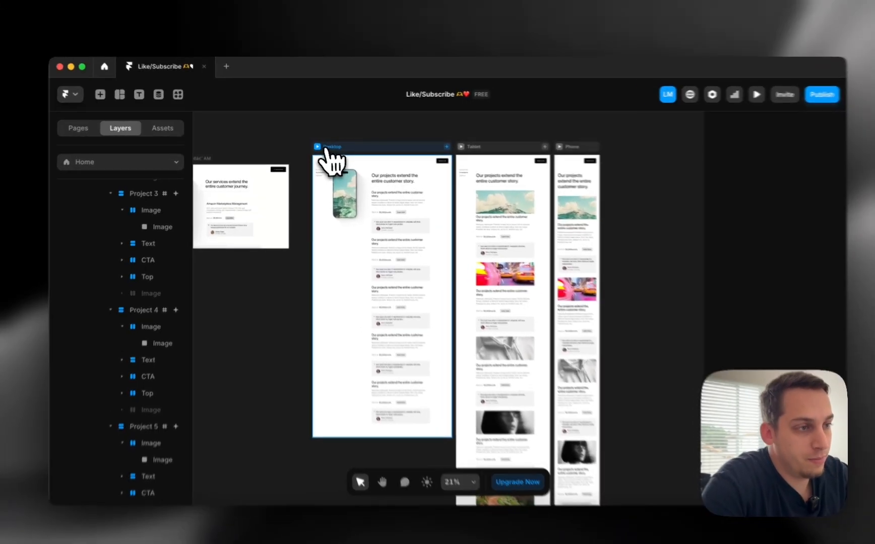
click(315, 144)
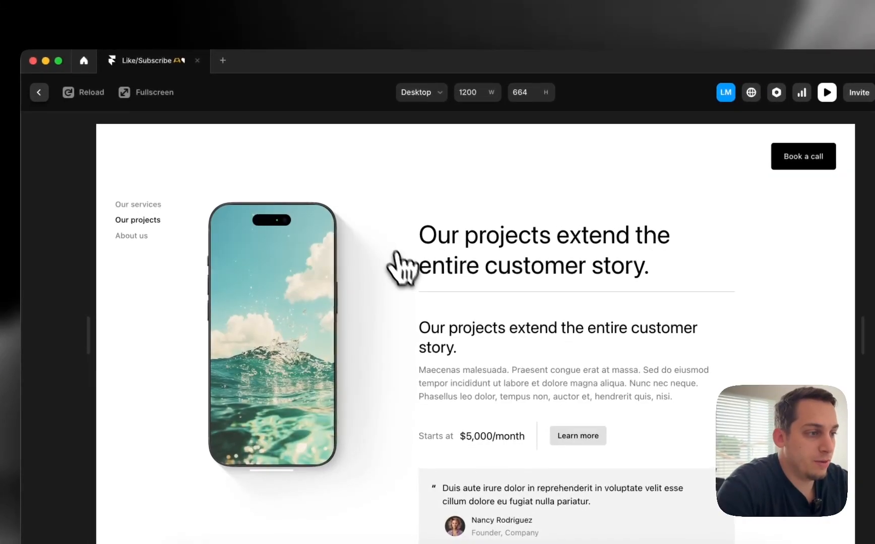
scroll(400, 270, down, 4)
scroll(406, 280, up, 3)
scroll(408, 283, down, 5)
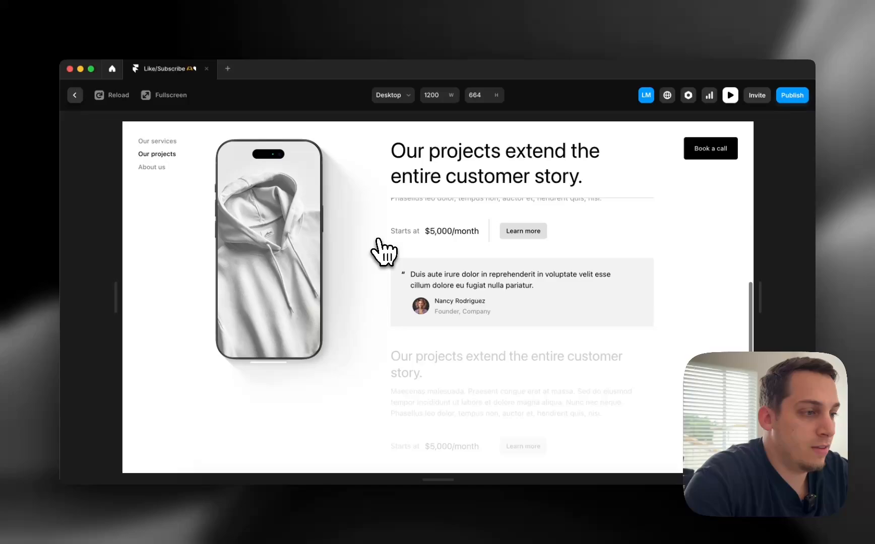
scroll(384, 252, down, 4)
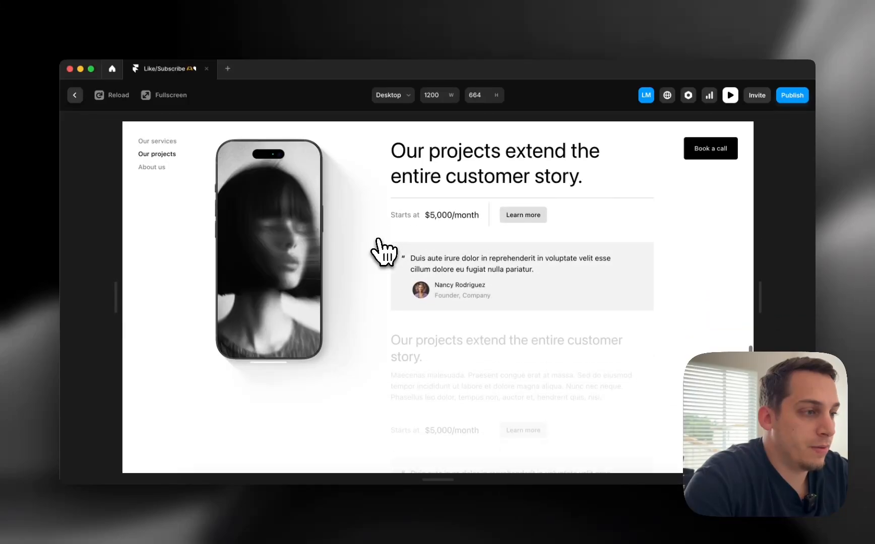
scroll(384, 249, up, 5)
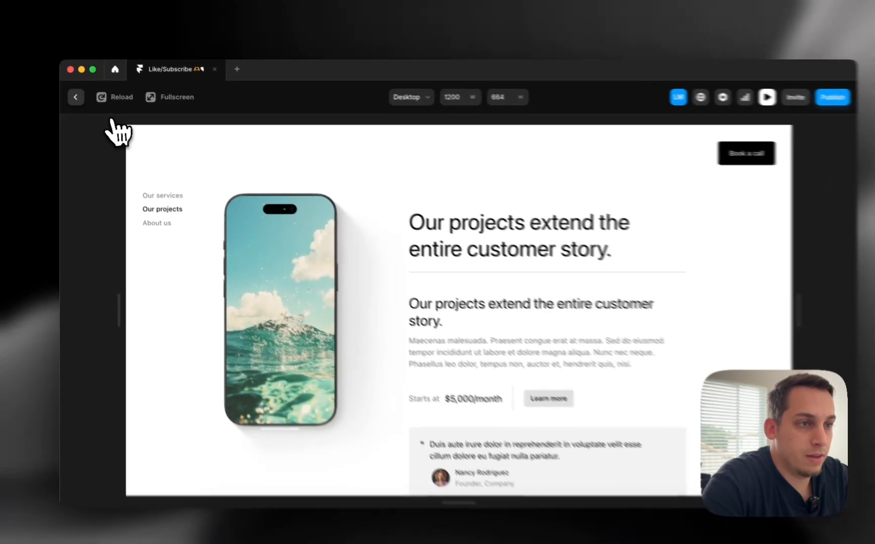
click(75, 95)
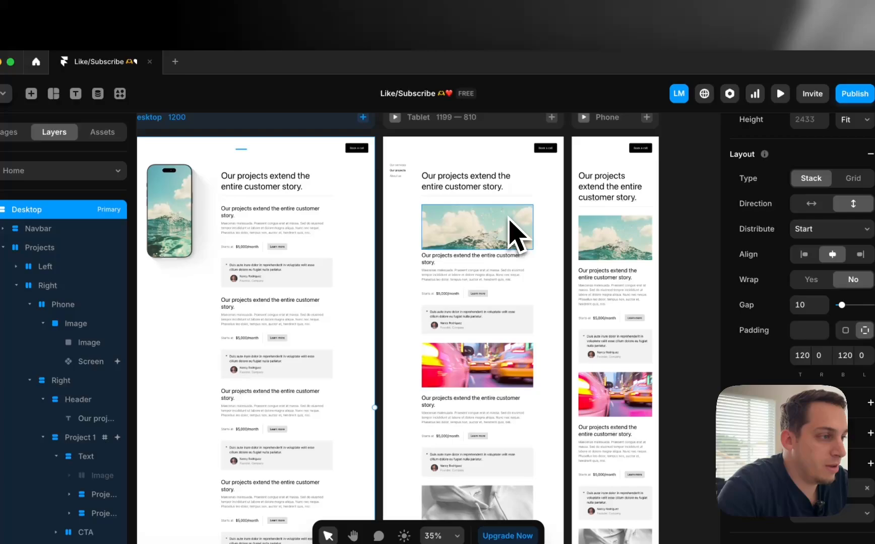
scroll(509, 219, right, 3)
scroll(509, 219, down, 2)
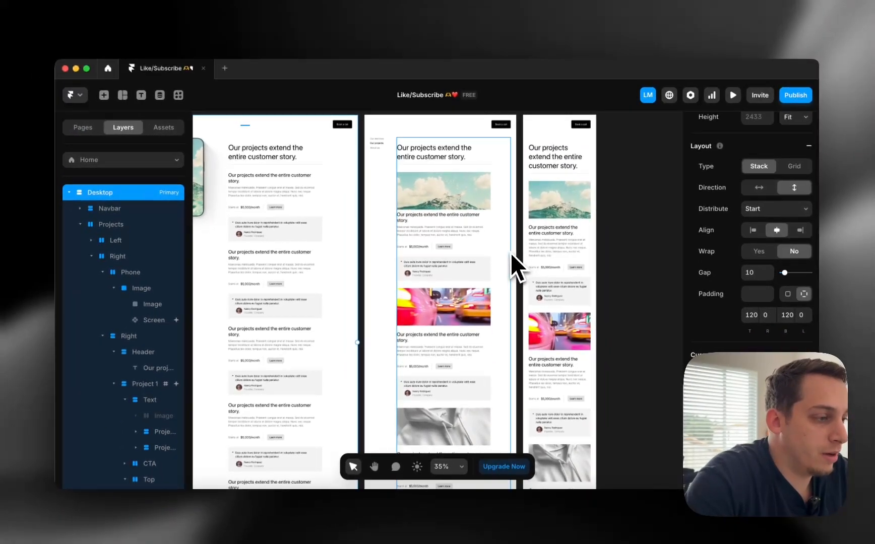
scroll(514, 267, down, 10)
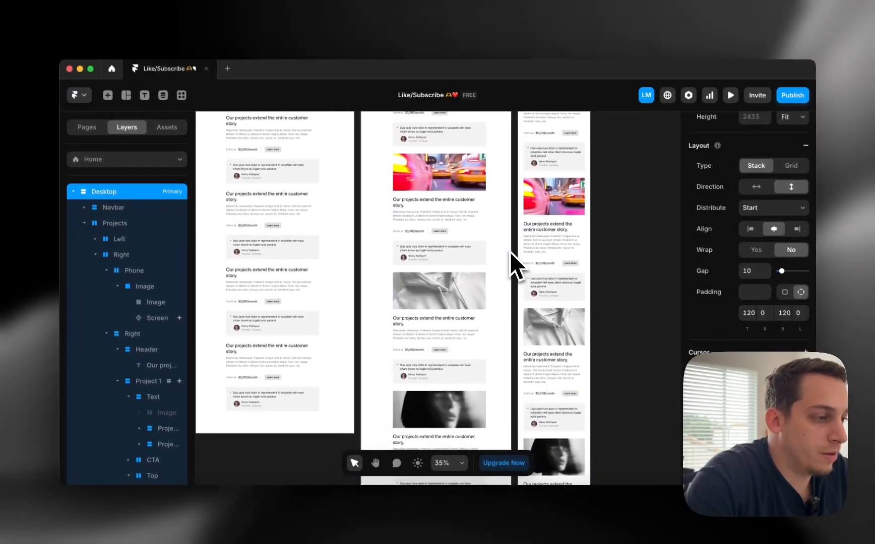
scroll(514, 266, down, 3)
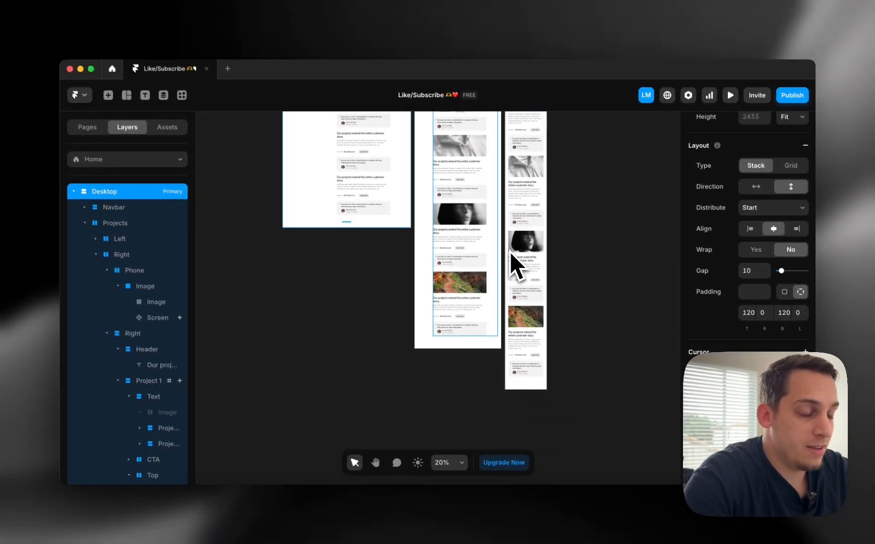
scroll(509, 251, up, 10)
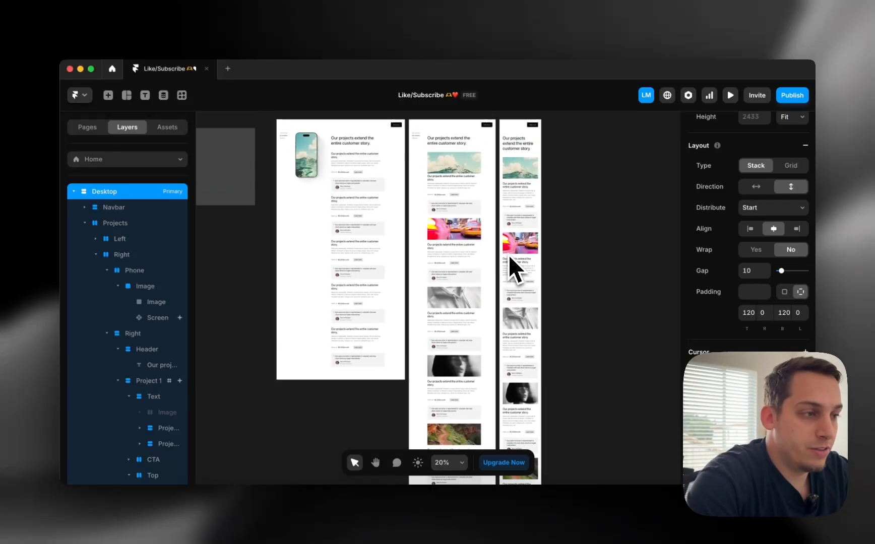
scroll(507, 257, left, 2)
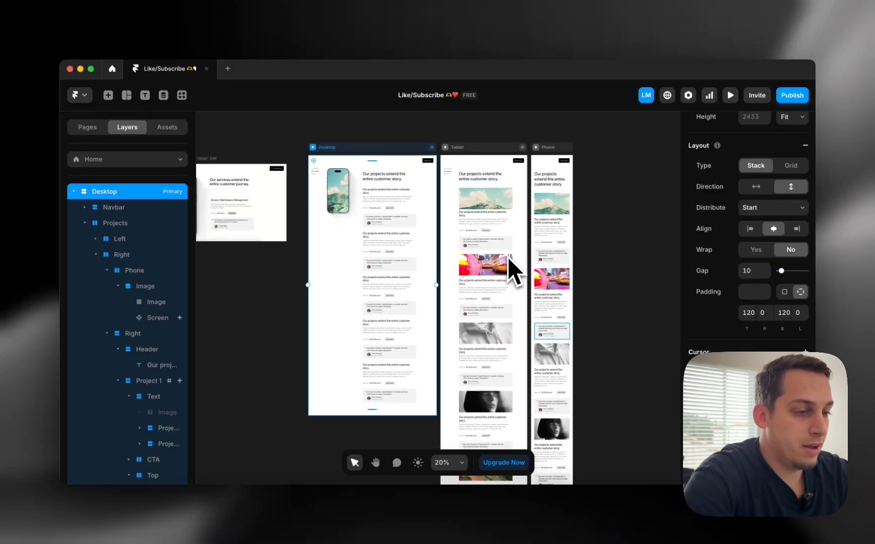